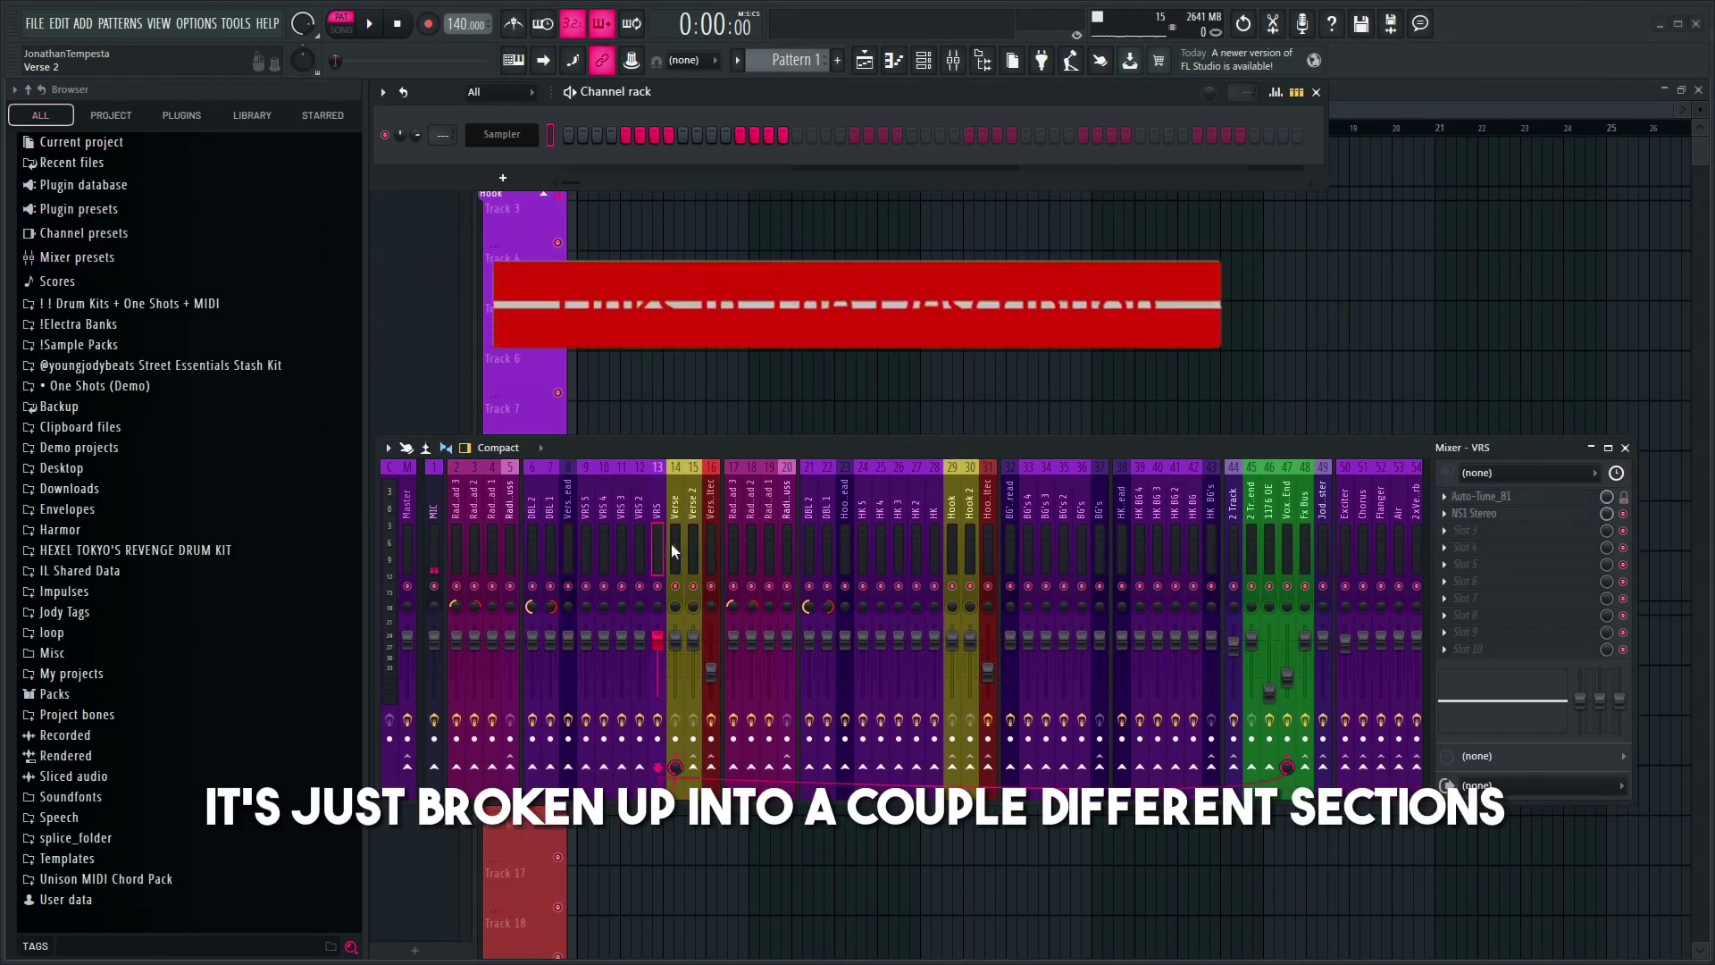
Look through the verse, hook and background vocal sections of the mixer
click(711, 541)
drag(670, 390, 1527, 356)
scroll(1527, 357, down, 6)
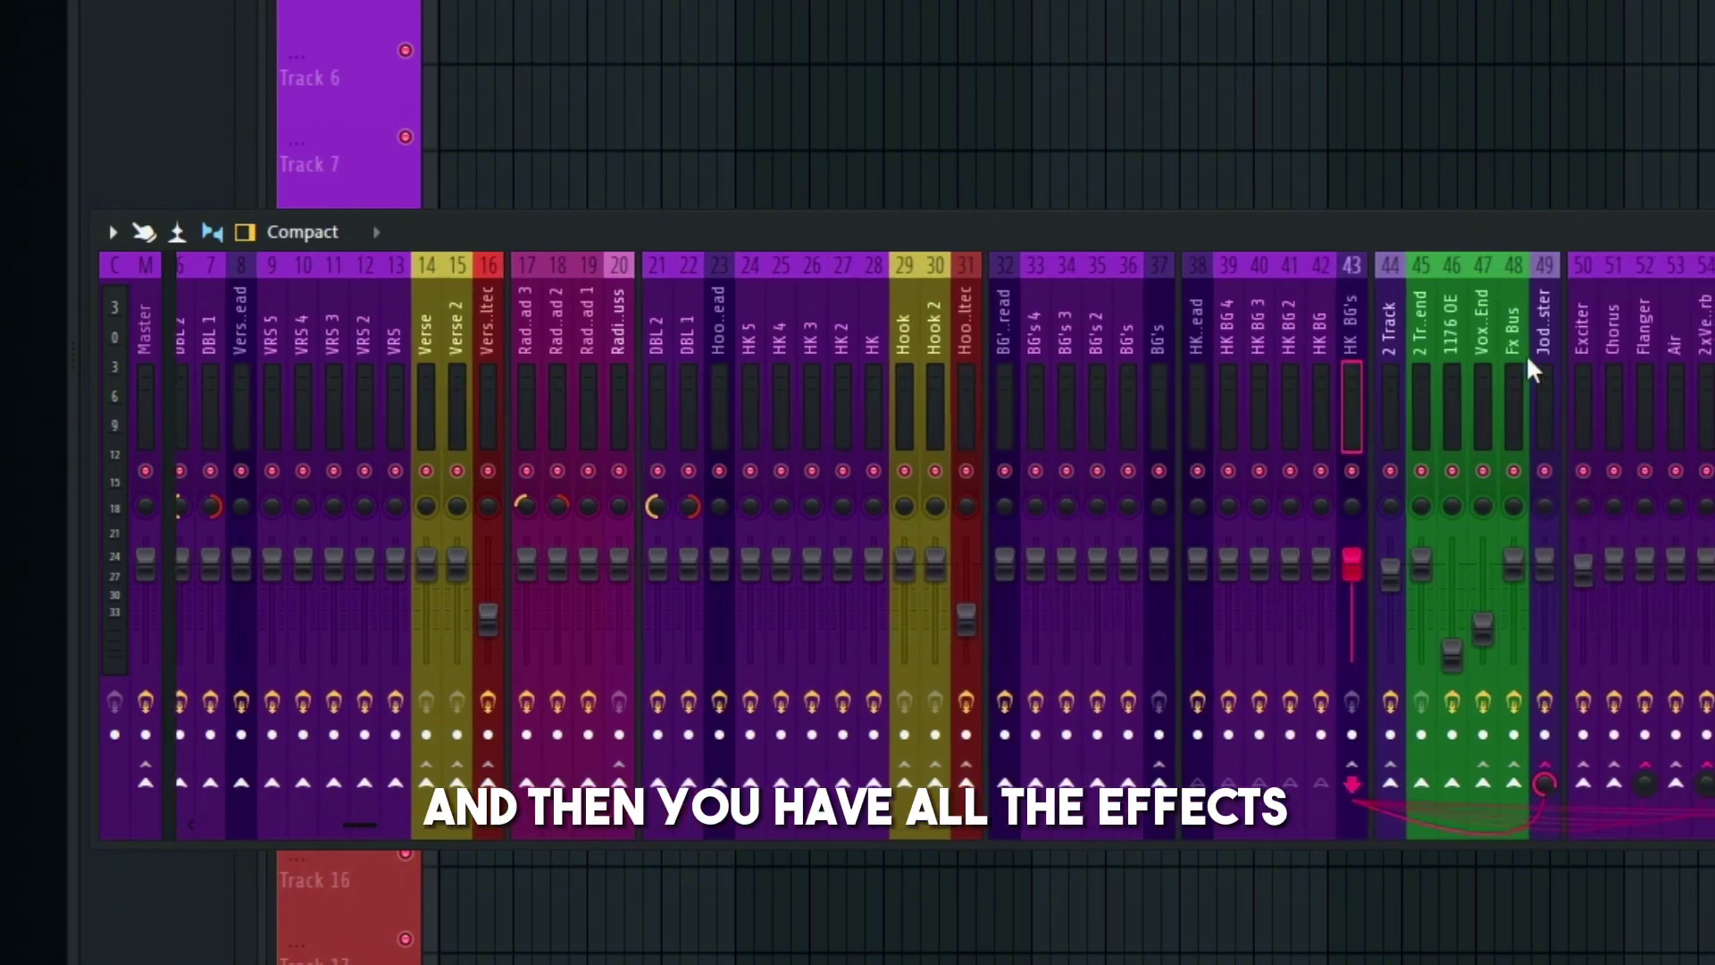
click(1242, 372)
Inspect the effect tracks in the mixer, from Air through the reverbs, Plate, Doubler and Ping Pong to the delays
click(866, 375)
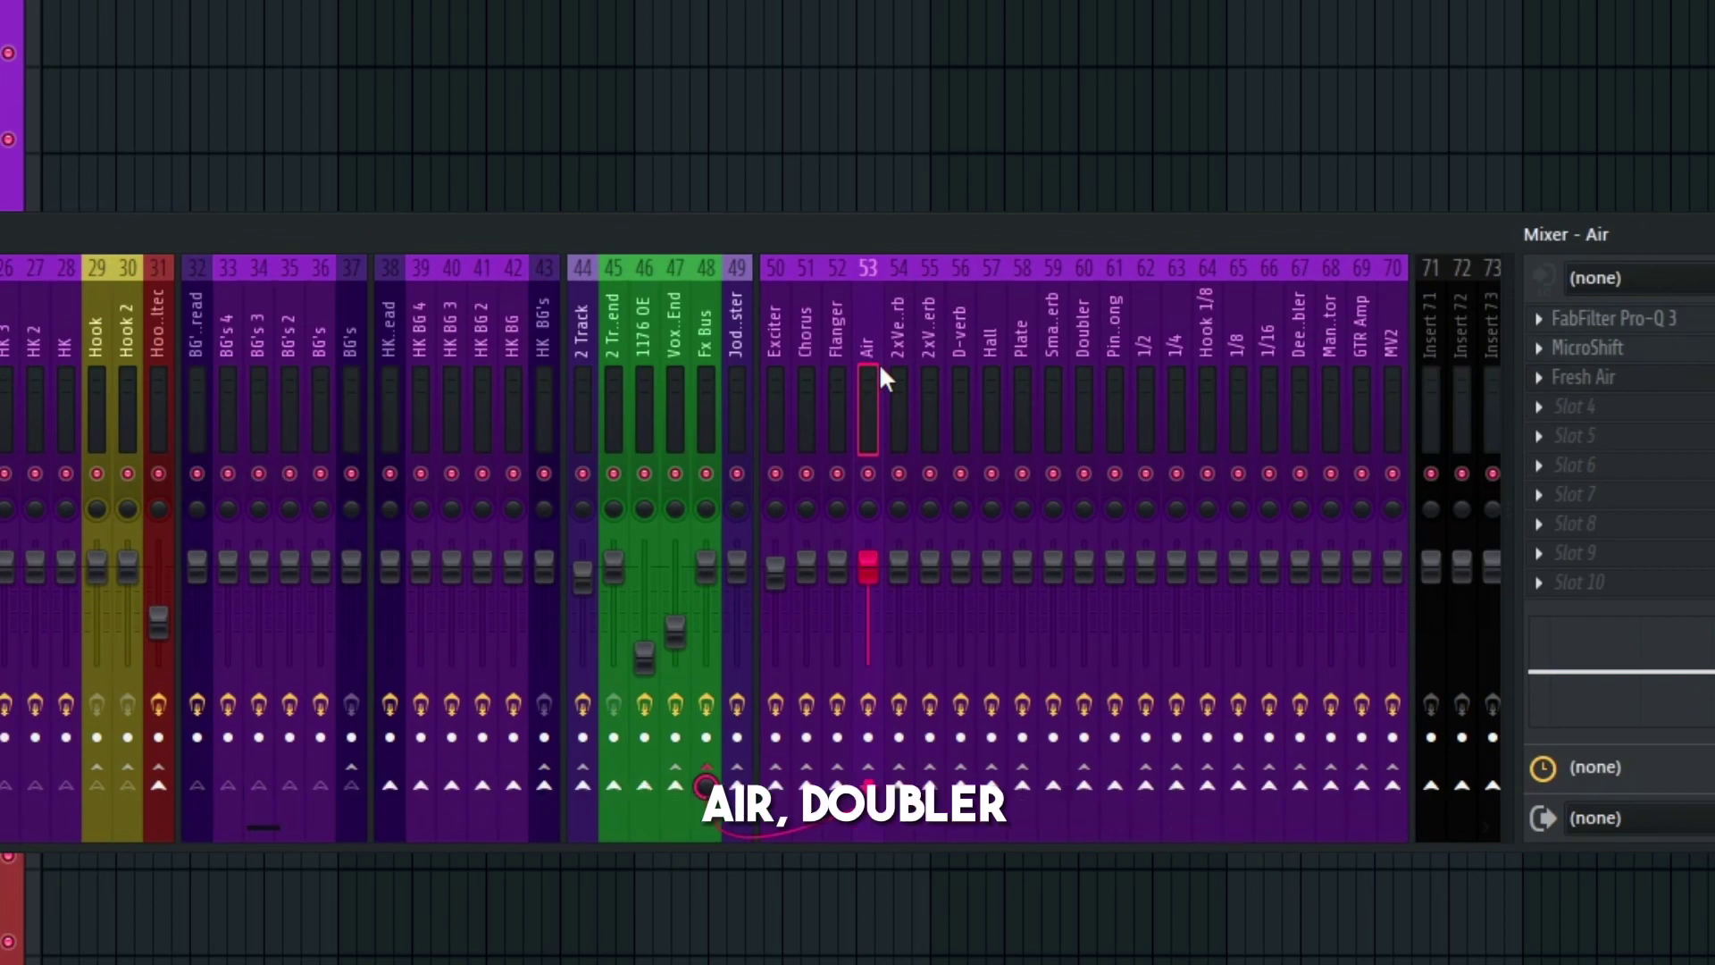
click(924, 367)
click(963, 367)
click(1000, 368)
click(1023, 376)
click(1050, 383)
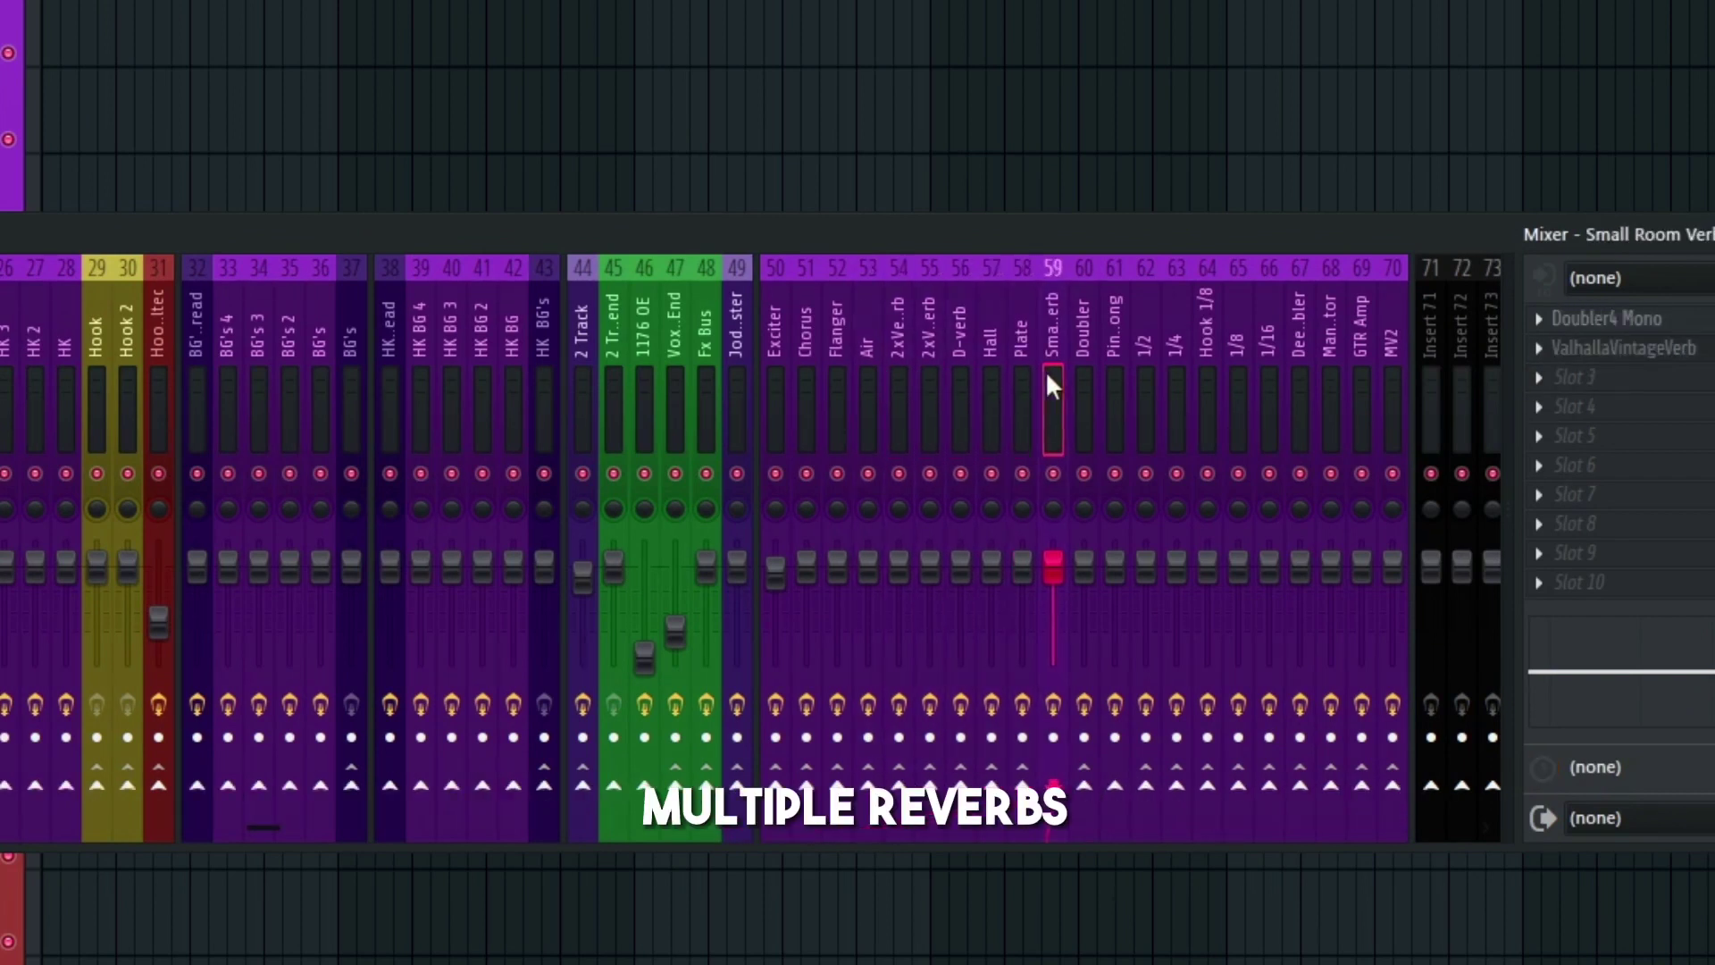
click(1084, 384)
click(1117, 386)
click(1146, 387)
click(1205, 391)
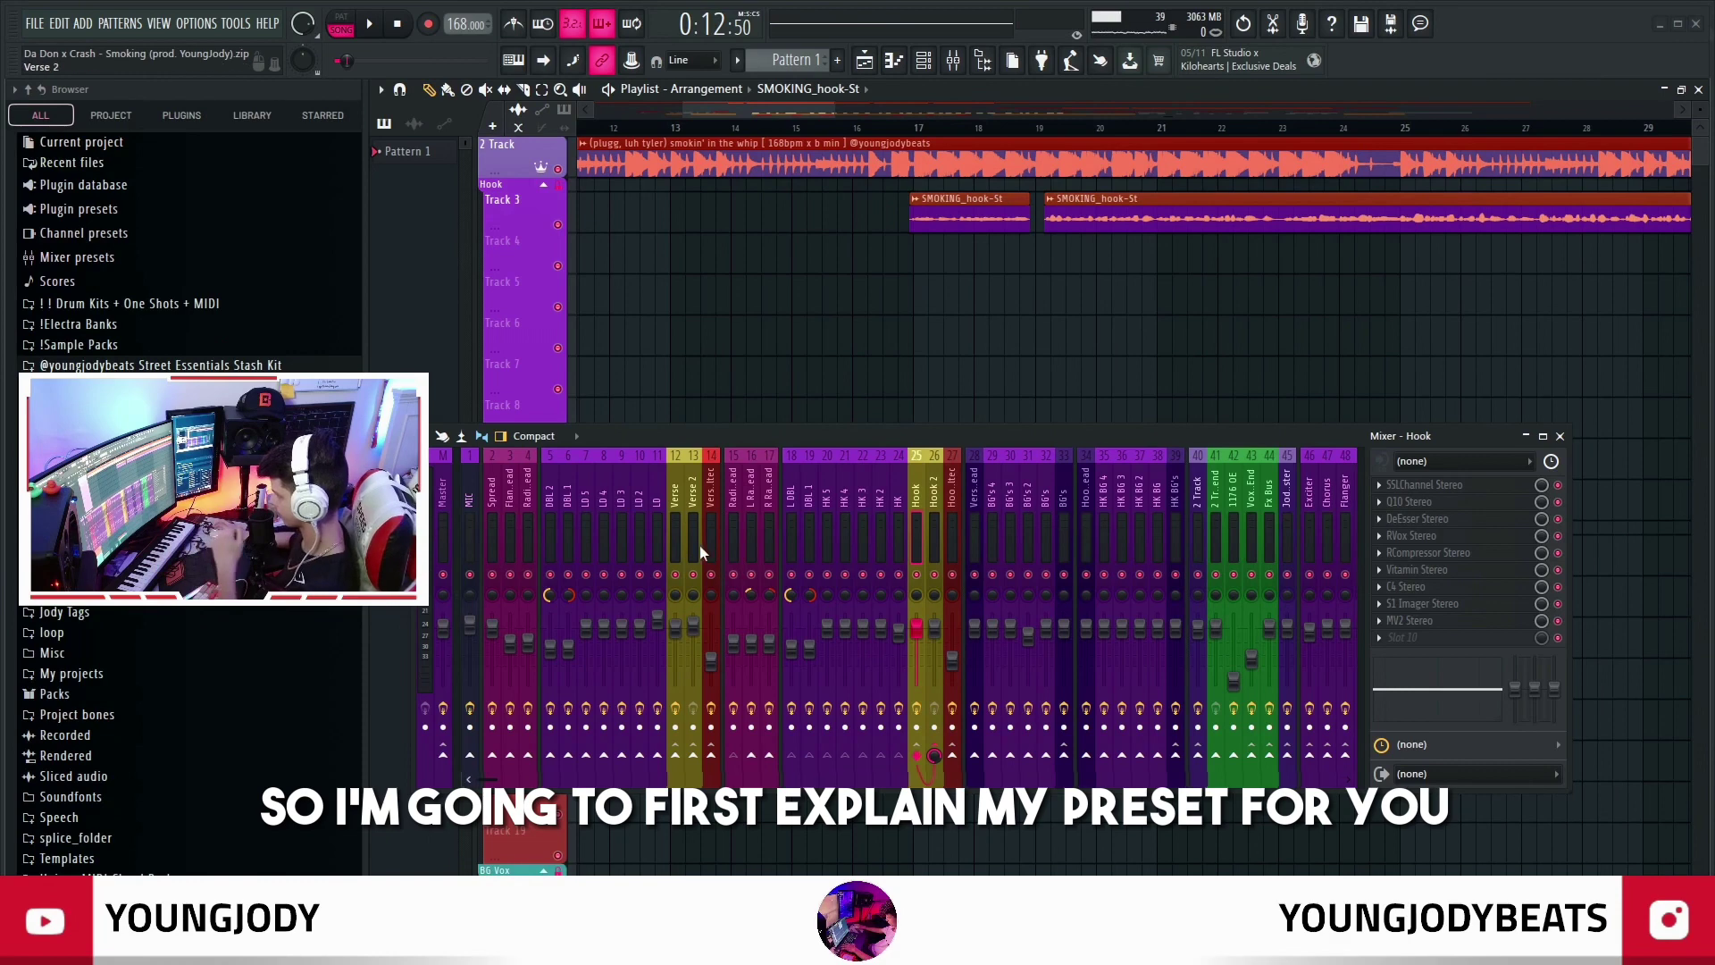
Examine the effect slots of the Verse and lead vocal mixer tracks, including the Auto-Tune insert
click(679, 528)
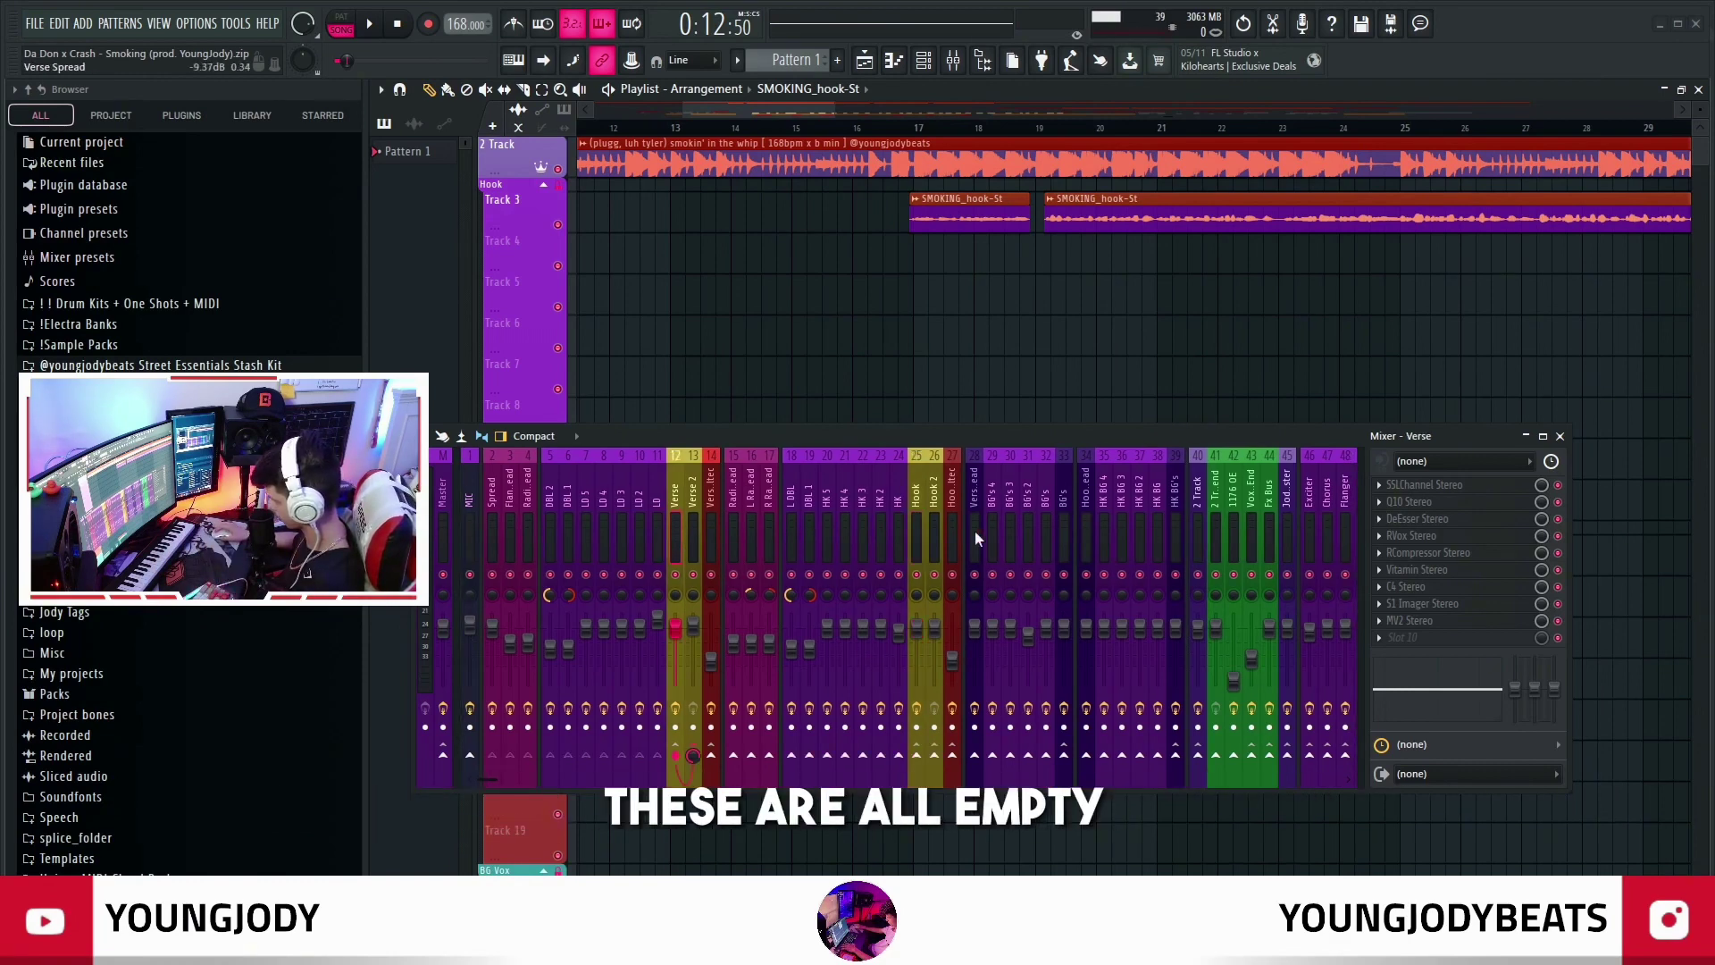
scroll(889, 534, up, 3)
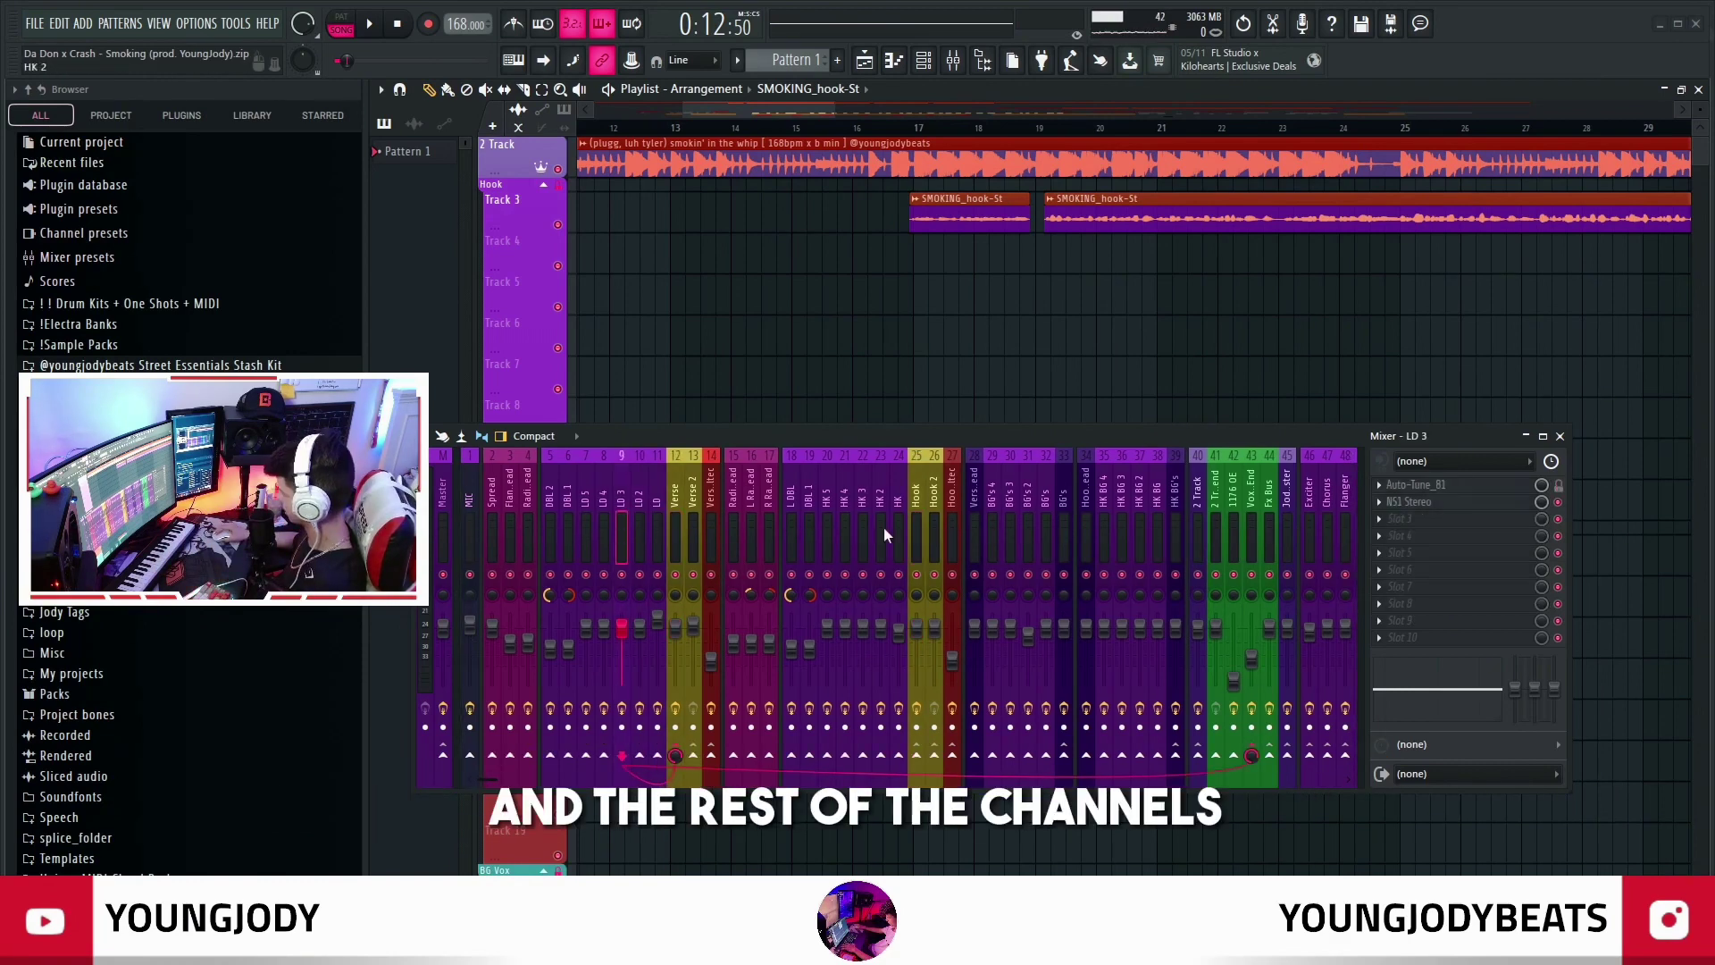
click(1445, 487)
click(1447, 730)
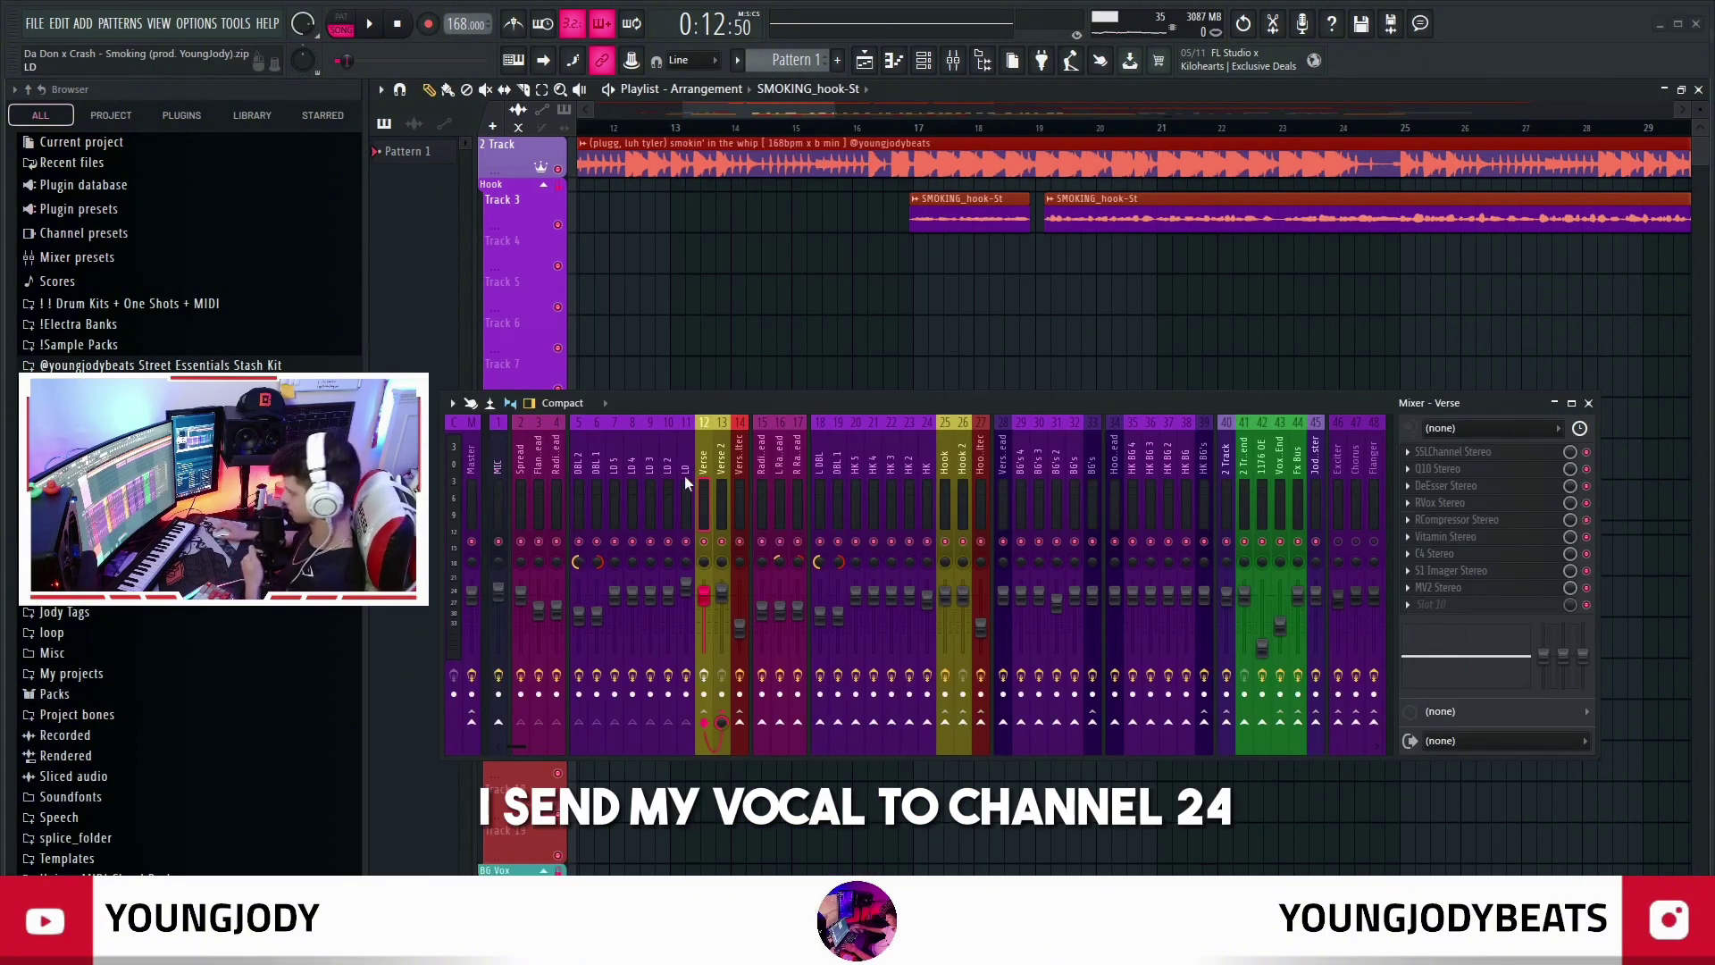
Open the SMOKING_hook-St clip's channel settings and check the routing of the HK, LD and HK 5 vocal tracks
double_click(947, 211)
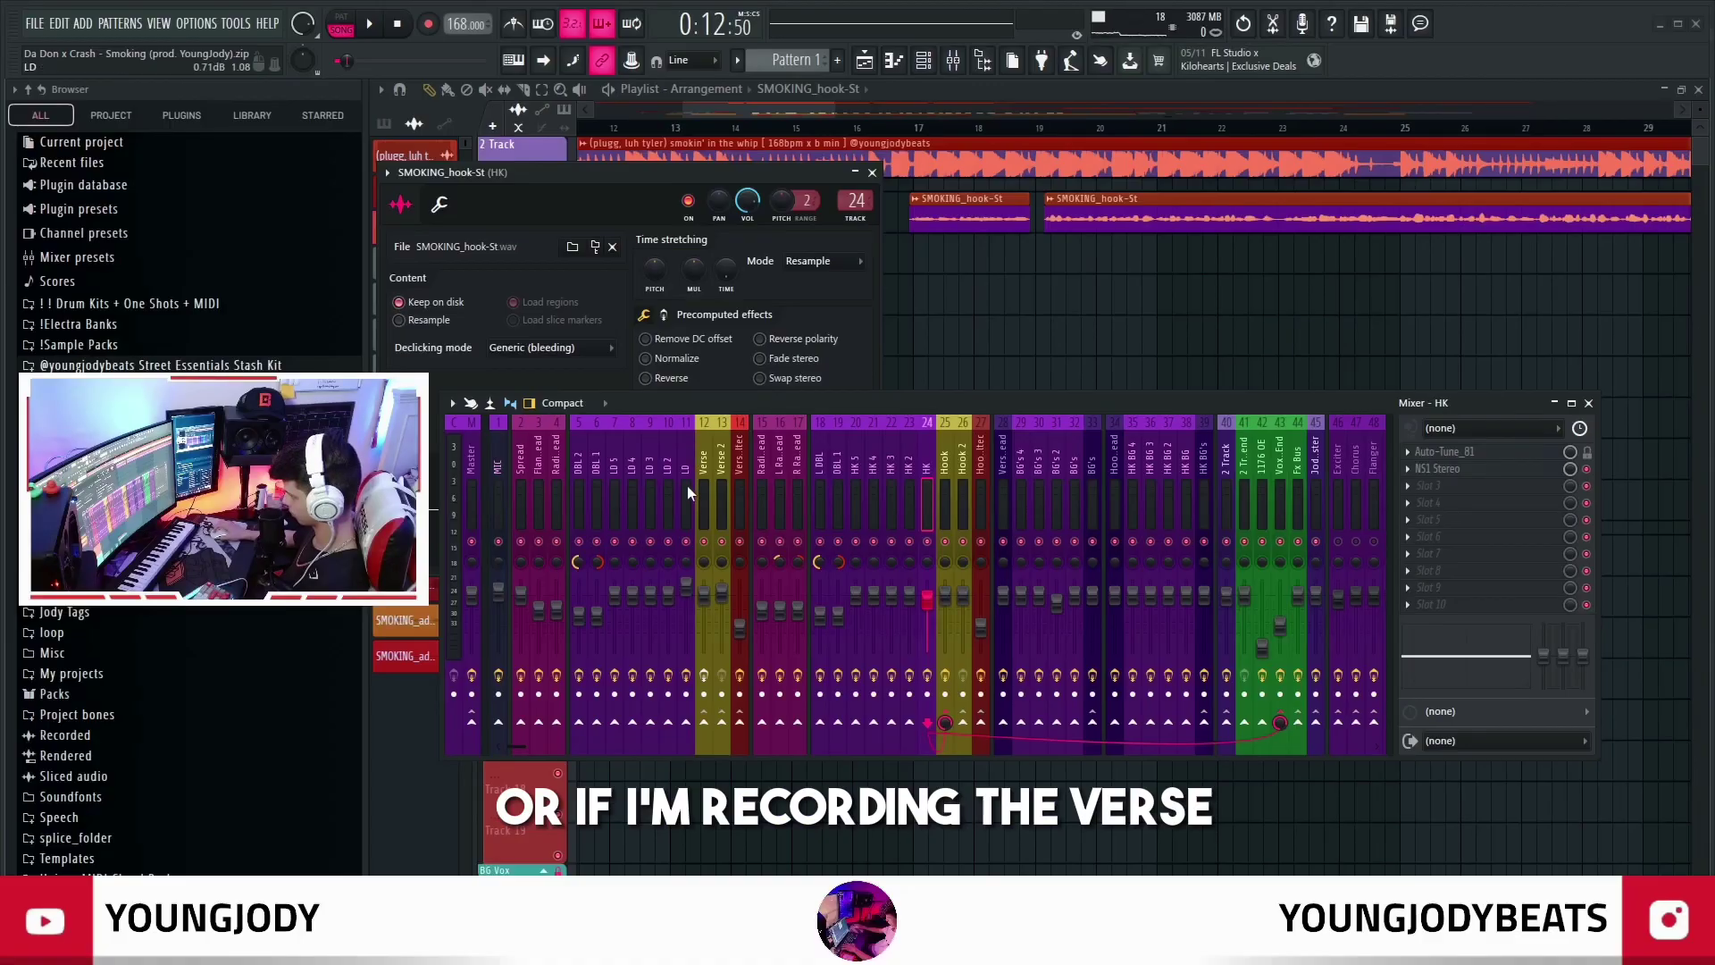
click(687, 481)
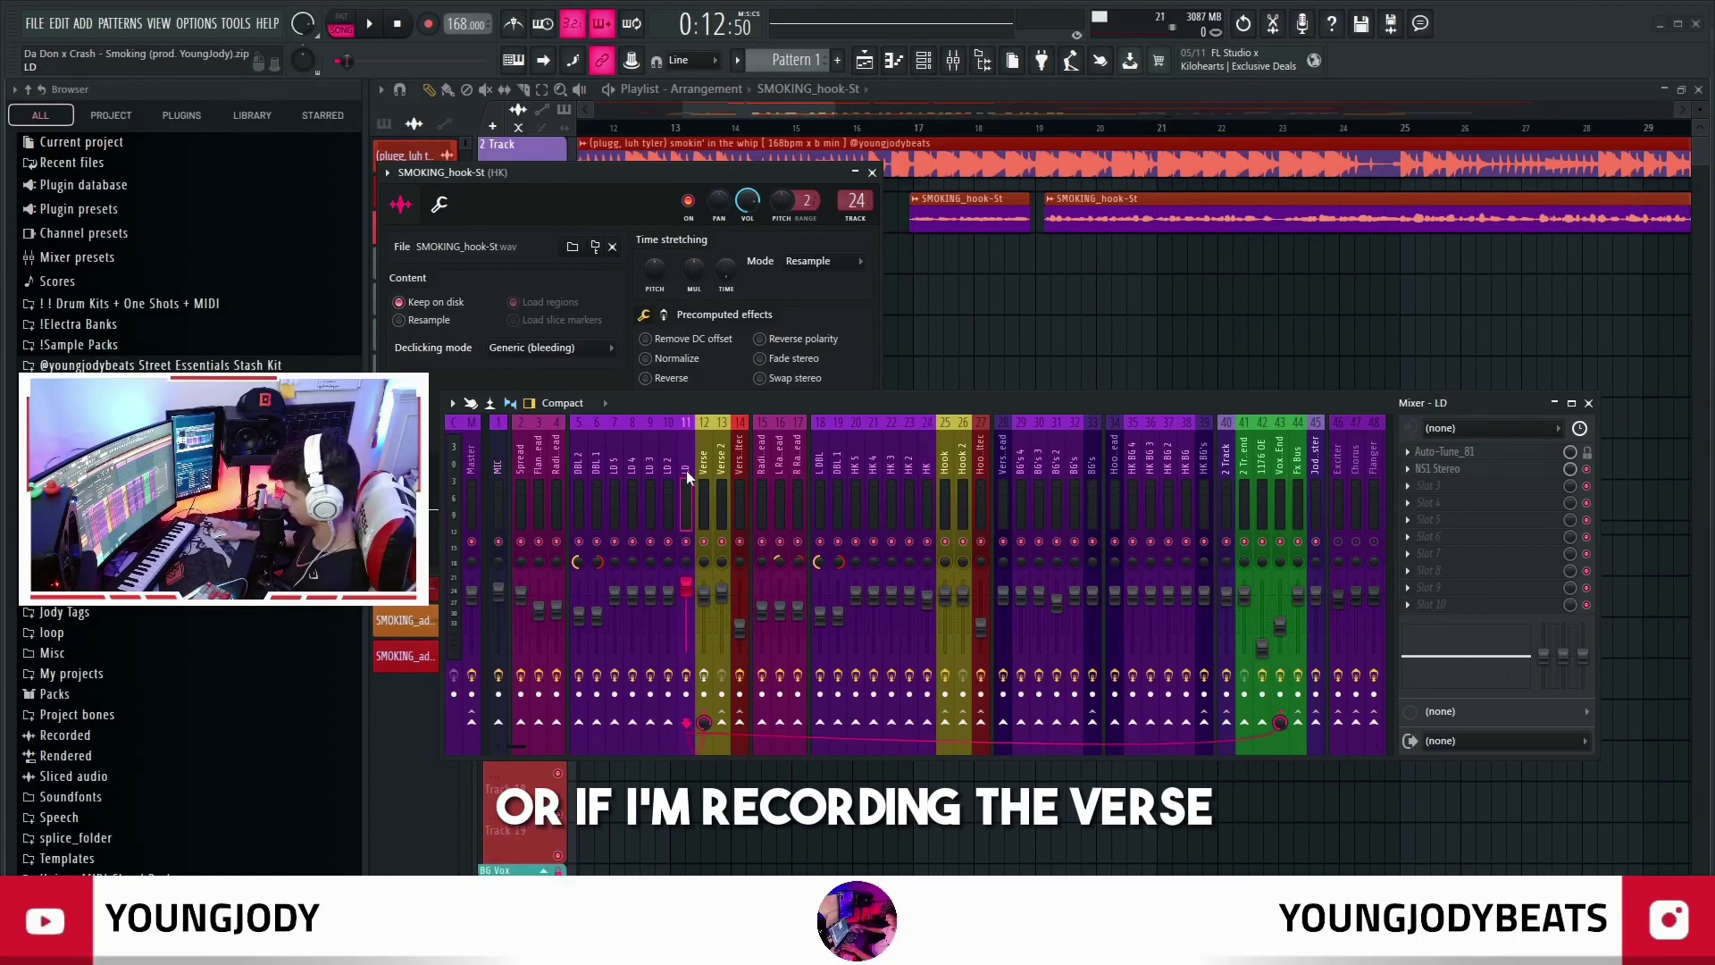
click(683, 486)
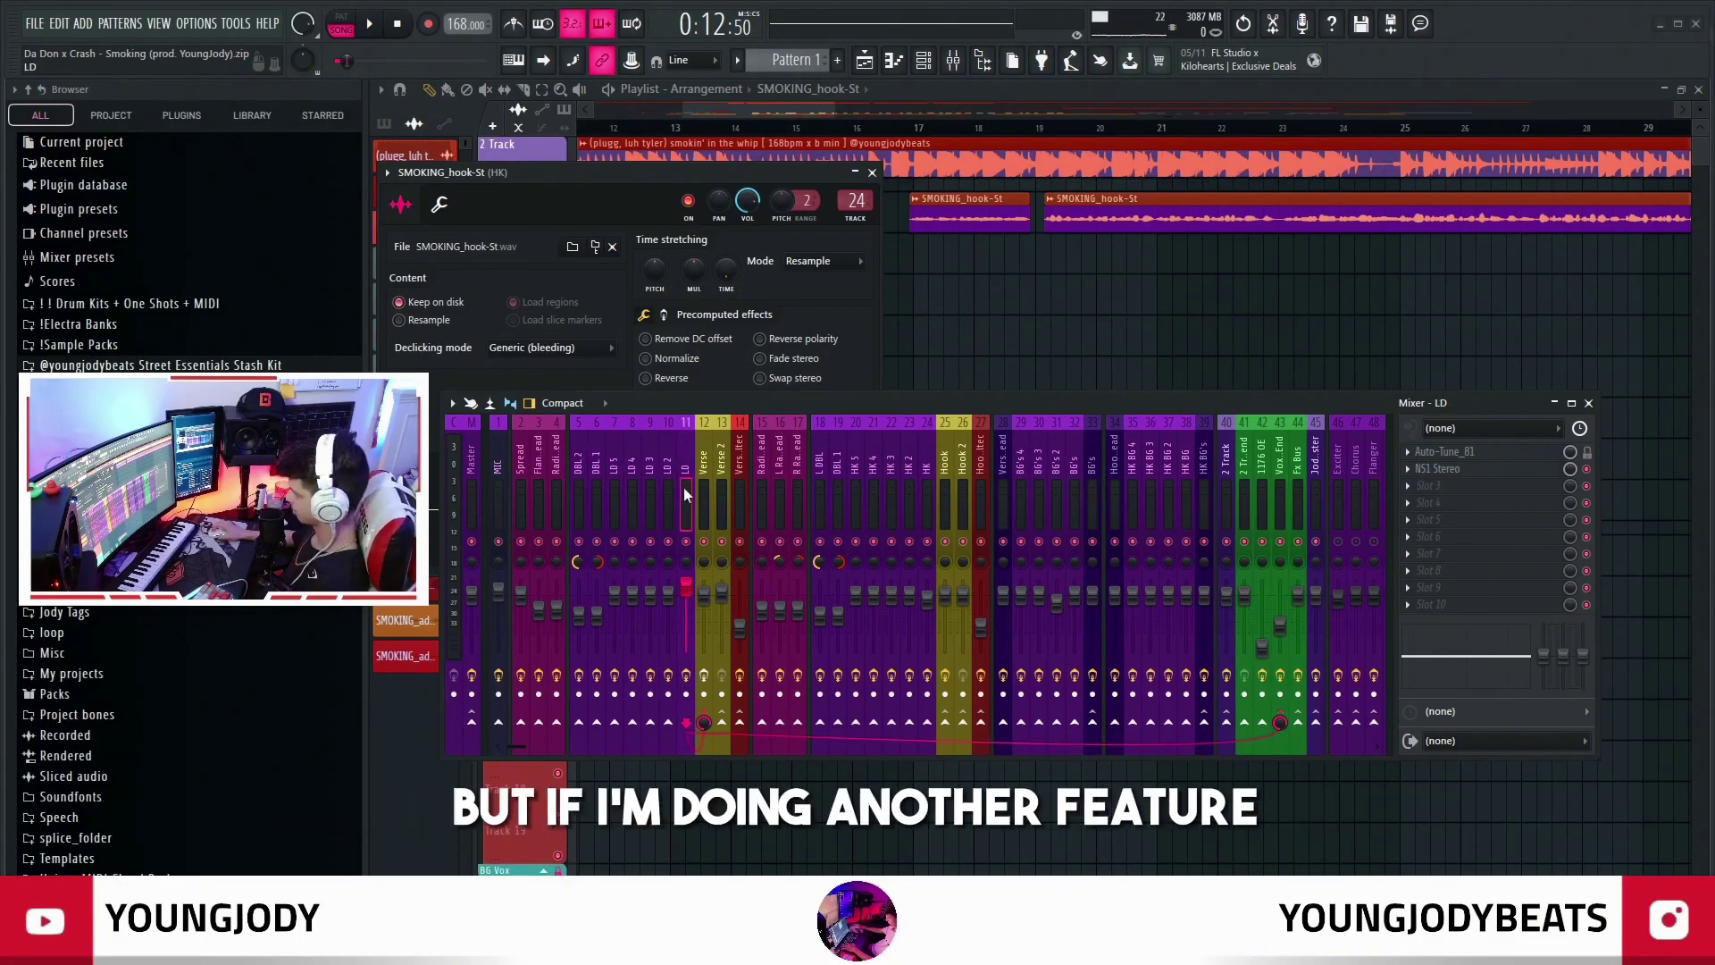
click(686, 485)
click(618, 482)
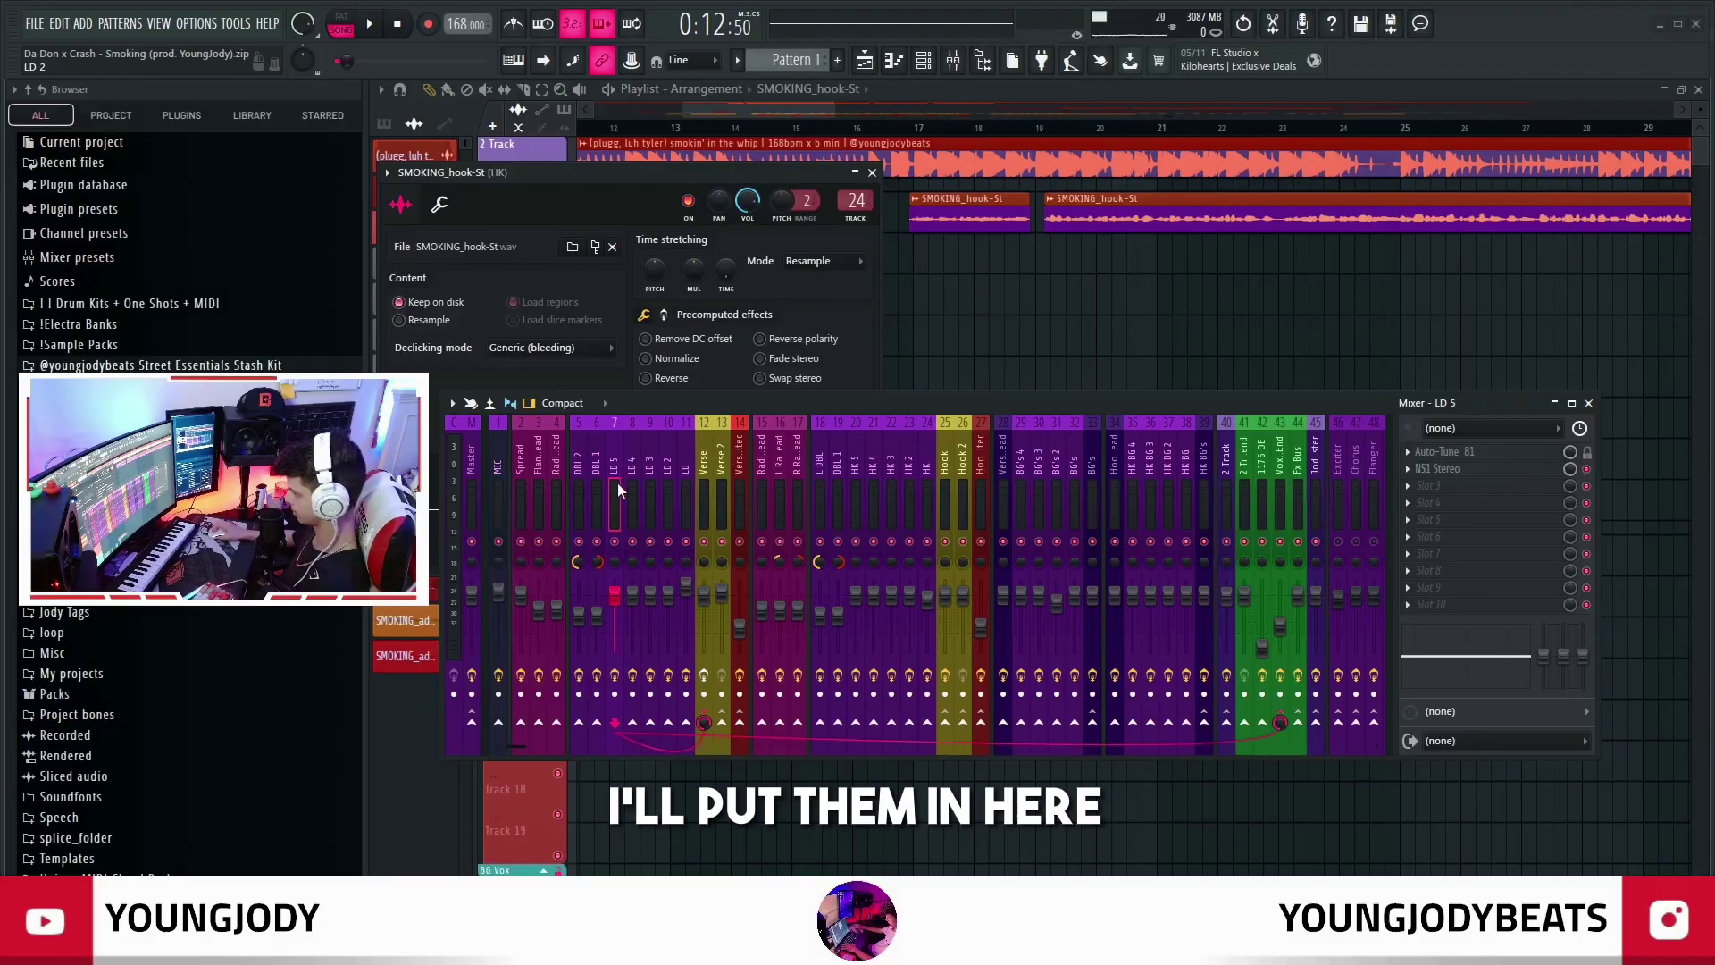
click(666, 485)
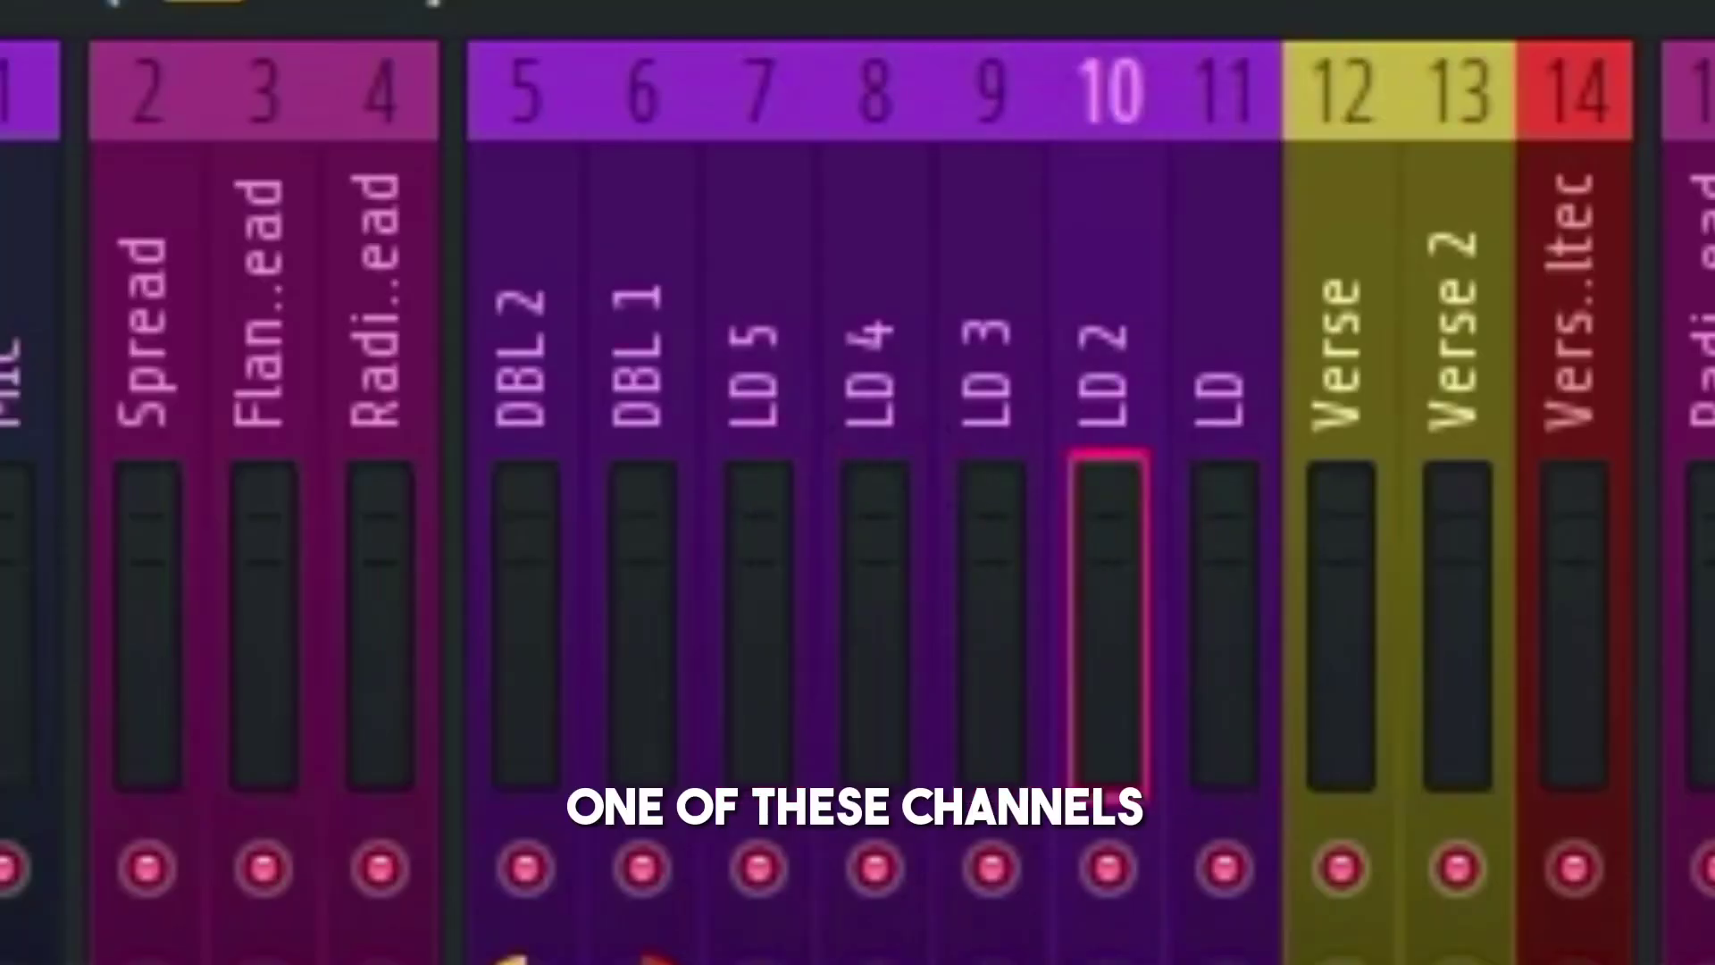
click(856, 500)
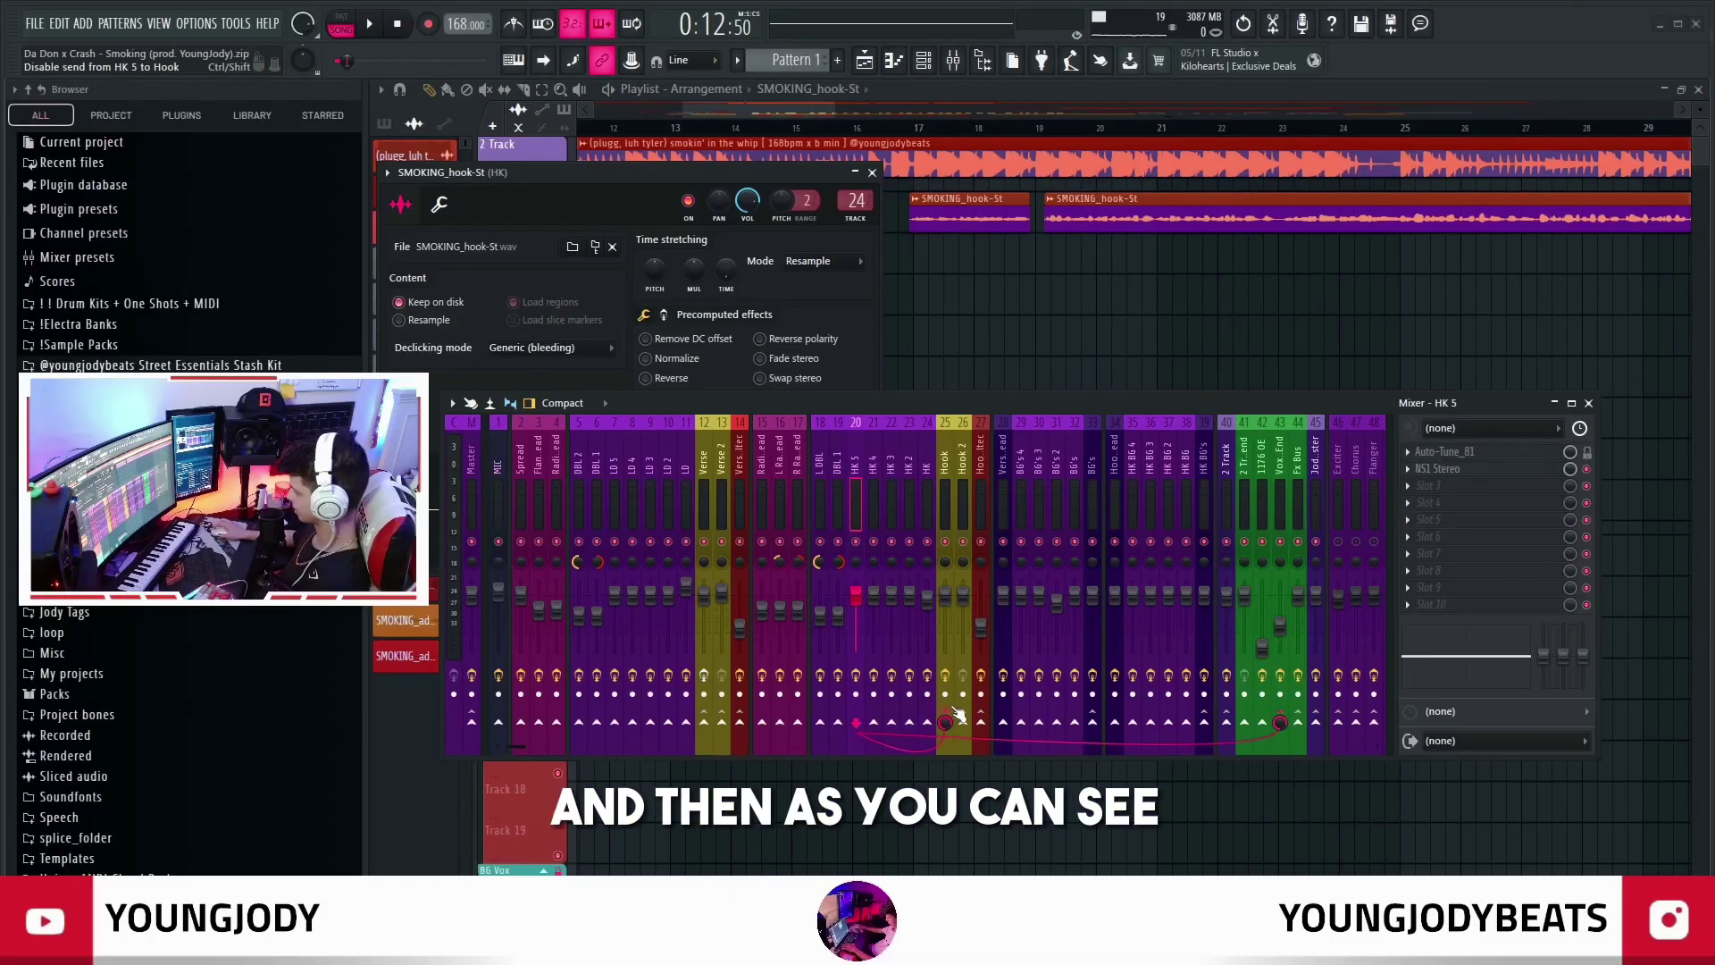
Compare the effect chains on the Verse and Hook mixer tracks
click(701, 496)
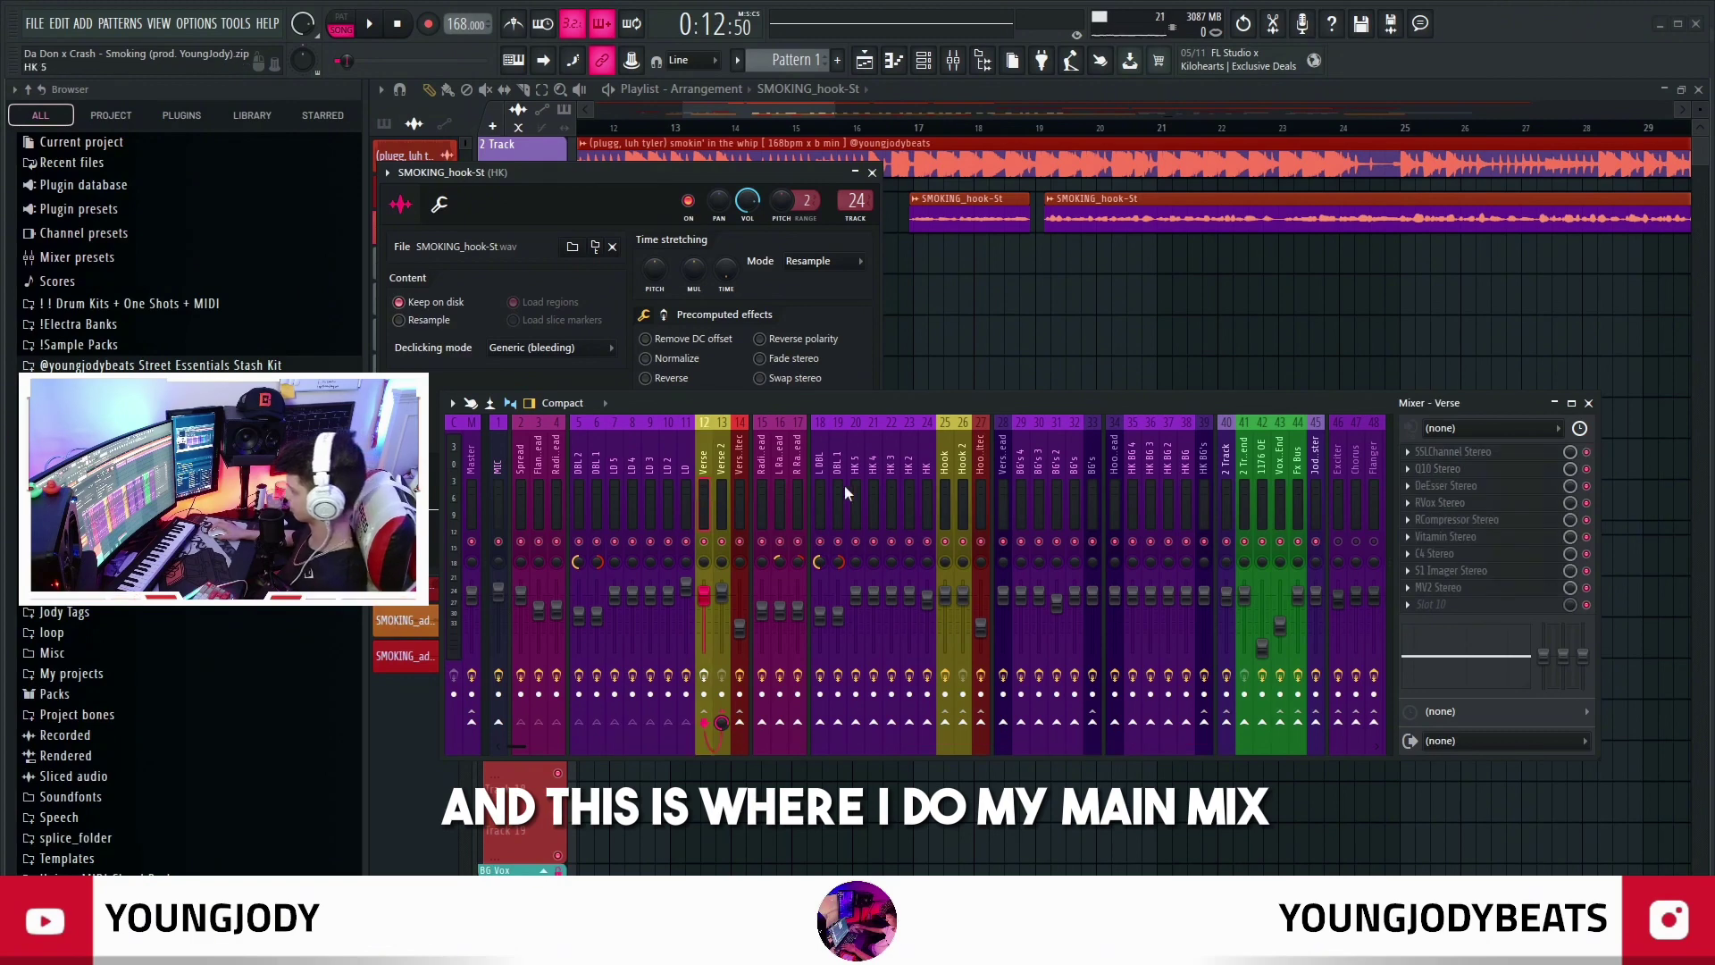
click(948, 483)
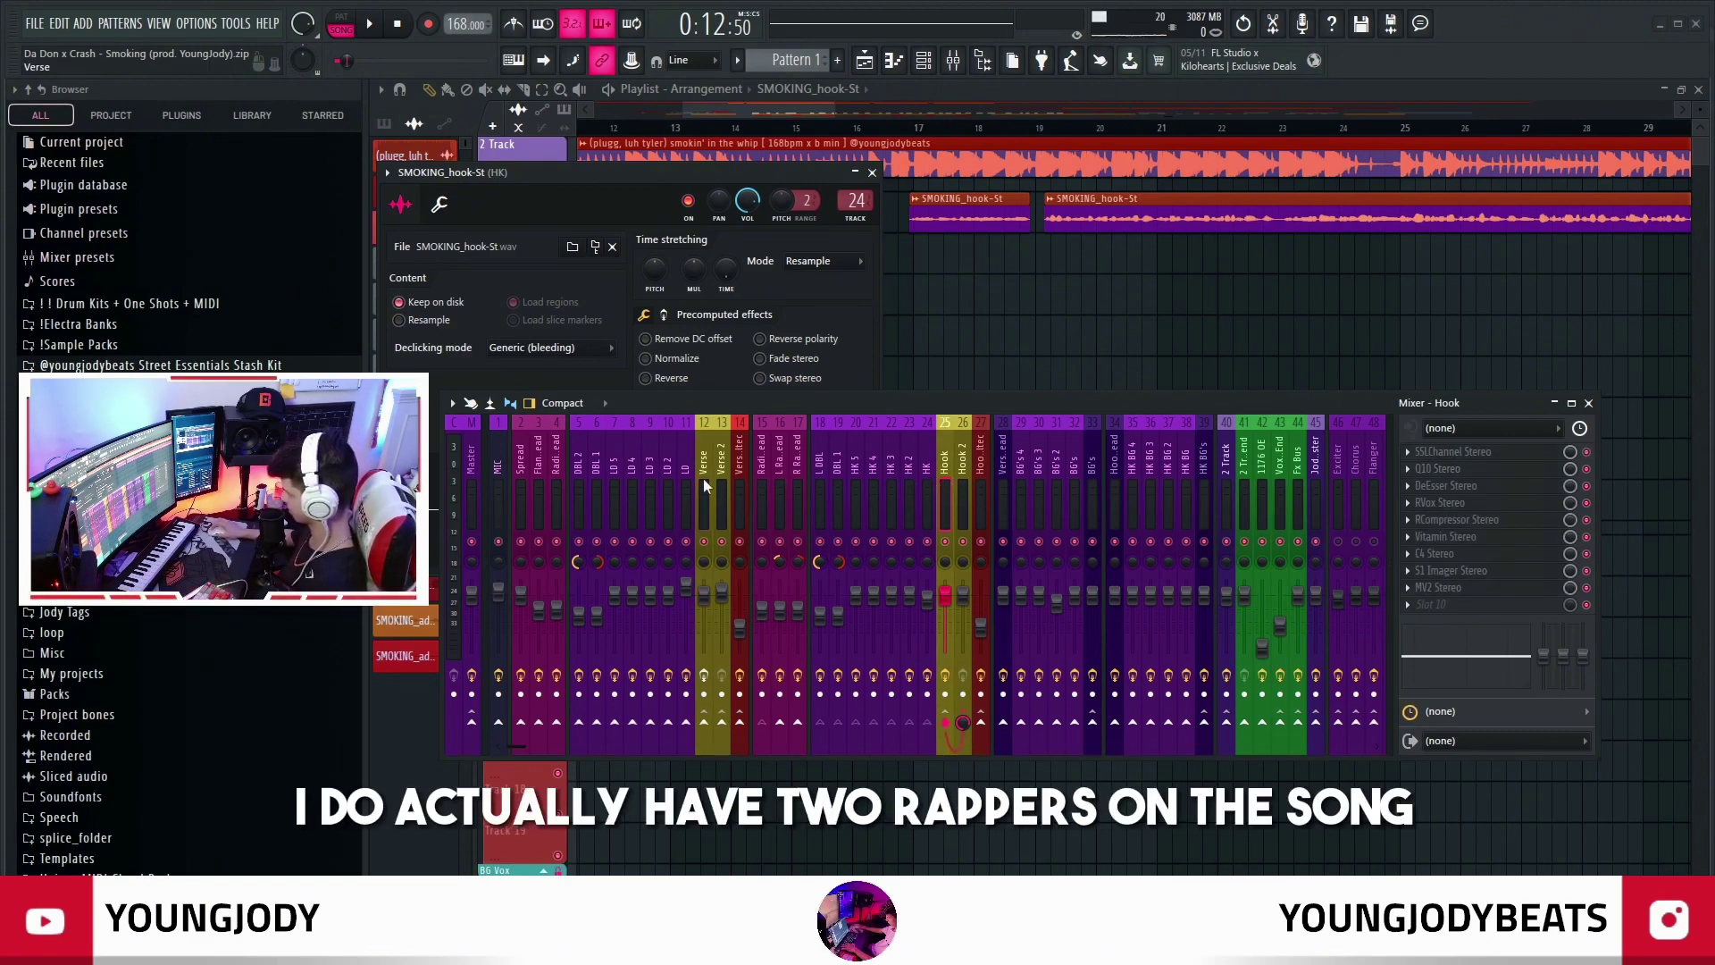
click(704, 484)
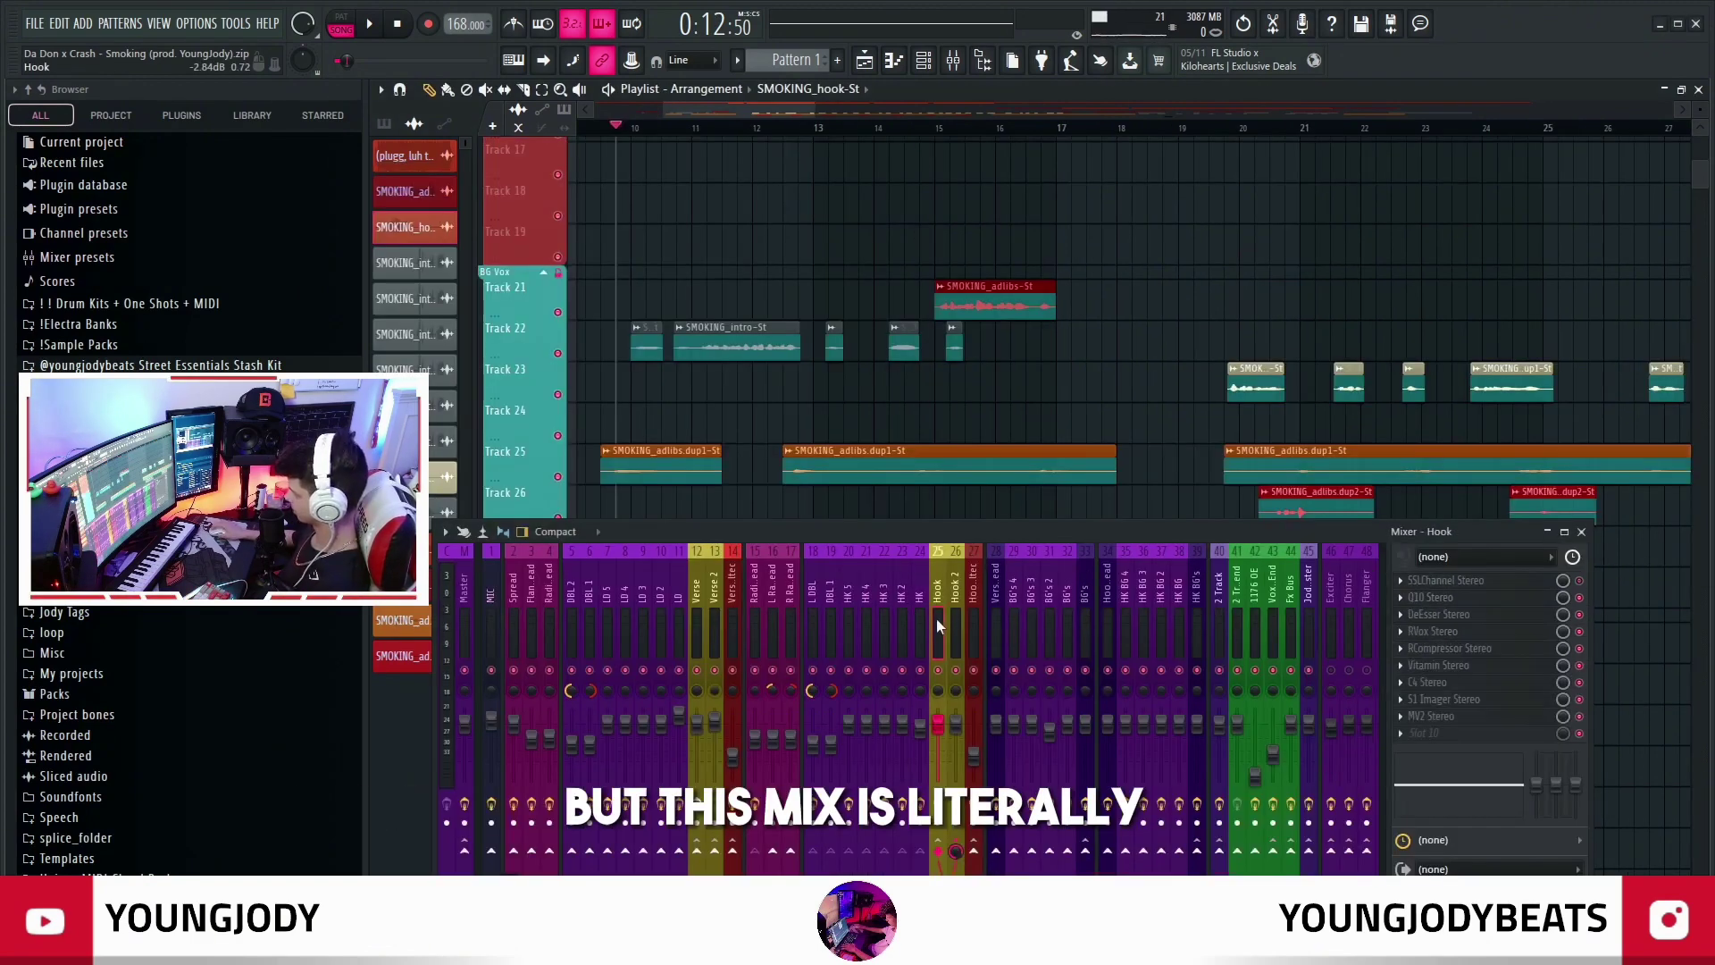
Open the first SMOKING_hook-St clip's channel settings and compare its HK mixer track with the Hook effects chain
scroll(953, 382, up, 5)
scroll(911, 389, right, 3)
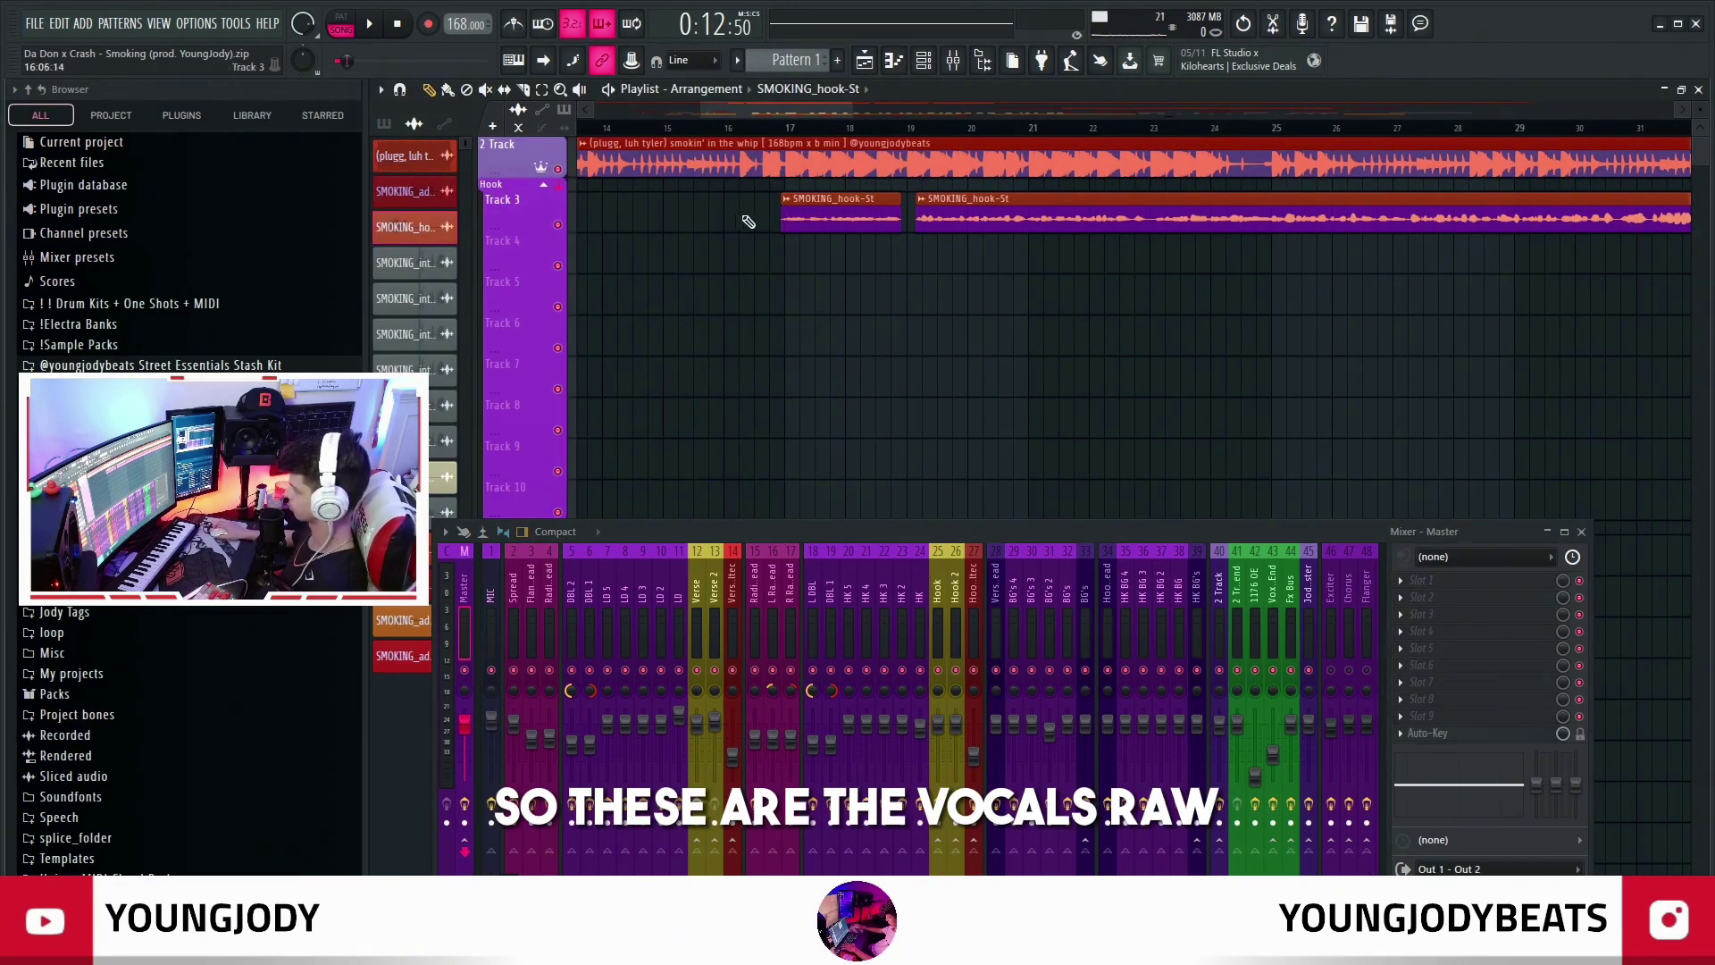
alt+right_click(789, 208)
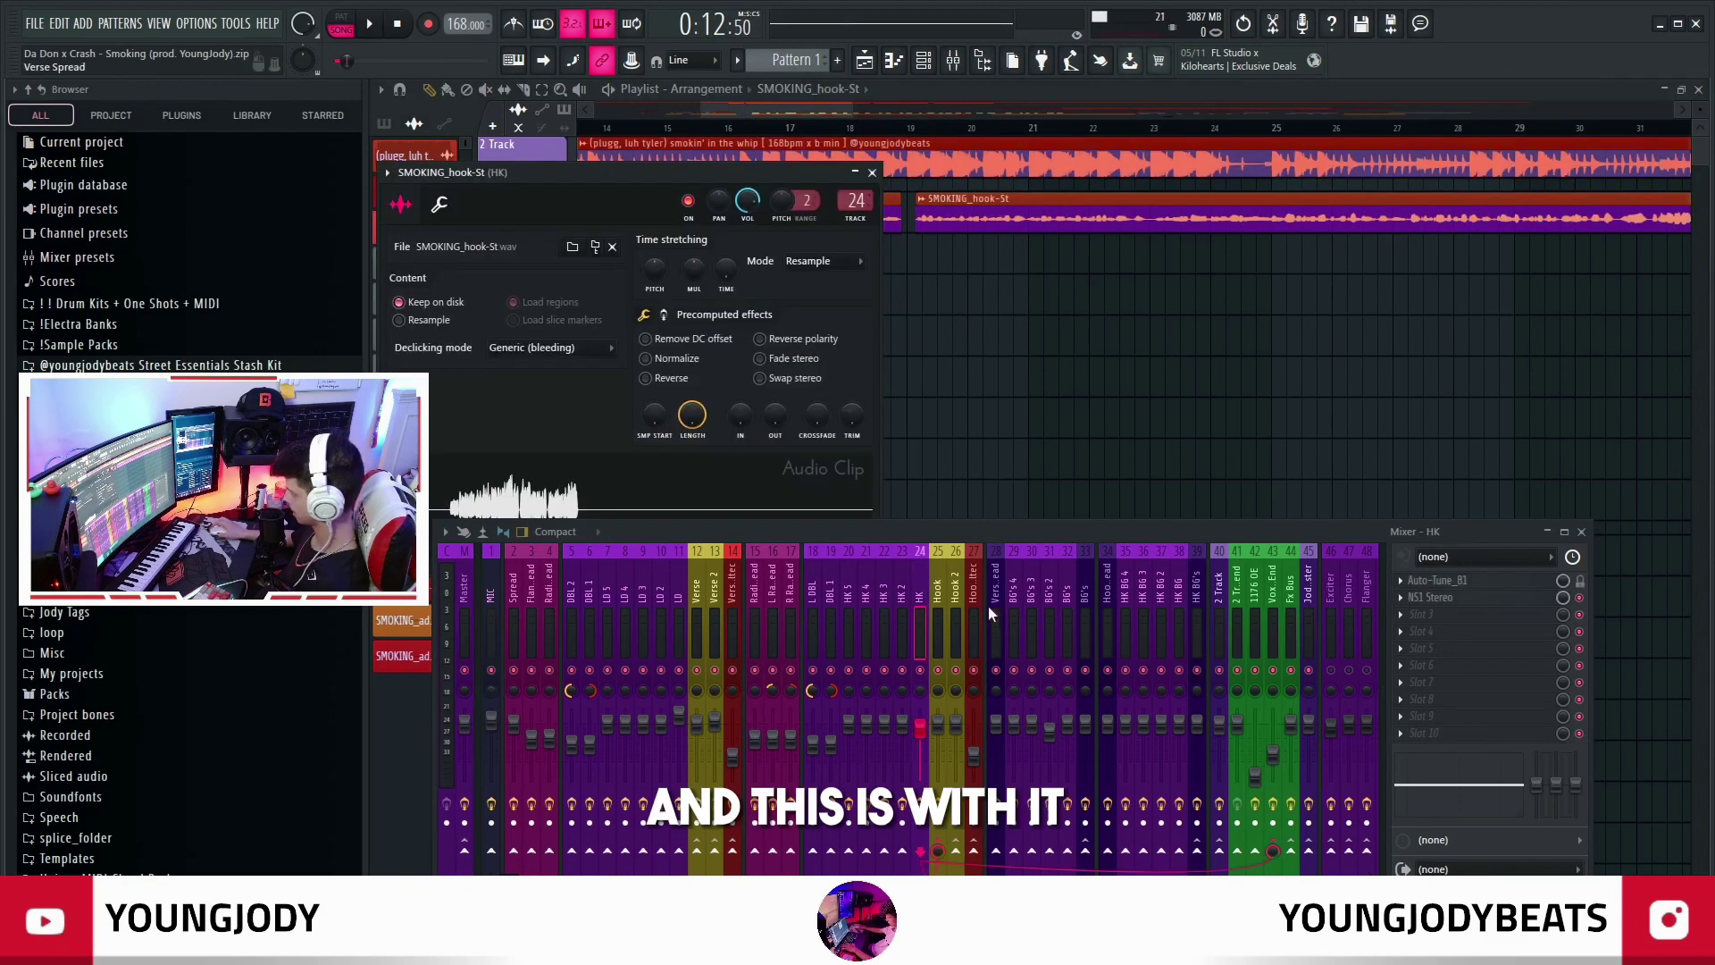
click(938, 613)
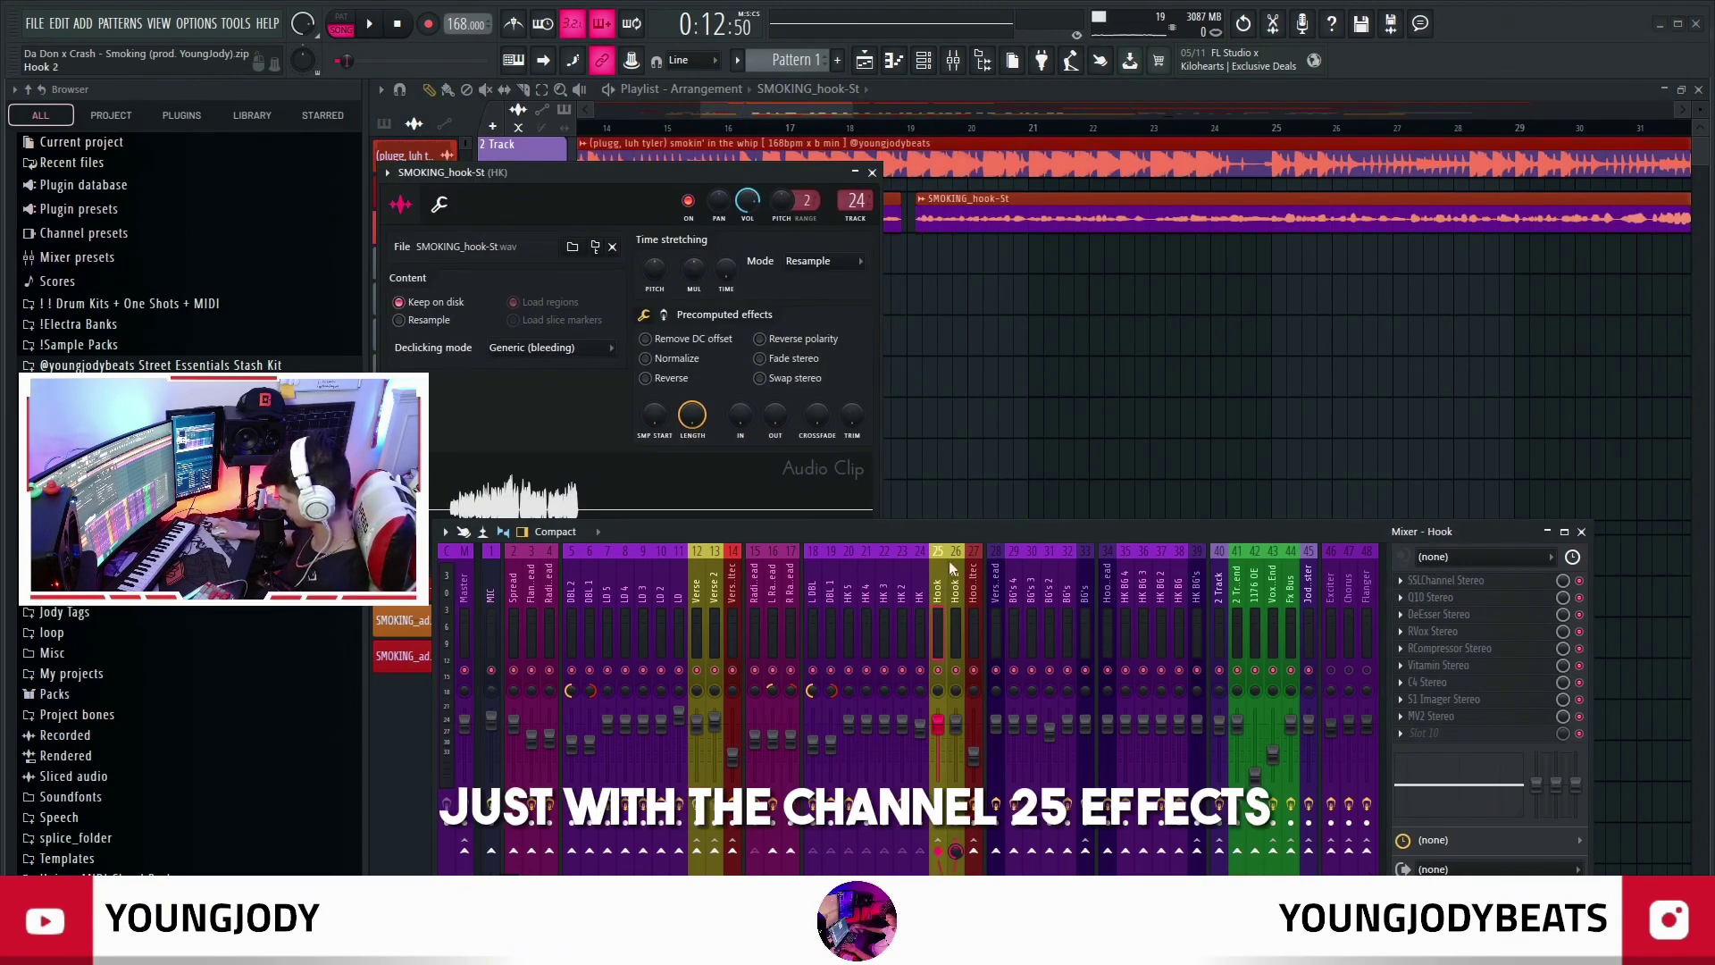
click(854, 201)
alt+right_click(817, 211)
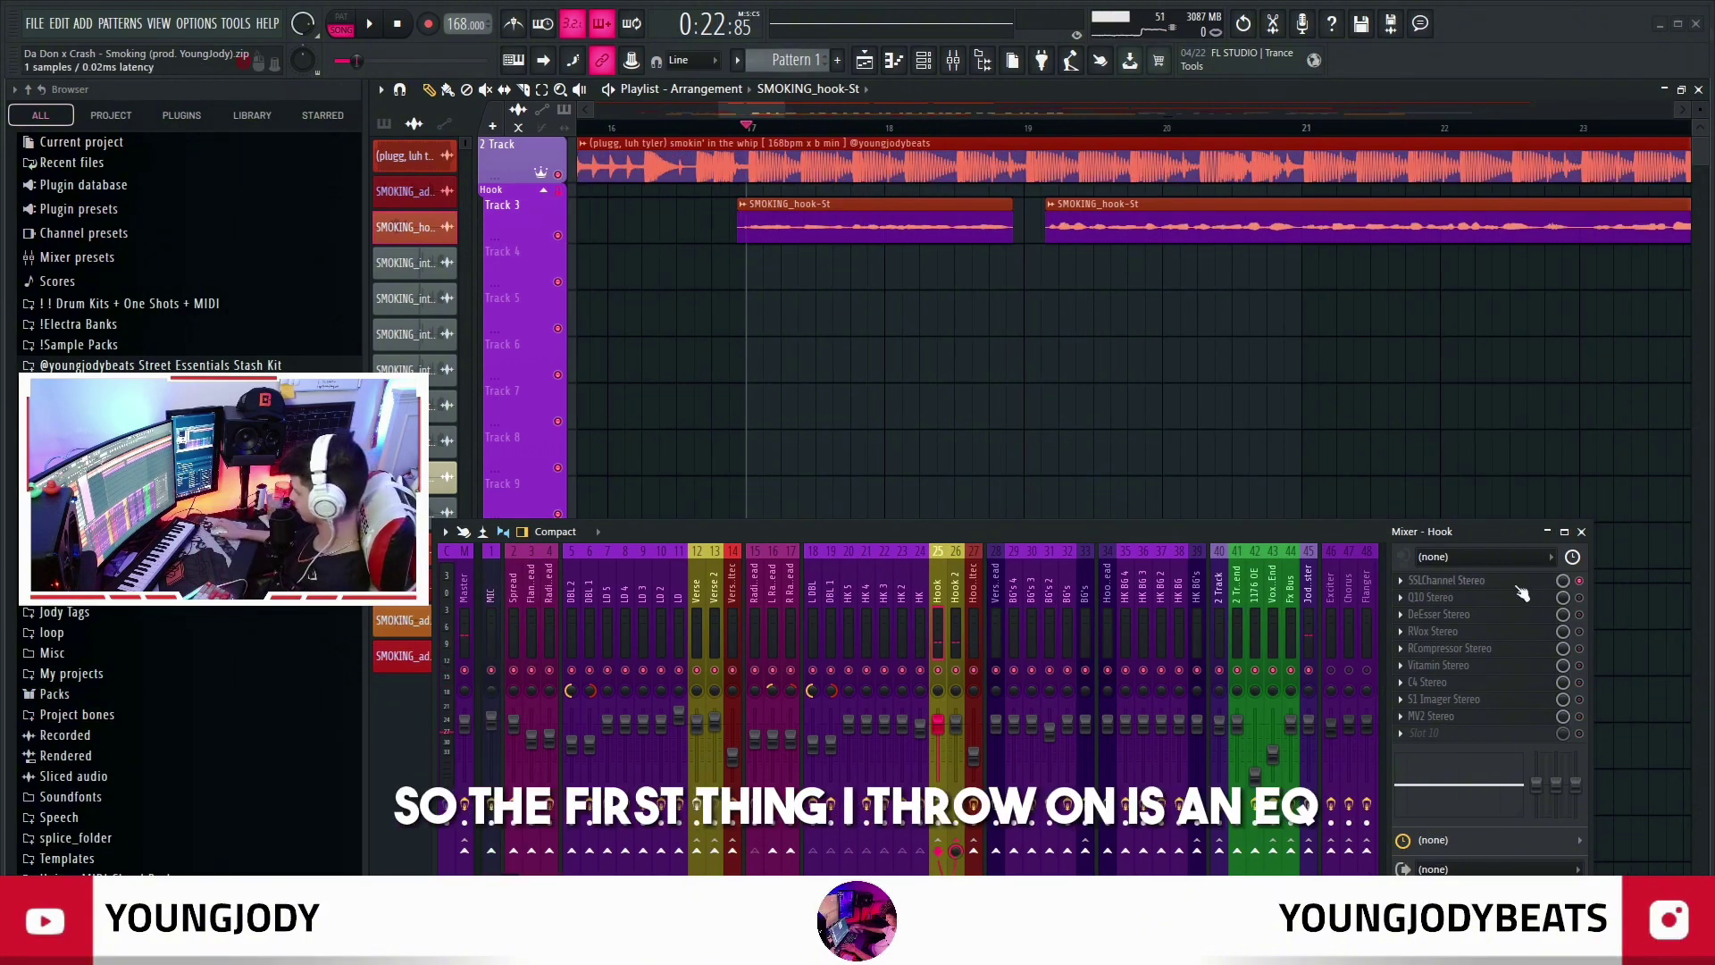
Open SSLChannel Stereo on the Hook mixer track and enable the effect during playback
click(1519, 590)
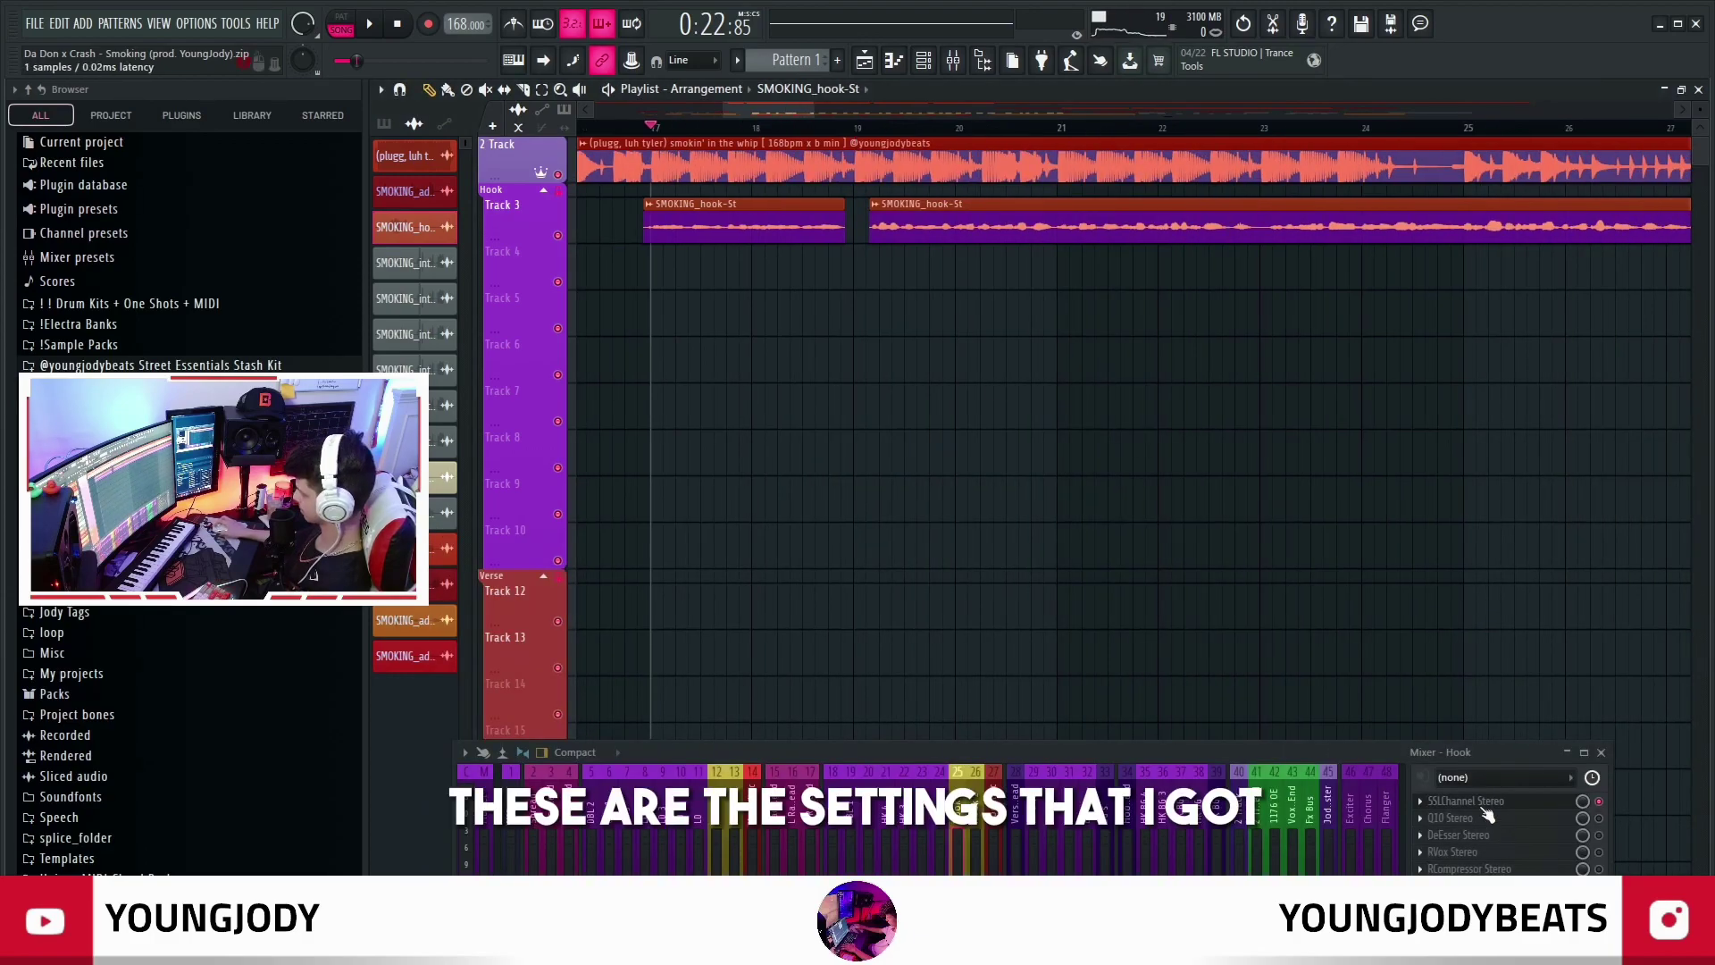
click(1482, 802)
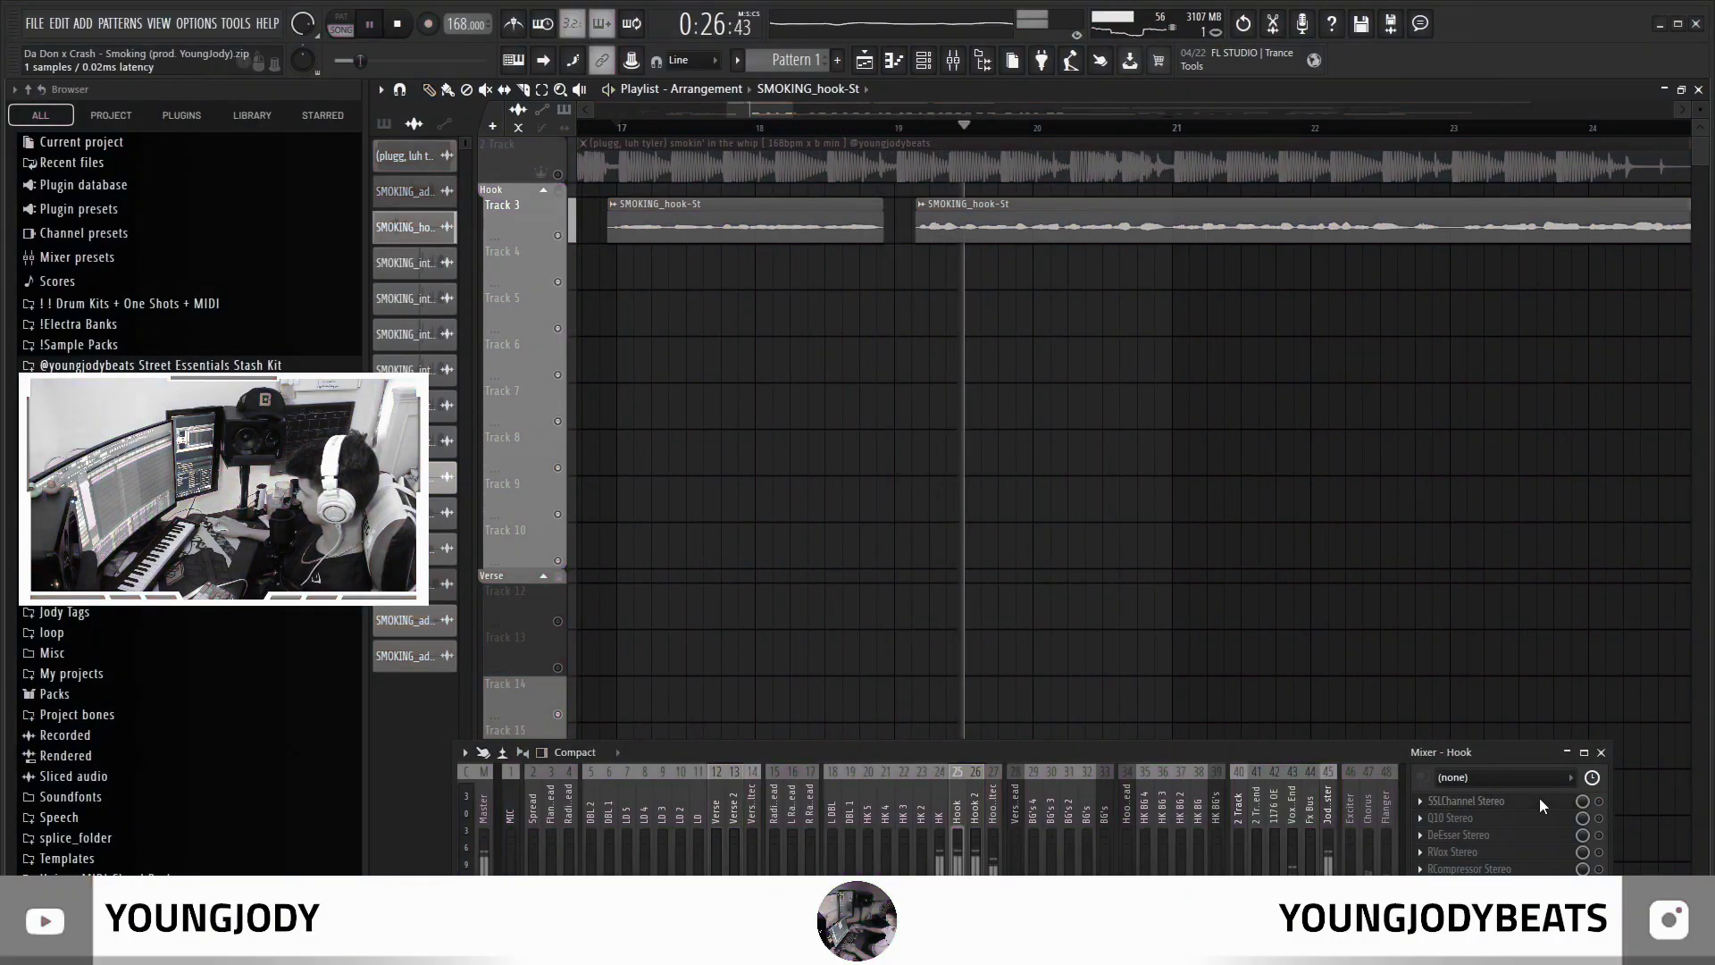
click(1539, 800)
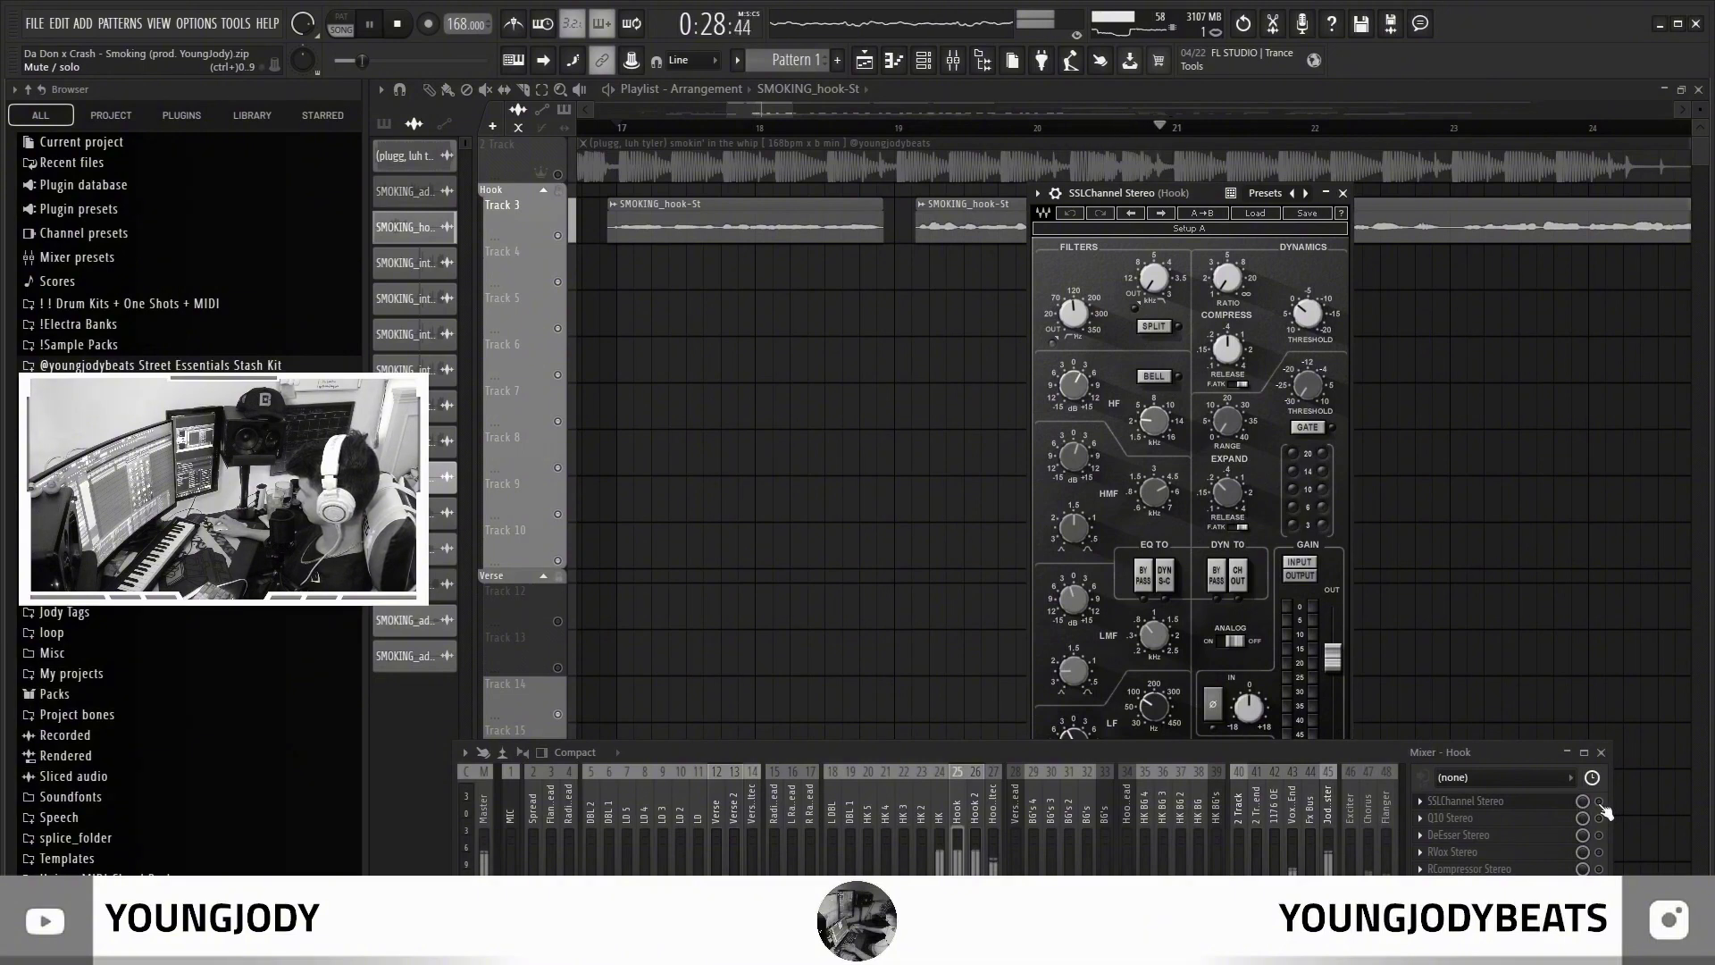
click(1600, 801)
In the Hook track's Q10 equalizer, set band 6 to -4.2 dB at 920 Hz and band 4 to 4.6 dB at 2031 Hz
drag(1338, 752, 1339, 869)
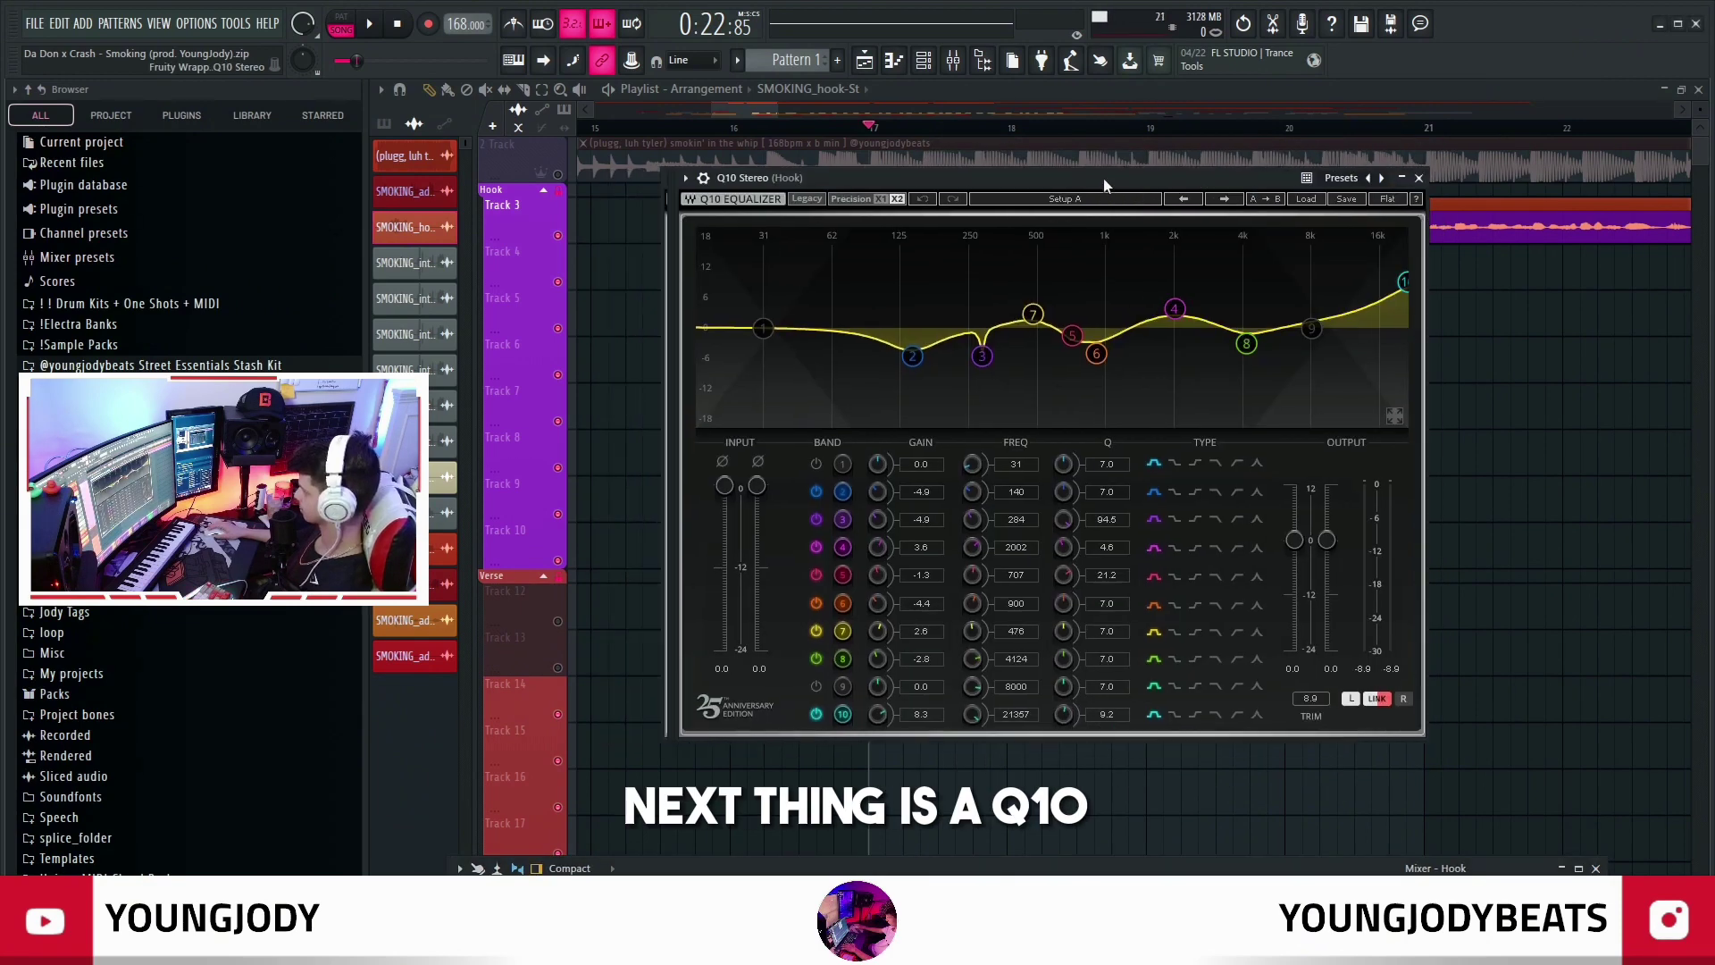
drag(1102, 179, 1180, 177)
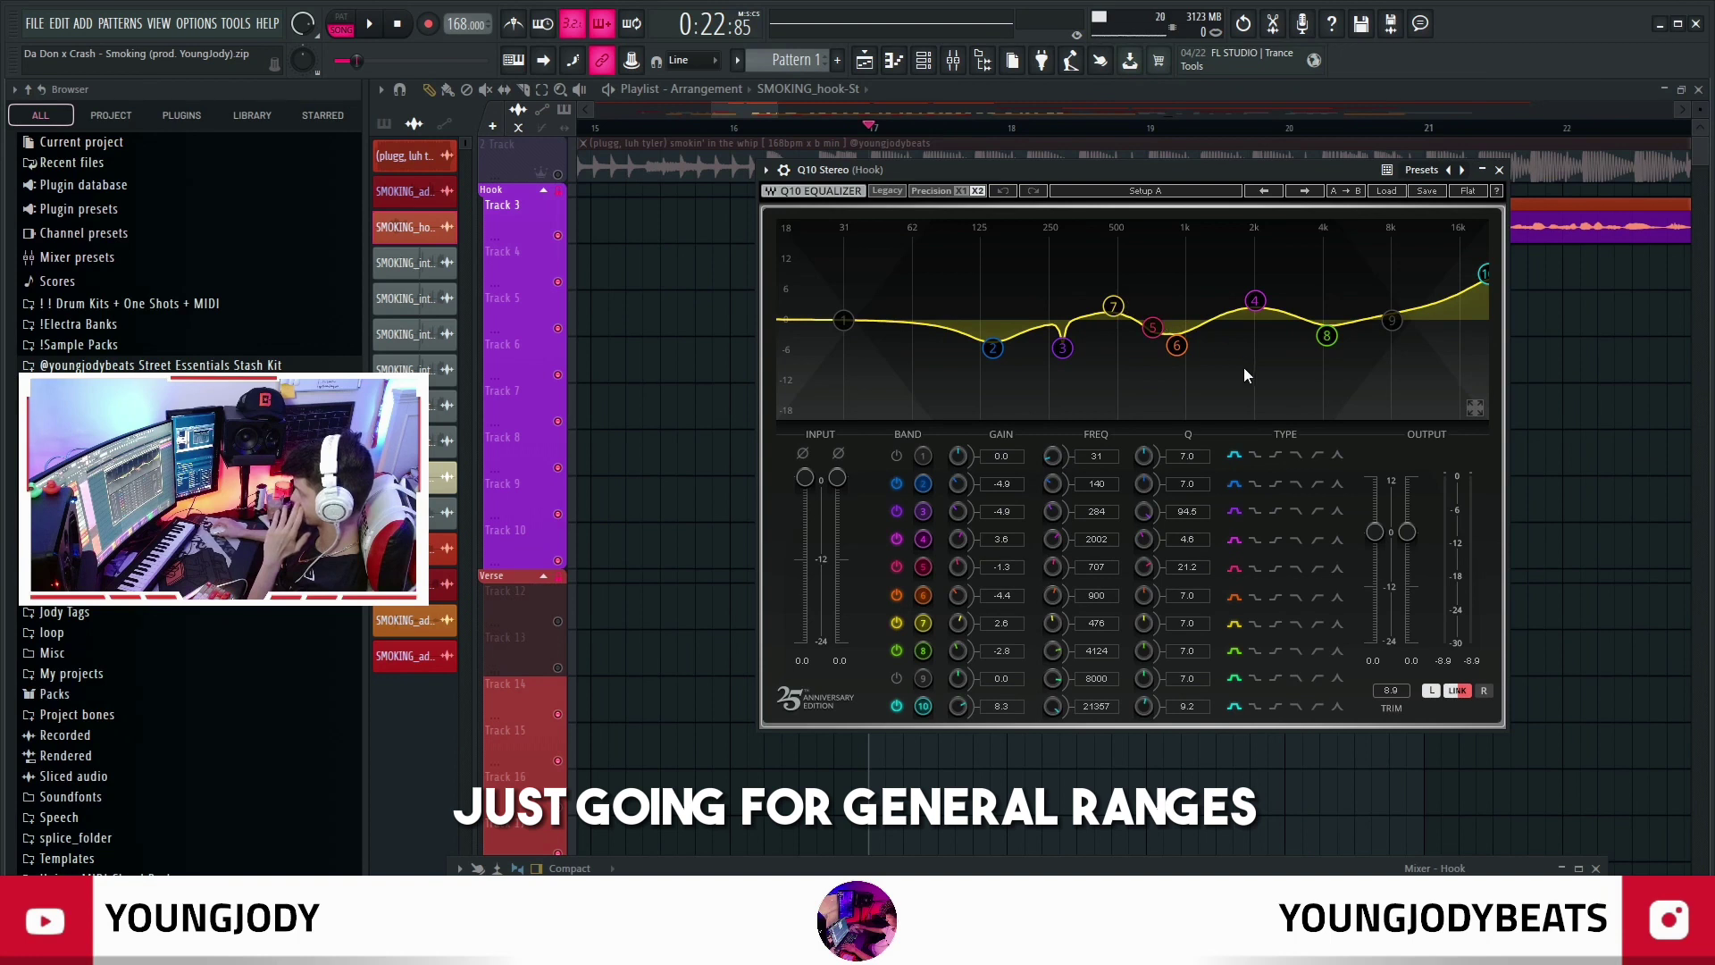
mouse_move(1177, 346)
mouse_down()
mouse_move(1215, 277)
mouse_move(1185, 249)
mouse_move(1180, 339)
mouse_up()
key(space)
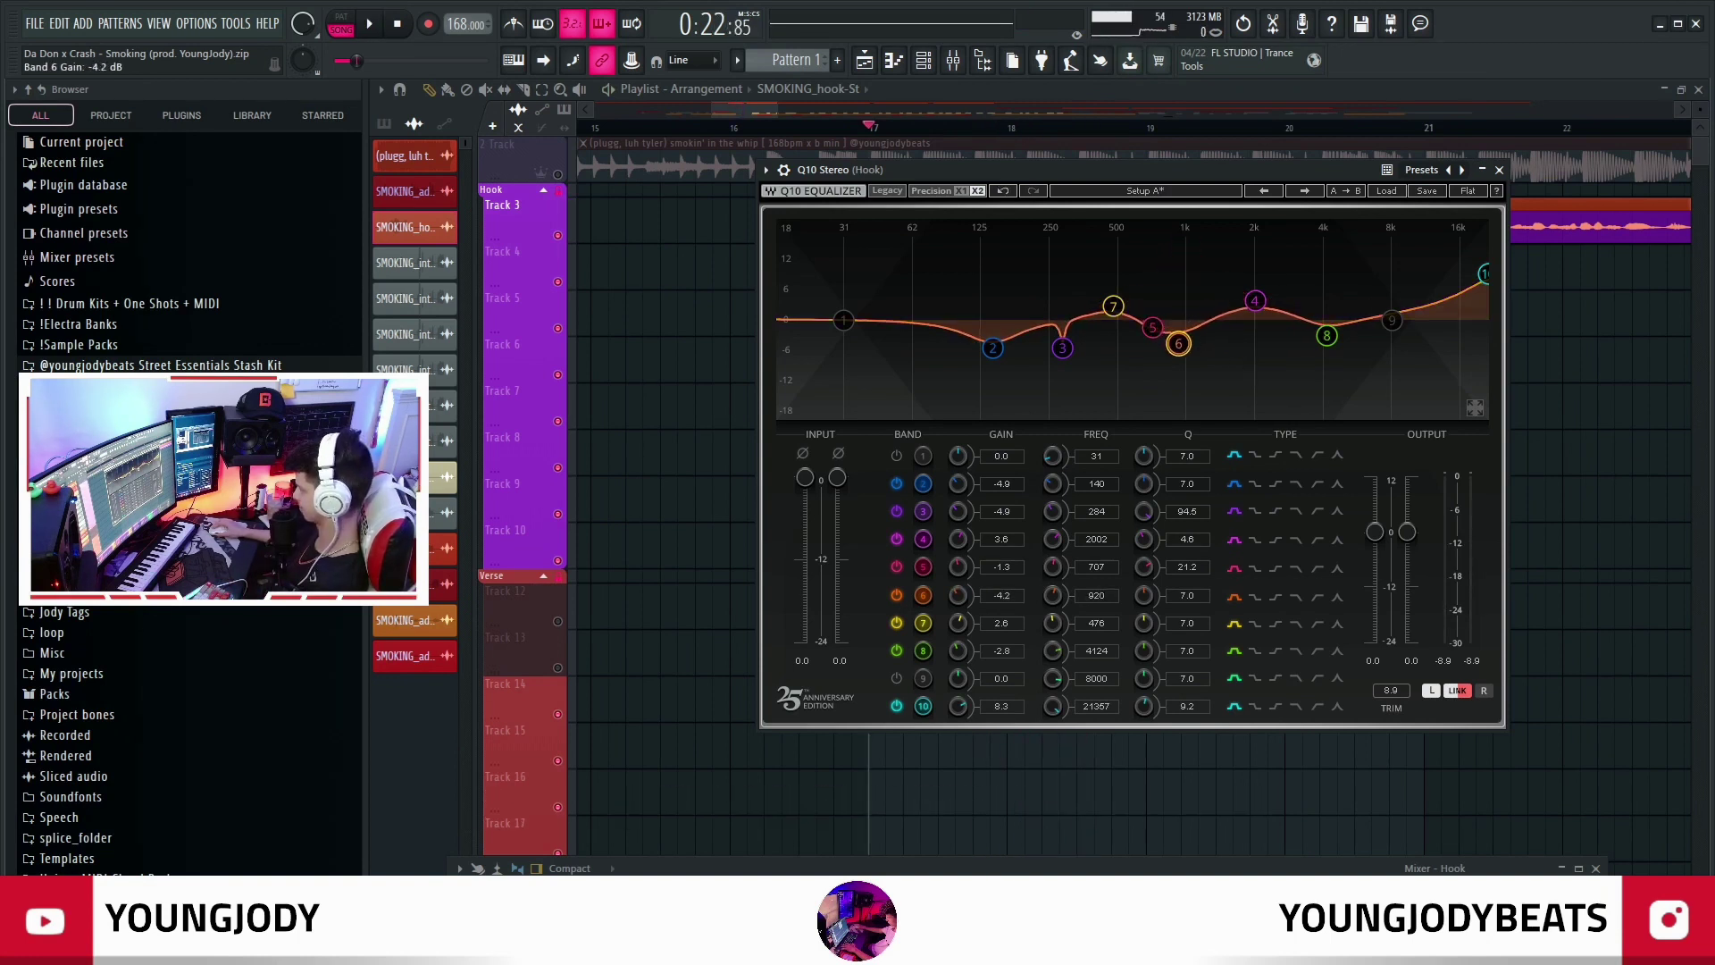
key(space)
mouse_move(1255, 301)
mouse_down()
mouse_move(1251, 236)
mouse_move(1254, 297)
mouse_up()
key(space)
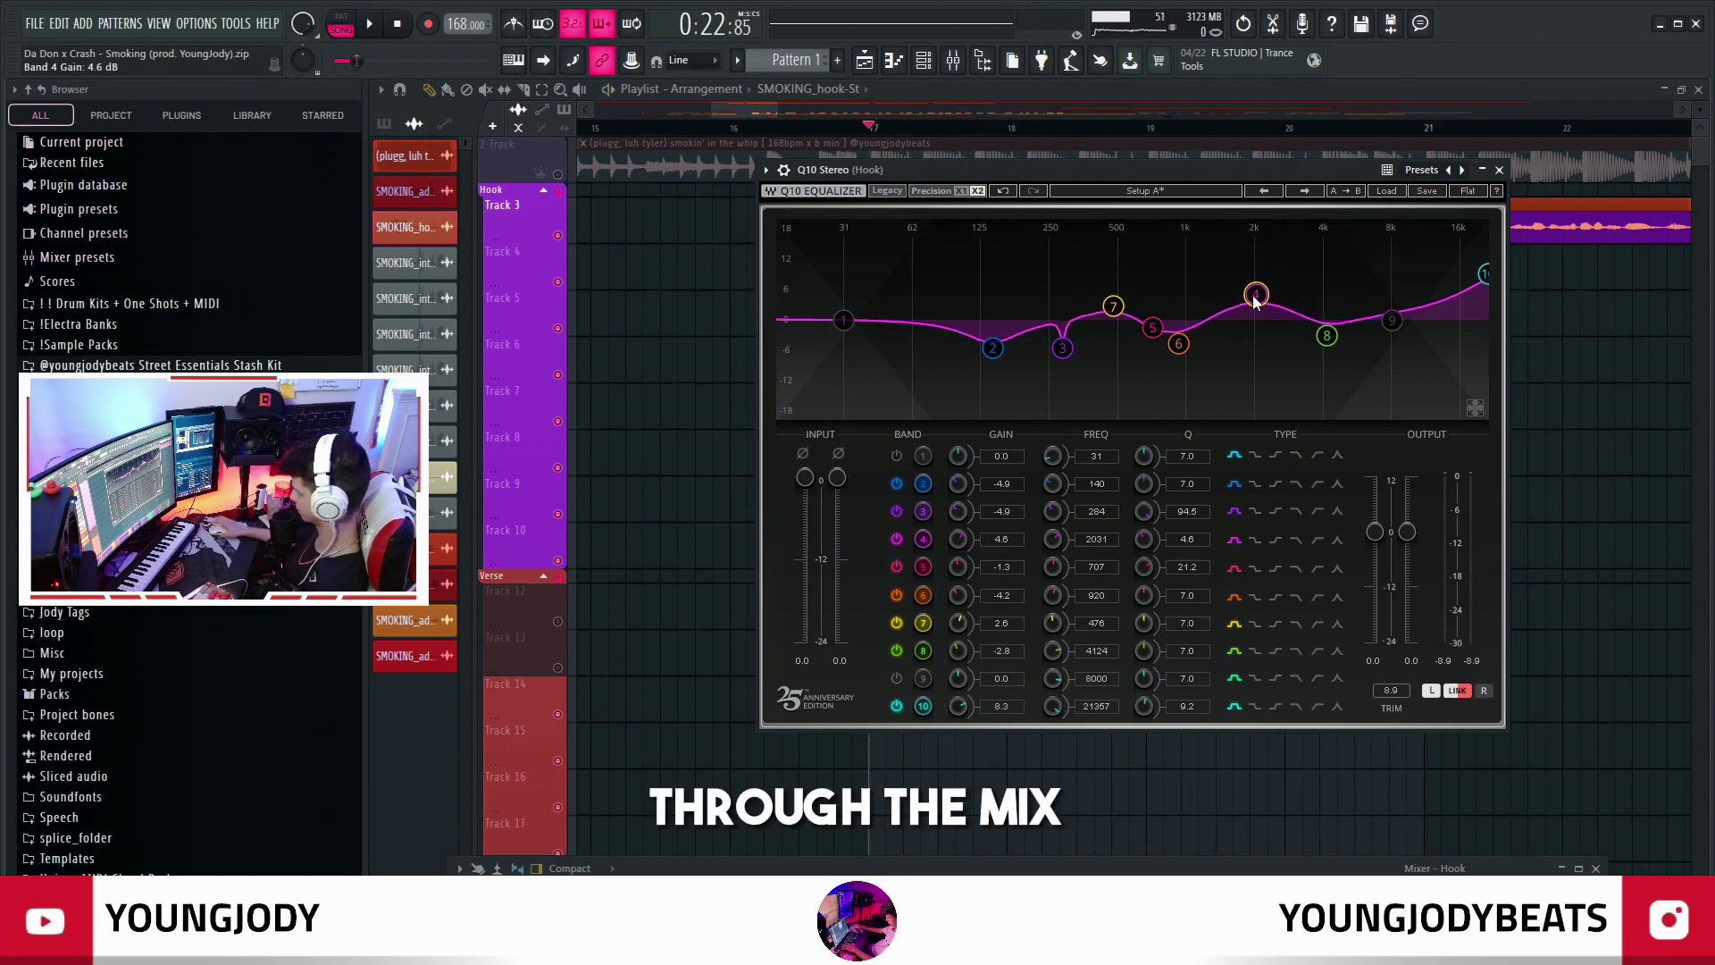
Unmute the beat's 2 Track in the playlist and reopen the Hook track's Q10 equalizer above the mixer
key(F9)
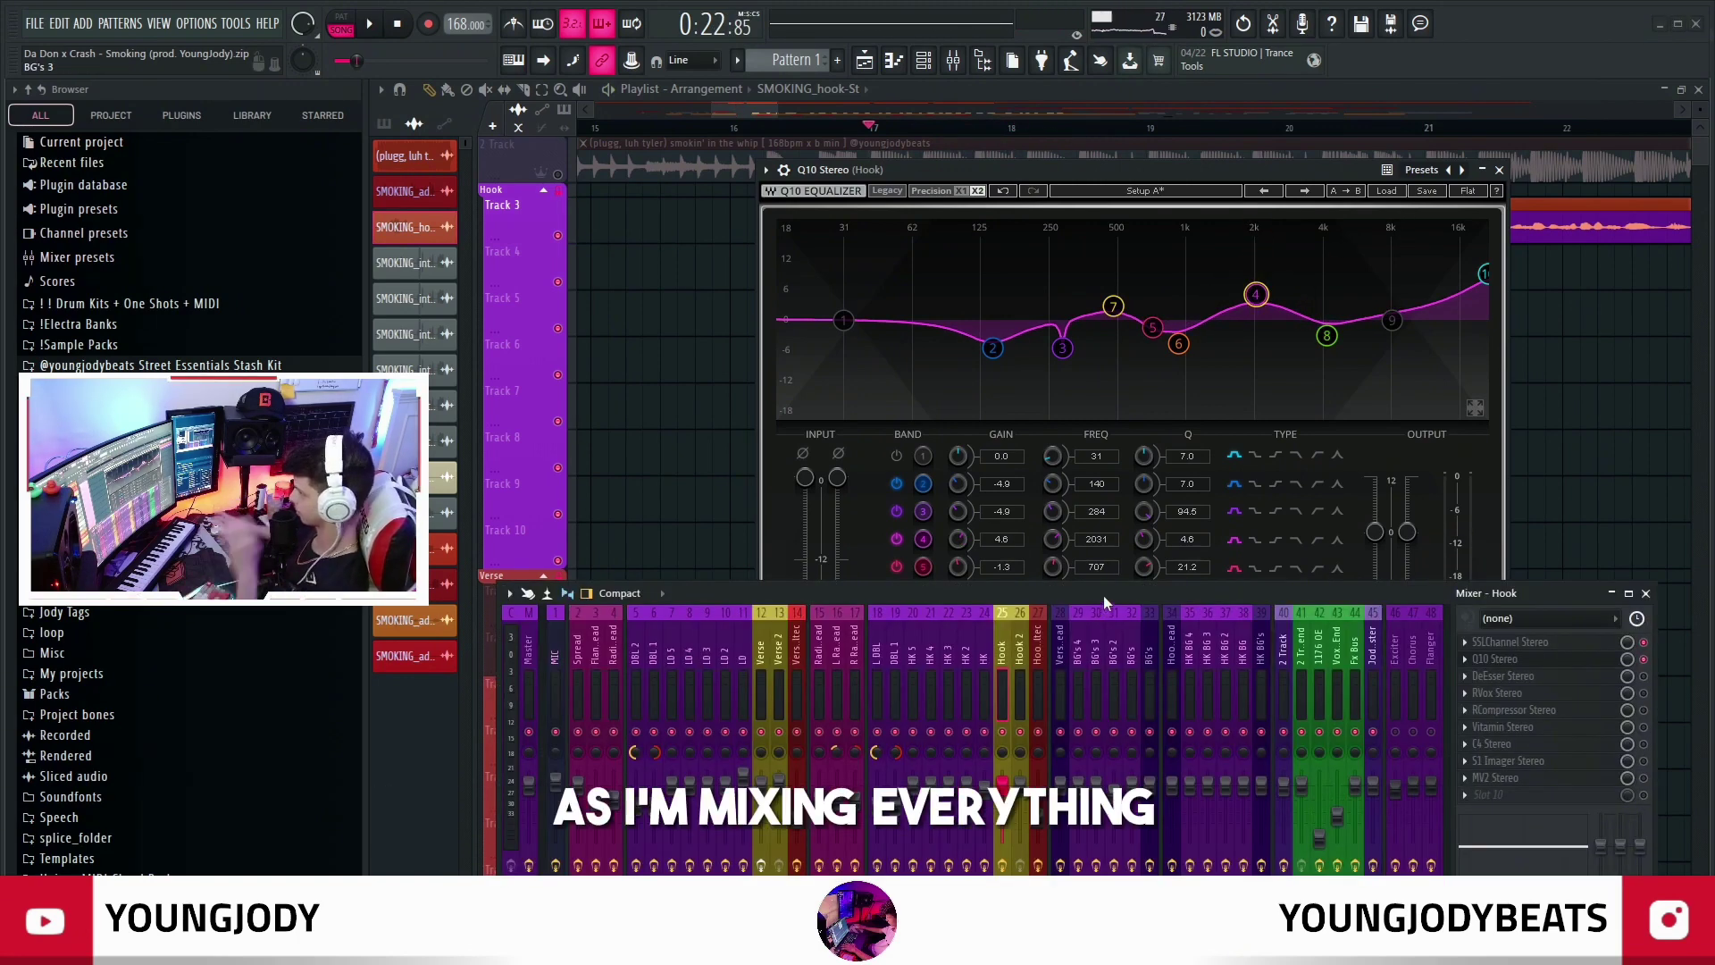
drag(1013, 172, 976, 259)
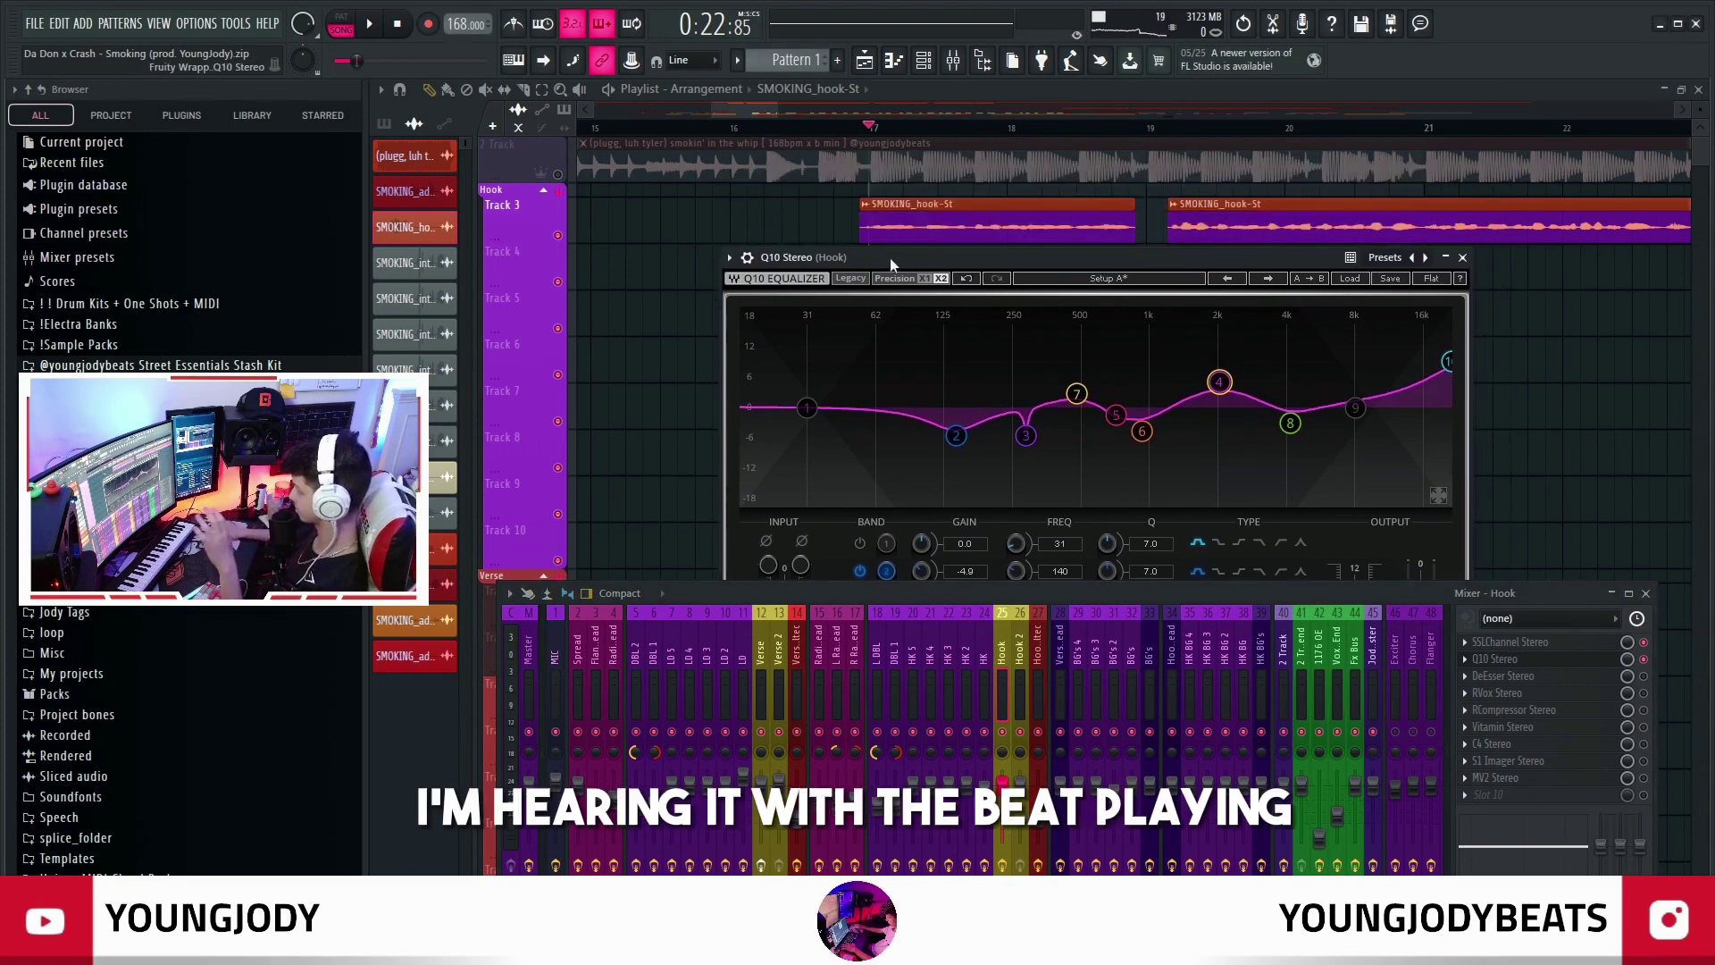
key(Escape)
click(557, 175)
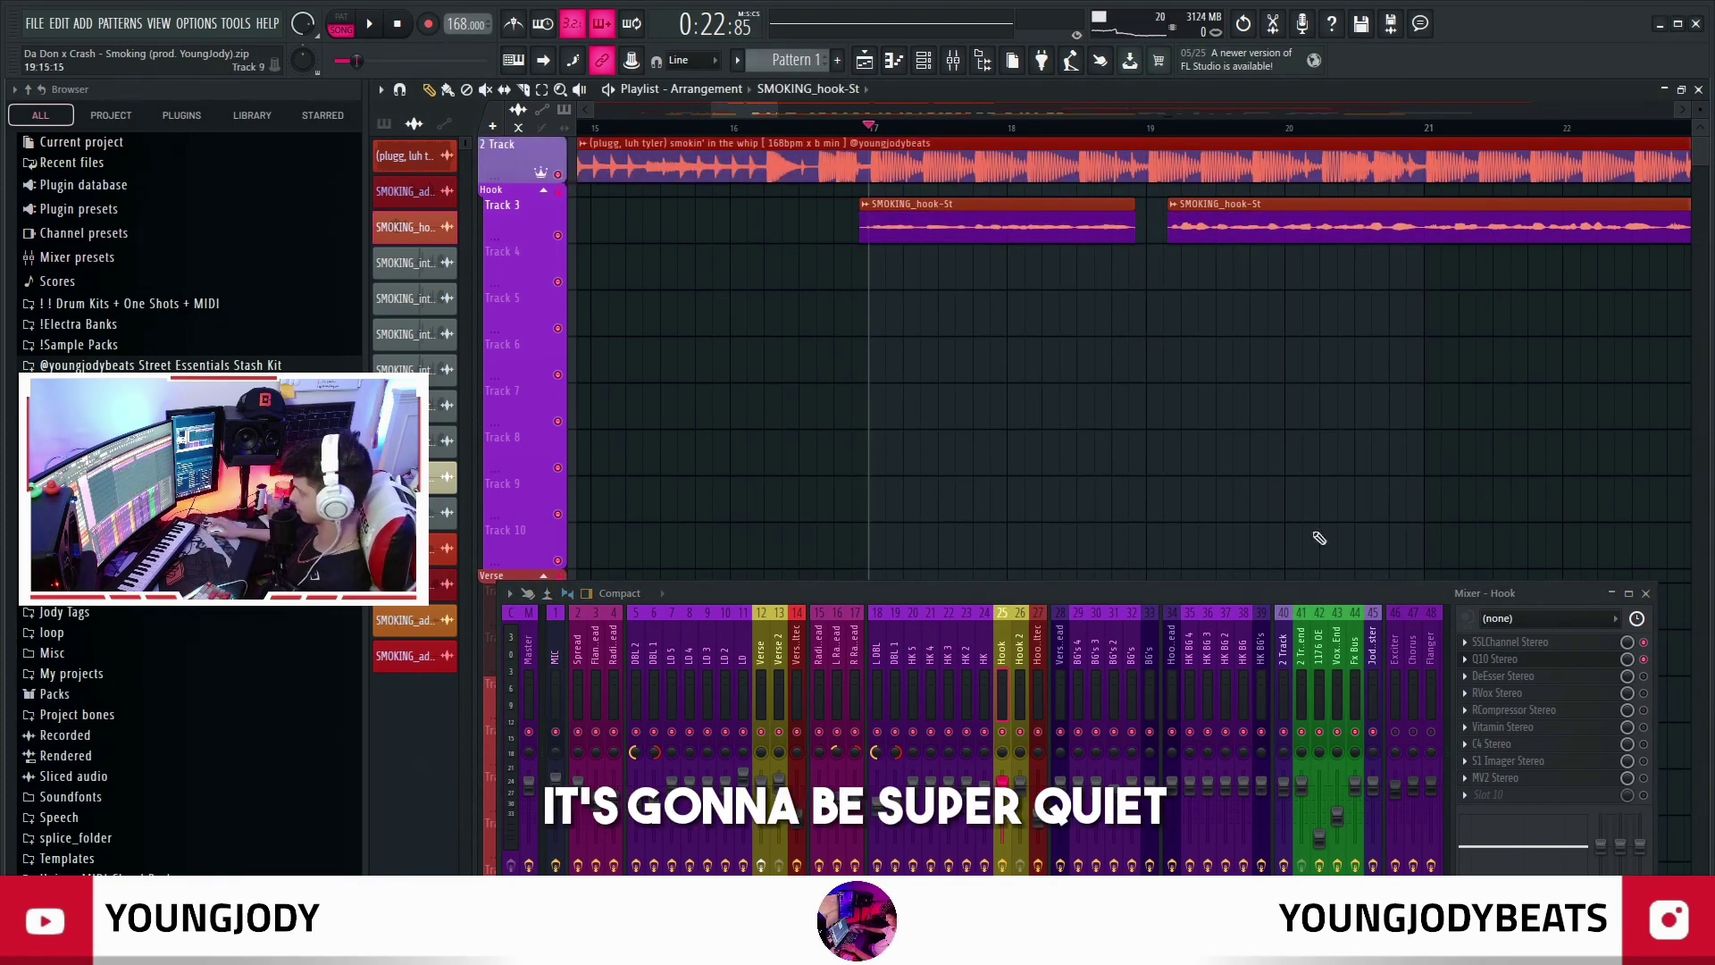
click(1510, 659)
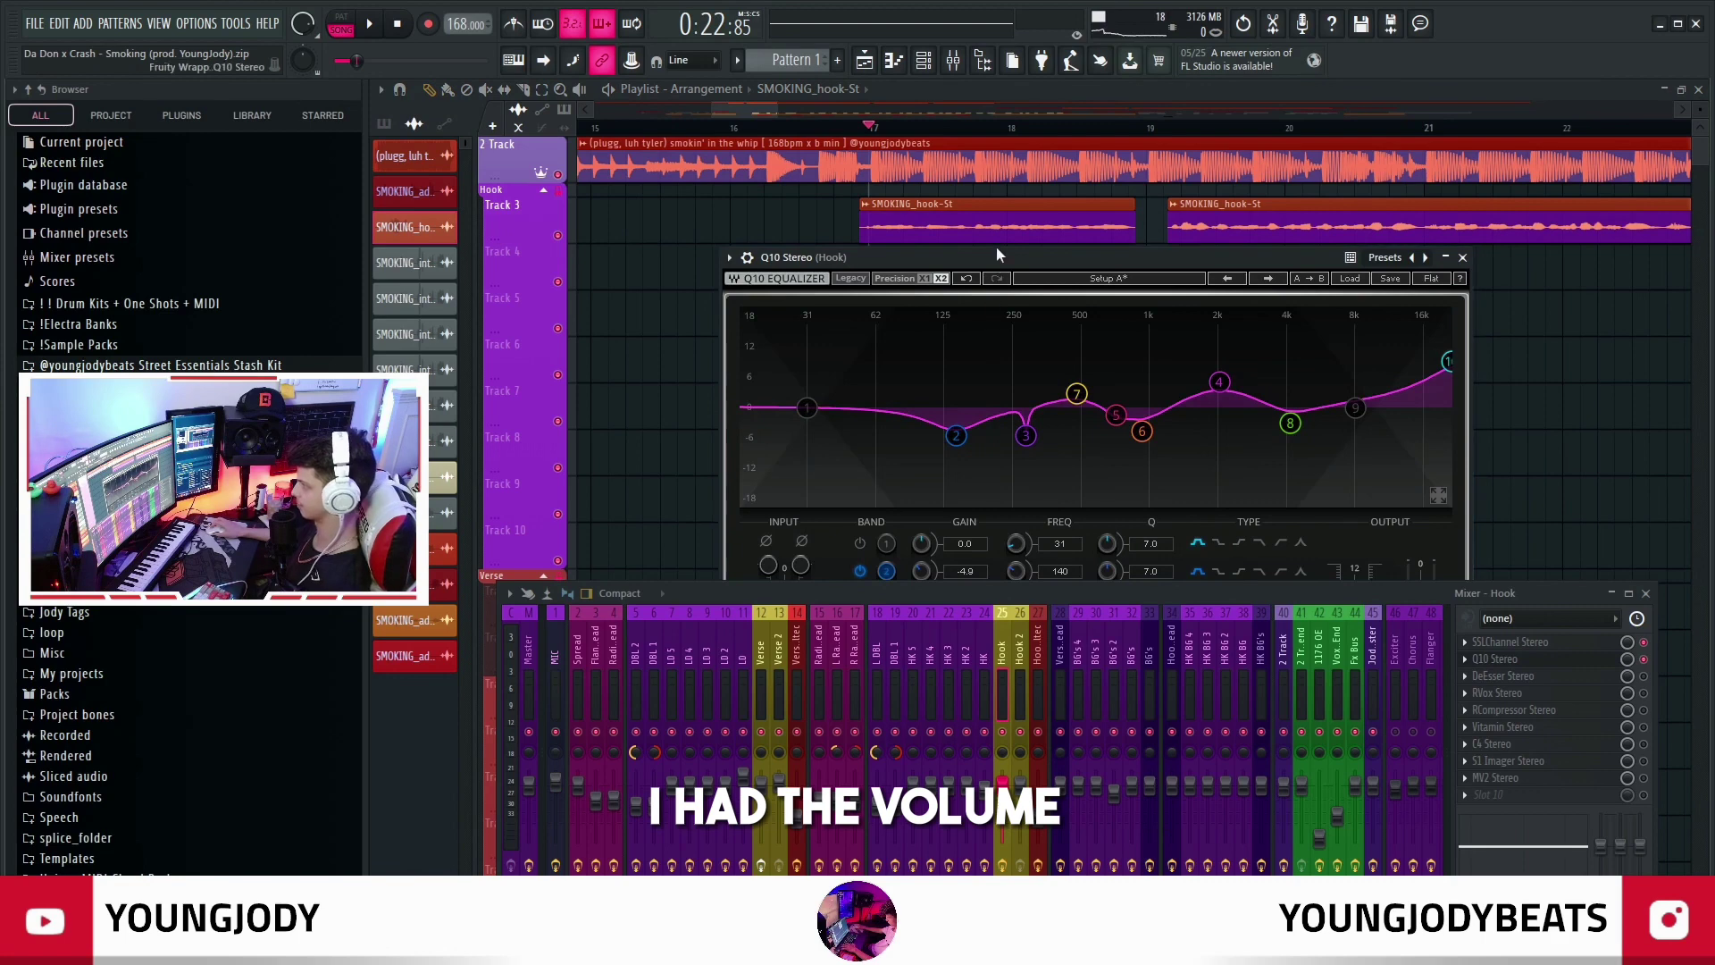
drag(994, 256, 989, 281)
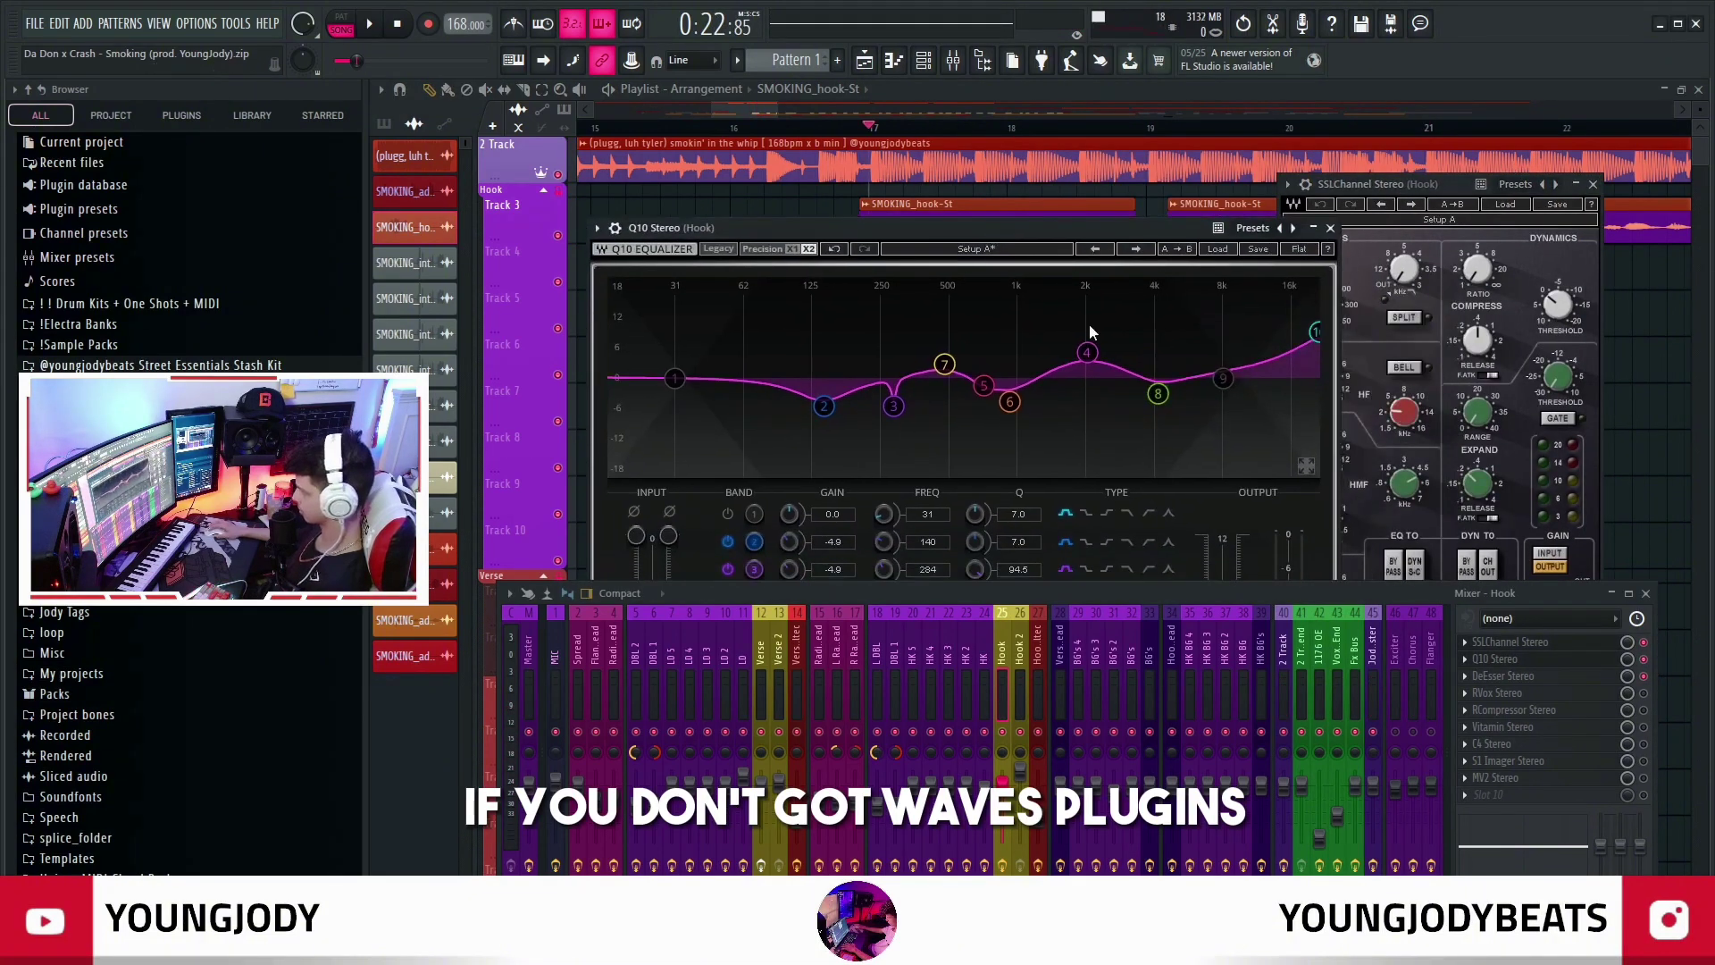
Move the SSLChannel and mixer windows aside, add Fruity parametric EQ 2 to the Hook track and reposition its window
drag(1409, 180, 1113, 137)
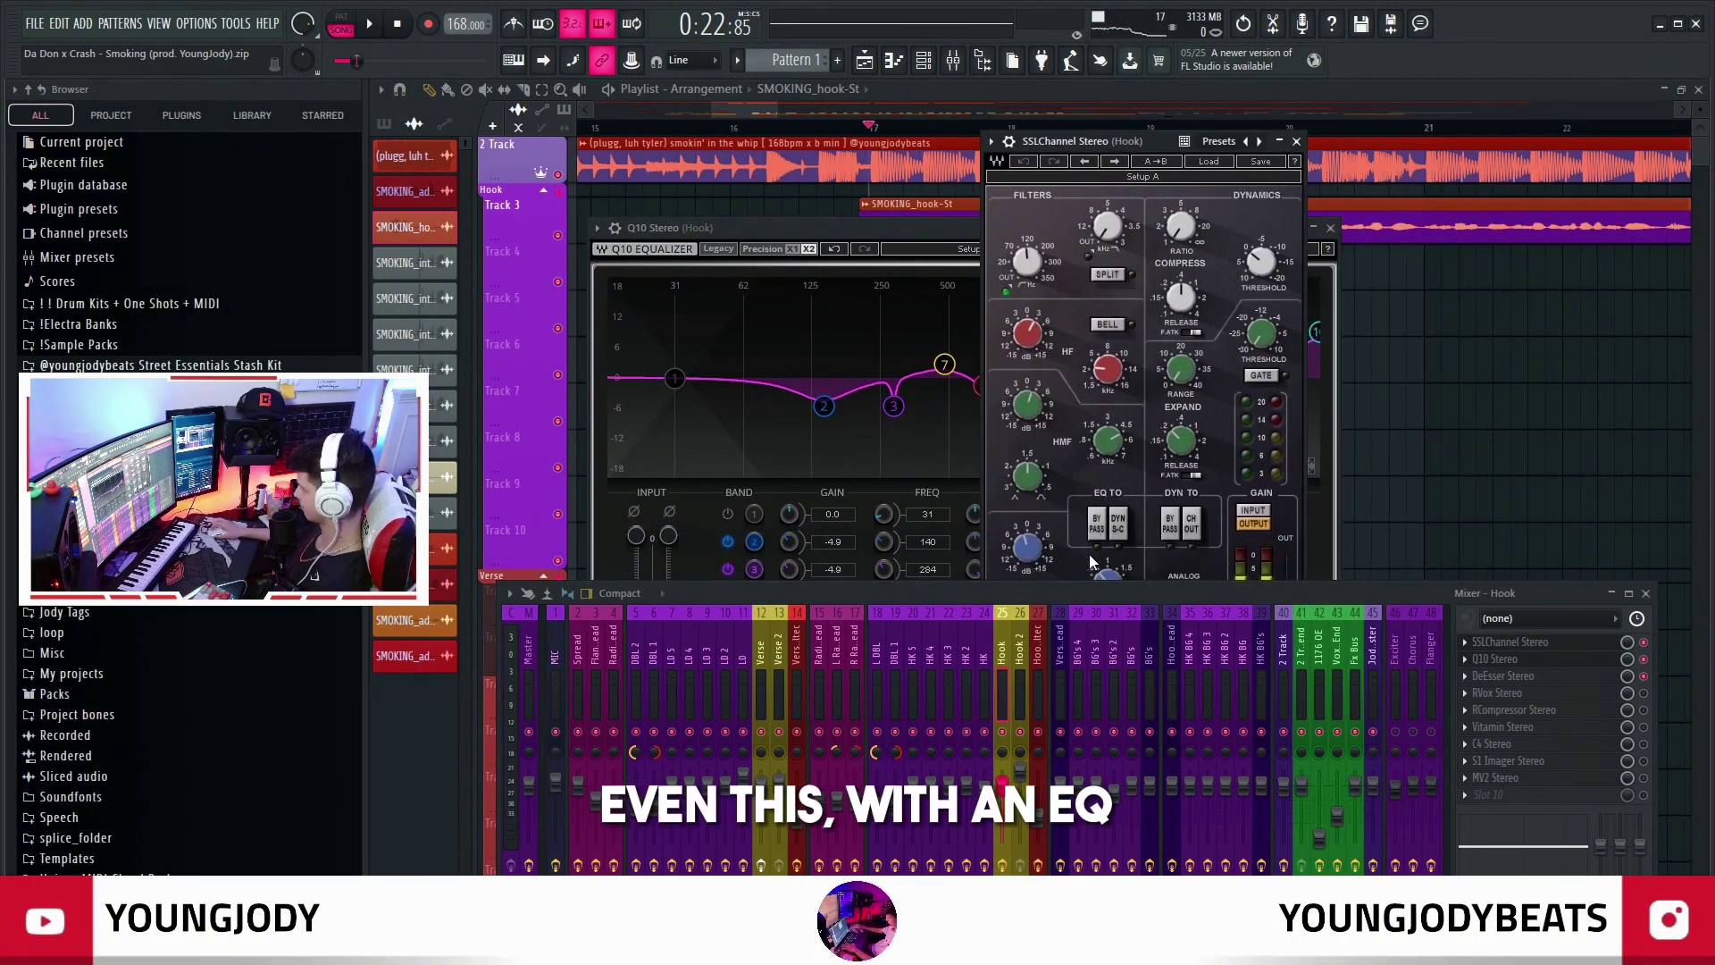
drag(1090, 597, 1100, 733)
click(1519, 908)
click(1057, 260)
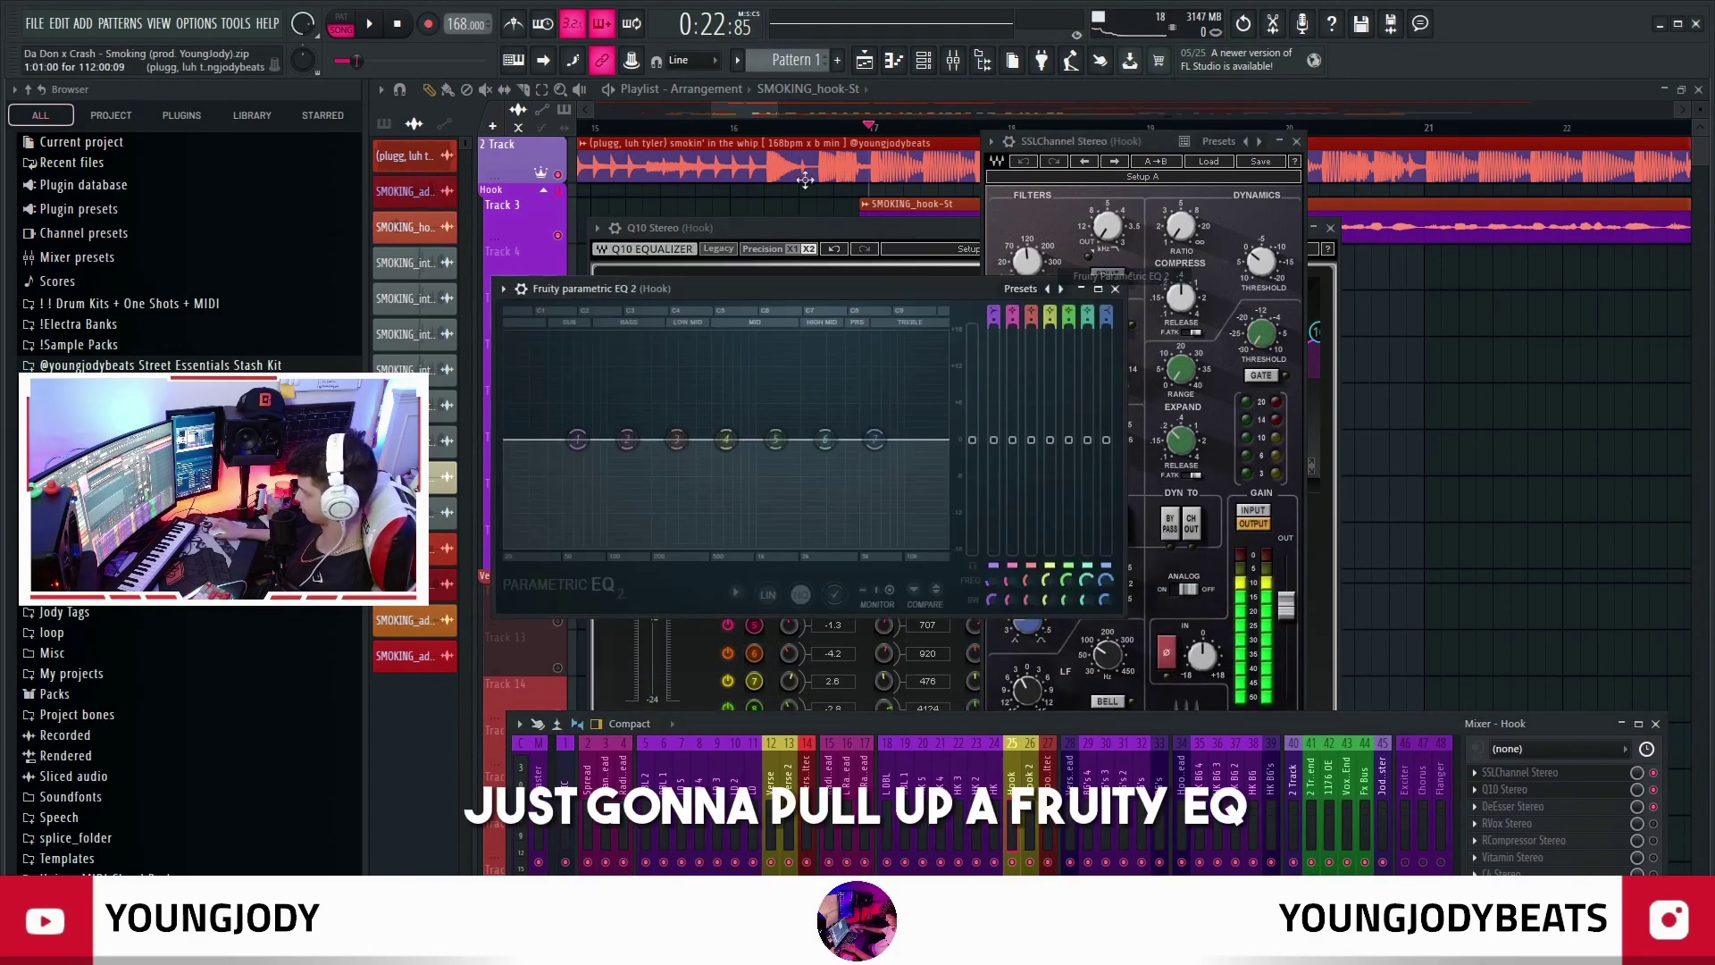
drag(876, 304, 892, 438)
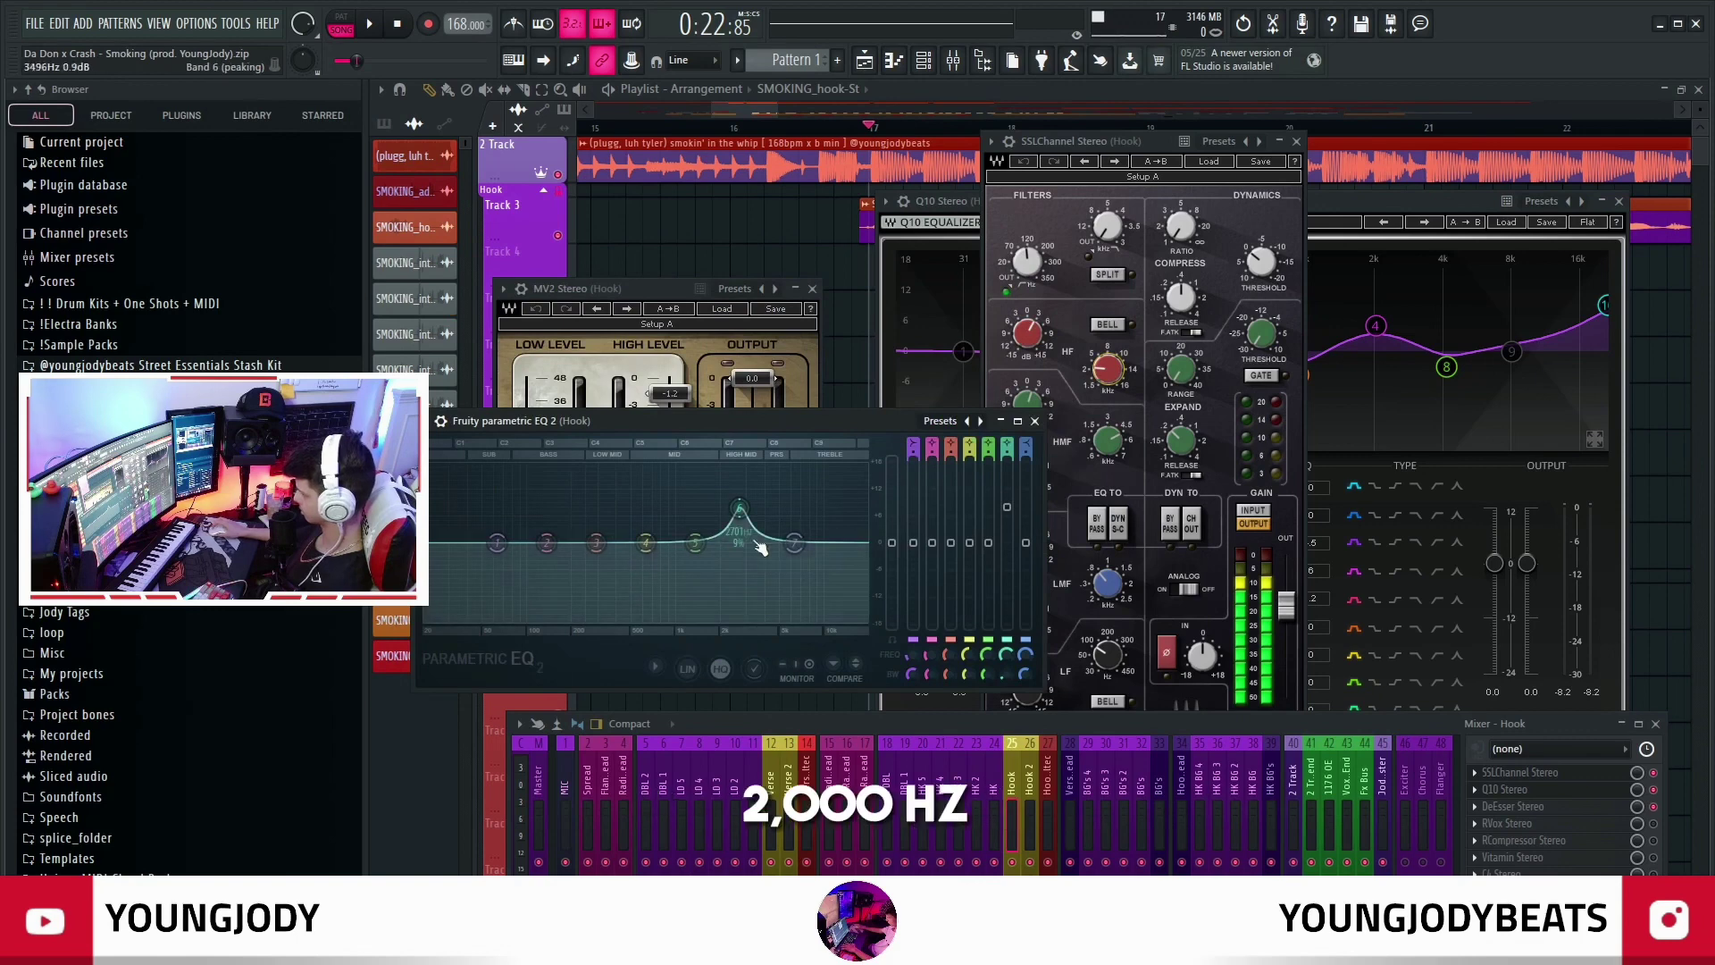
In Fruity parametric EQ 2, boost band 6 near 2068 Hz and cut band 5 above it, and move the mixer clear of SSLChannel
drag(729, 511, 724, 518)
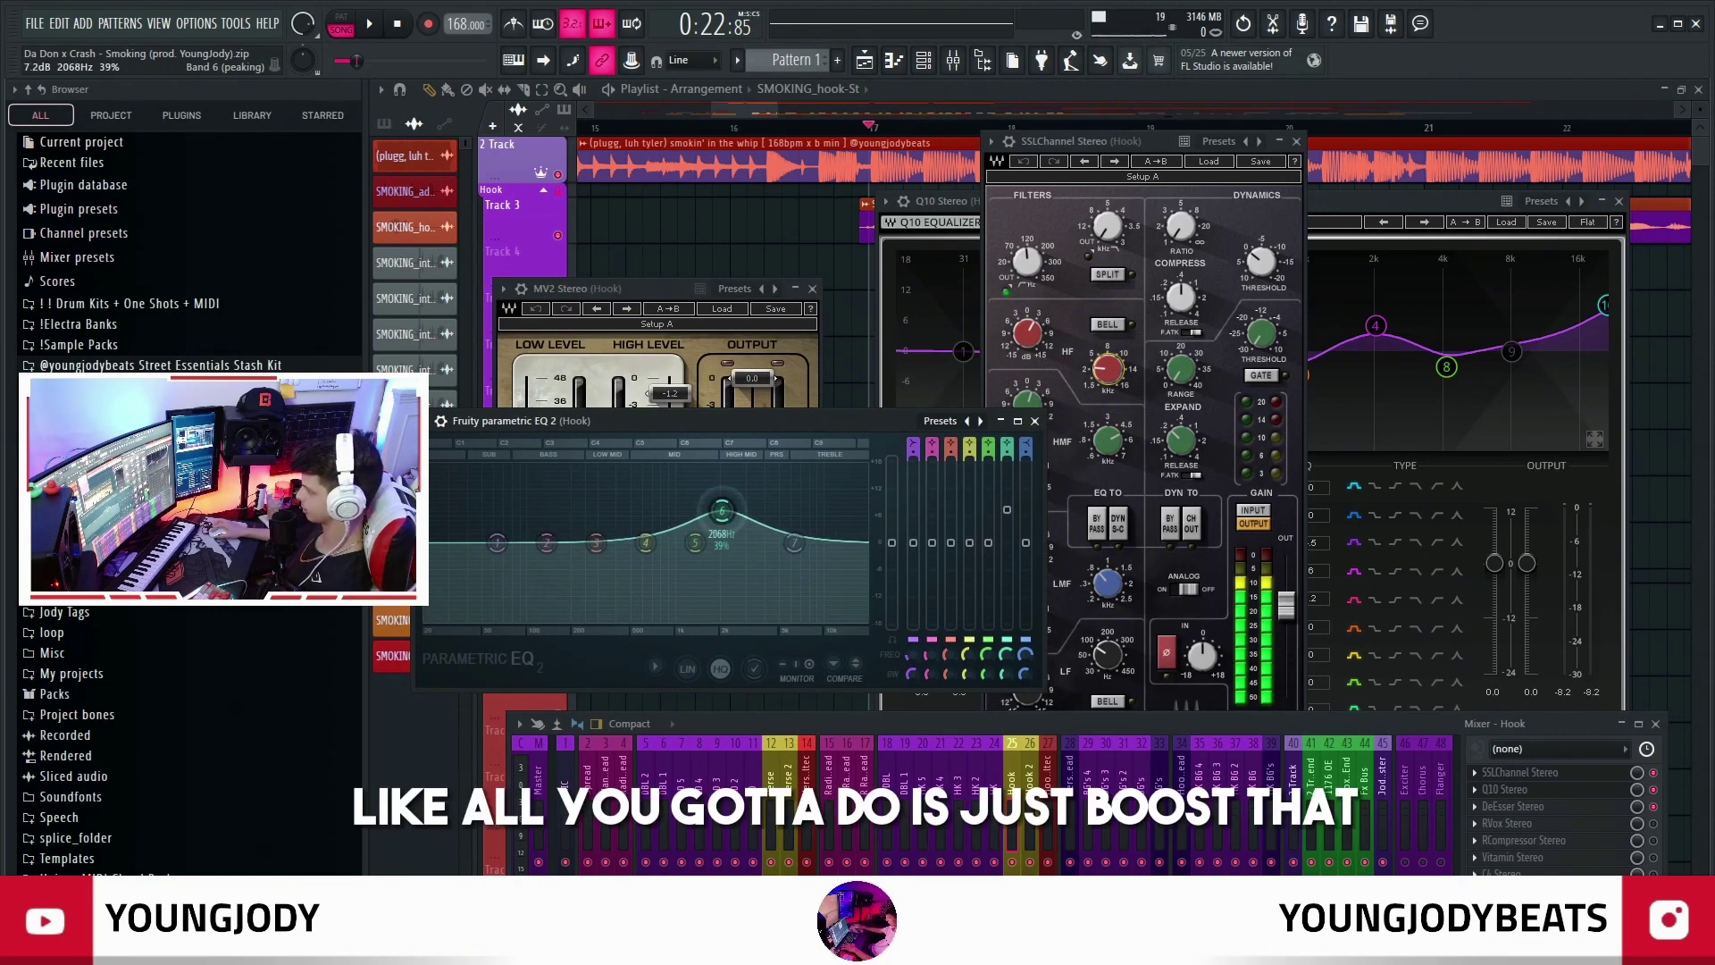
drag(999, 423, 958, 339)
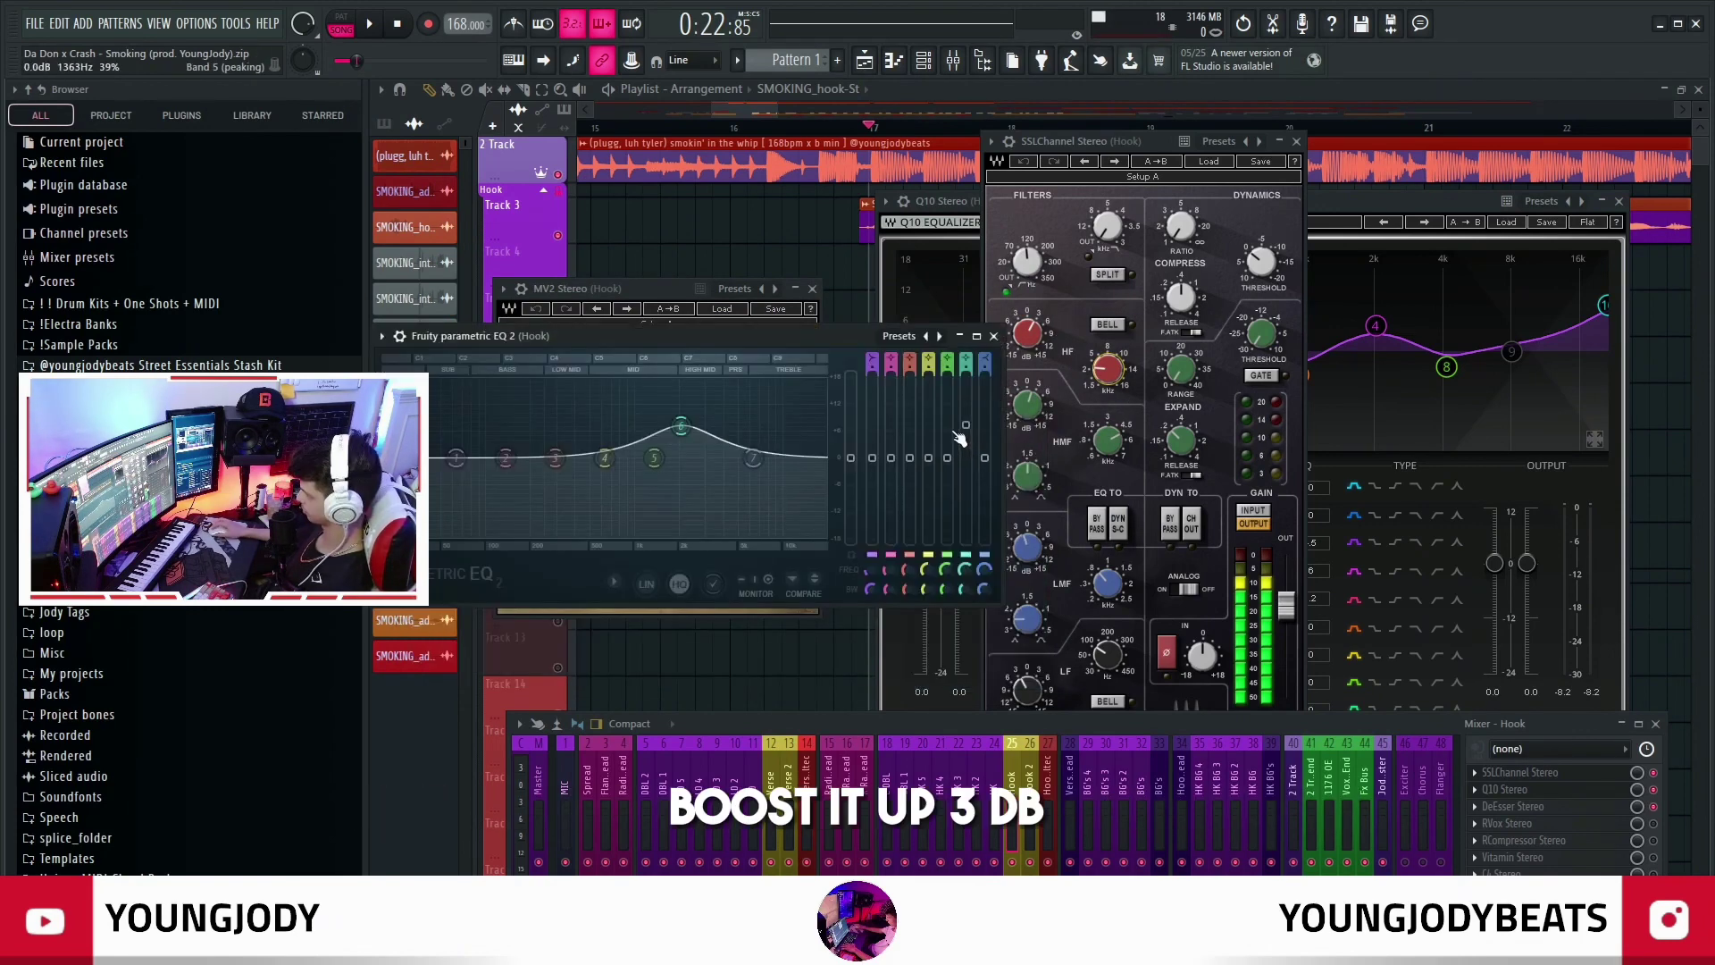
drag(654, 457, 739, 475)
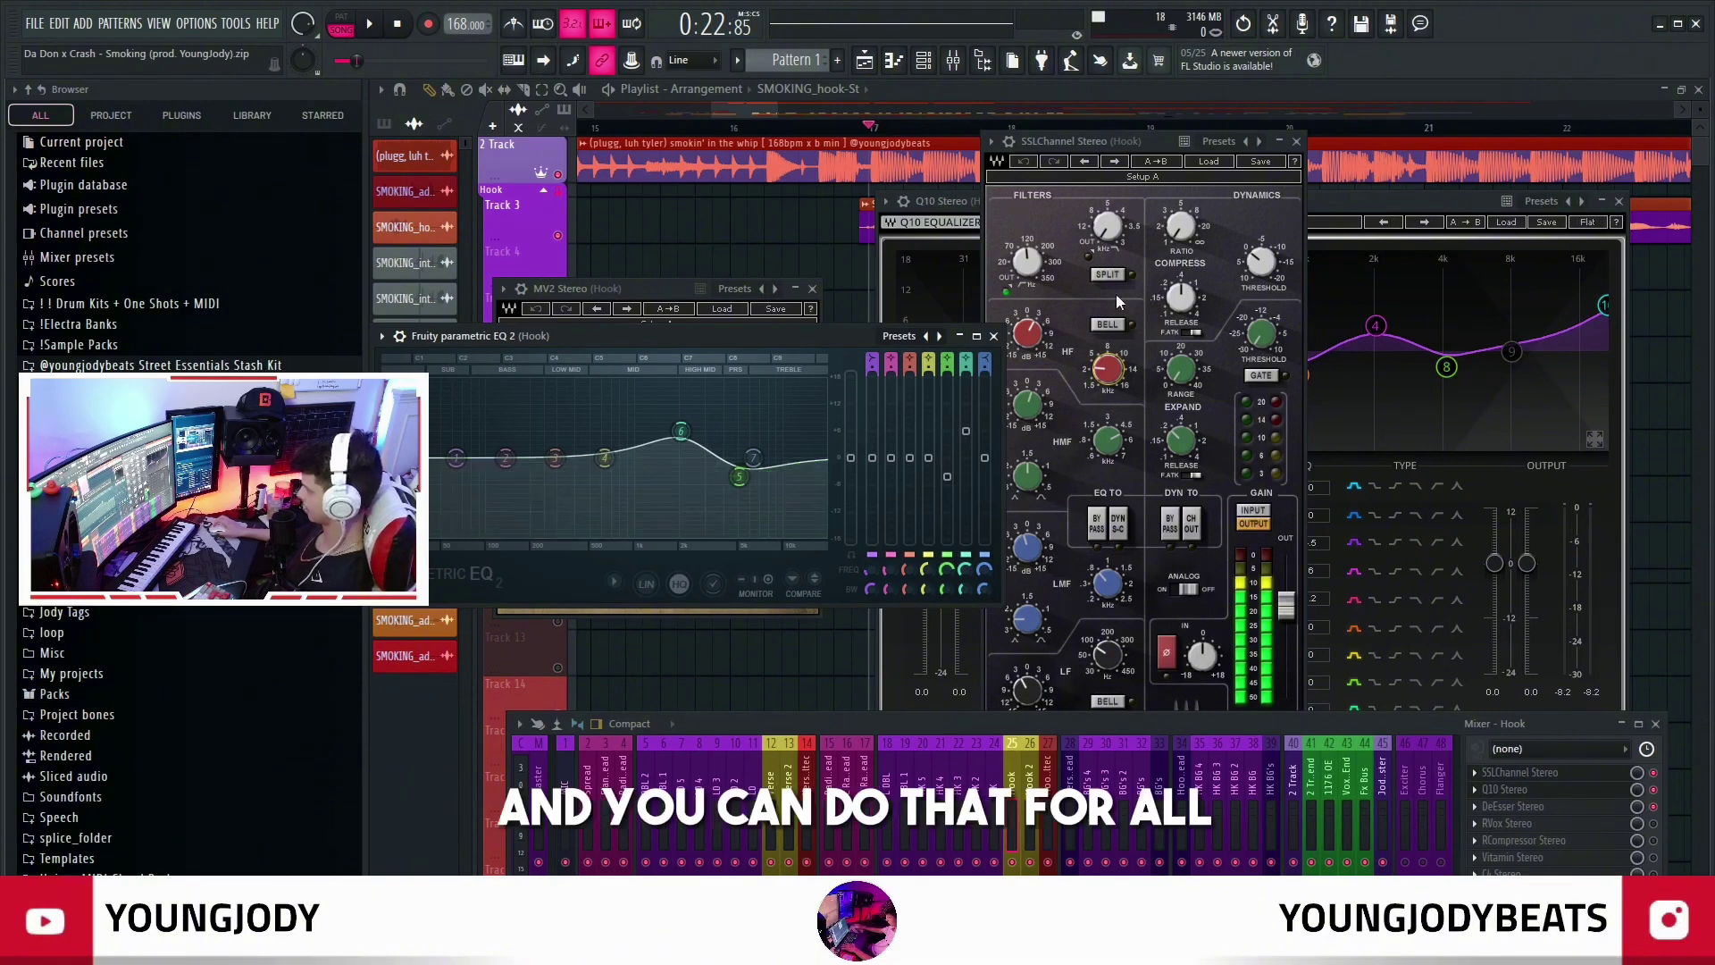
click(1104, 649)
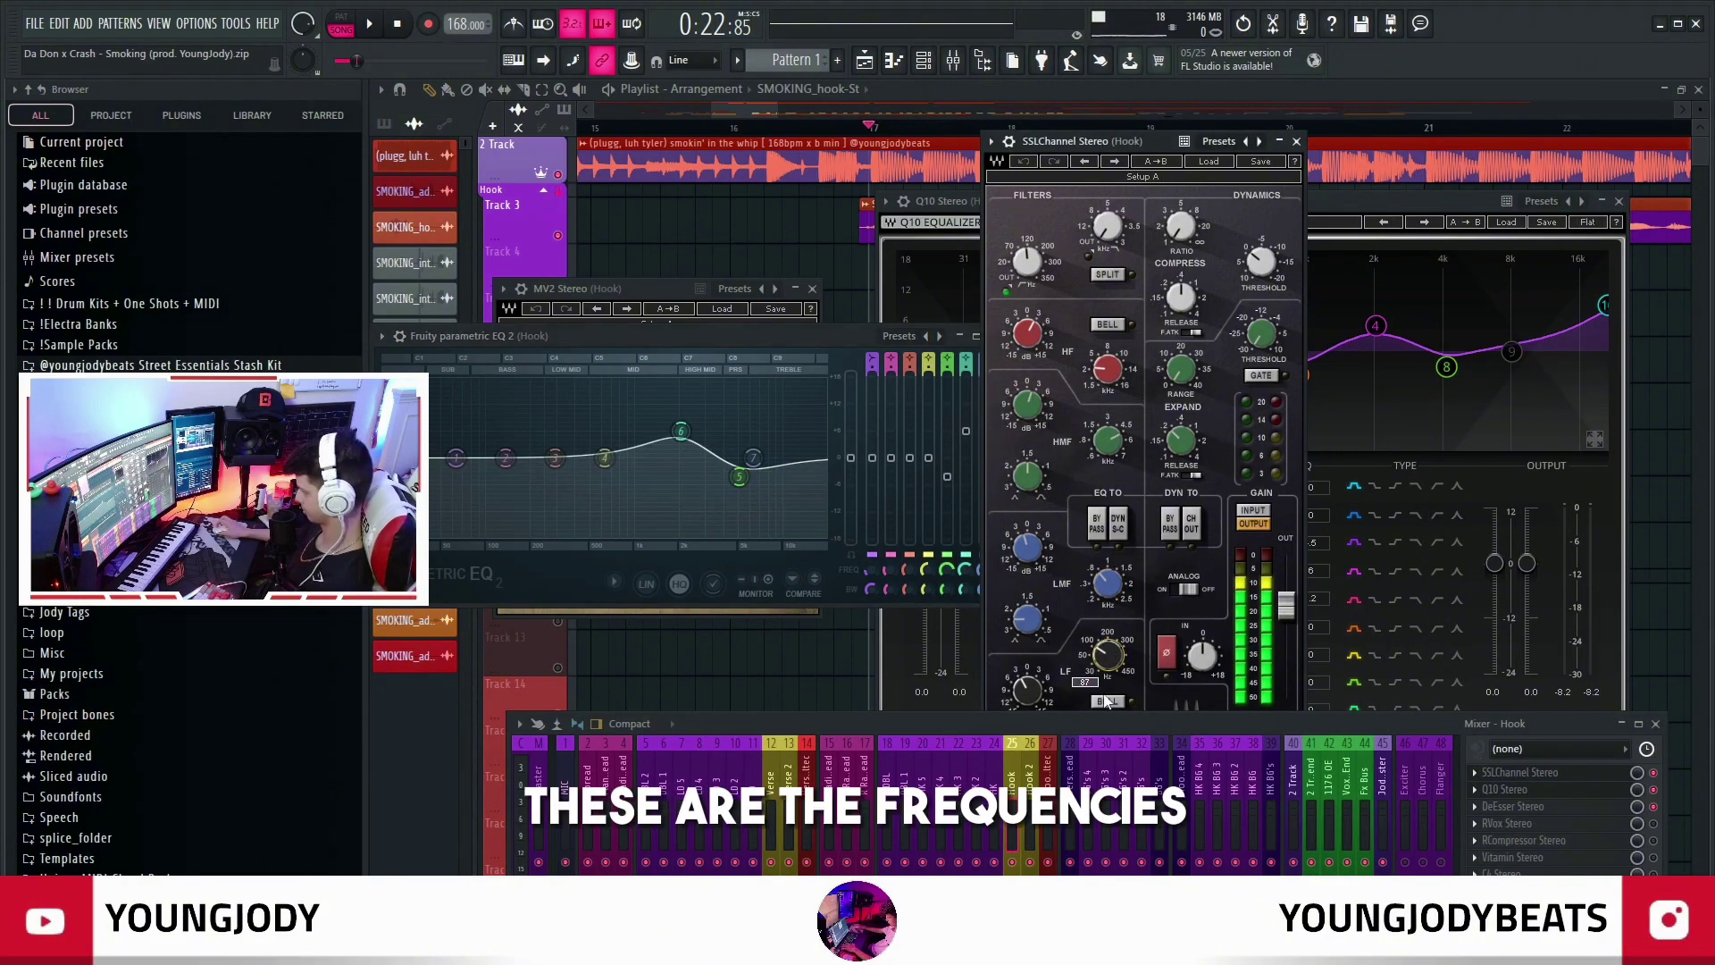
drag(1107, 731, 1113, 885)
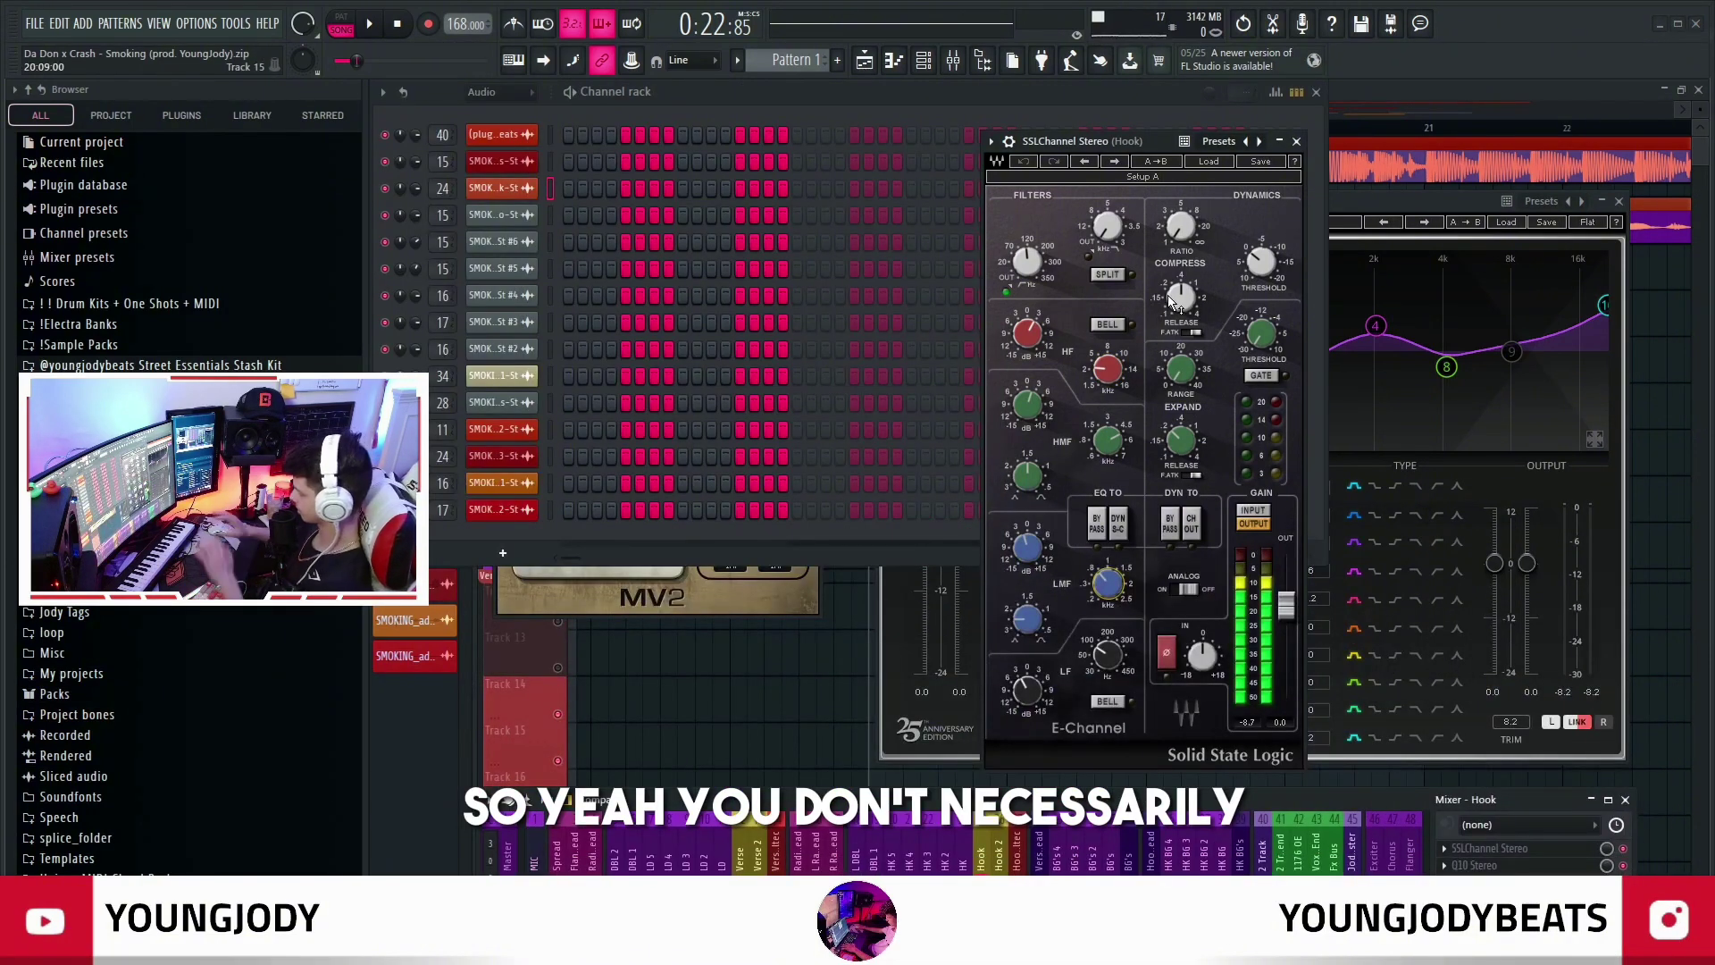
Set the frequency of the Hook track's DeEsser to 16000 Hz and play the hook to listen for sibilance
mouse_move(1174, 302)
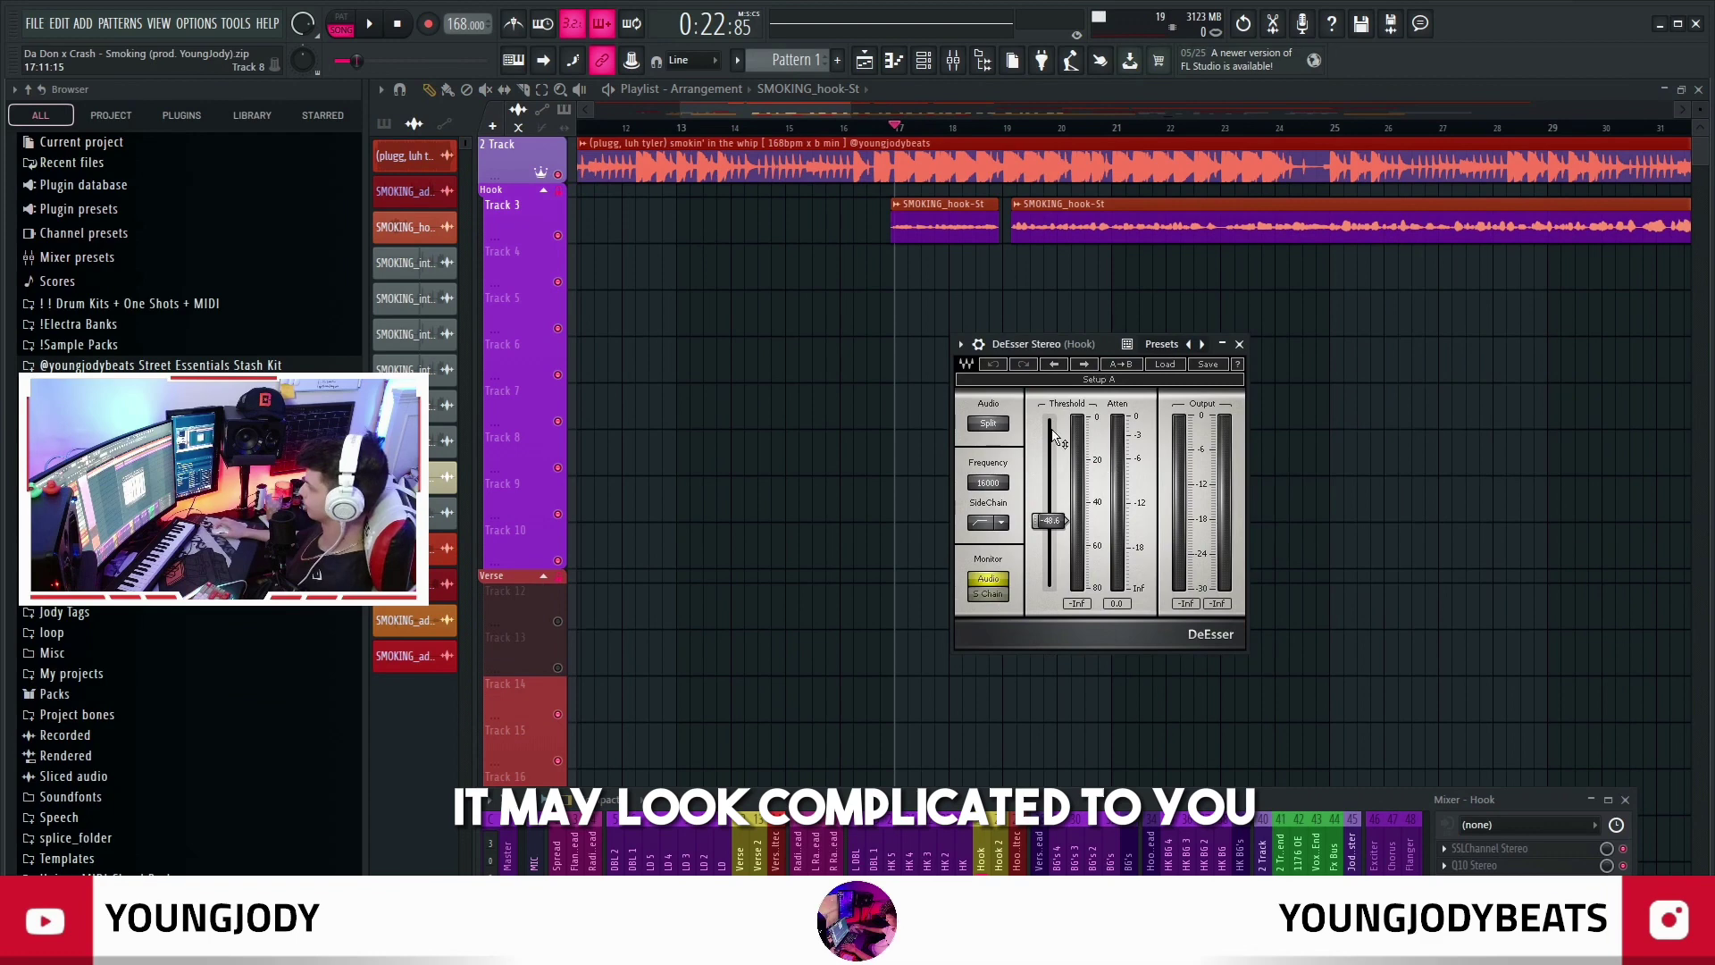
drag(988, 482, 988, 571)
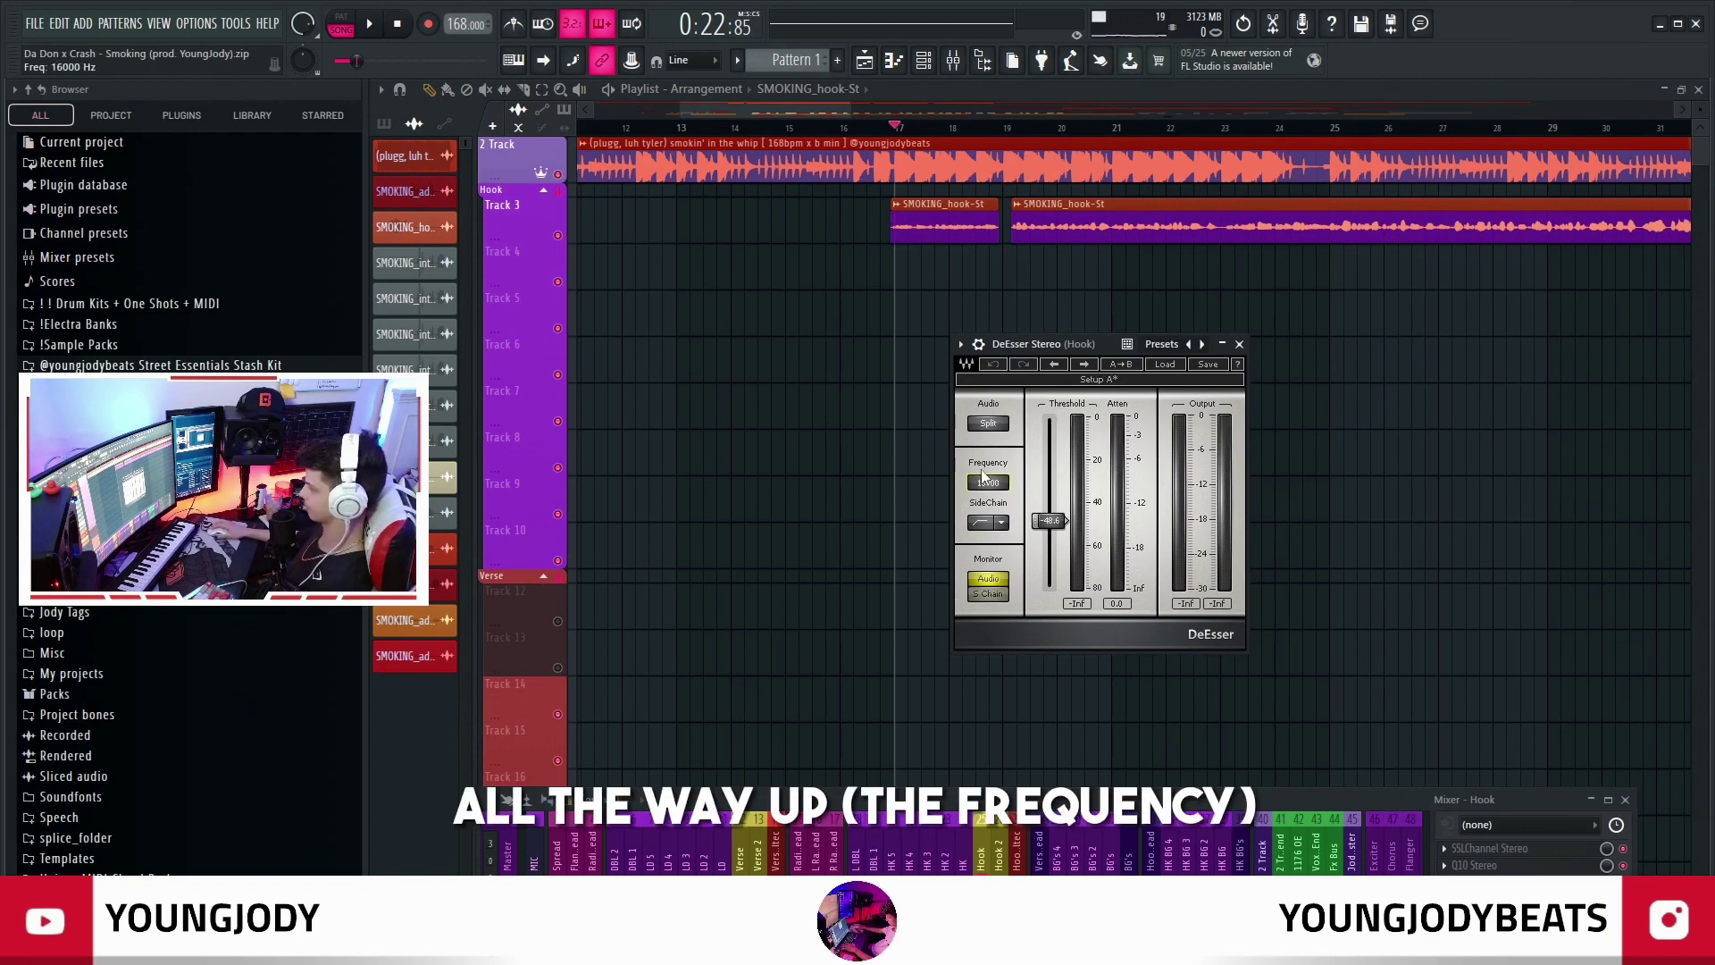
scroll(1022, 322, up, 2)
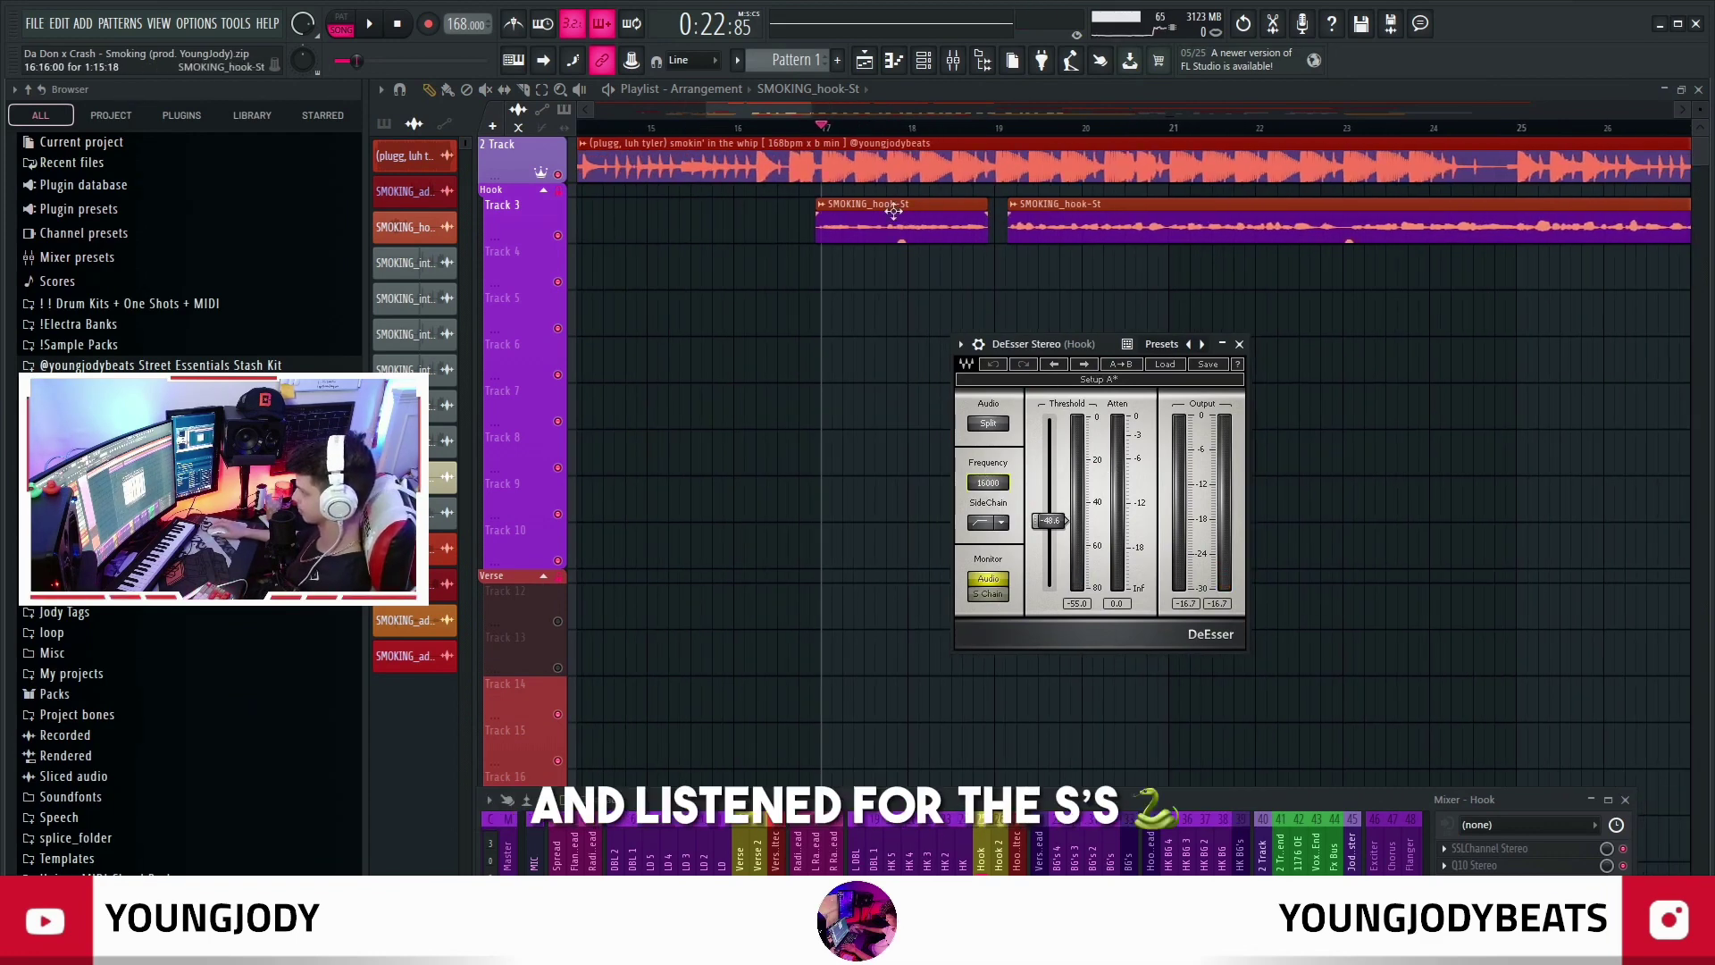
key(space)
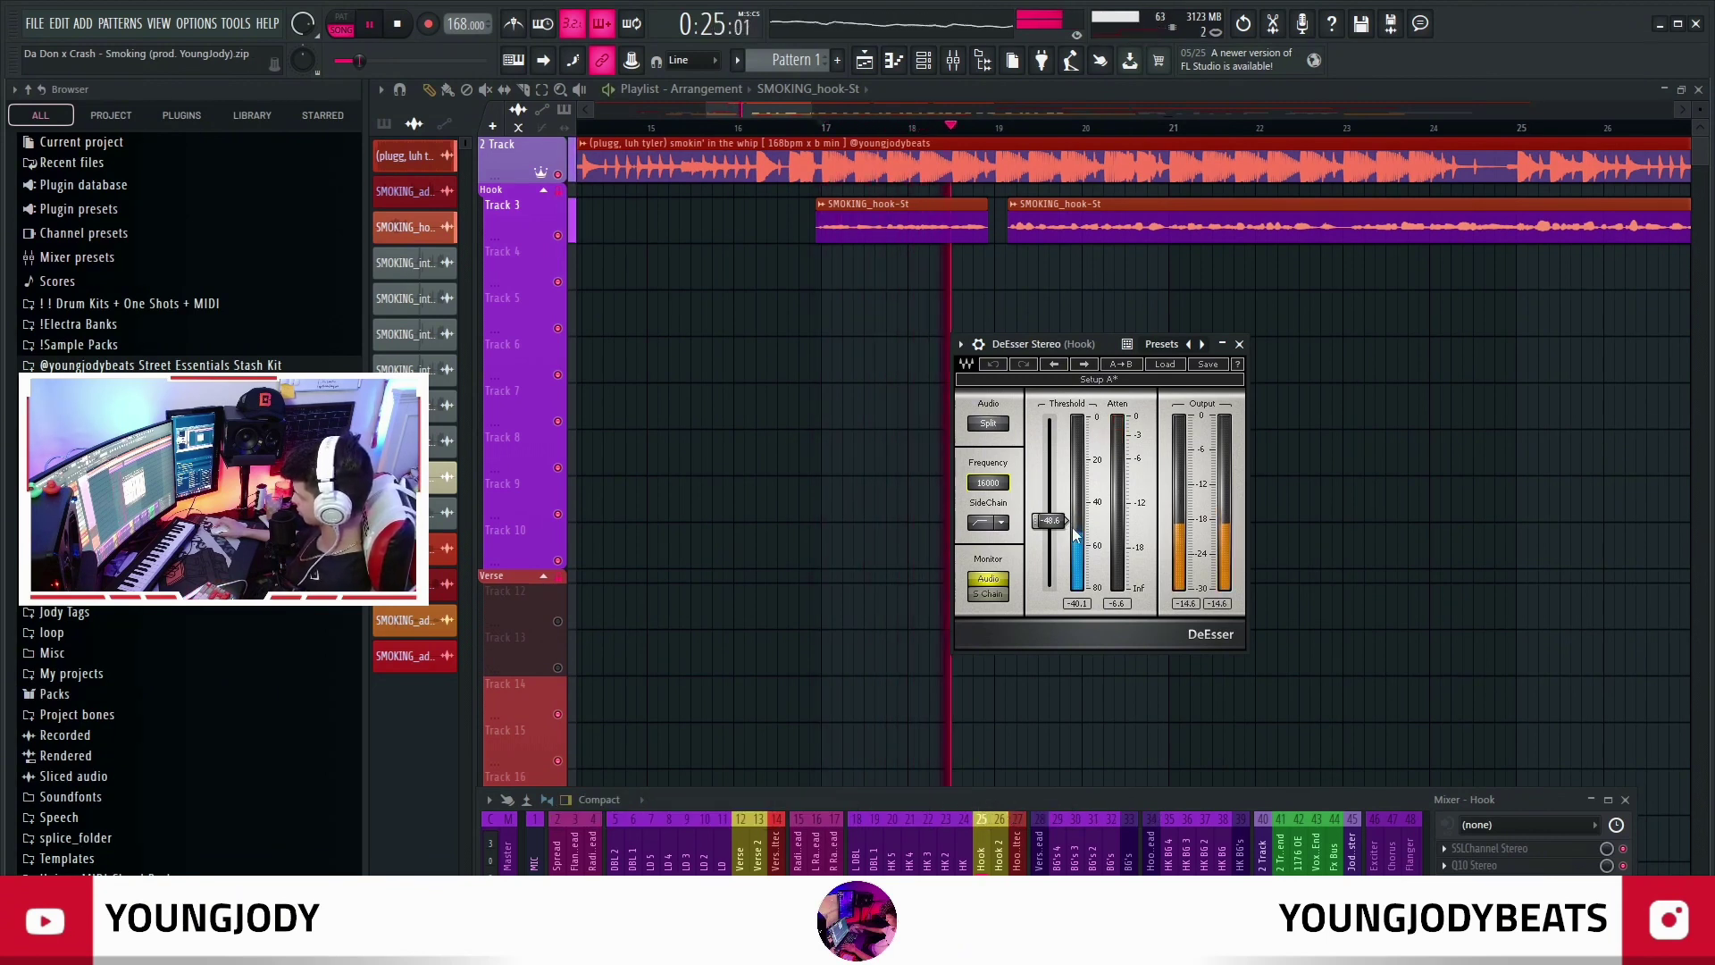
key(space)
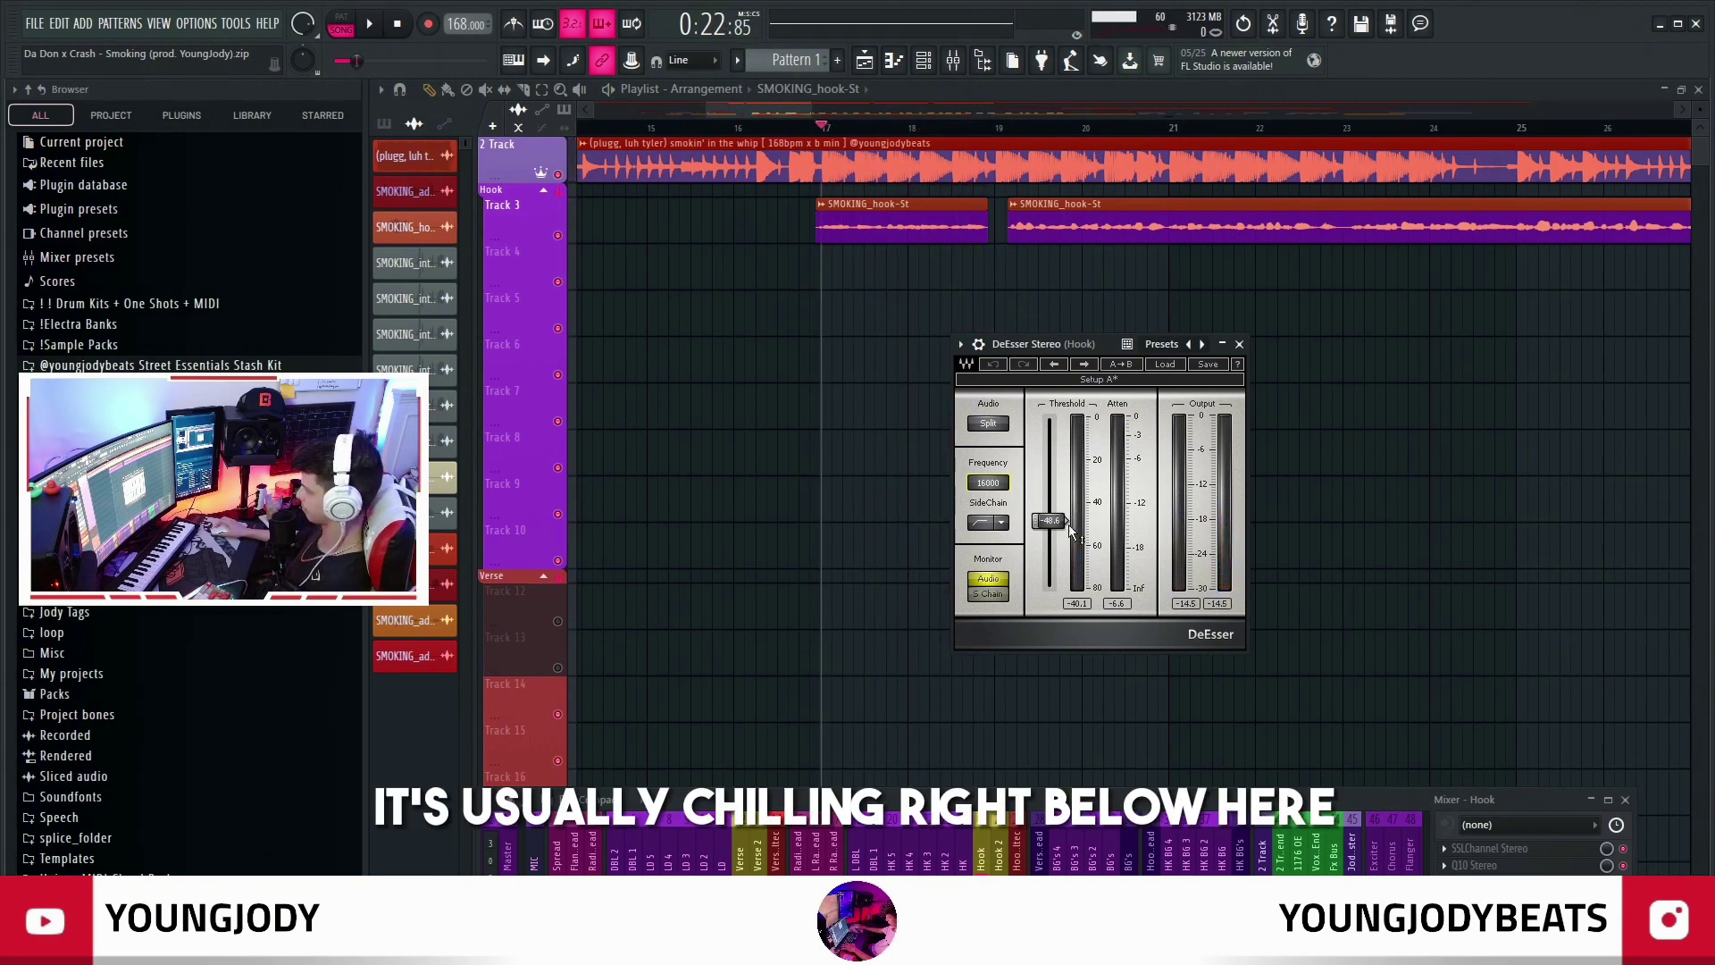
Set the DeEsser's threshold to -48.4 dB and play the hook again to check the reduction
scroll(1063, 528, up, 1)
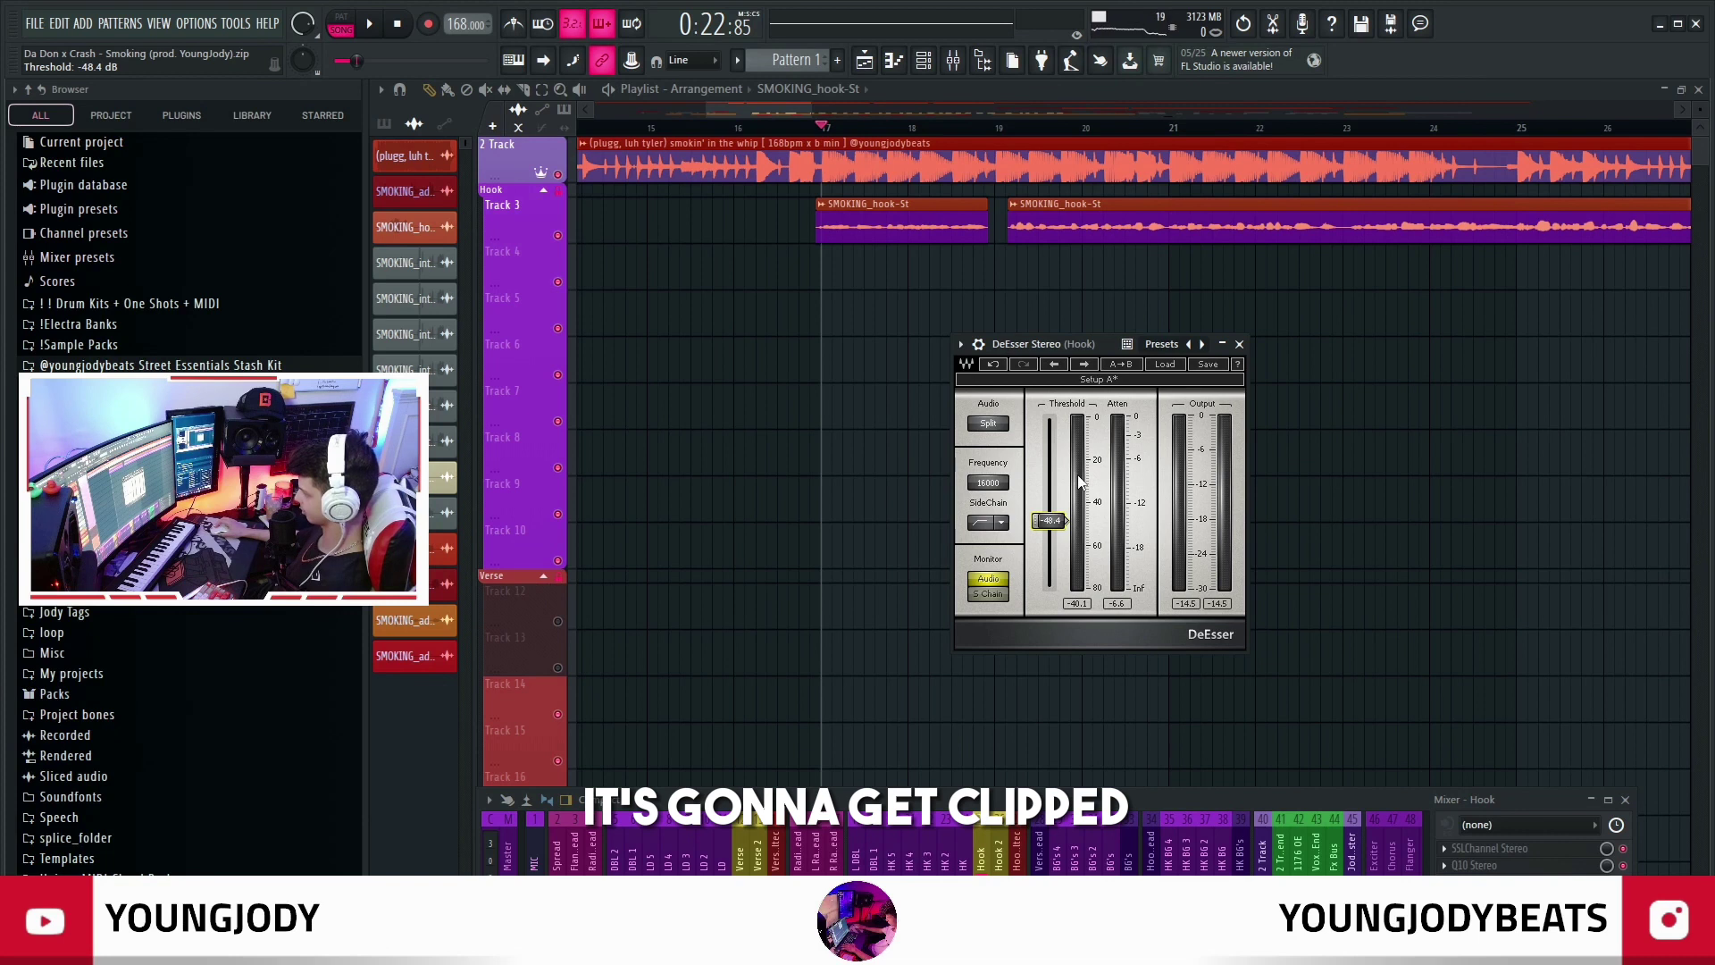
key(space)
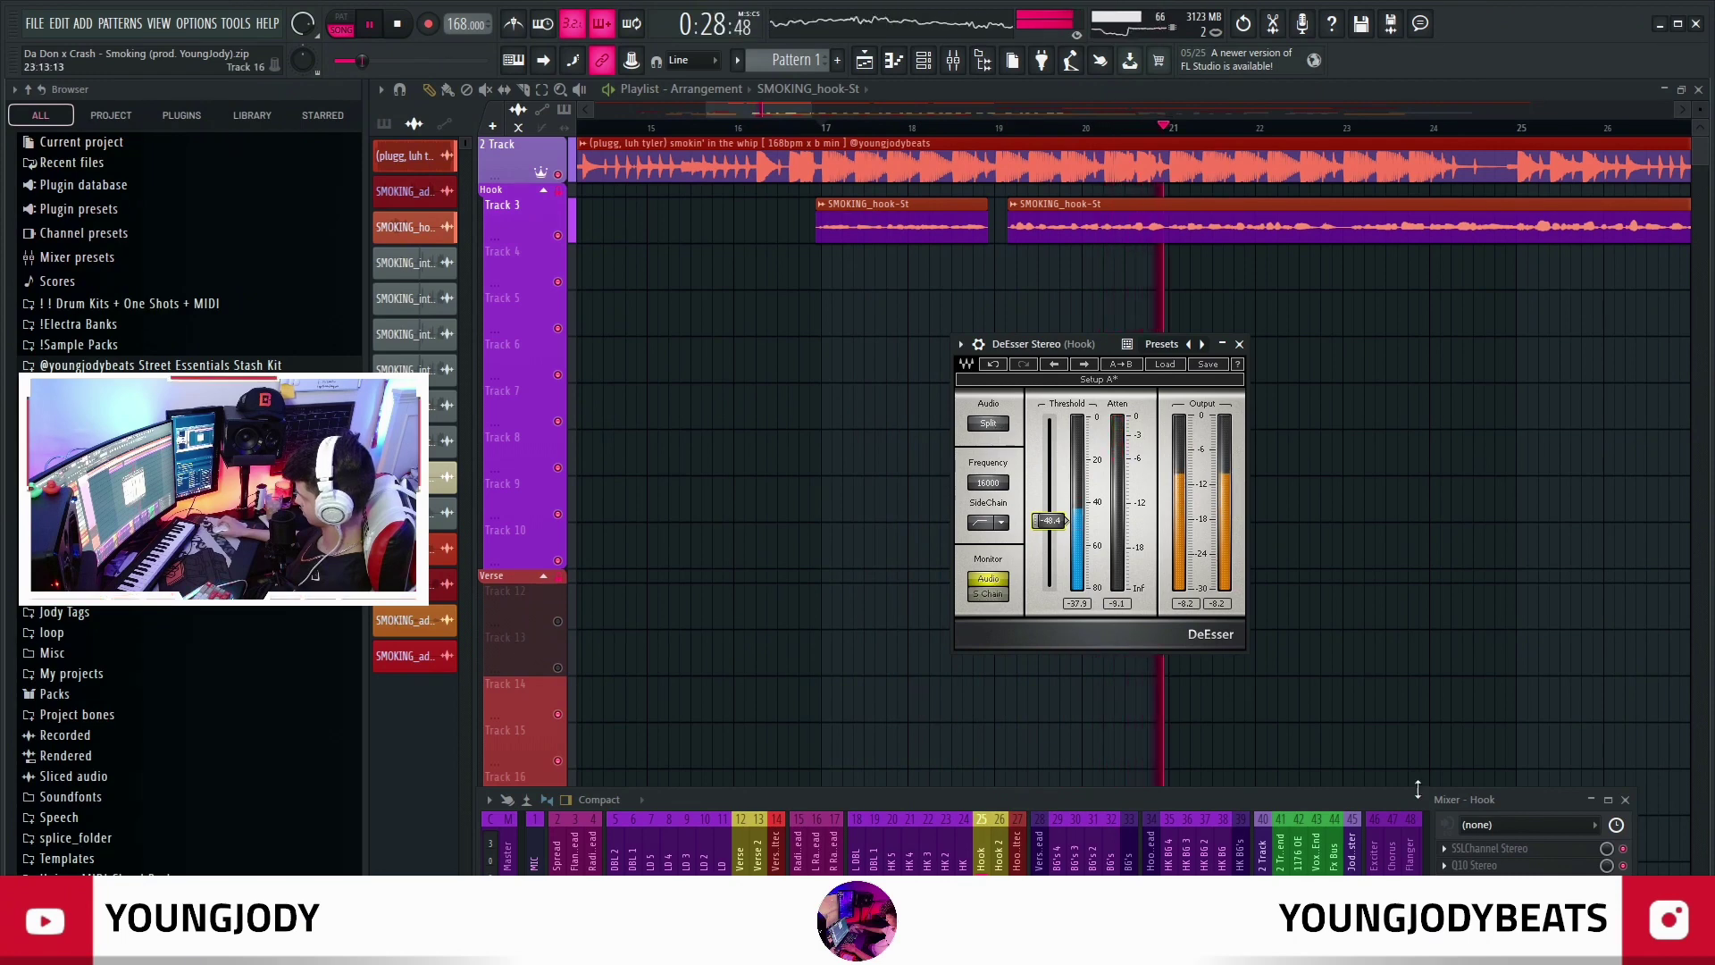
key(space)
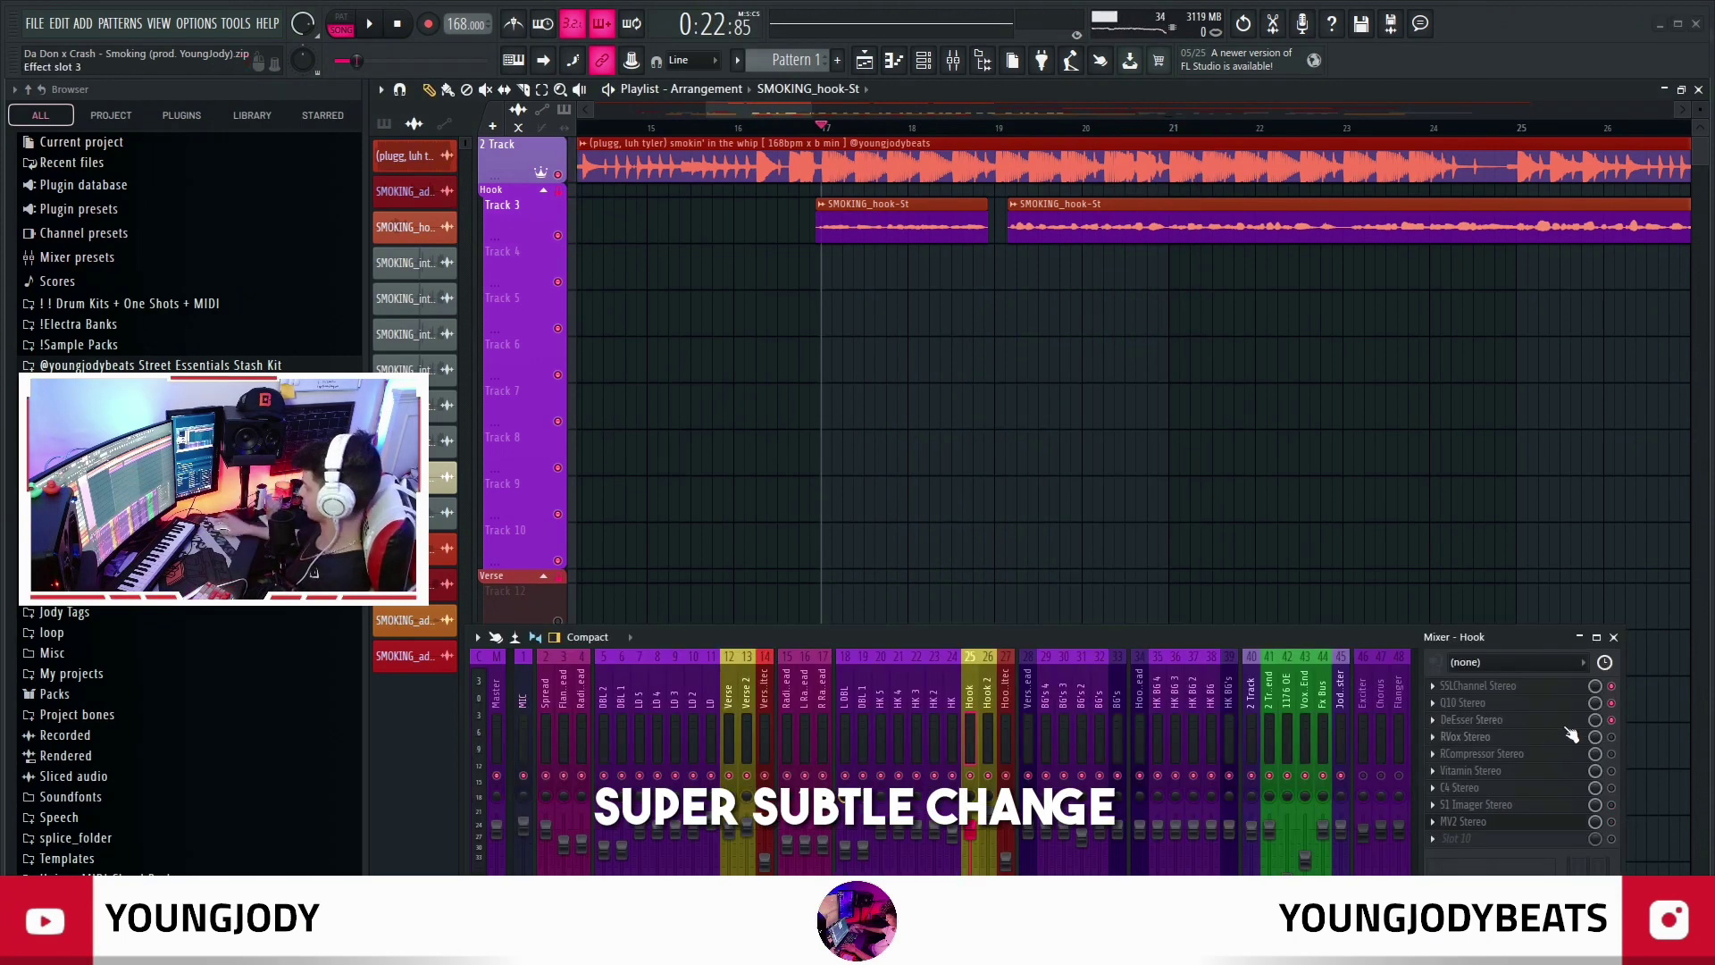
Enable and open RVox Stereo on the Hook track, and try it ahead of the DeEsser before restoring the effect order
click(1571, 734)
drag(542, 181, 785, 181)
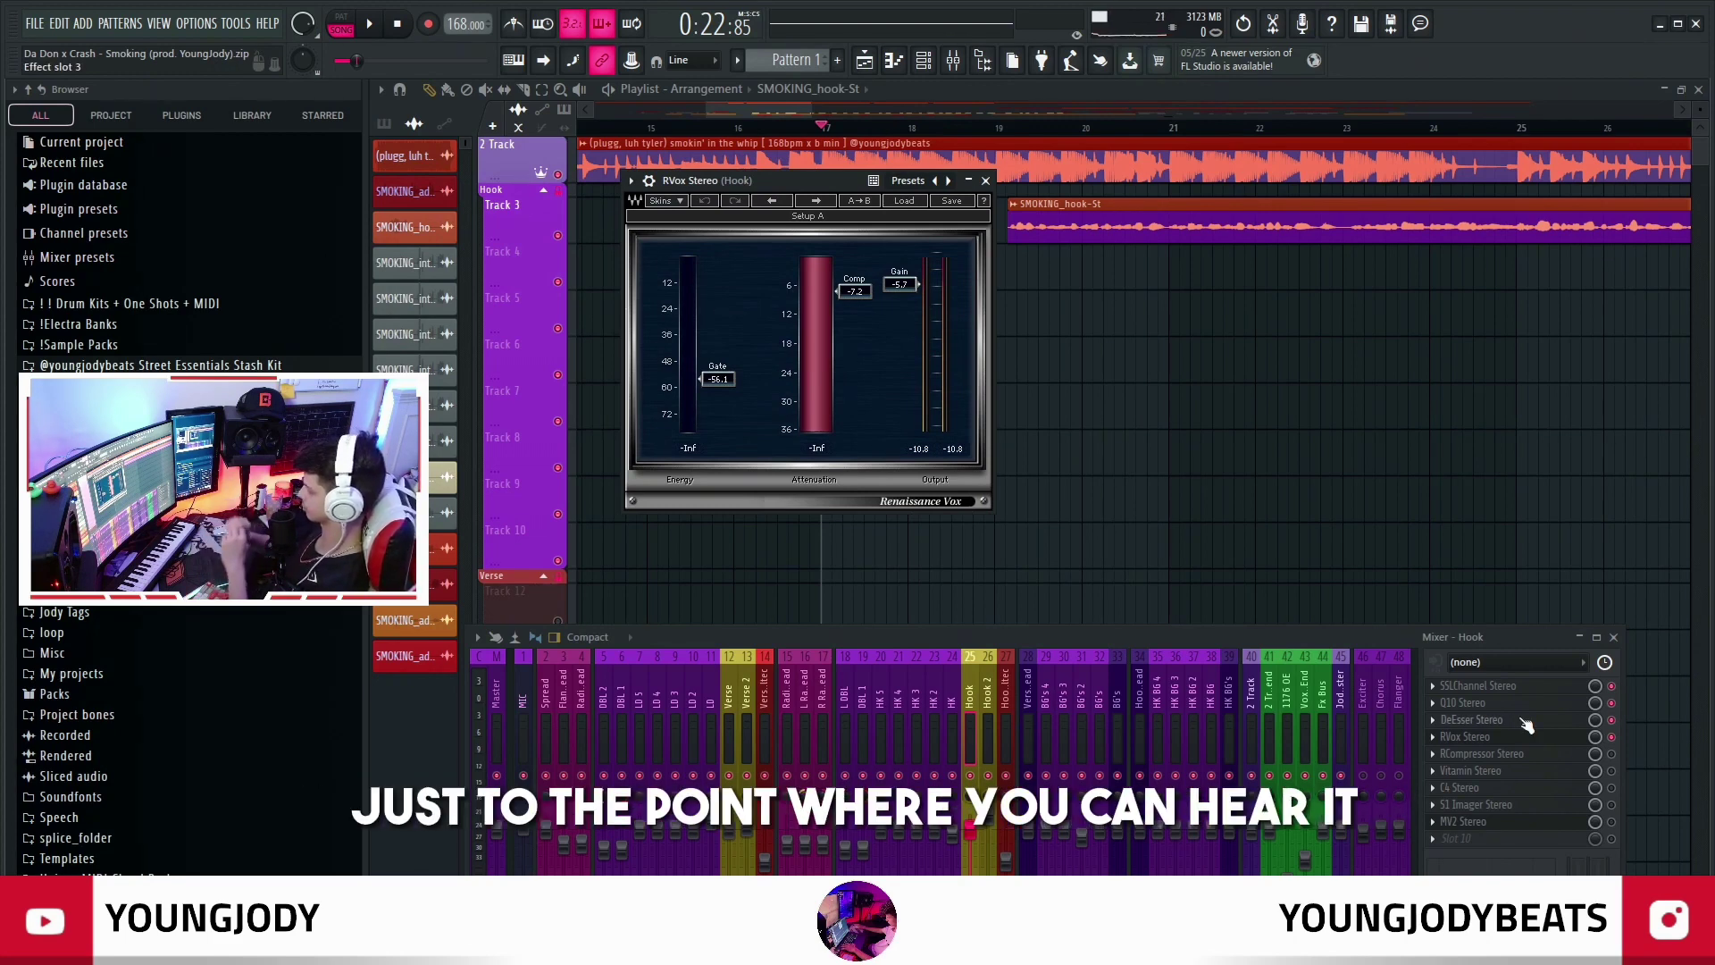
scroll(1563, 725, down, 1)
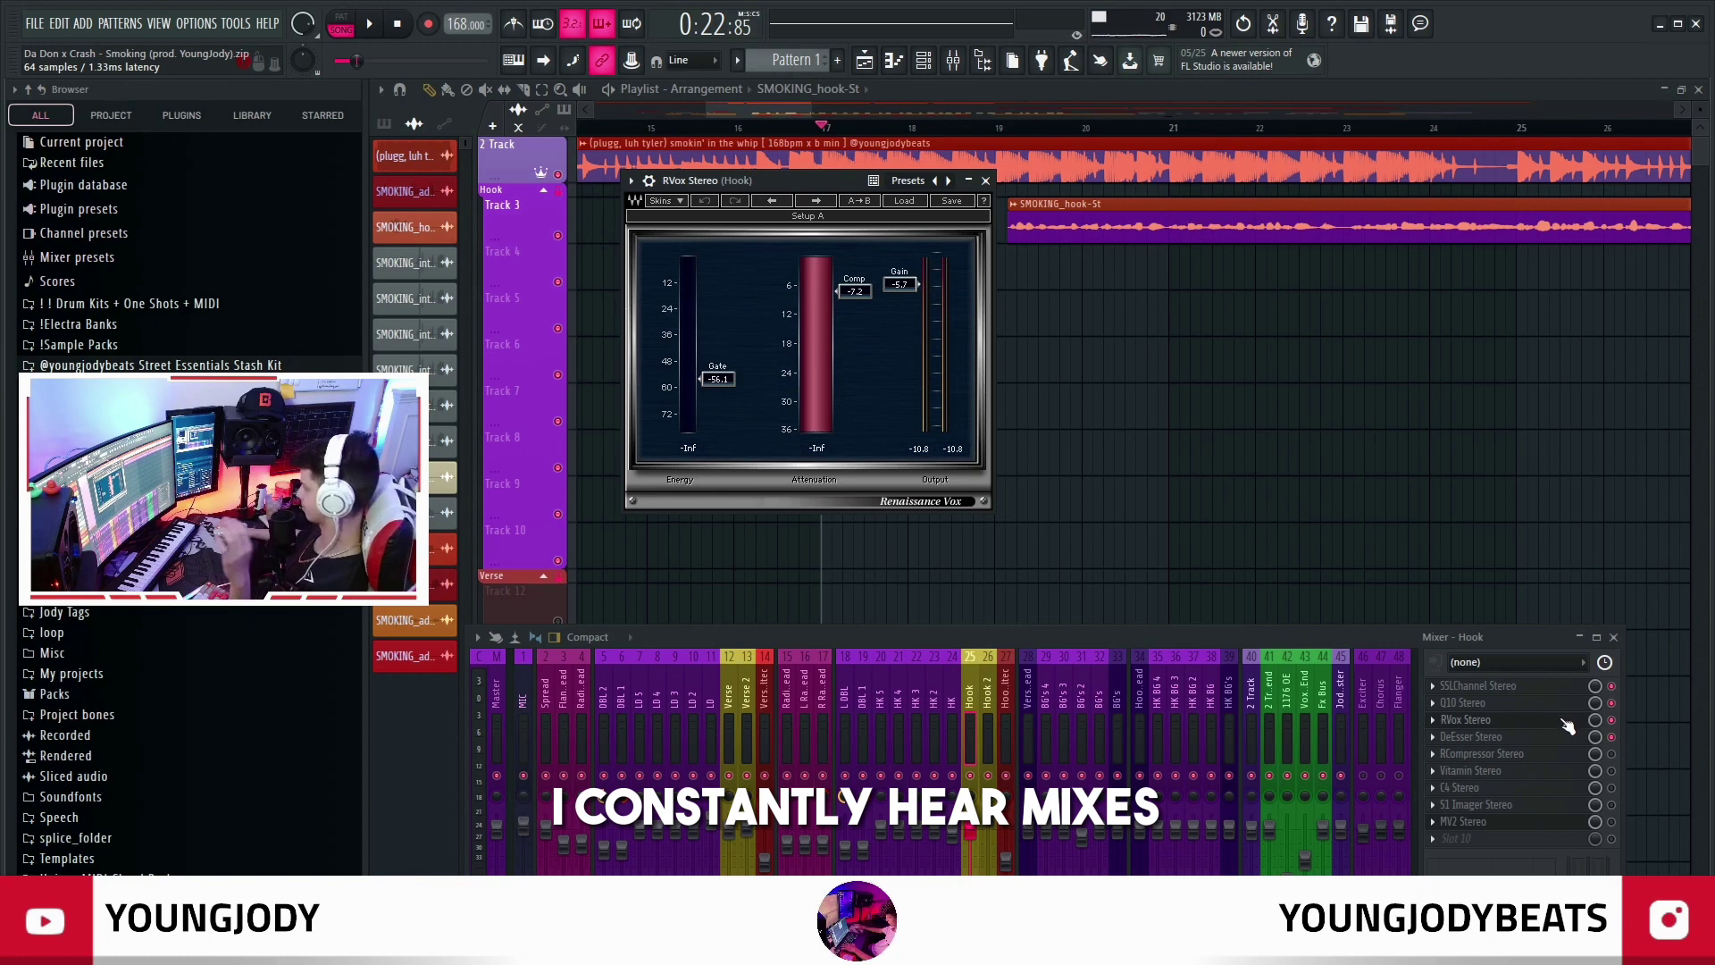
drag(1568, 726, 1556, 744)
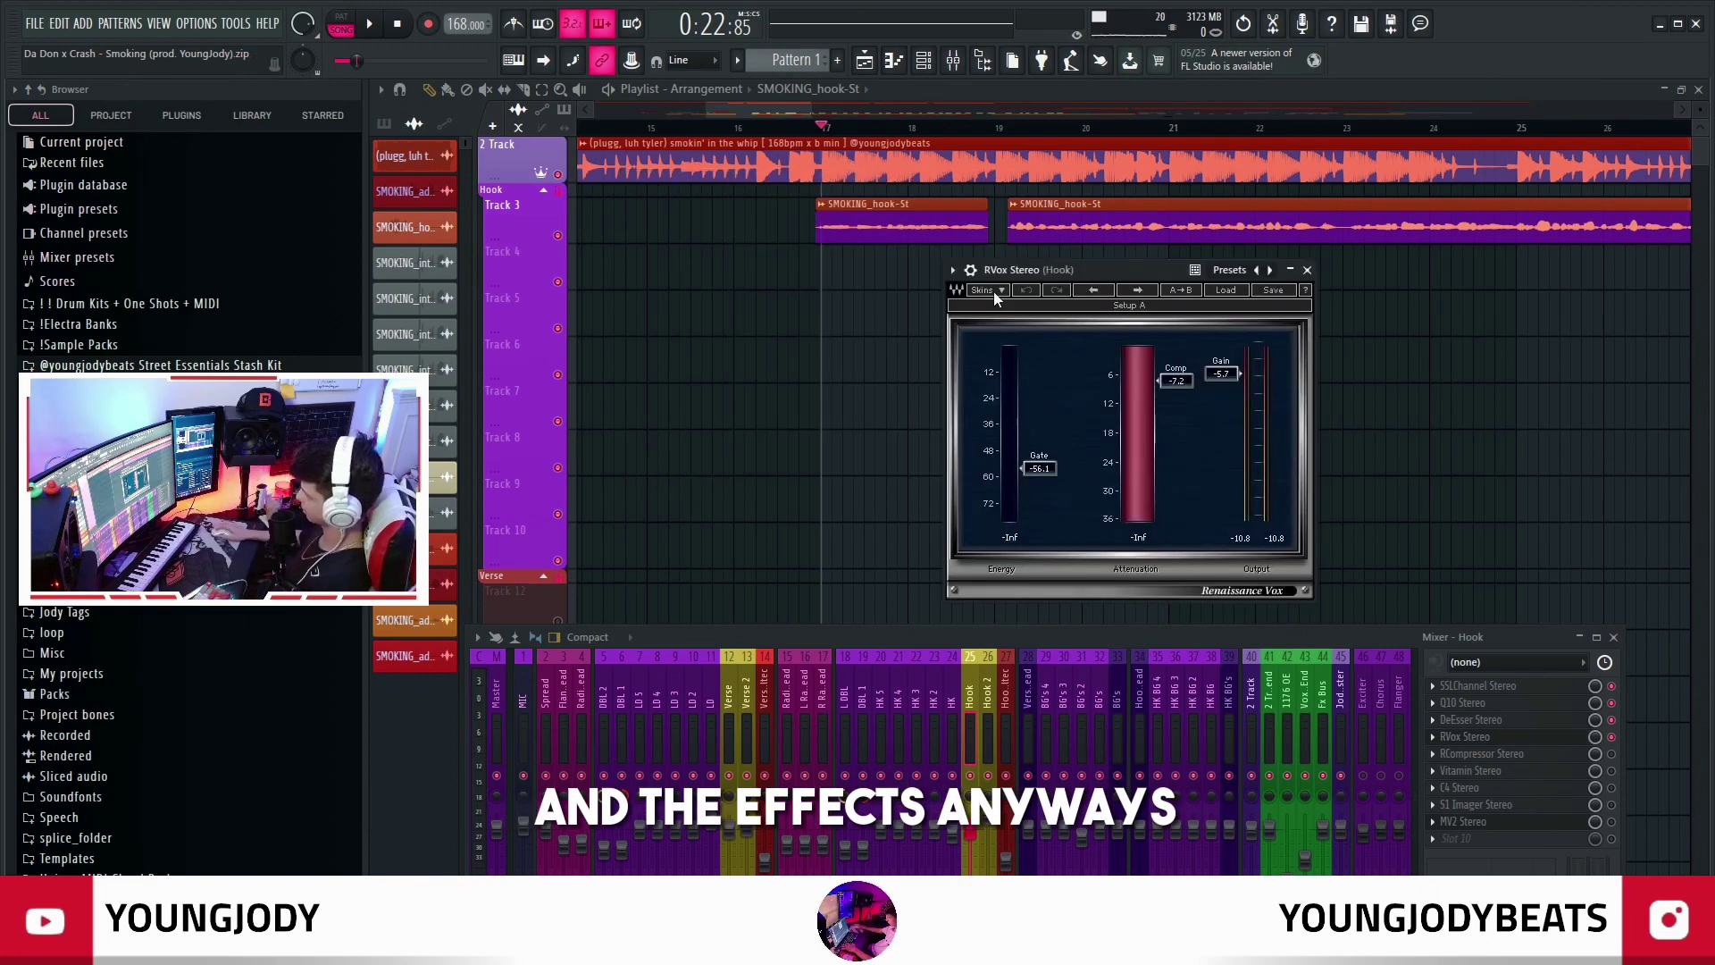
Move the RVox window clear of the hook clips, audition the effect during playback and set its gate to -58.8 dB
mouse_move(1067, 271)
mouse_down()
mouse_move(999, 268)
mouse_move(1072, 231)
mouse_move(1125, 284)
mouse_up()
key(space)
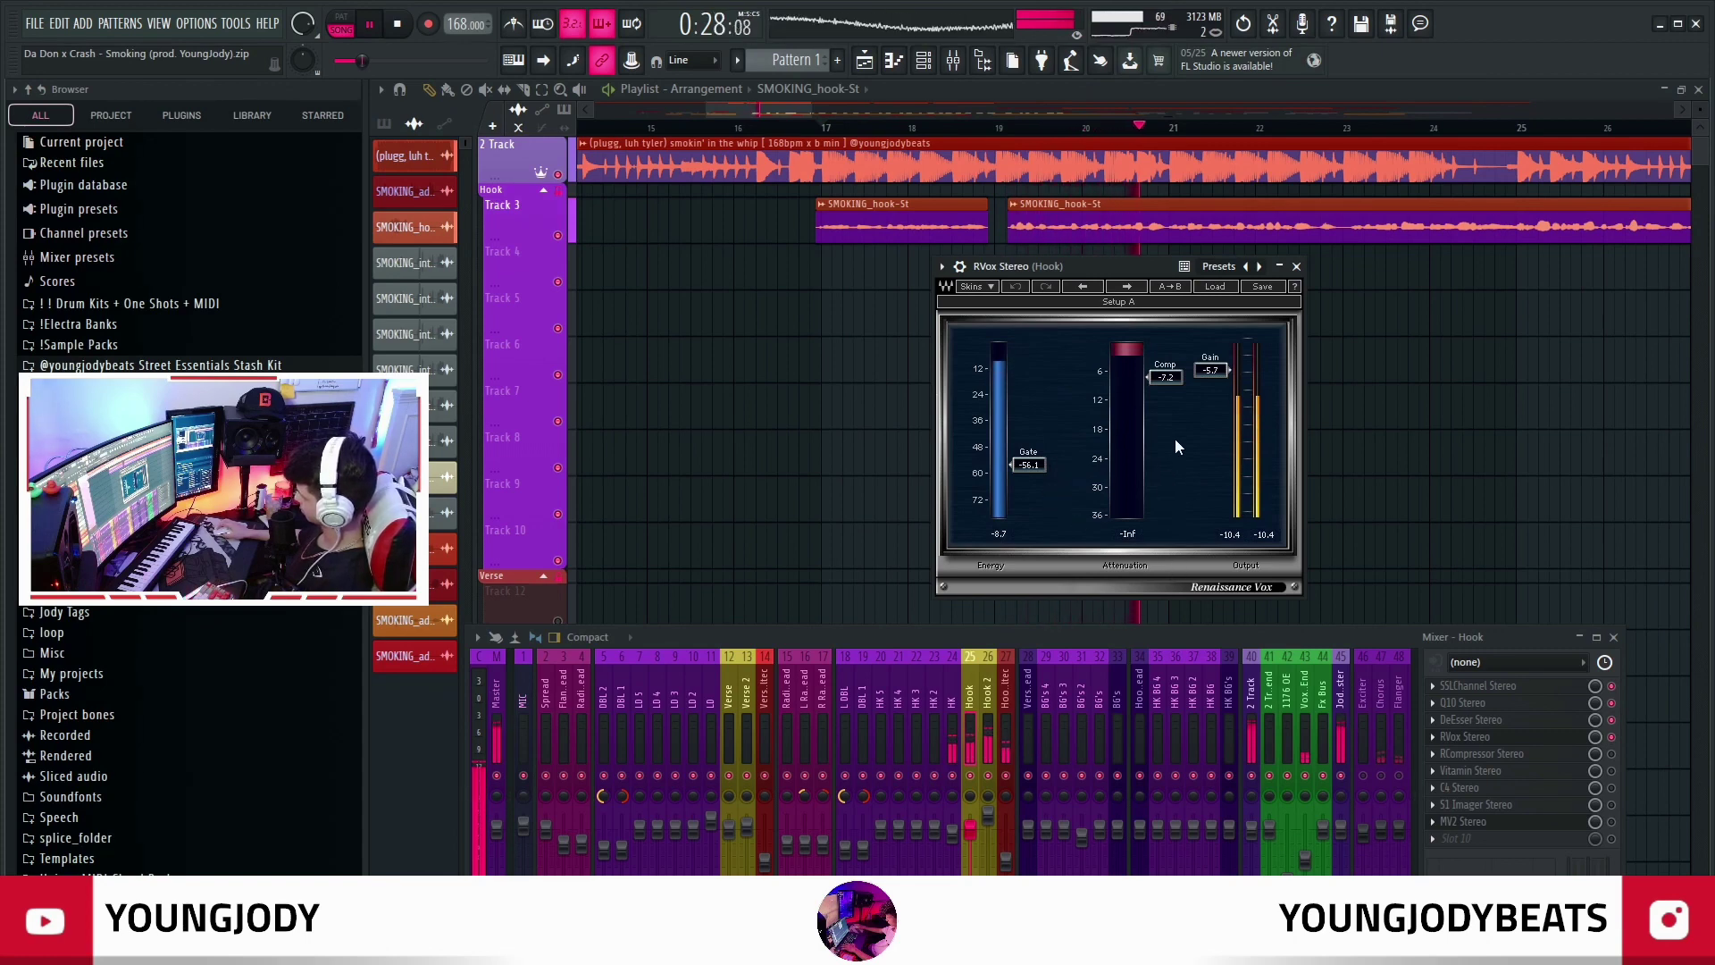
key(space)
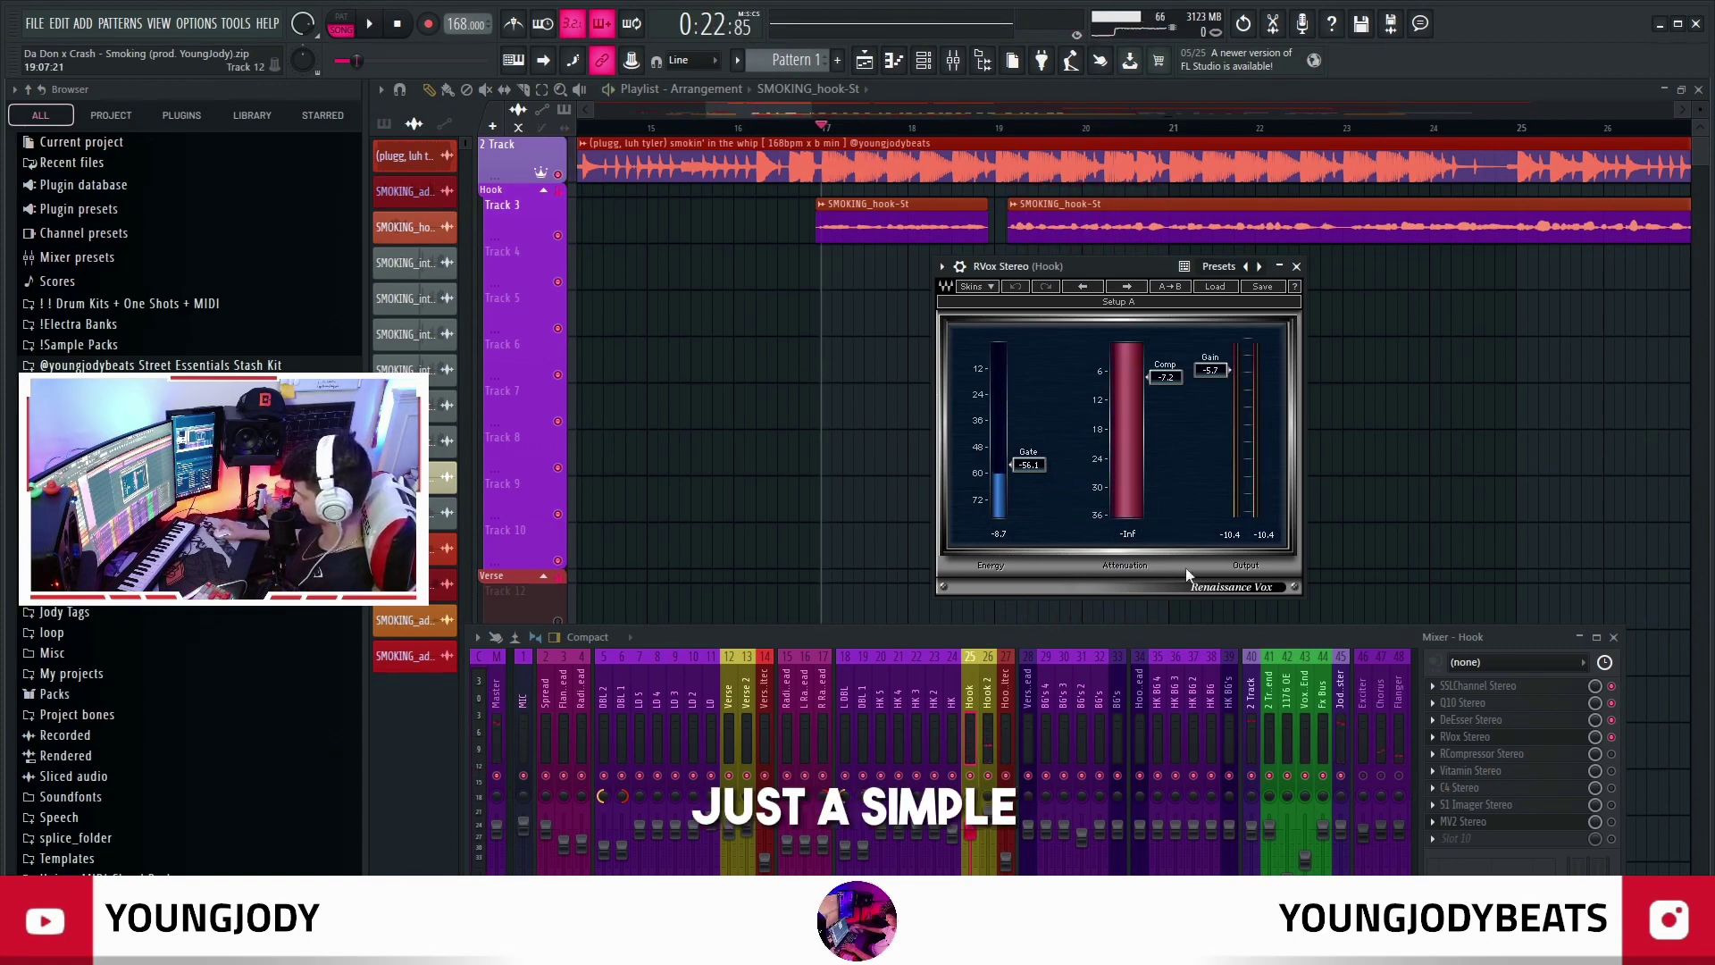
drag(1115, 266, 1074, 287)
mouse_move(988, 486)
mouse_down()
mouse_move(988, 538)
mouse_move(988, 491)
mouse_up()
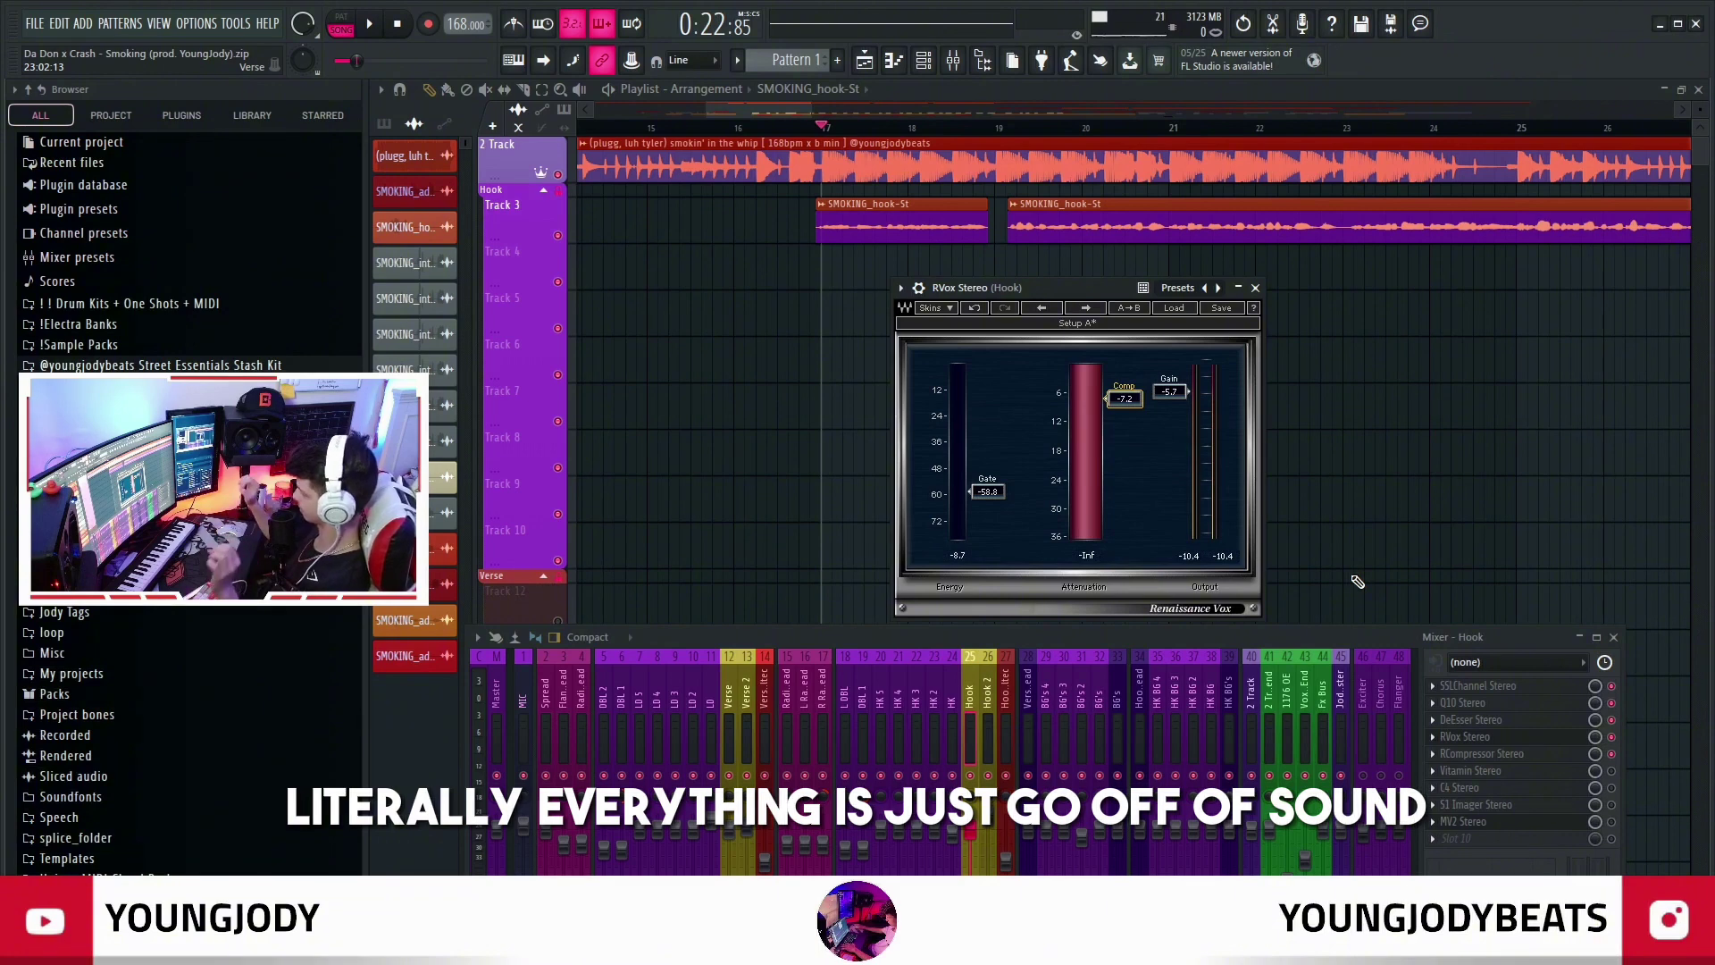
Step through the rest of the Hook track's effects, opening C4 Stereo, S1 Imager Stereo and MV2 Stereo
drag(1030, 287, 904, 224)
mouse_move(849, 428)
mouse_down()
mouse_move(849, 468)
mouse_move(868, 436)
mouse_up()
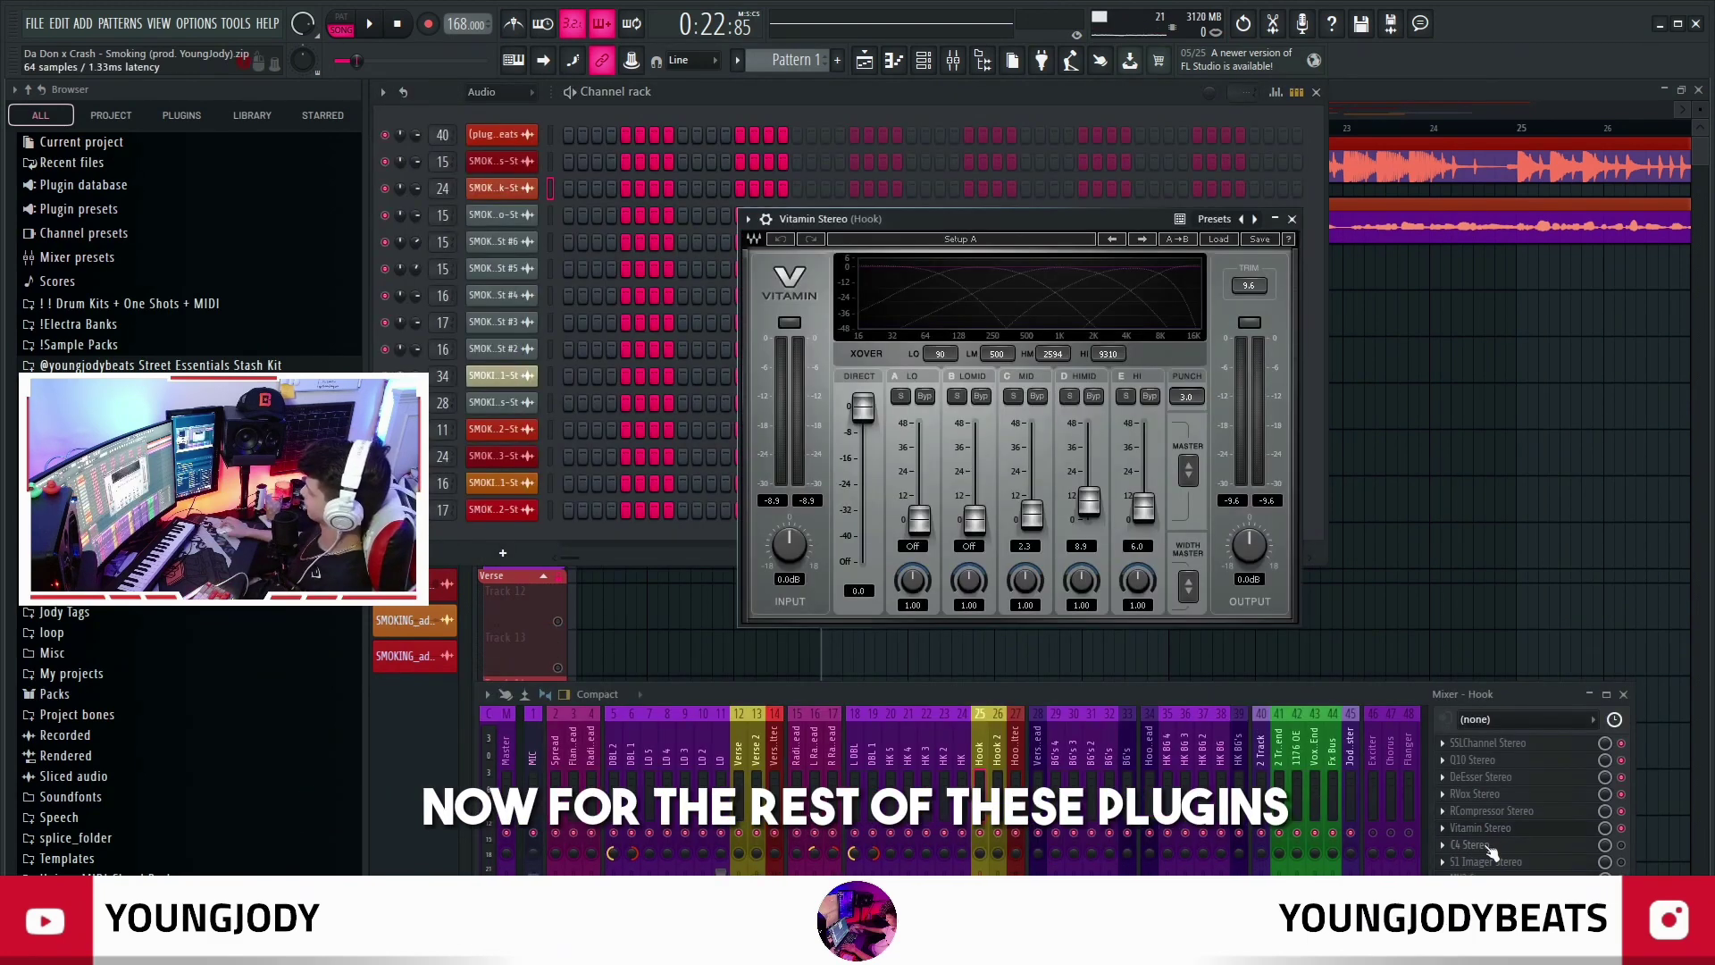
click(1470, 844)
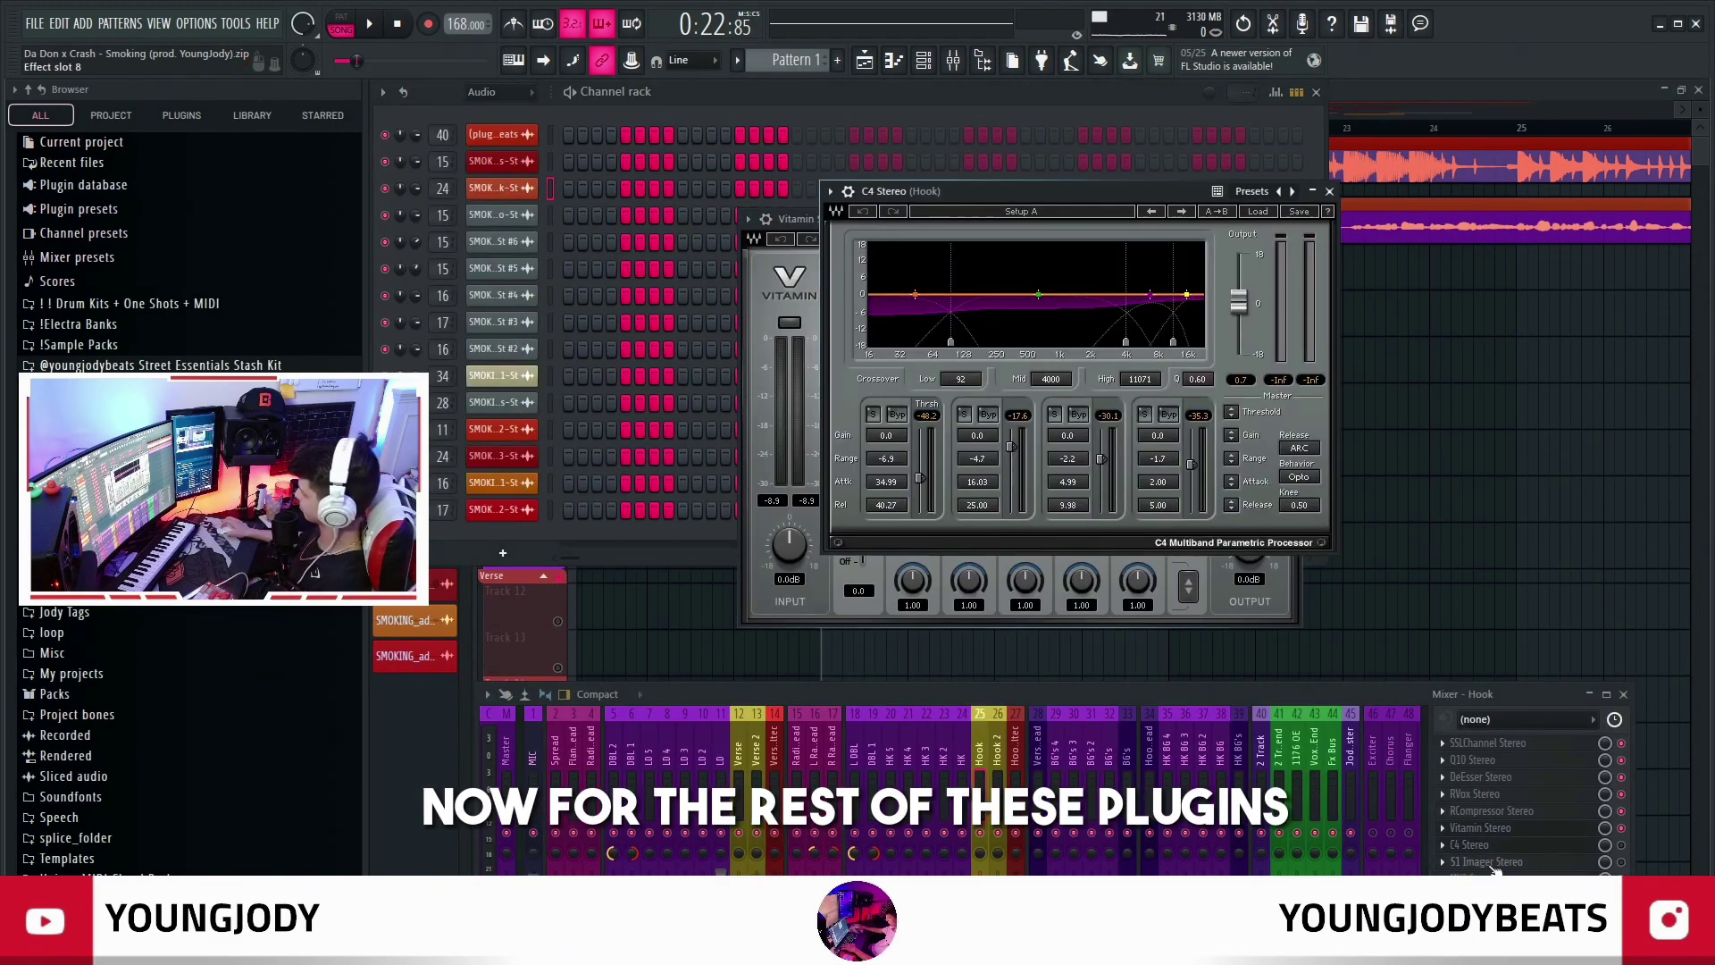
click(1486, 861)
click(1483, 878)
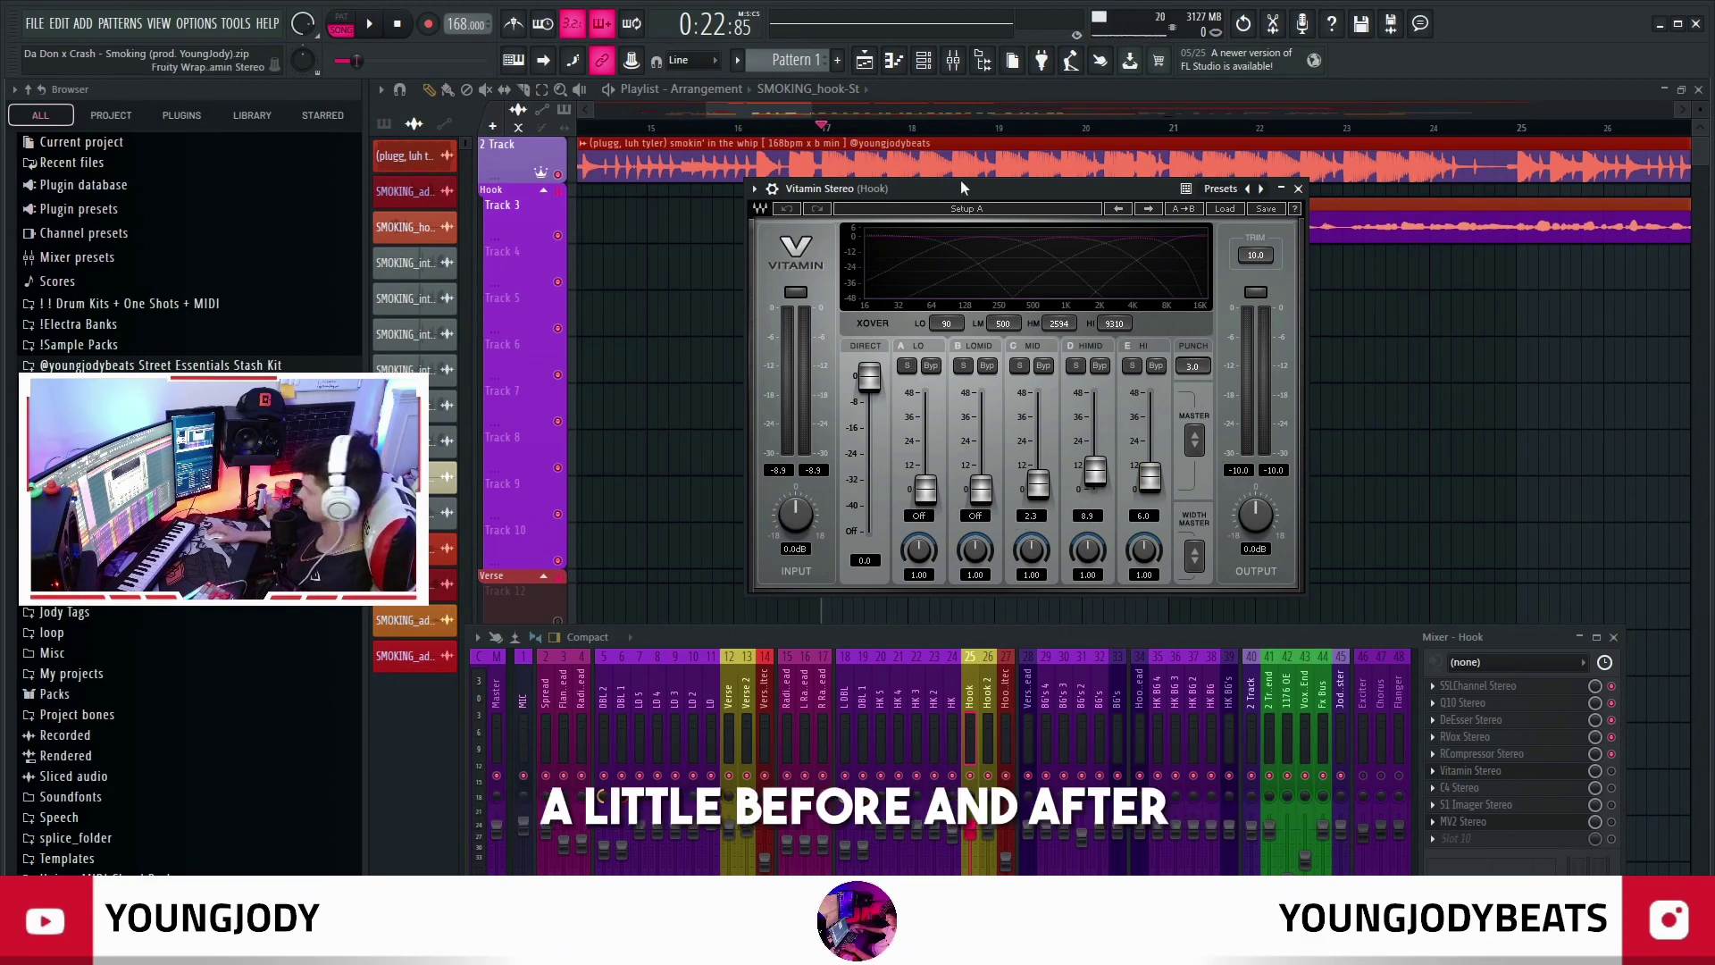
Move the Vitamin Stereo window aside and enable the effect during playback to compare the hook before and after
drag(961, 184, 1235, 222)
key(space)
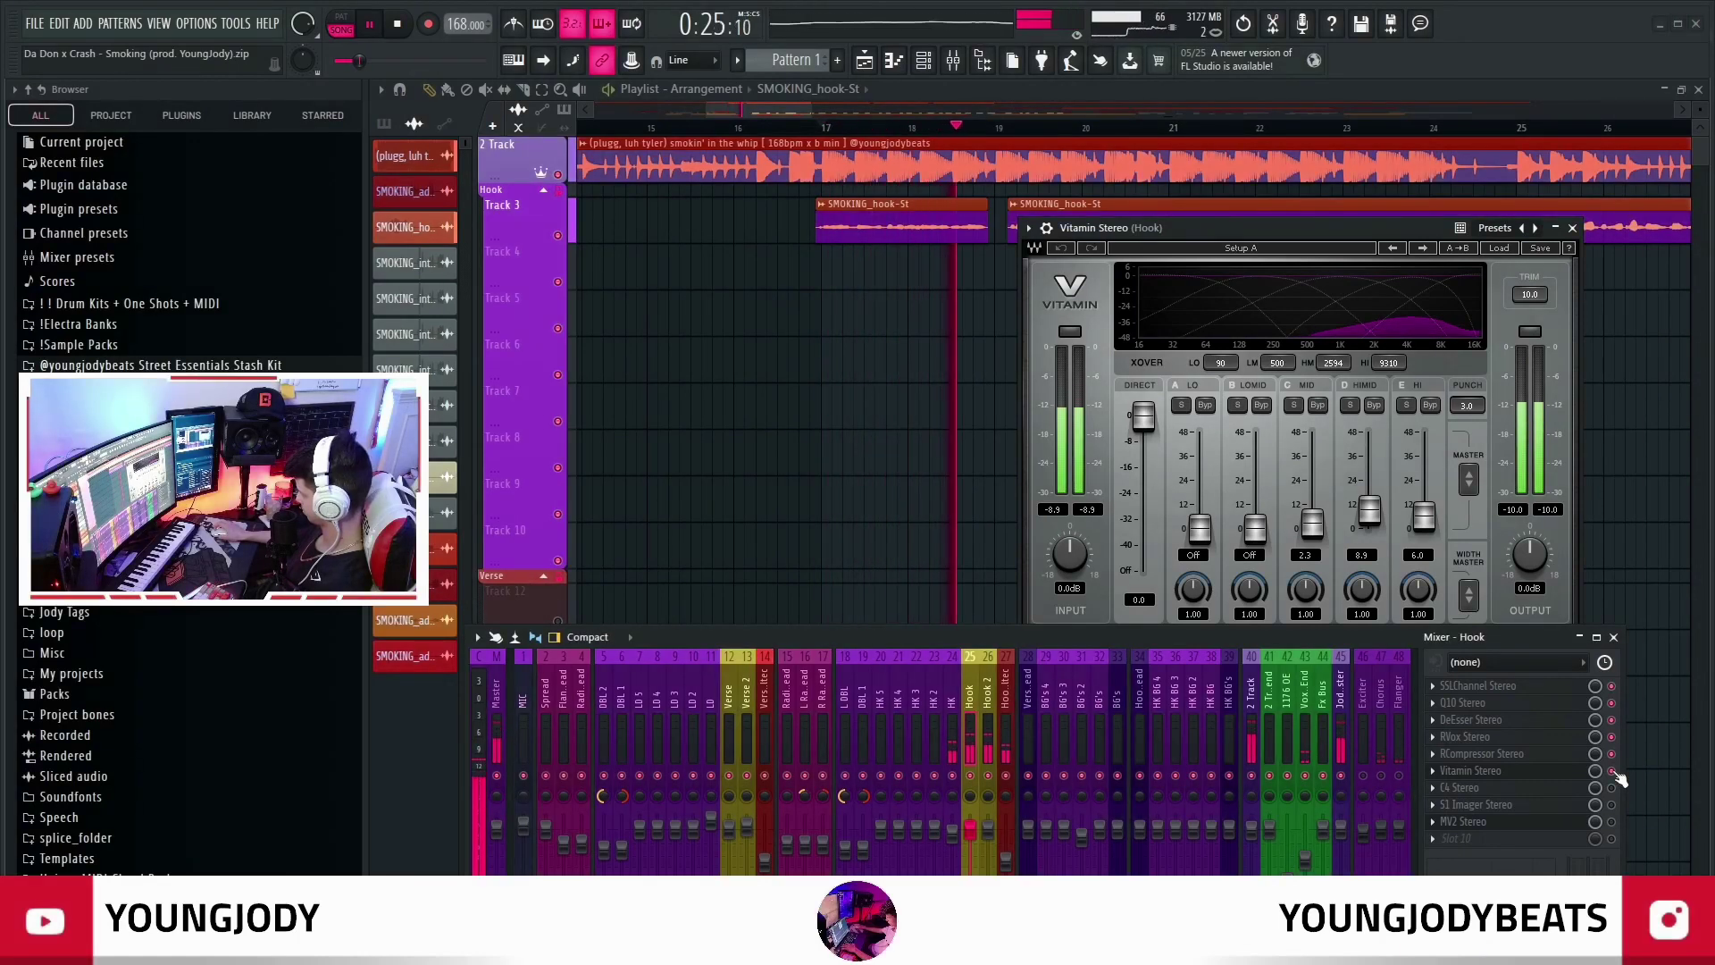
key(space)
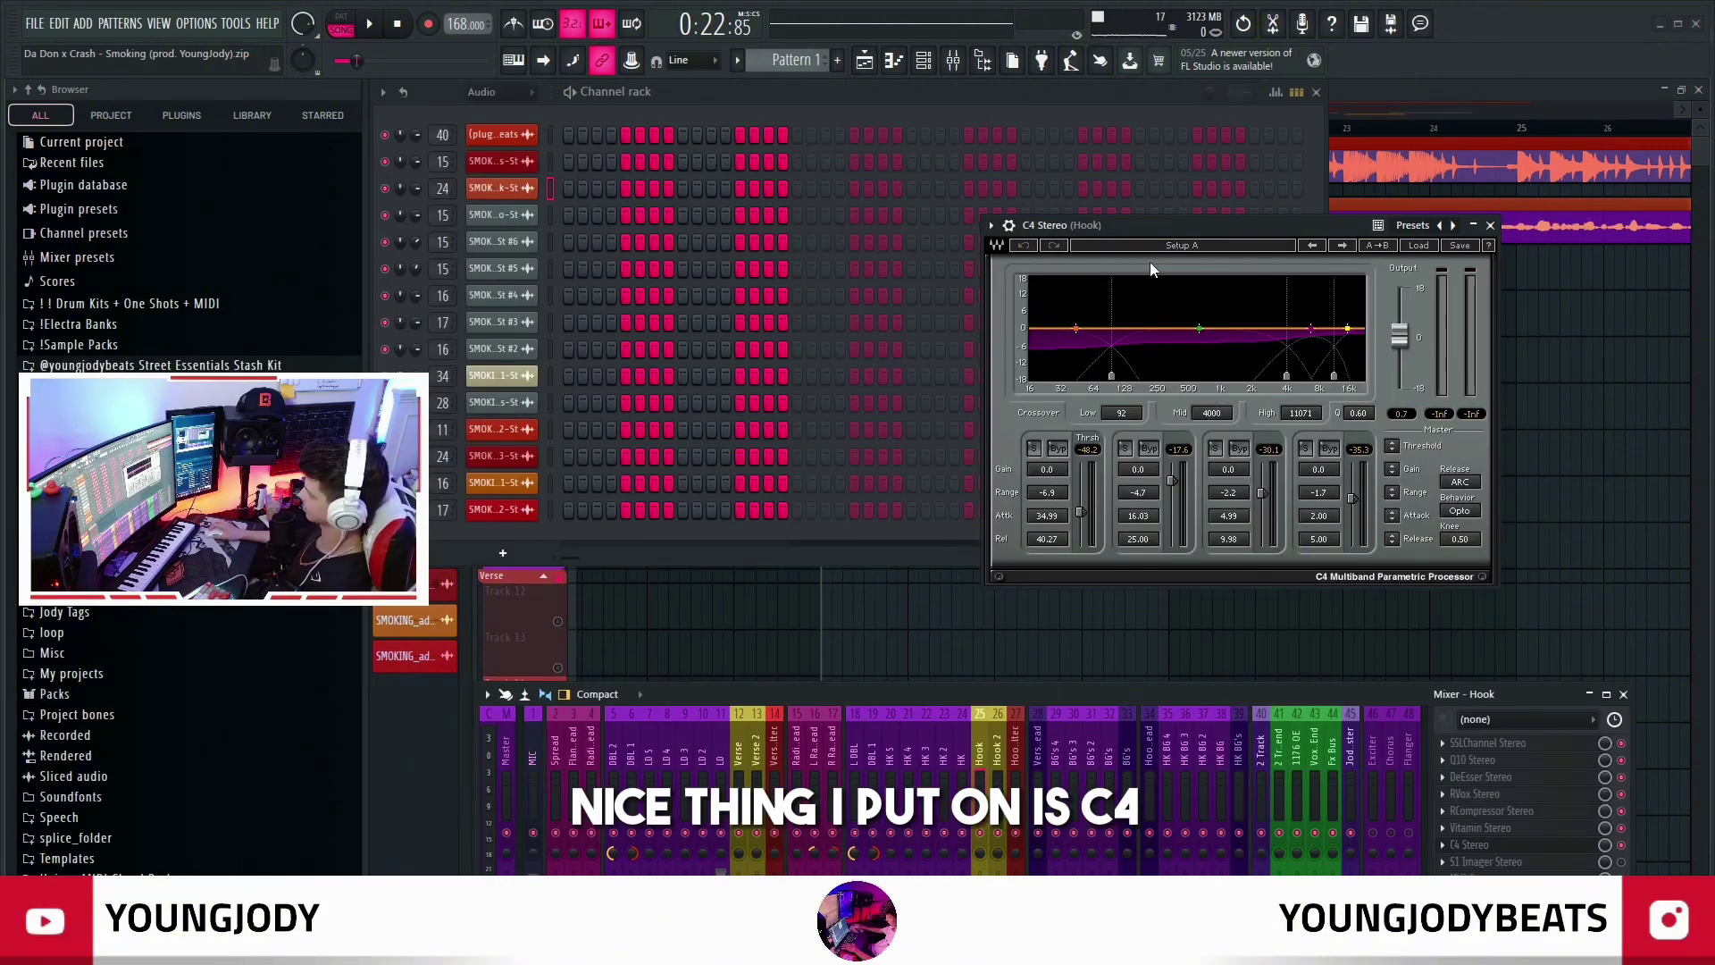
Reposition the C4 Stereo window and add Fruity Multiband Compressor to the Hook track as a stock alternative for comparison
drag(1214, 226, 963, 245)
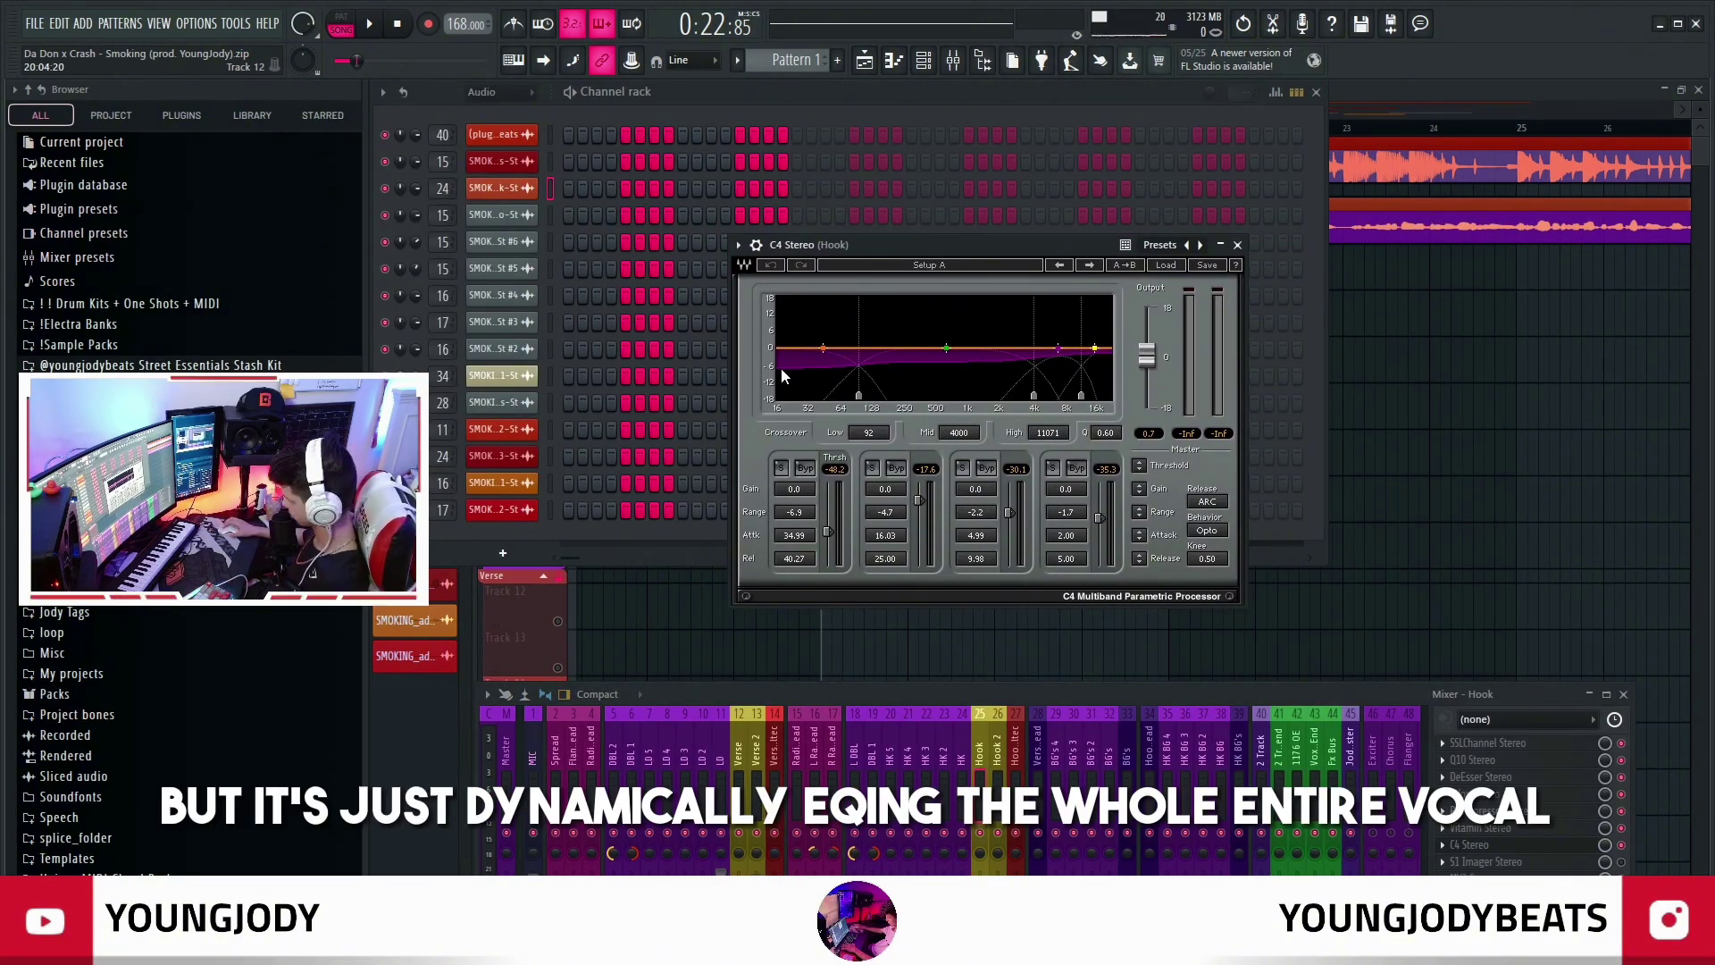
mouse_move(1001, 245)
mouse_down()
mouse_move(995, 201)
mouse_move(1017, 218)
mouse_up()
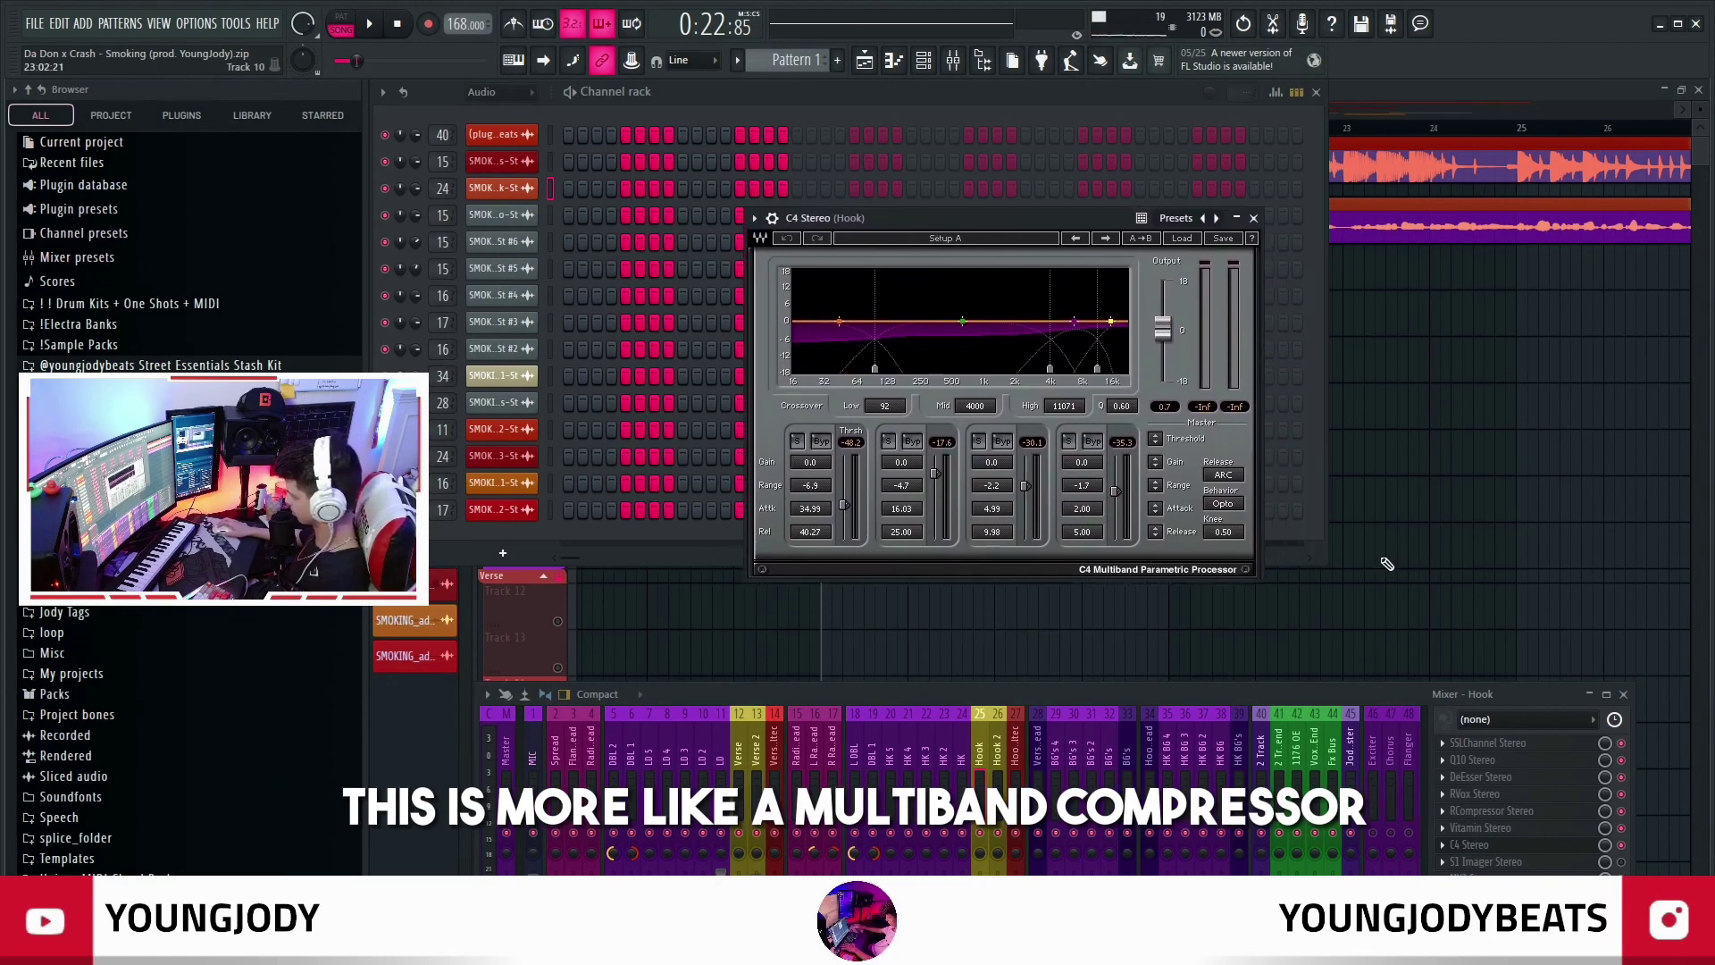
click(1442, 895)
click(757, 20)
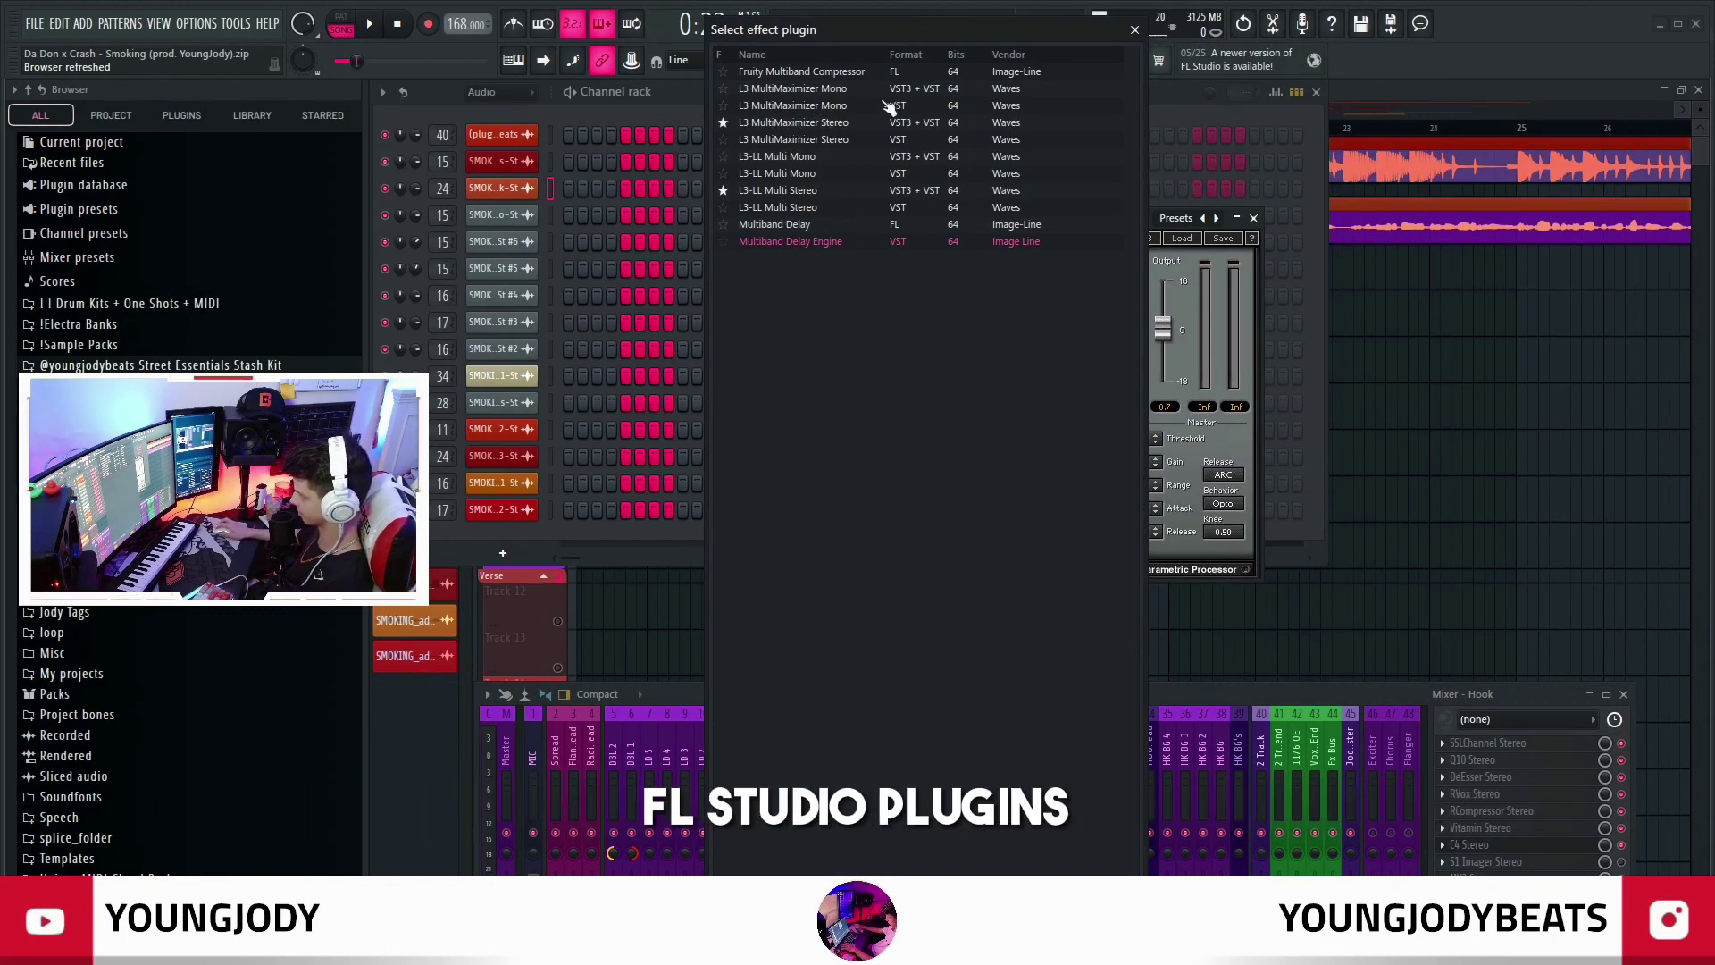
click(801, 72)
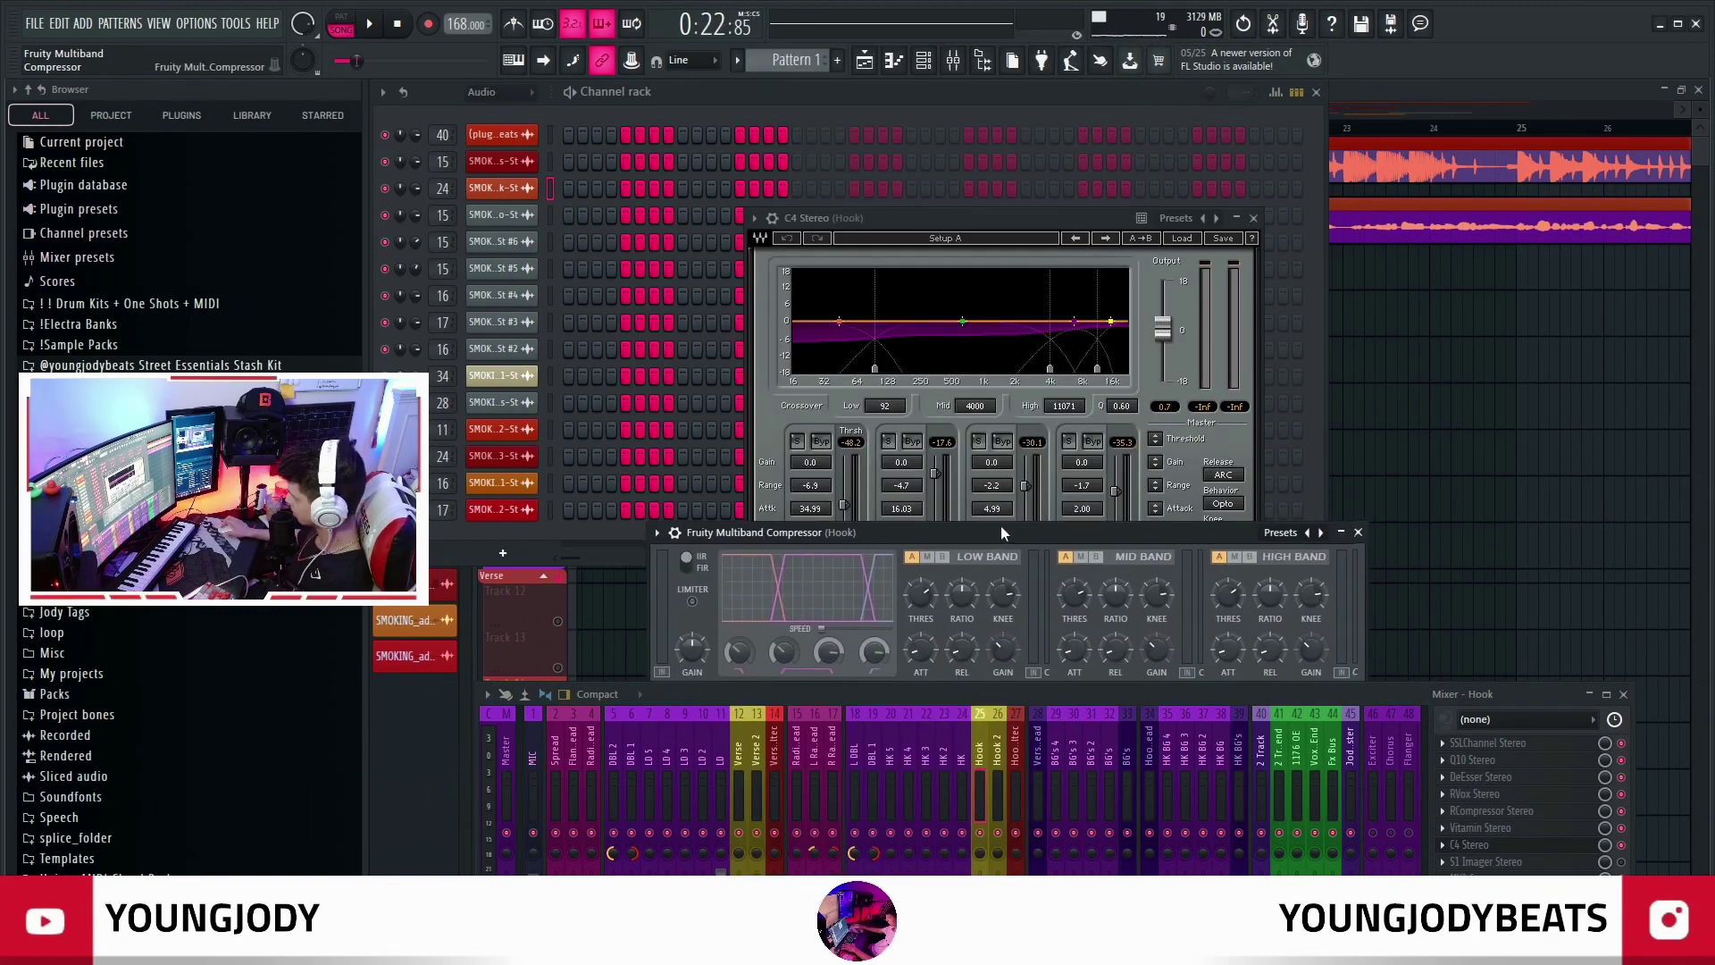
drag(1001, 525, 979, 485)
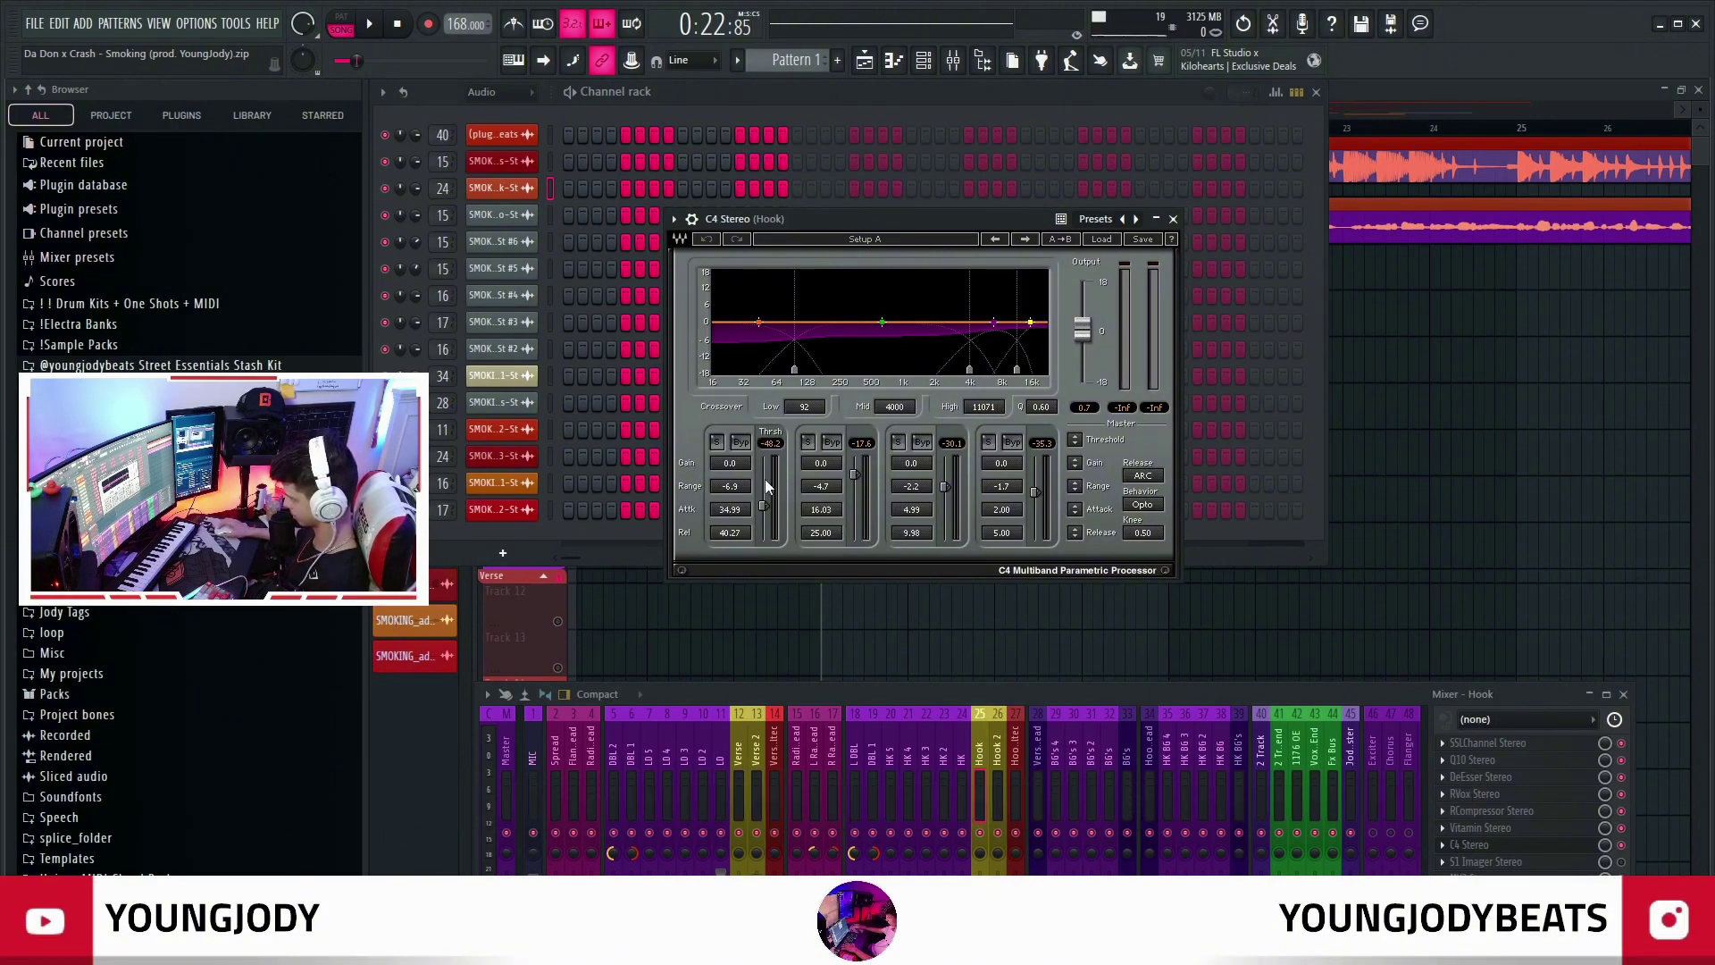
Play the hook to audition C4 Stereo's dynamic band reduction, and open S1 Imager Stereo from the Hook track
key(space)
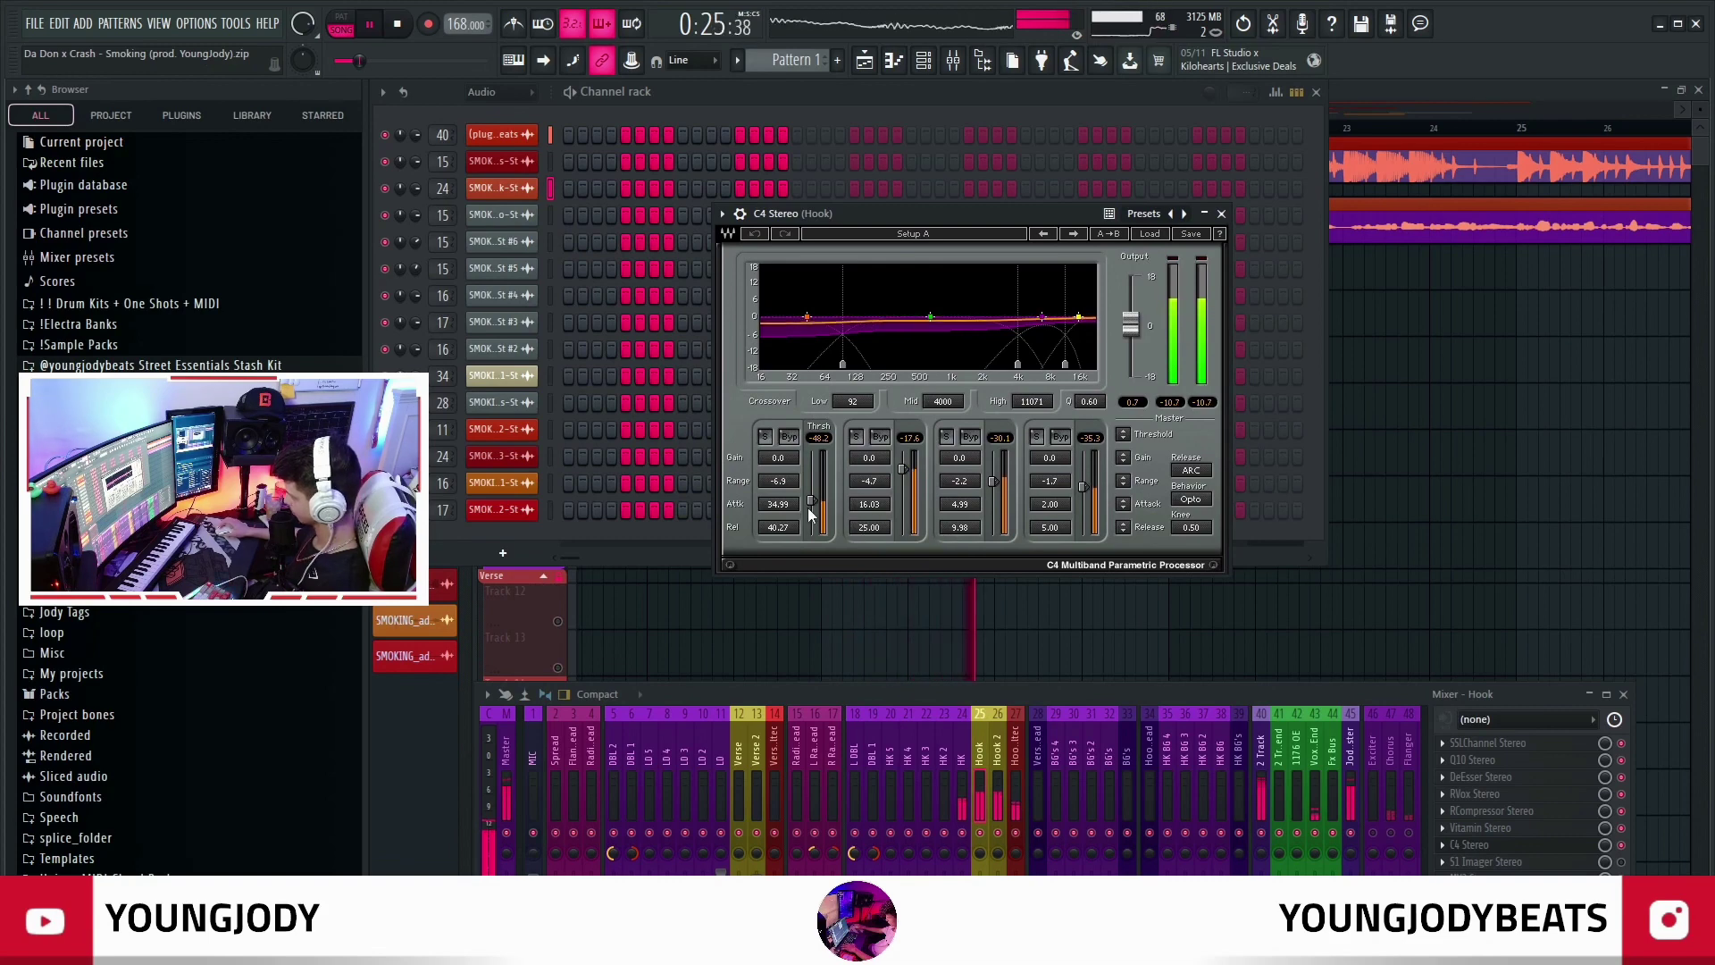
key(space)
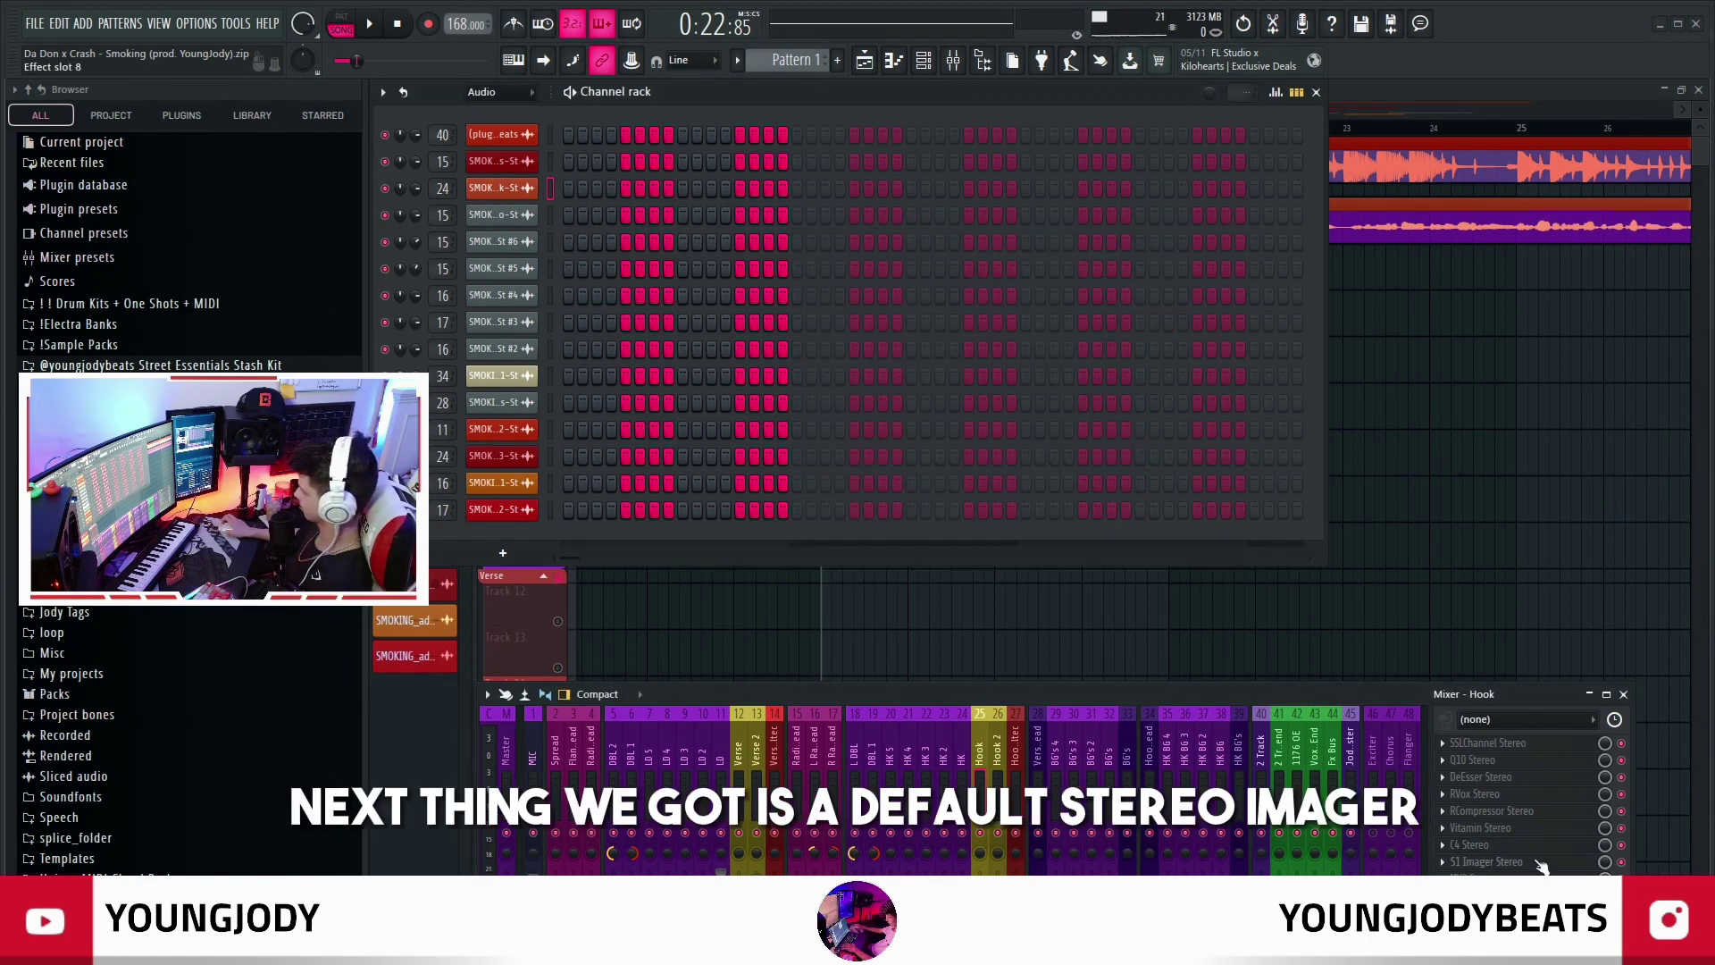
click(1543, 862)
drag(804, 265, 1013, 227)
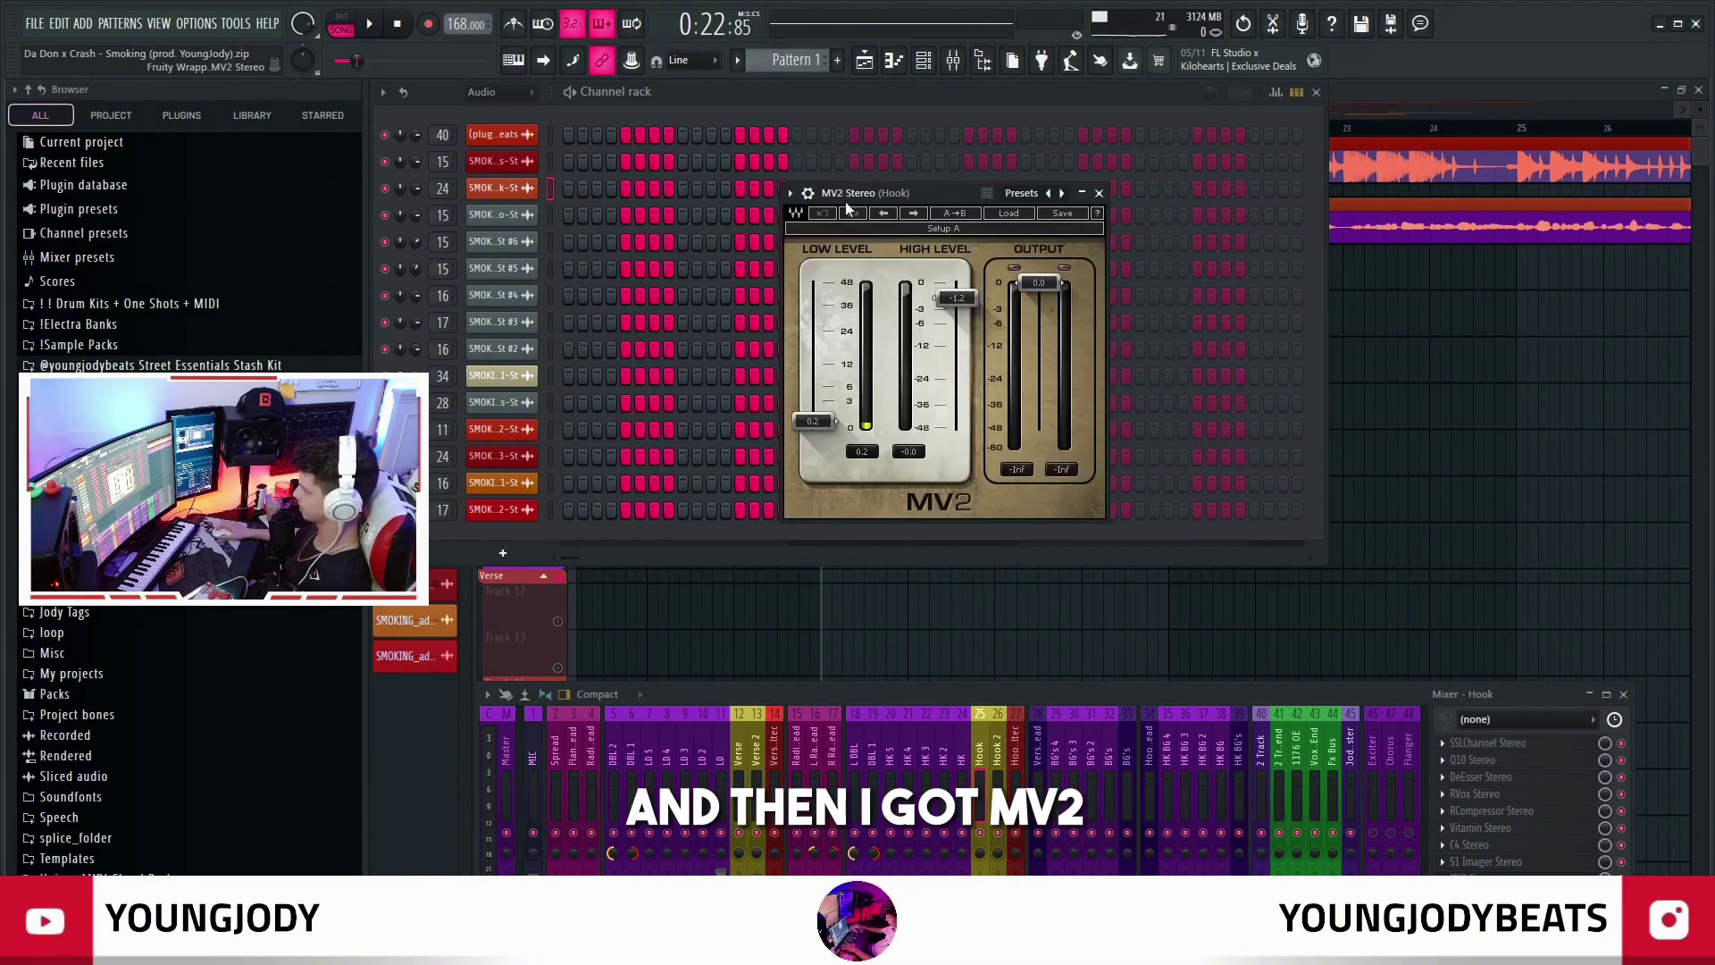
Reposition the Hook track's MV2 Stereo window and fine-tune its high level slider
drag(846, 201, 807, 202)
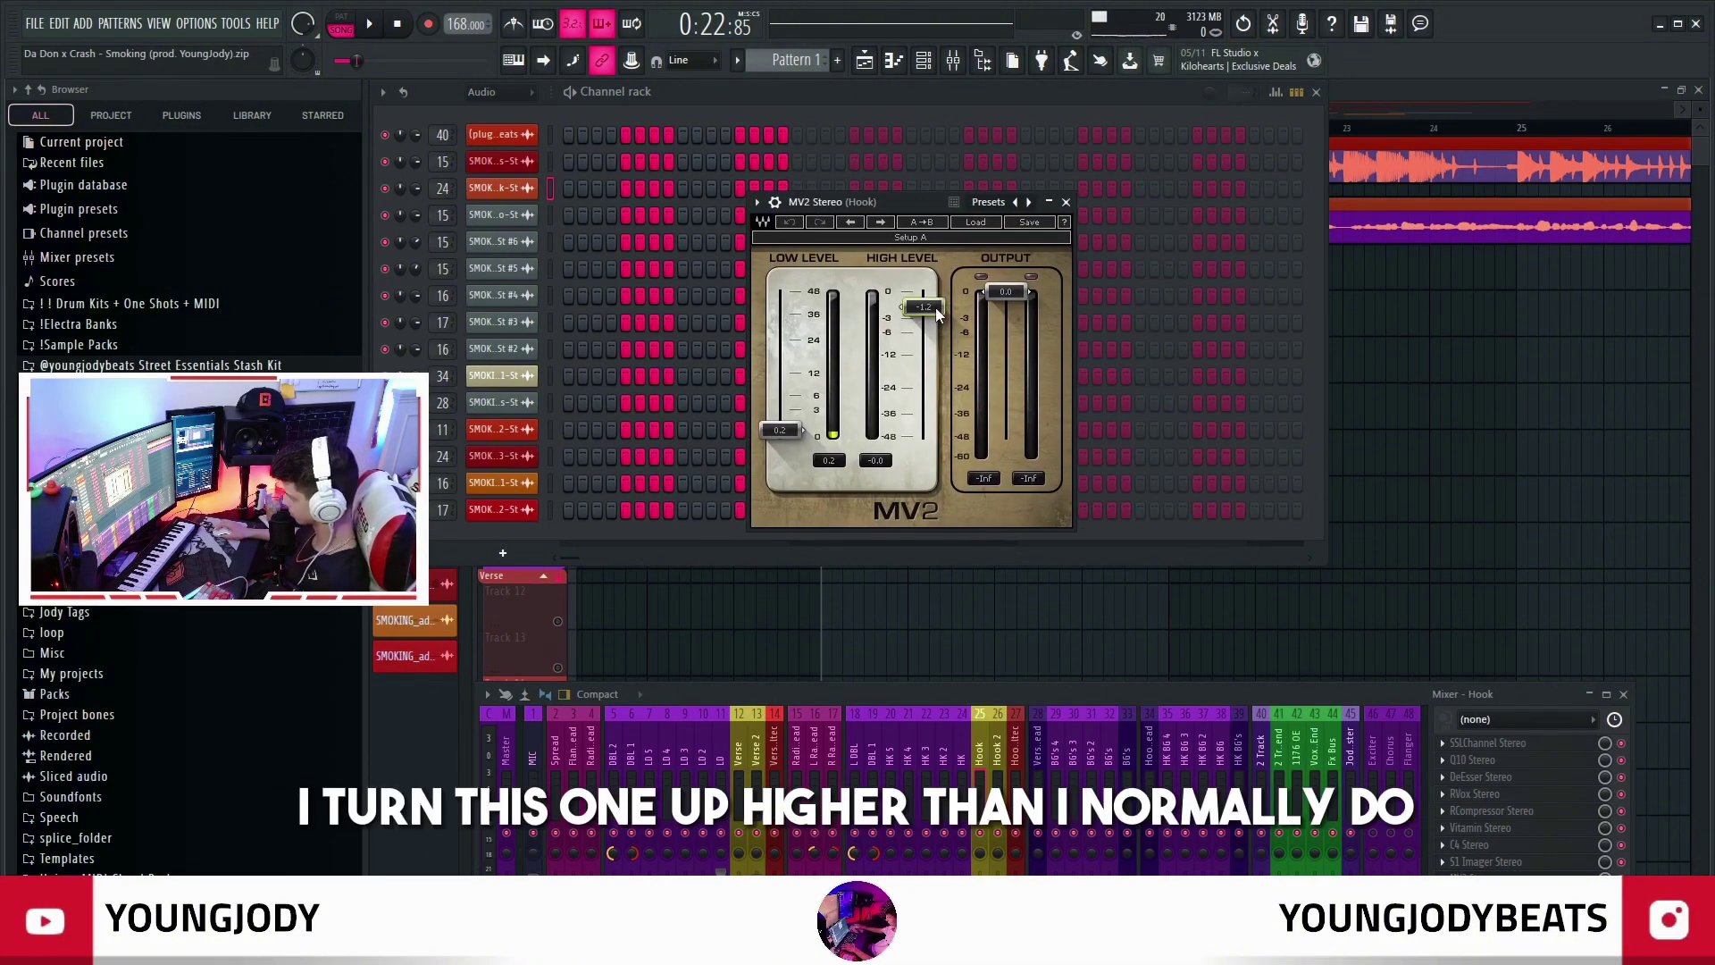
drag(917, 201, 918, 194)
drag(925, 300, 926, 304)
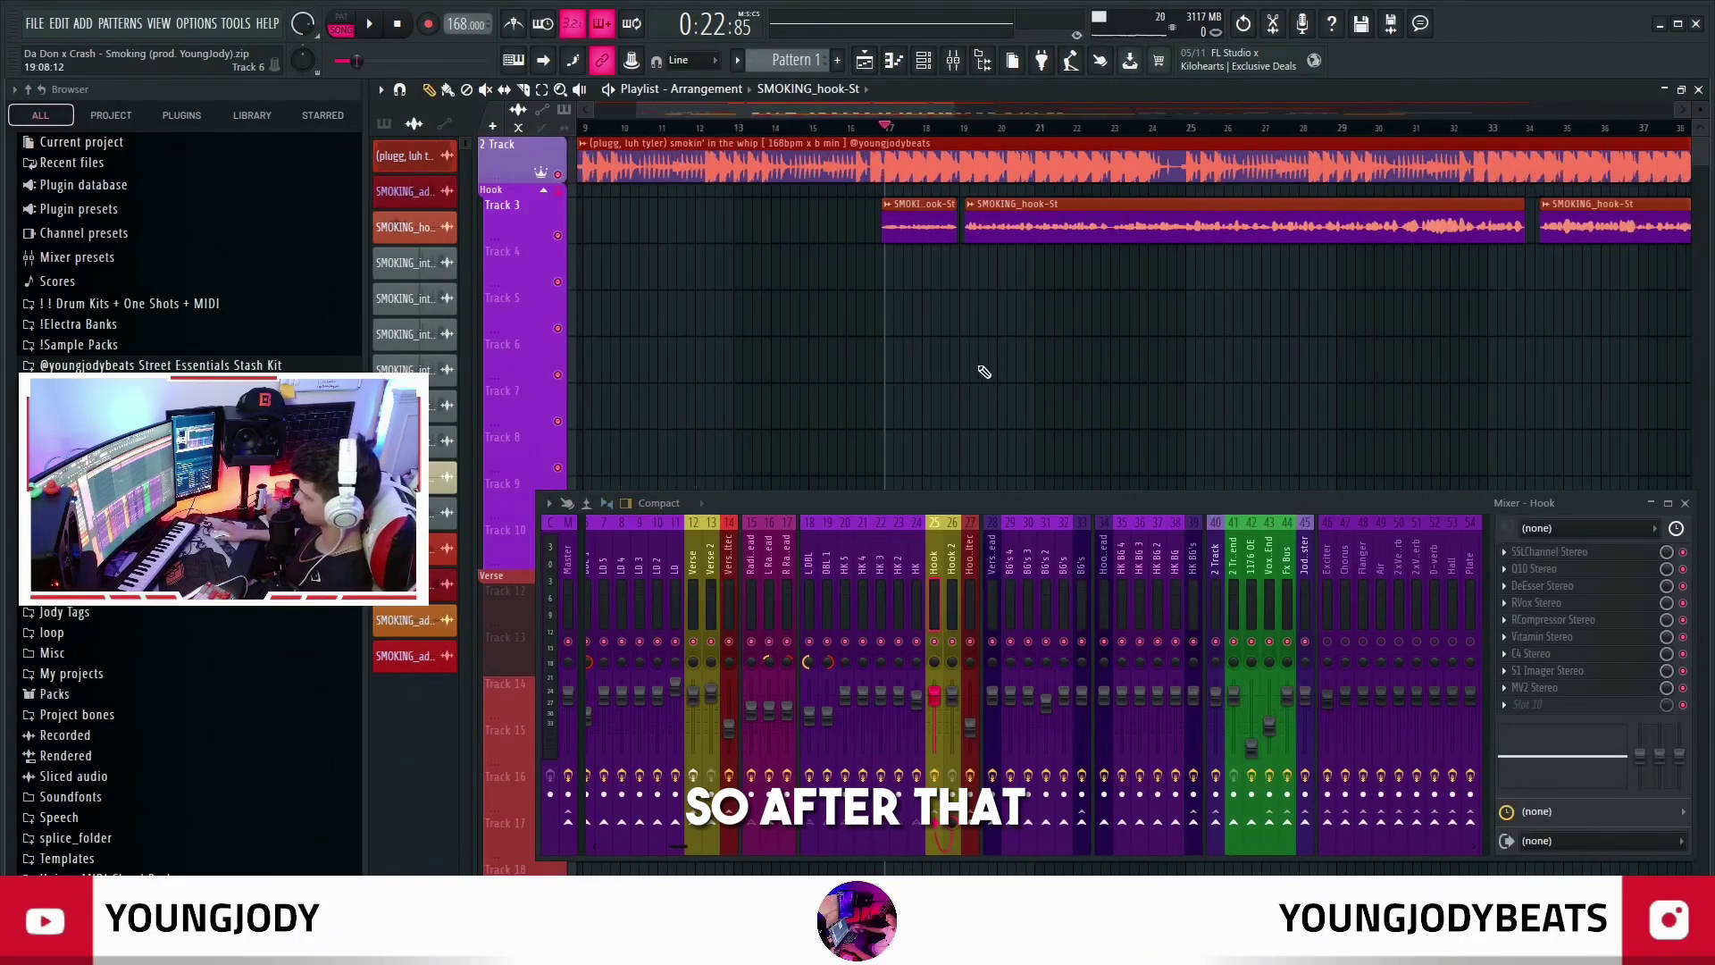
Reposition the mixer window and play the hook to audition the complete Hook effects chain
drag(977, 495, 898, 533)
key(space)
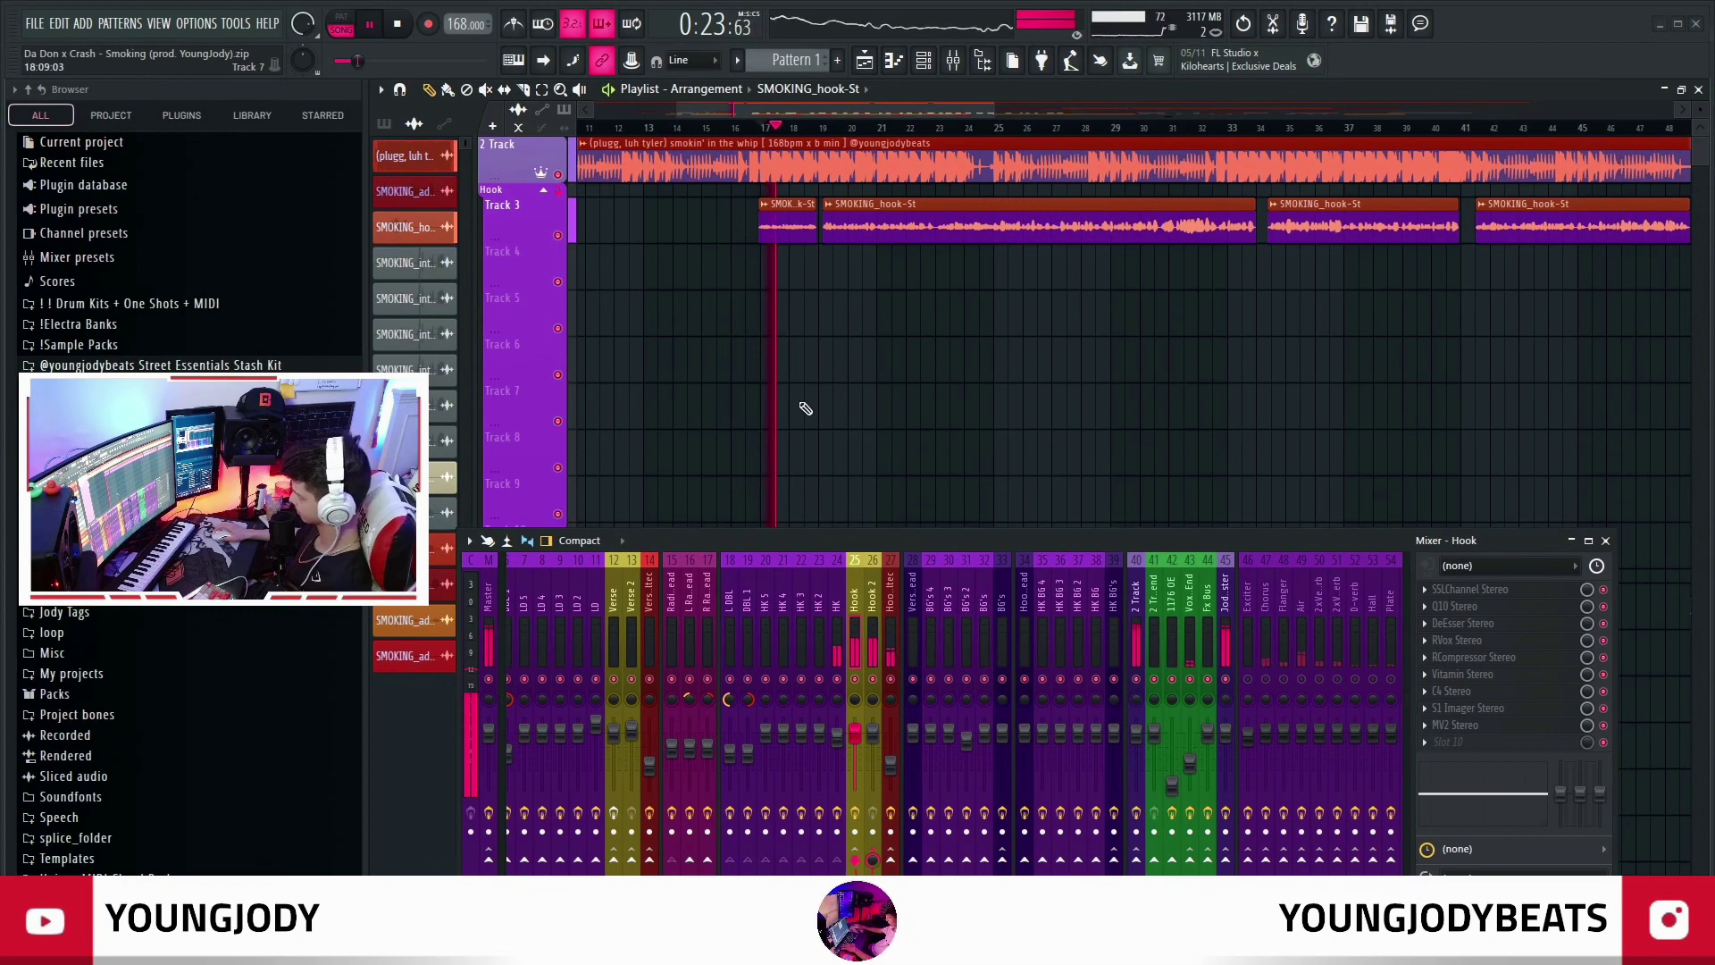
scroll(805, 406, up, 2)
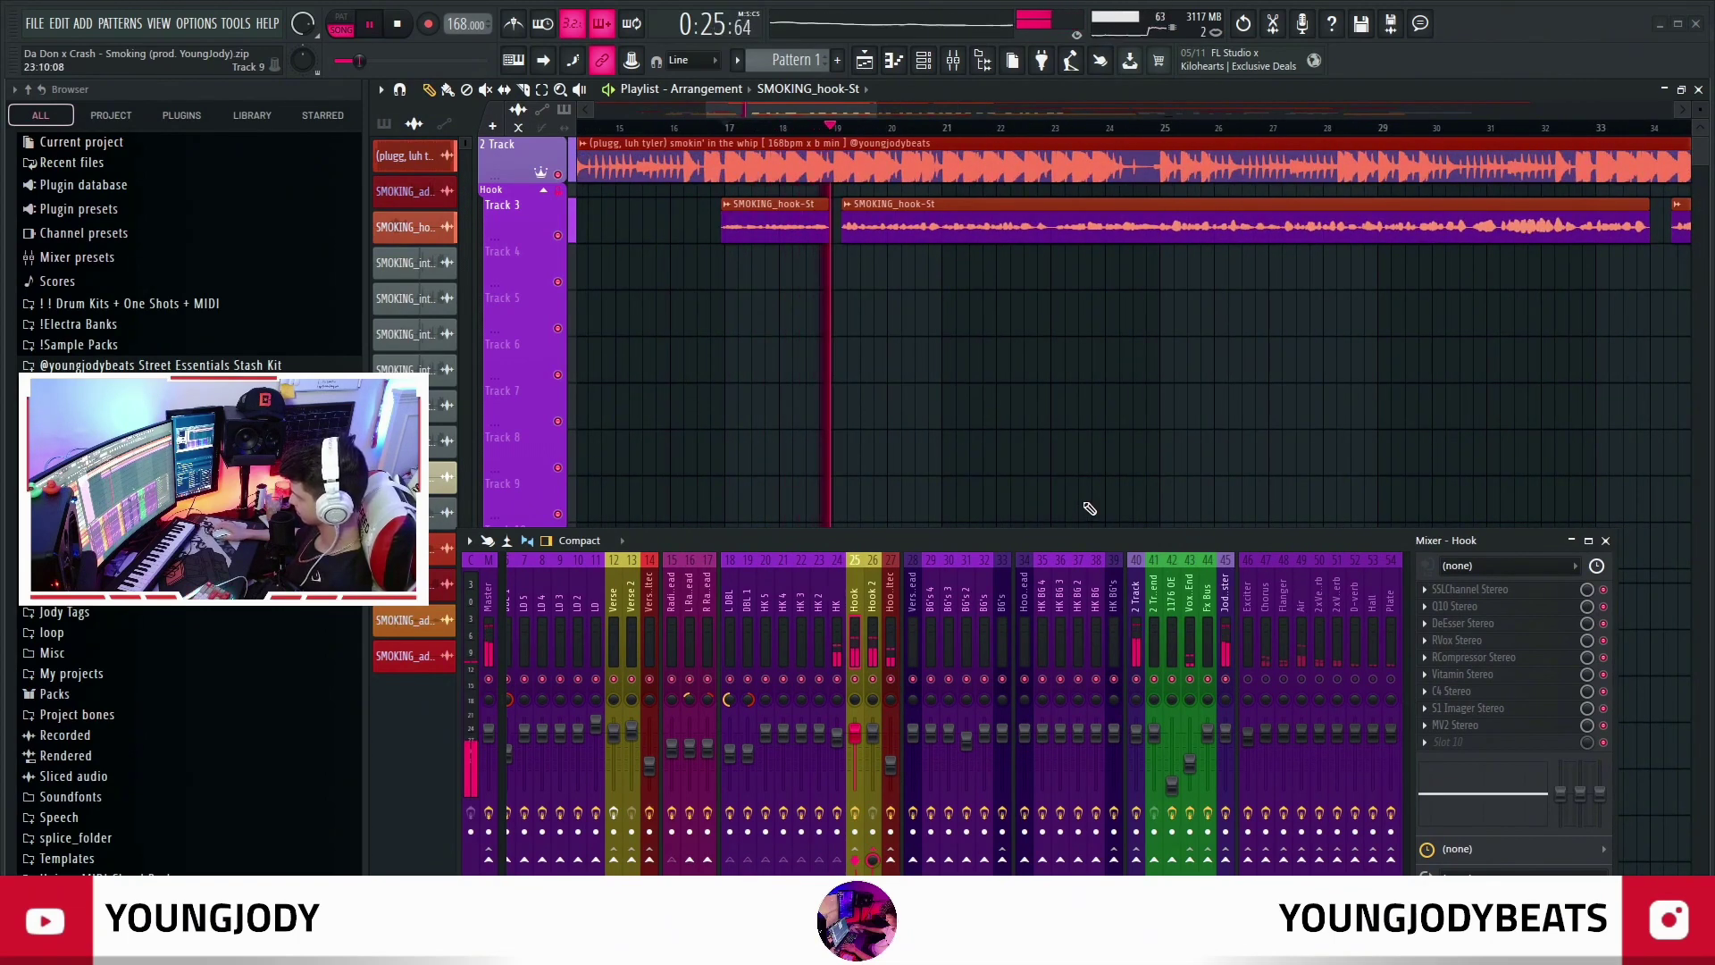
key(space)
Look over the mixer's effect send tracks and select the Hook track to review its insert chain
scroll(1106, 688, down, 5)
scroll(790, 573, up, 5)
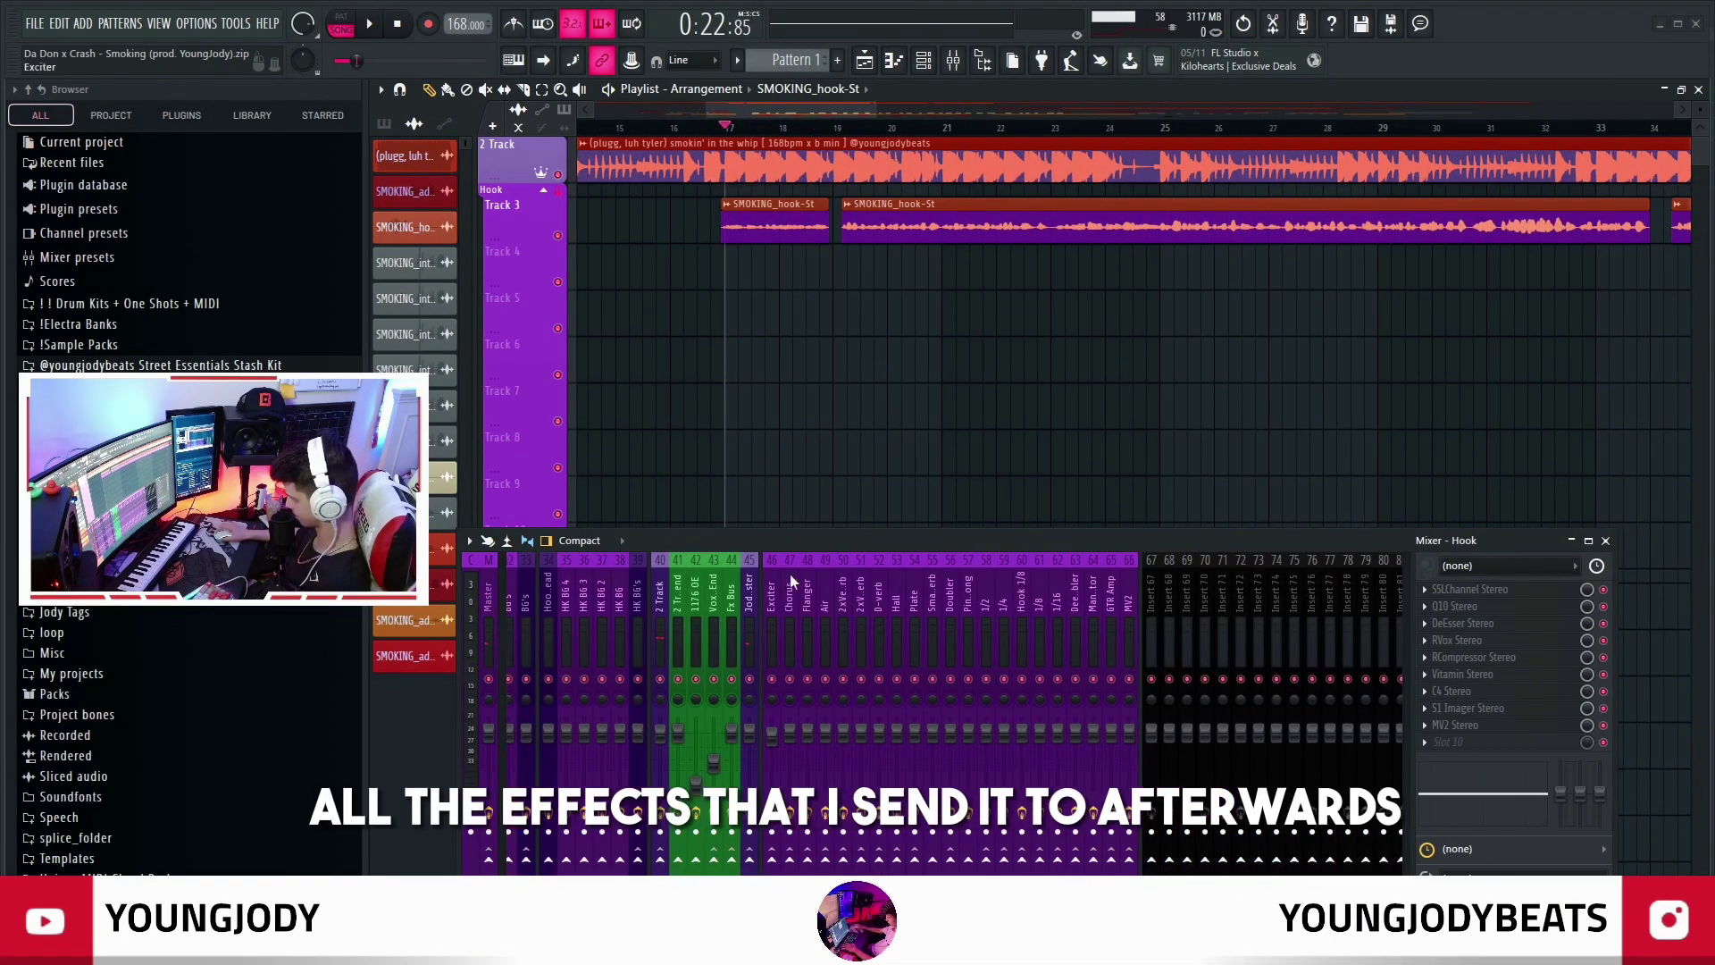
key(space)
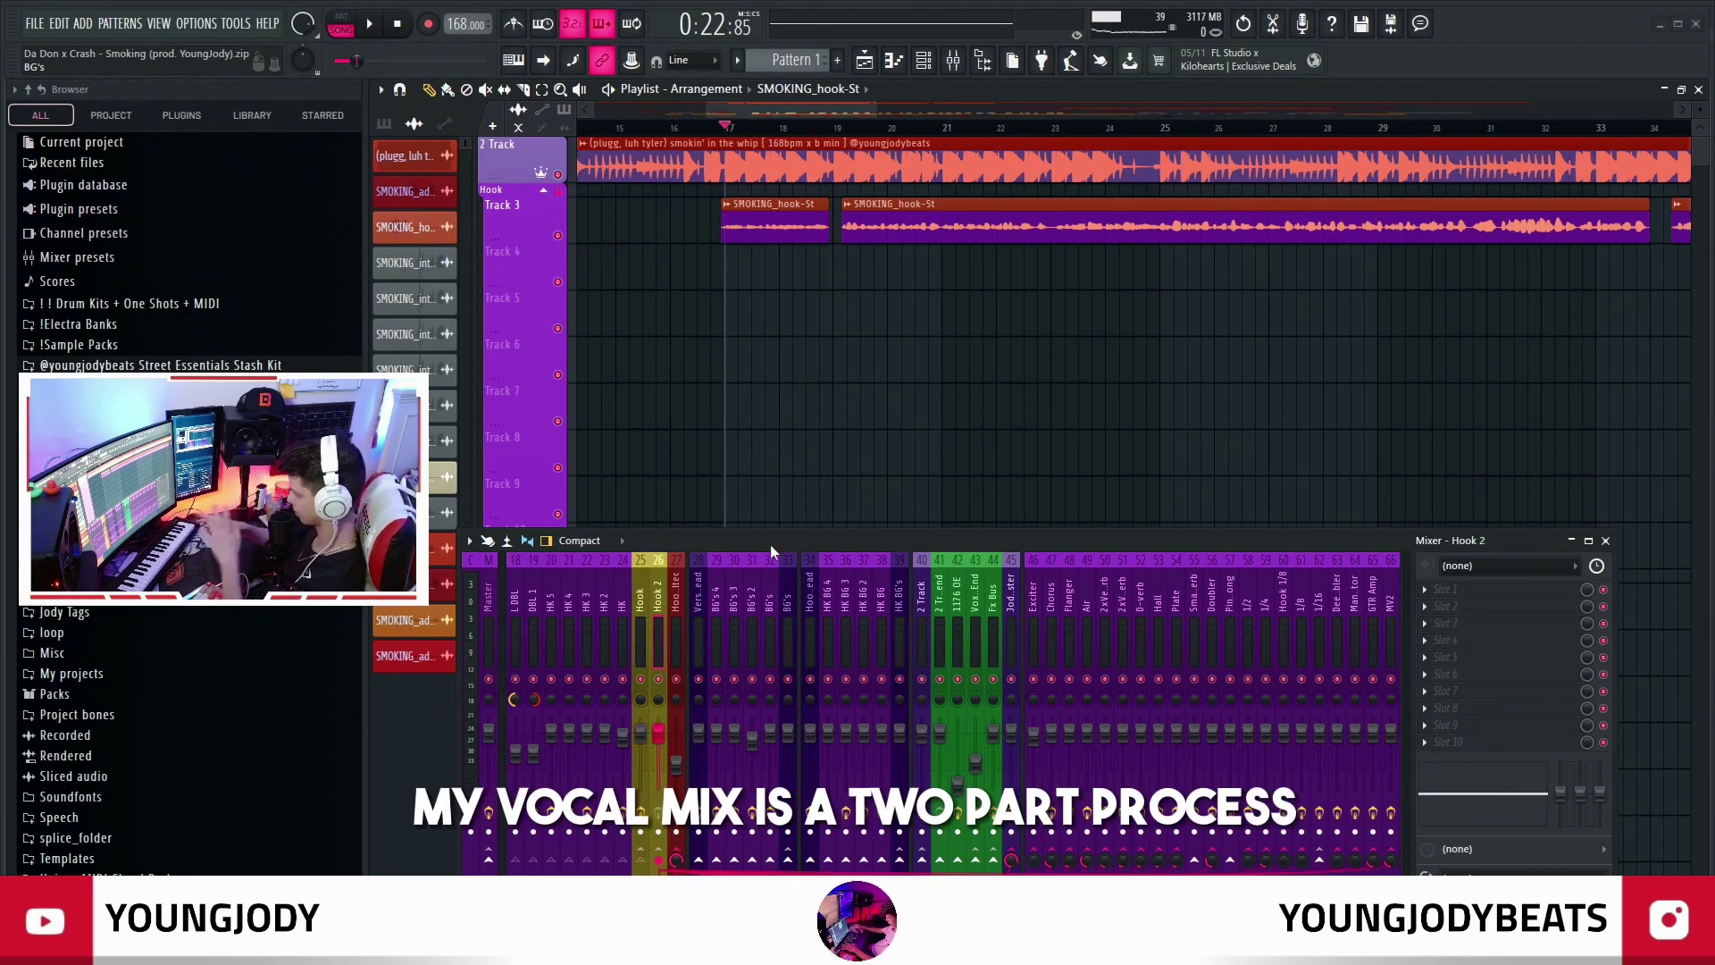
click(640, 625)
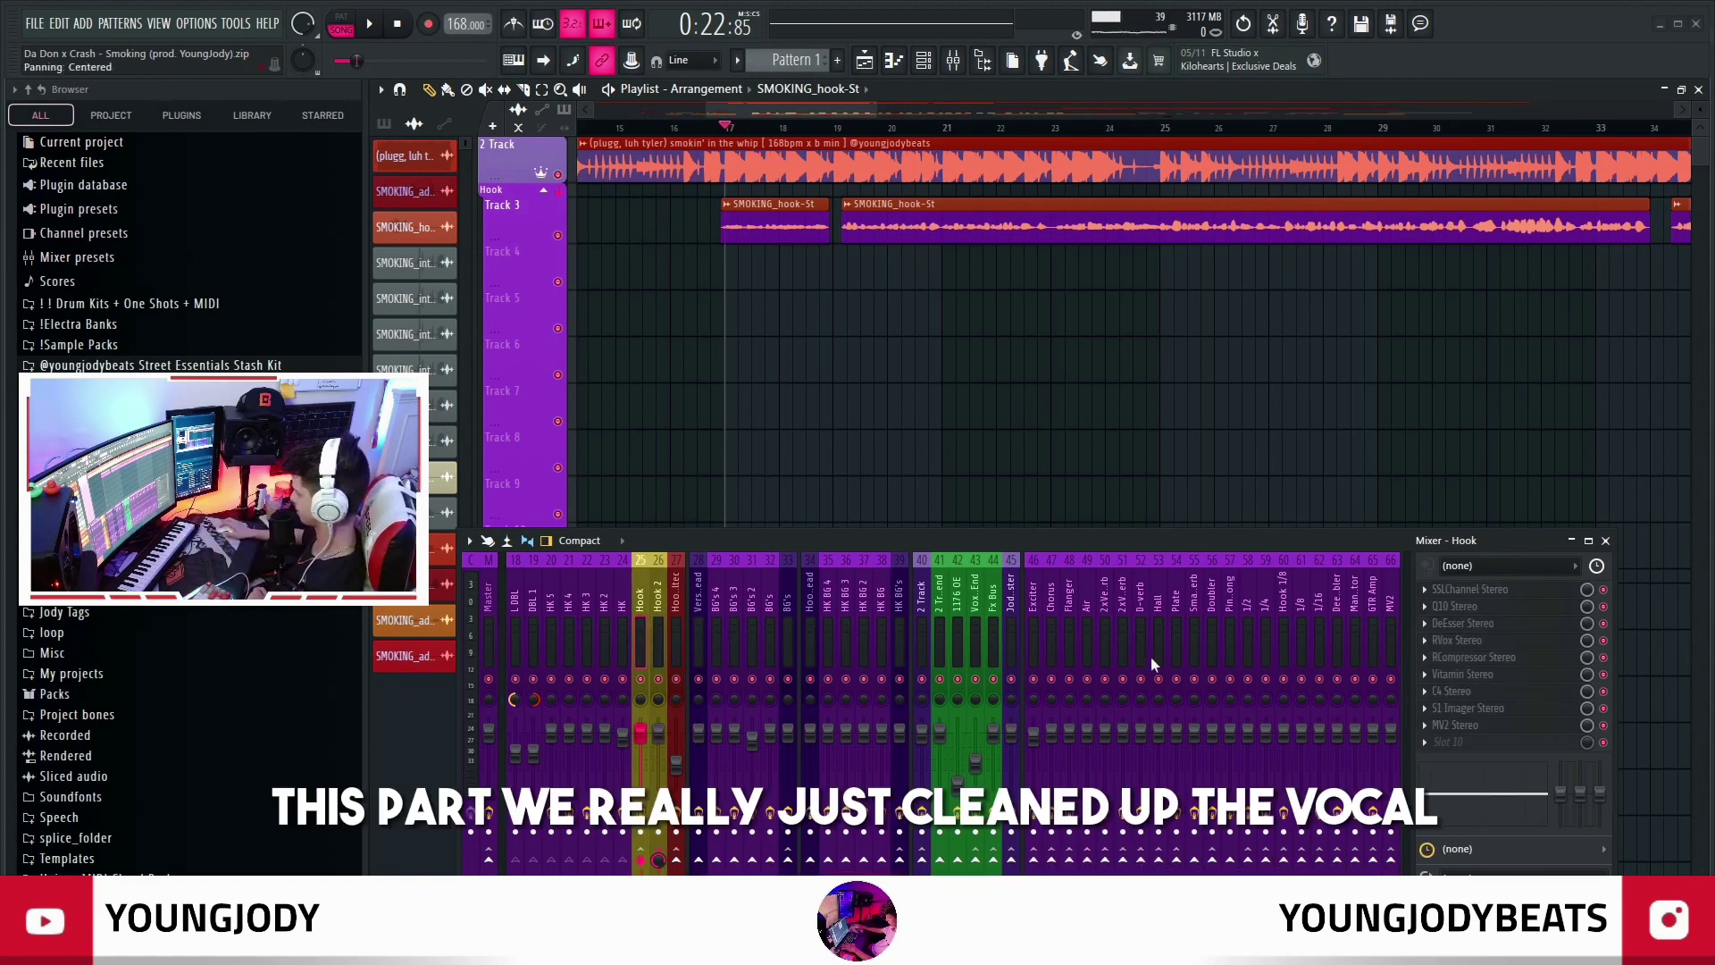
scroll(931, 620, down, 5)
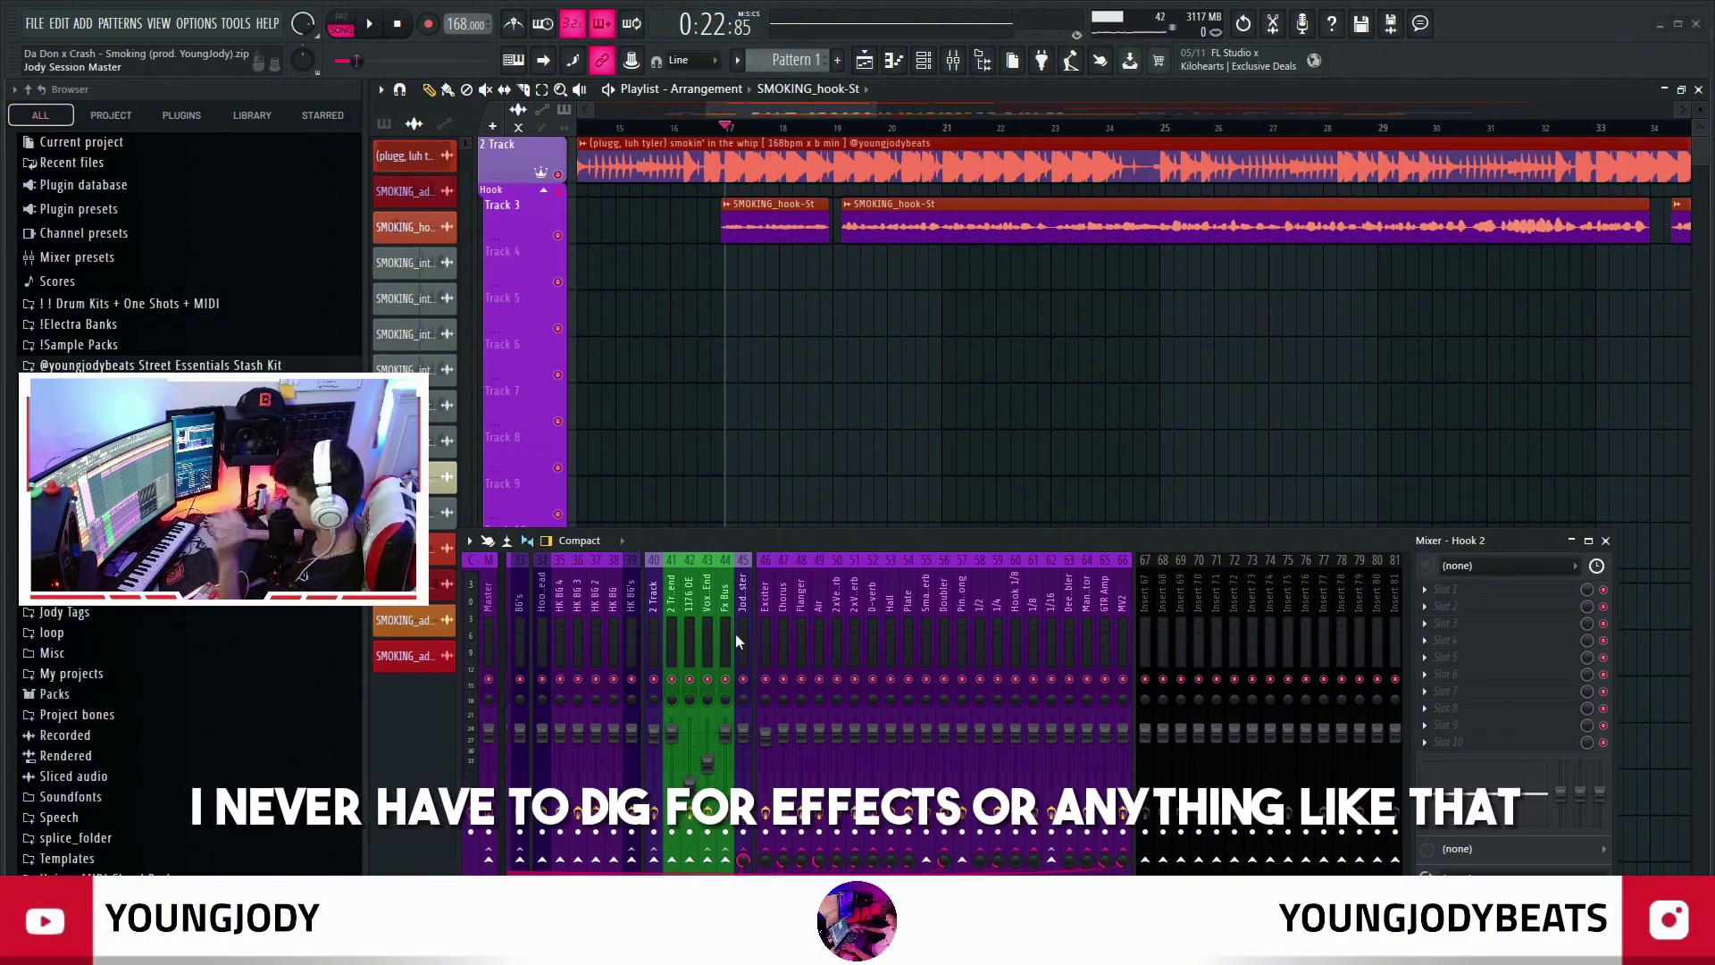
Open Doubler4 Mono on the Deep Doubler track and Manipulator on its own send track to view their settings
click(839, 631)
click(907, 636)
drag(904, 631, 1057, 620)
click(1071, 618)
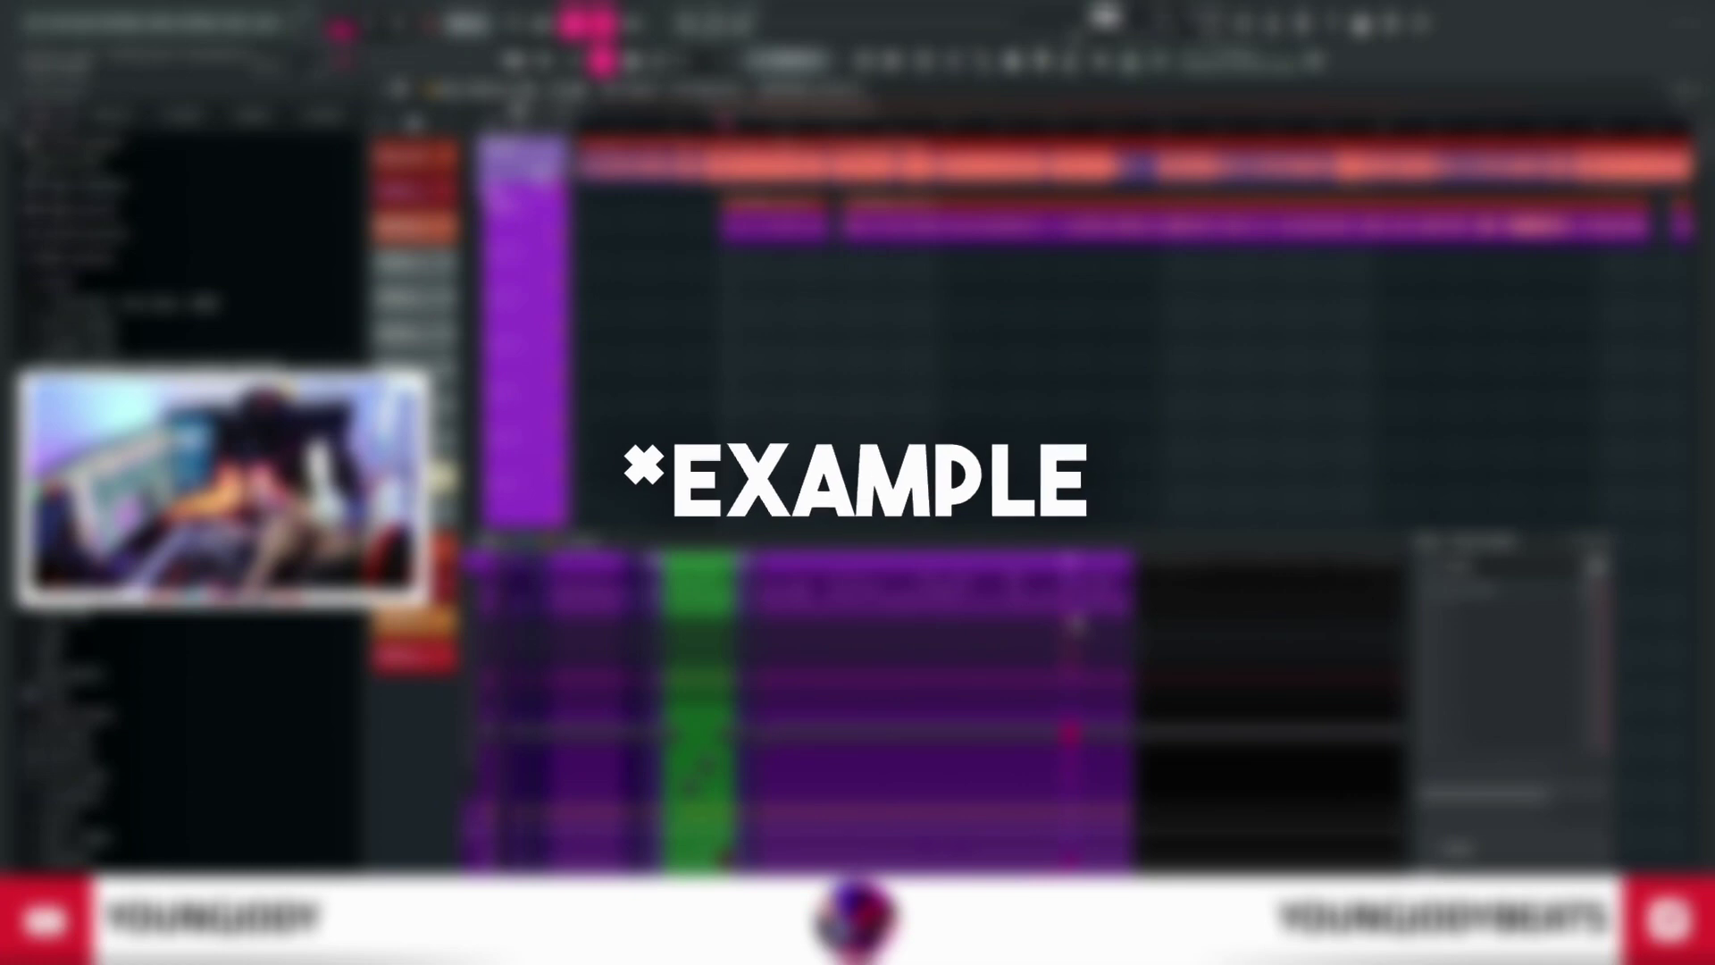
click(1478, 591)
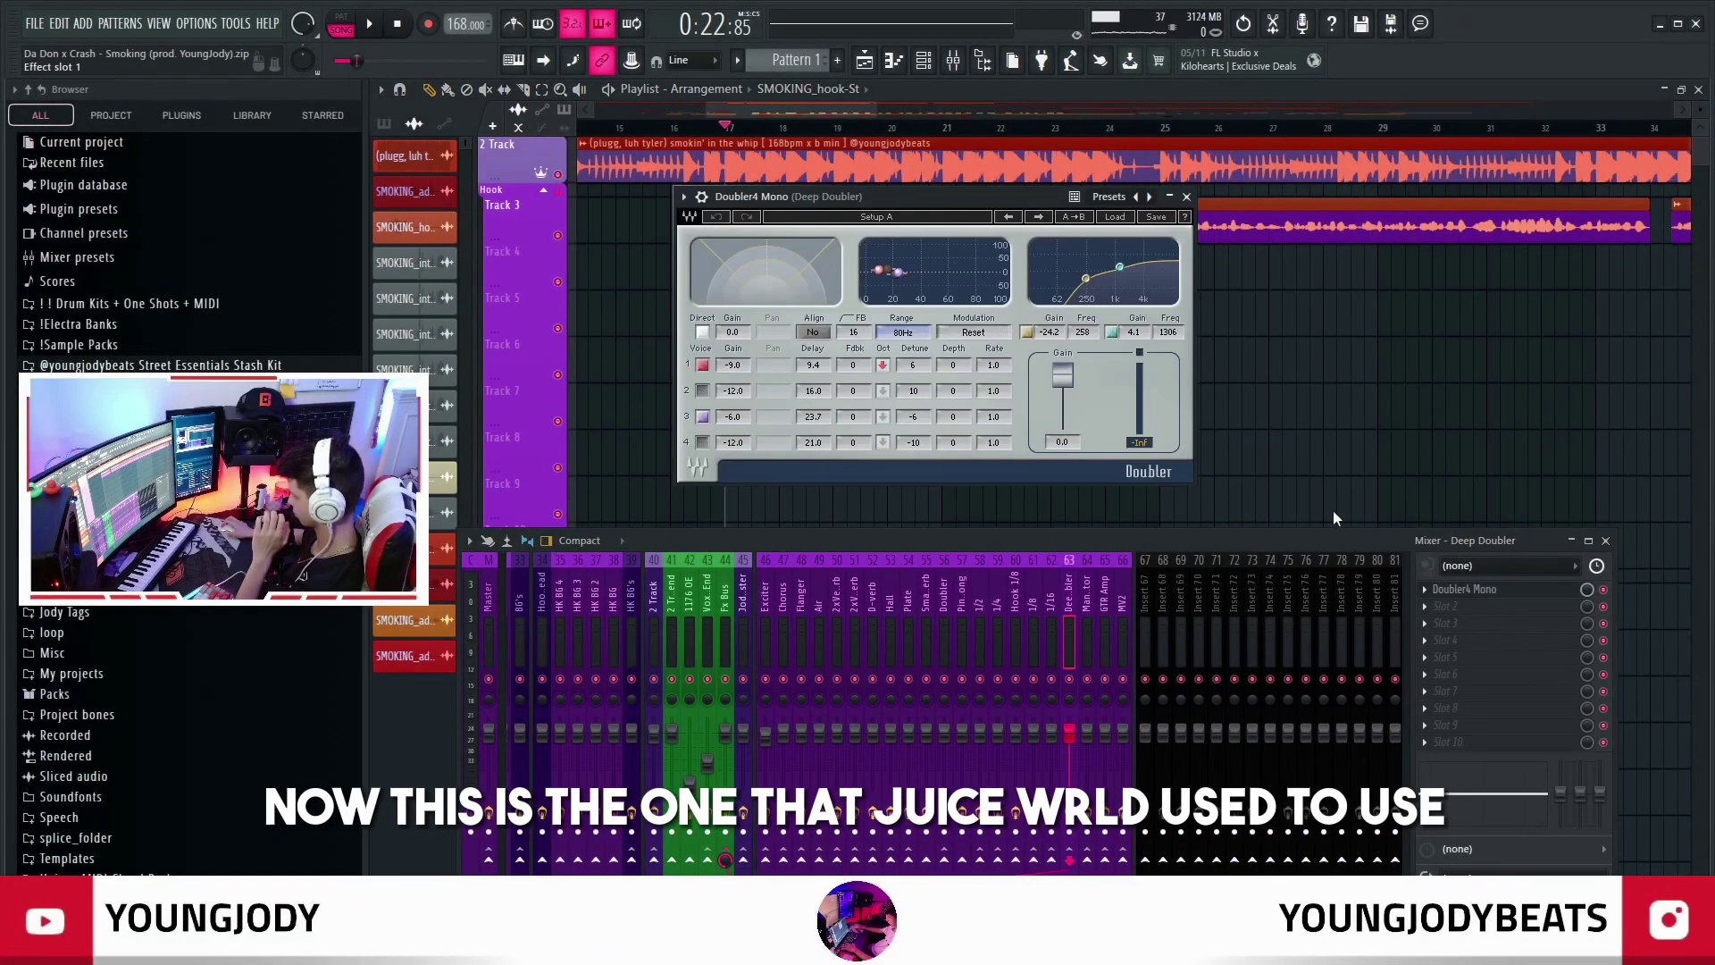
drag(950, 194, 884, 216)
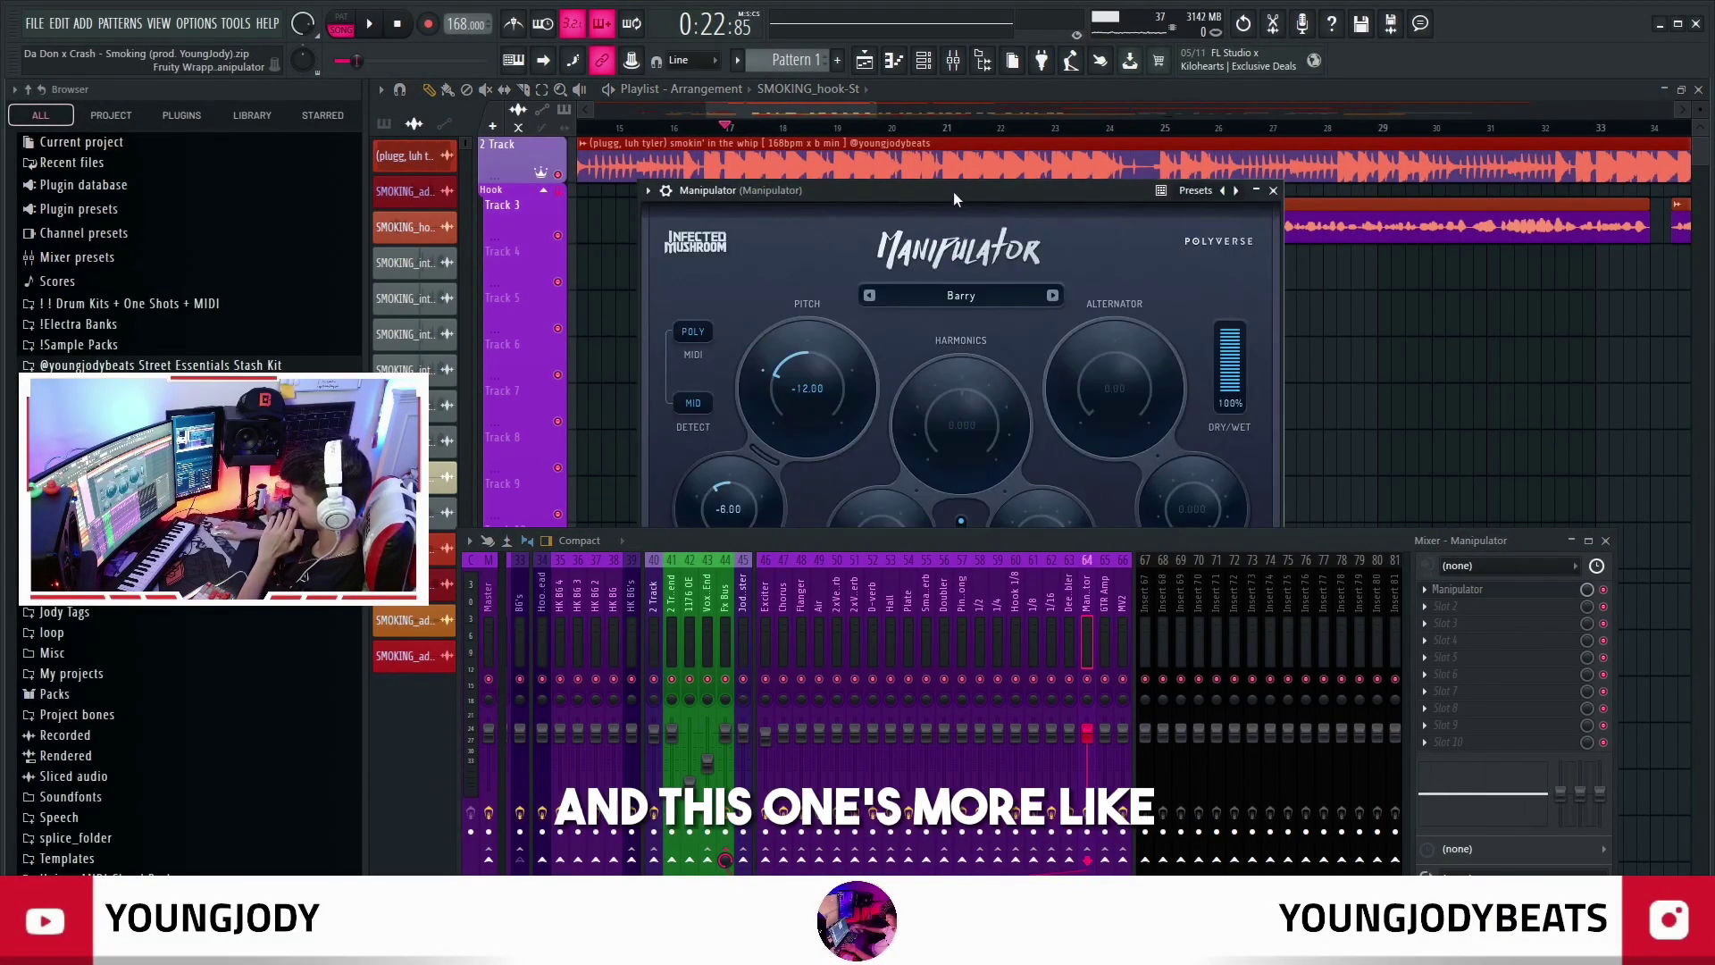
drag(953, 192, 1033, 161)
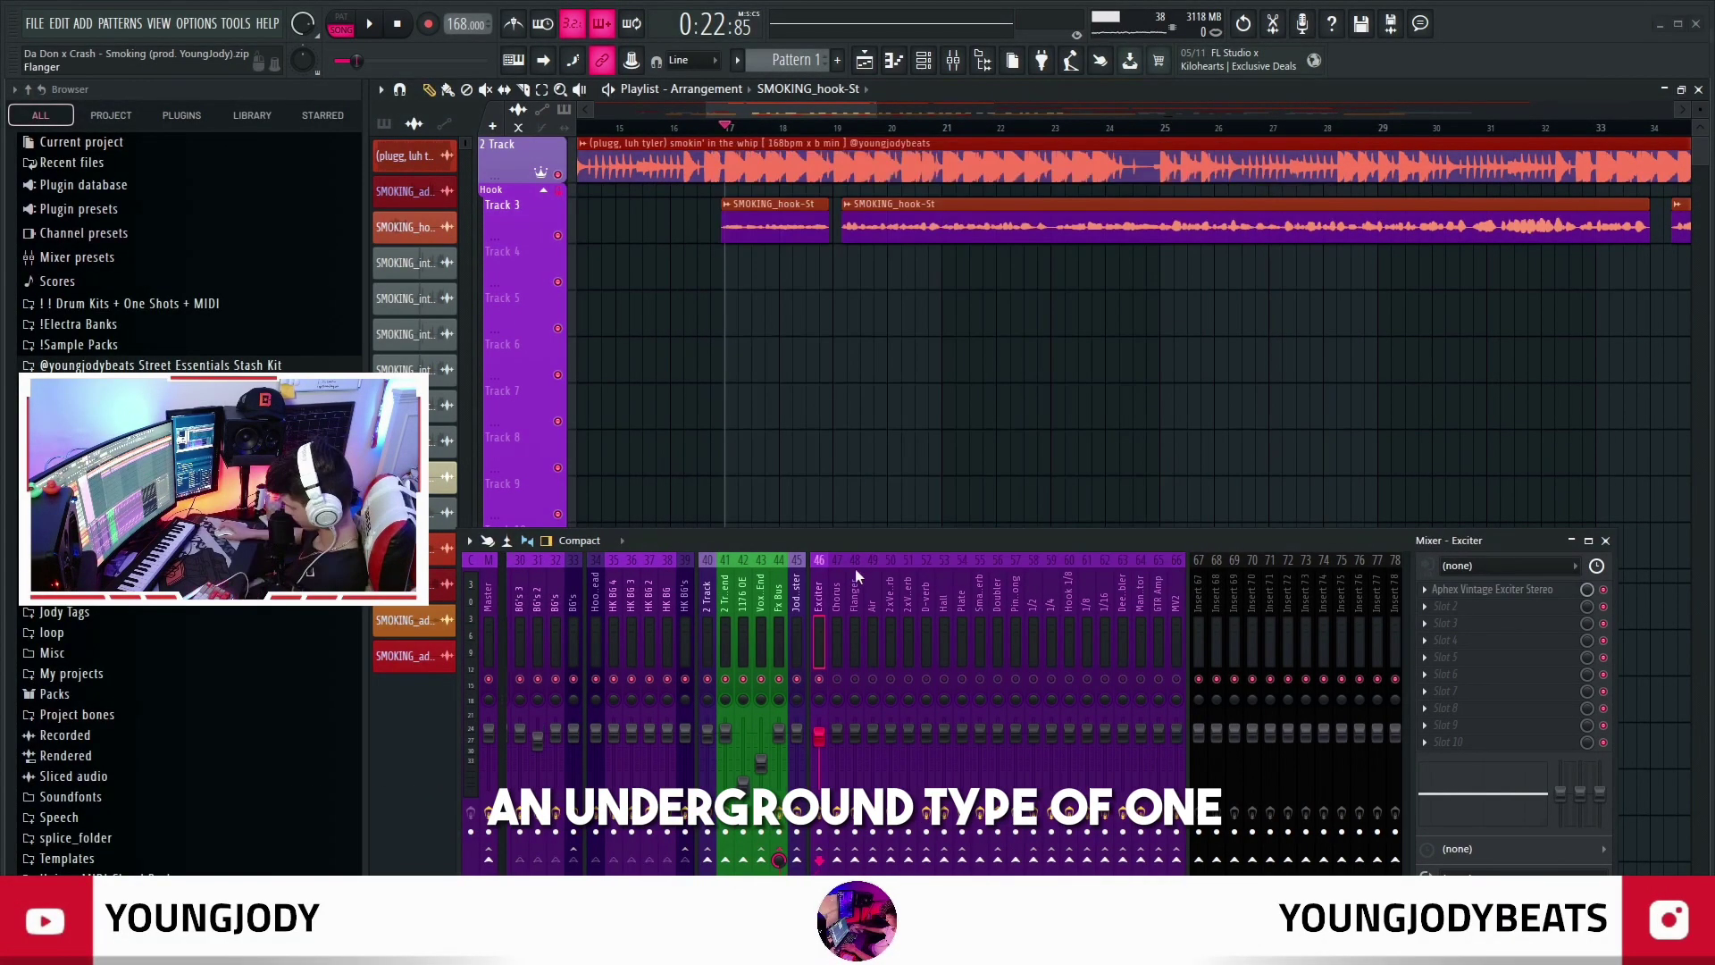
Check the Exciter send against the hook tracks, select Hook 2 and play the hook to audition the Chorus send
scroll(804, 626, left, 9)
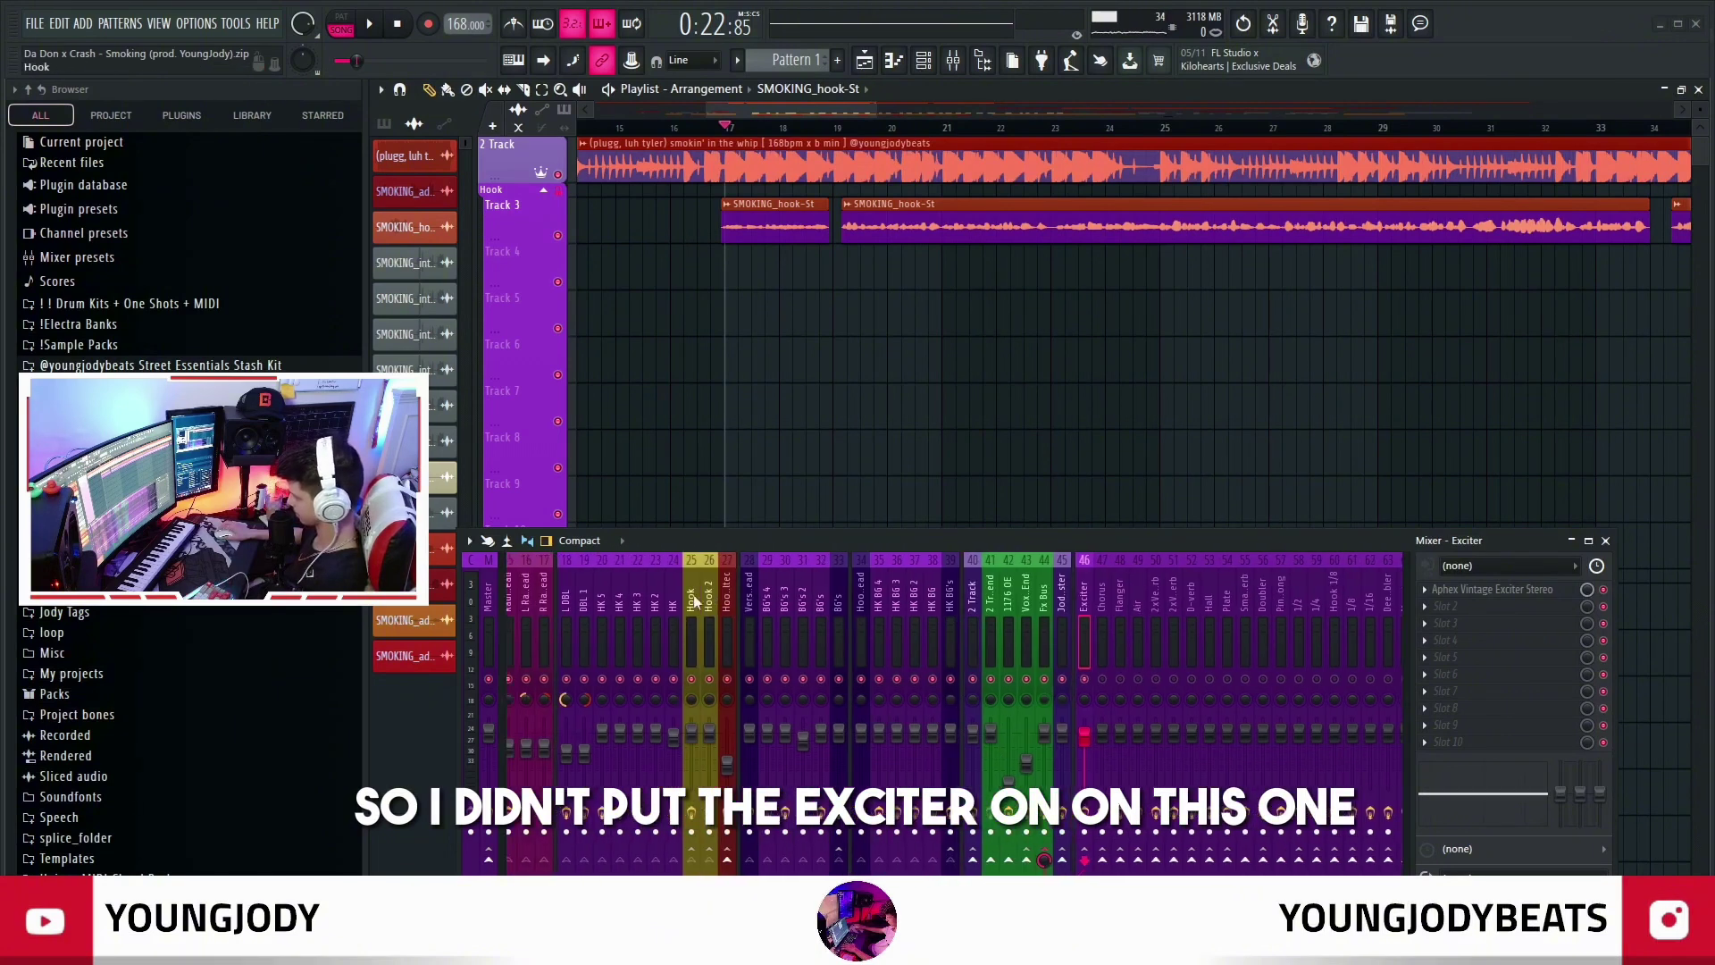
click(931, 629)
scroll(905, 616, right, 10)
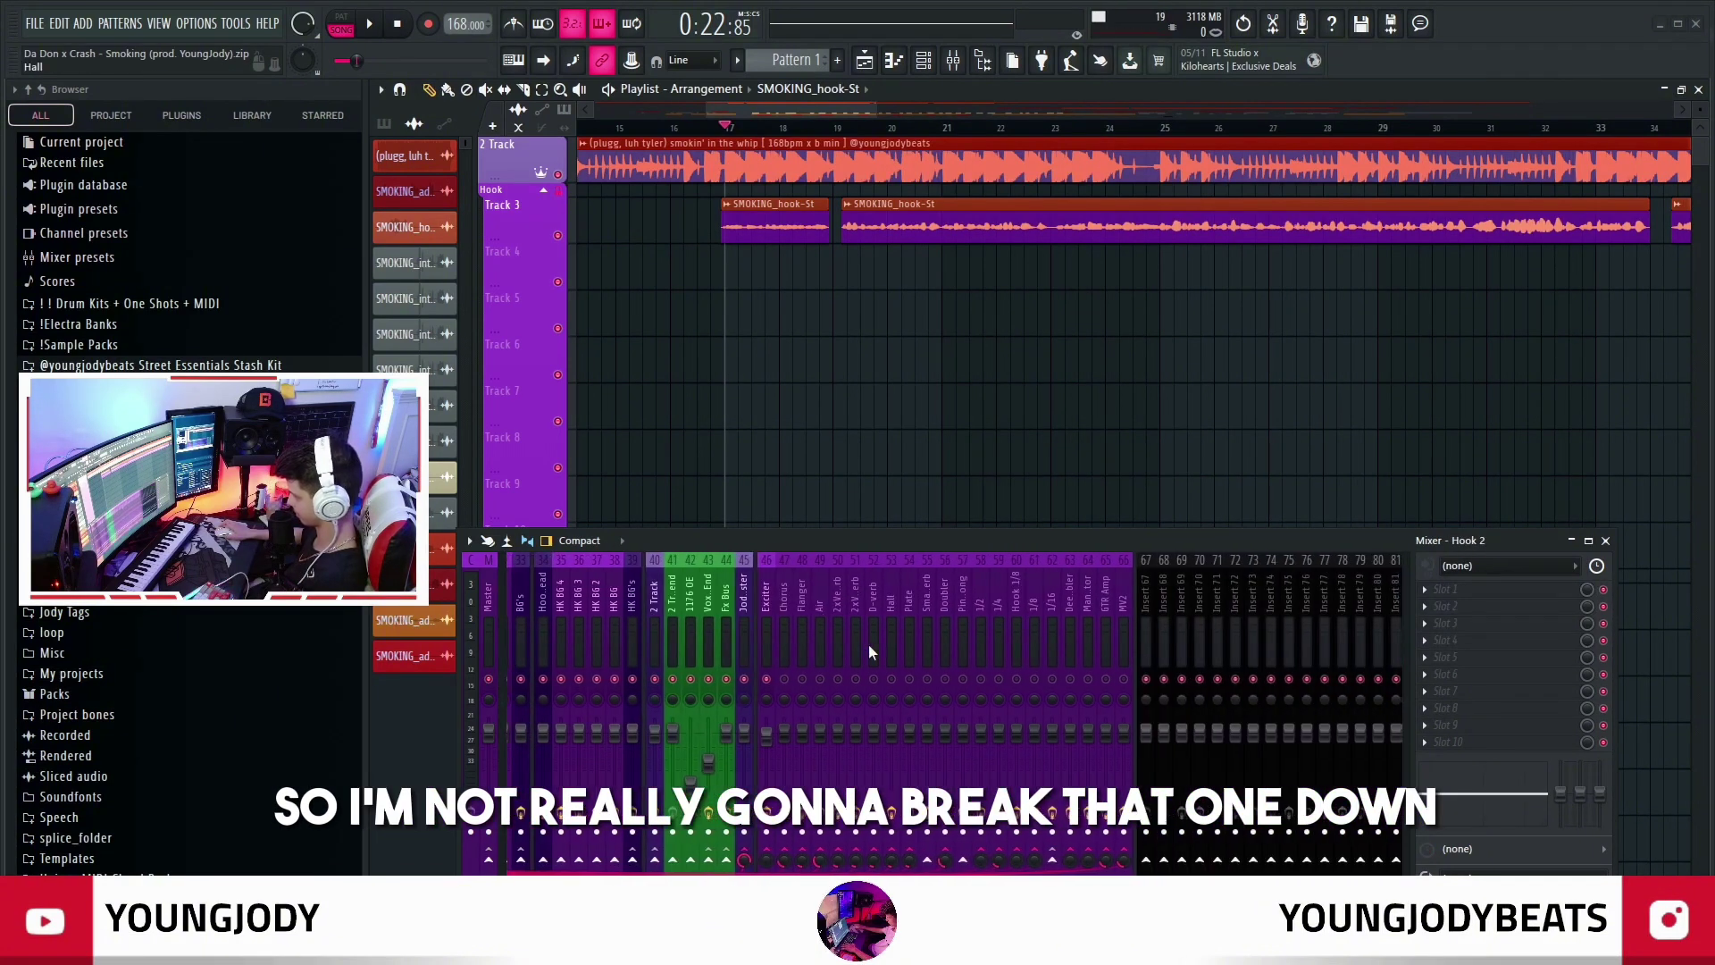
scroll(755, 356, up, 3)
drag(754, 355, 871, 444)
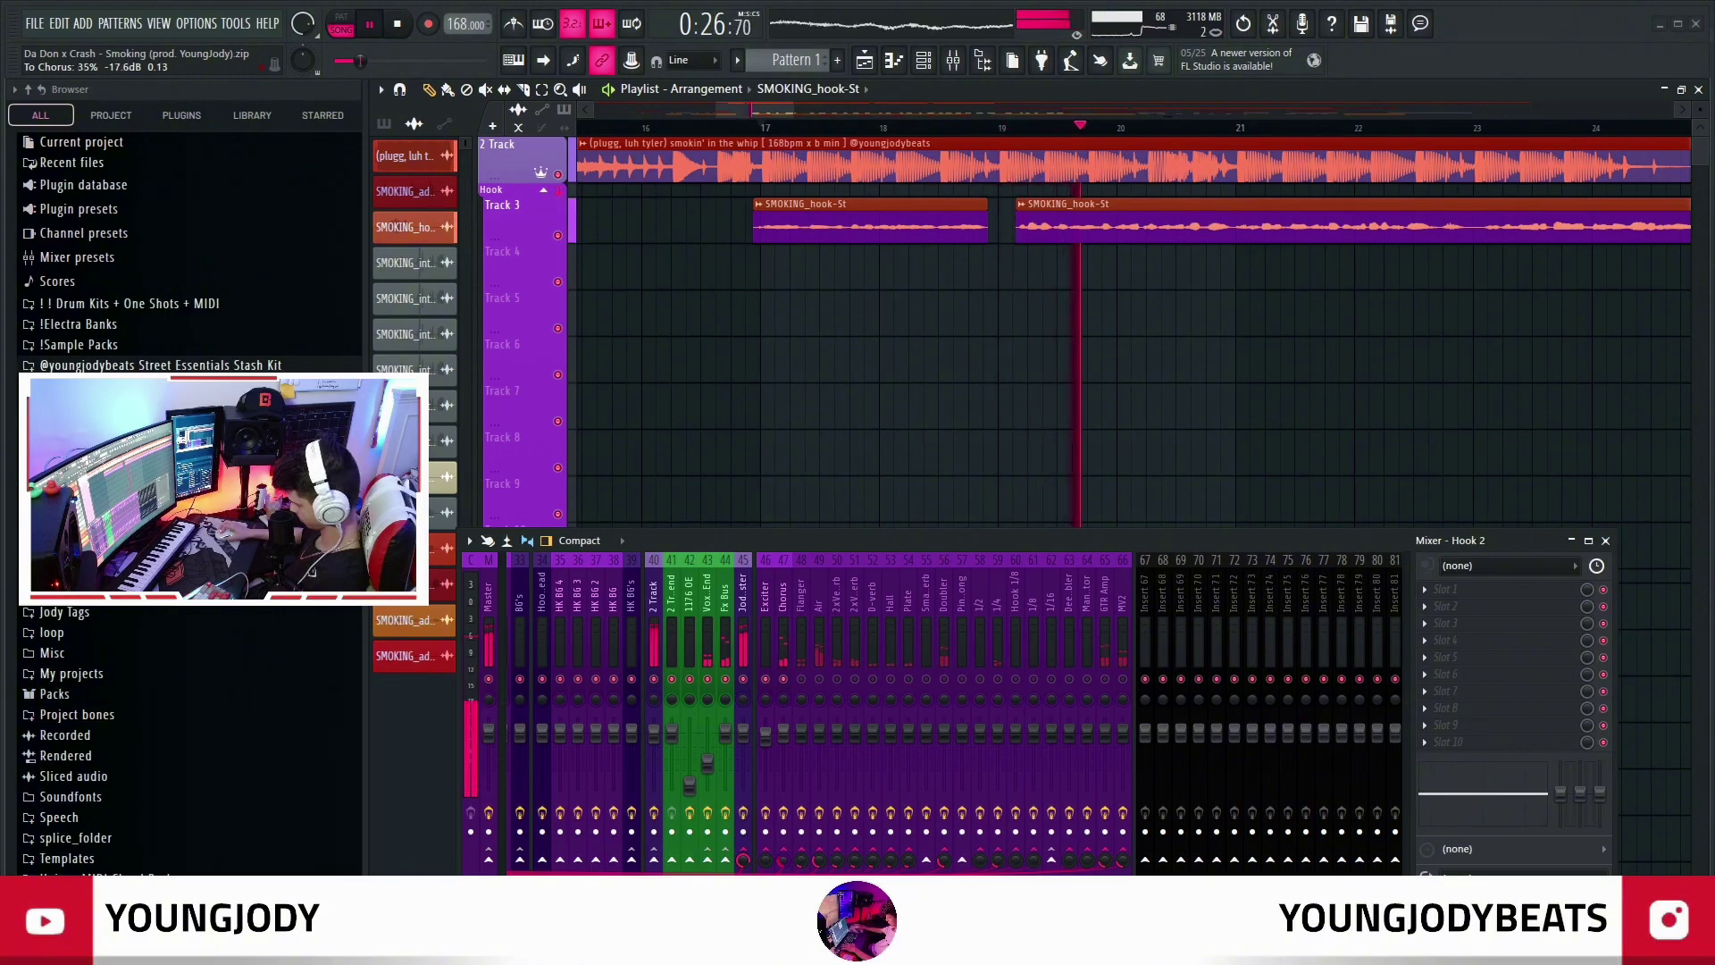
key(space)
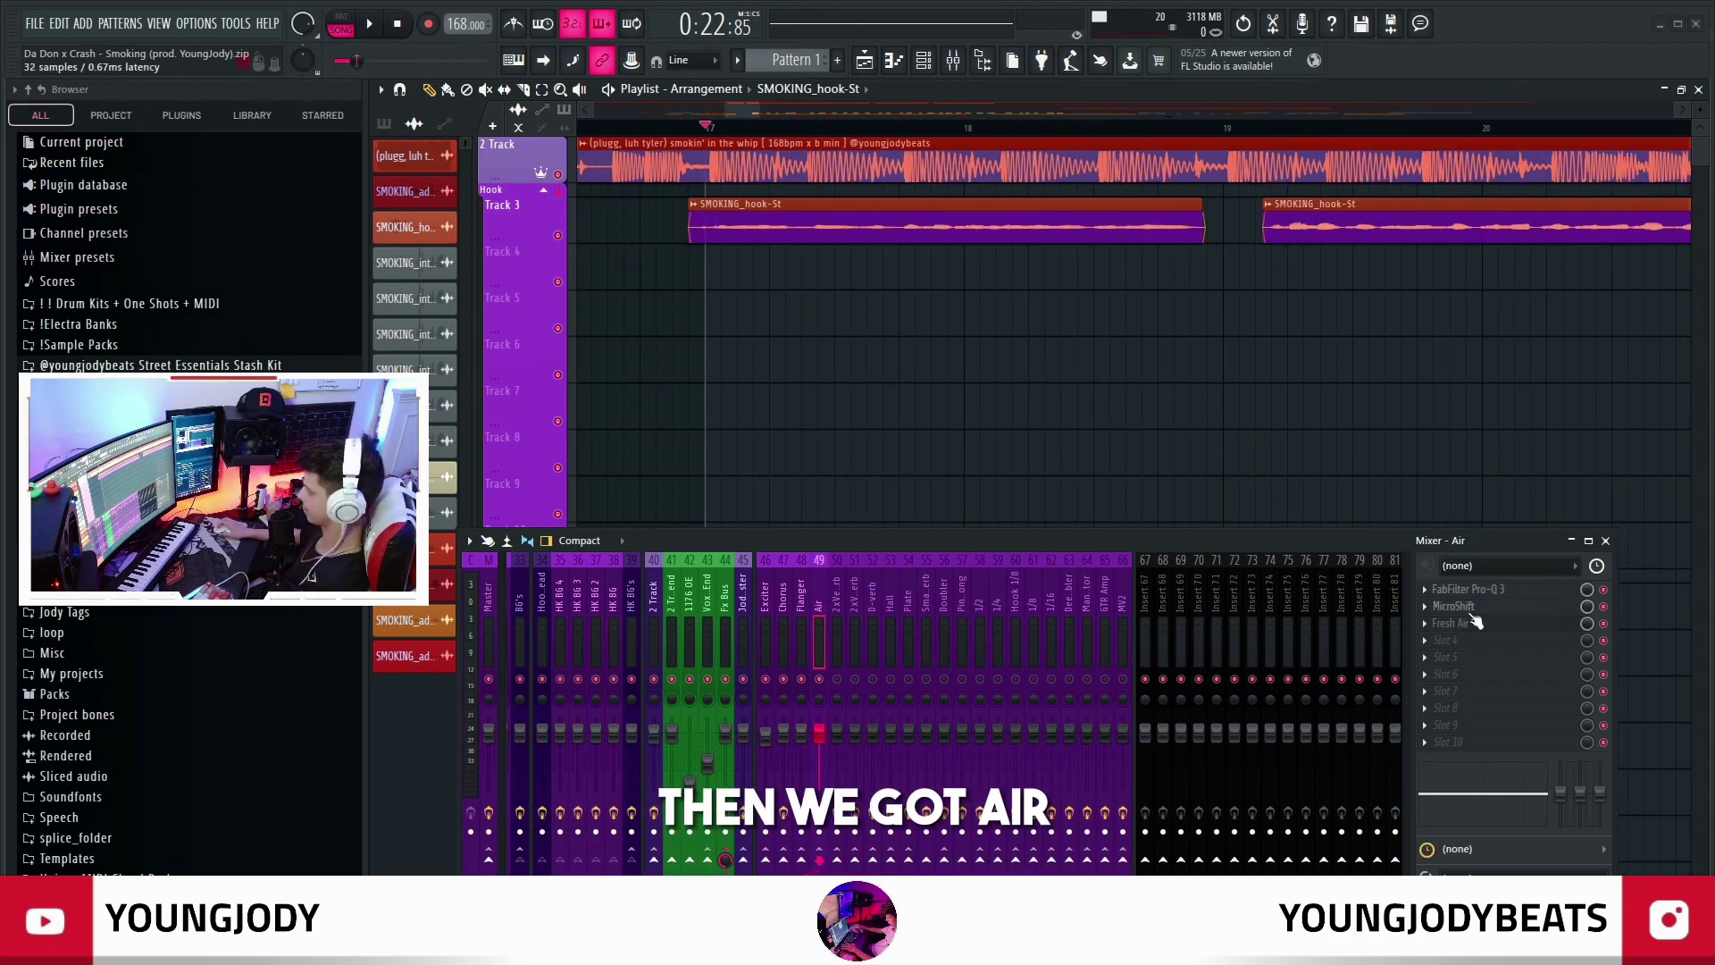
Open MicroShift and Fresh Air from the Air track to view their settings, then close both plugin windows
click(1463, 607)
click(1501, 690)
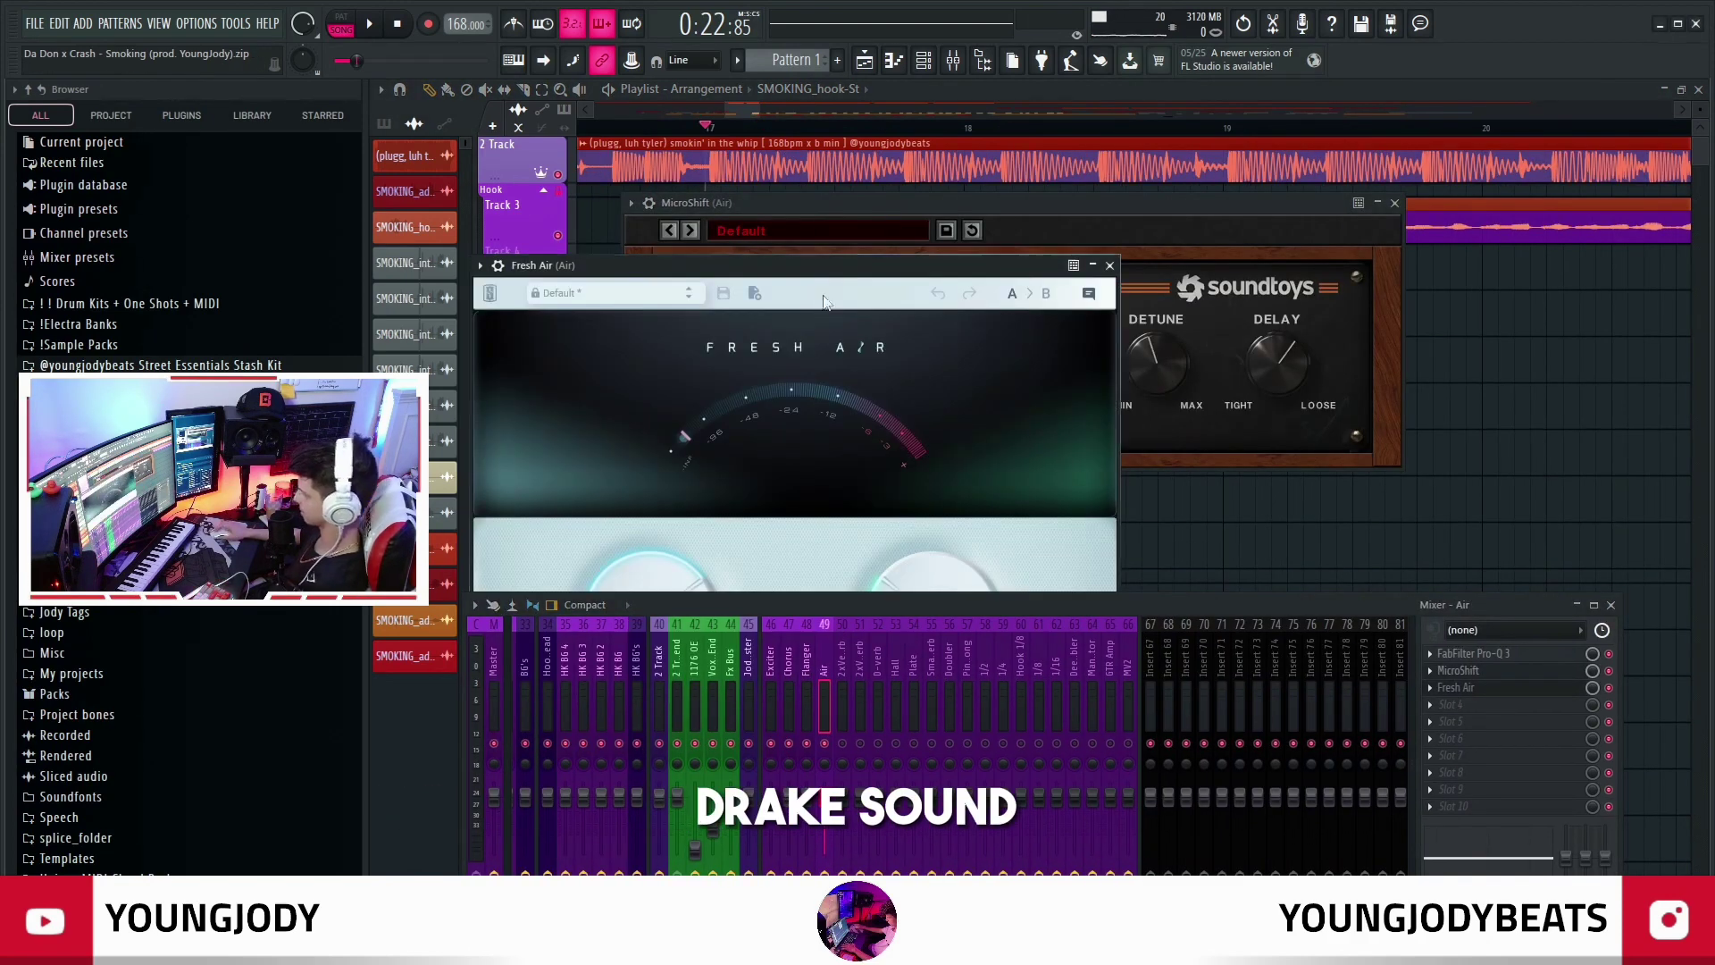
drag(824, 302, 1069, 189)
click(1356, 154)
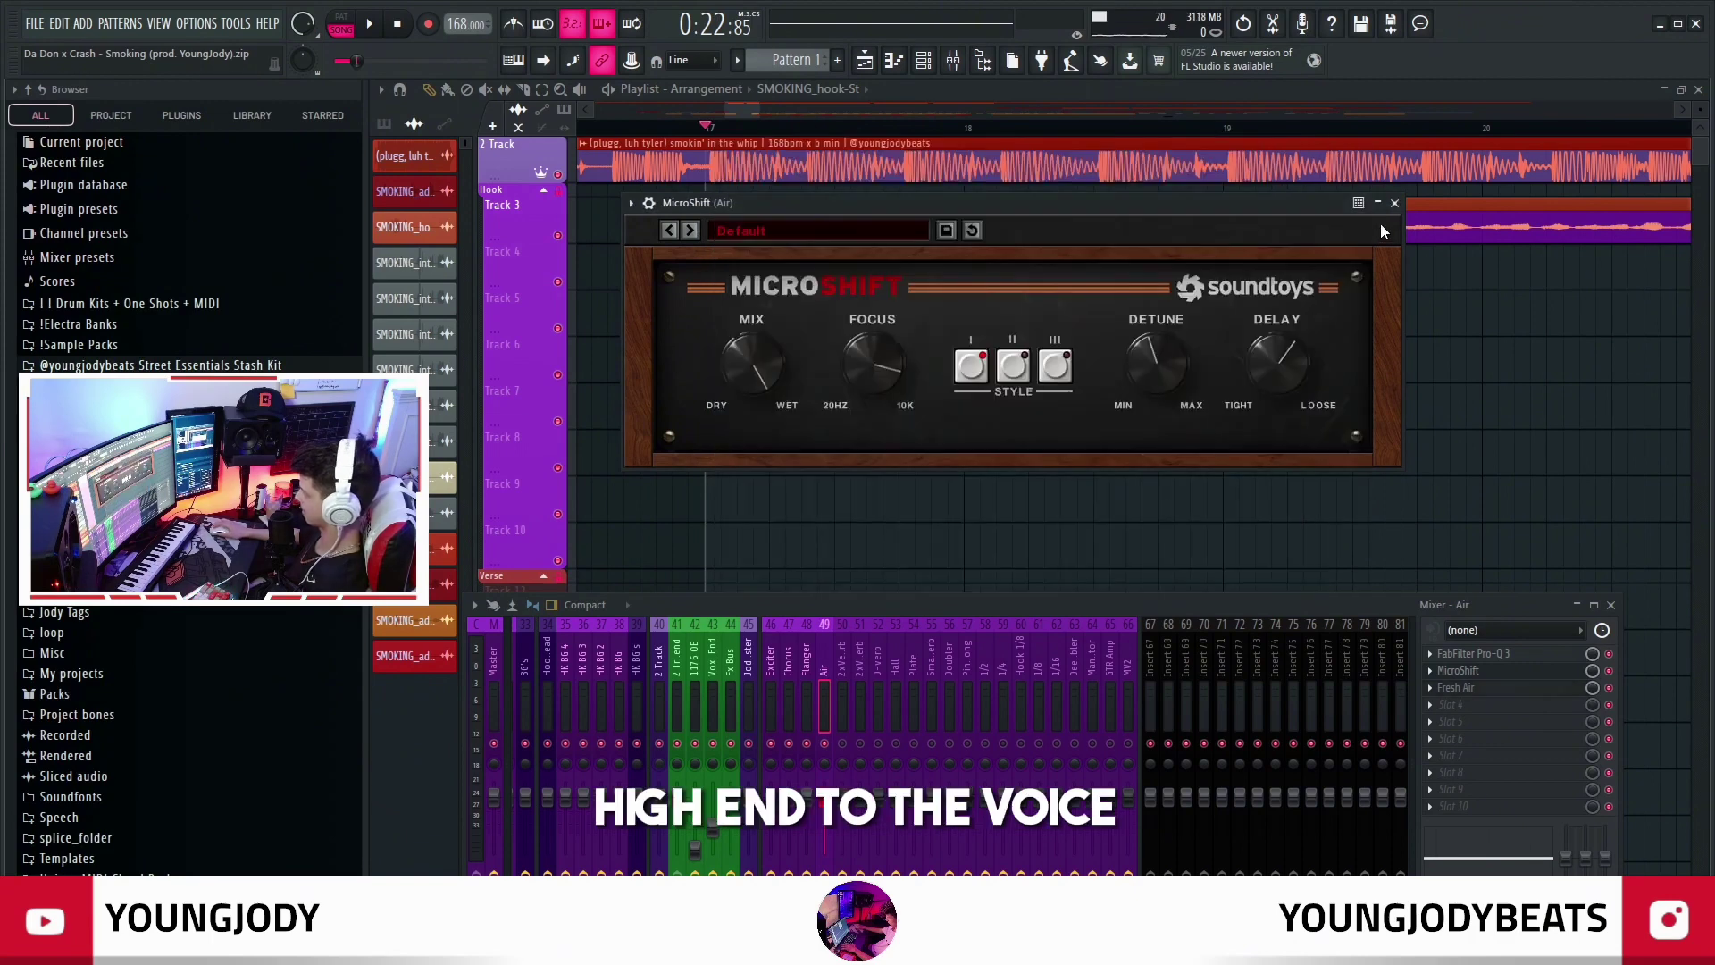
click(1395, 202)
Play the hook to compare it with the Air send muted and enabled
scroll(1027, 402, left, 2)
scroll(1058, 540, right, 2)
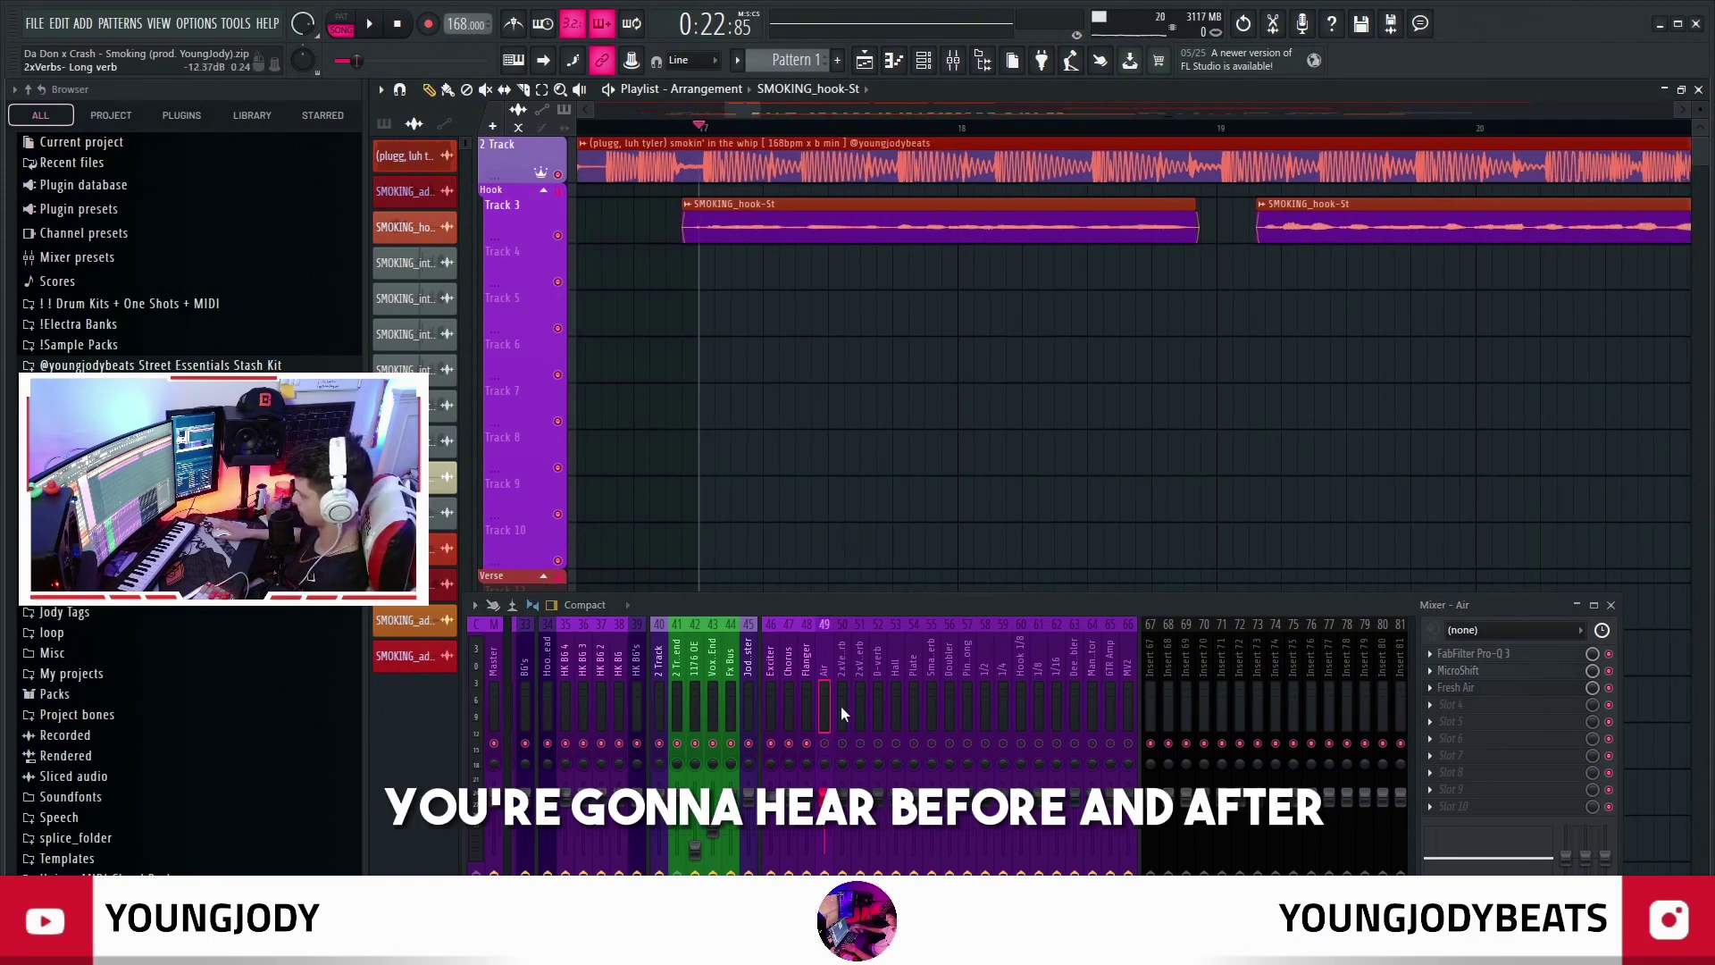
key(space)
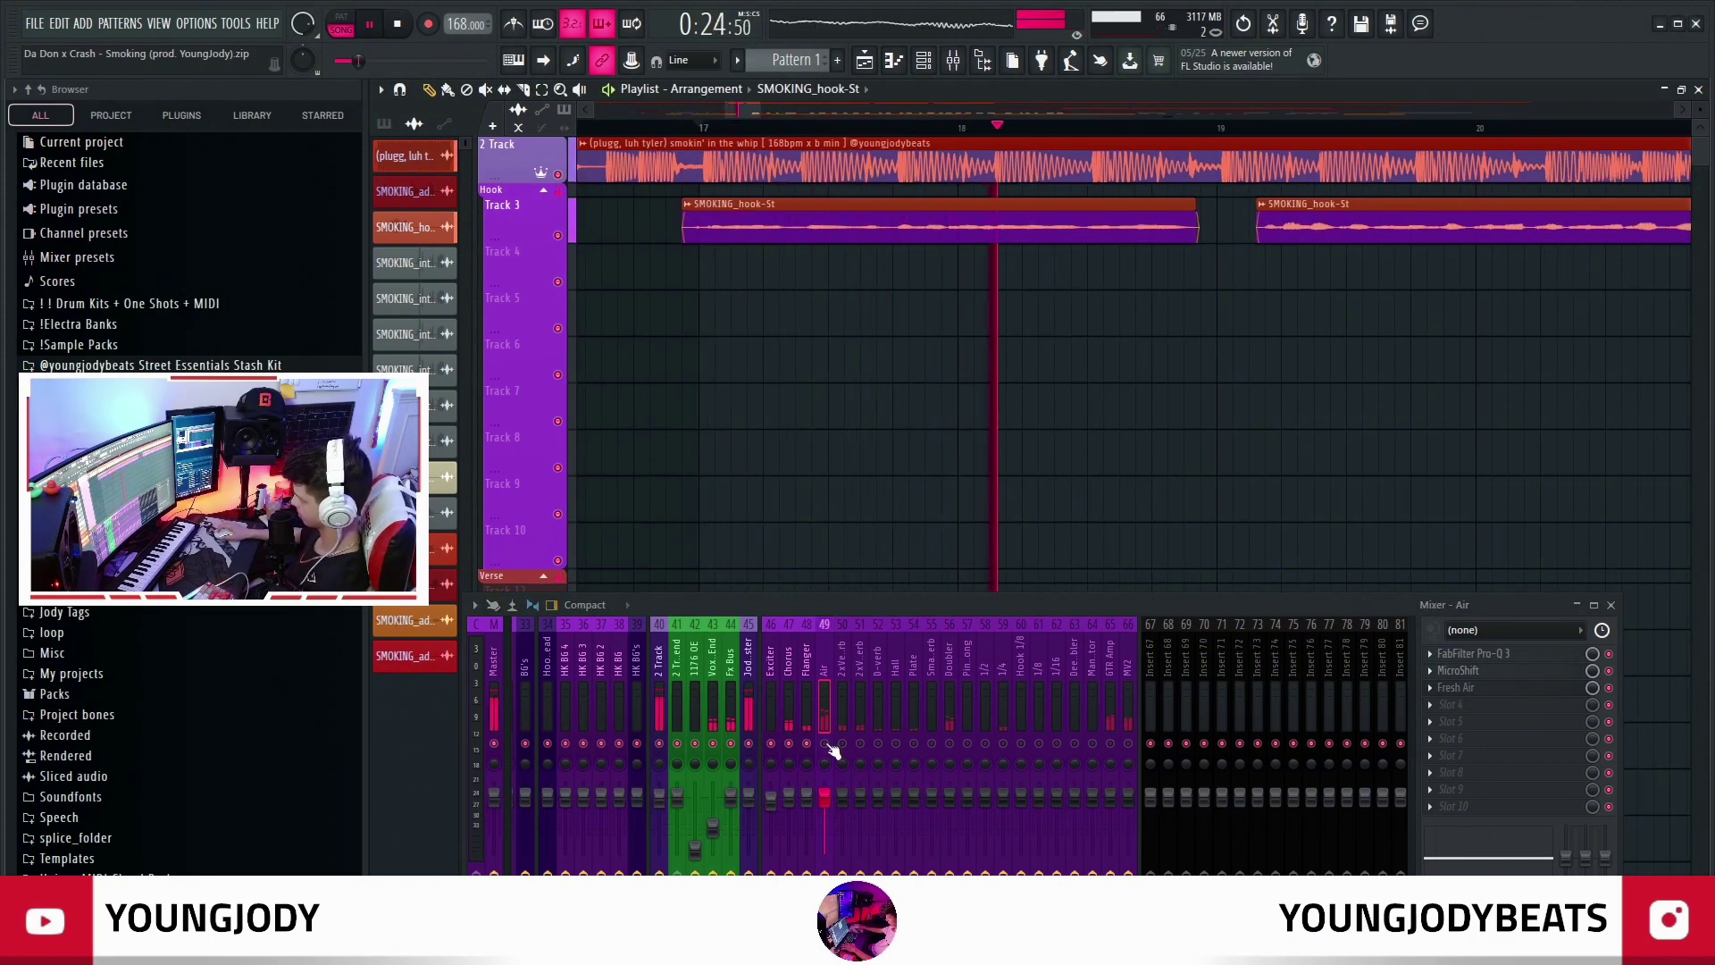
key(space)
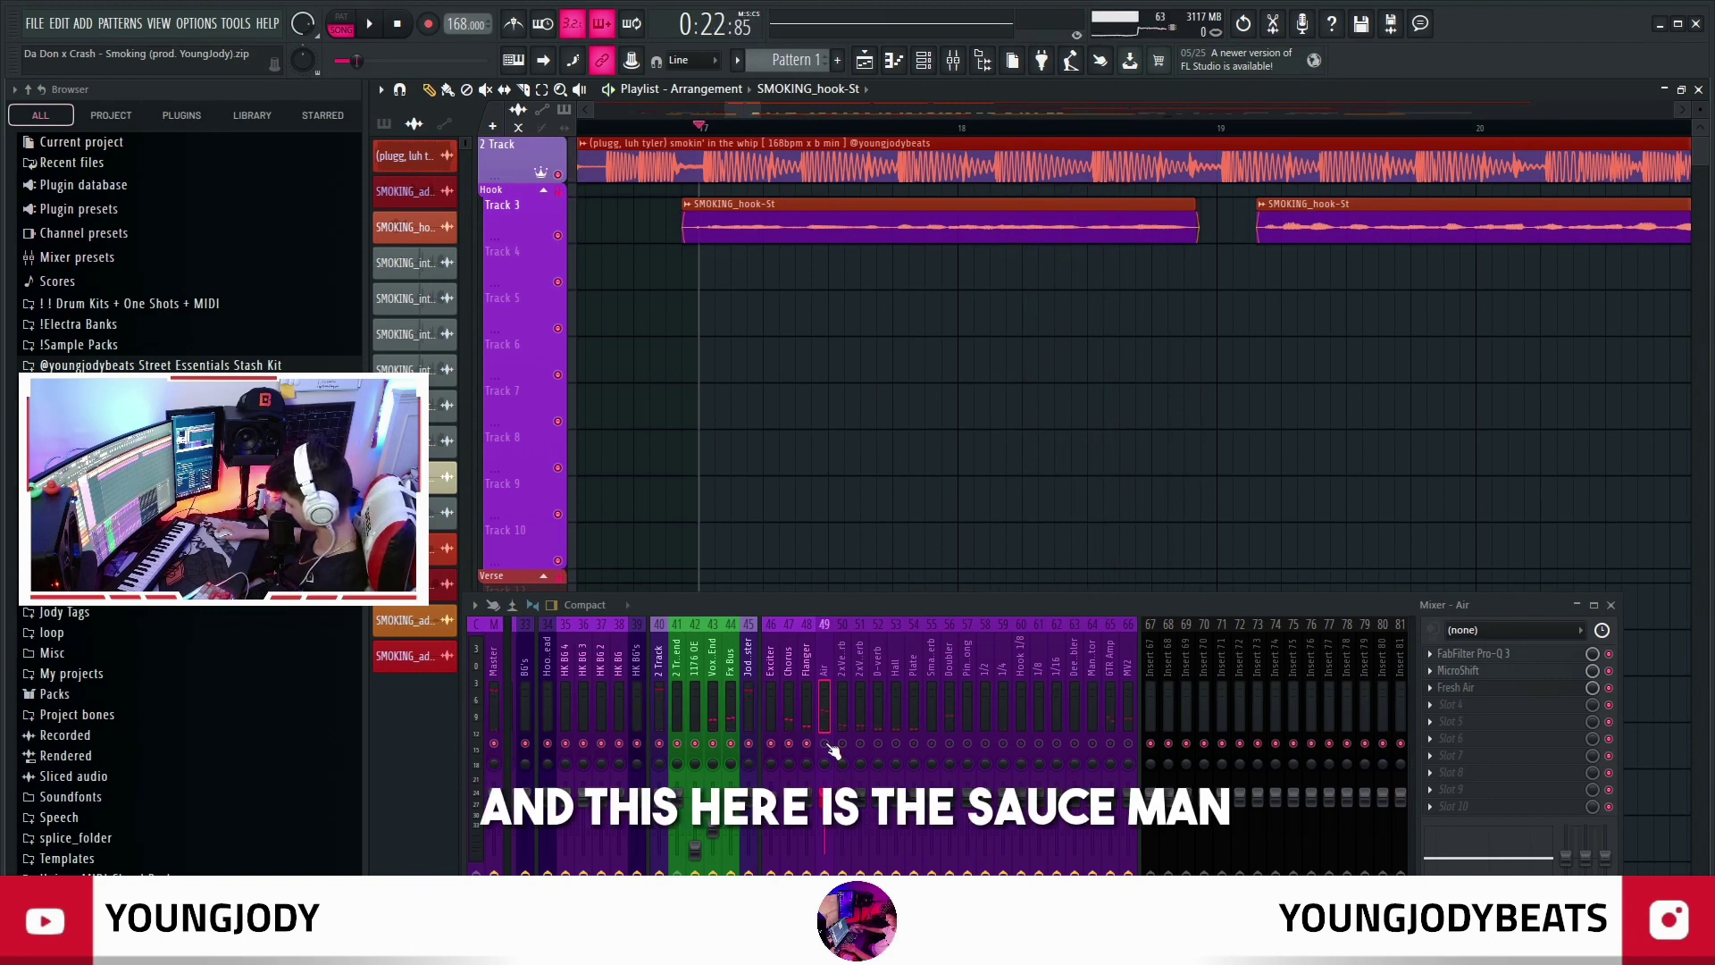
key(space)
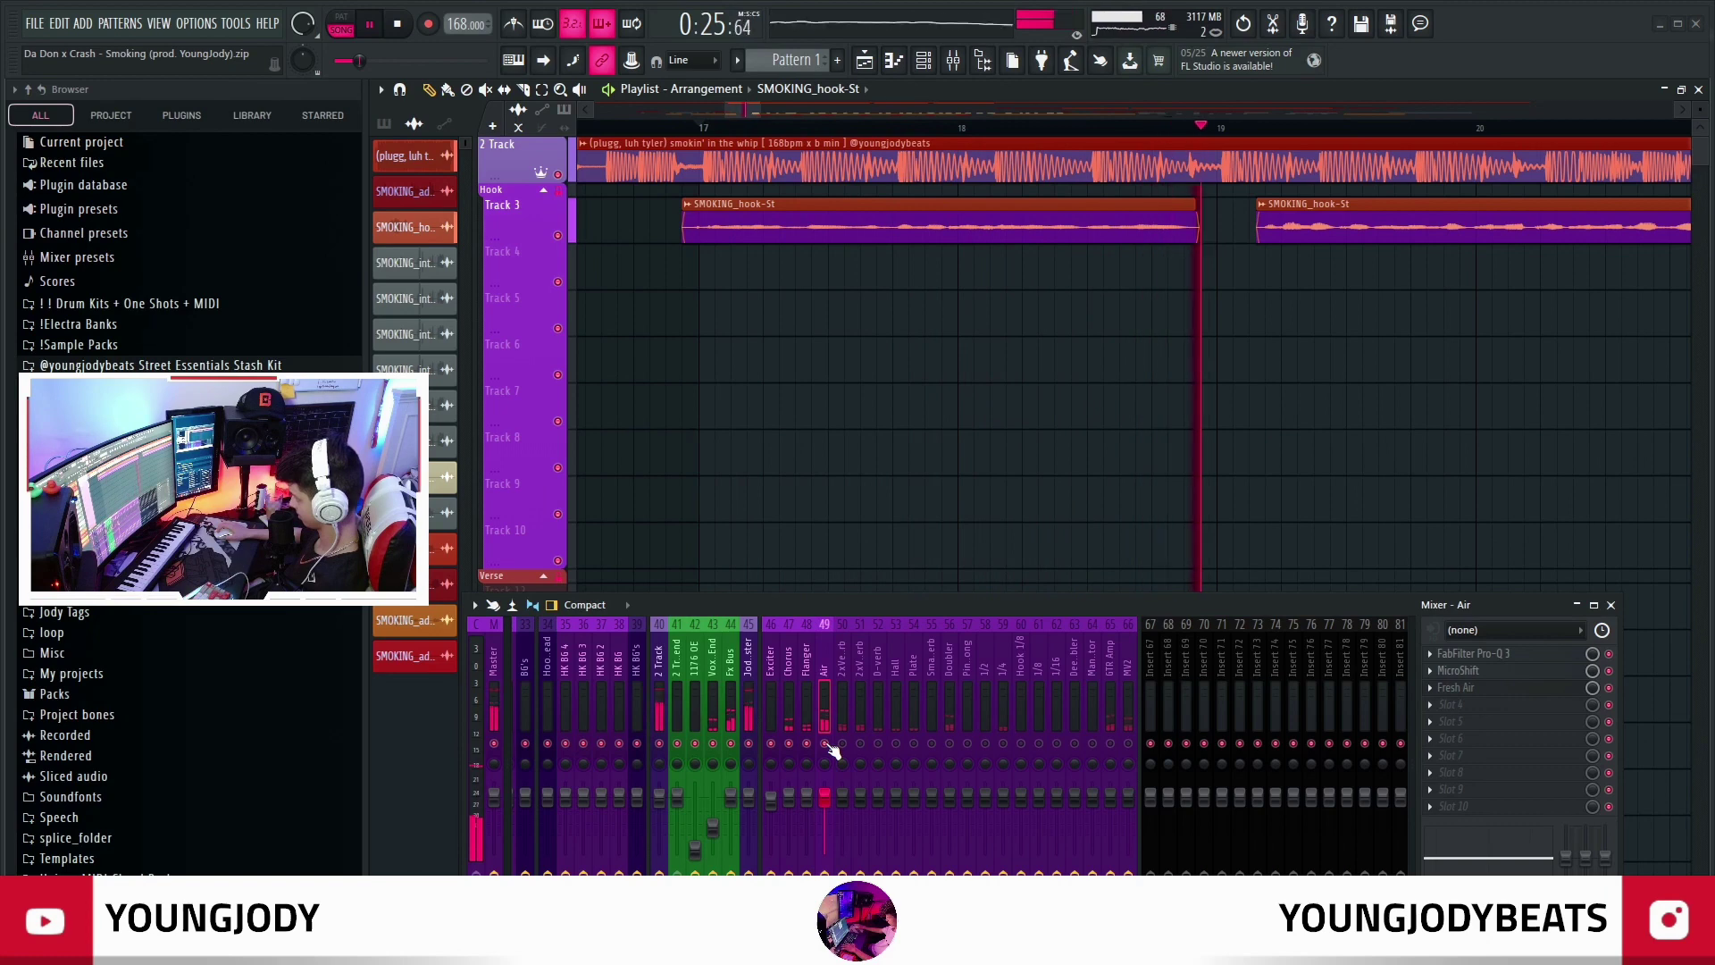
scroll(967, 559, down, 2)
scroll(965, 561, down, 2)
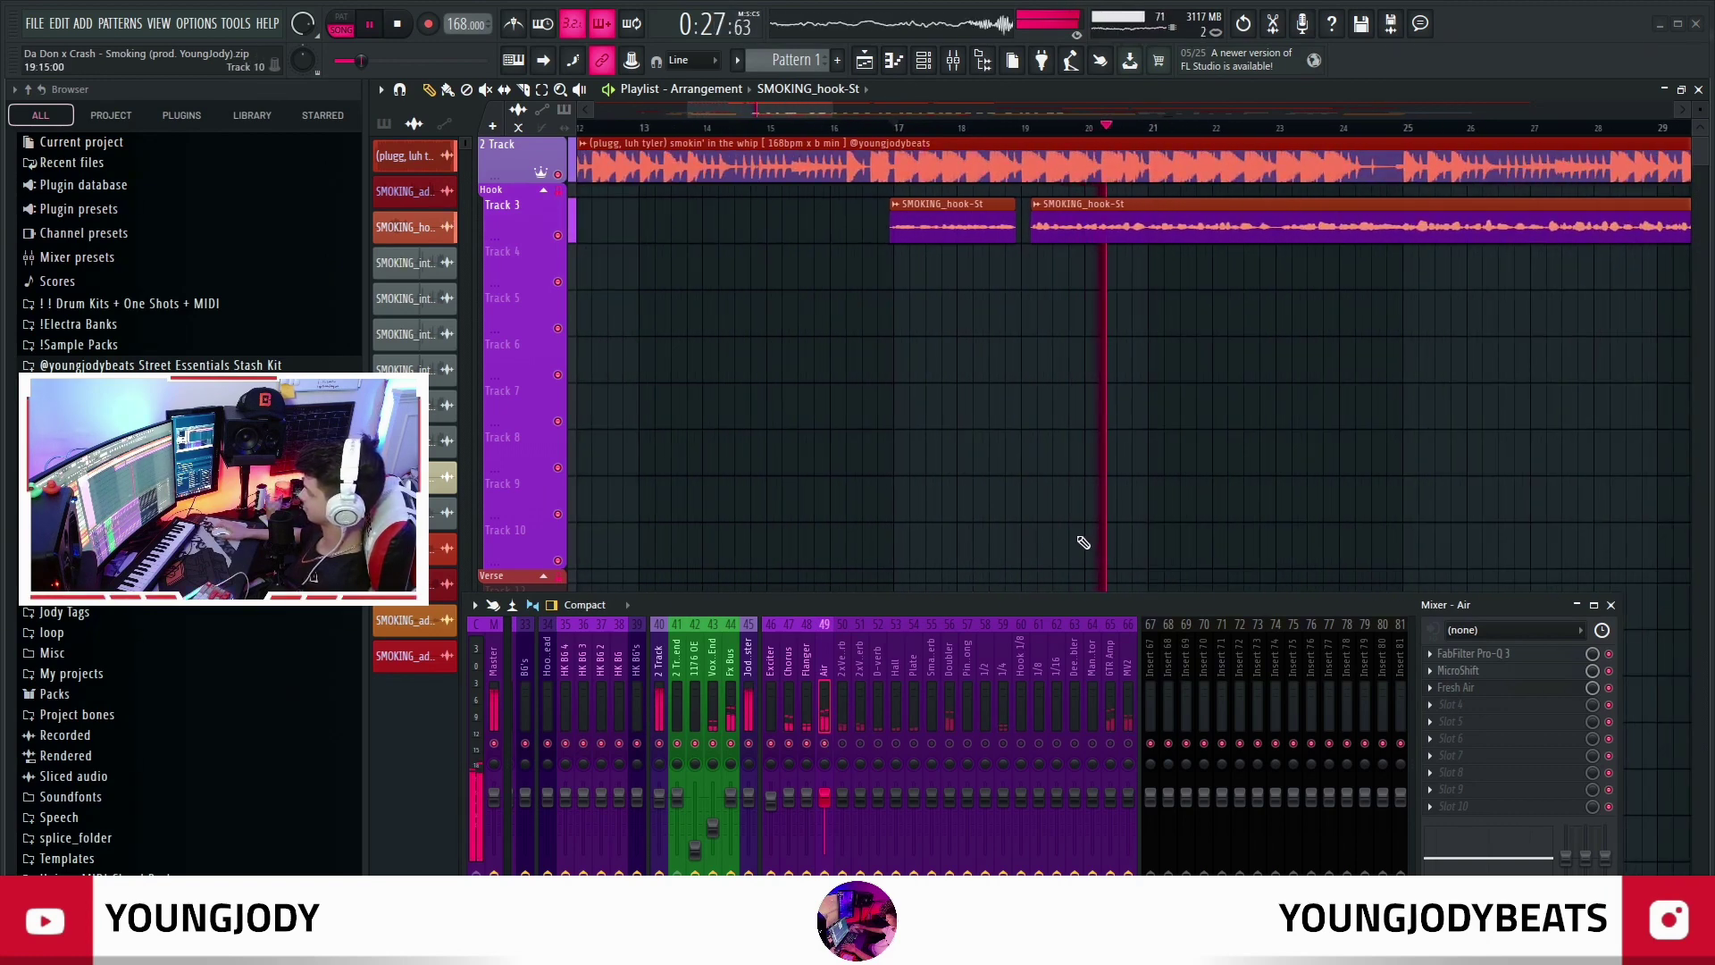
key(space)
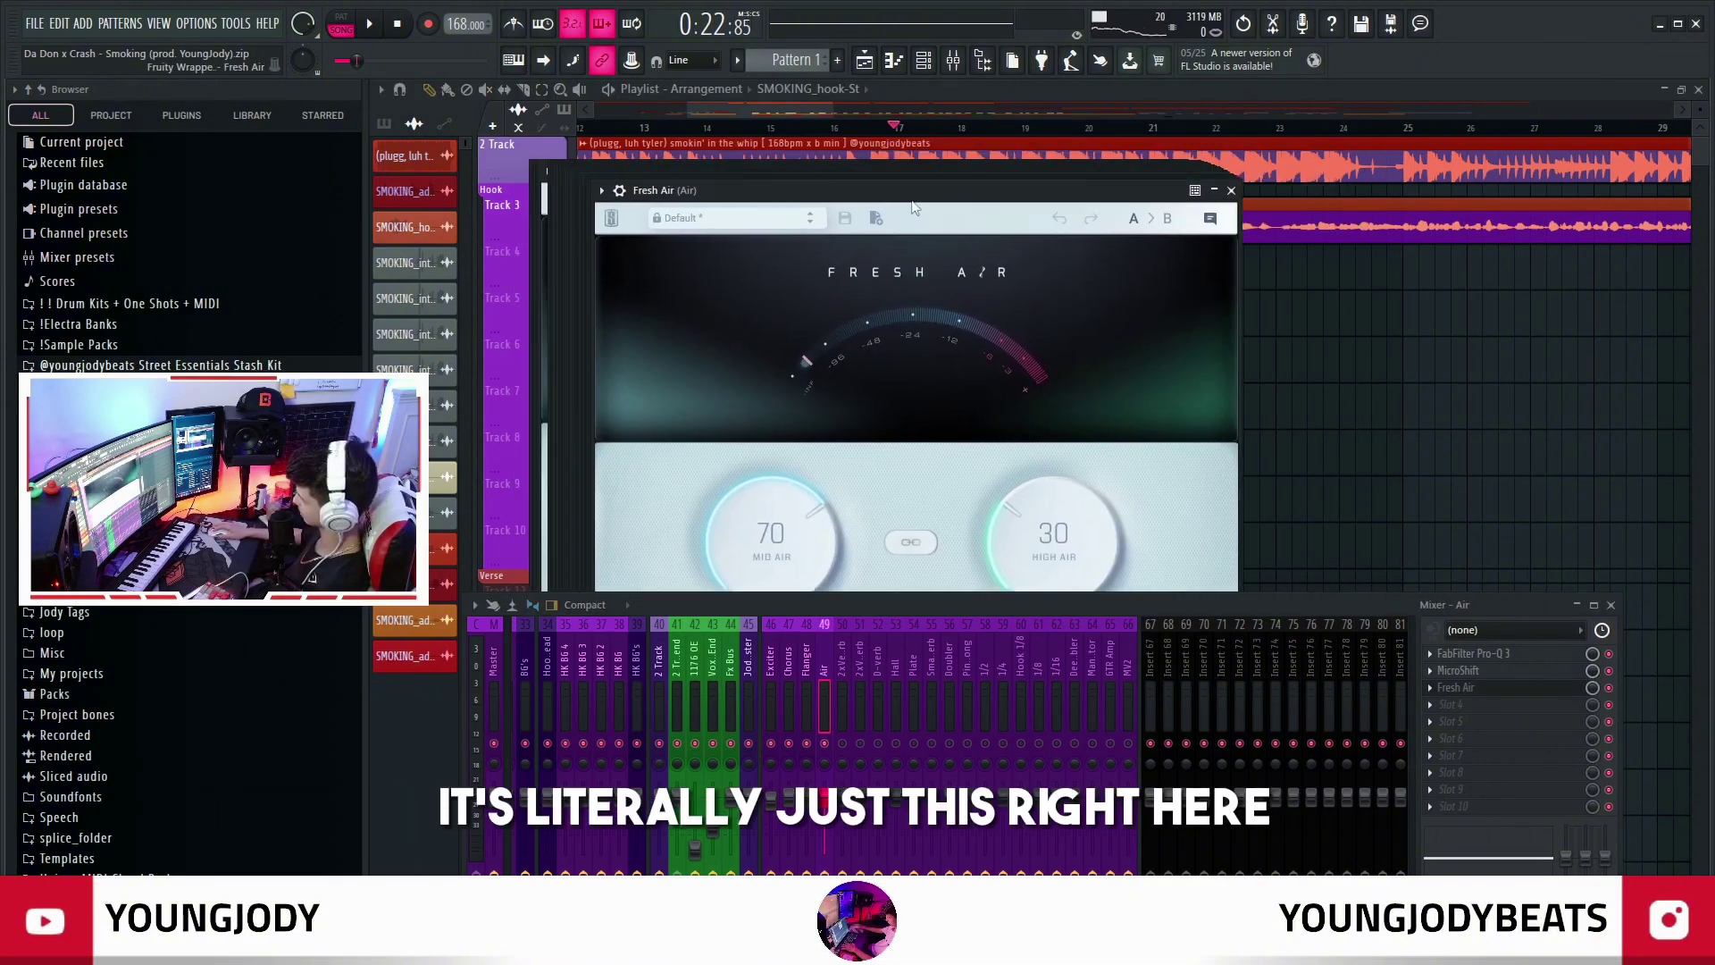
Review Fresh Air's Mid Air and High Air settings and reselect the Hook 2 mixer track
scroll(678, 645, up, 5)
scroll(678, 645, up, 6)
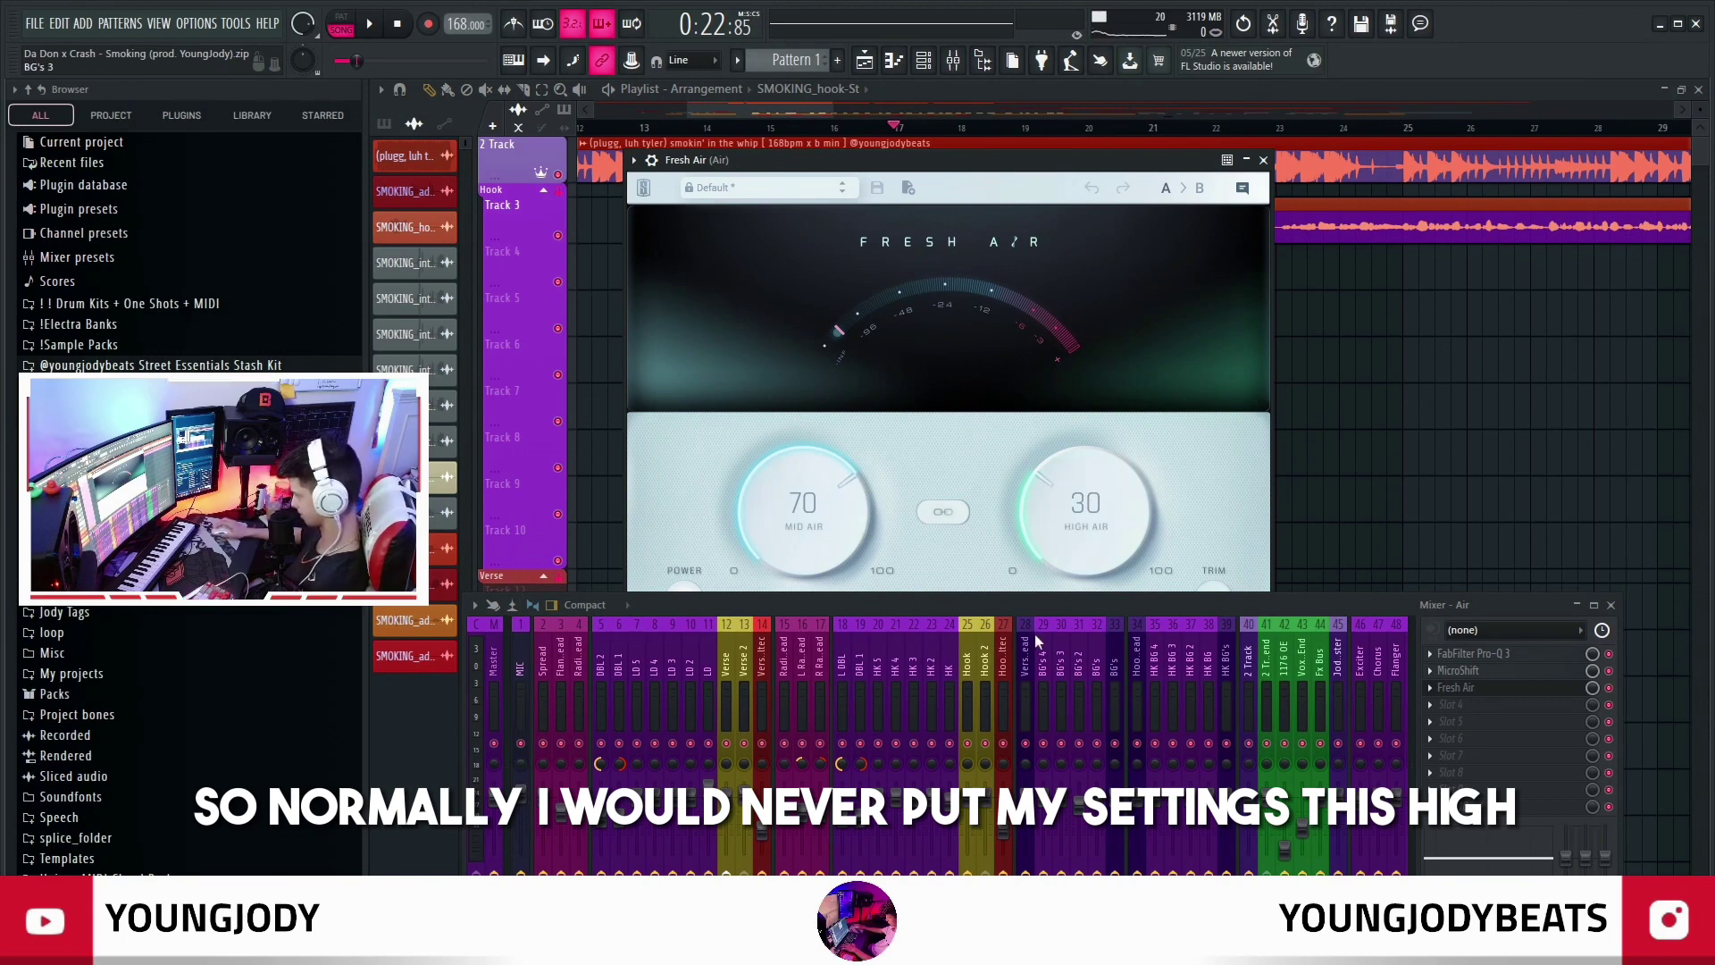
click(987, 688)
scroll(938, 670, down, 8)
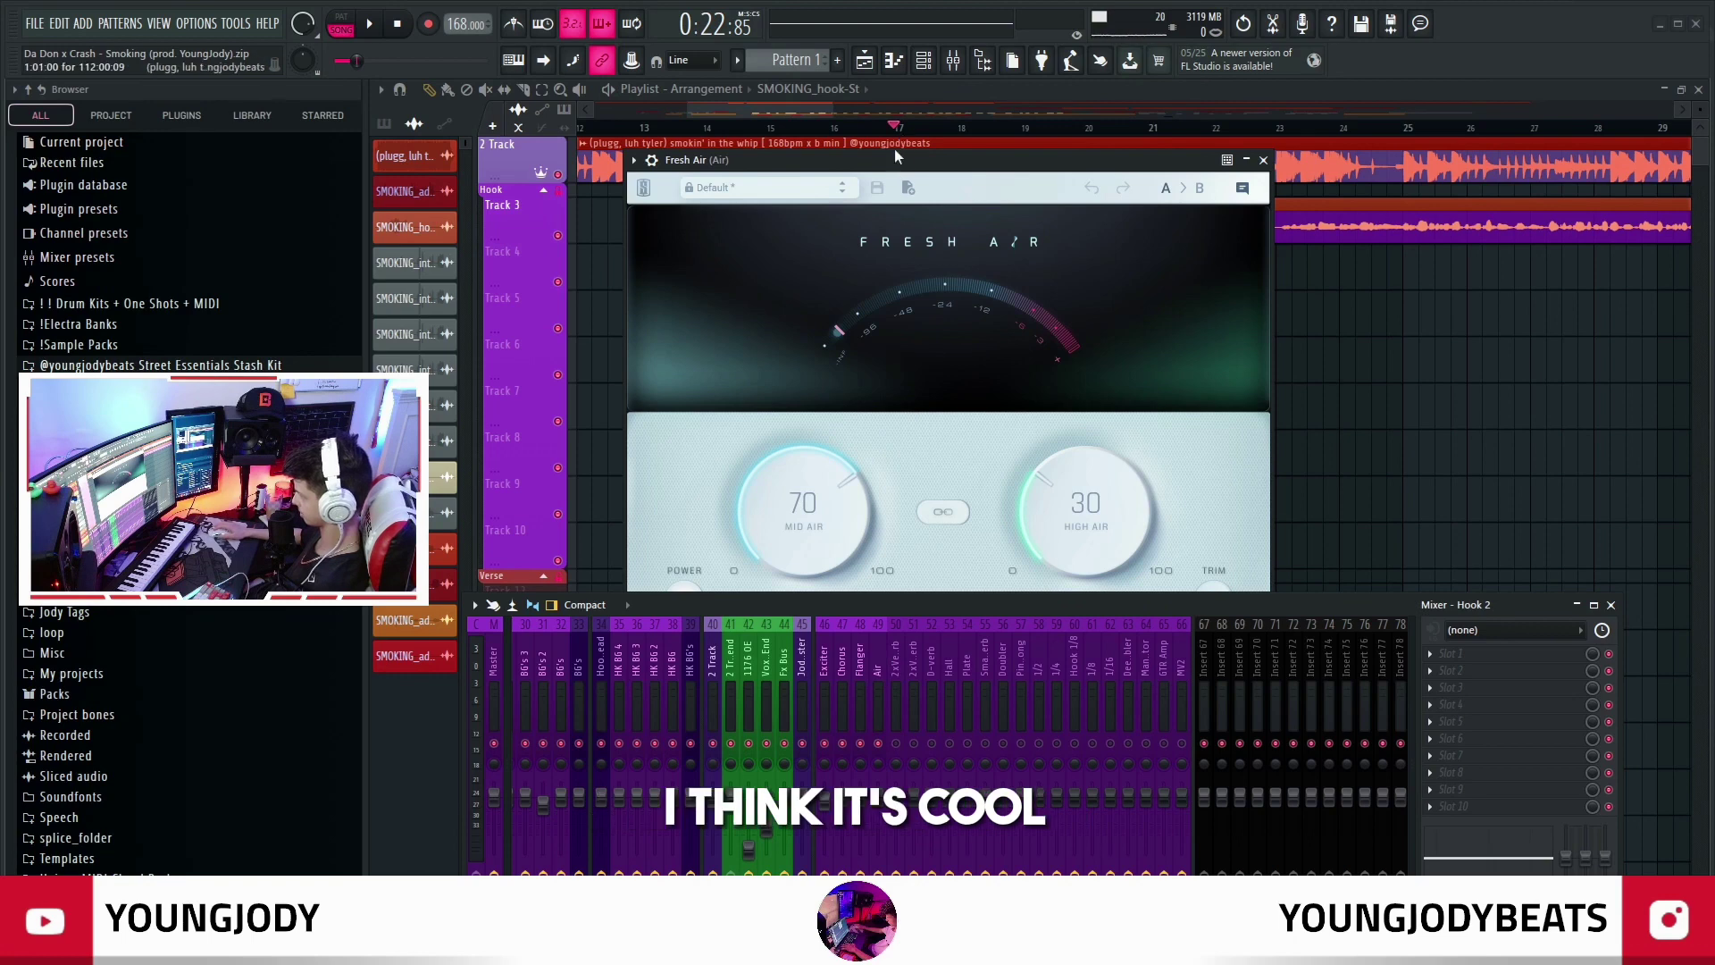
drag(893, 153, 1004, 148)
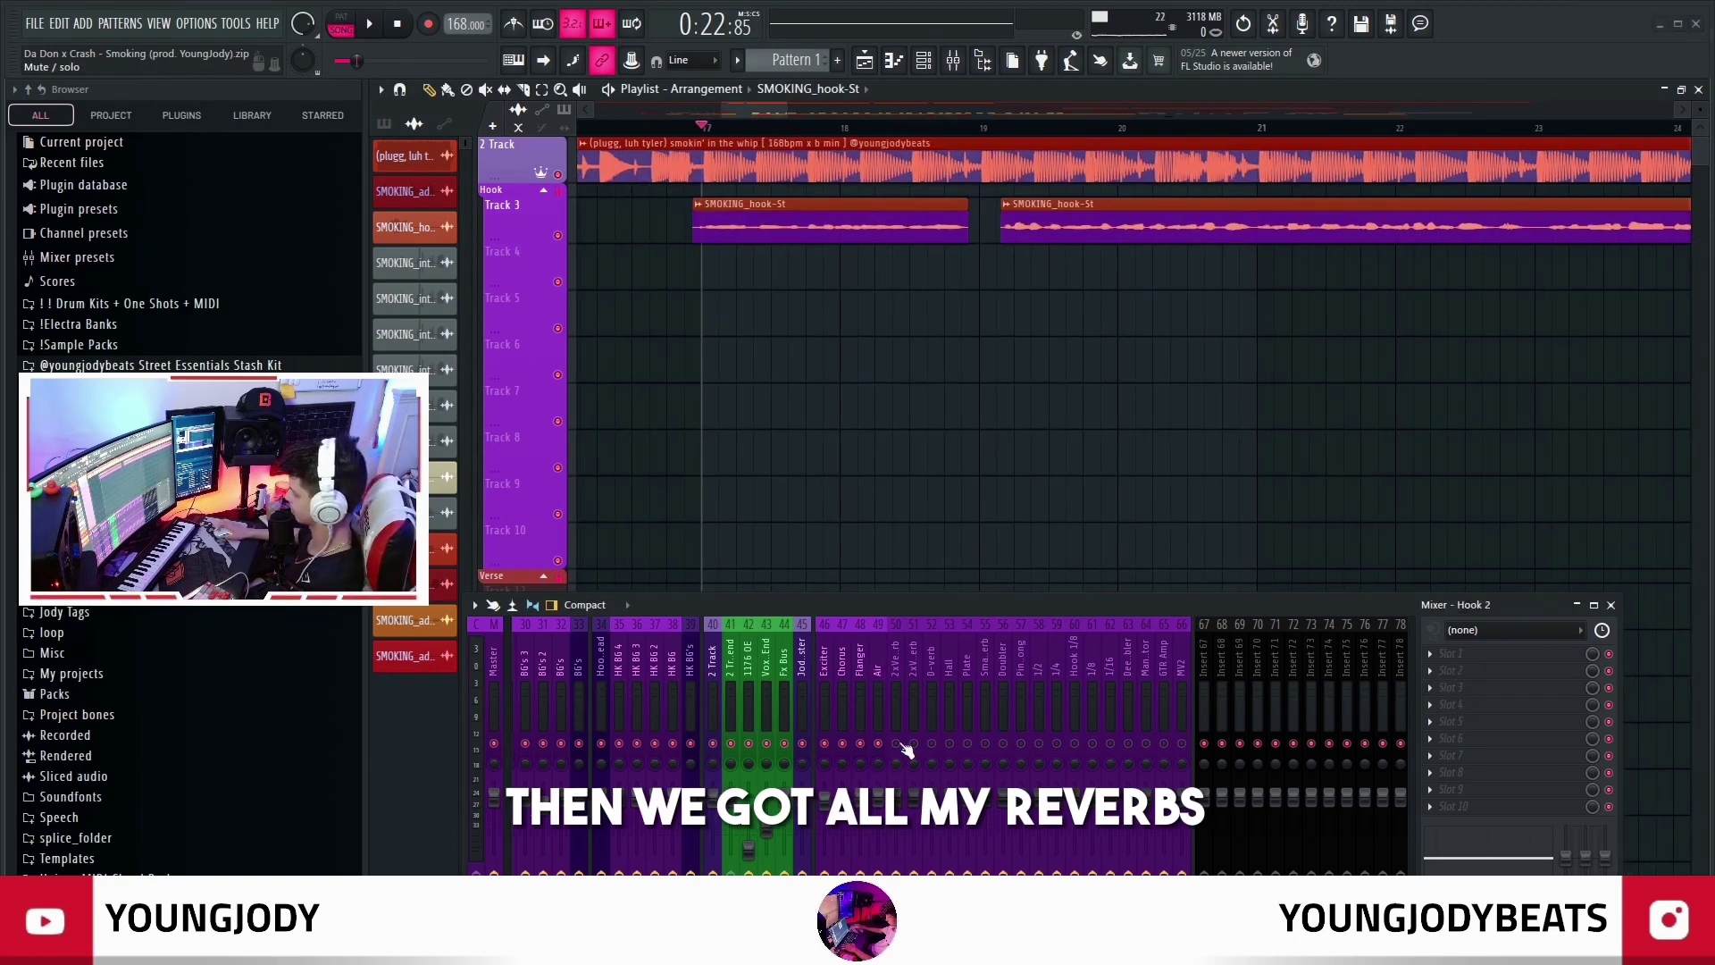
Enable the five reverb sends, including D-verb, Hall and Plate, and play the hook to compare before and after
click(897, 744)
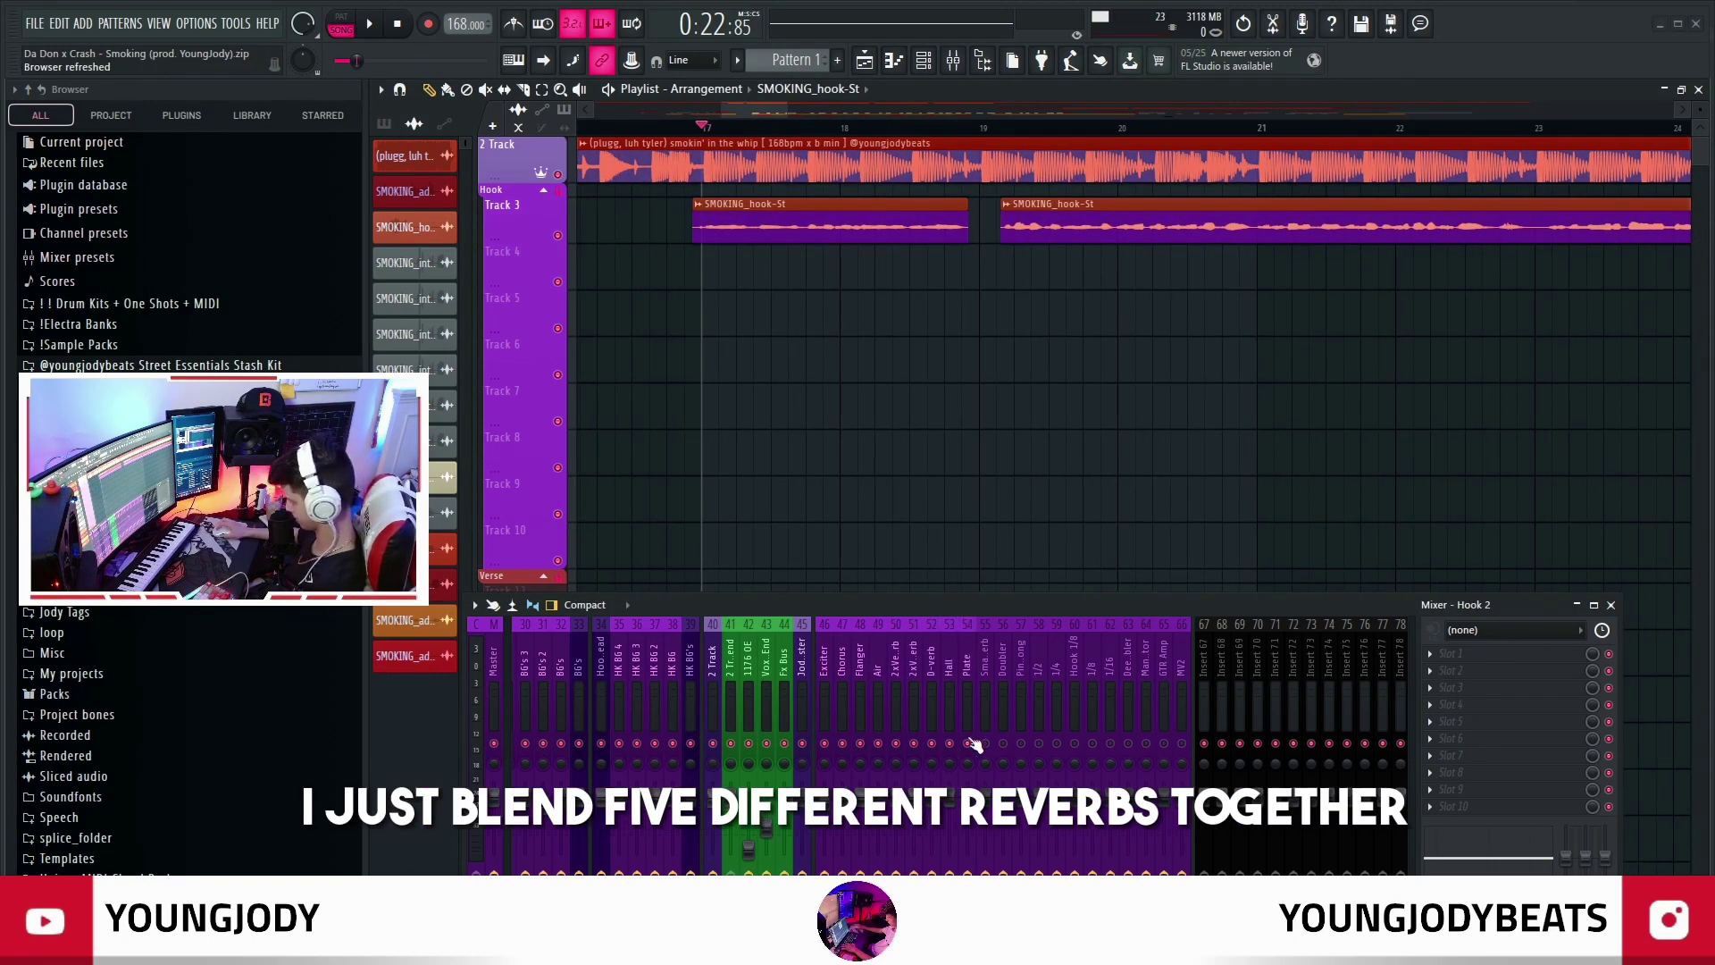
scroll(858, 304, up, 2)
key(space)
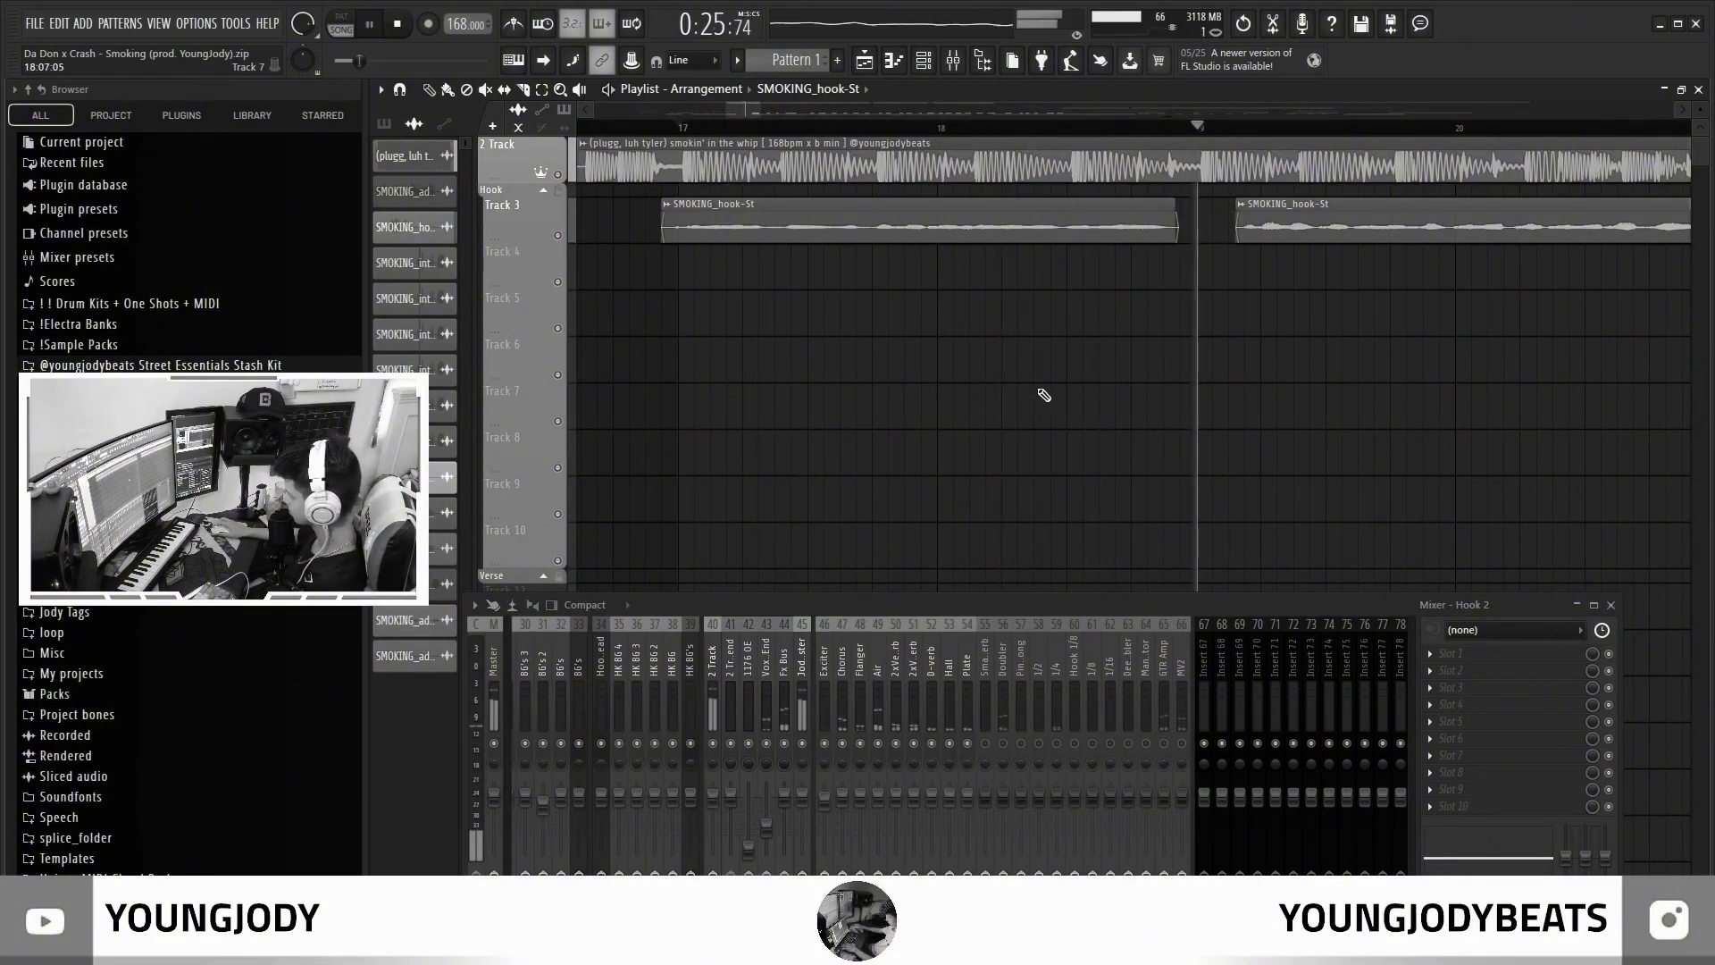
scroll(1099, 398, down, 3)
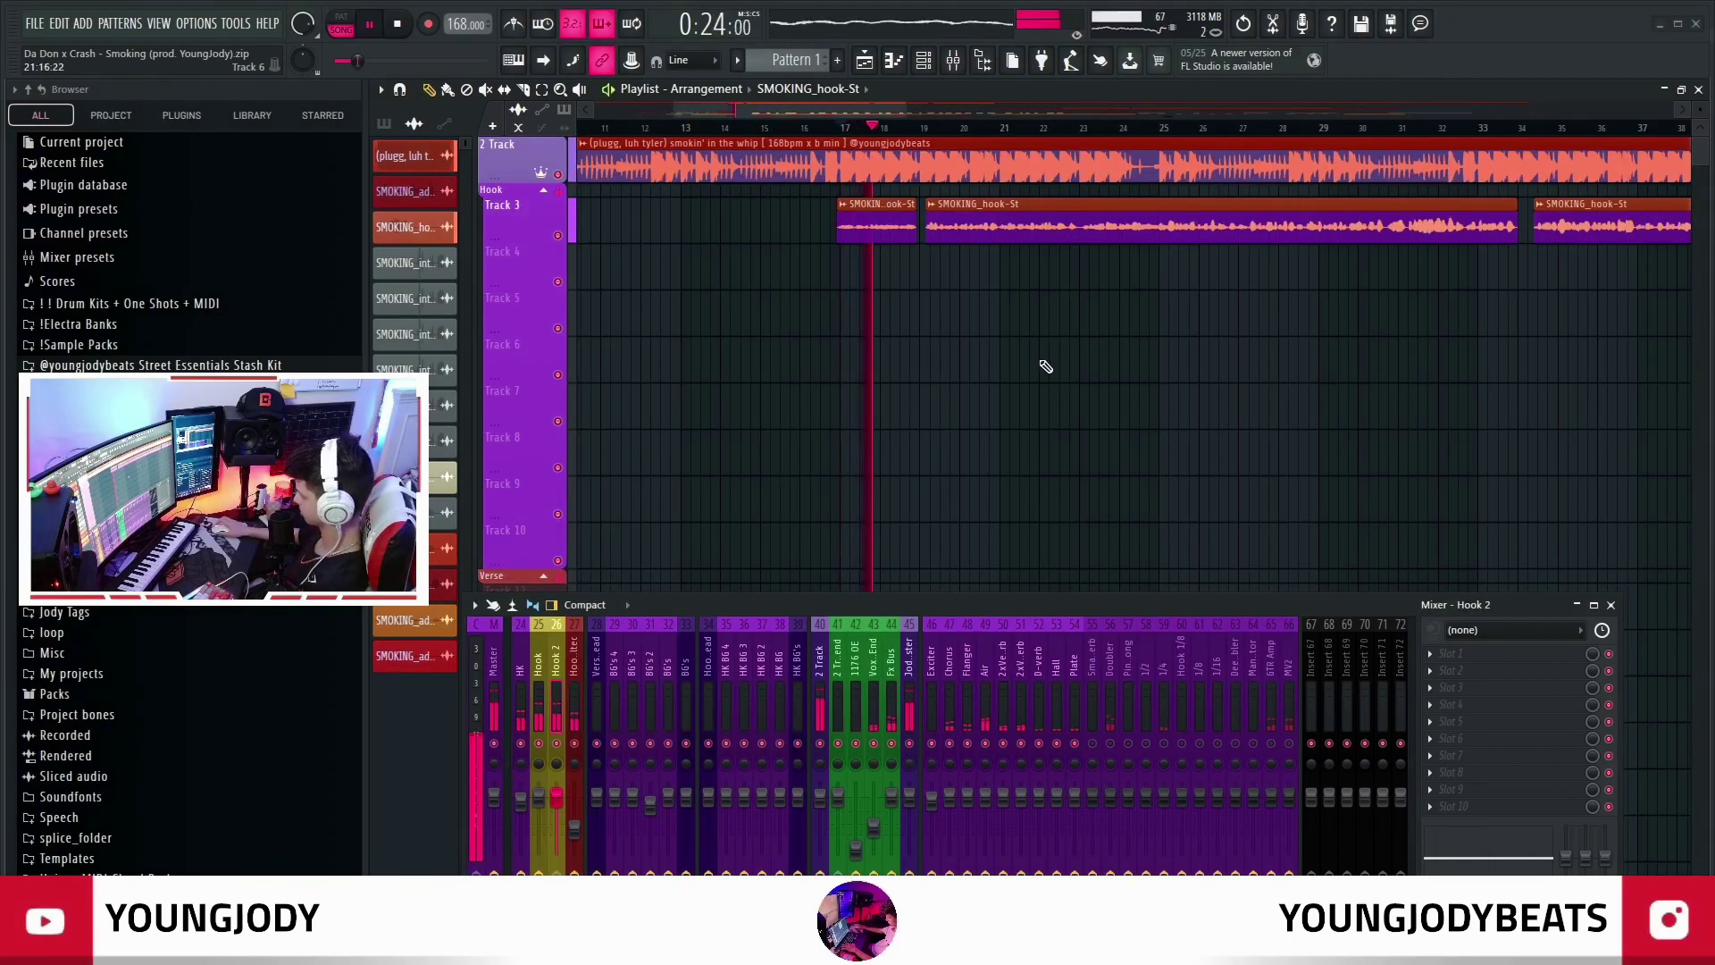
scroll(1045, 366, up, 3)
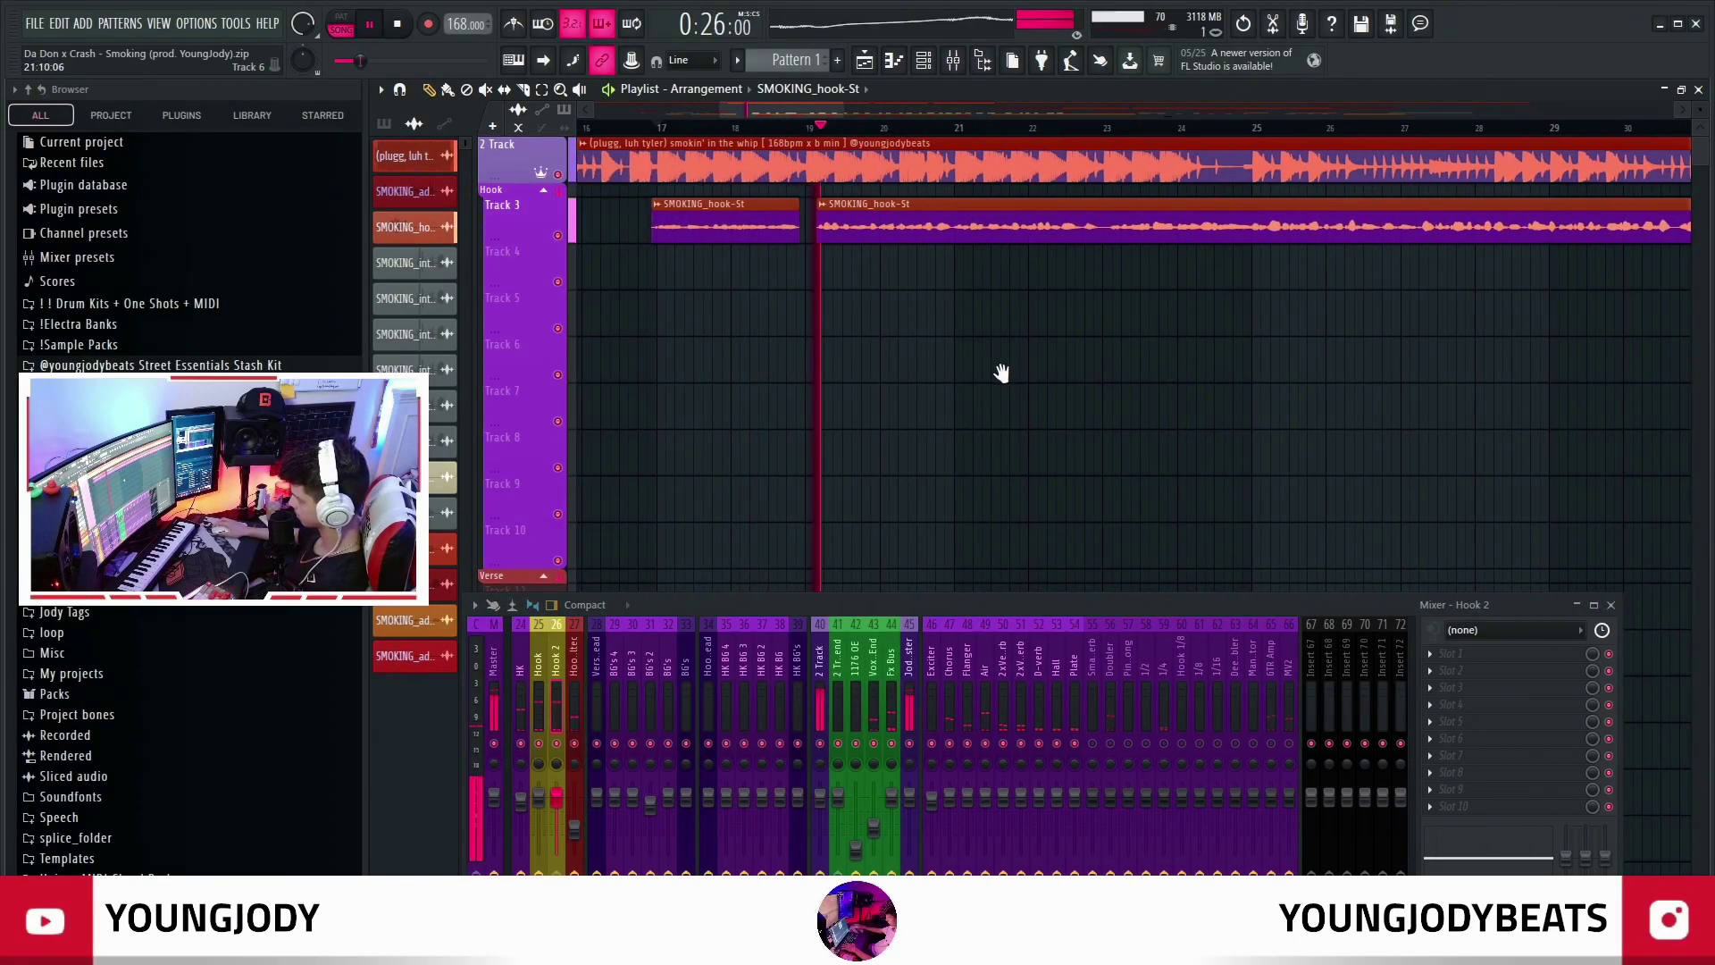
drag(1002, 373, 1018, 383)
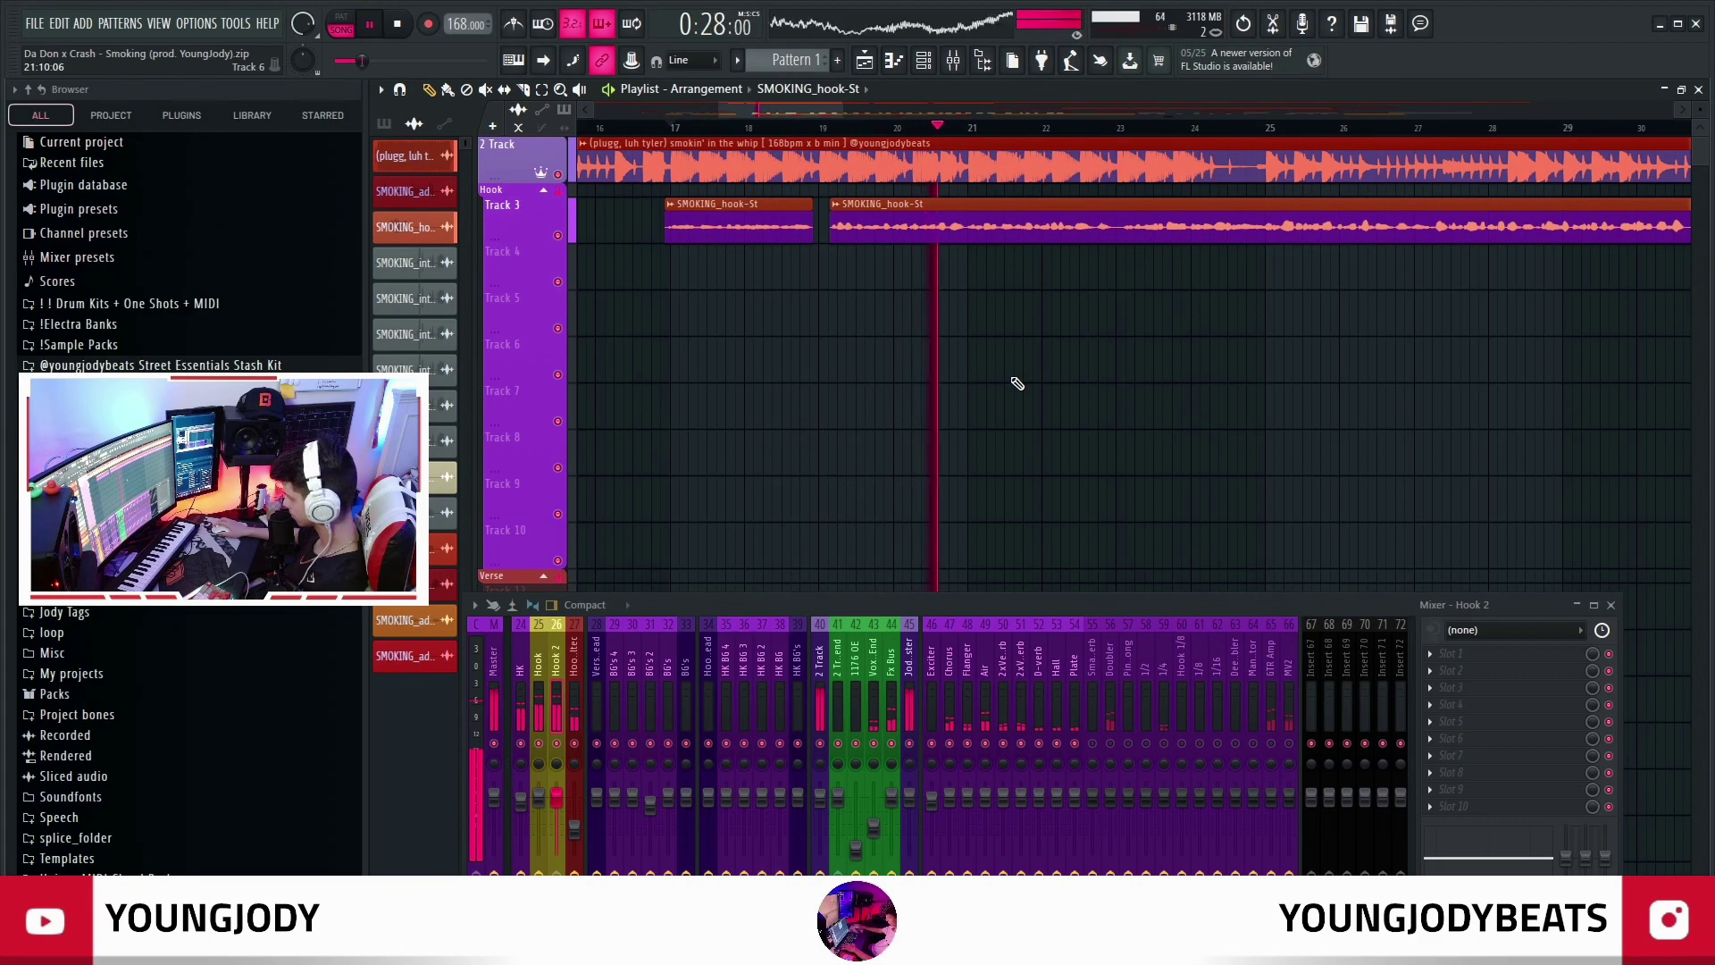
Play the hook with the Doubler send enabled to audition the doubling effect
scroll(854, 399, up, 4)
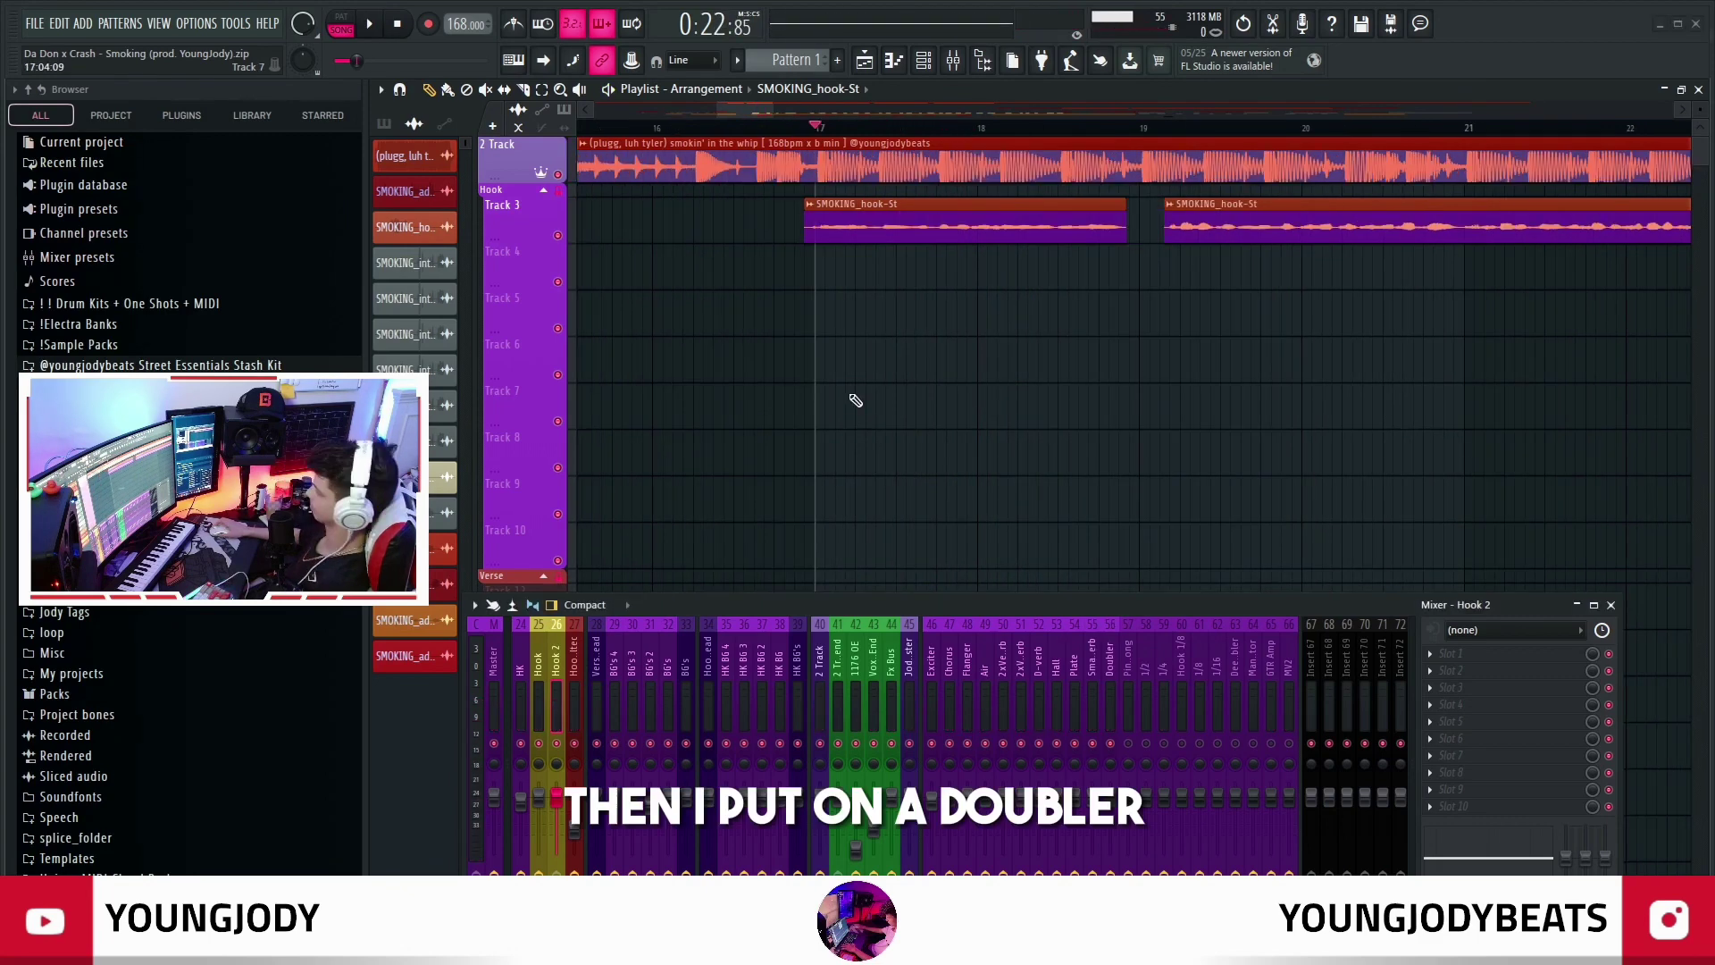
key(space)
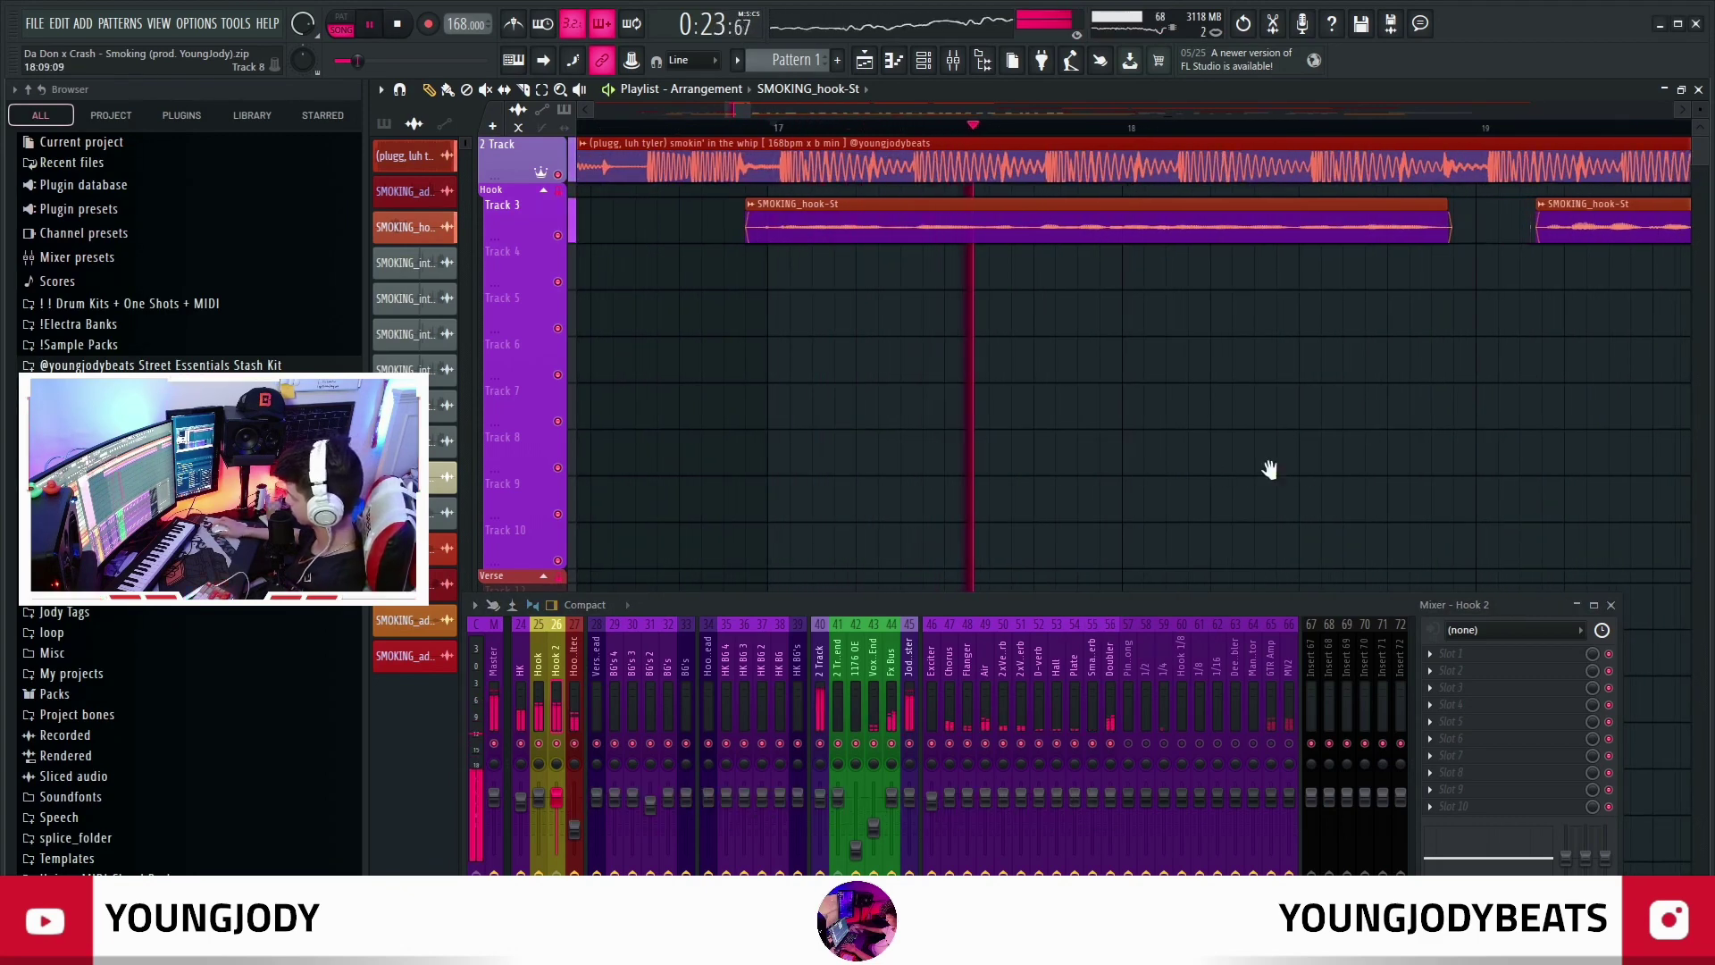
scroll(983, 465, down, 4)
key(space)
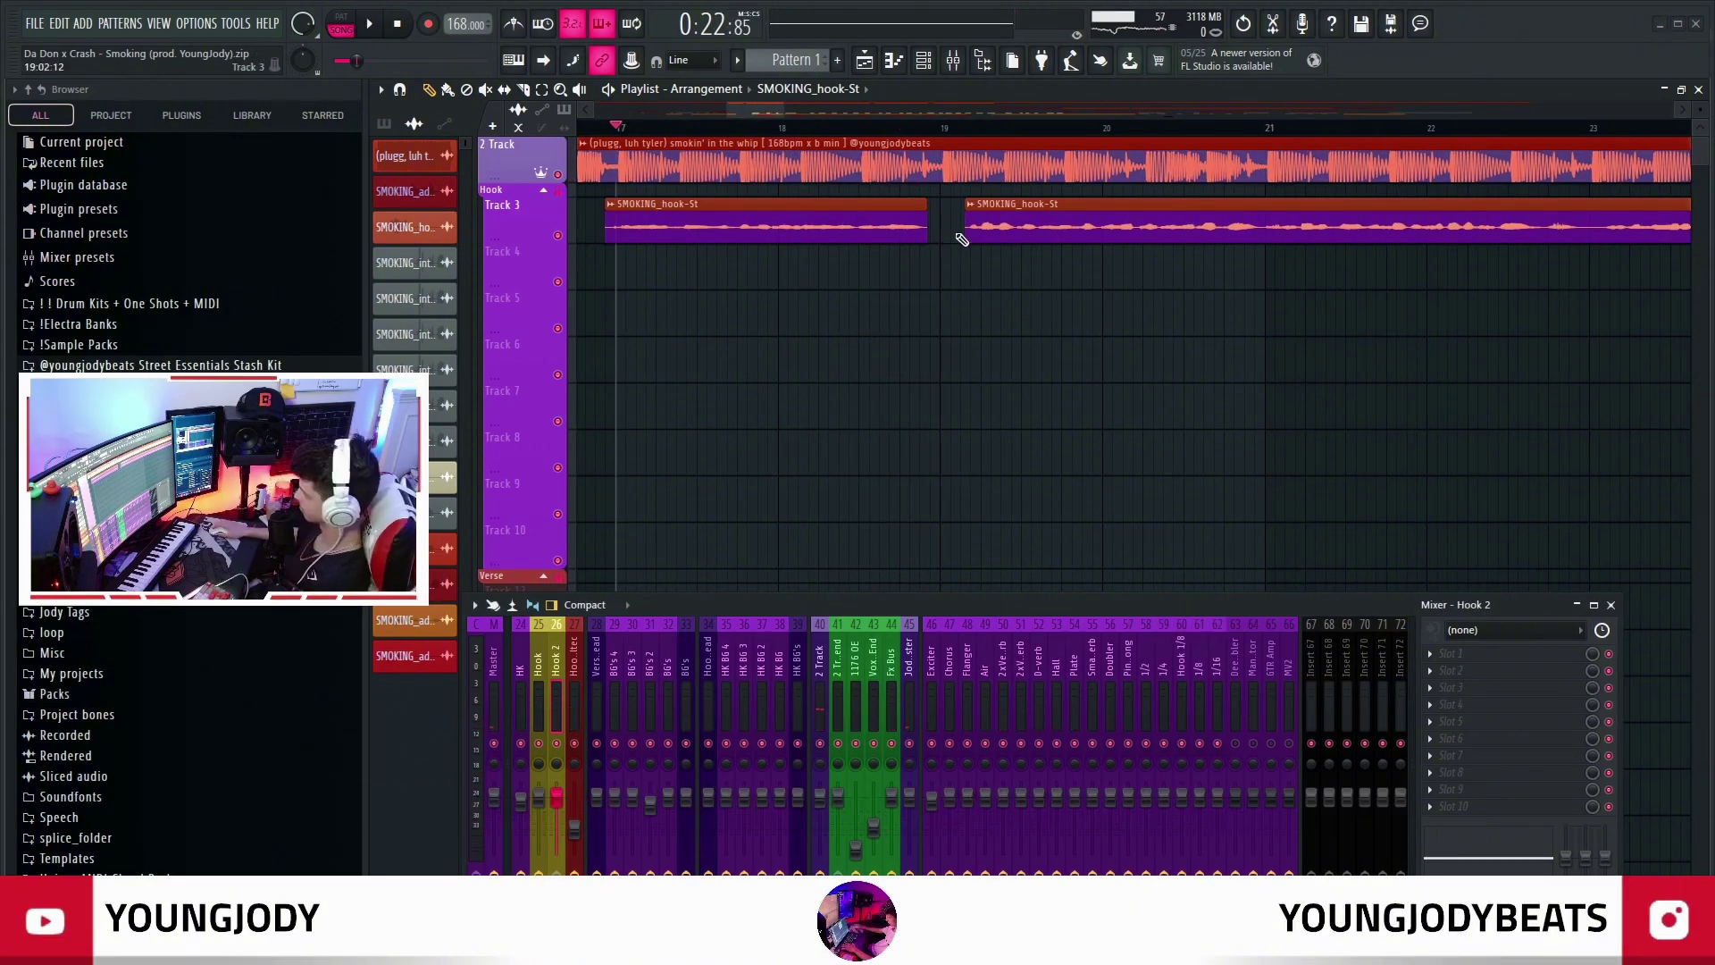
Play the hook with the delay sends enabled and select the GTR Amp send track
click(986, 232)
key(space)
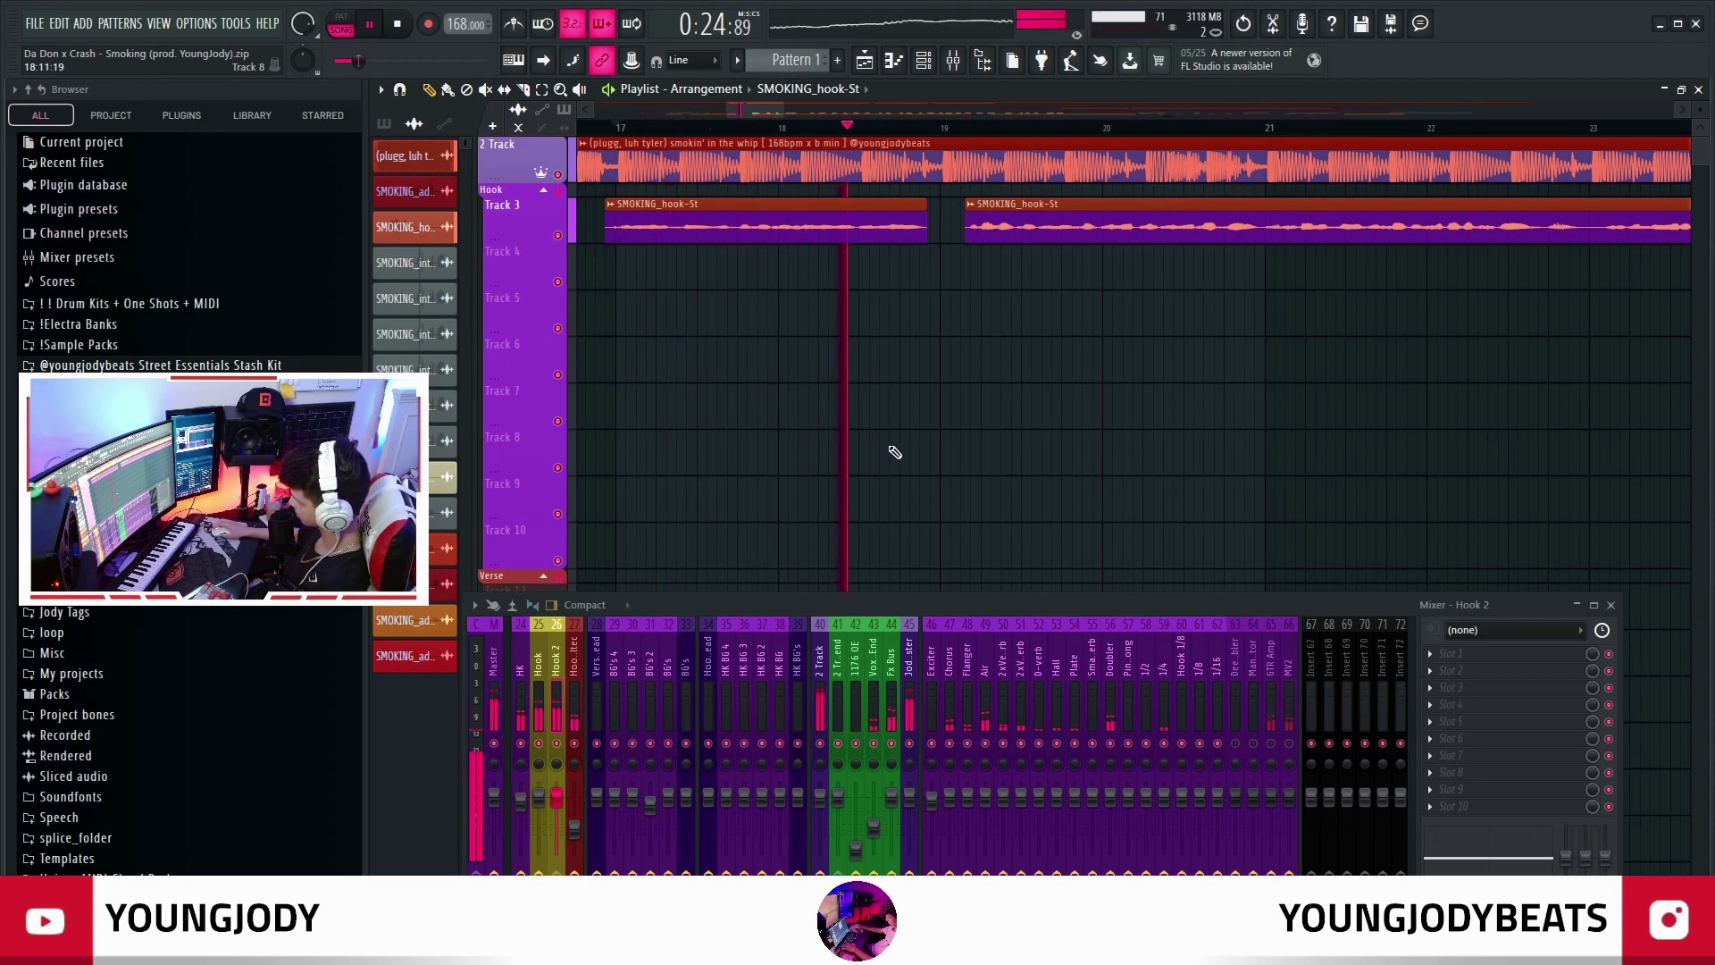
click(1271, 706)
key(space)
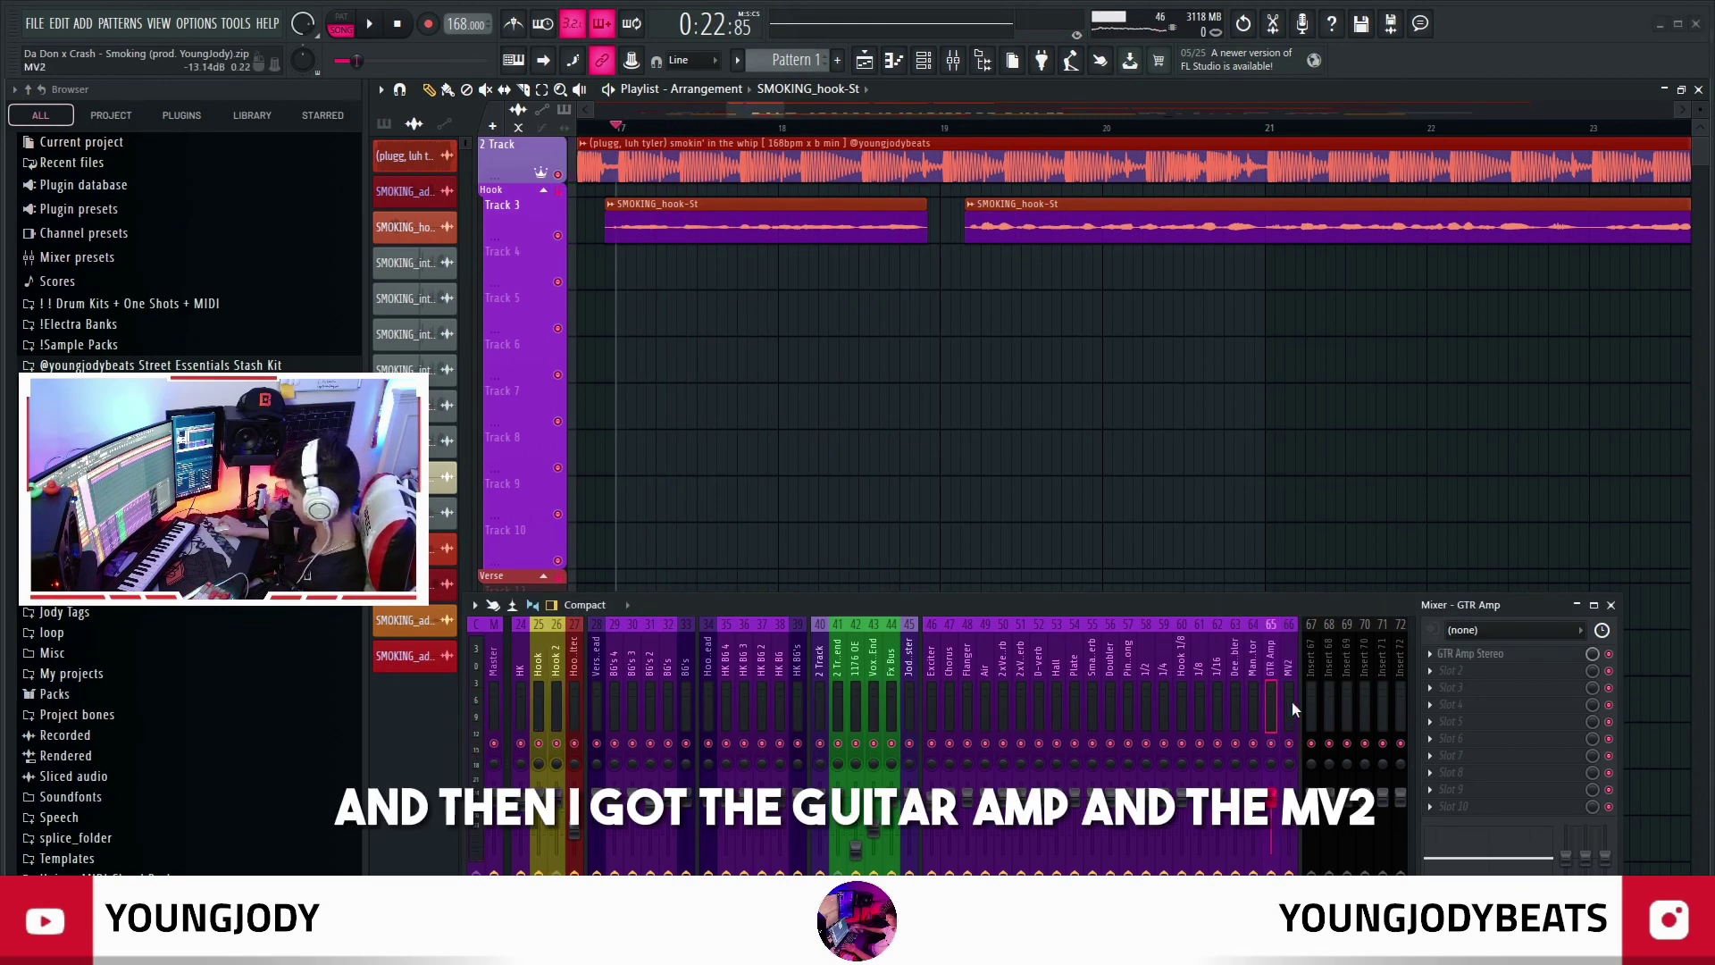
Play the hook through the GTR Amp and MV2 sends while inspecting both plugins, and close their windows
click(1442, 654)
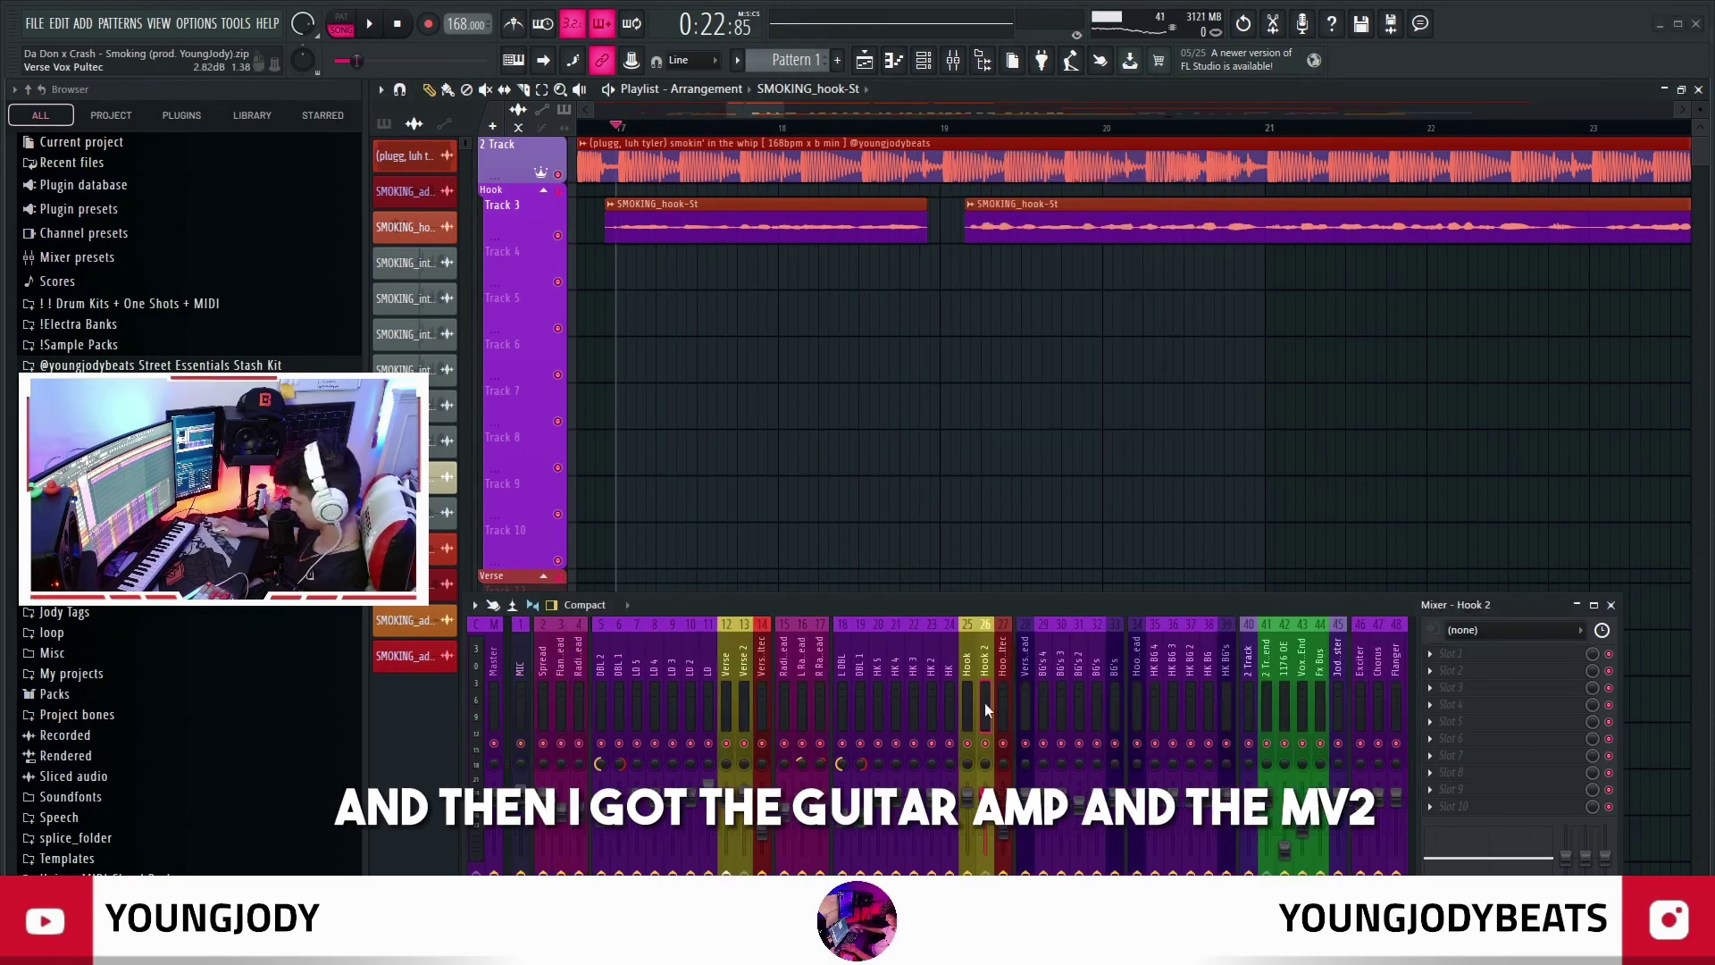
scroll(982, 692, down, 10)
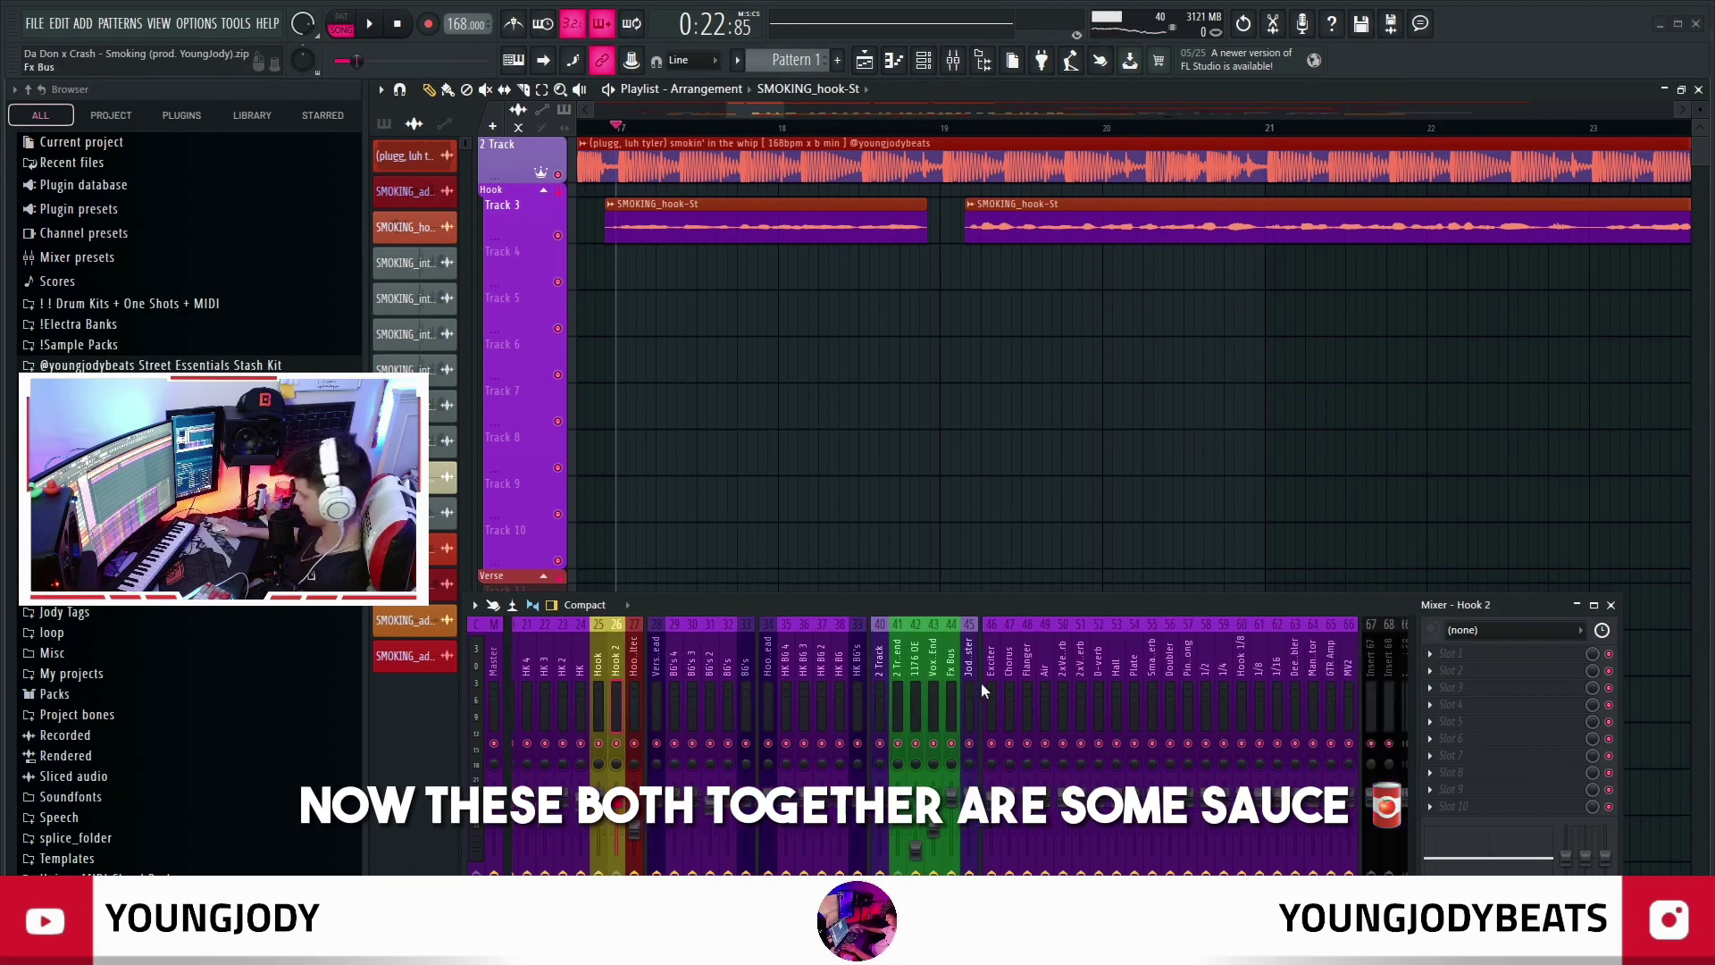
key(space)
click(1005, 706)
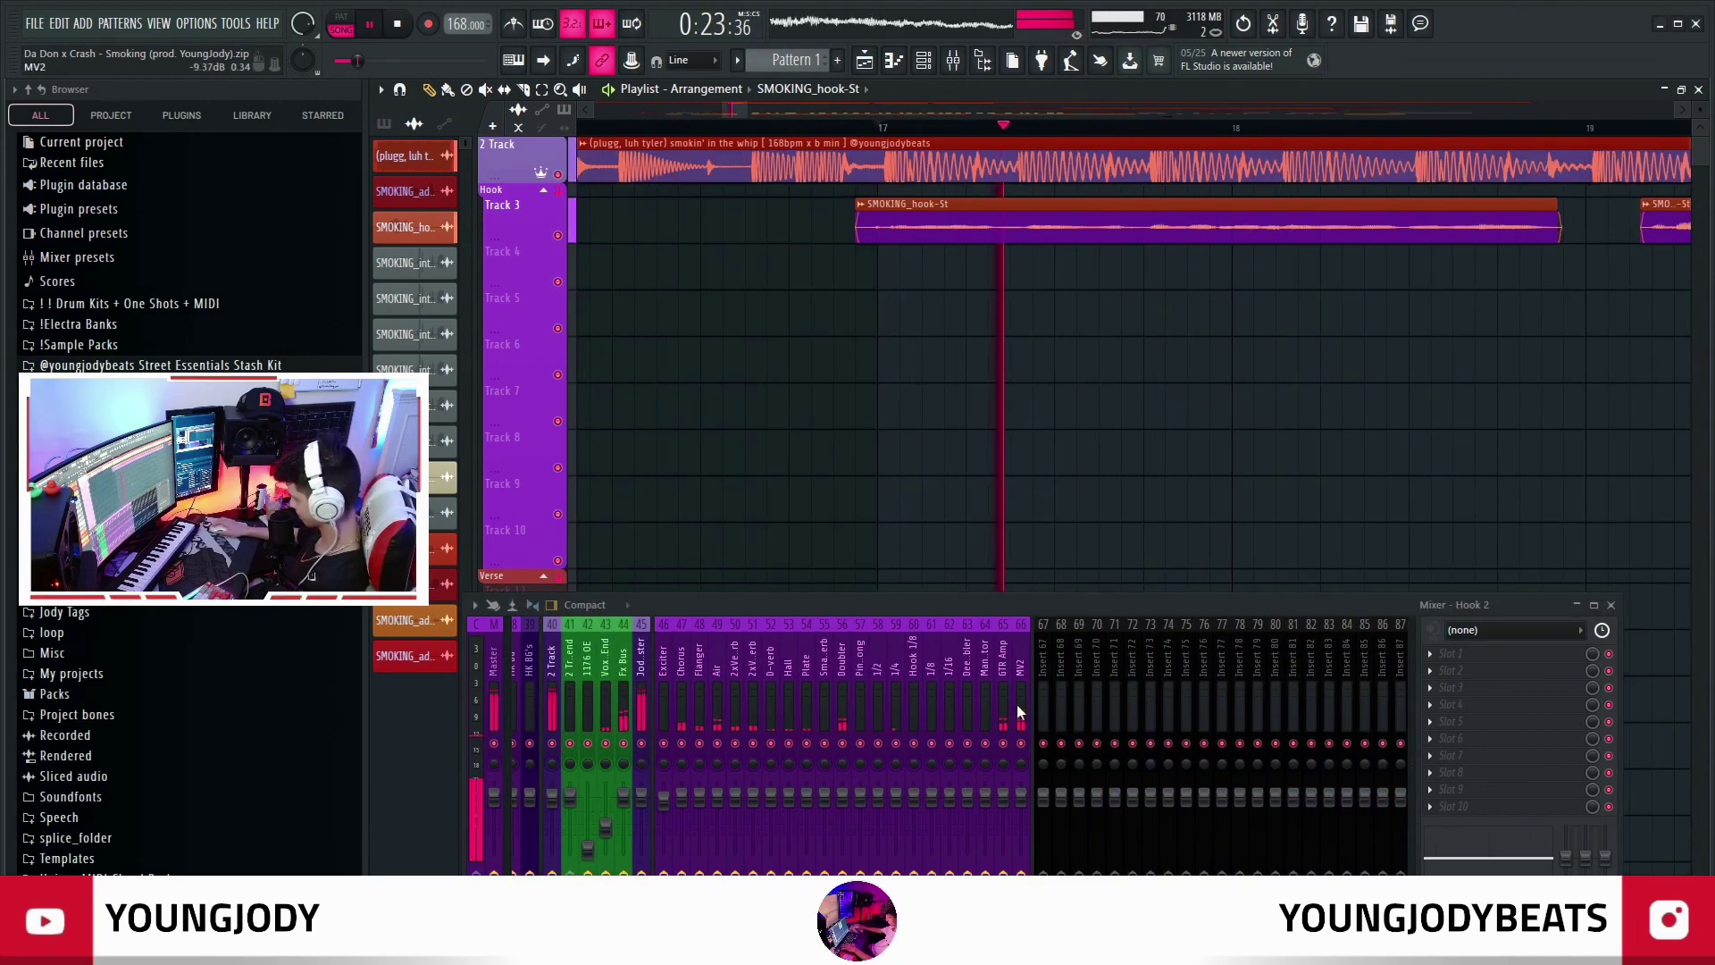
click(1510, 659)
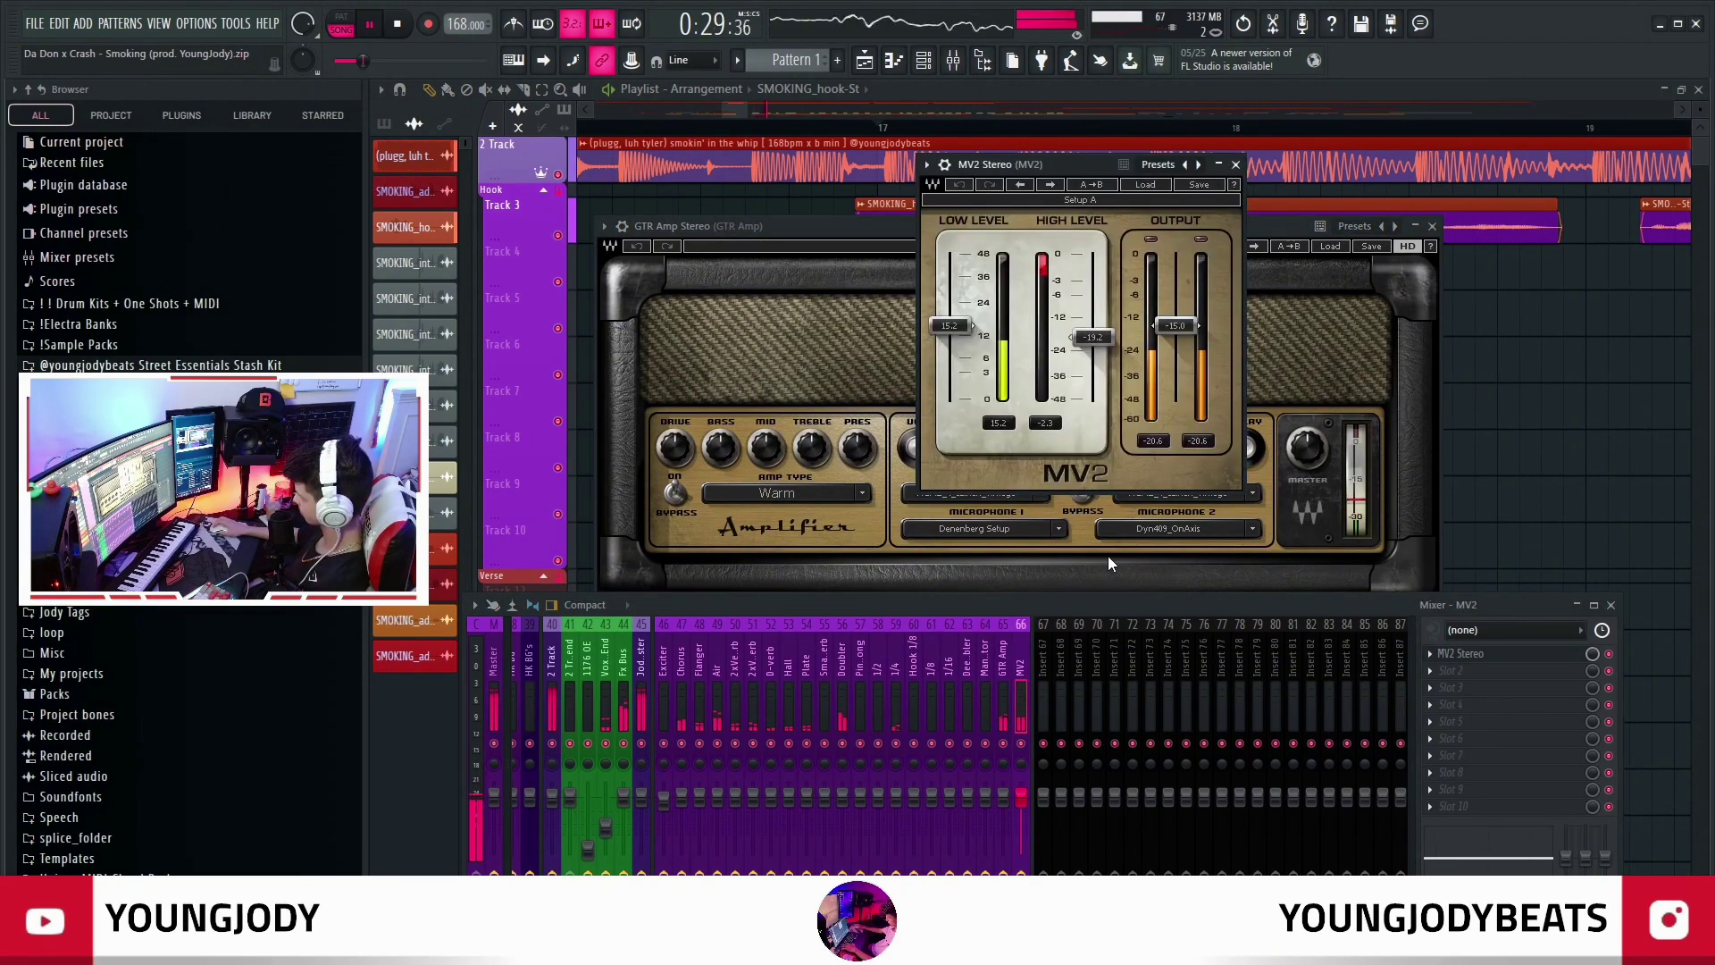
click(1235, 164)
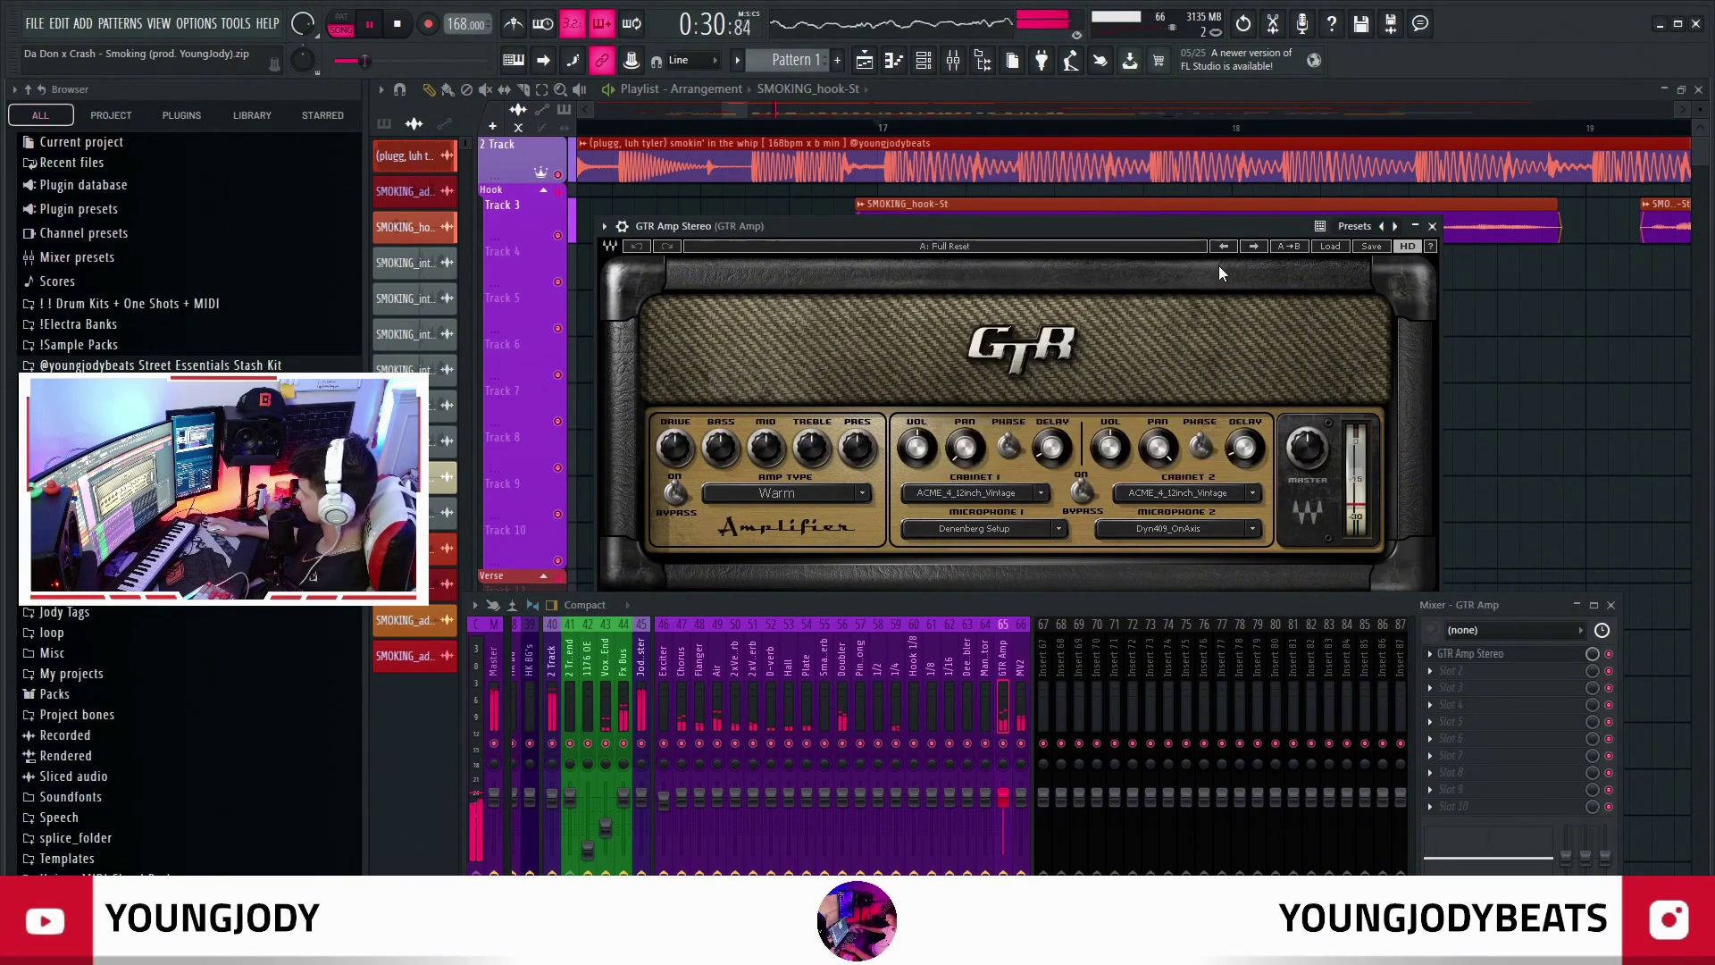
click(1432, 226)
scroll(1003, 425, down, 8)
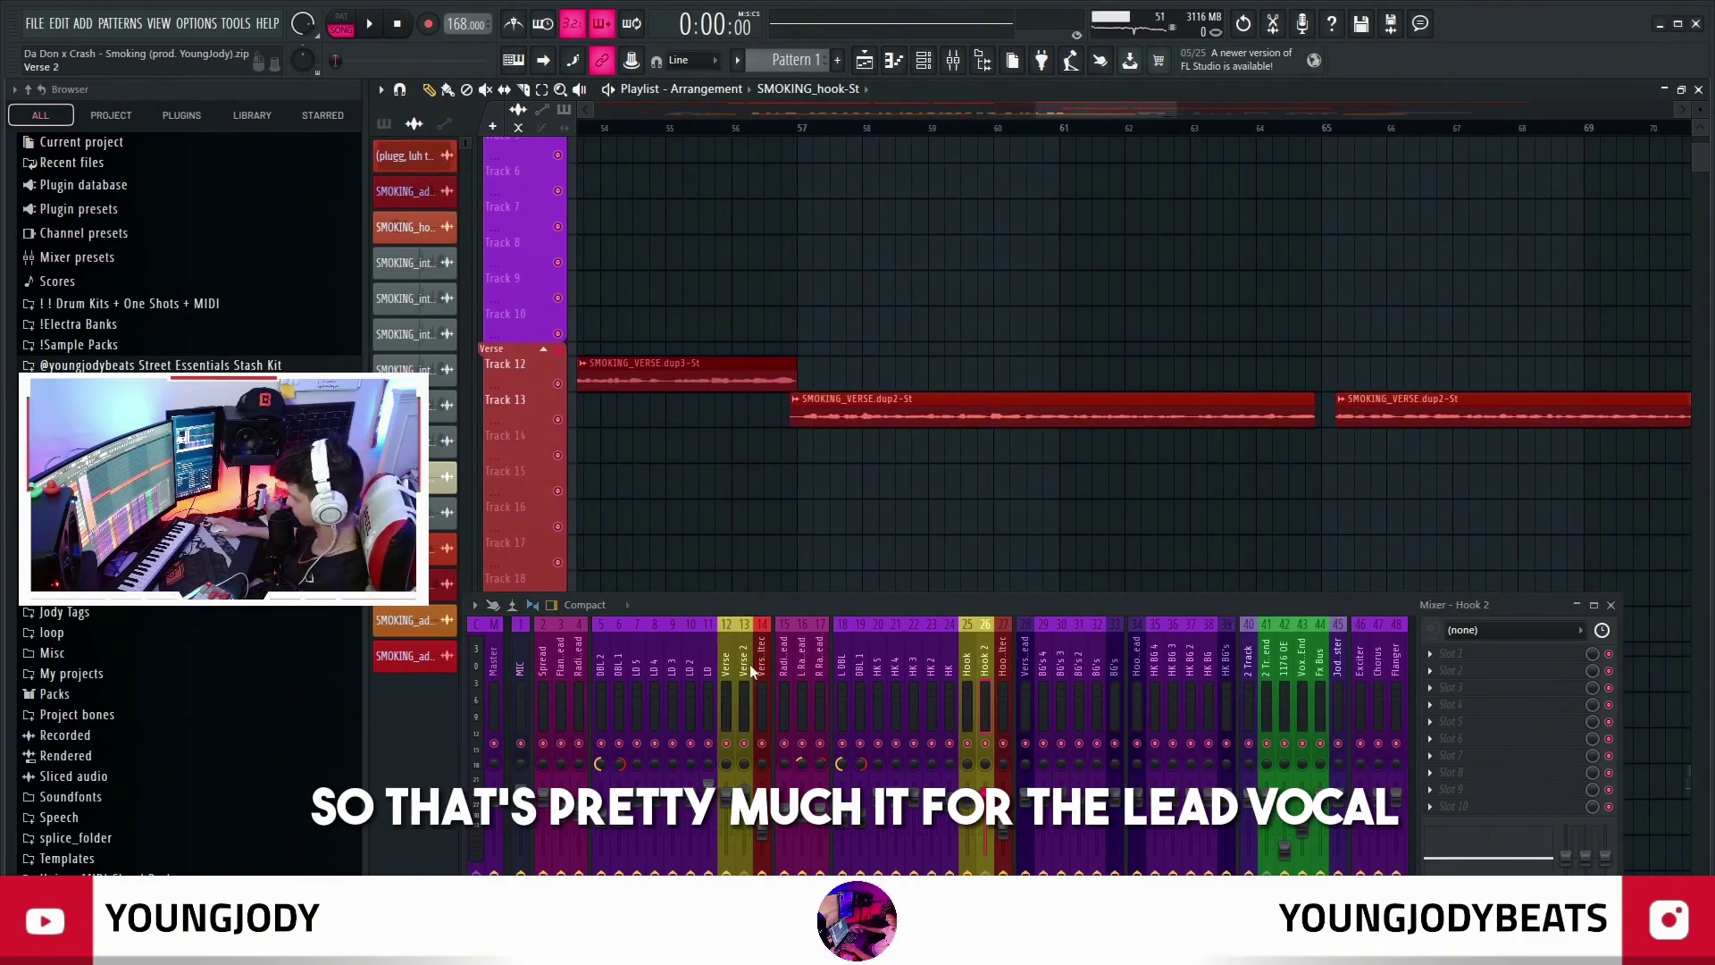
Select the Verse 2 mixer track and play the verse vocal from bar 57
click(749, 672)
click(801, 132)
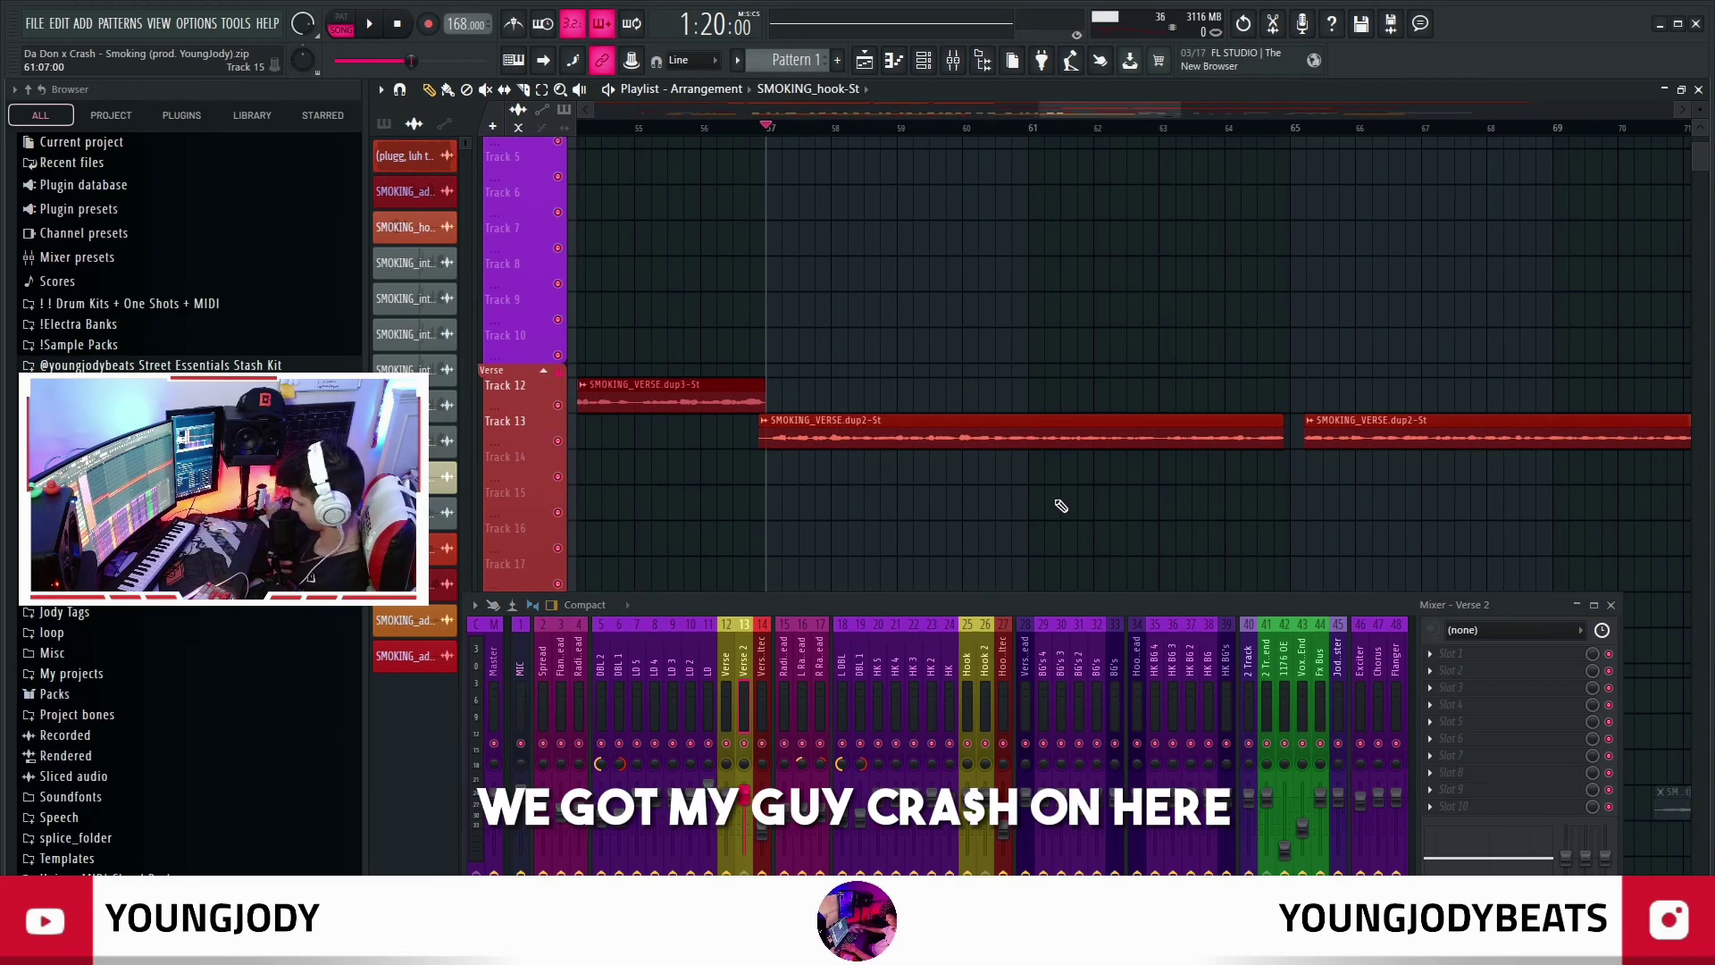
key(space)
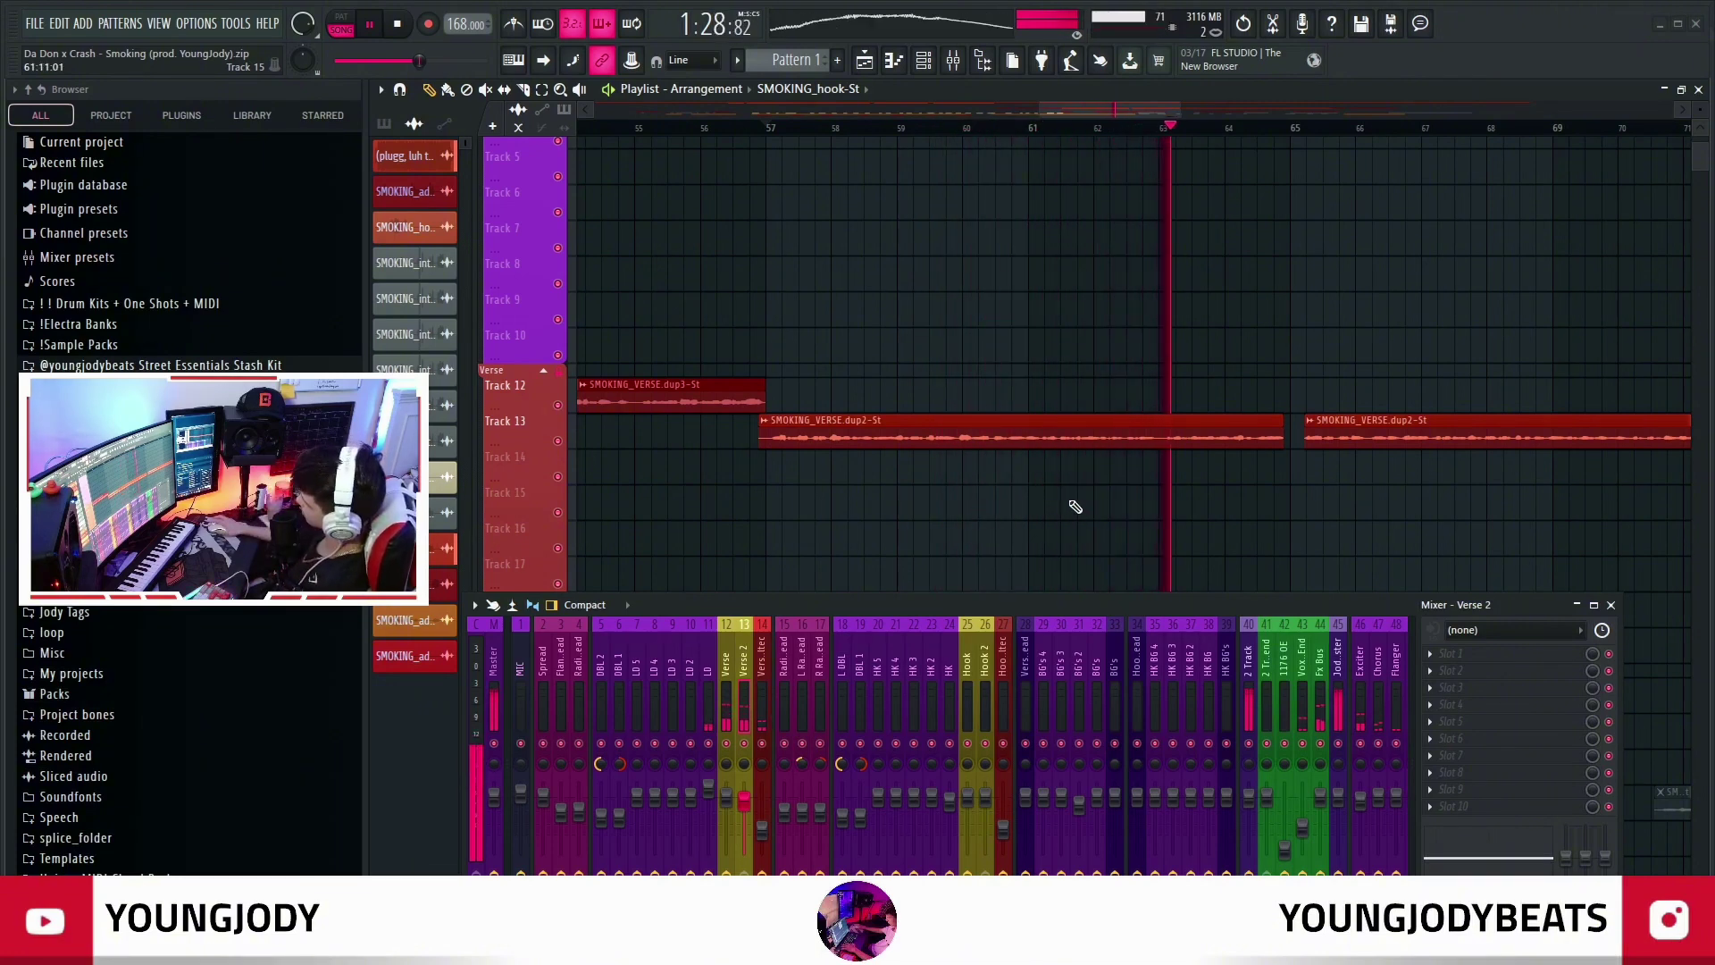
Locate the BG Vox ad-lib clips and view the insert chains of the Verse Spread and Hook Spread mixer tracks
scroll(1026, 511, down, 5)
scroll(1250, 509, up, 3)
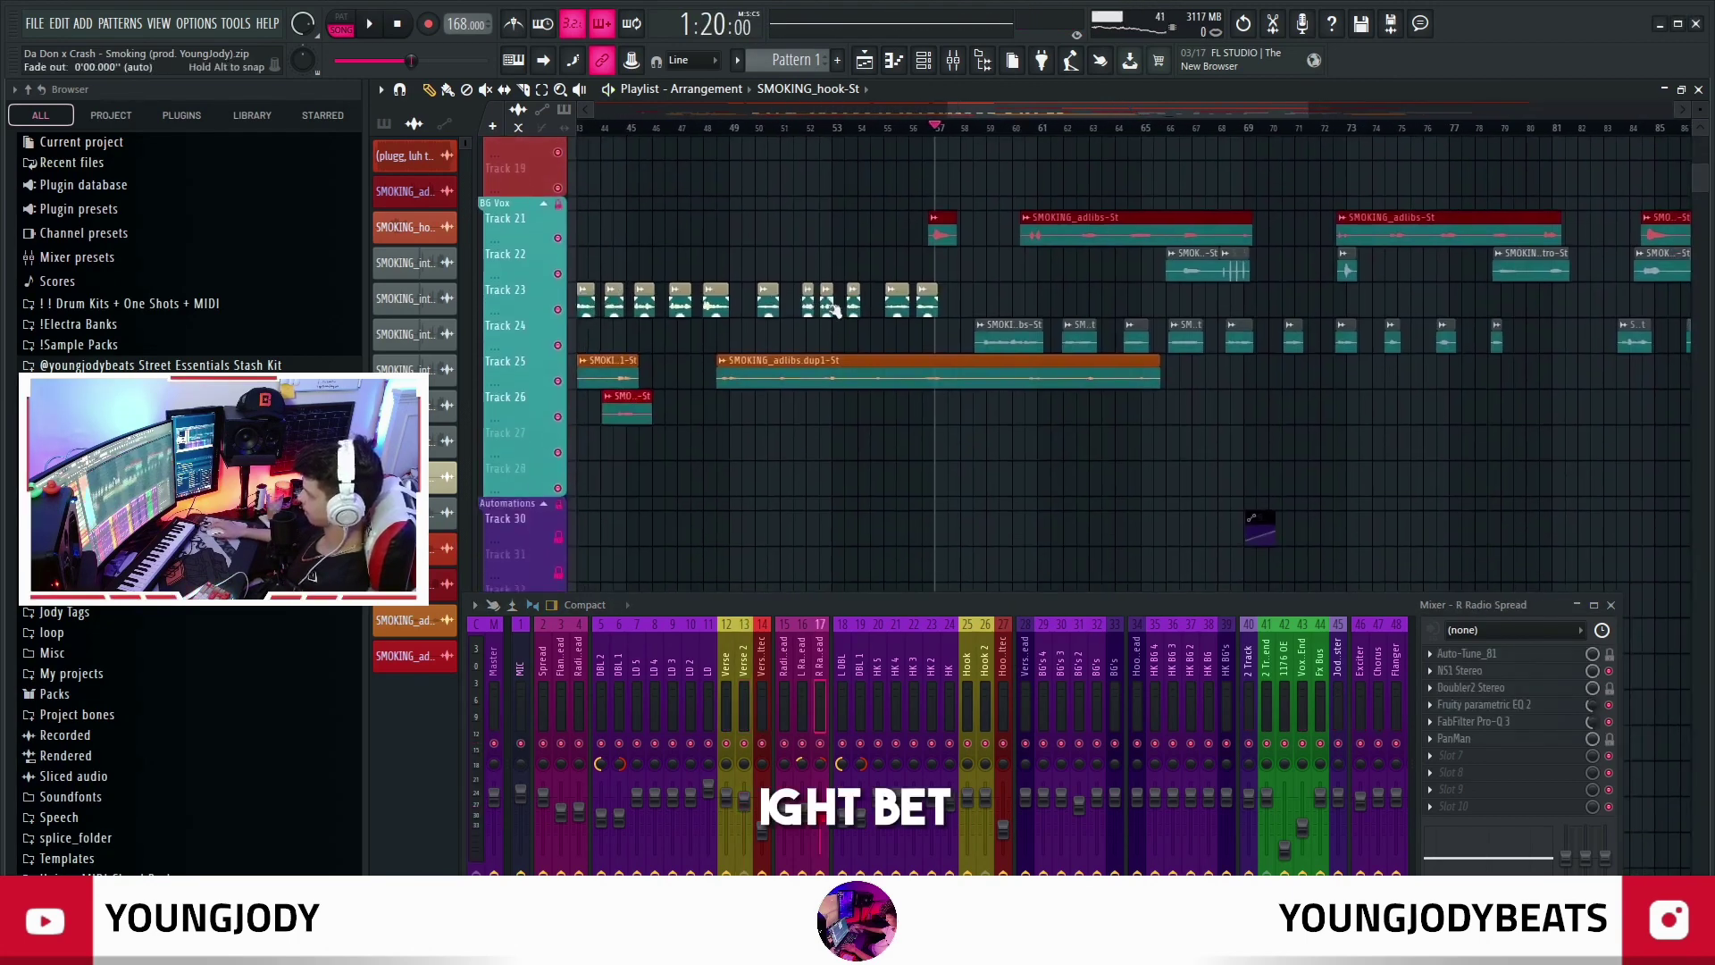
scroll(830, 298, up, 2)
drag(1133, 362, 896, 402)
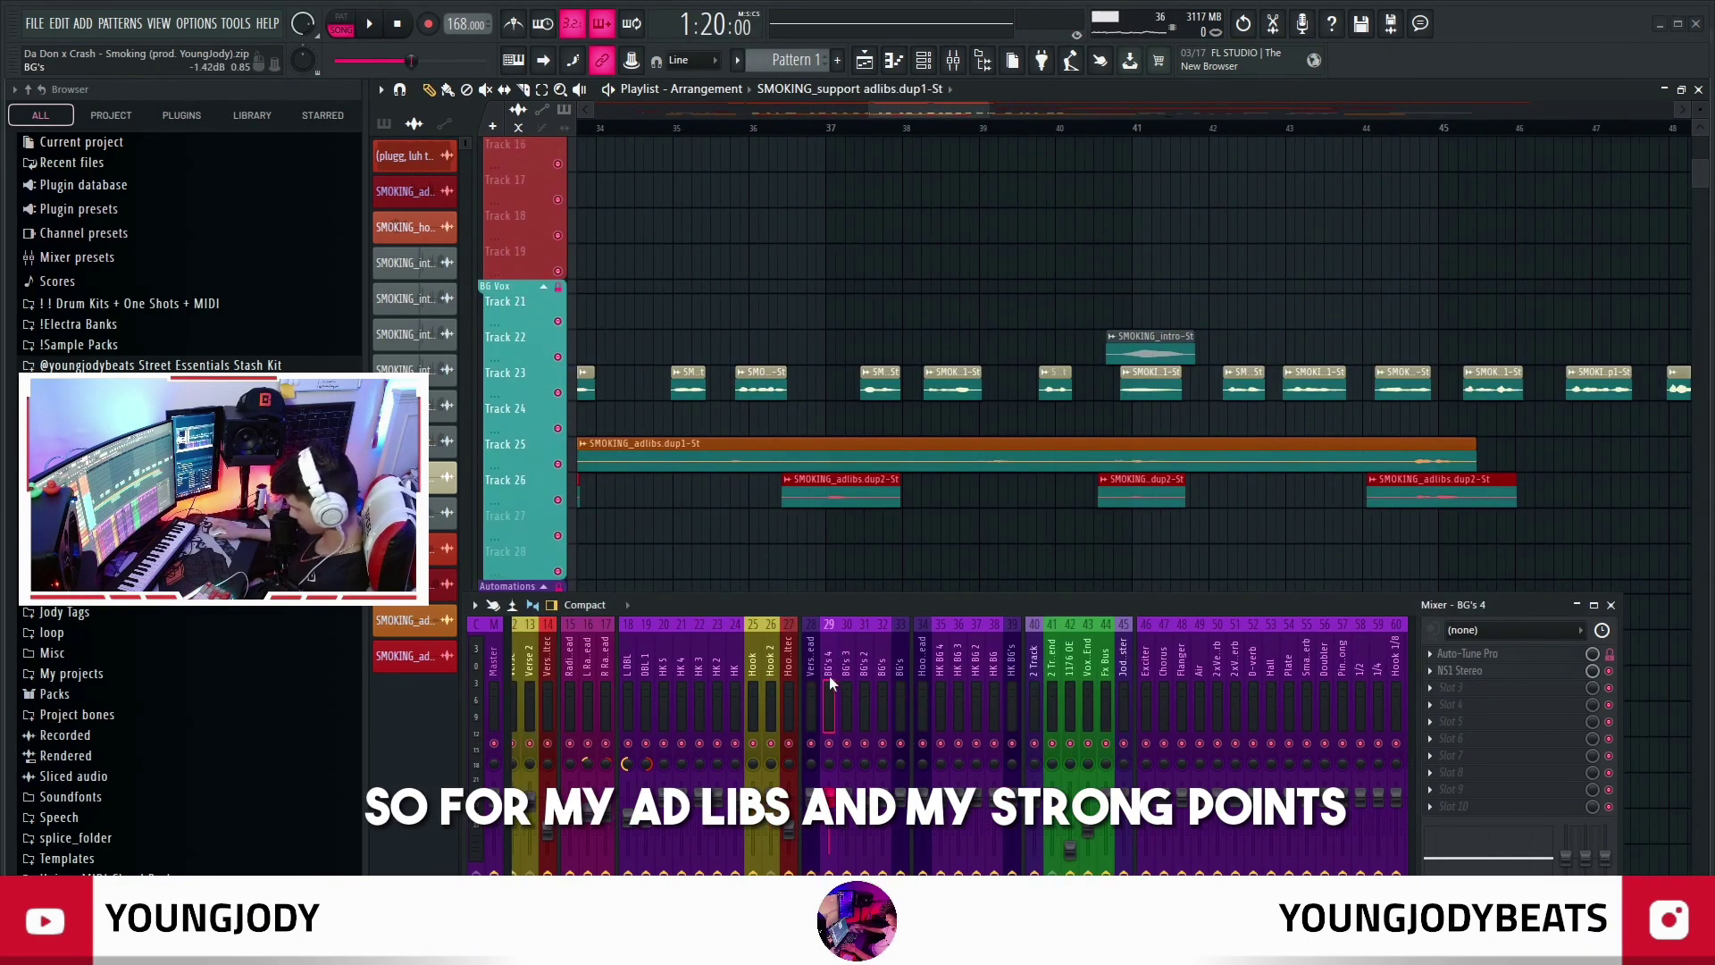
click(818, 677)
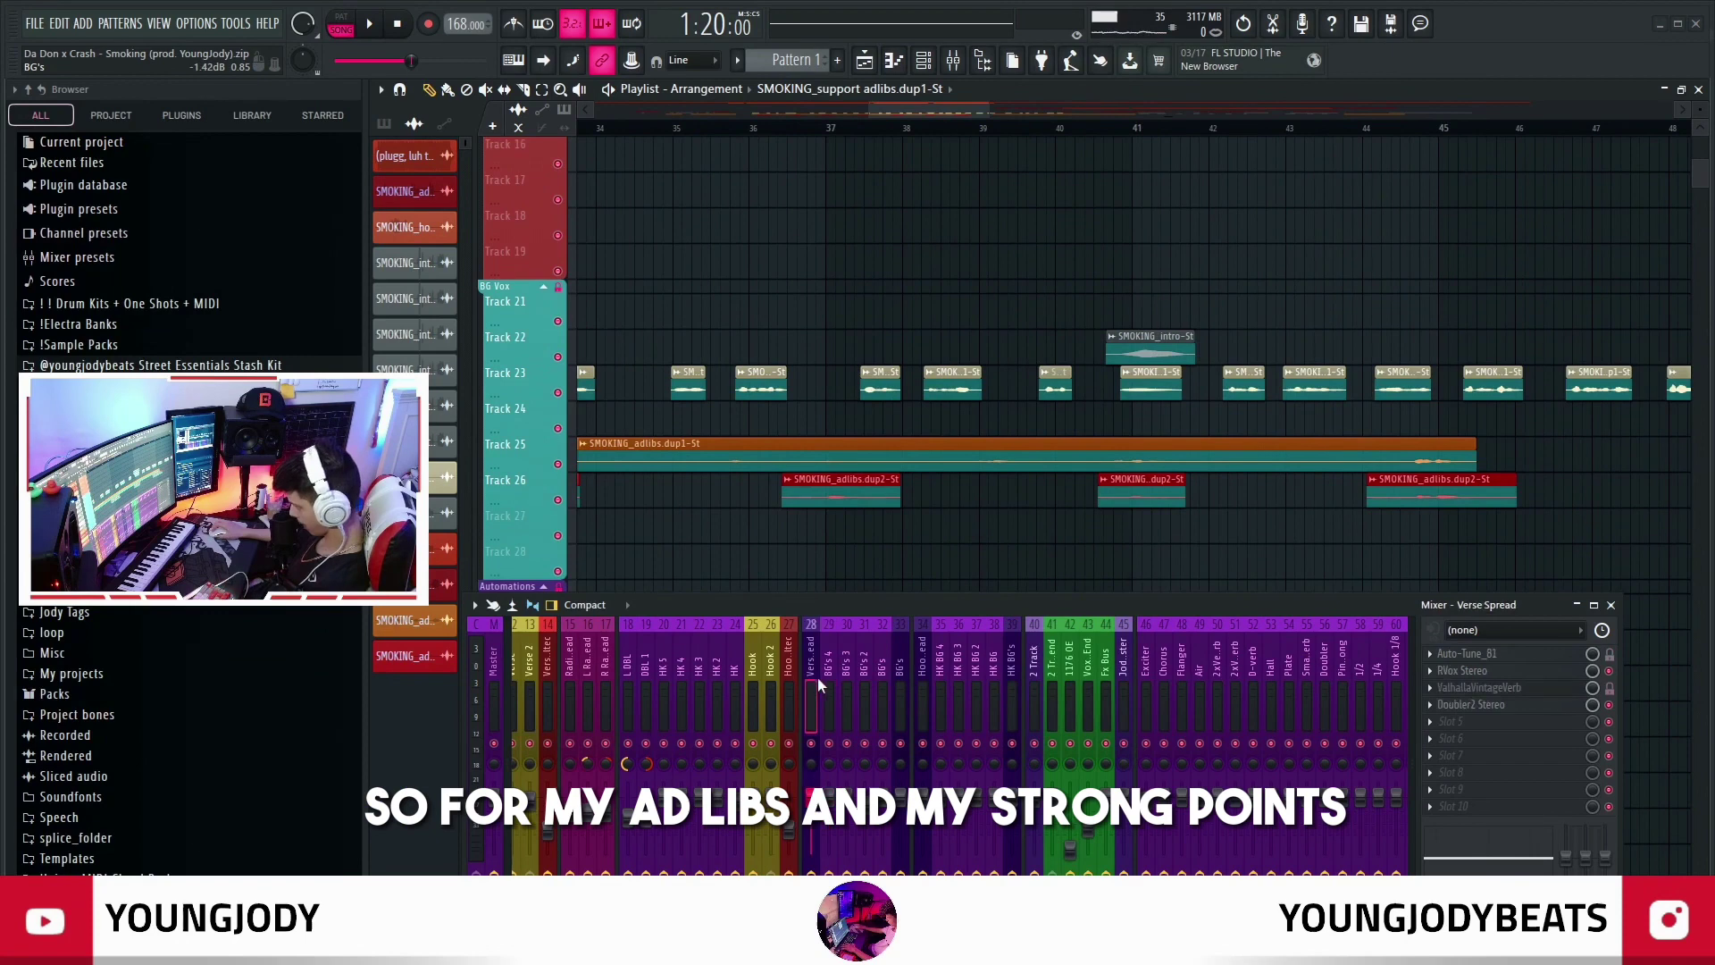
click(881, 686)
click(926, 683)
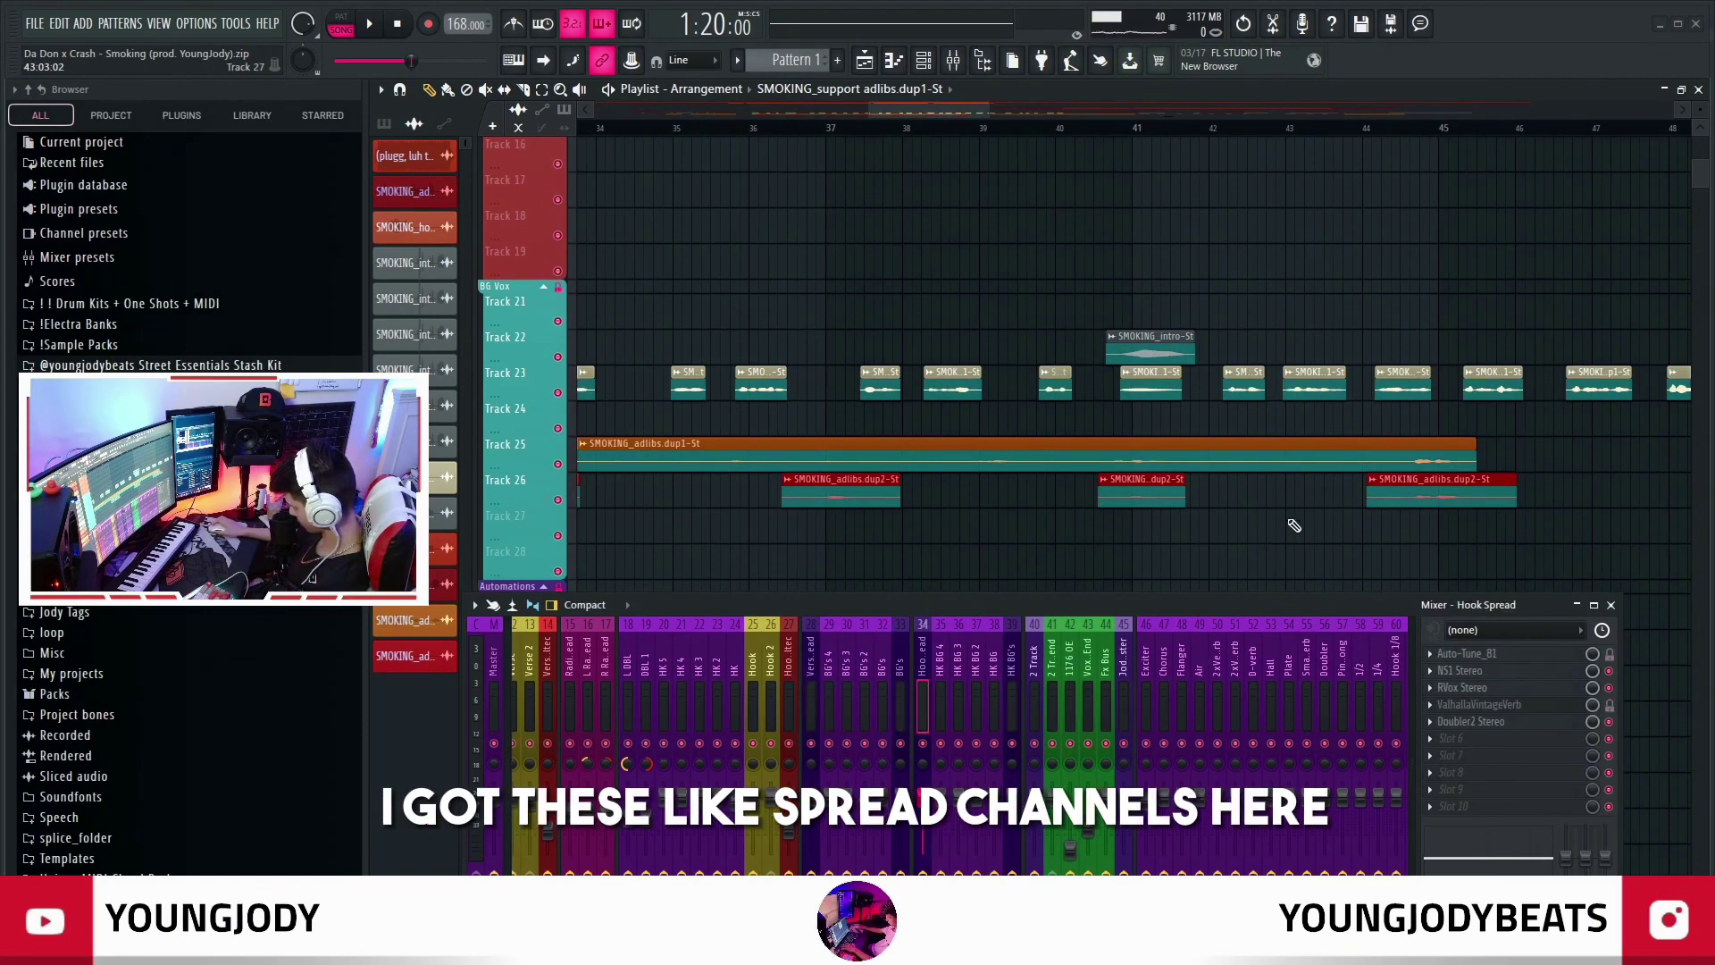
Check the mixer routing in the support adlibs clip's channel settings on Track 23, and close the settings
scroll(1250, 496, up, 3)
scroll(1210, 474, down, 2)
scroll(1241, 429, up, 3)
double_click(876, 400)
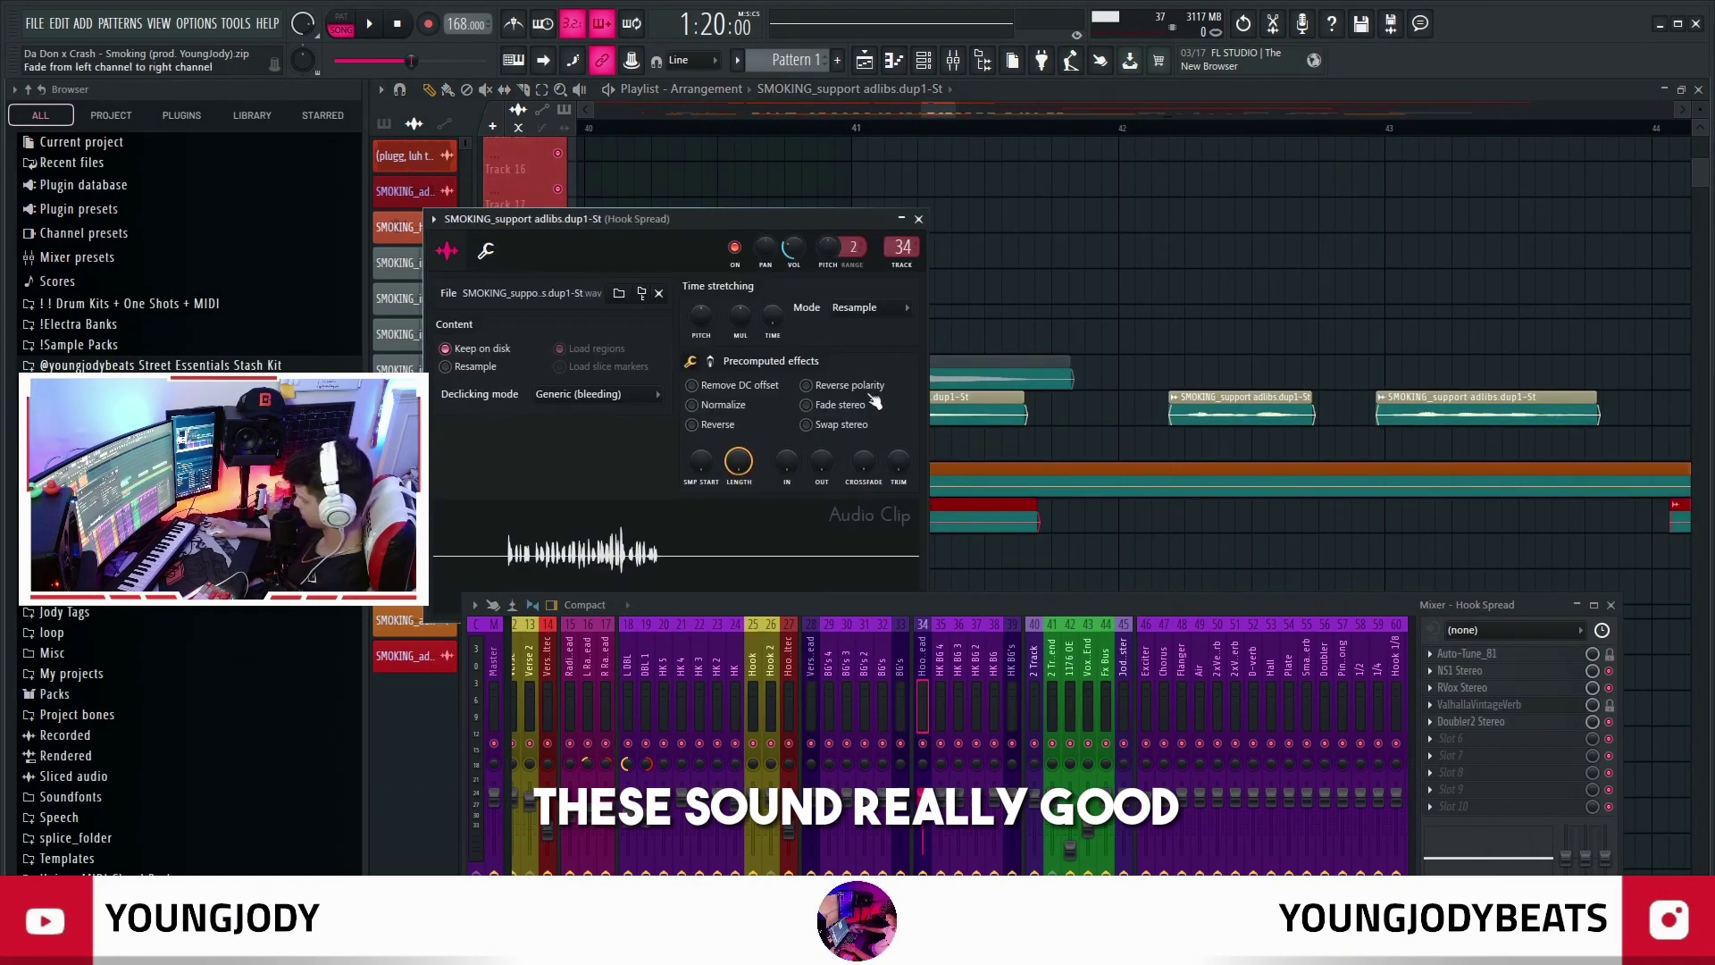
click(920, 219)
Move the playback position to the first hook support ad-lib just before bar 20 and play the song
scroll(801, 235, down, 3)
click(612, 134)
scroll(850, 348, up, 3)
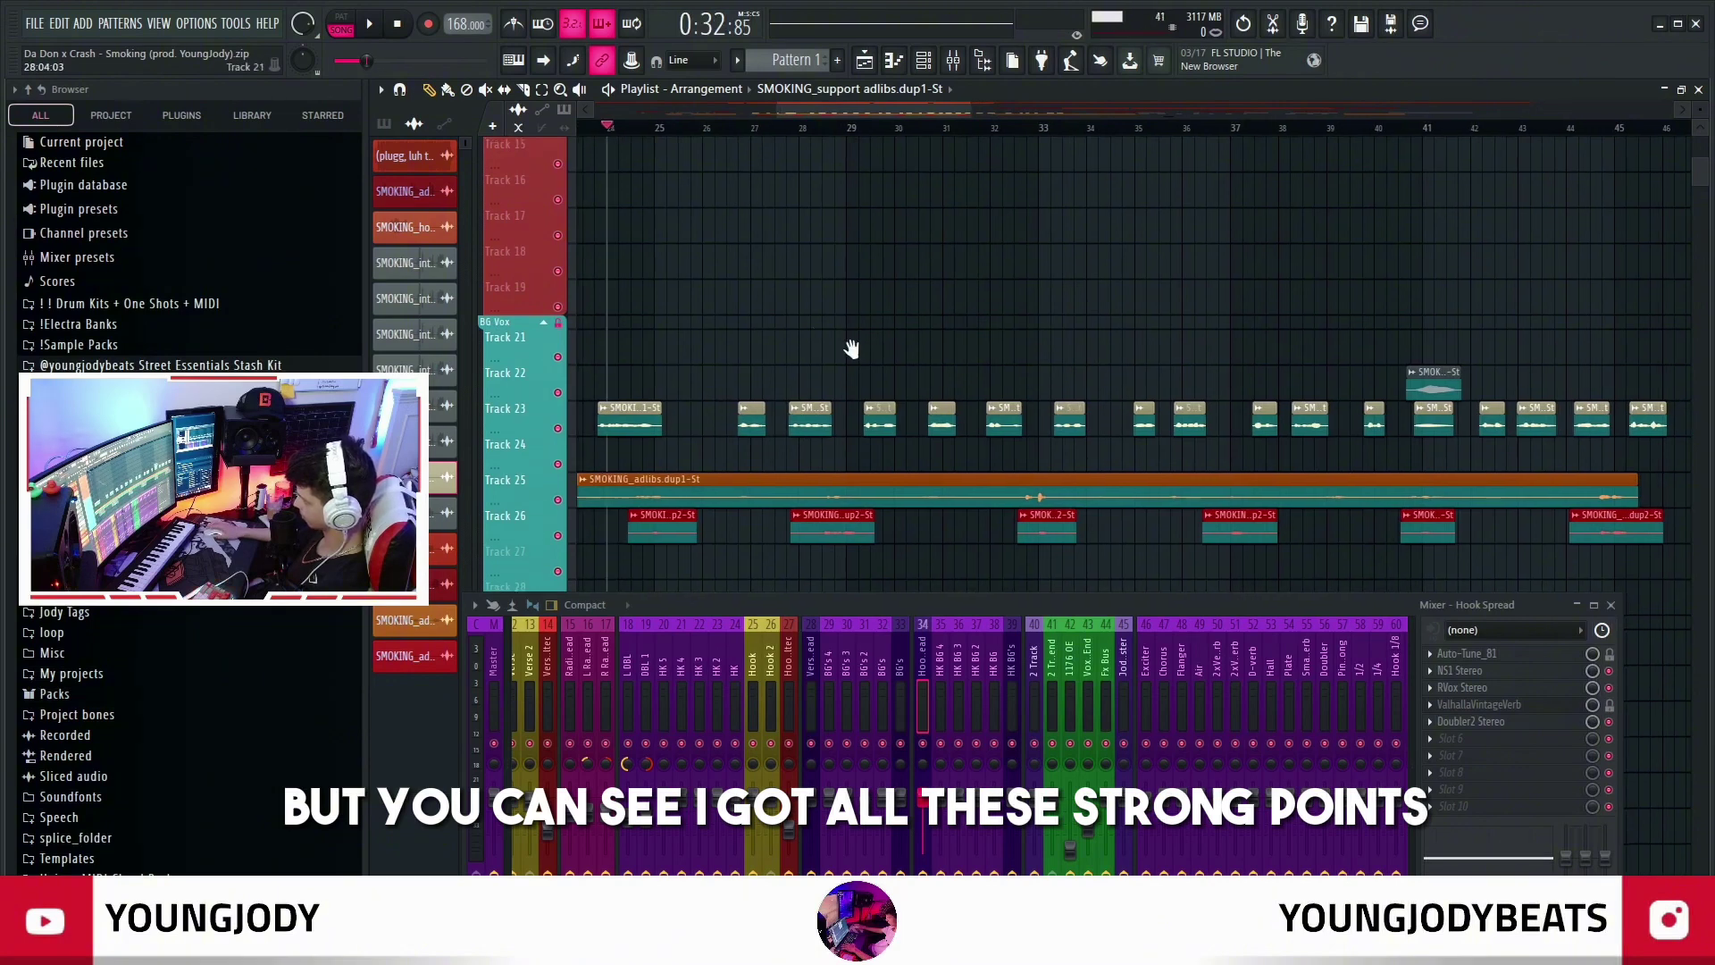
click(776, 127)
scroll(843, 441, down, 2)
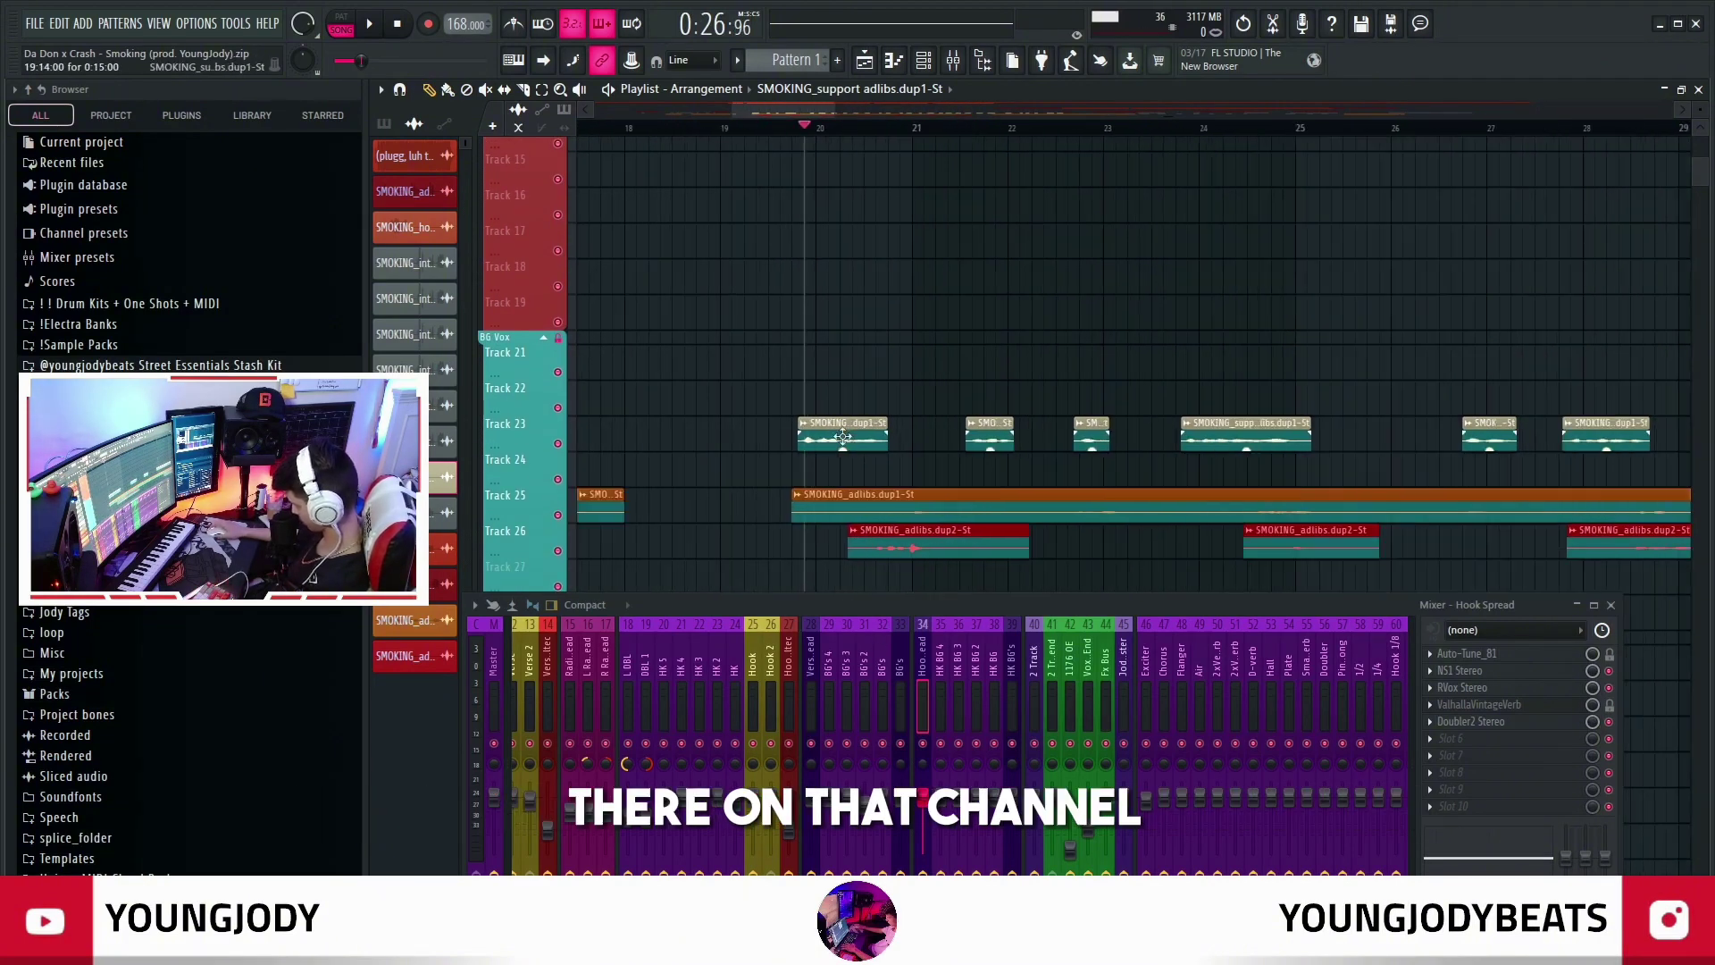
scroll(904, 393, up, 2)
scroll(915, 384, down, 2)
scroll(519, 376, up, 1)
click(517, 373)
key(space)
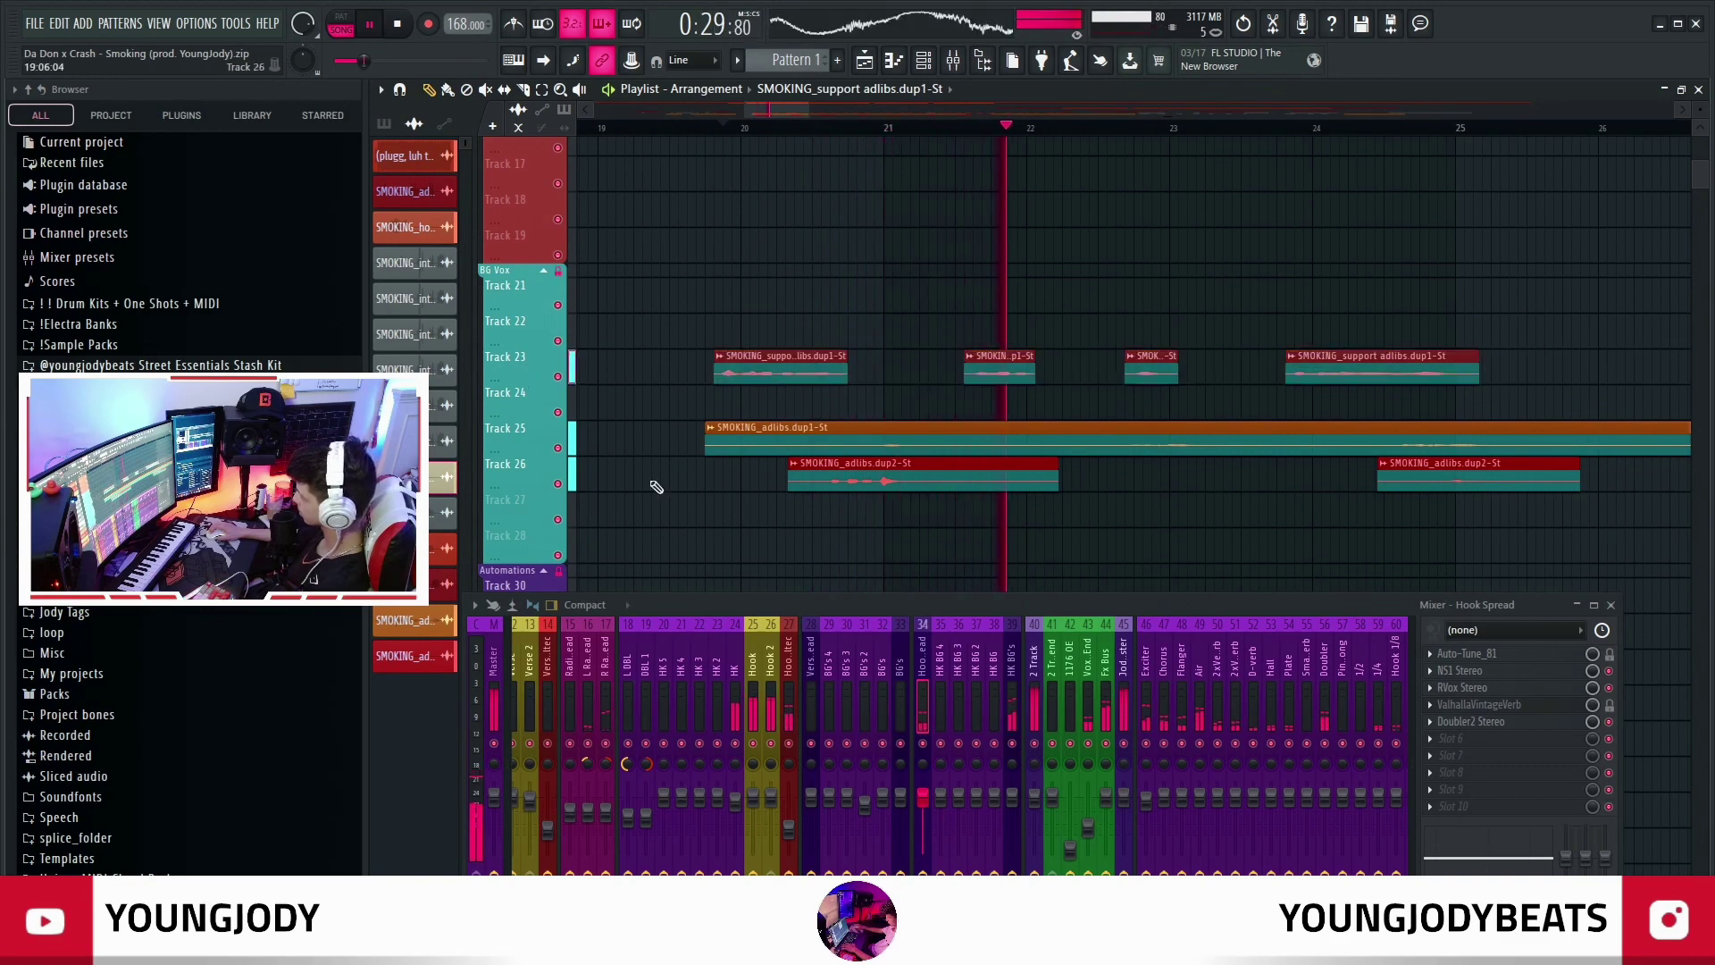
Mute Tracks 25 and 26 during playback to hear the Track 23 support ad-libs, and stop playback
click(558, 448)
click(558, 483)
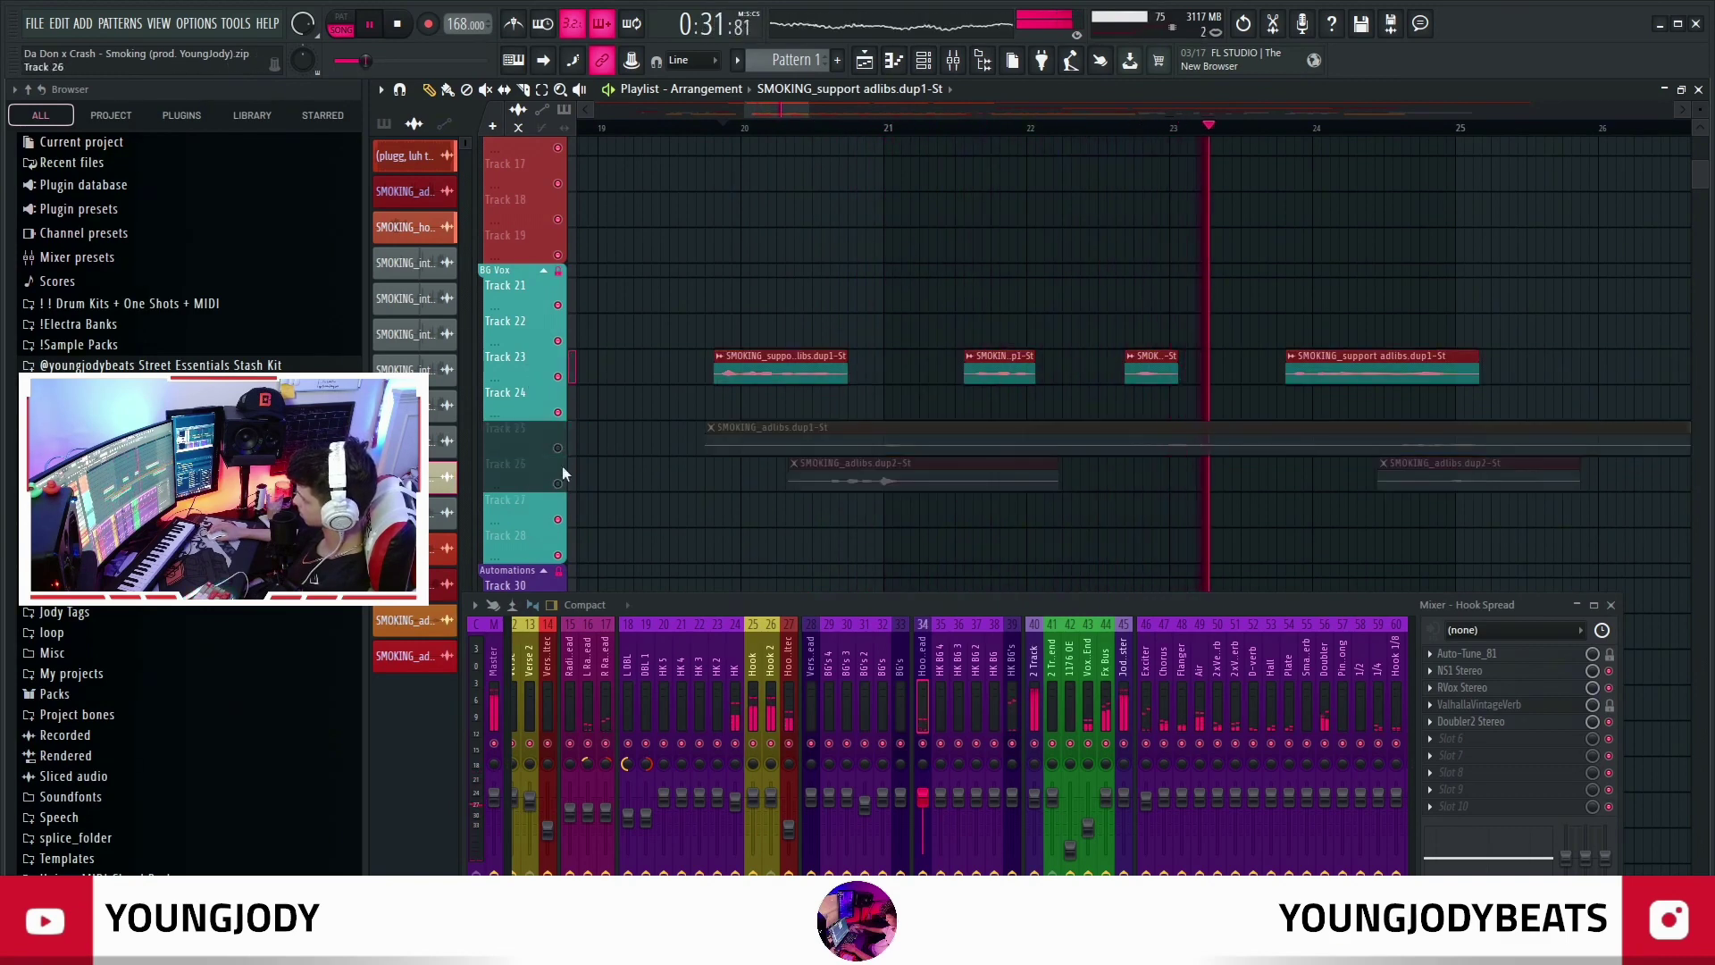
scroll(586, 375, down, 2)
scroll(1000, 460, up, 3)
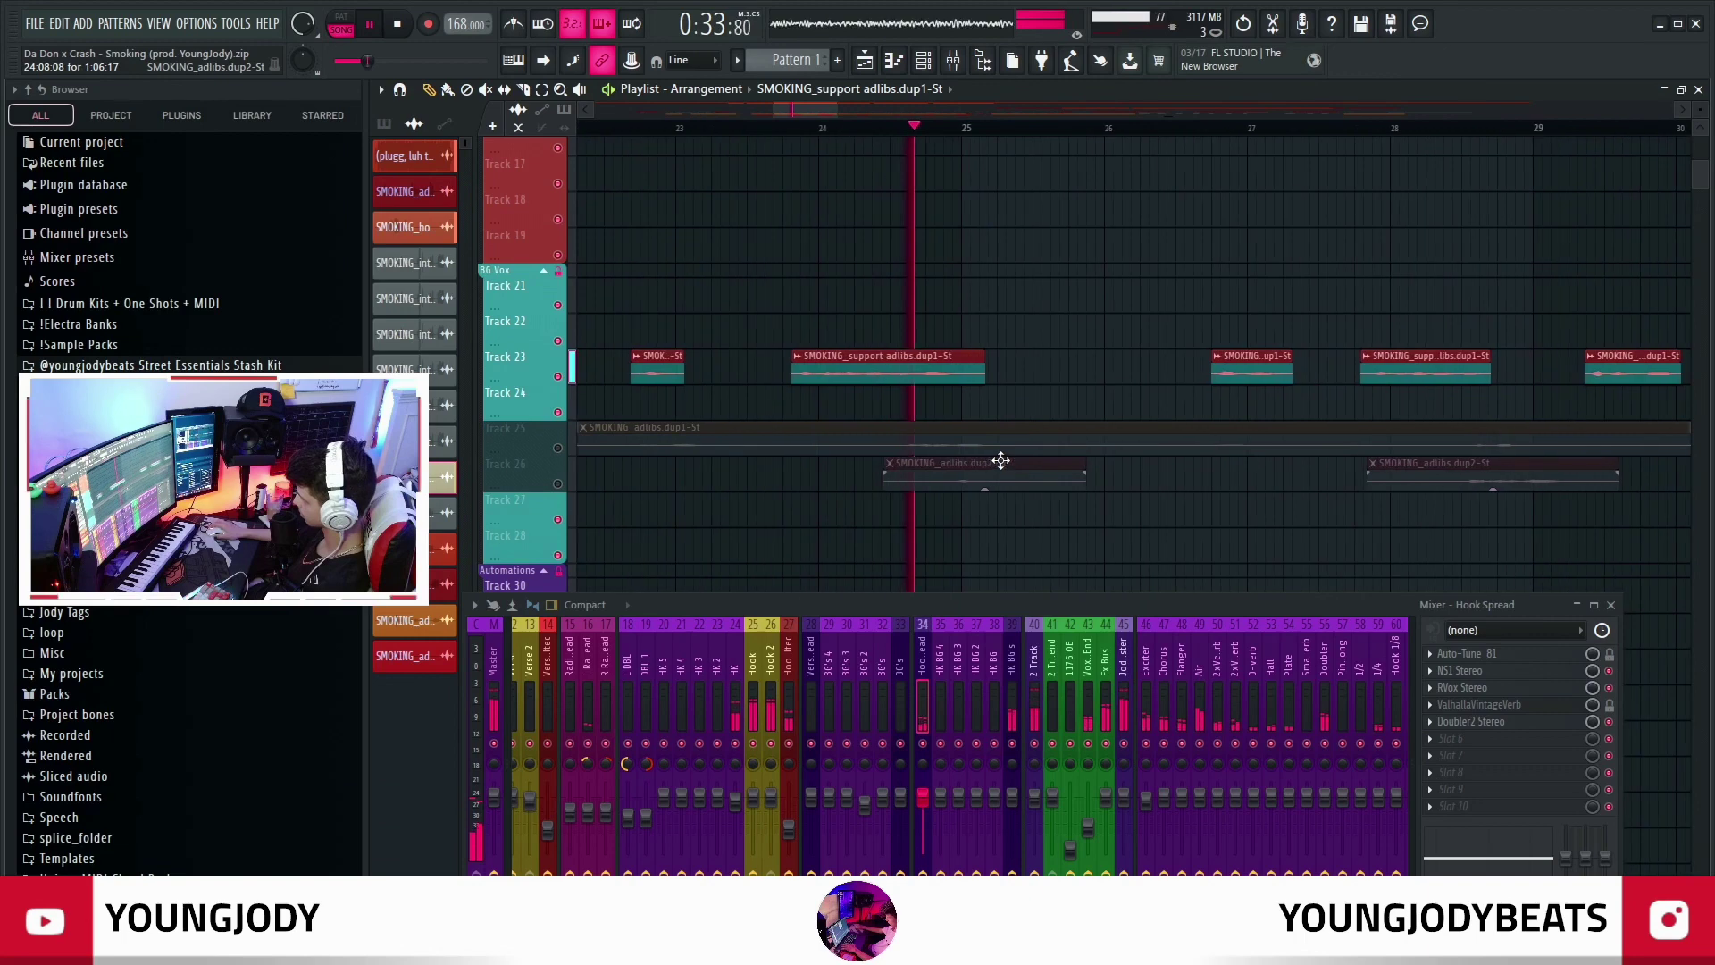
key(space)
Route the support adlibs channel to the Master and audition its clip alone before and after the Hook Spread effects
double_click(824, 357)
drag(906, 249, 913, 271)
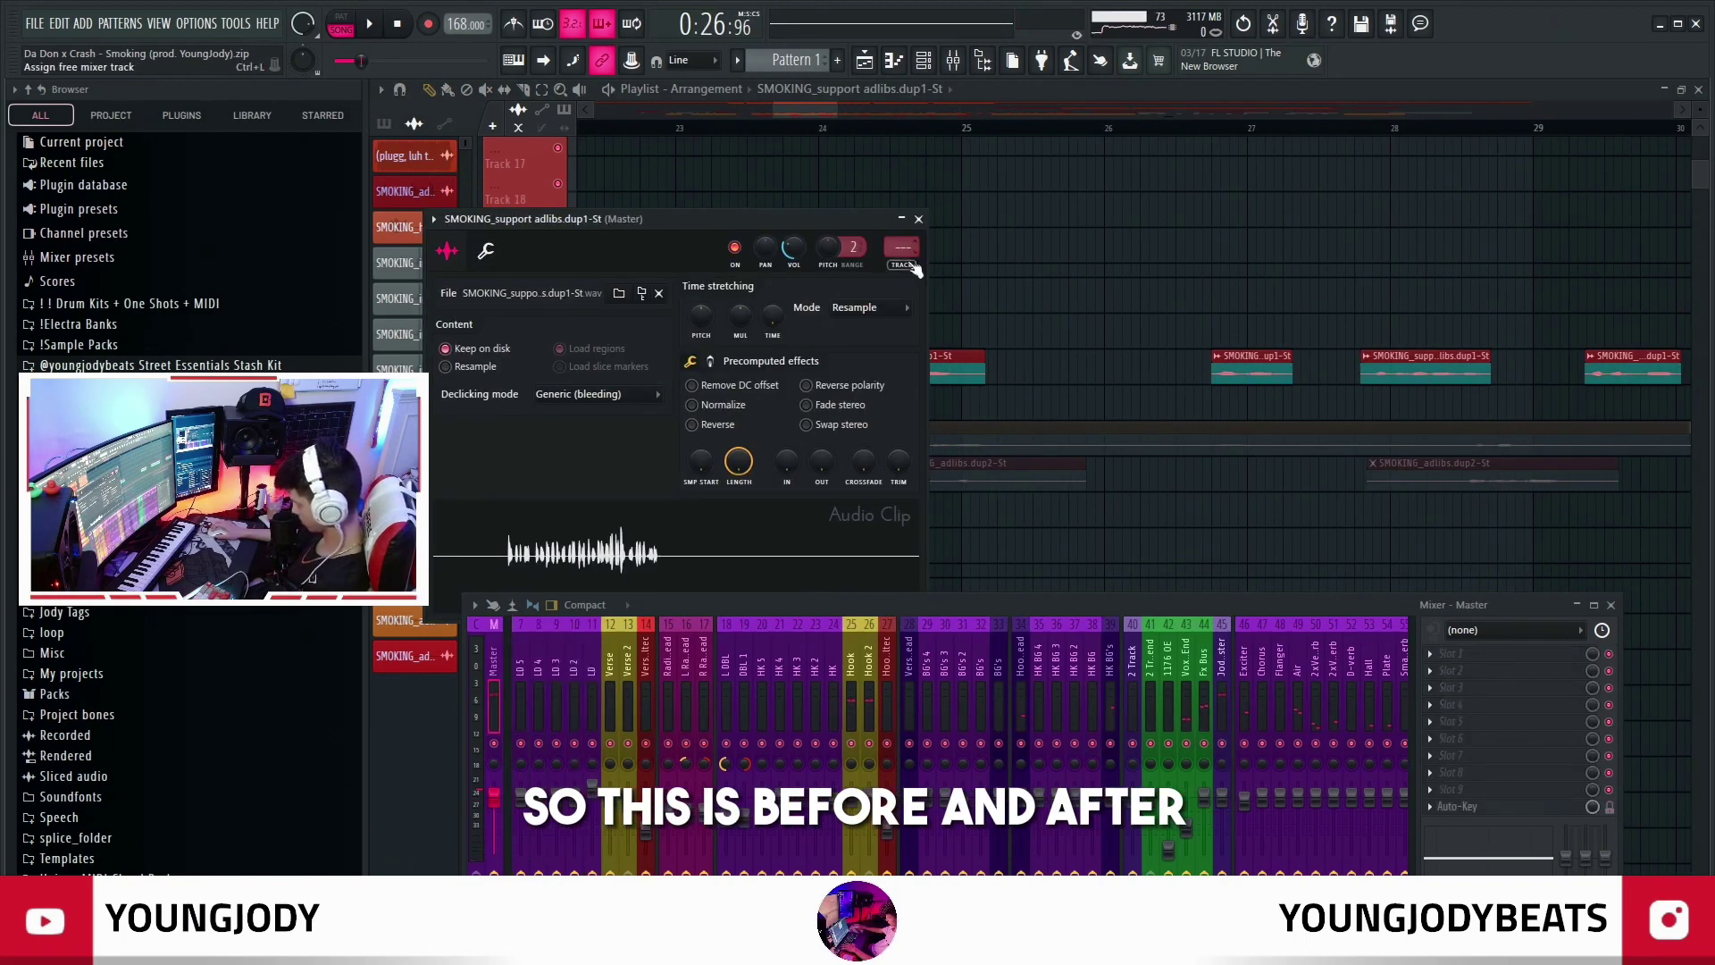
key(Escape)
click(829, 364)
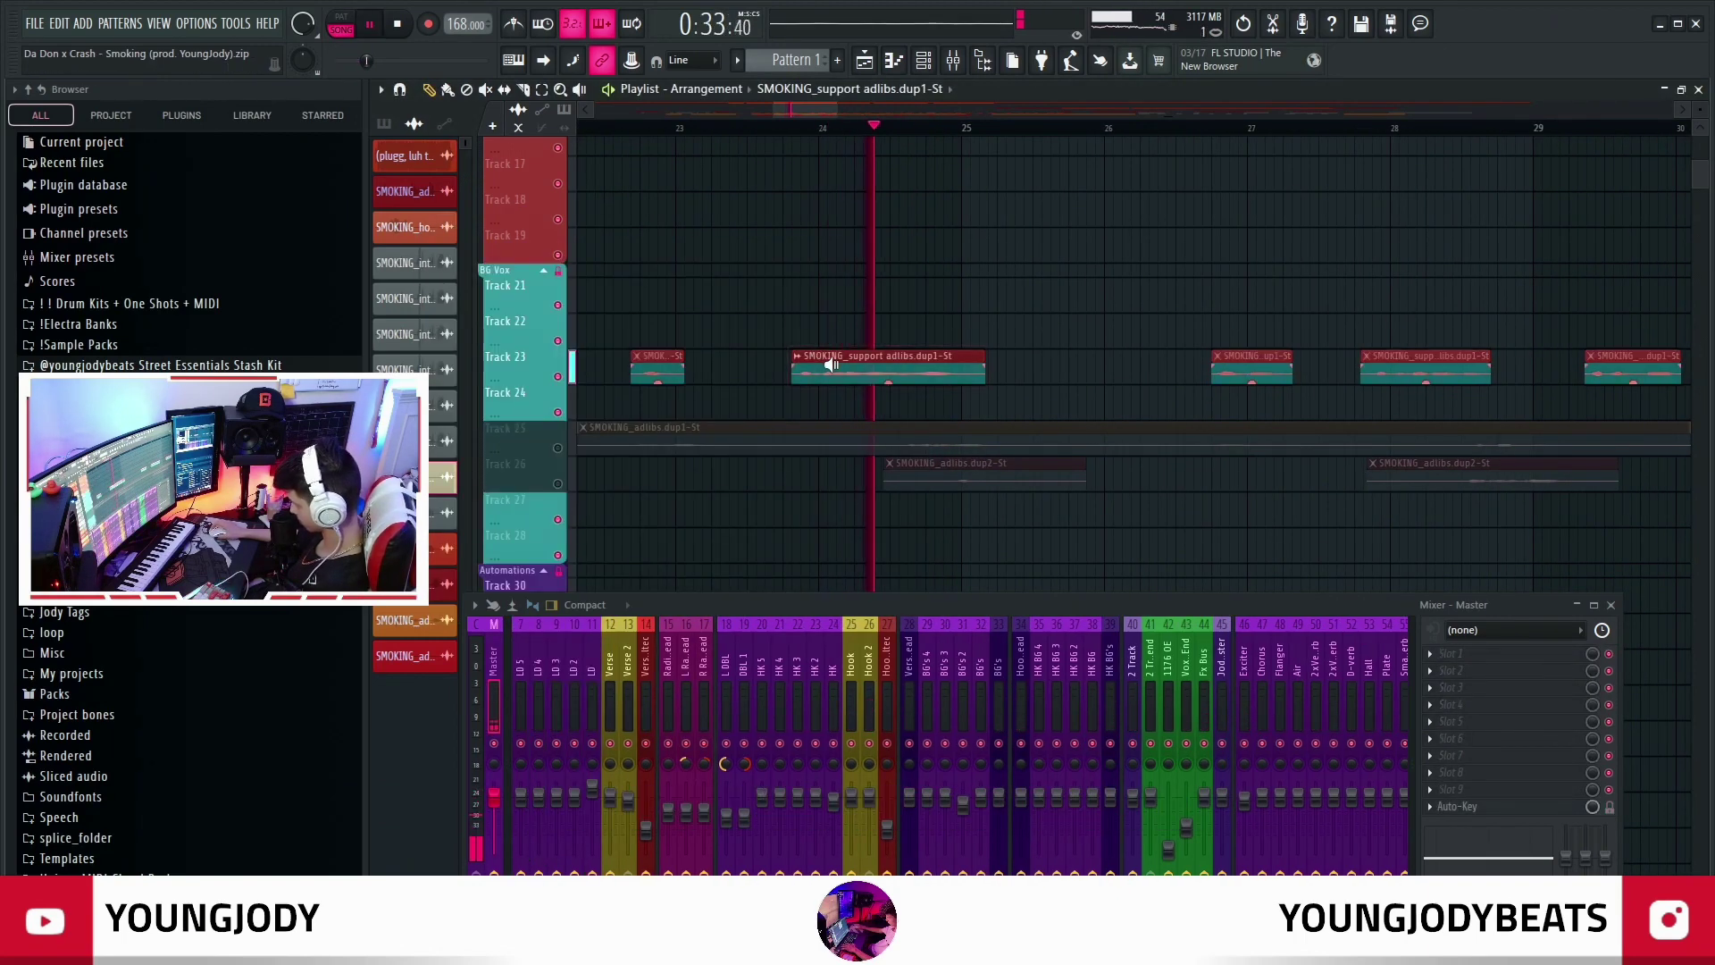
click(832, 365)
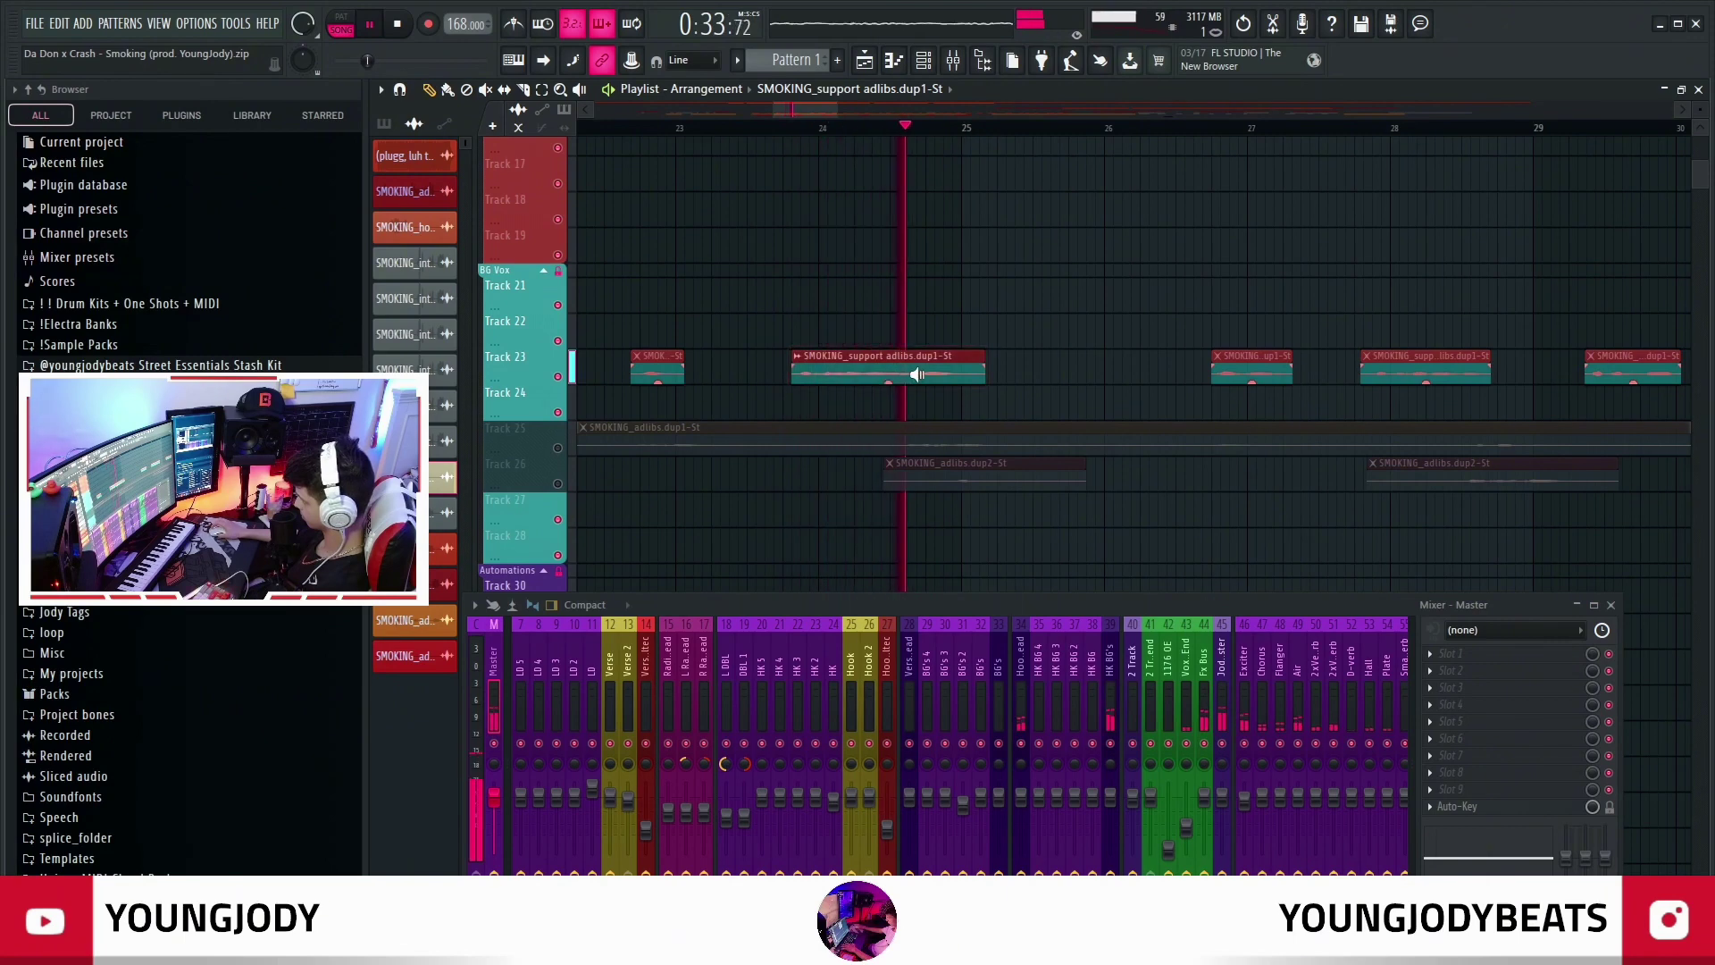
Compare the Hook Spread, Hook 2 and HK BG's mixer tracks, ending with HK BG's selected
click(1020, 652)
scroll(769, 689, down, 4)
scroll(759, 692, up, 3)
click(743, 696)
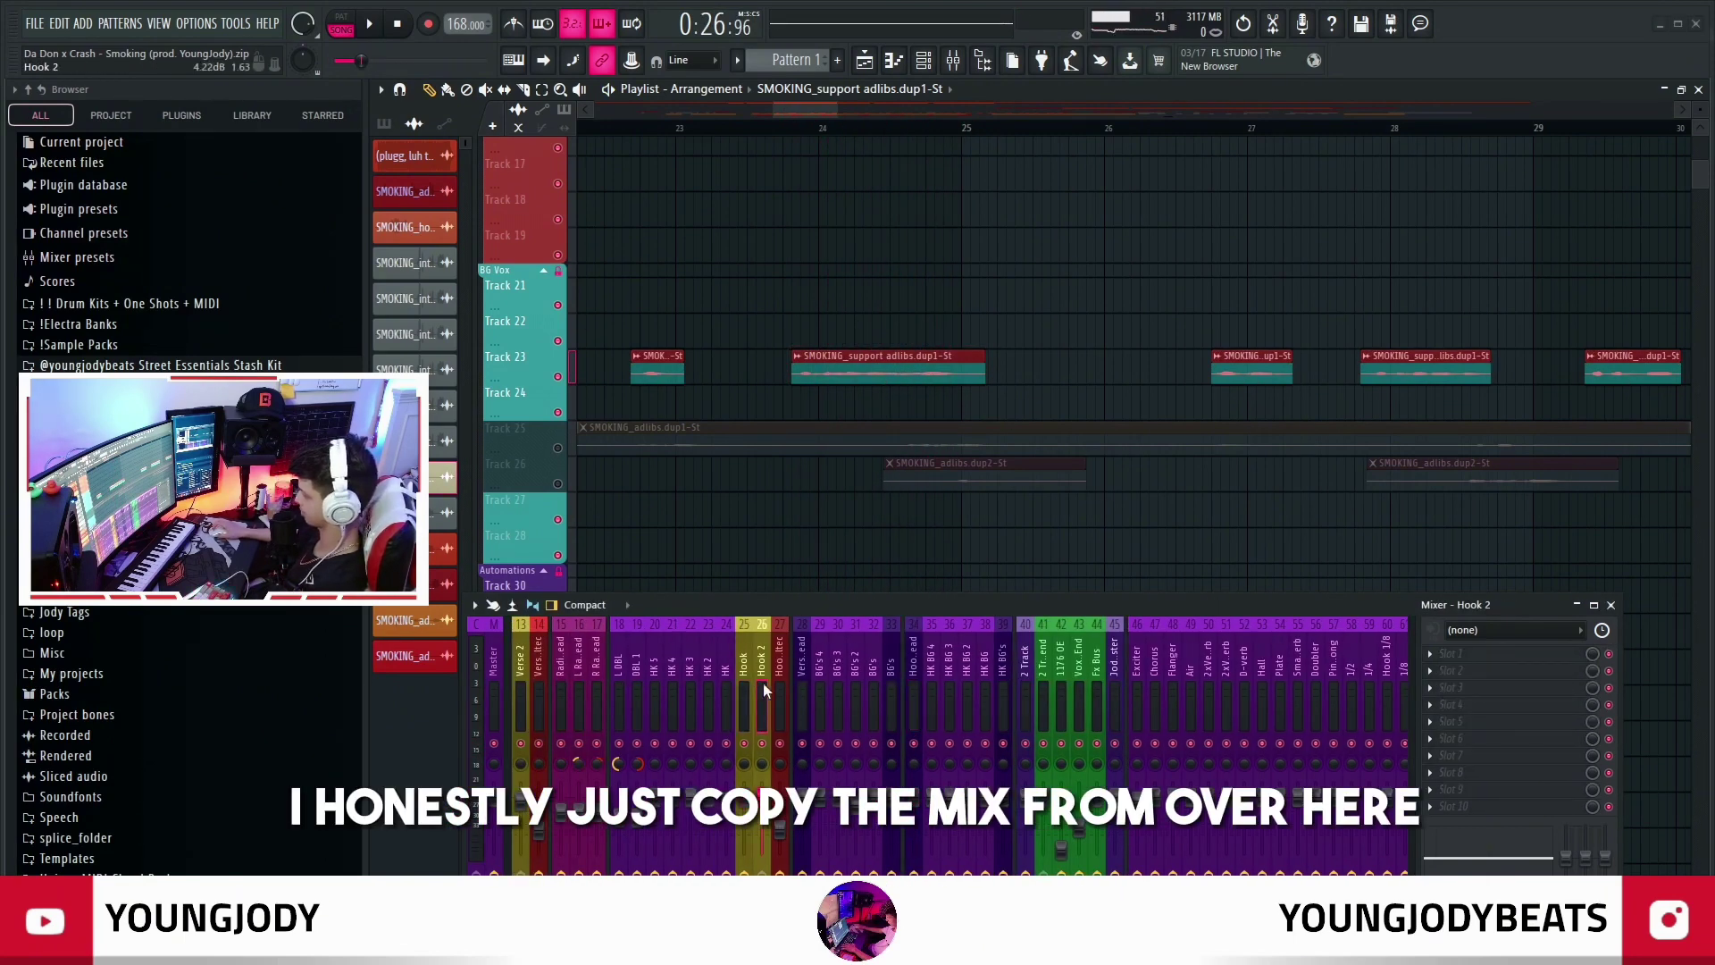
click(1006, 688)
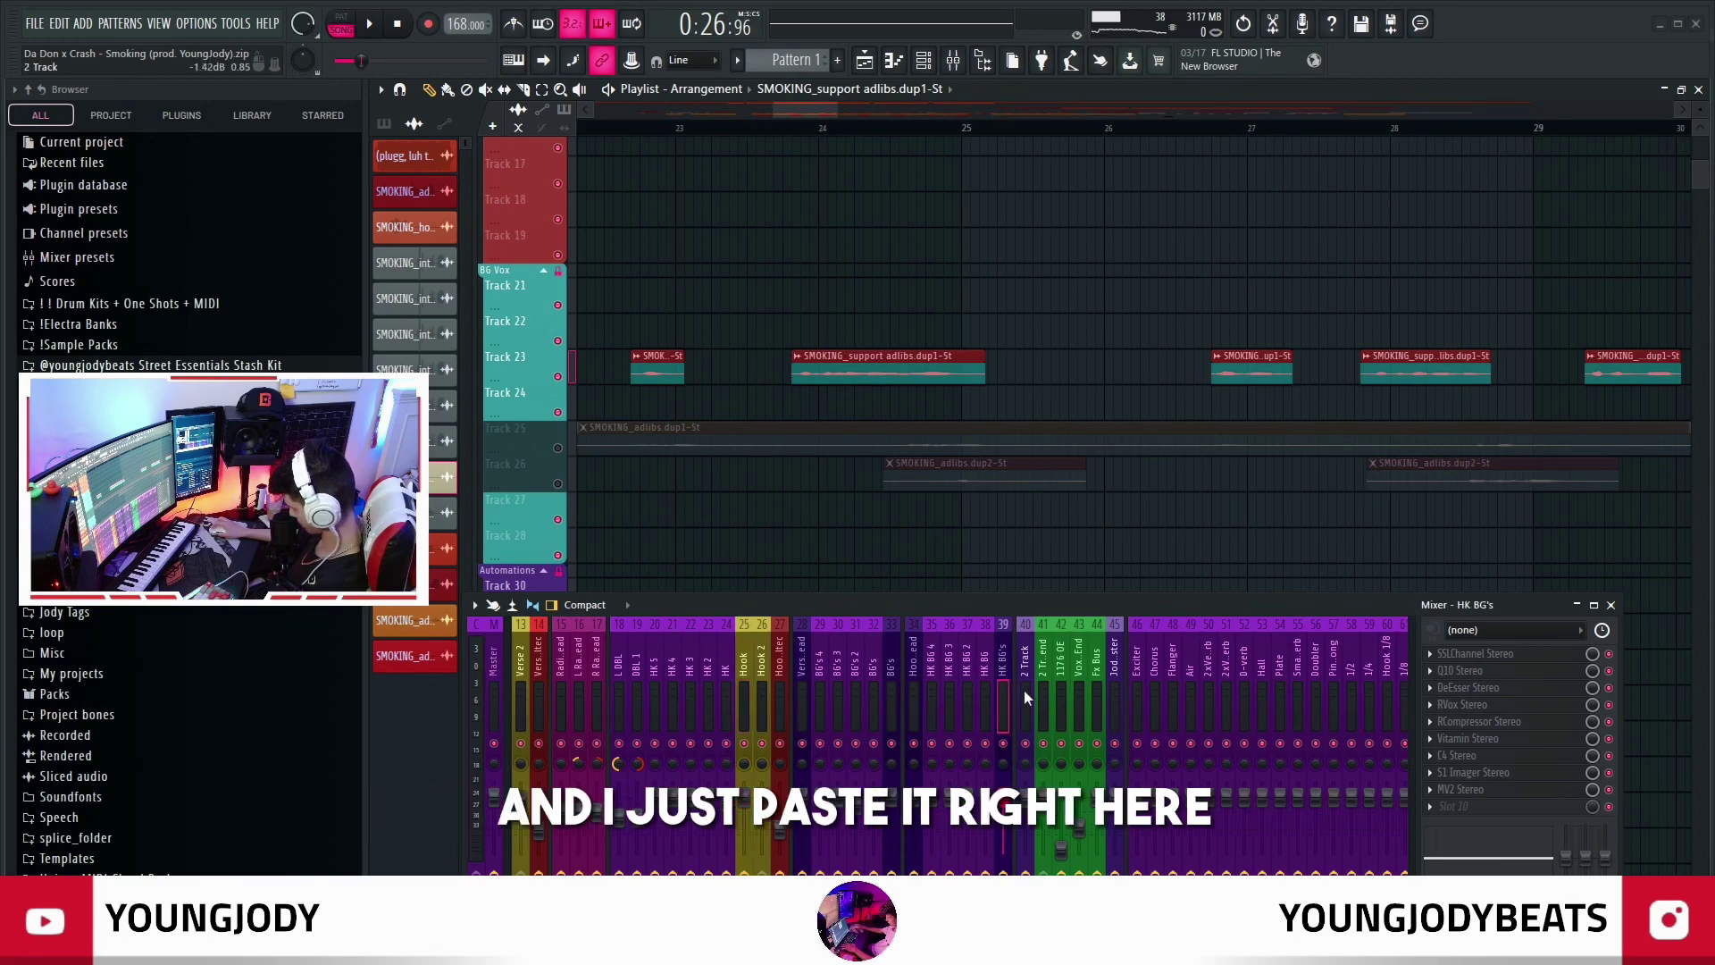
Inspect all nine HK BG's inserts in order, from SSLChannel and Q10 through S1 Imager and MV2, and close every plugin window
click(1488, 655)
click(1483, 670)
click(1478, 687)
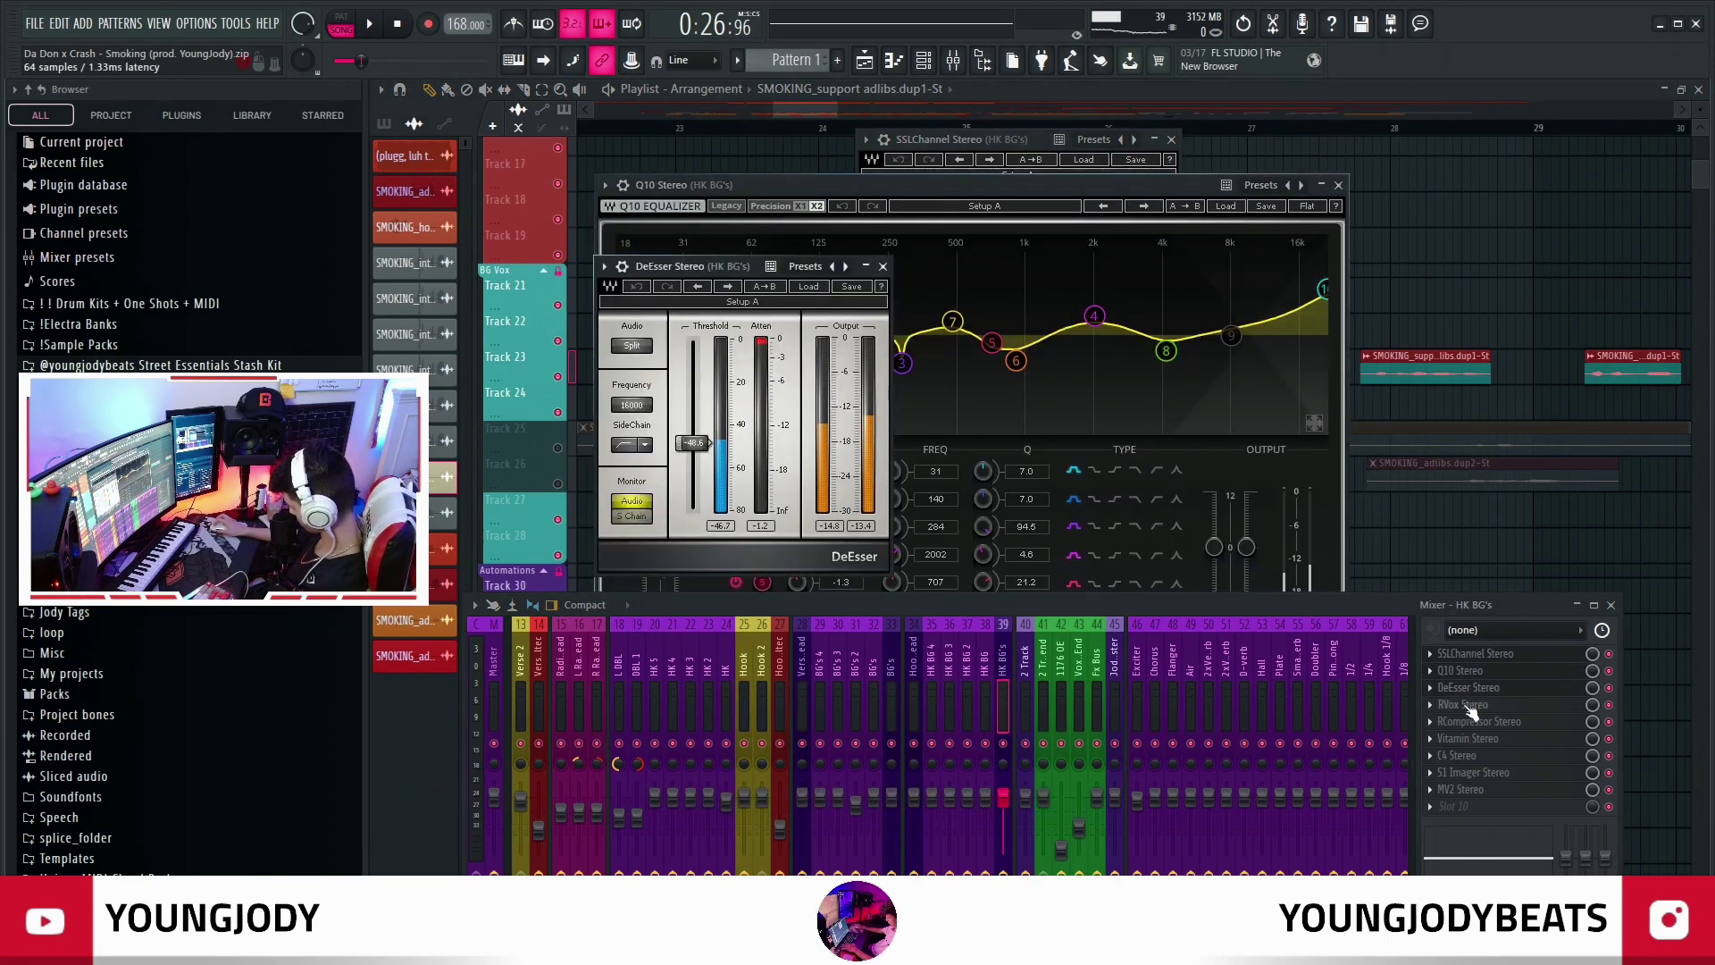
click(1474, 704)
click(1470, 721)
click(1466, 737)
click(1462, 755)
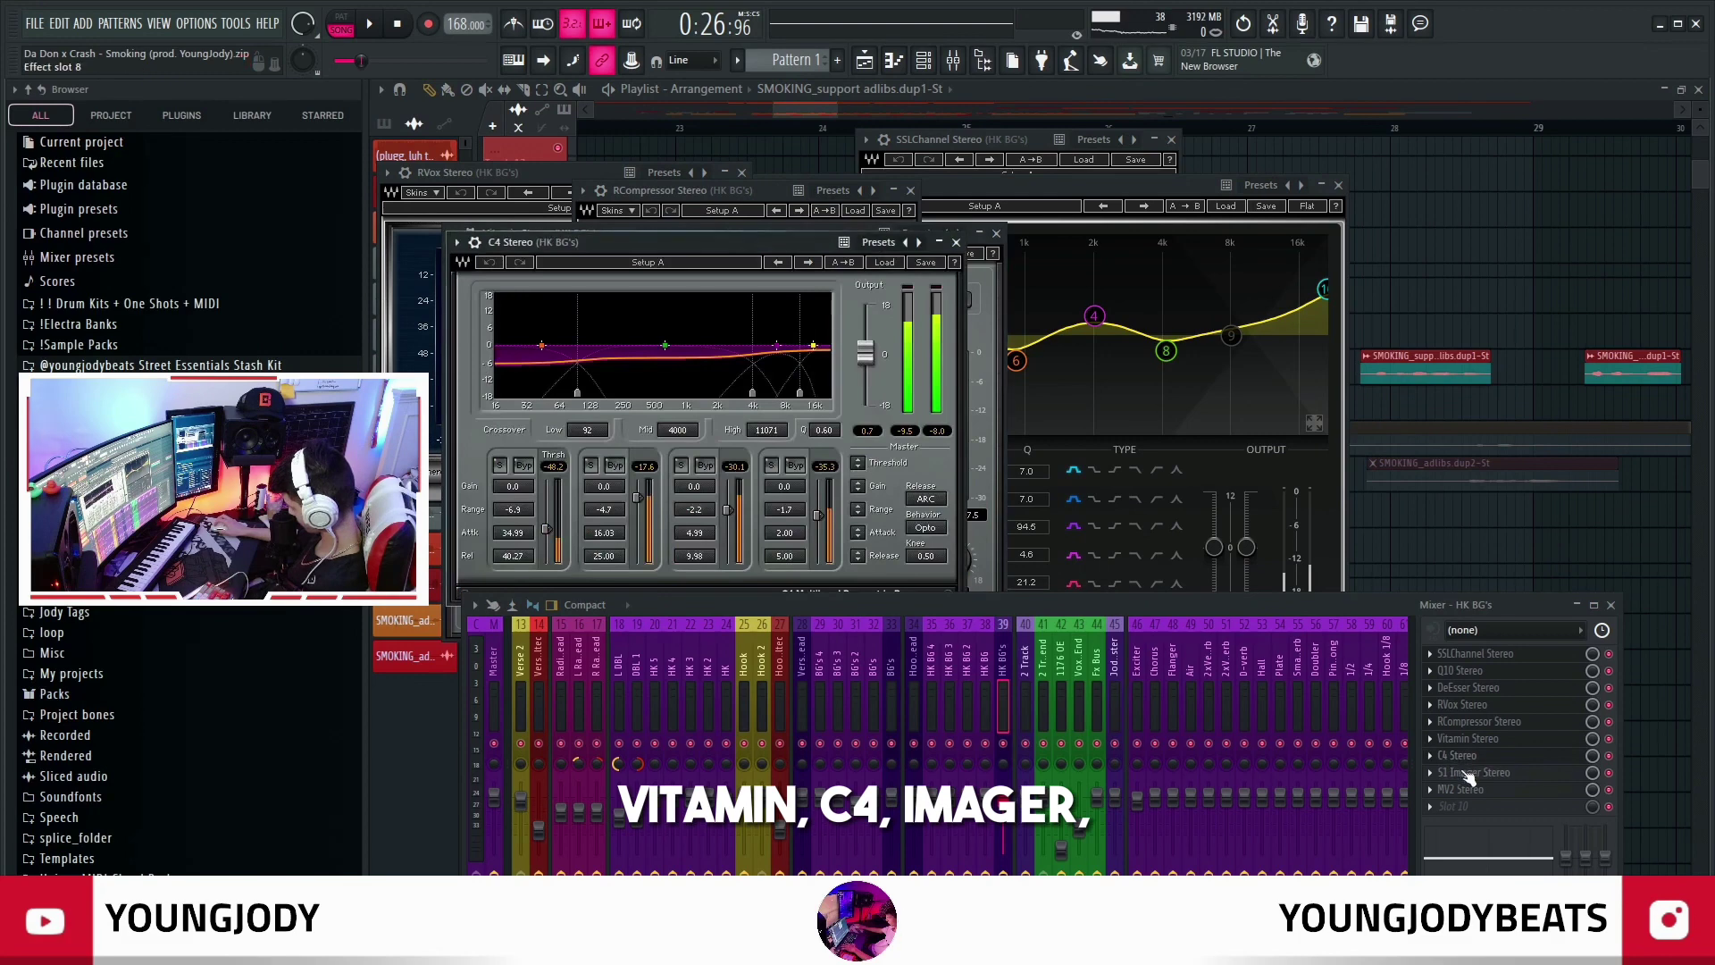
click(1462, 772)
click(1463, 790)
key(alt+F12)
Compare the insert chains of the Hook Spread and BG's mixer tracks, and return to Hook Spread
scroll(961, 656, down, 9)
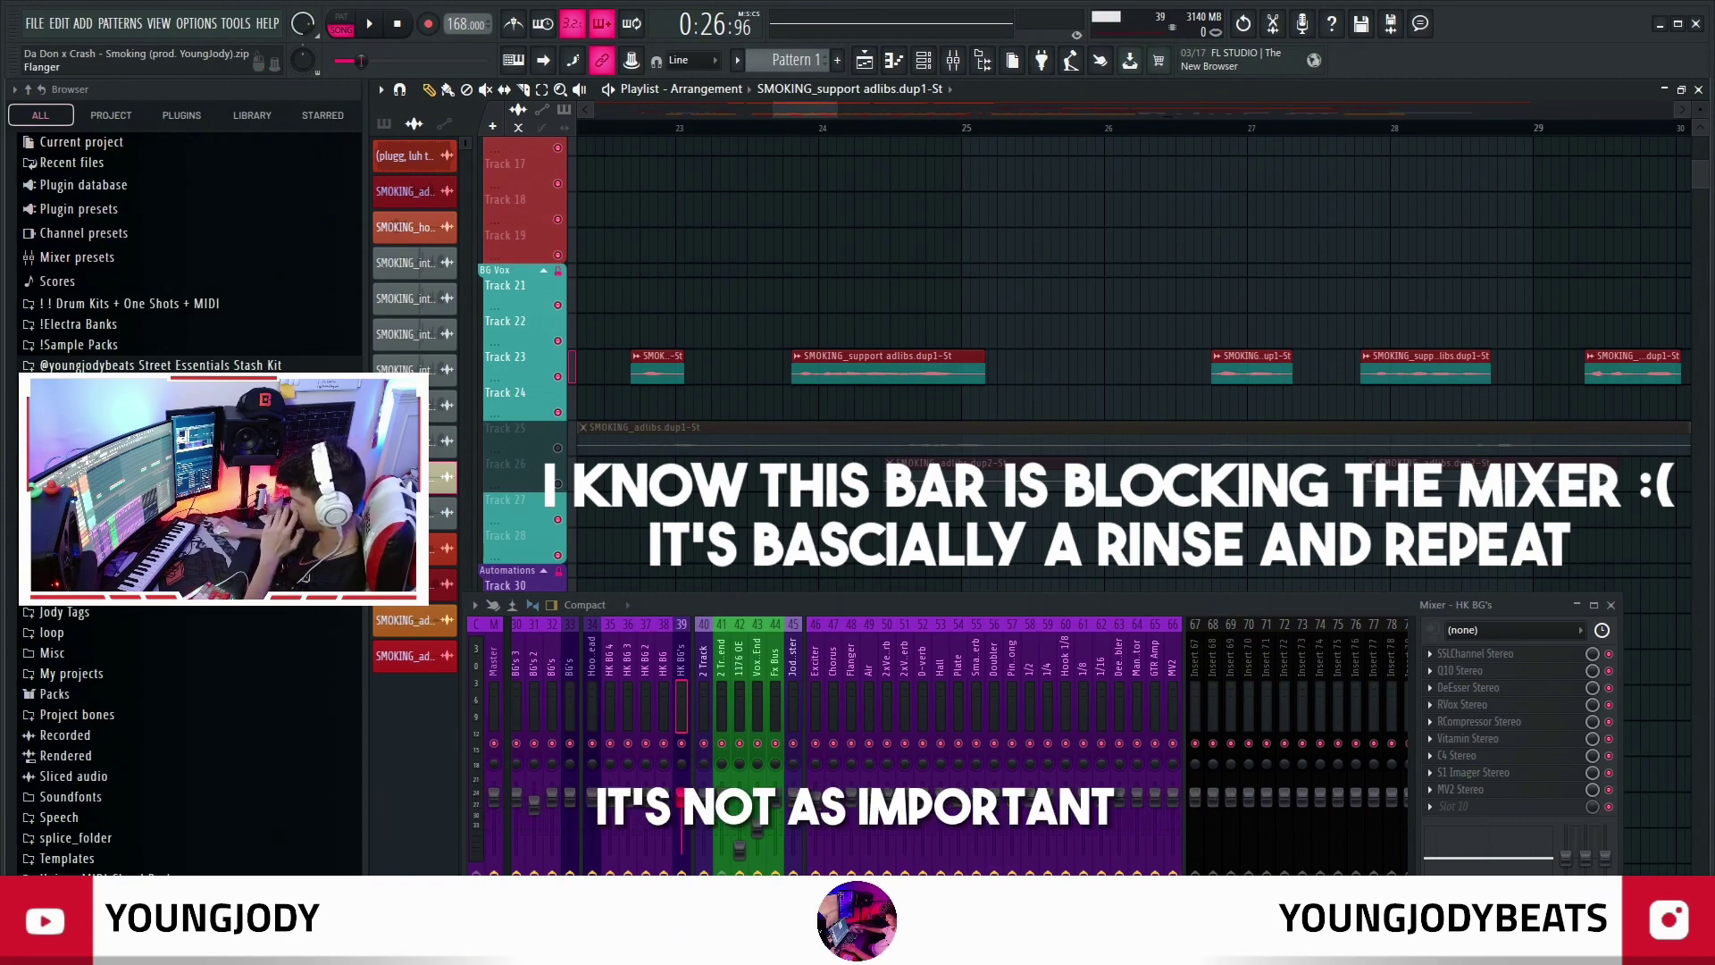
scroll(960, 746, up, 3)
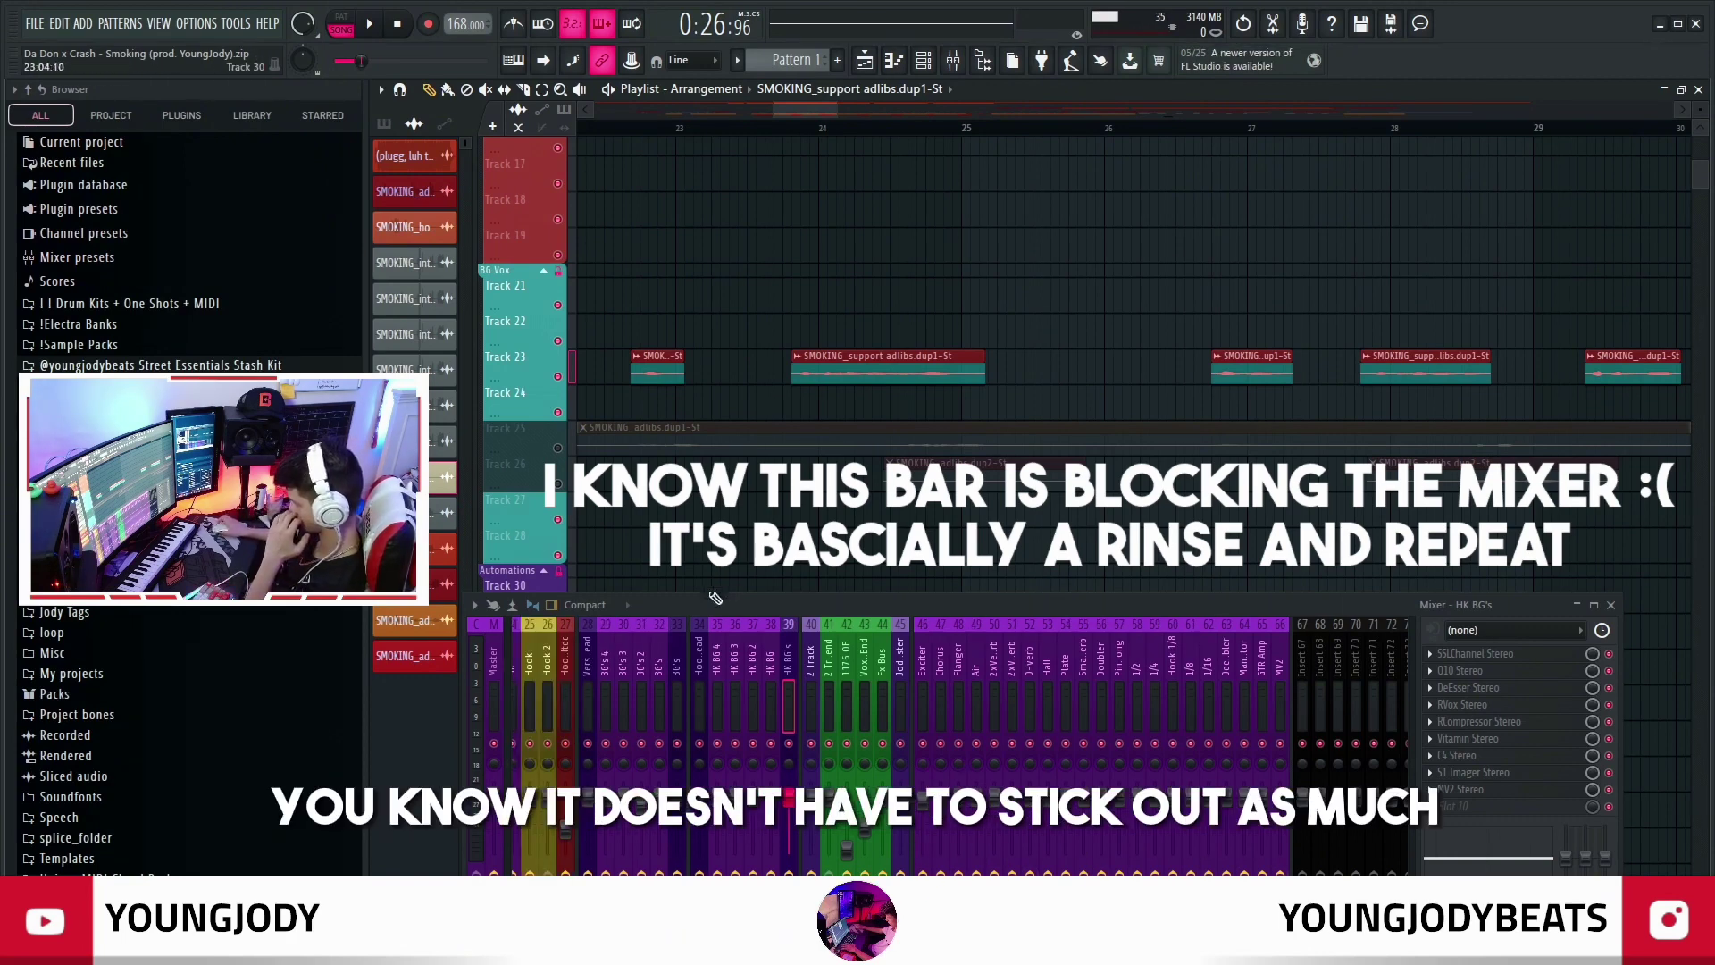
scroll(932, 700, up, 3)
scroll(1000, 684, up, 3)
click(1021, 679)
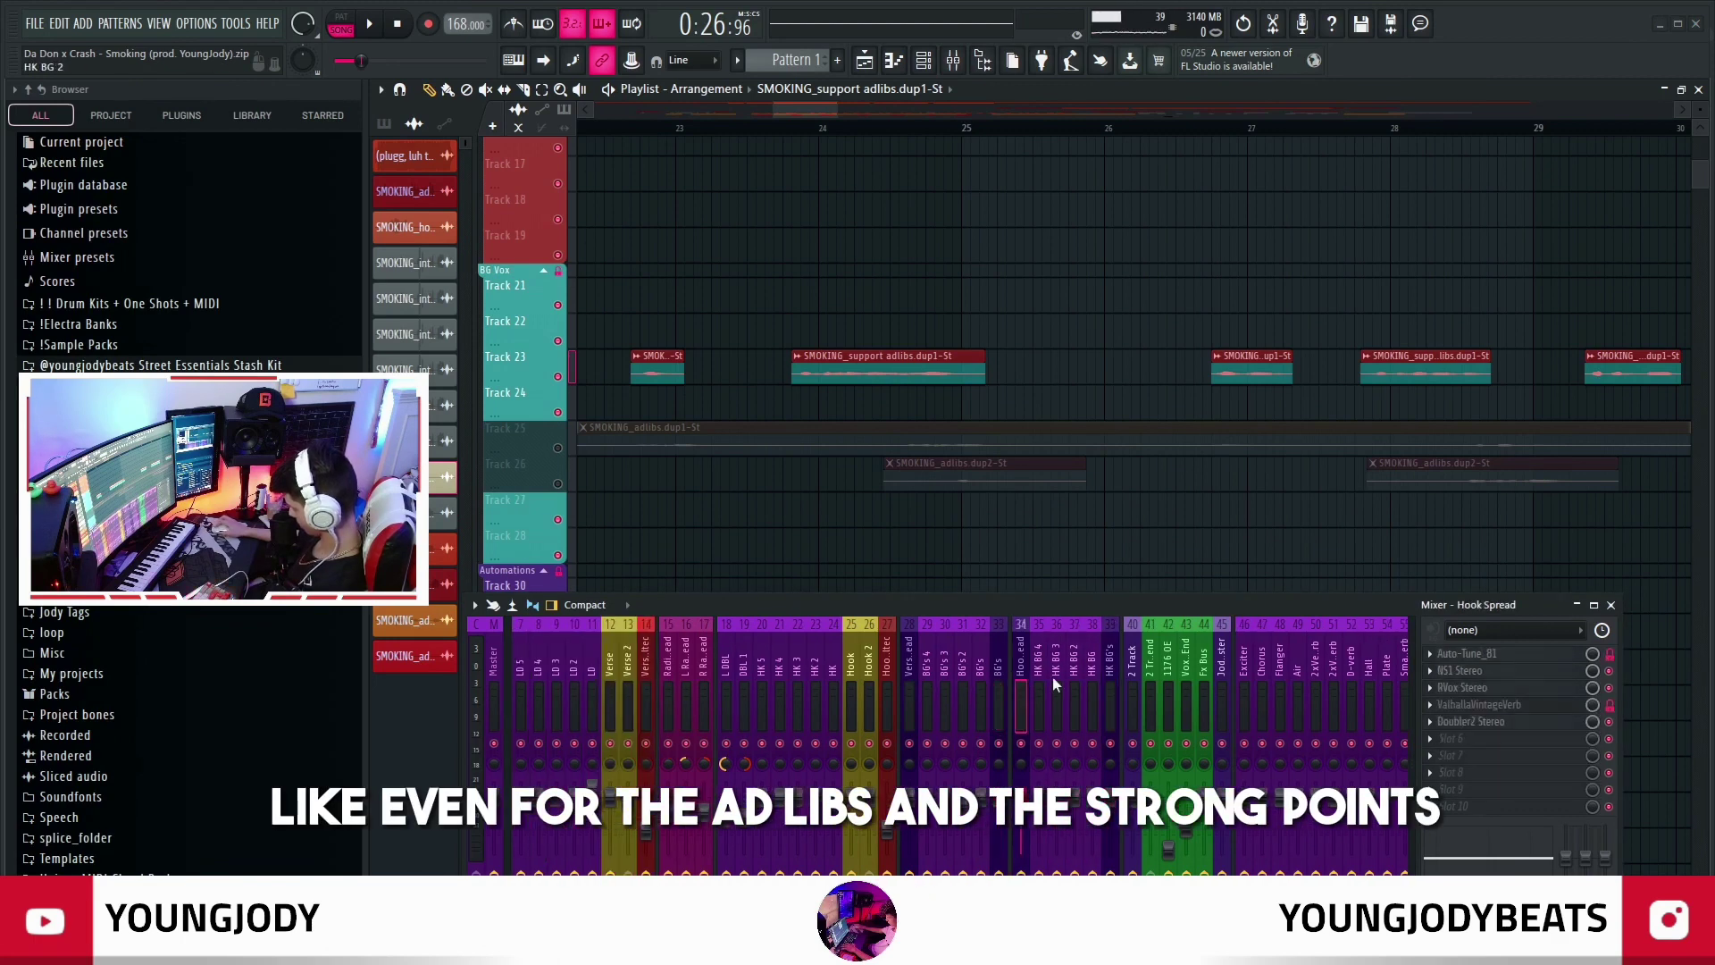
click(1054, 678)
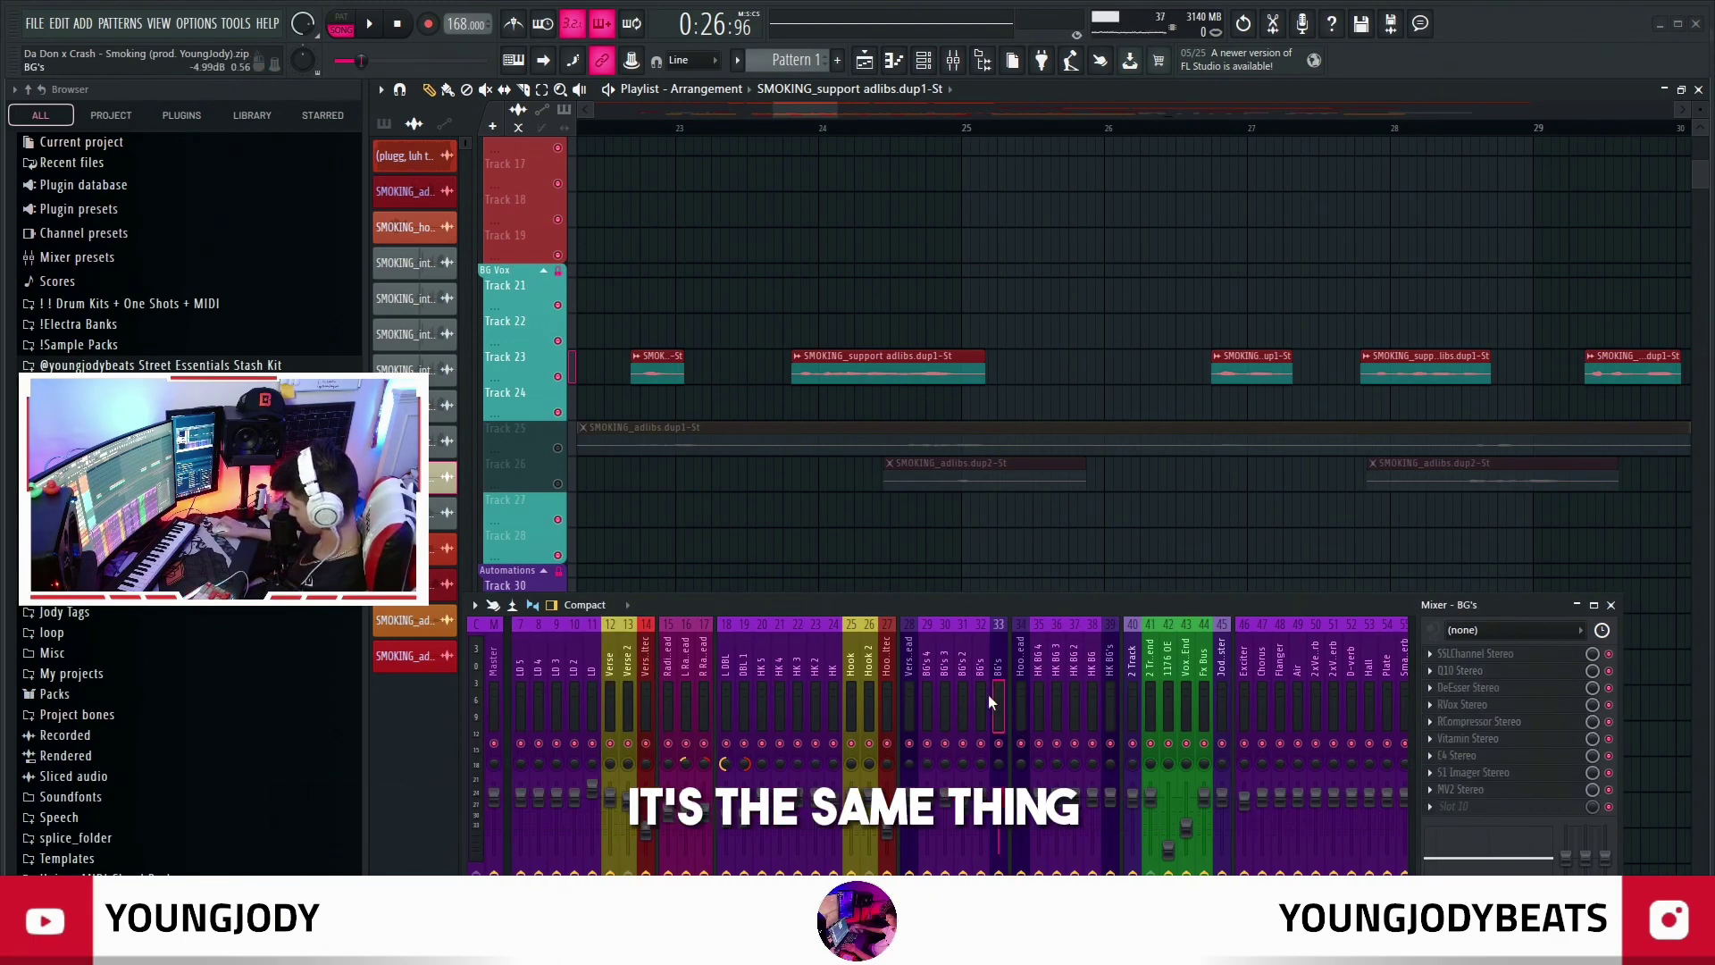
scroll(1096, 678, right, 3)
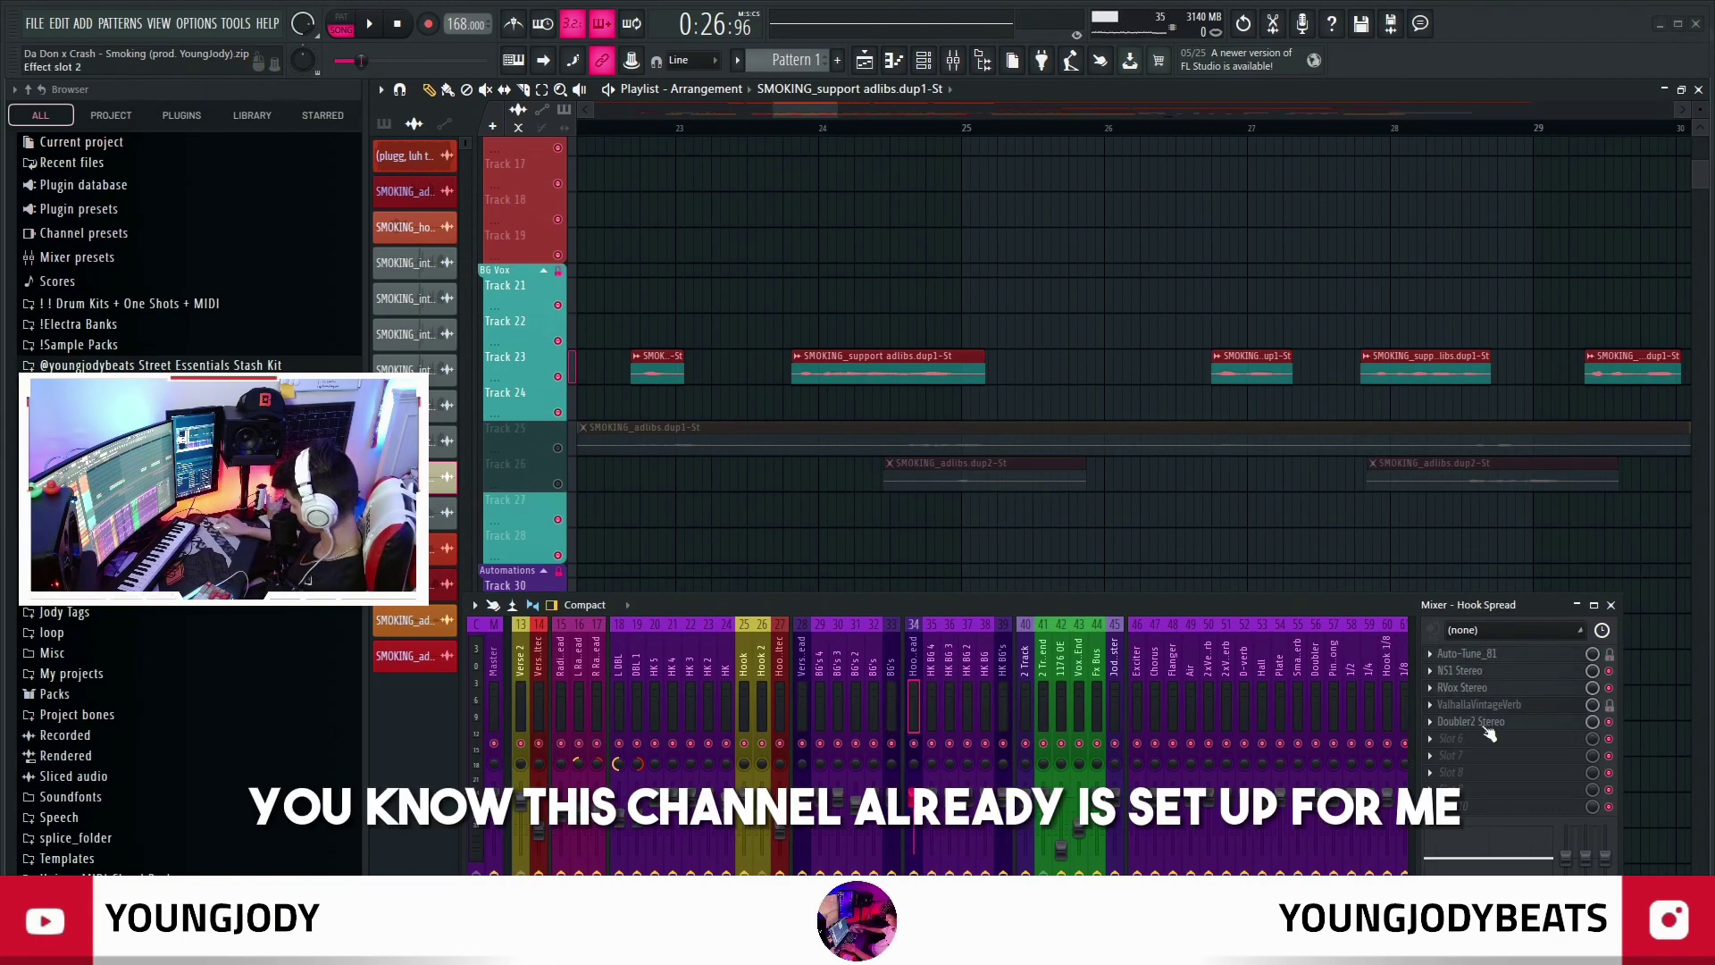
Inspect Hook Spread's NS1, RVox, ValhallaVintageVerb and Doubler2 inserts
click(1478, 671)
click(1474, 688)
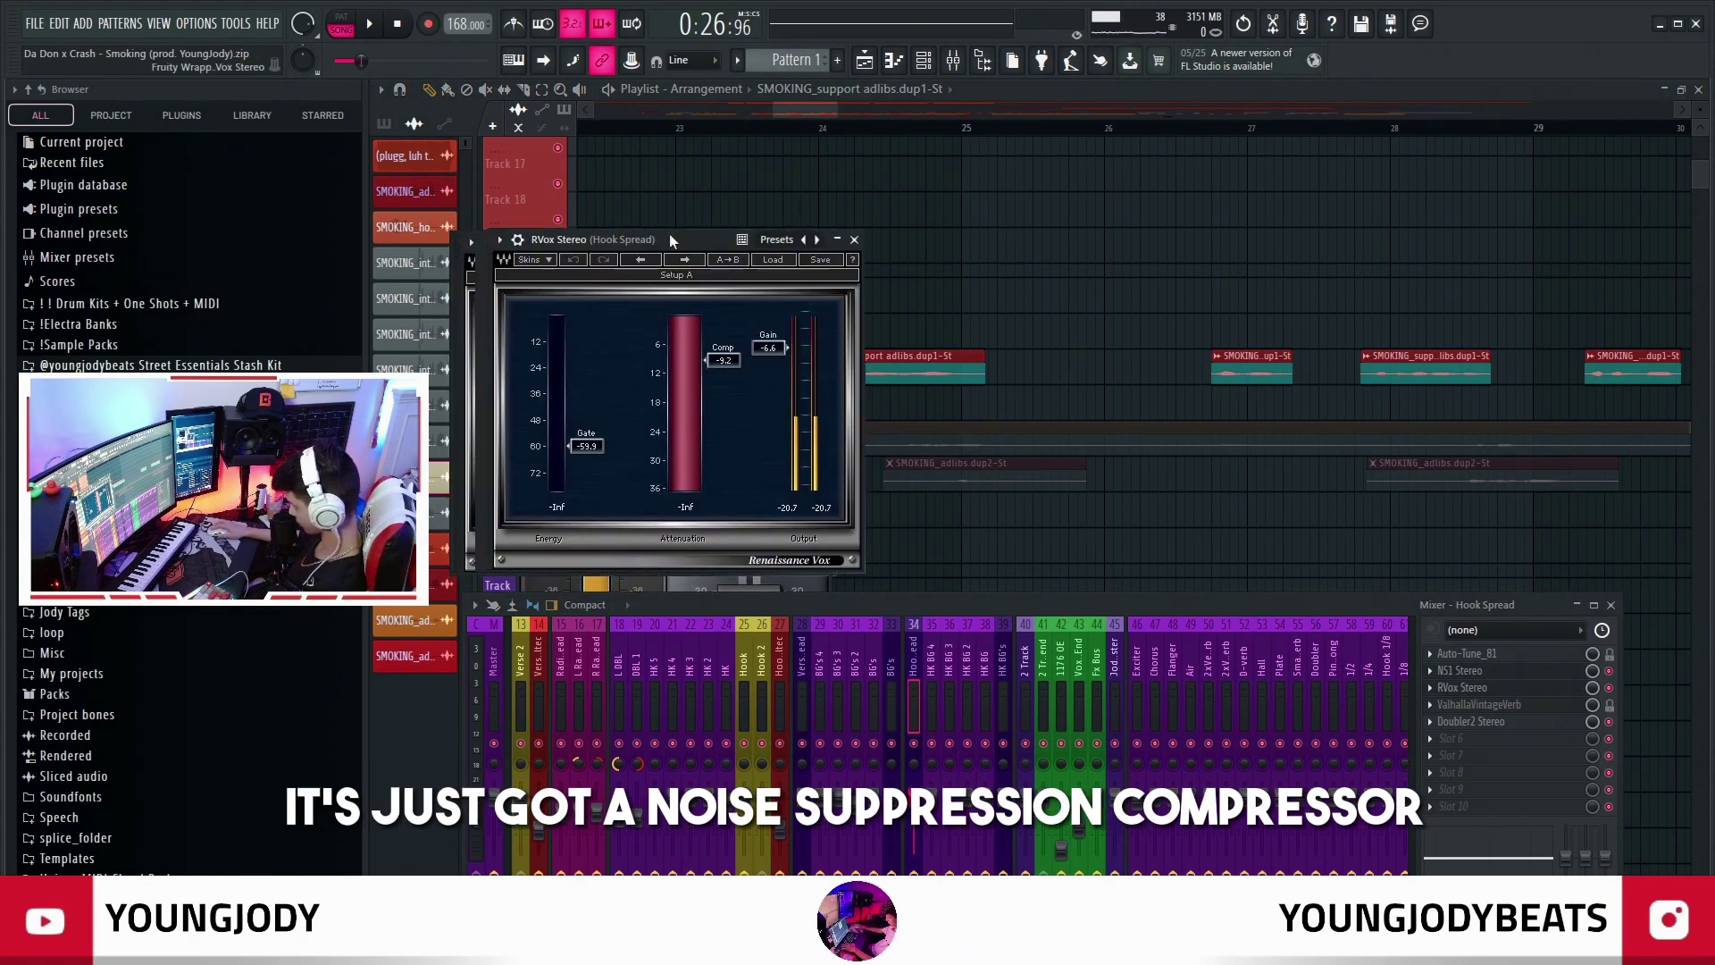
click(1510, 709)
click(1510, 709)
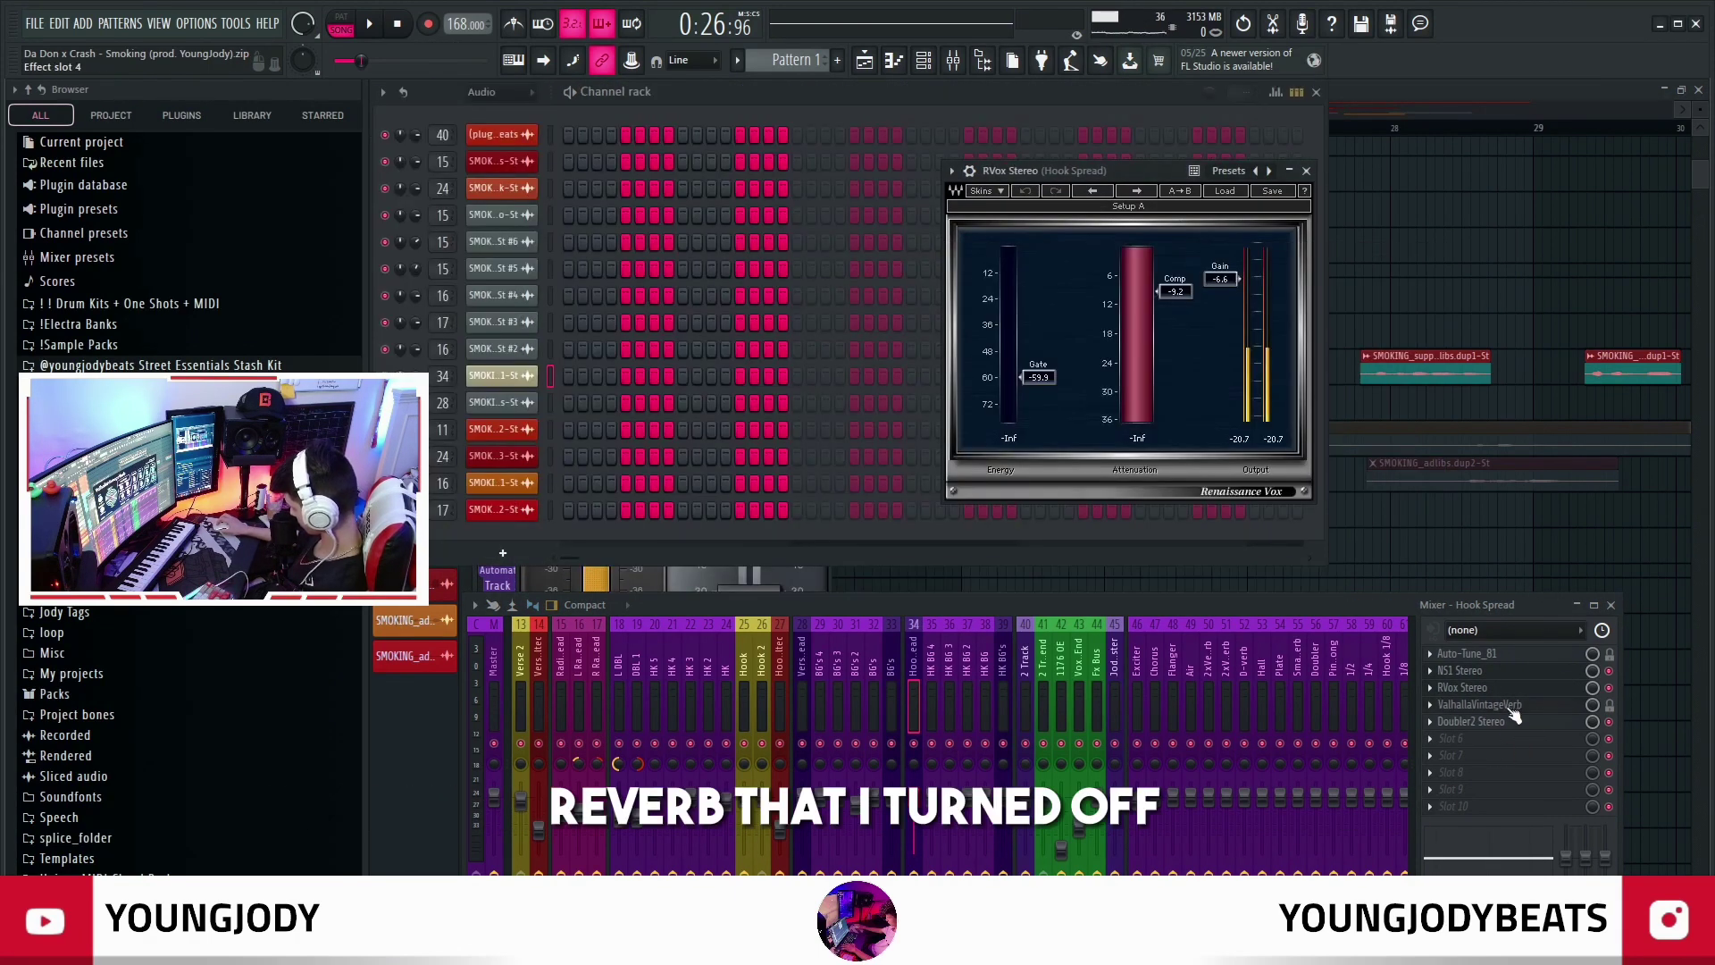
click(1483, 722)
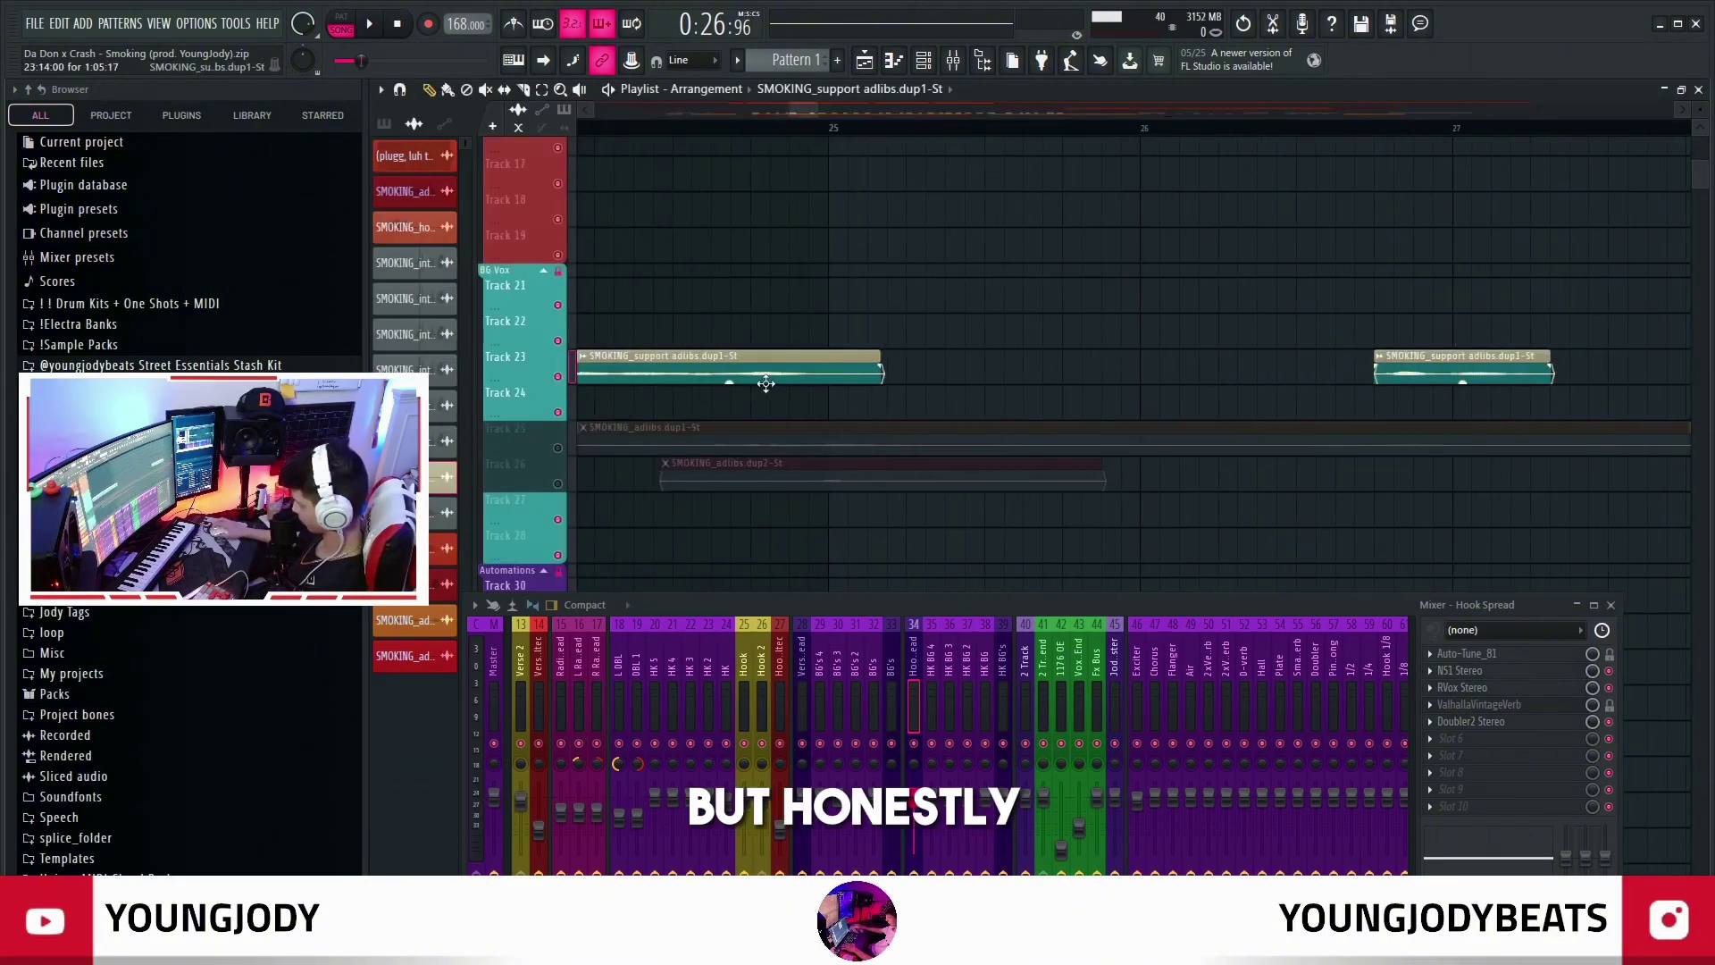
Inspect the channel settings of the SMOKING_support adlibs clip on Track 23, including its precomputed effects, and return to the playlist
double_click(766, 383)
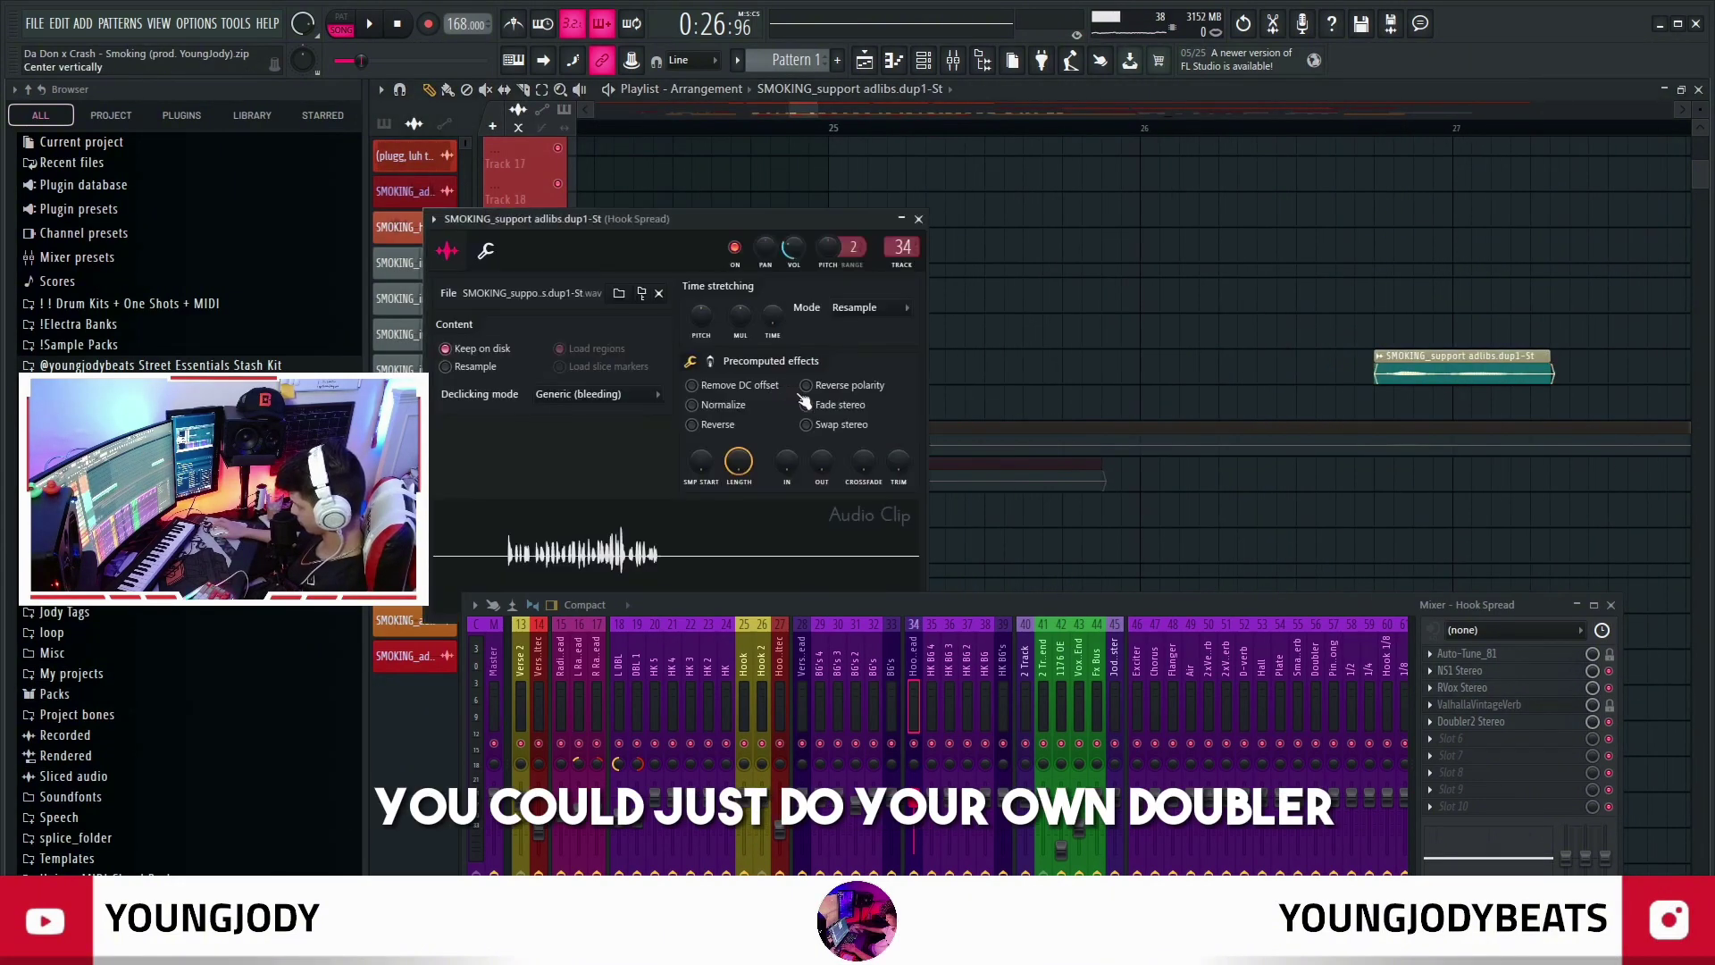
click(713, 361)
drag(752, 218, 1013, 136)
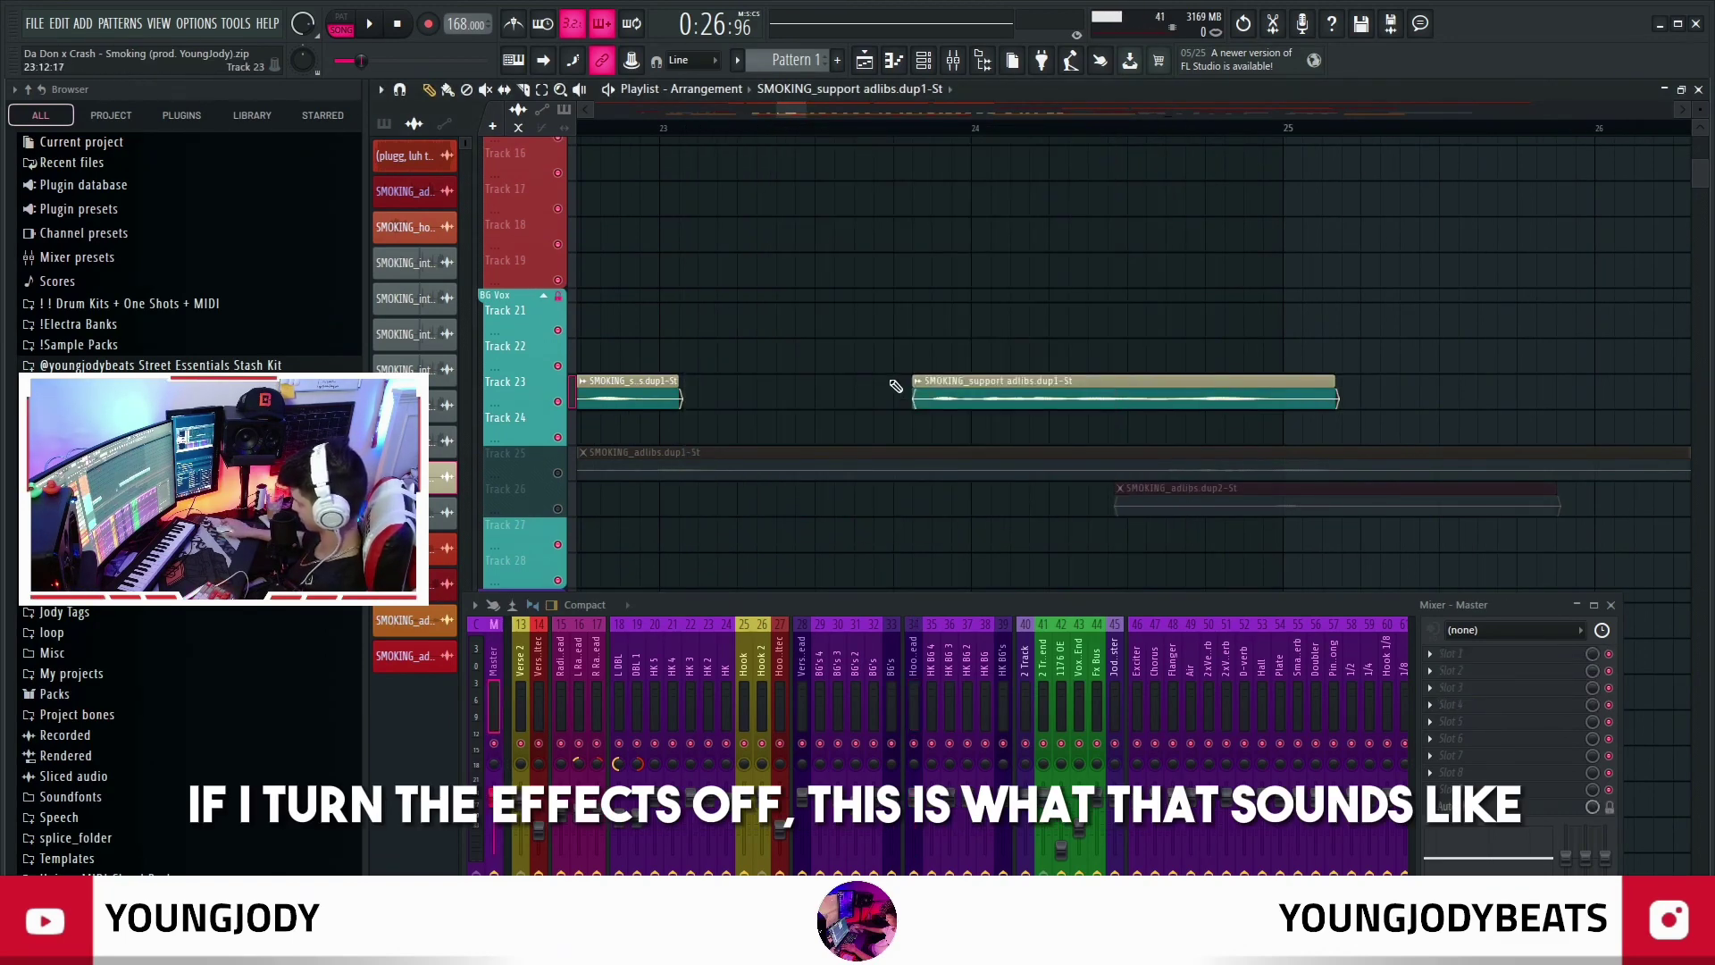
alt+right_click(889, 384)
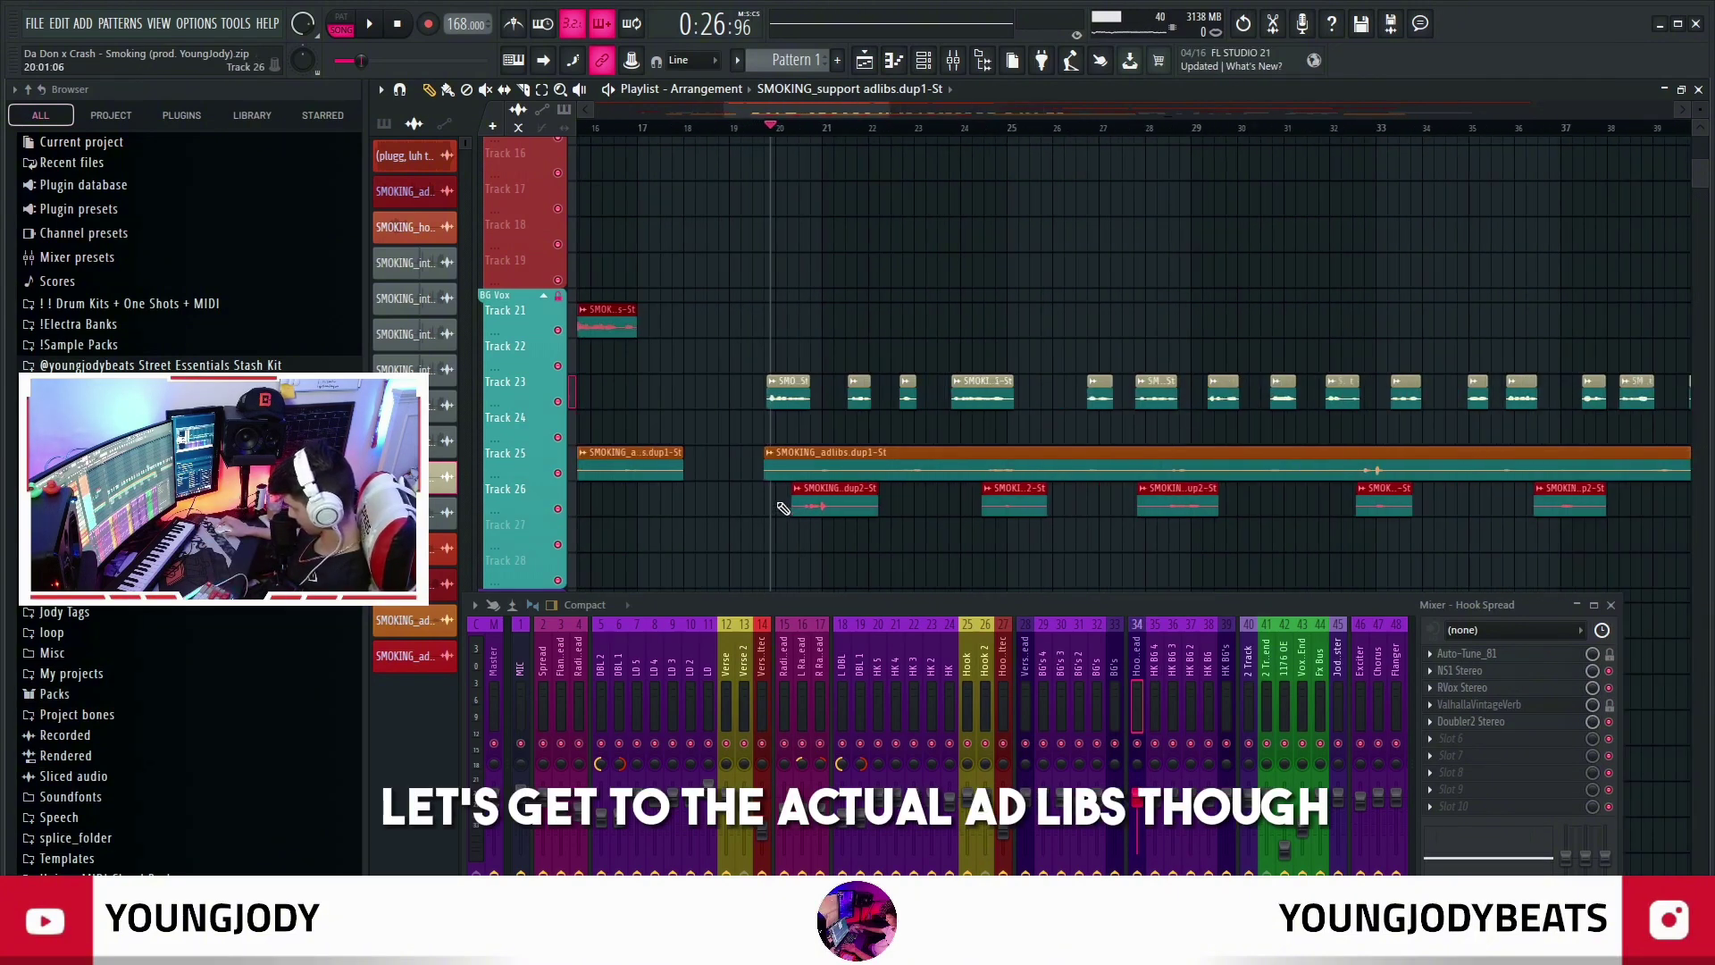
Compare the insert chains of the Radio Spread, Hook Spread and DBL mixer tracks, checking Hook Spread's Doubler2
scroll(1034, 521, up, 4)
click(785, 657)
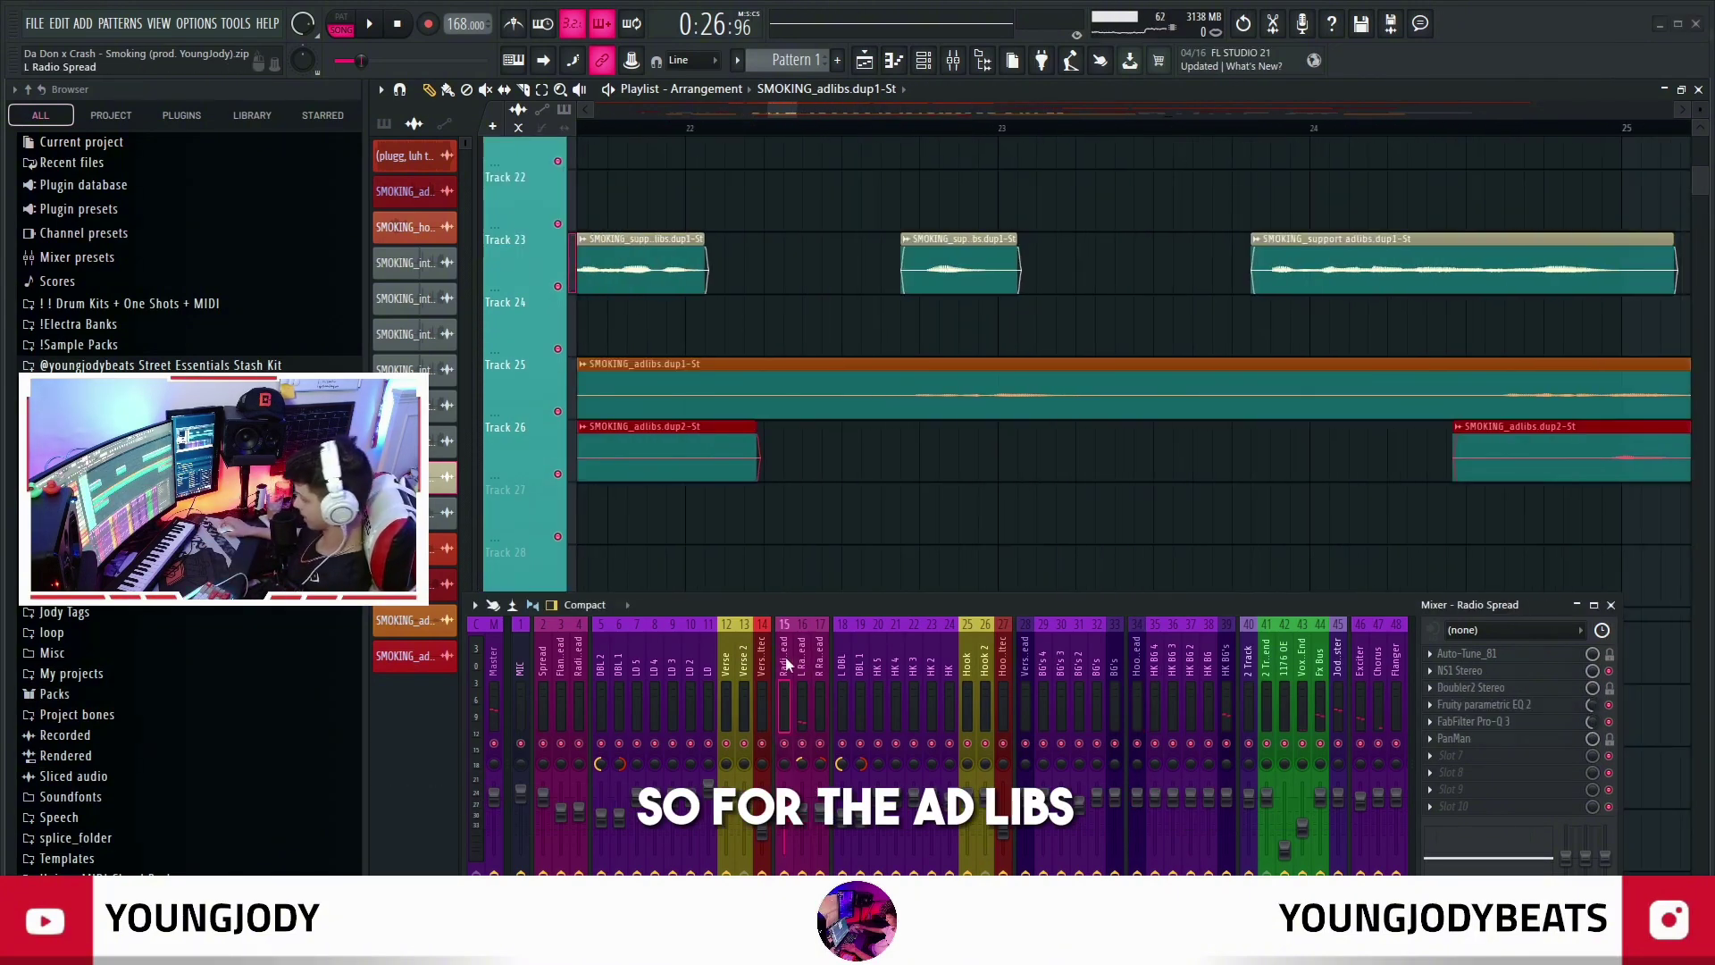
click(821, 657)
click(802, 657)
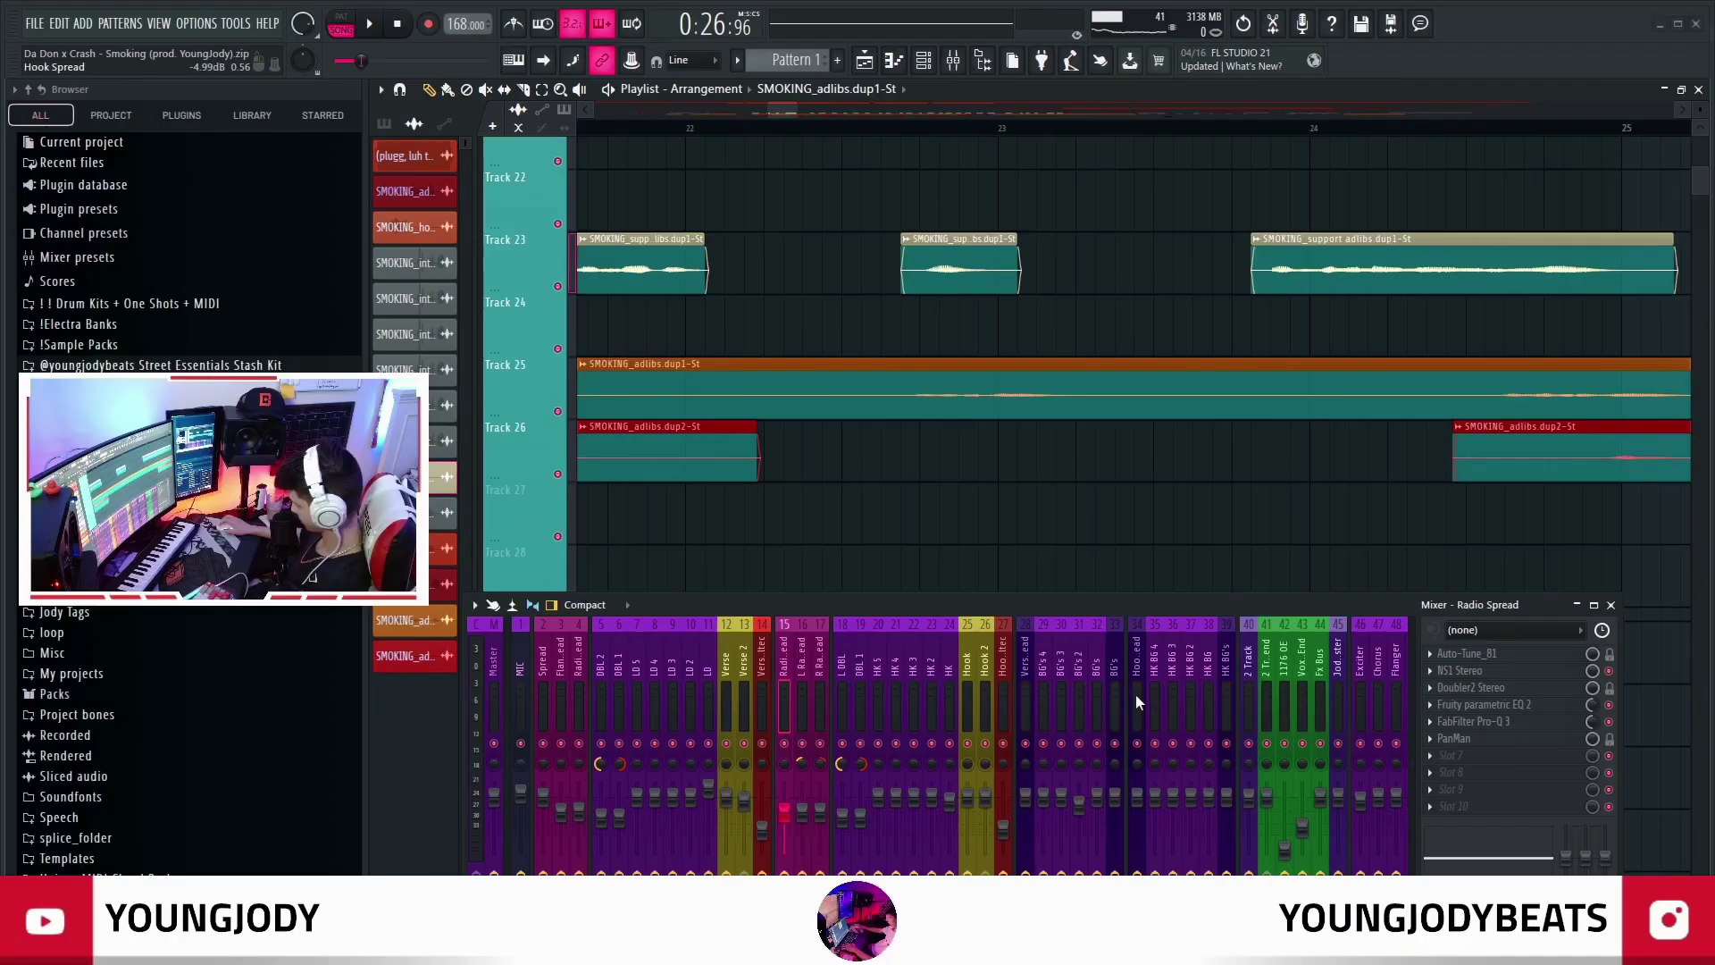
click(1137, 697)
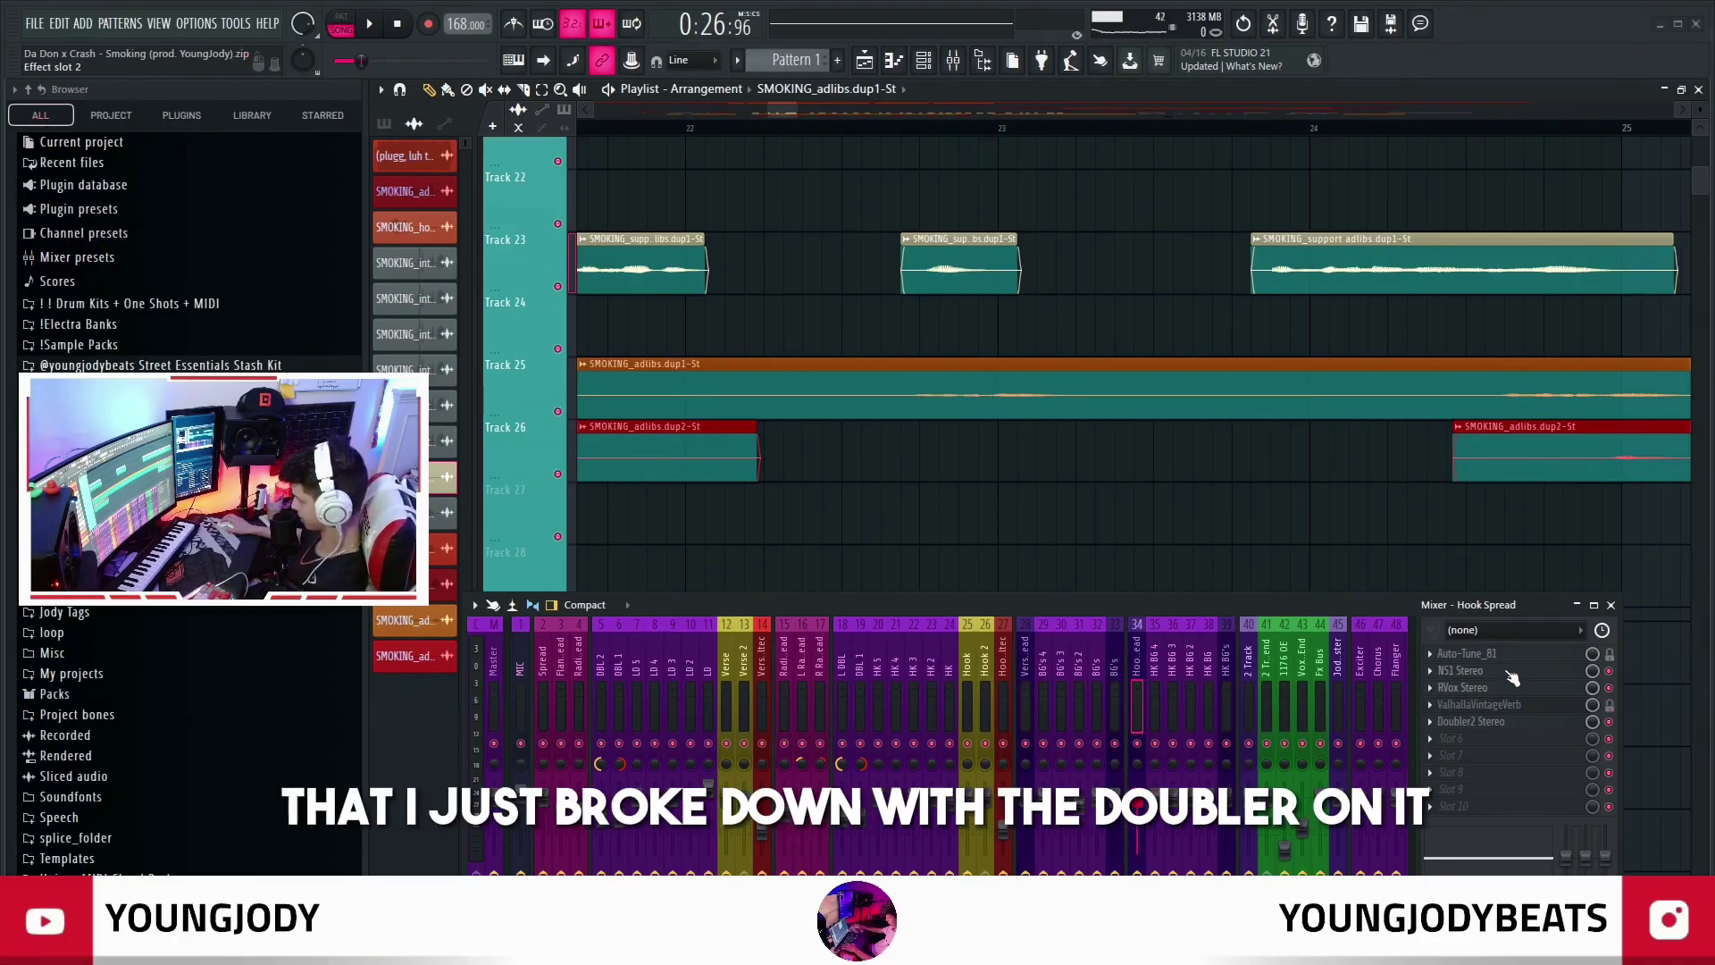
click(1497, 724)
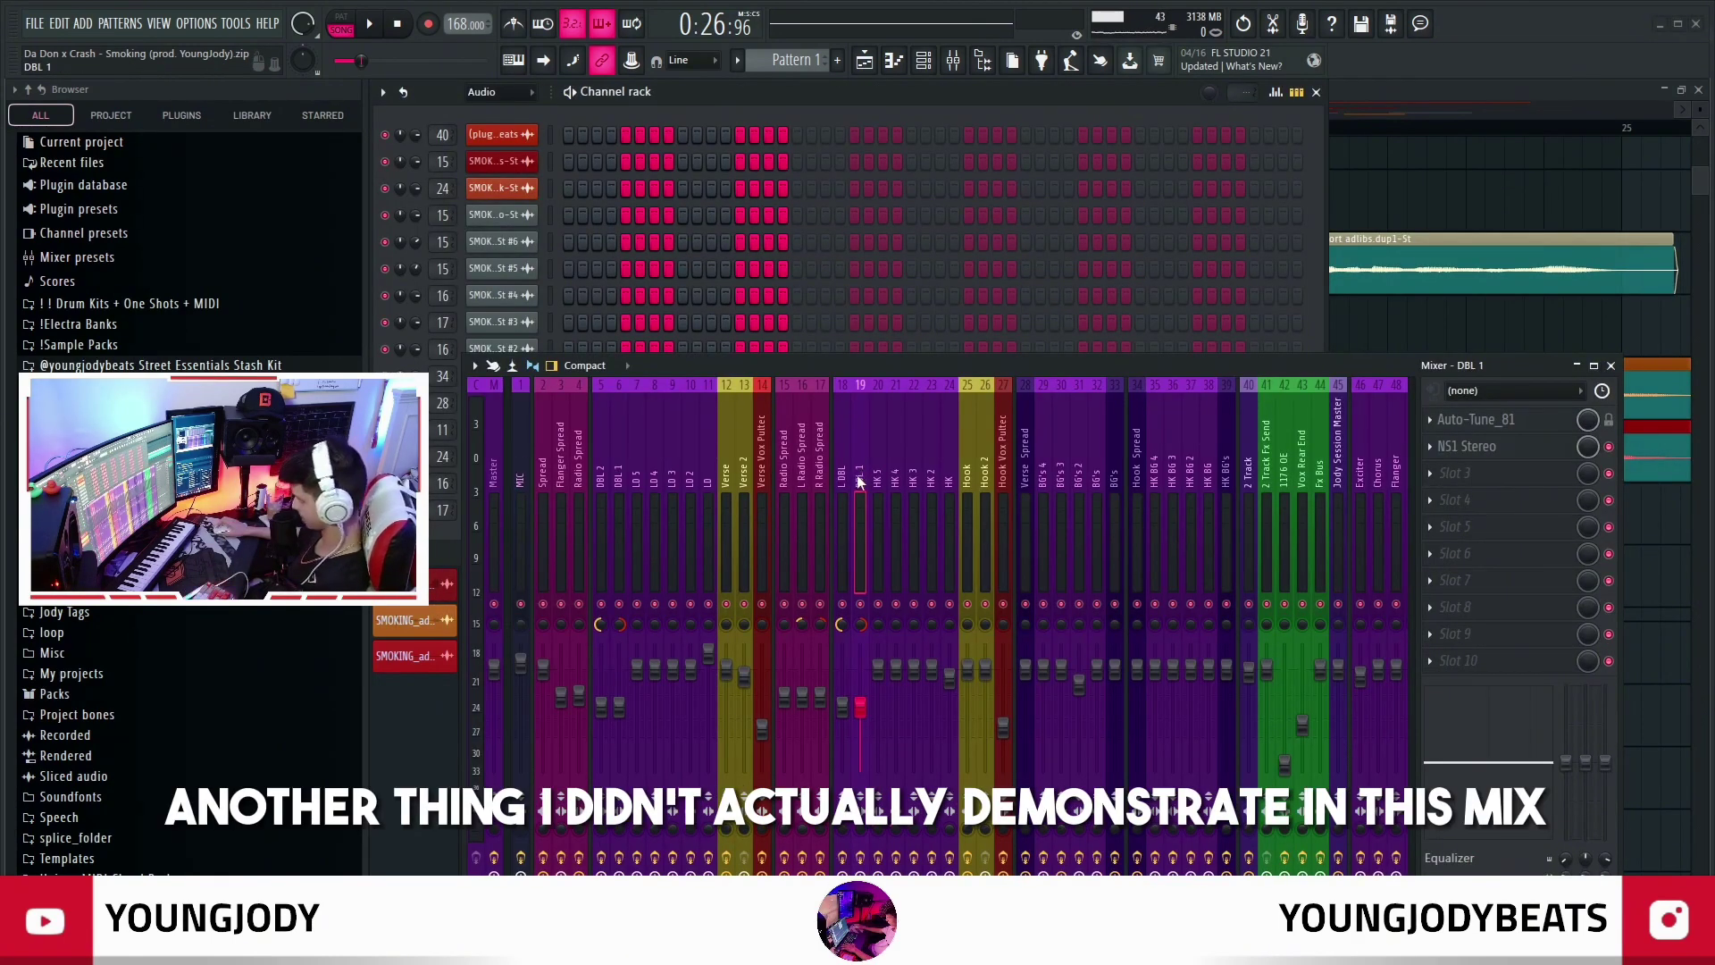
click(849, 522)
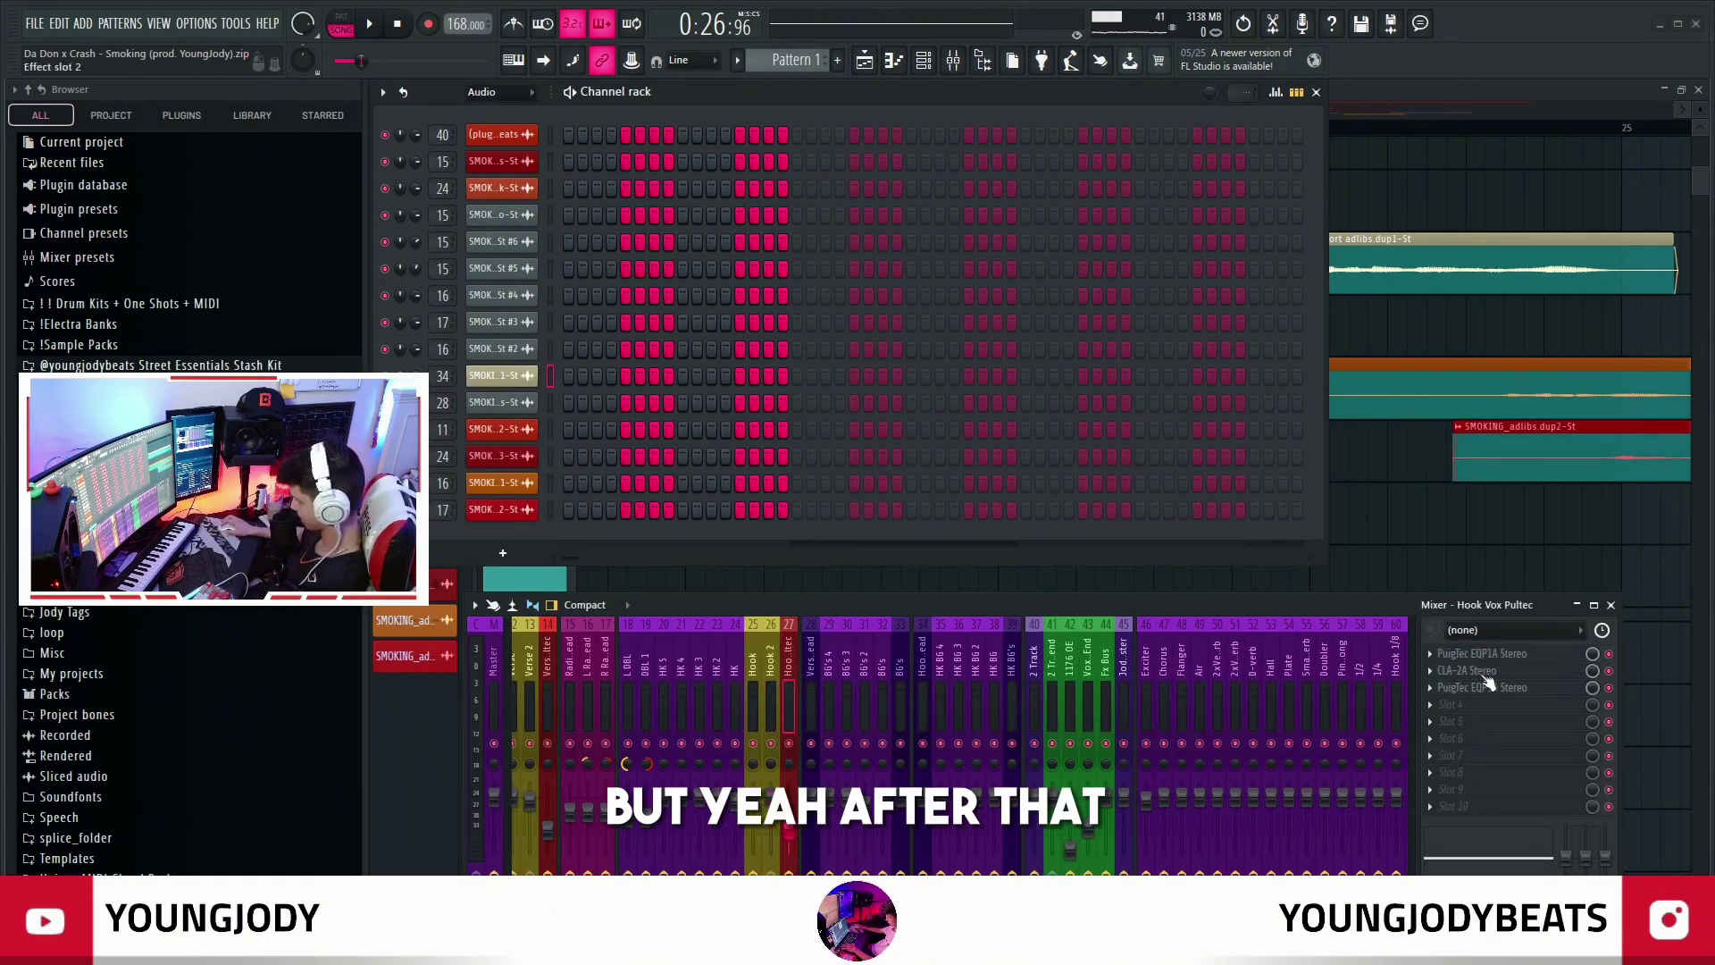
Inspect Hook Vox Pultec's two PuigTec EQP1A inserts and its CLA-2A, and close every plugin window
click(1503, 656)
click(1504, 669)
click(1501, 685)
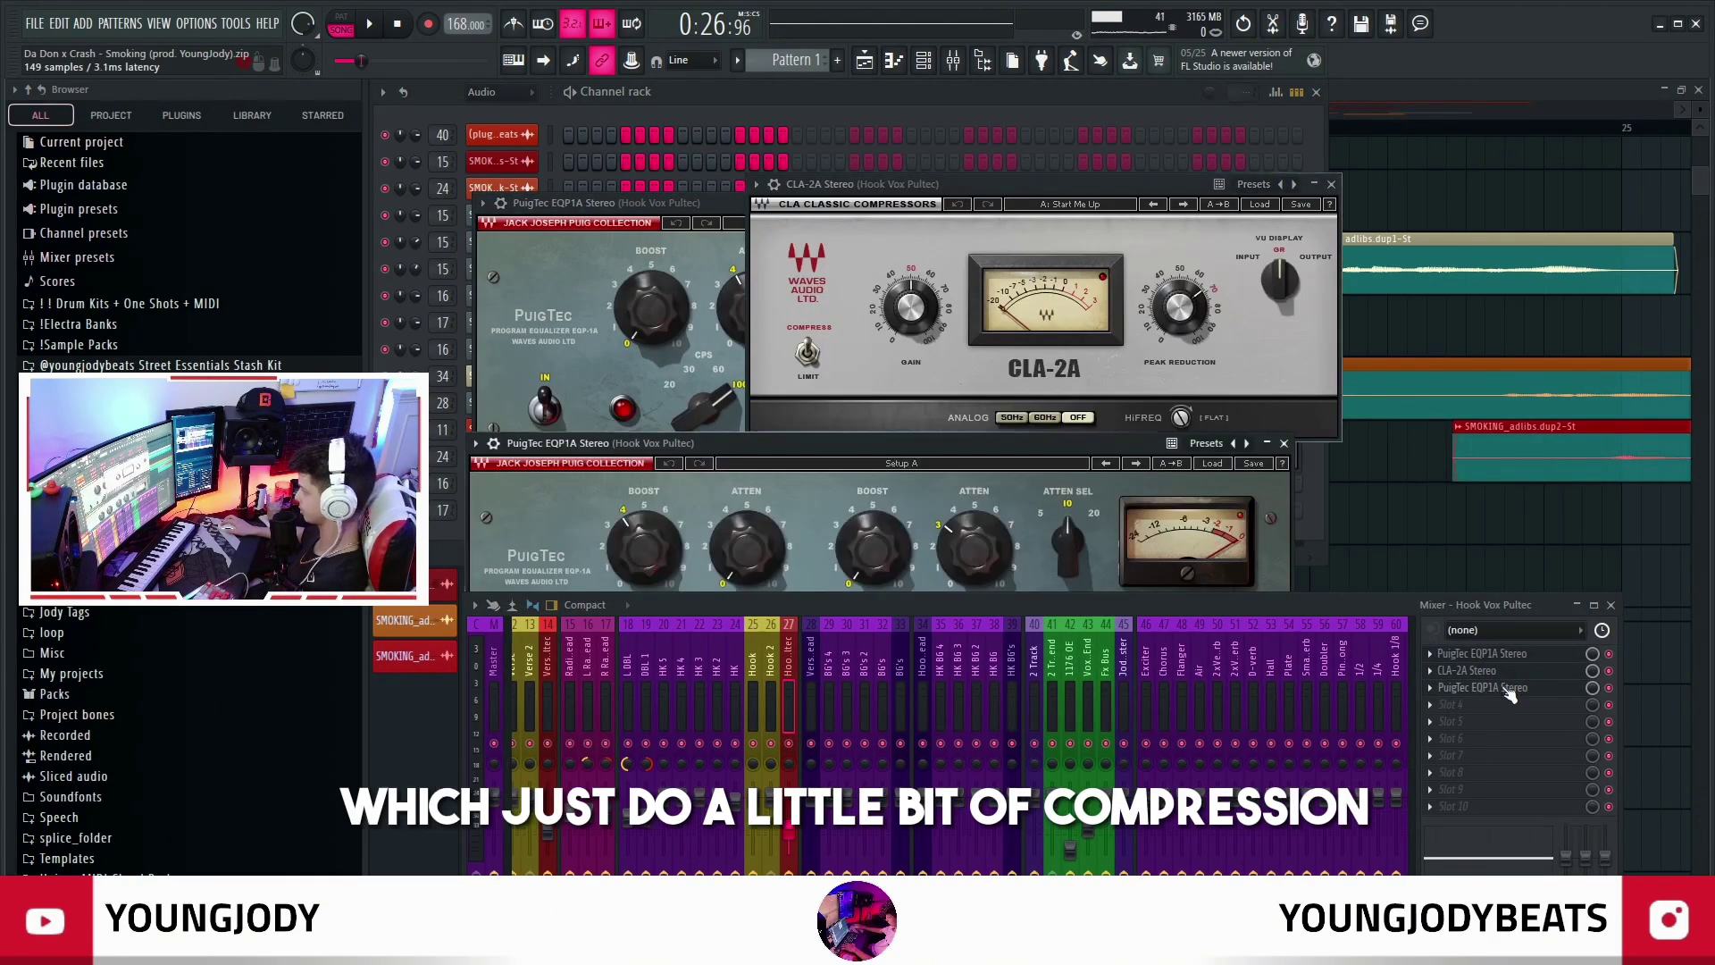
click(1505, 688)
click(1502, 654)
click(1501, 668)
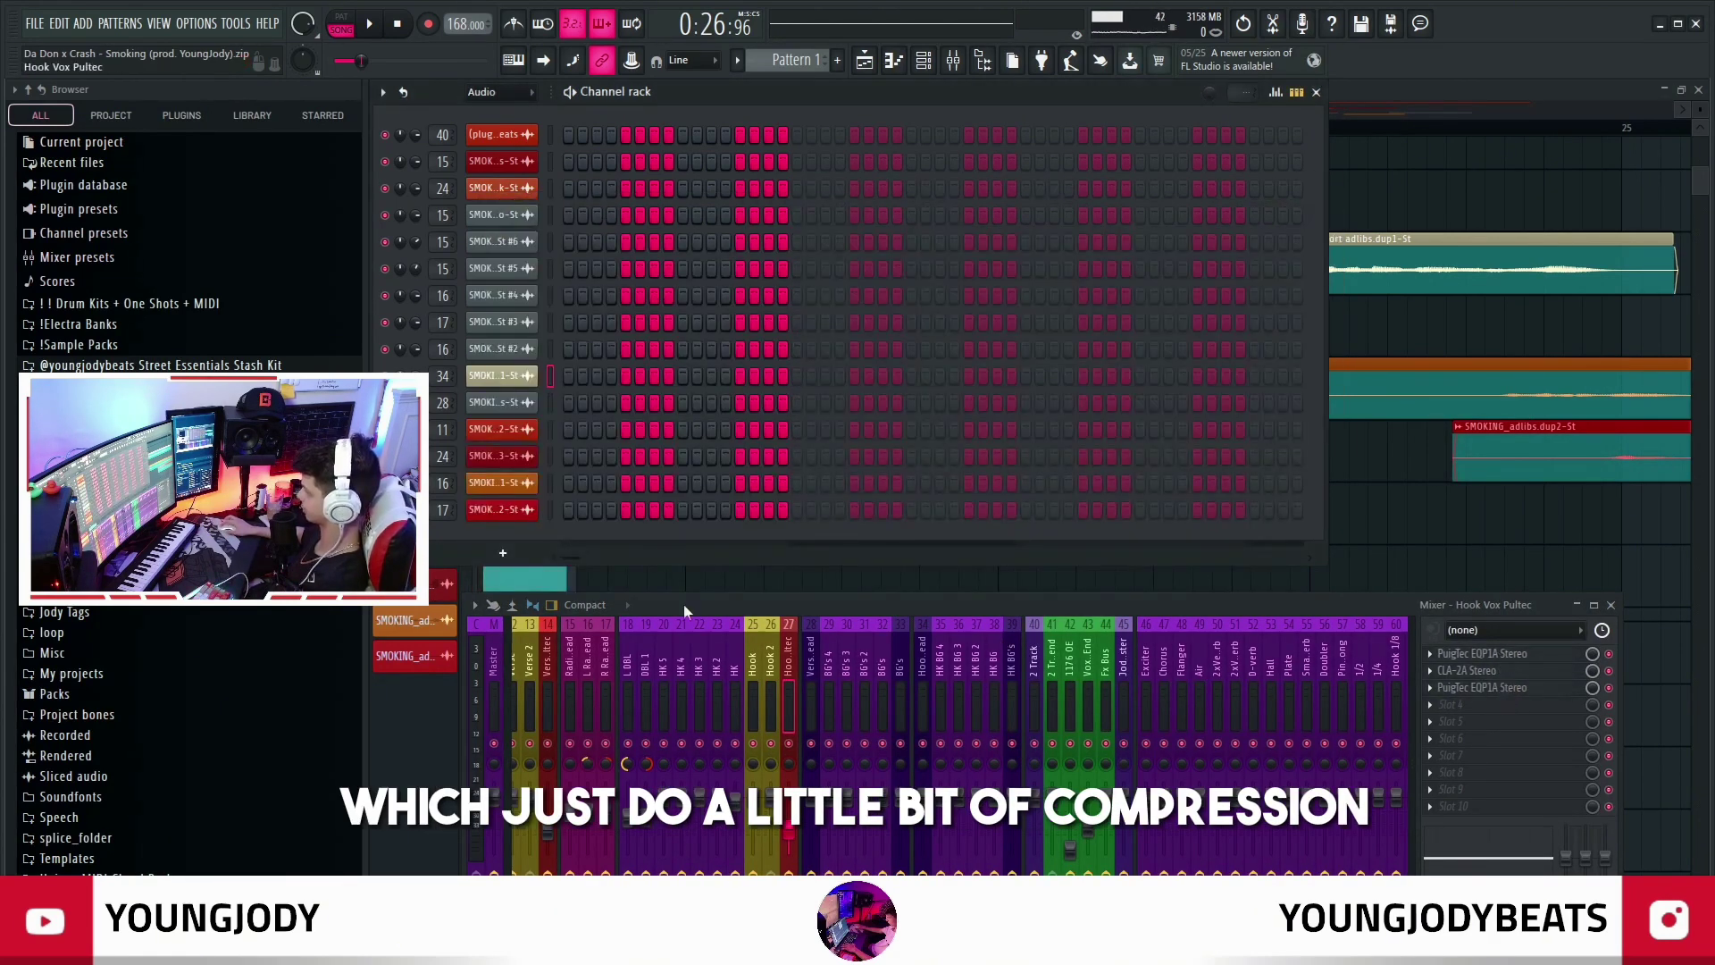
click(1491, 687)
click(1490, 670)
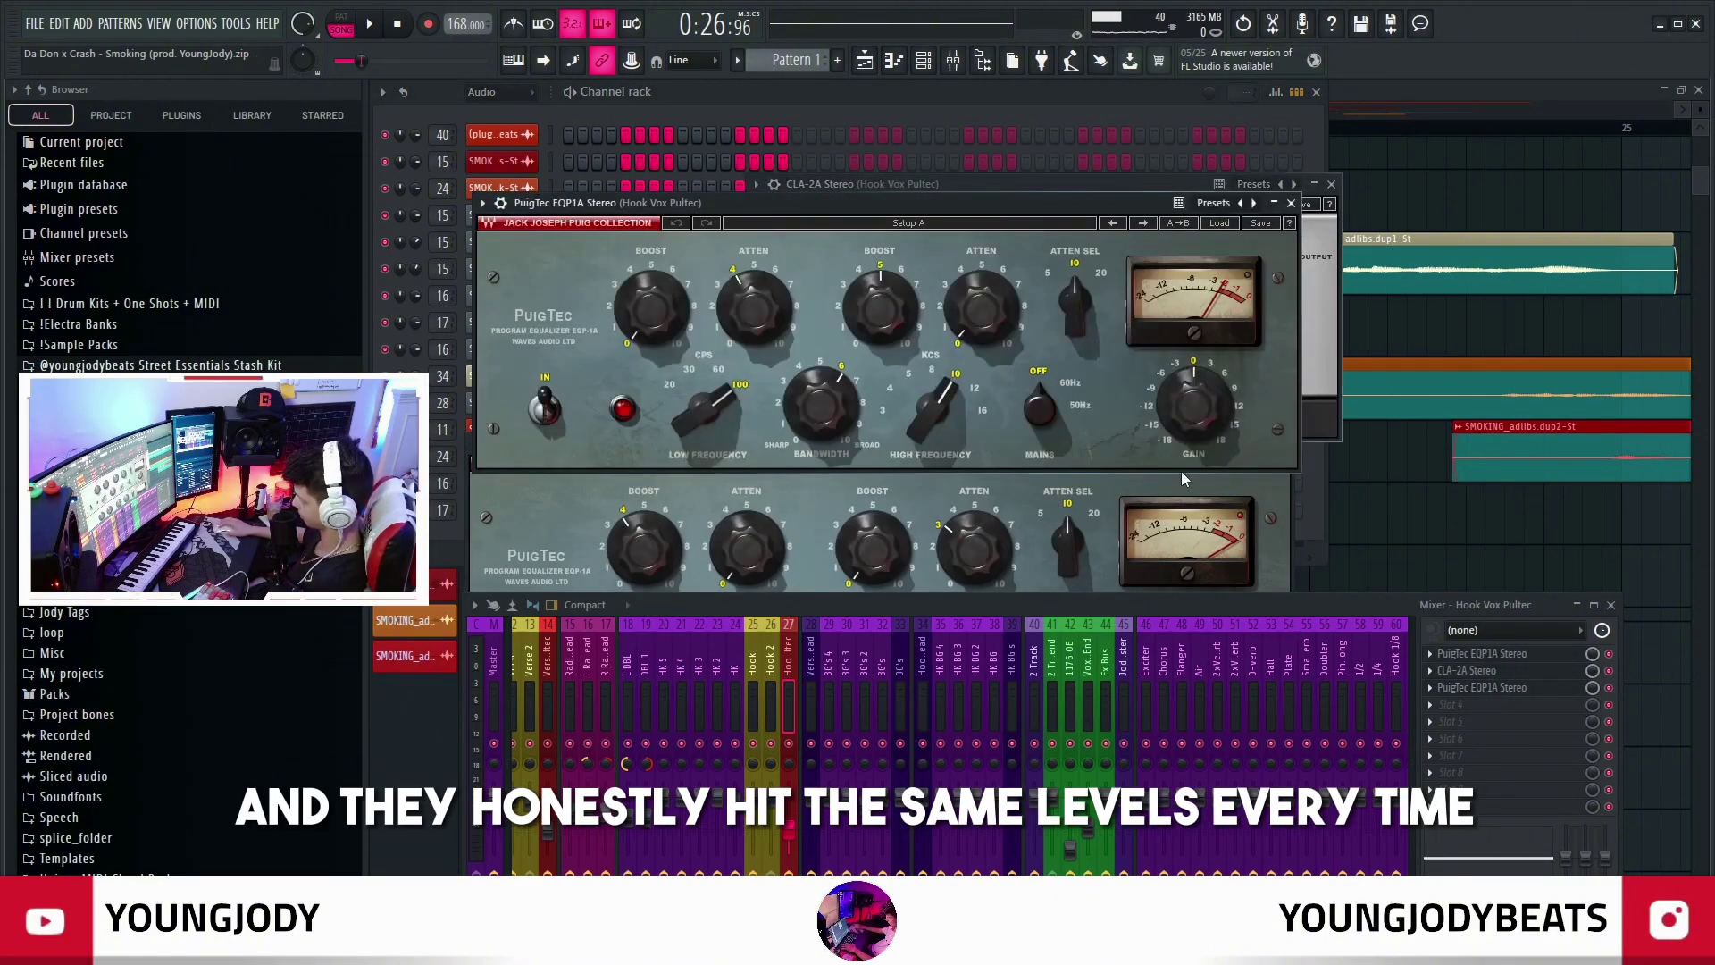
click(1568, 689)
click(1528, 672)
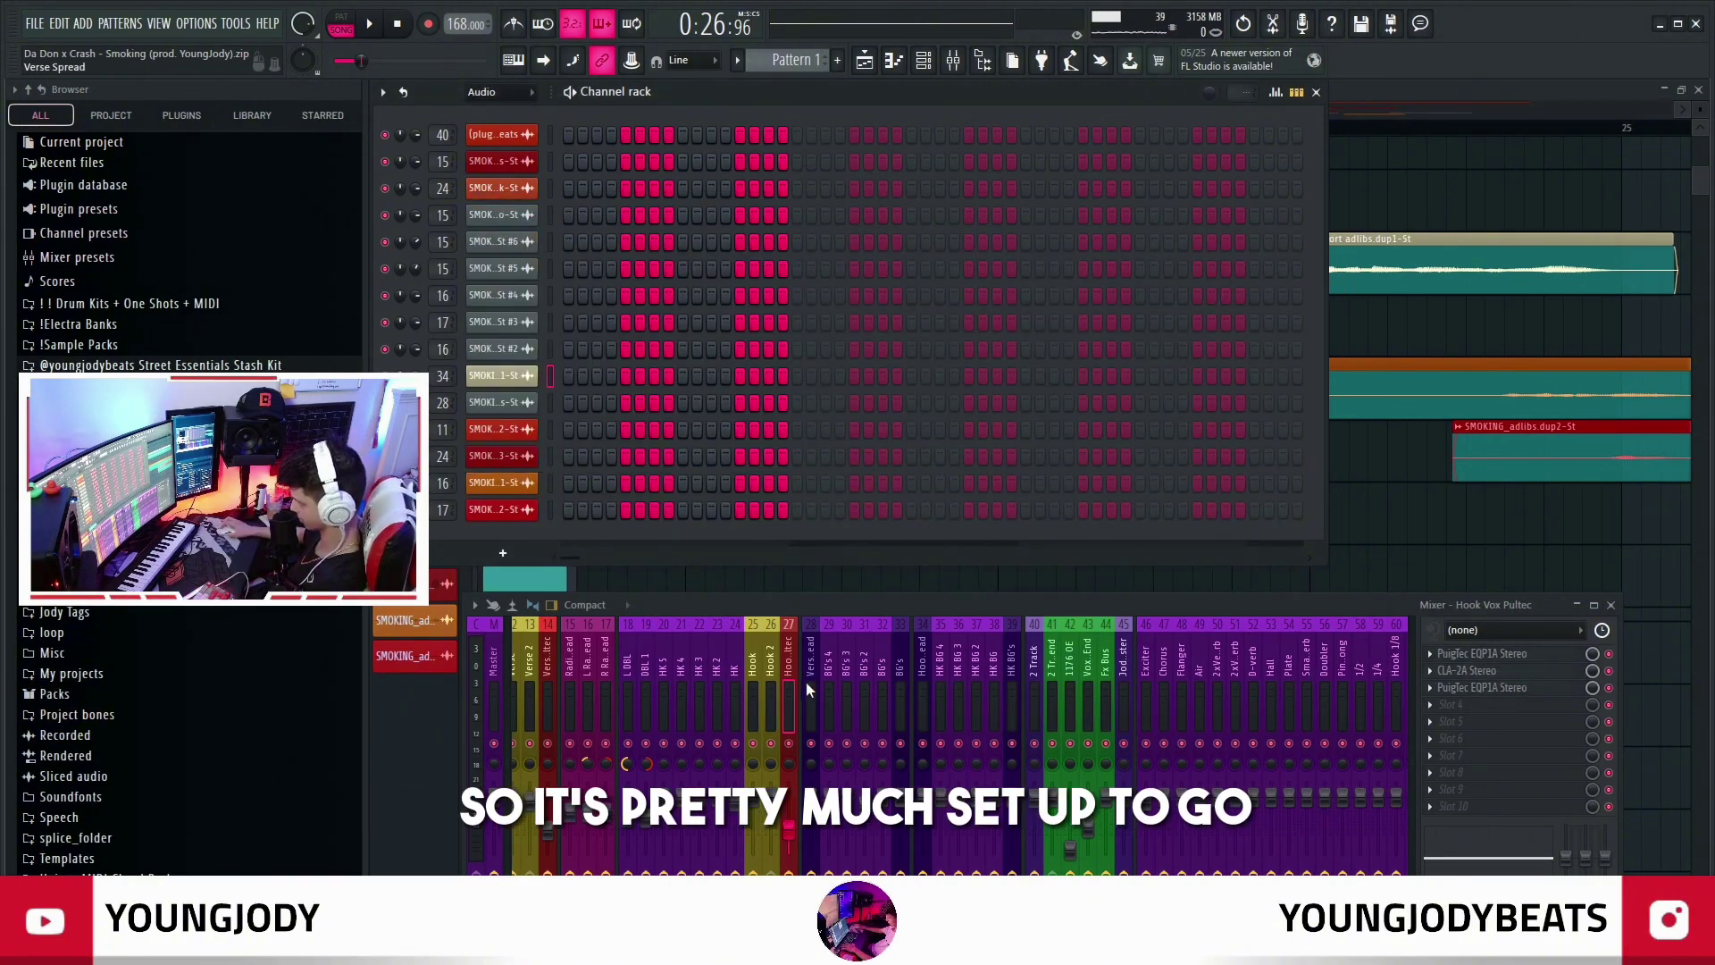
Inspect the green bus tracks from 2 Track Fx Send to Fx Bus, checking Vox Rear End's CLA-76 and Fx Bus's FabFilter Pro-Q 3
scroll(806, 683, down, 3)
drag(837, 680, 885, 683)
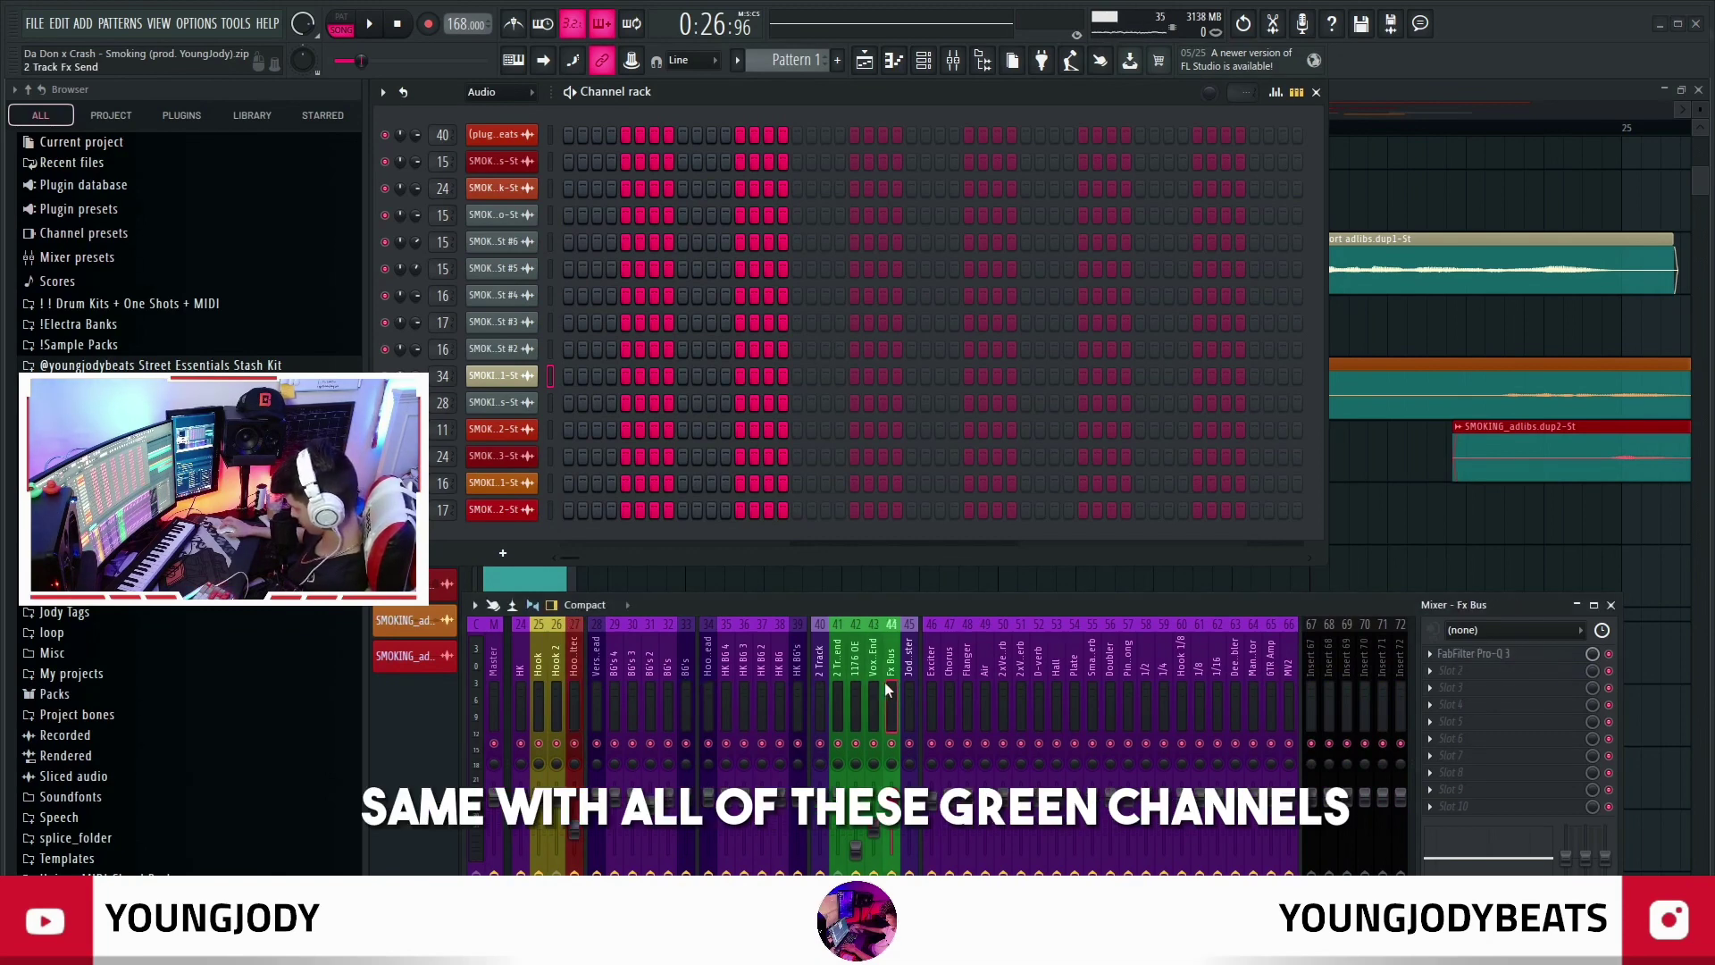
right_click(850, 685)
click(845, 674)
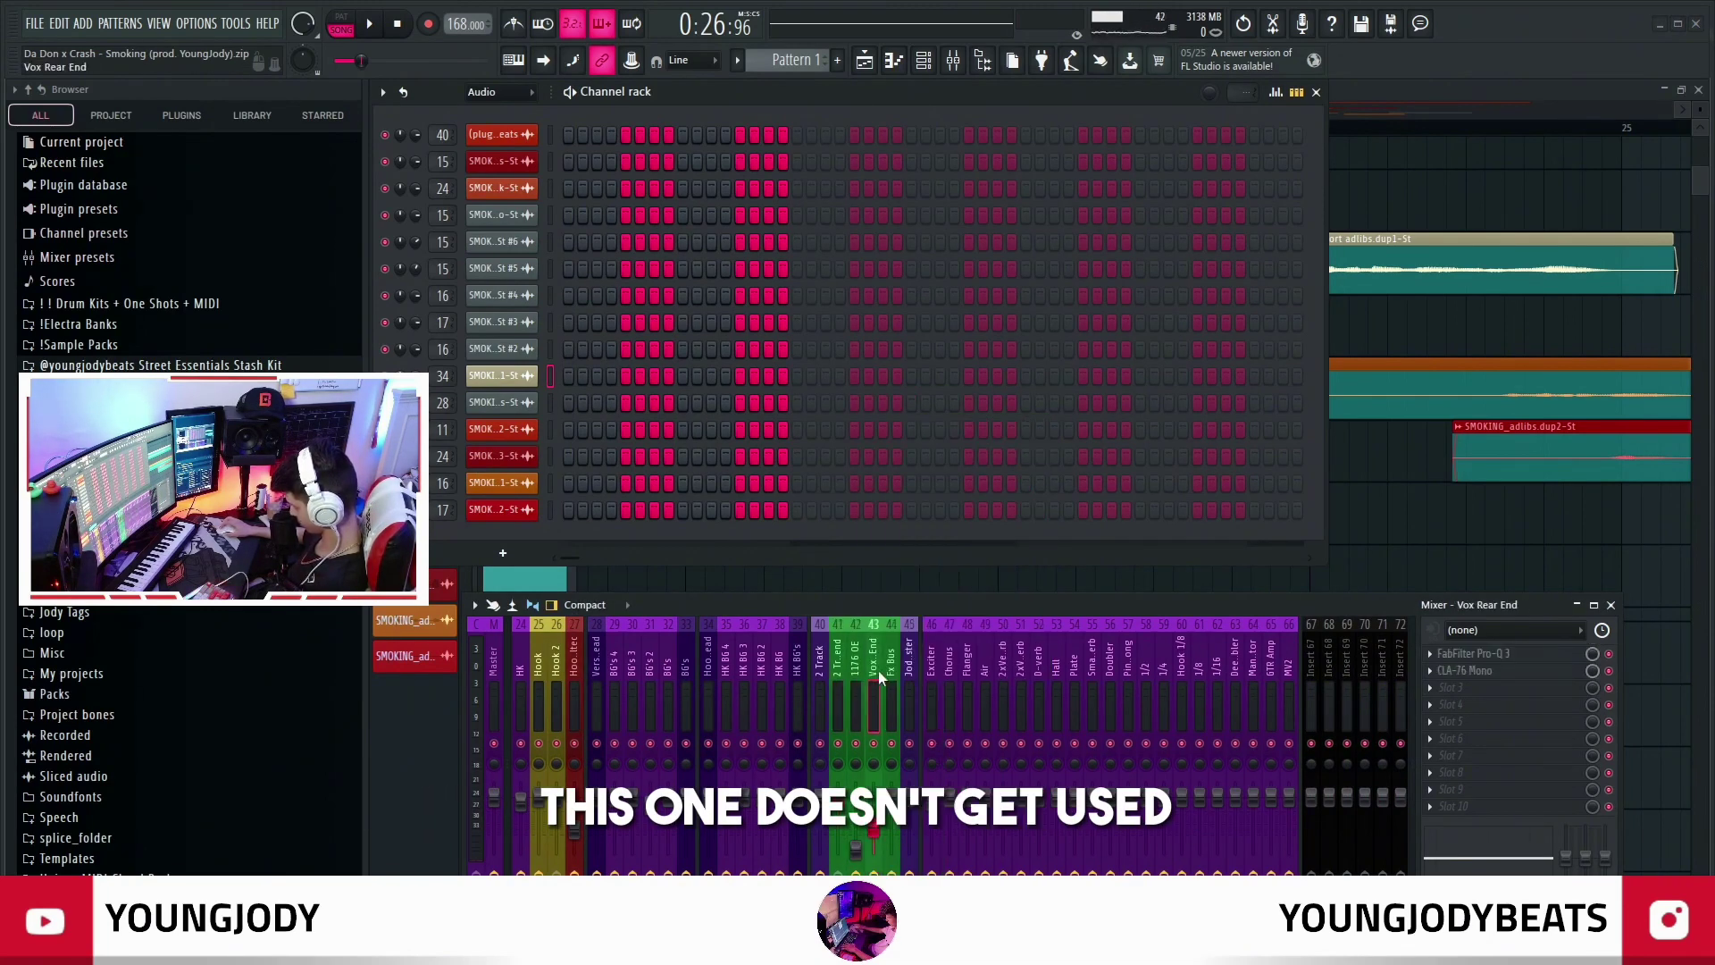
click(1494, 672)
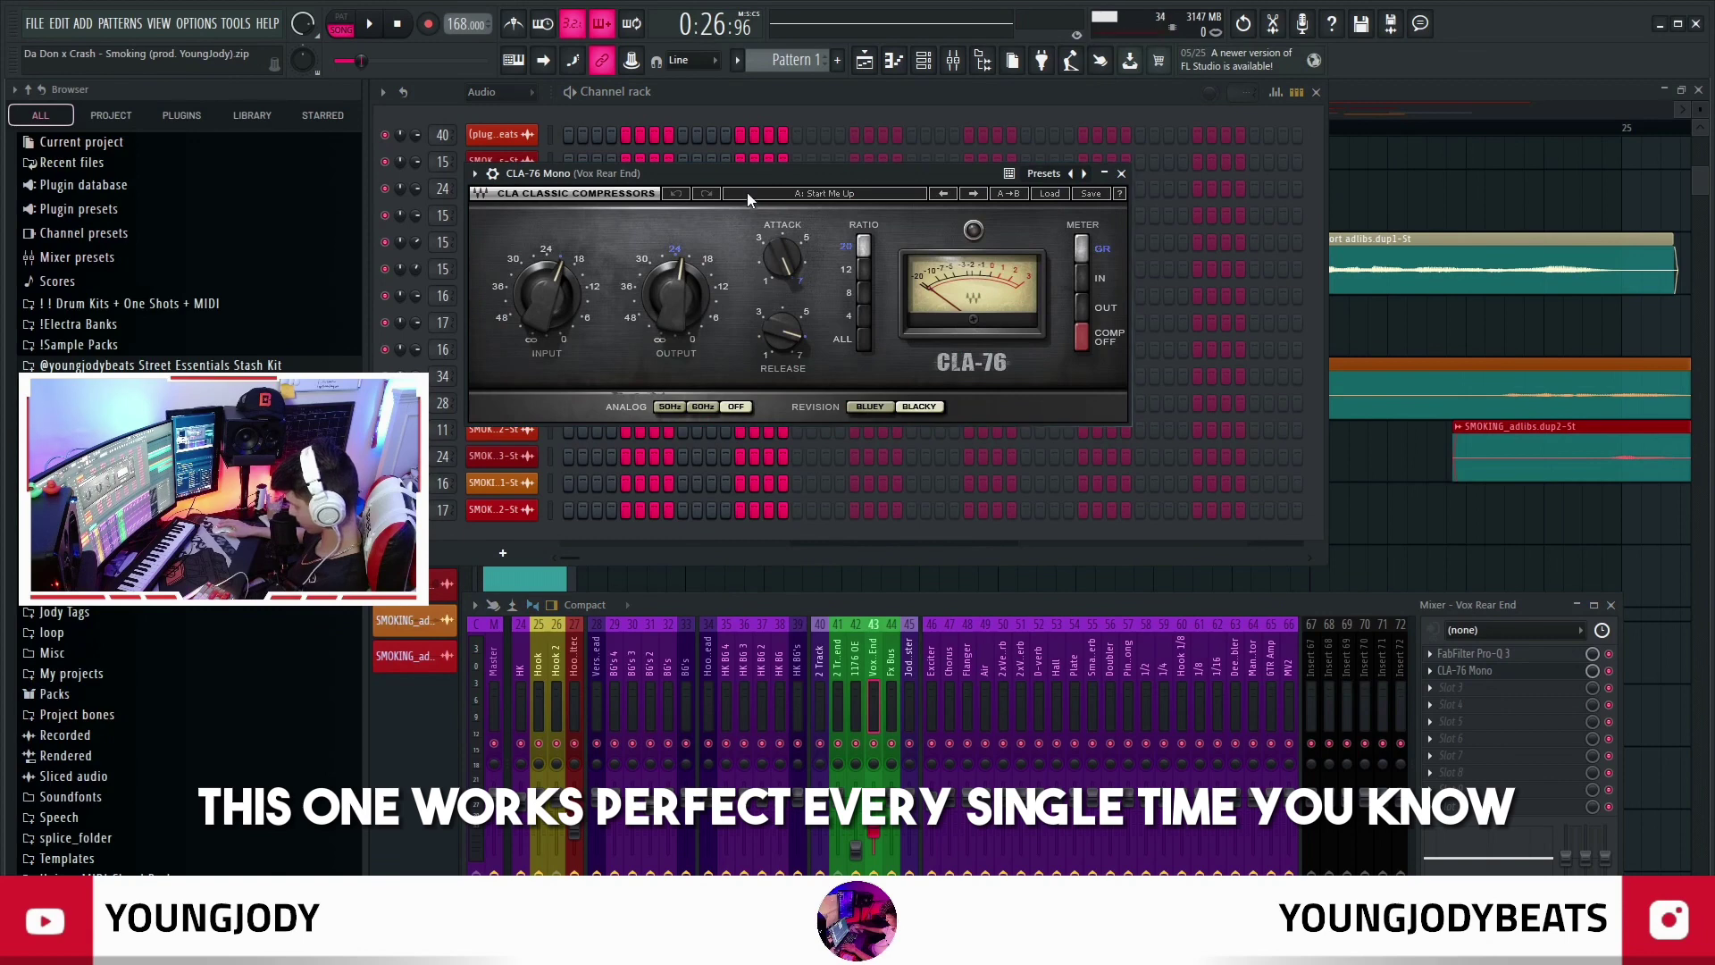
drag(747, 191, 998, 245)
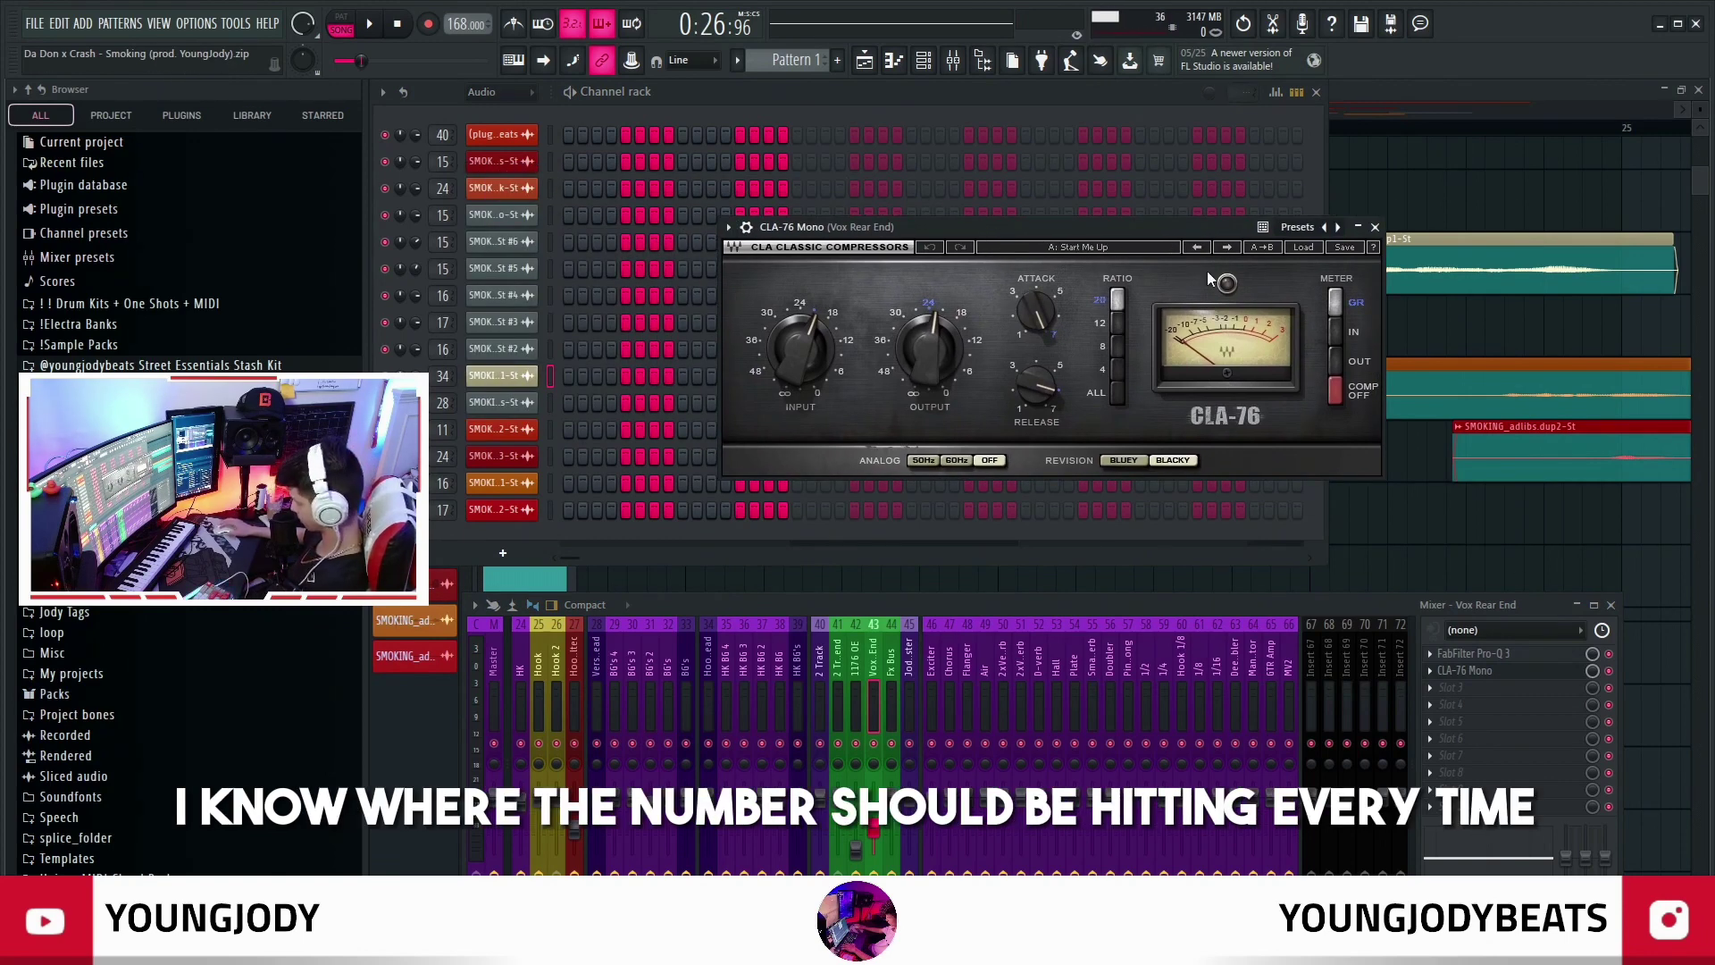
click(1490, 677)
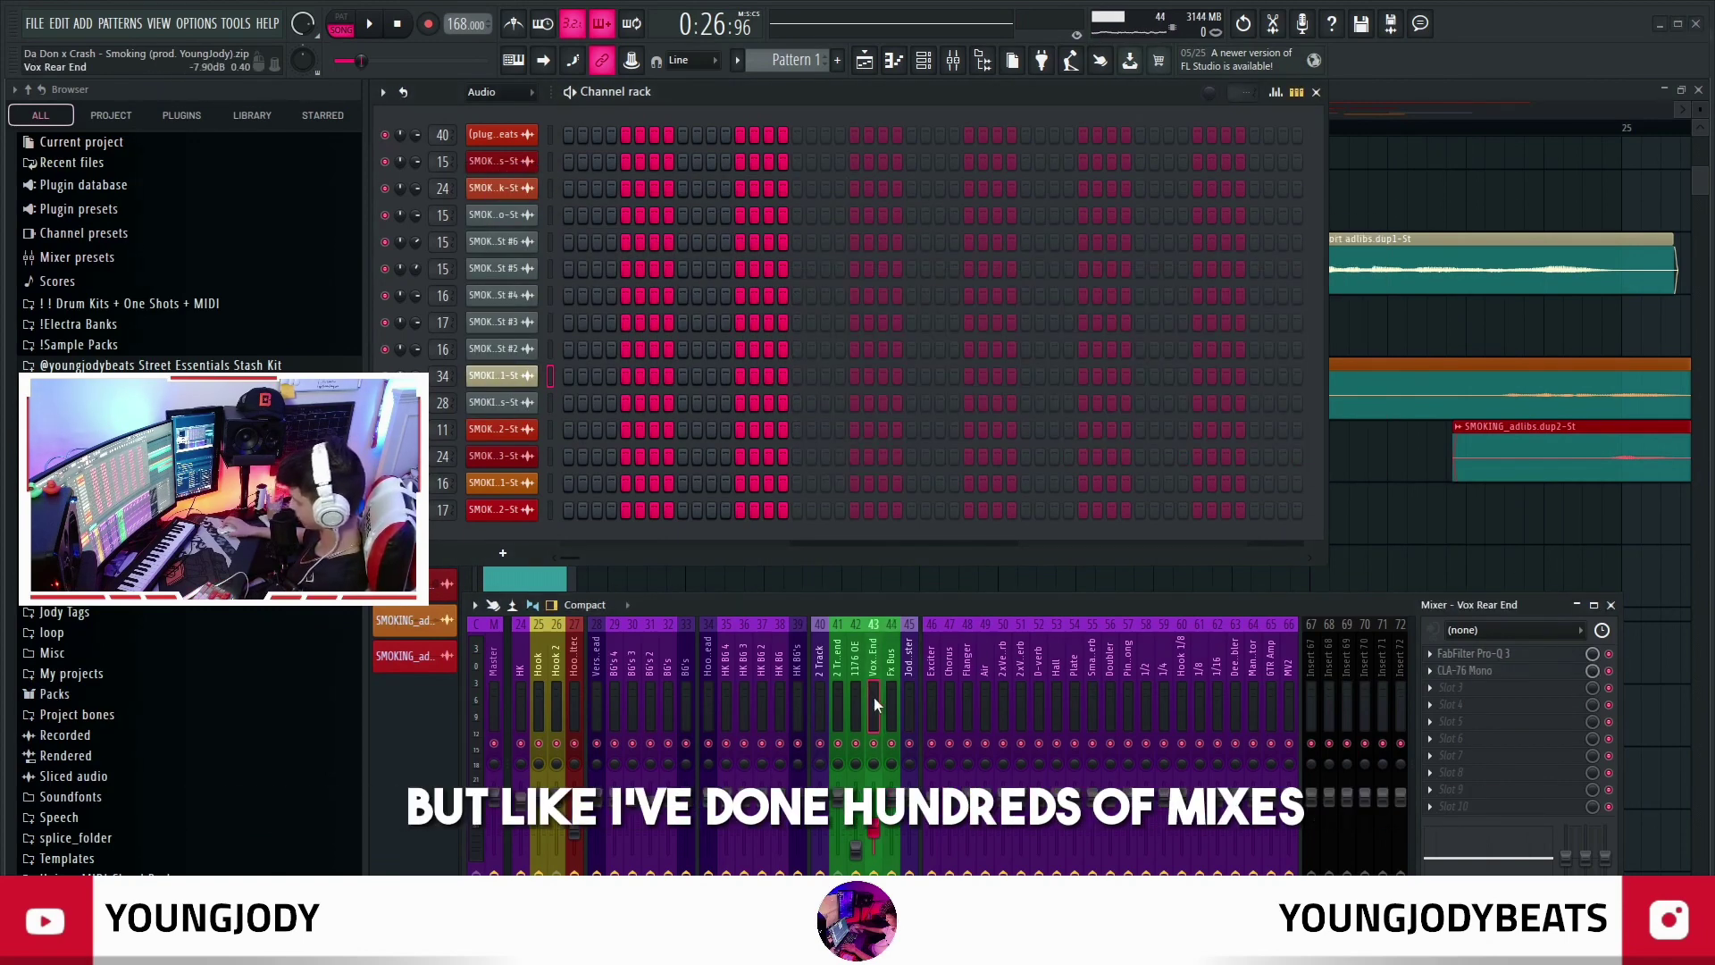
click(1492, 675)
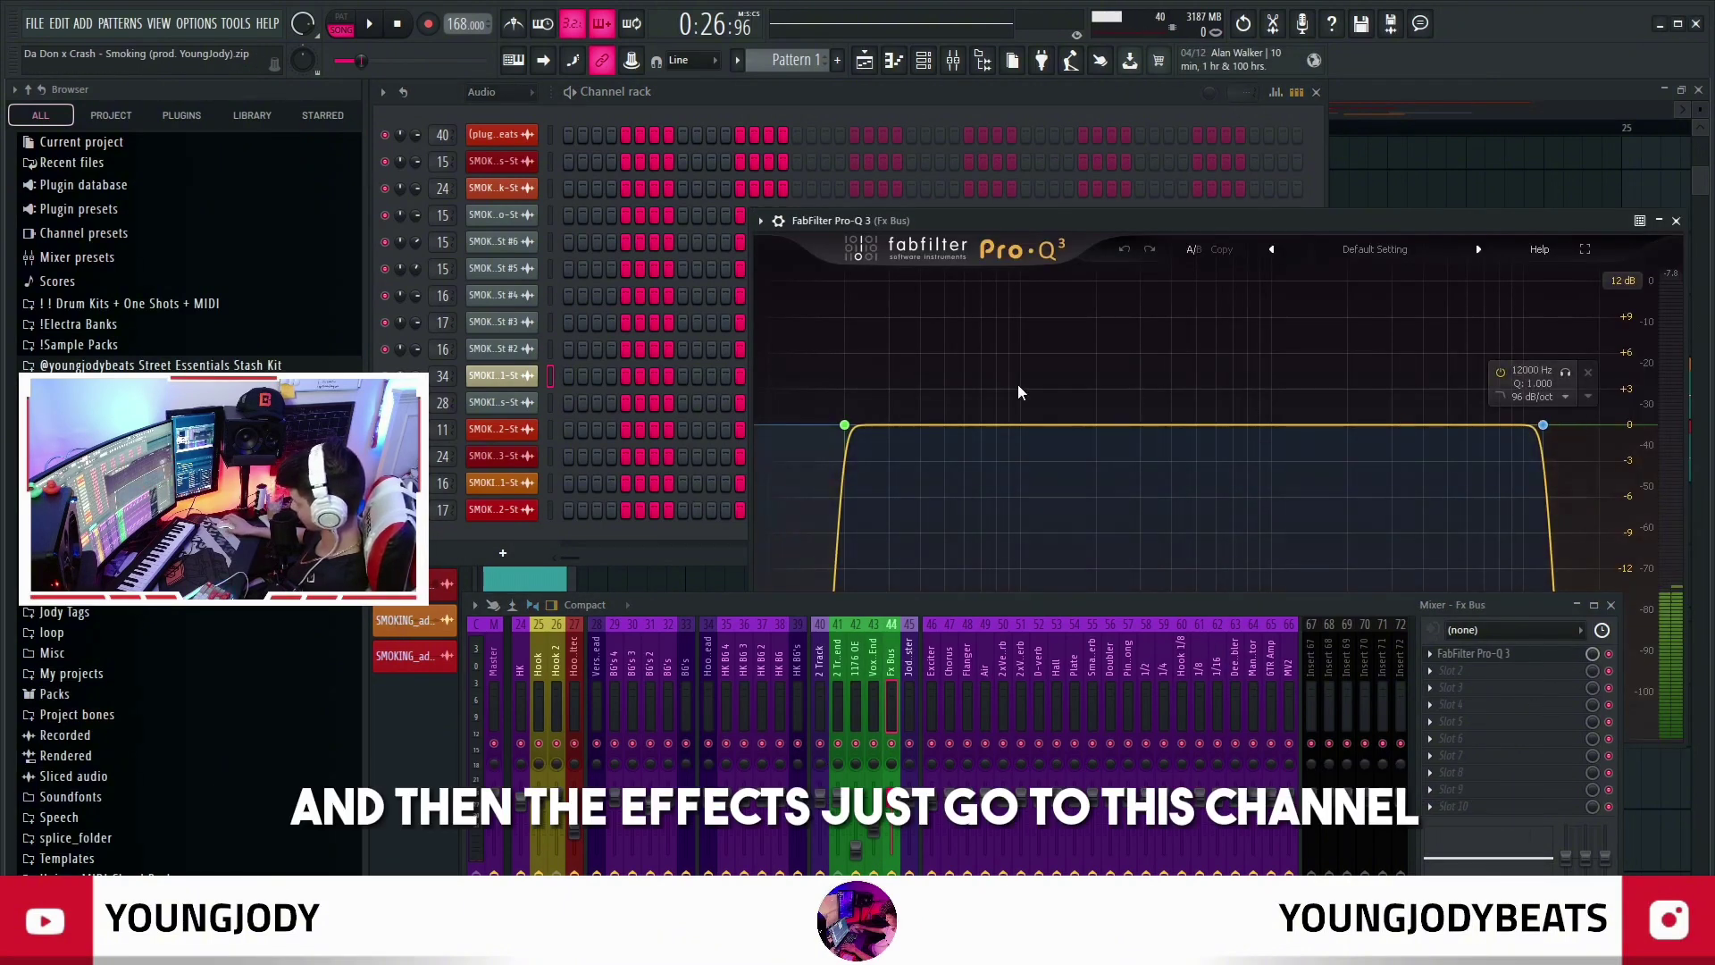
click(1545, 658)
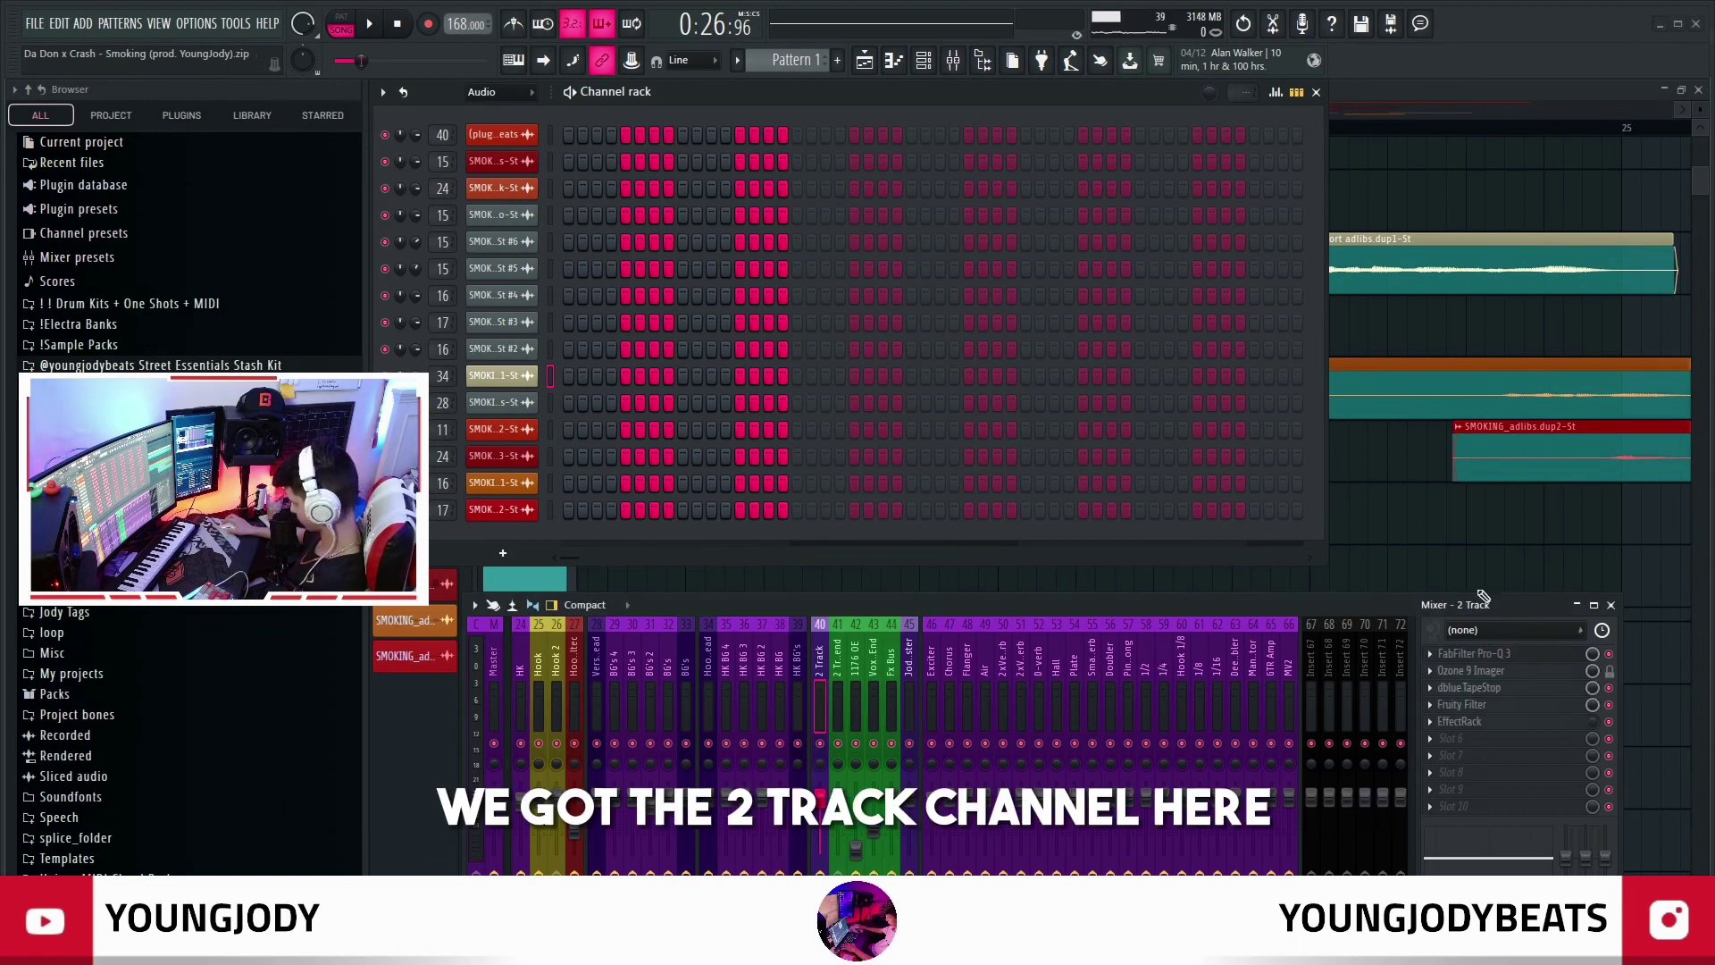
Inspect the 2 Track channel's FabFilter Pro-Q 3 and dblue.TapeStop inserts
click(1483, 655)
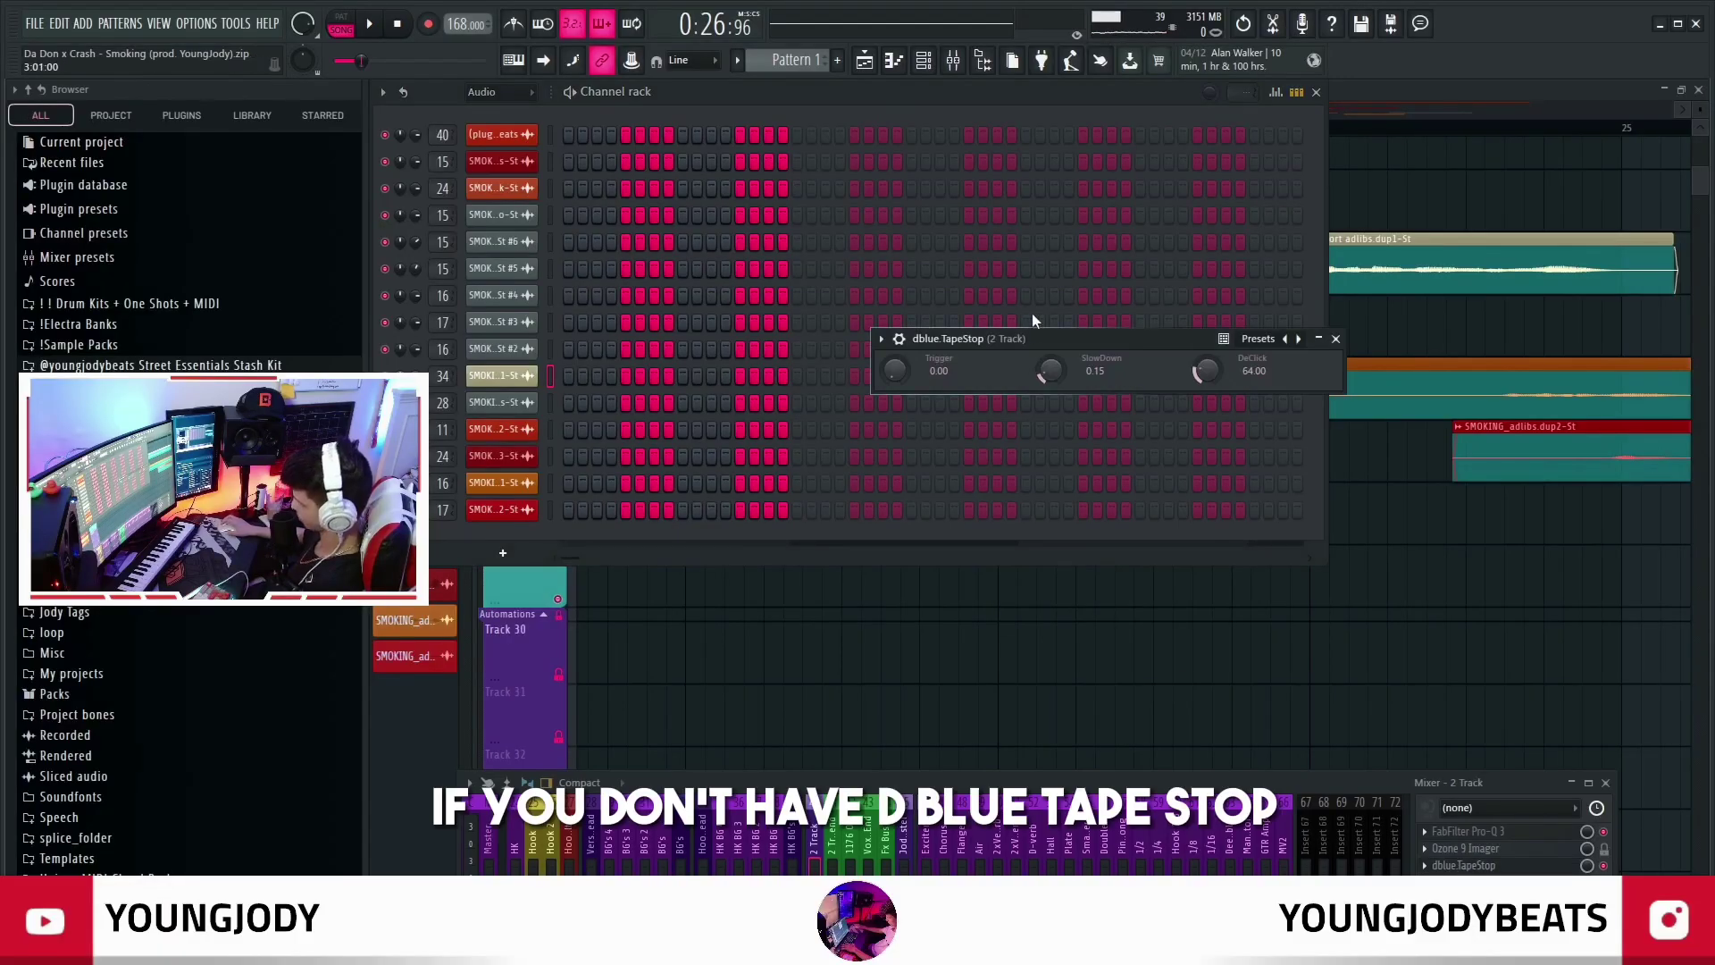
drag(1032, 312, 779, 379)
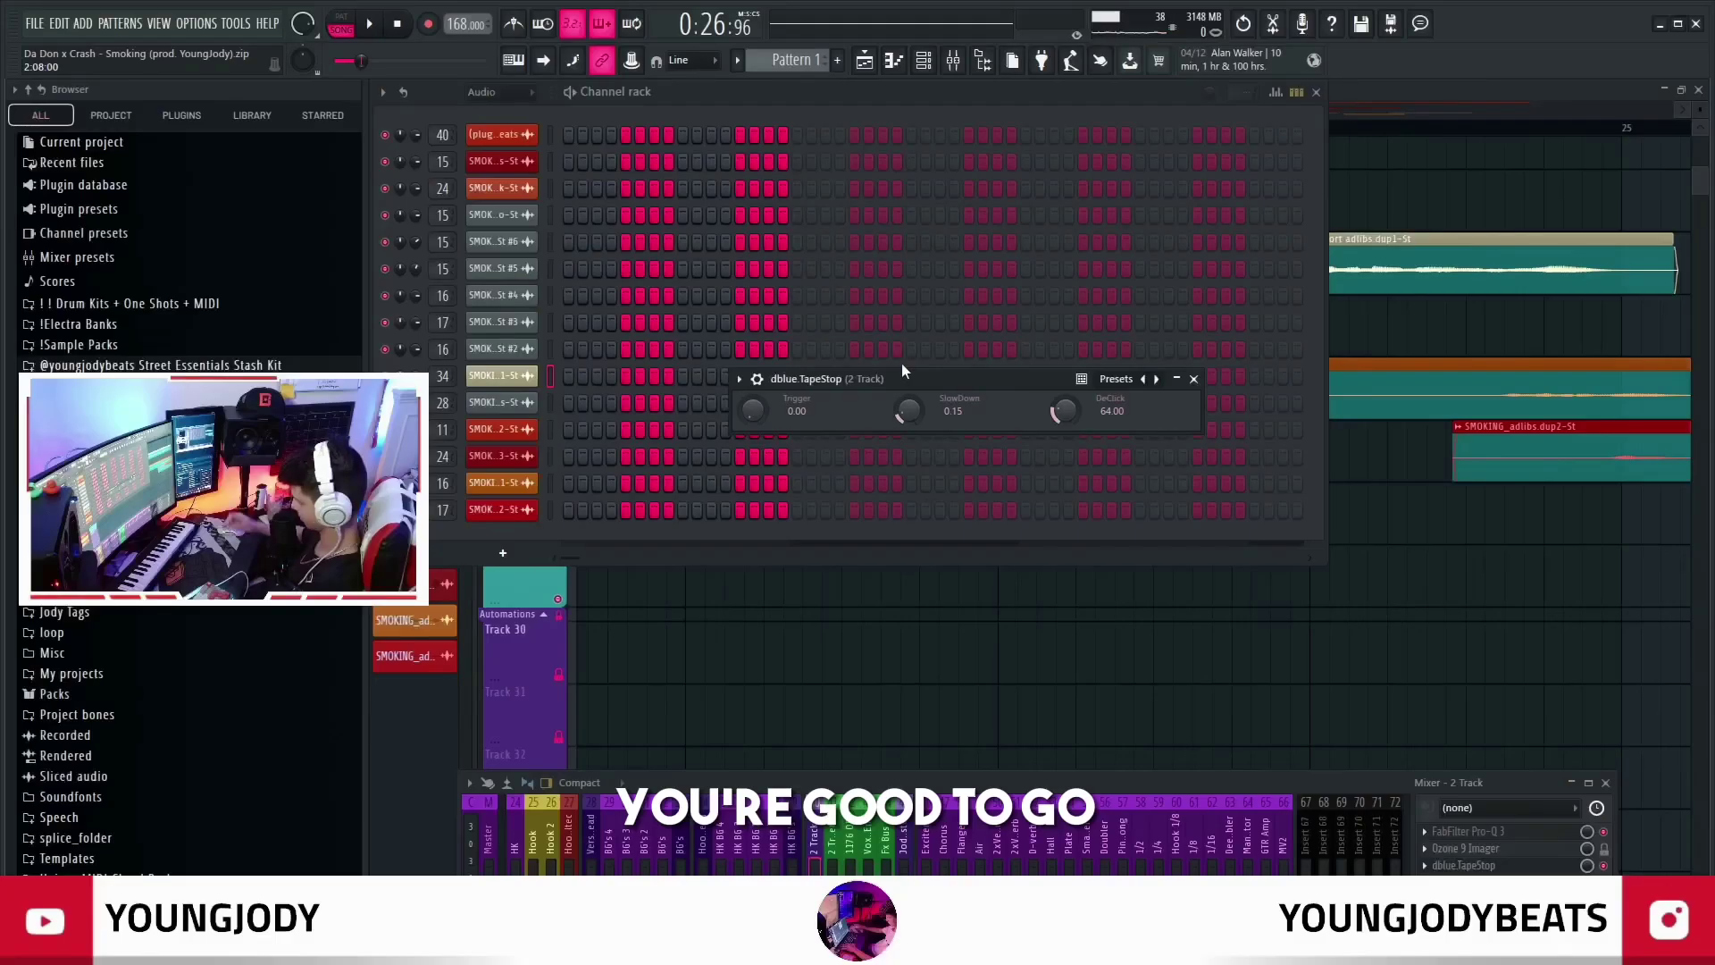
drag(902, 363, 921, 258)
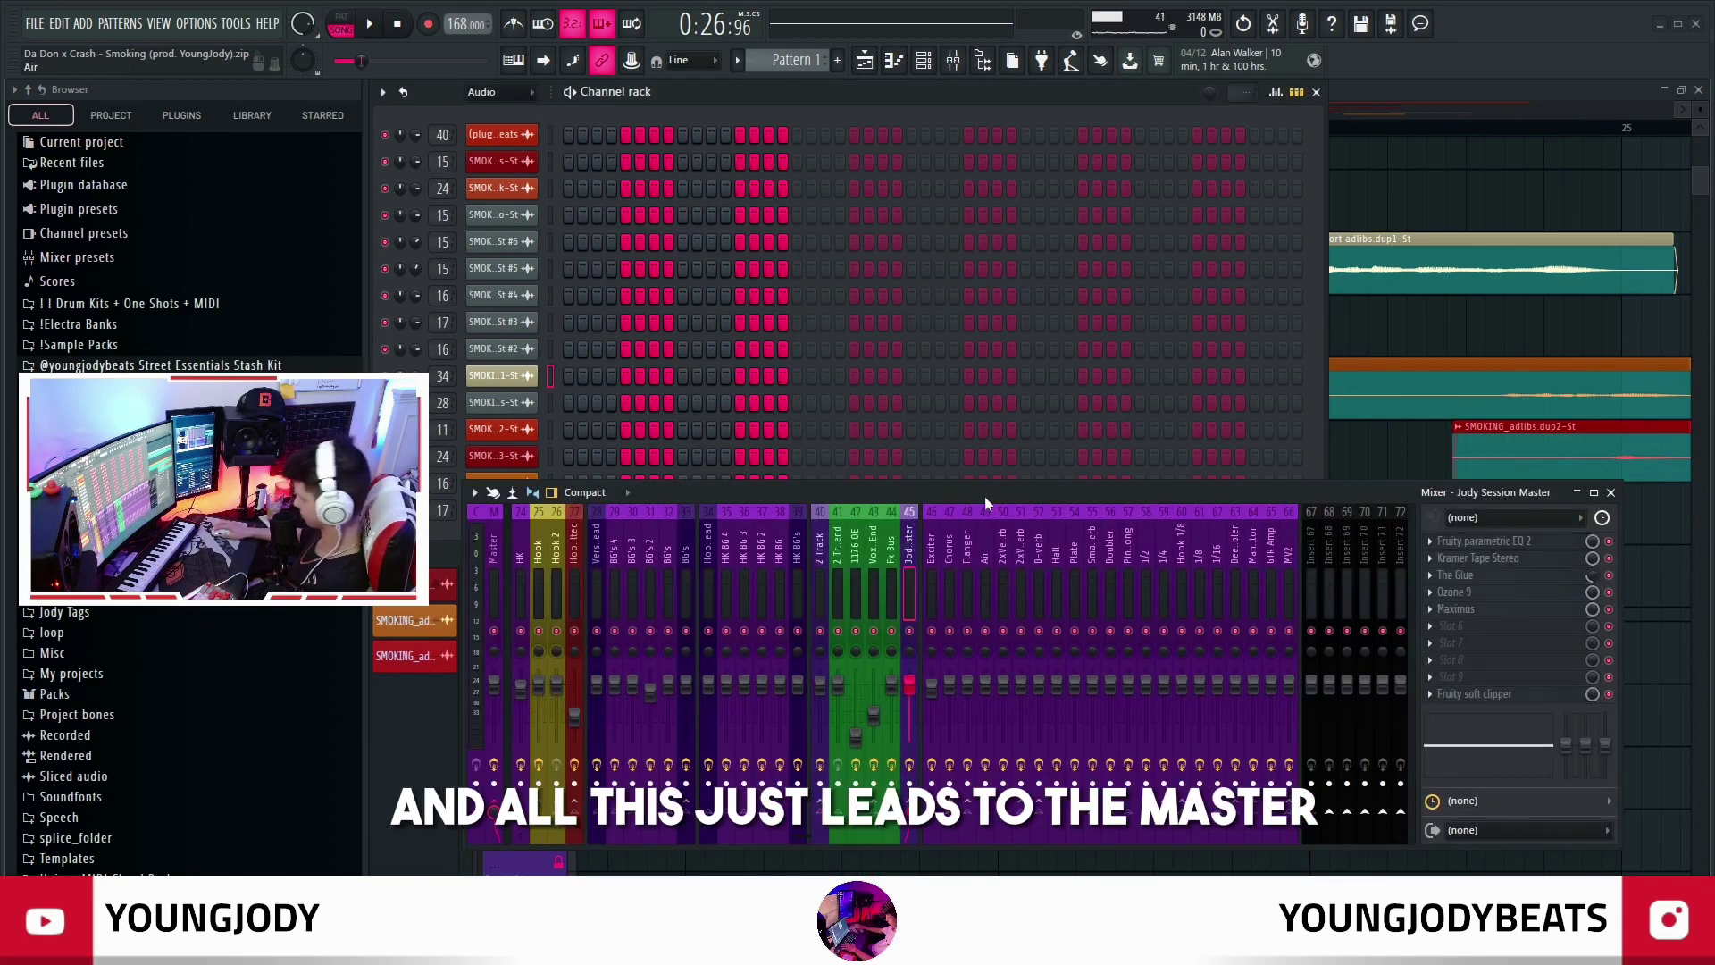
Inspect Jody Session Master's Fruity parametric EQ 2, Kramer Tape and The Glue, and play the song briefly to watch their meters
drag(985, 498, 999, 738)
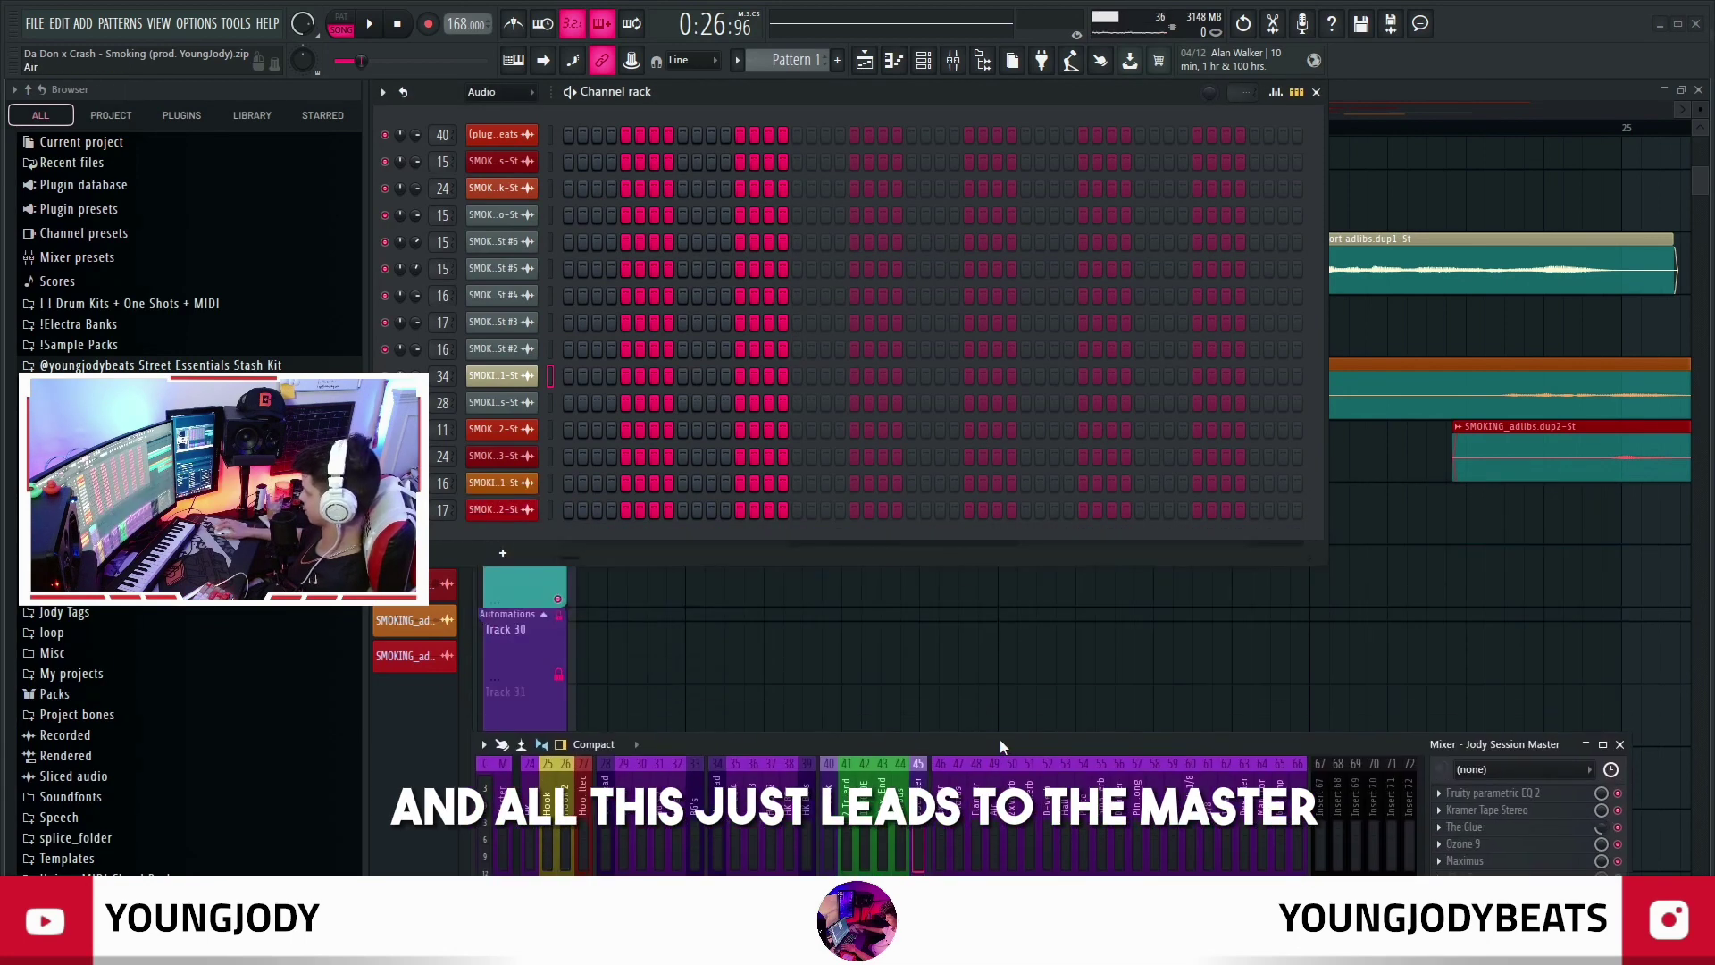
click(1508, 797)
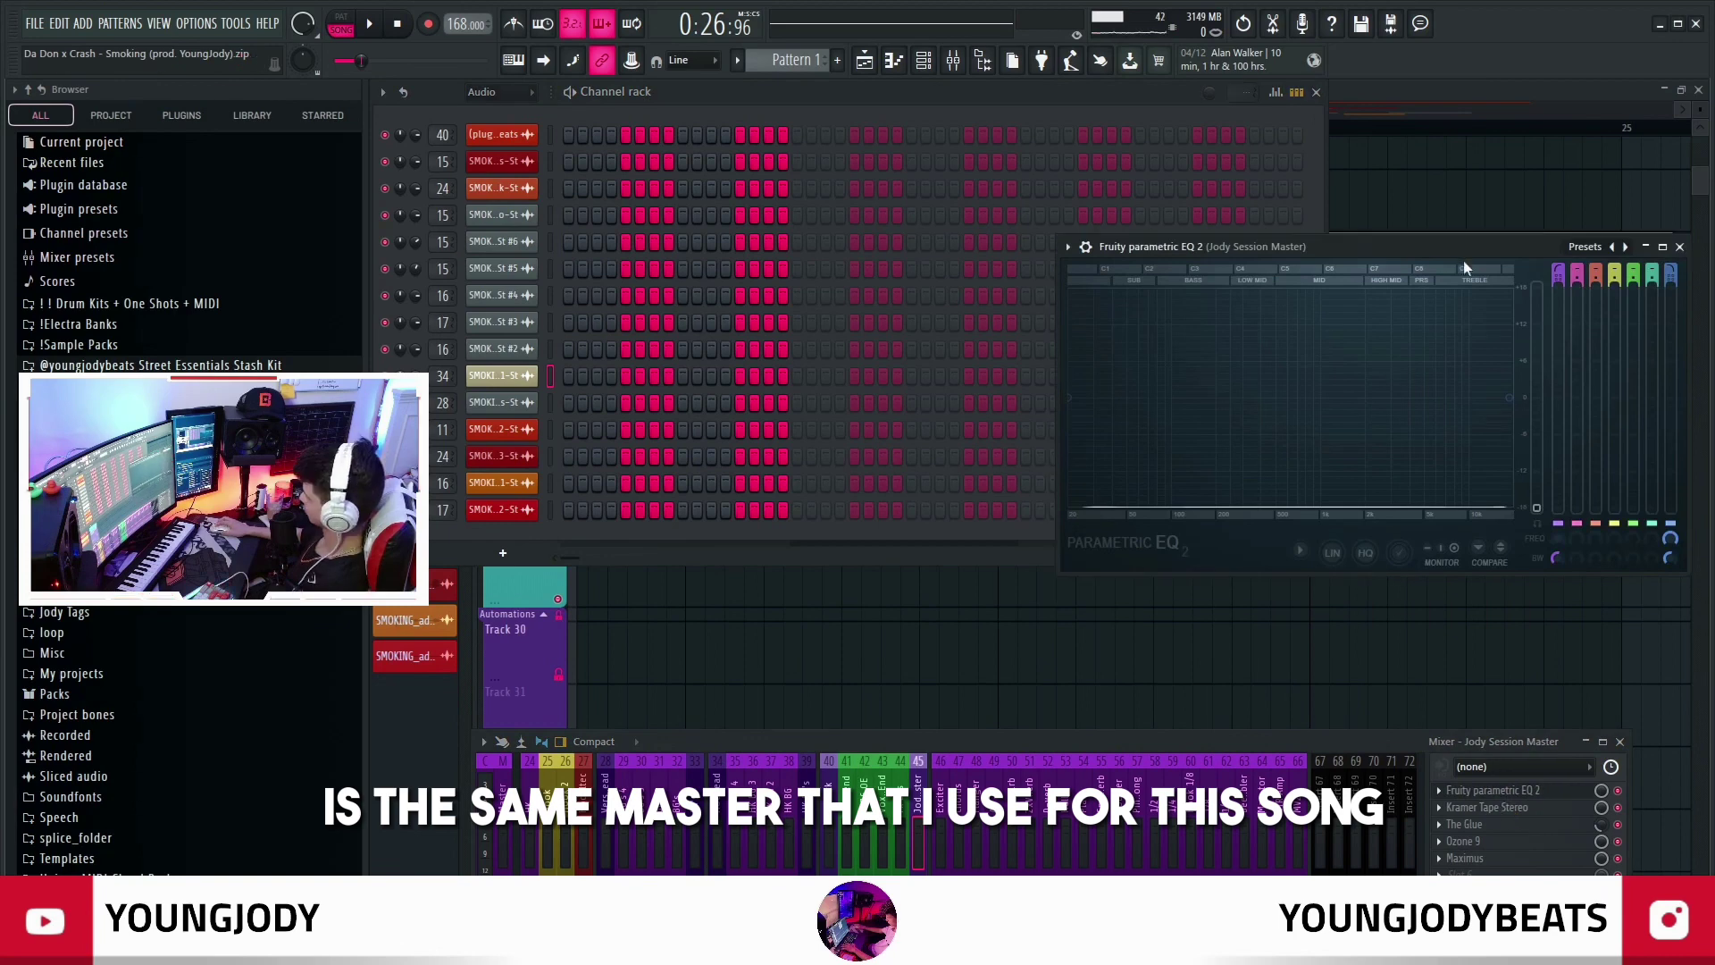
click(1516, 807)
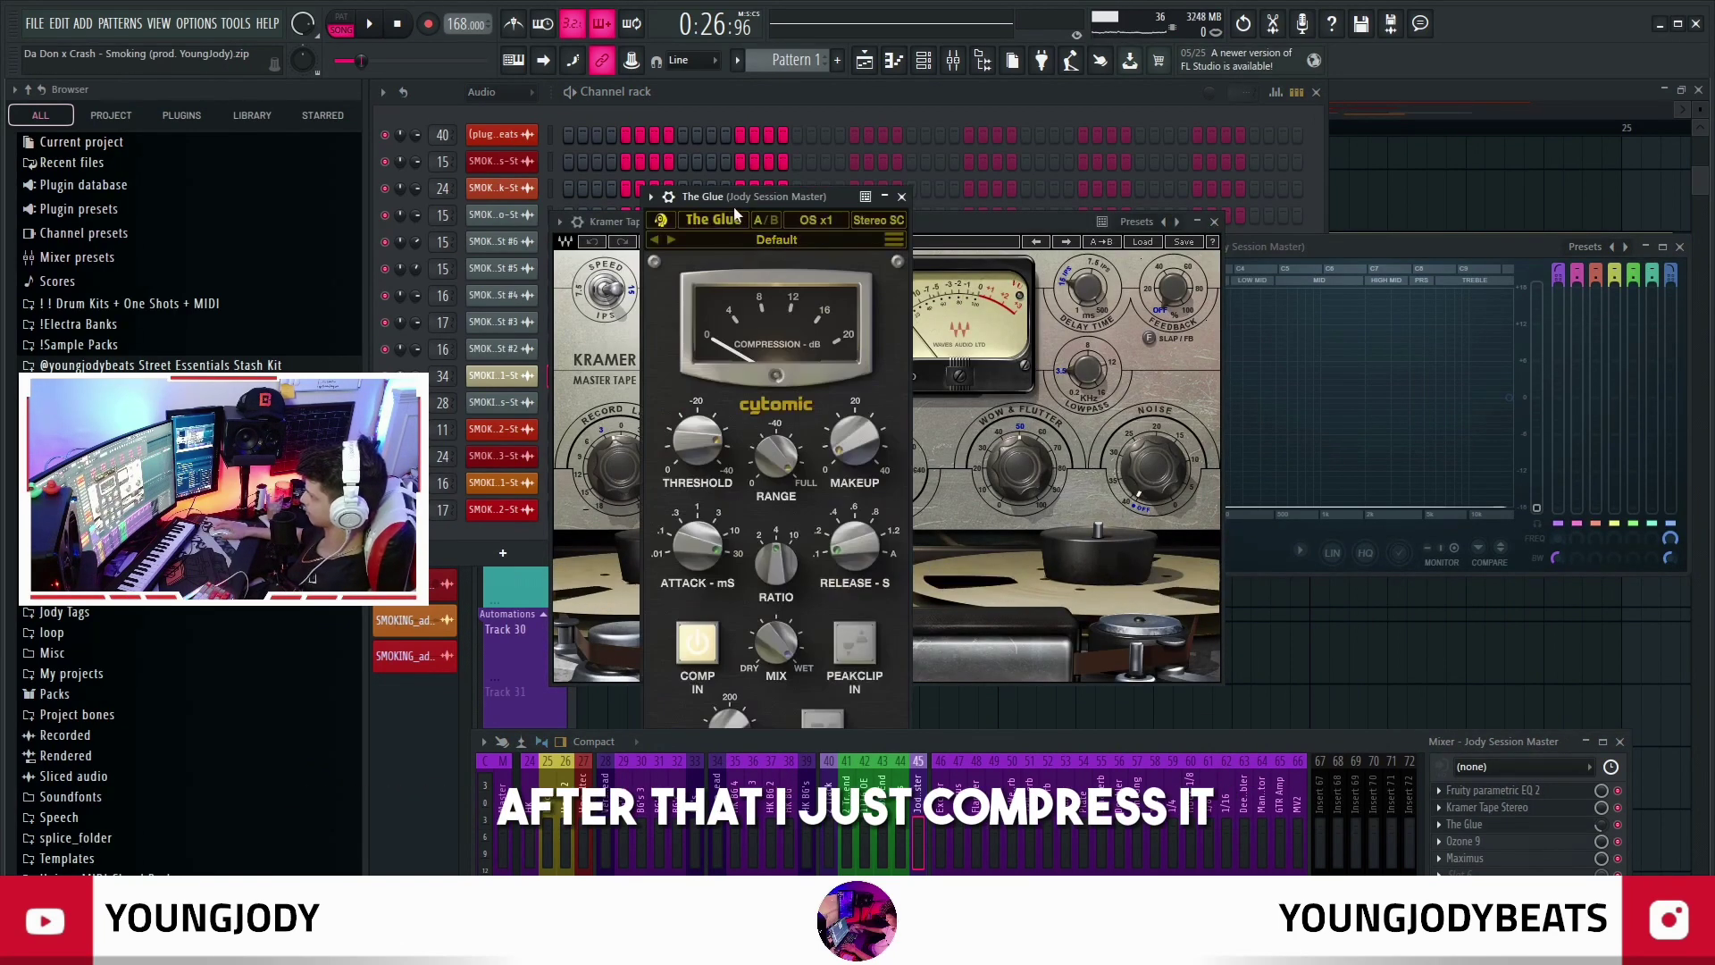
drag(733, 207, 1129, 181)
key(space)
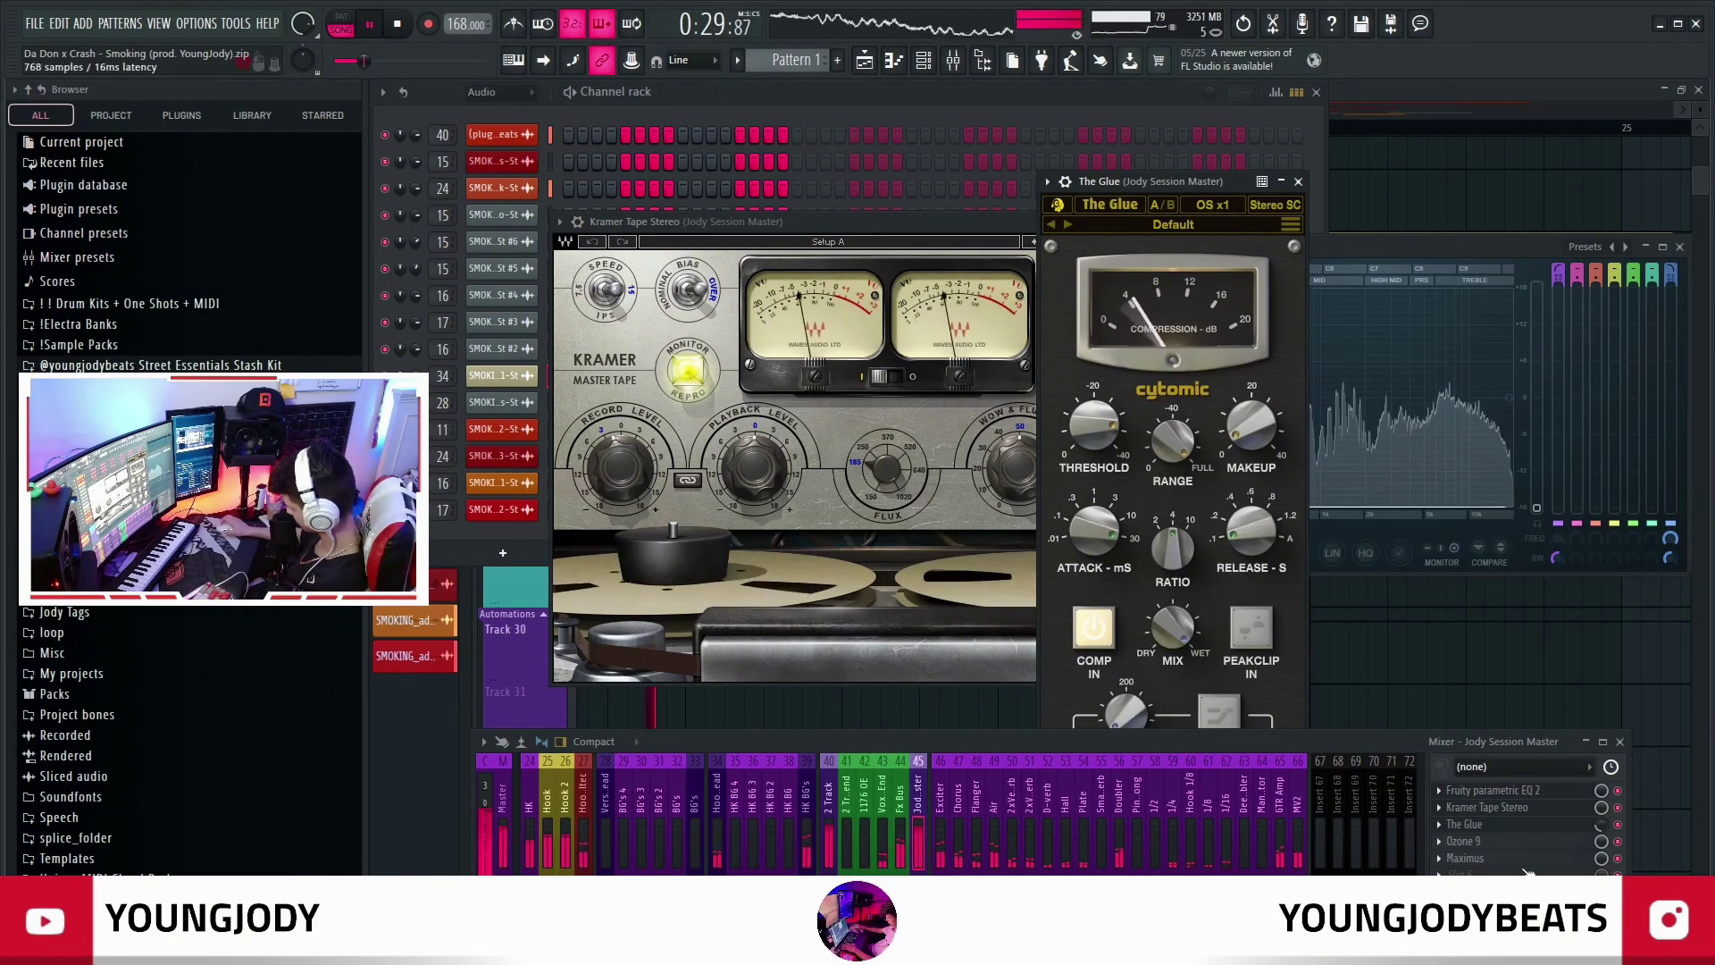
key(space)
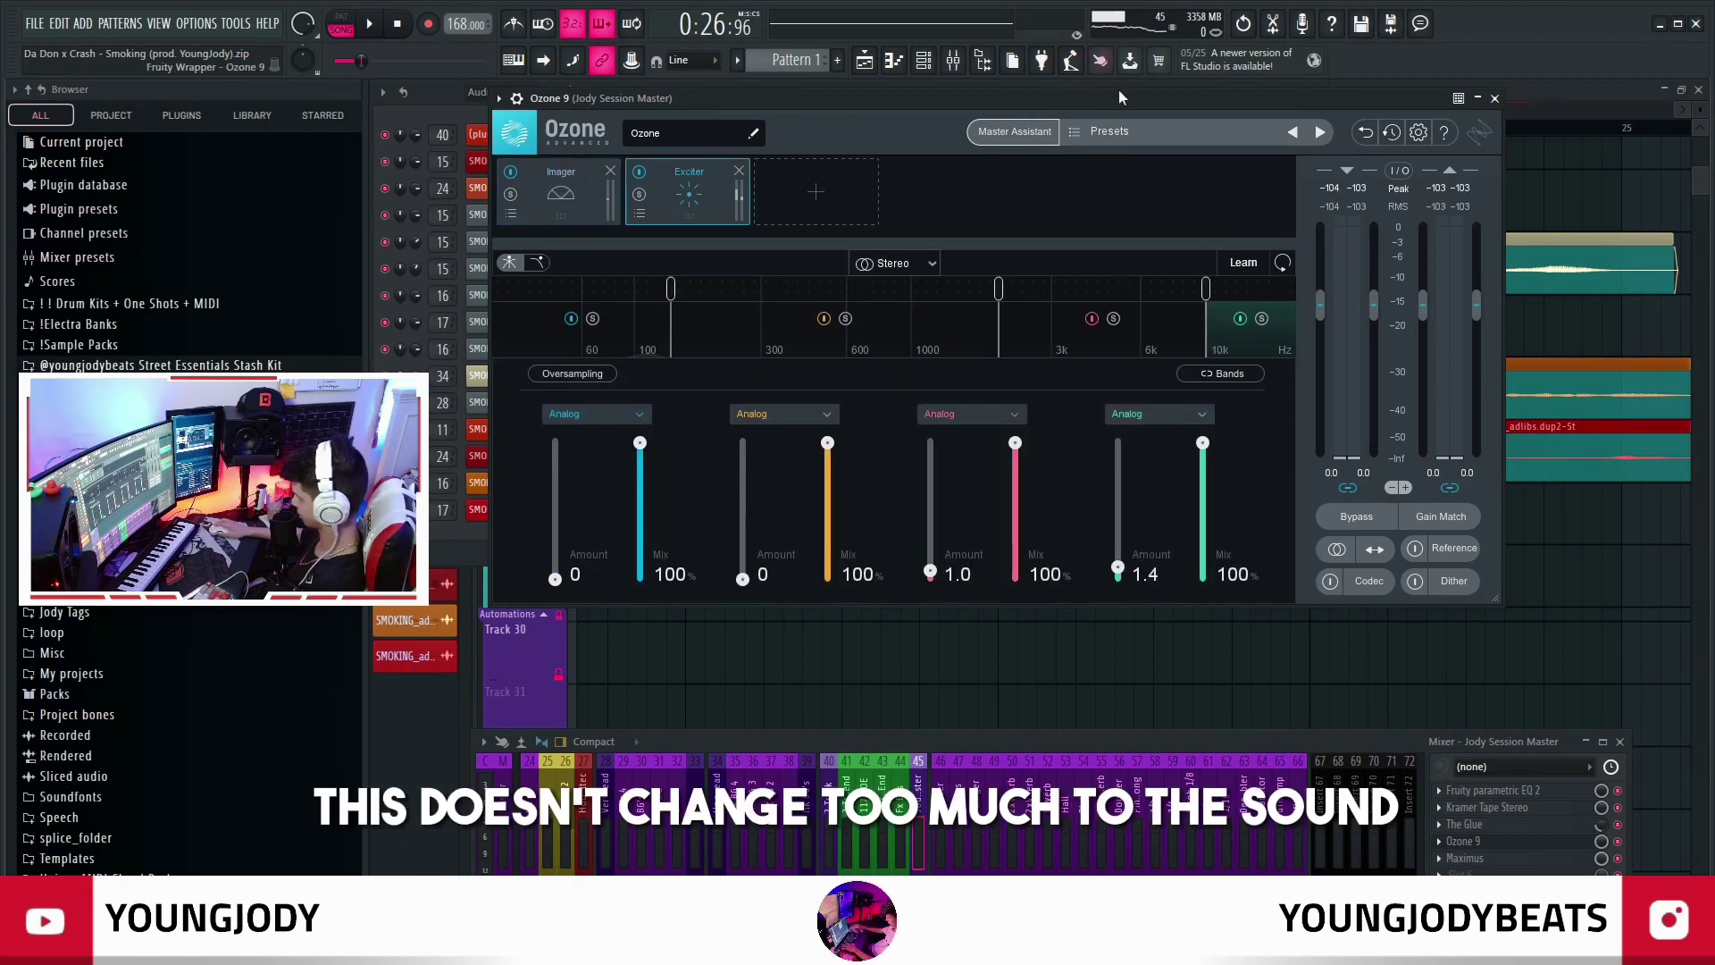
Inspect Jody Session Master's Ozone 9 and Fruity soft clipper inserts, and close them
drag(1118, 96, 1106, 272)
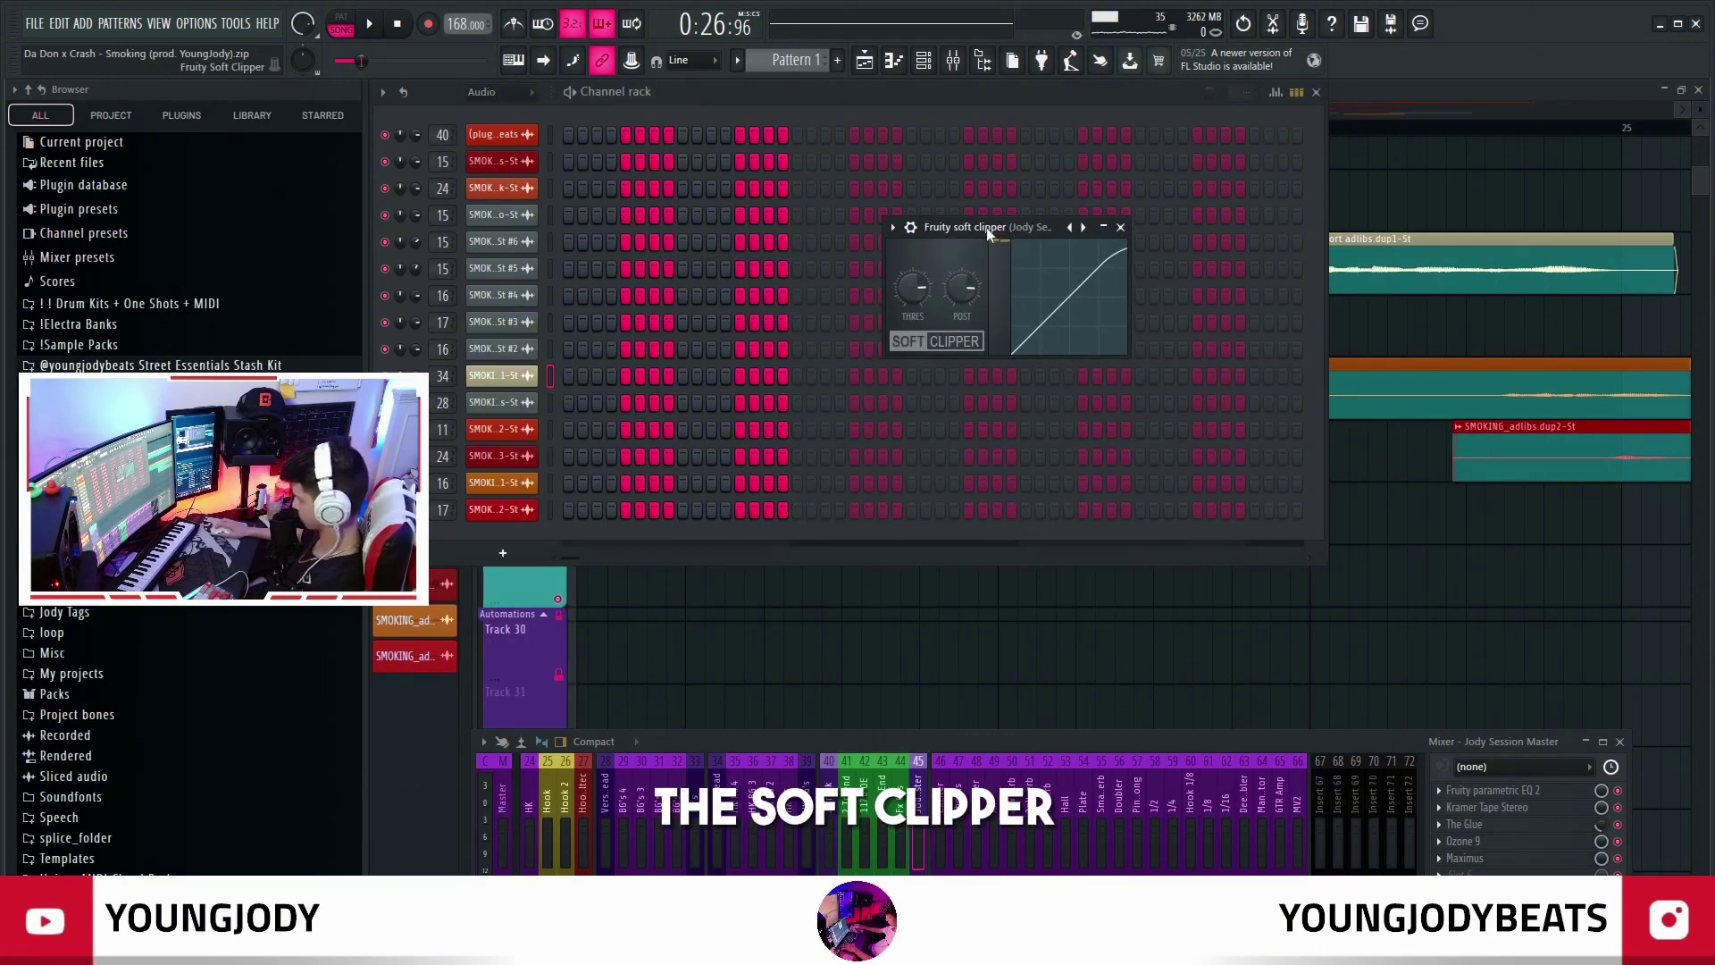
drag(986, 226, 1063, 302)
click(1196, 302)
Inspect the Auto-Key insert on the Master track and close its window
drag(1283, 742, 715, 555)
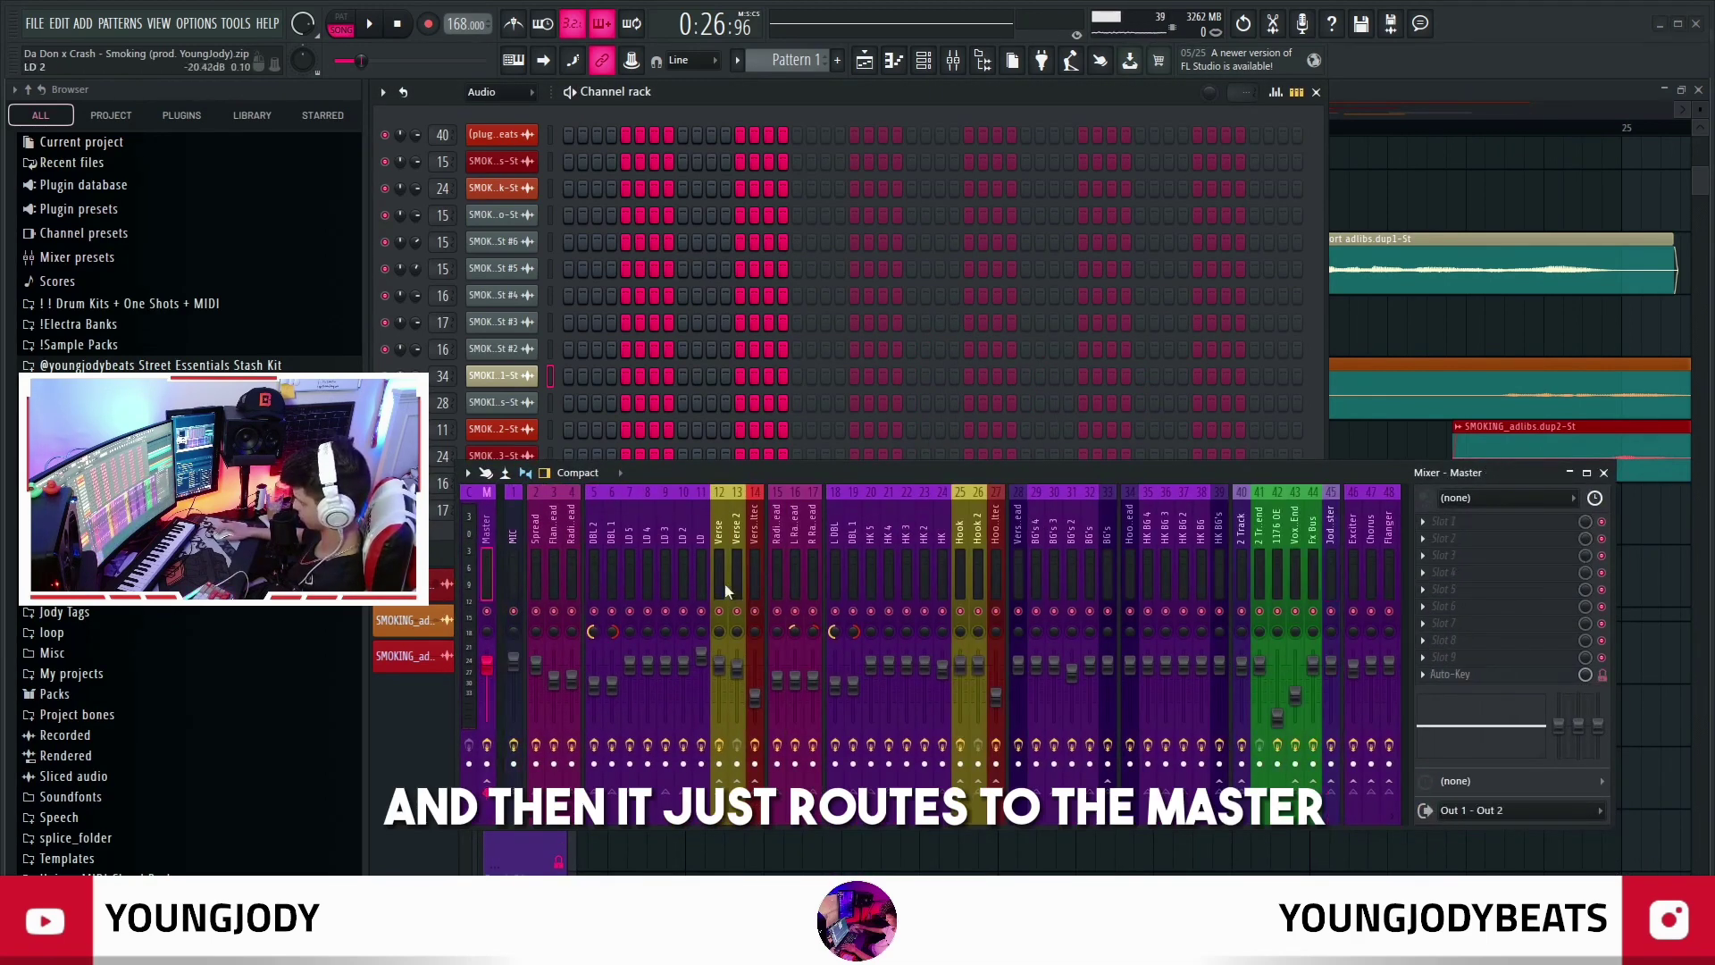
click(1465, 674)
drag(925, 471, 905, 623)
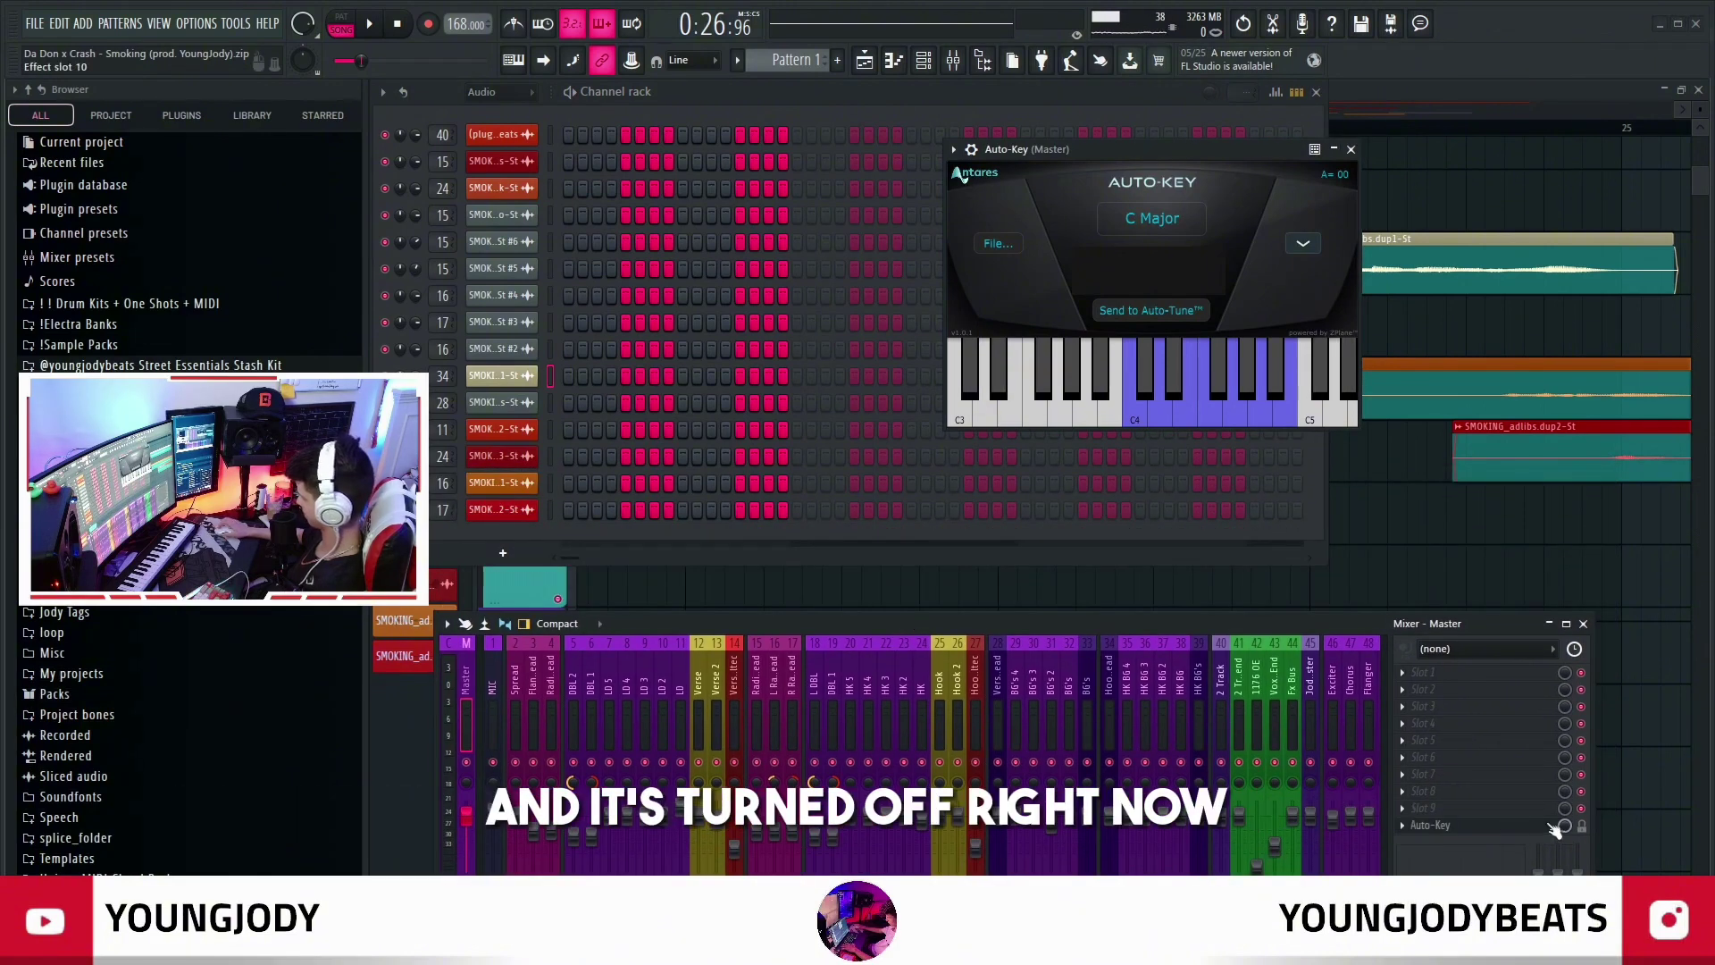
click(1497, 824)
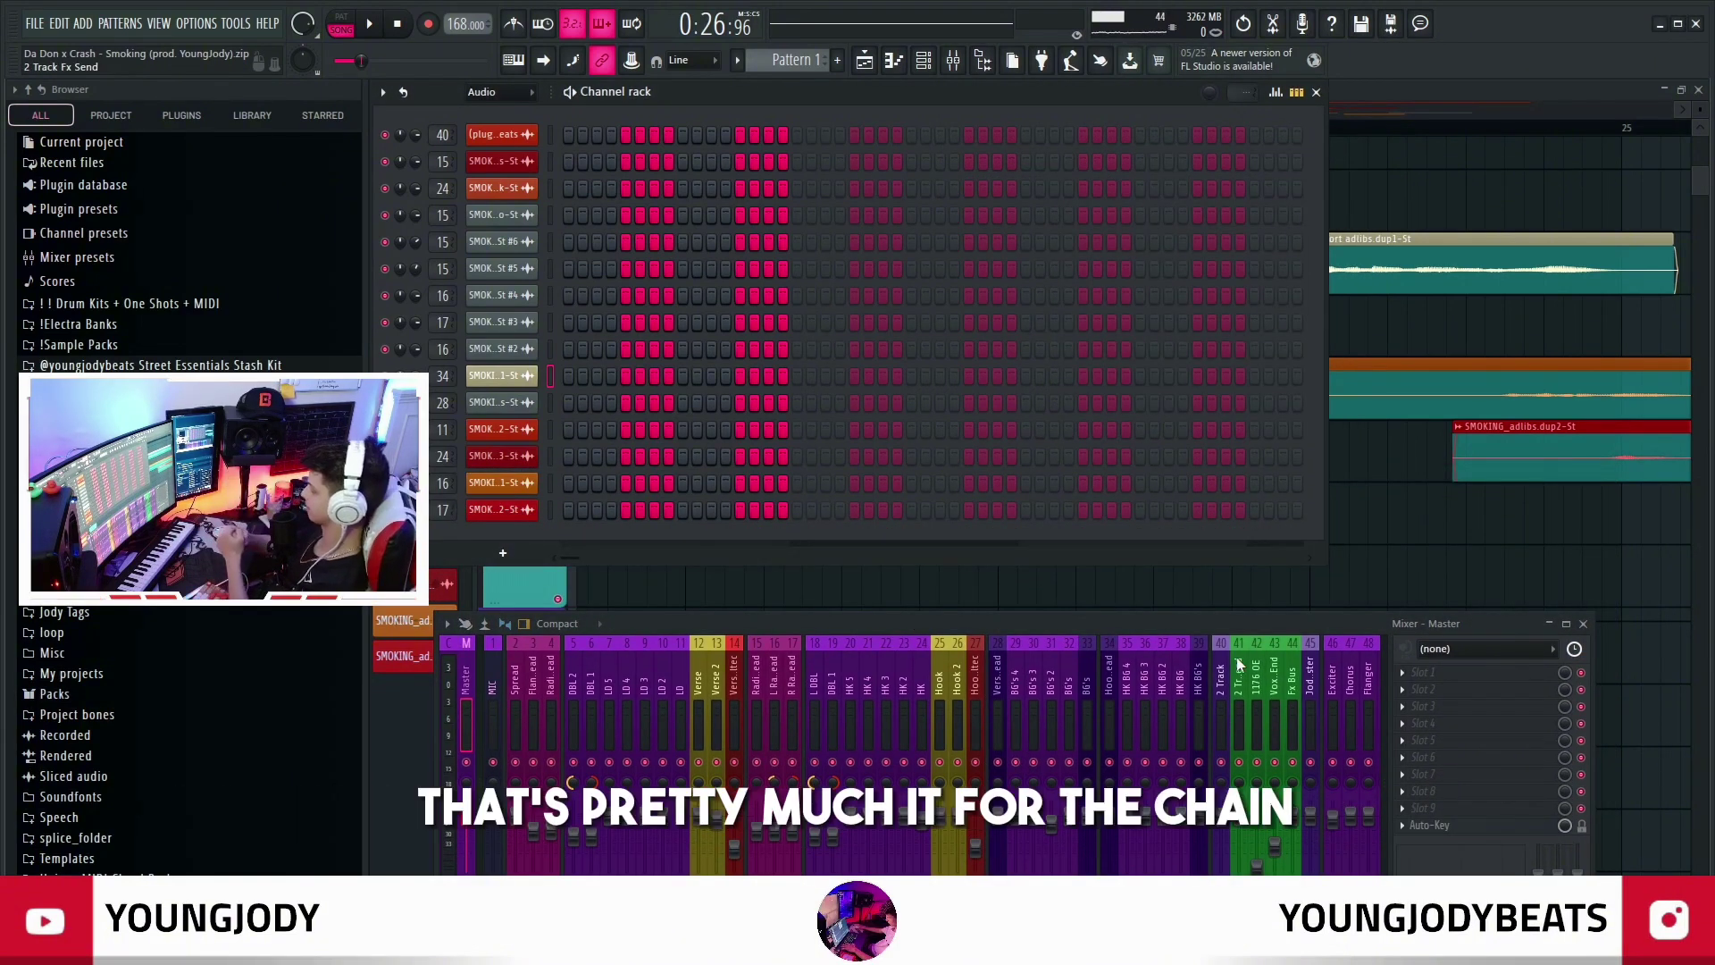
Look over the mixer's effect send tracks, including the 1/2 delay, and select the MIC track
scroll(929, 678, down, 5)
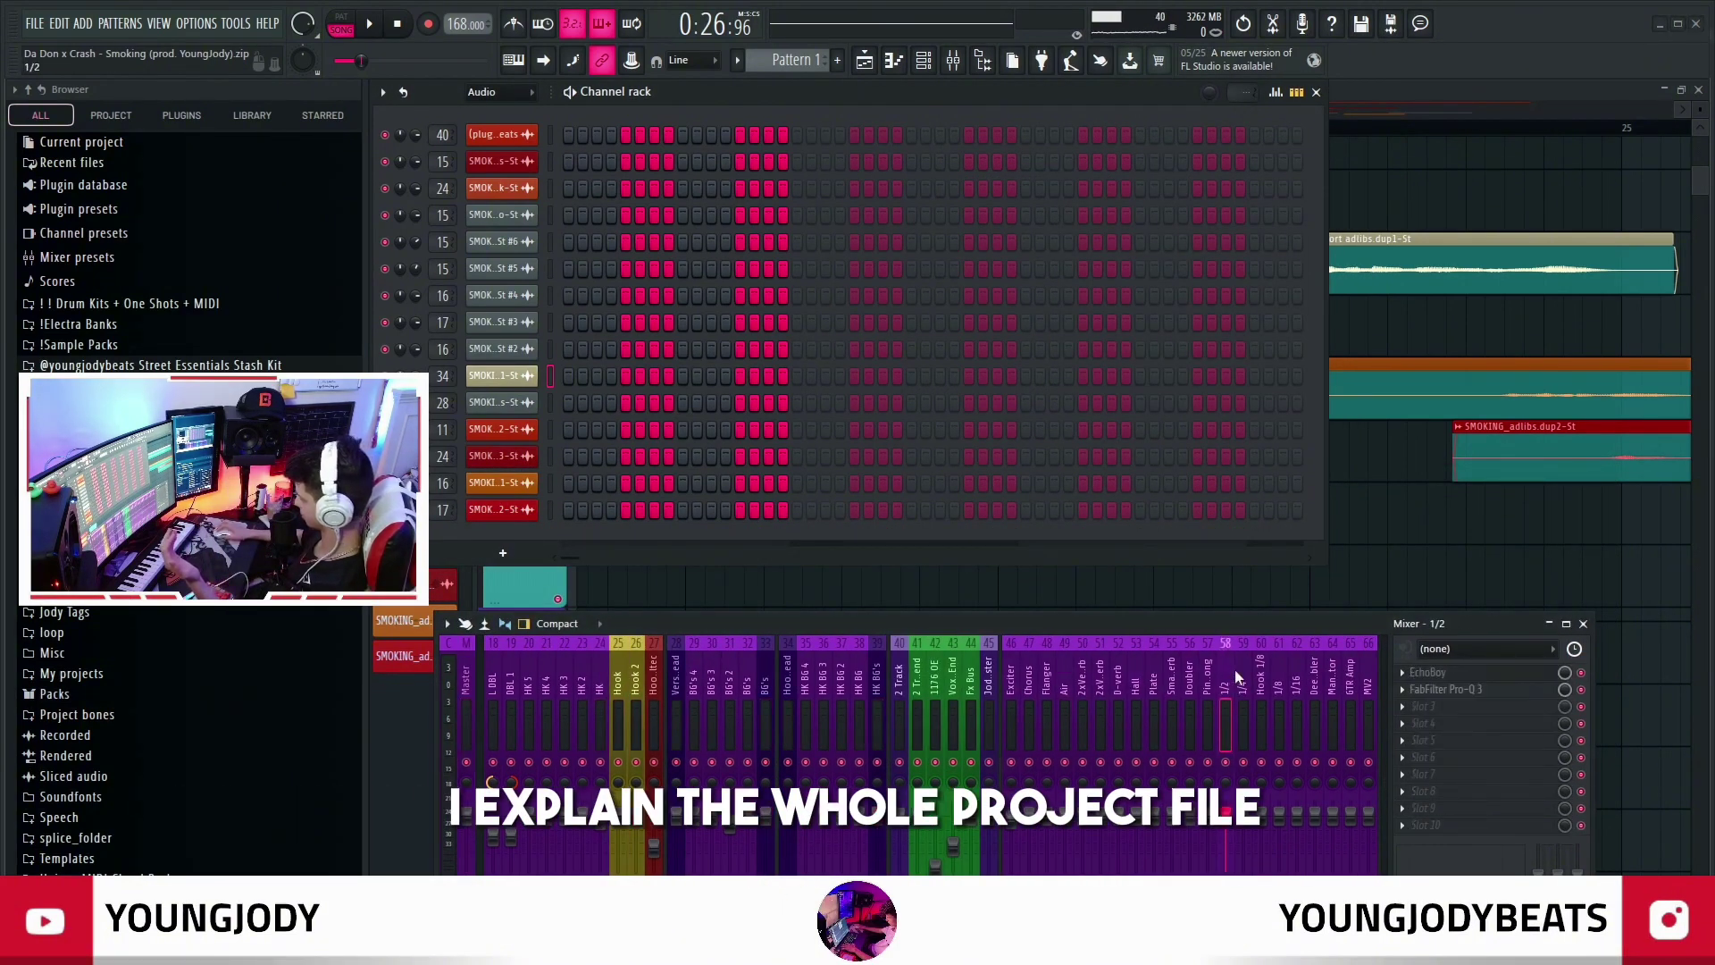
scroll(1180, 686, left, 6)
click(495, 683)
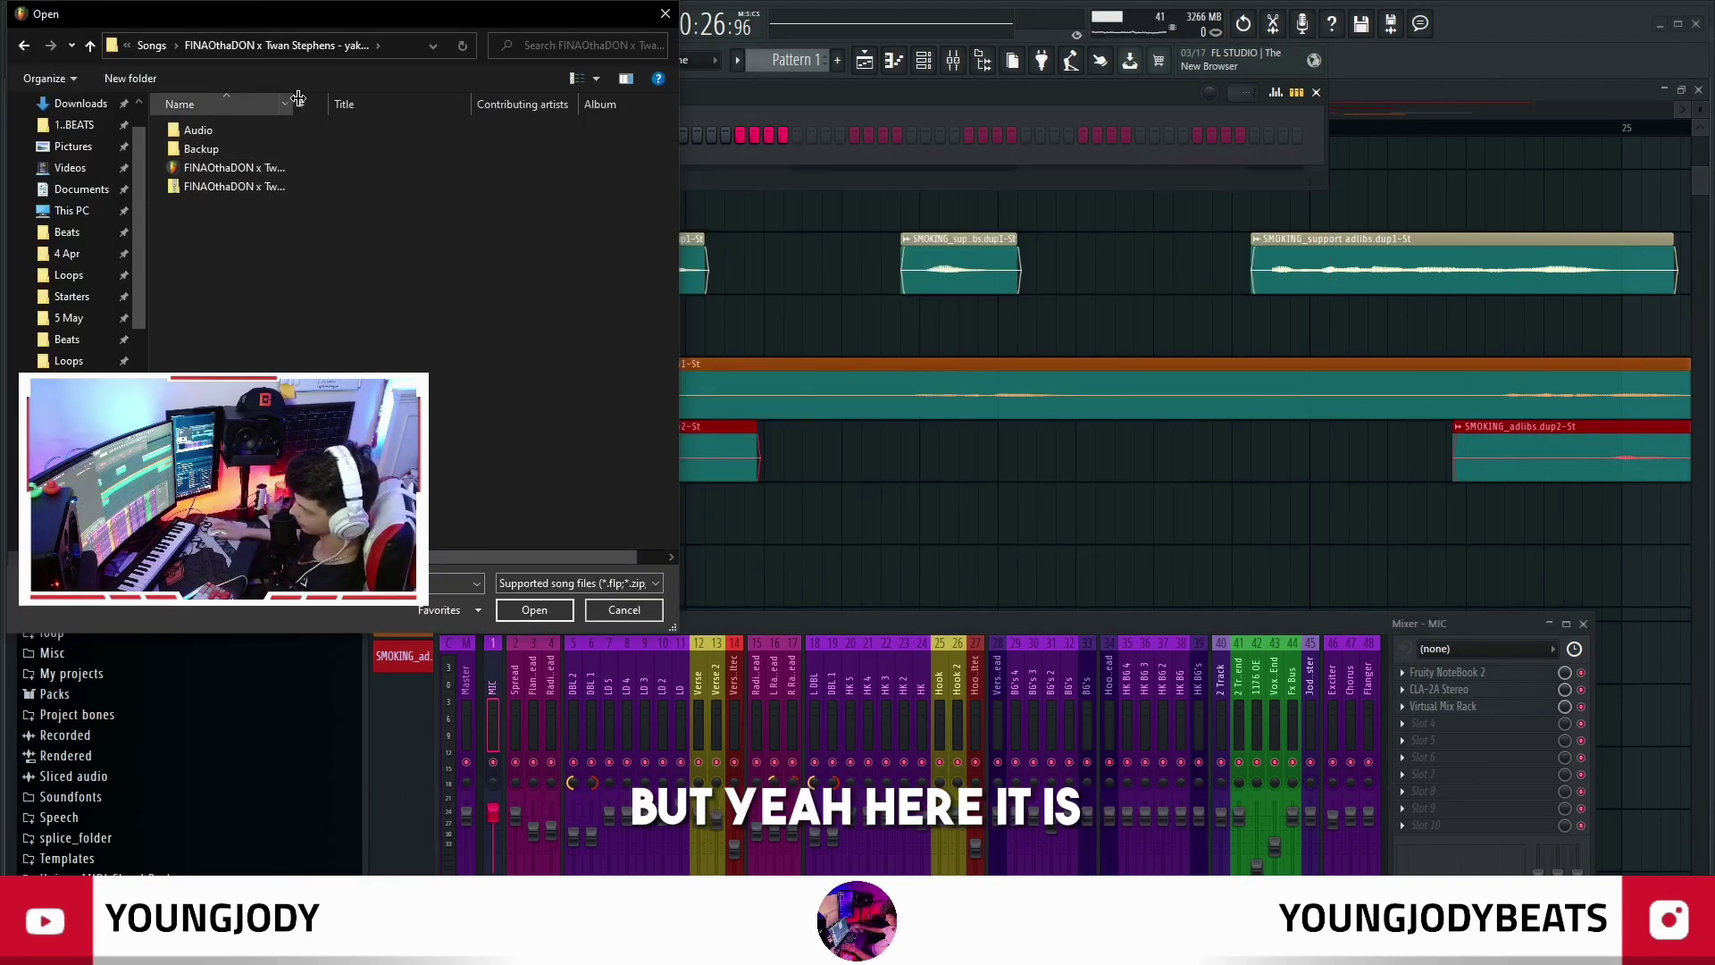
Open the yakwtfgo project file and highlight the main vocal takes on Tracks 3, 5 and 7 of its playlist
click(286, 172)
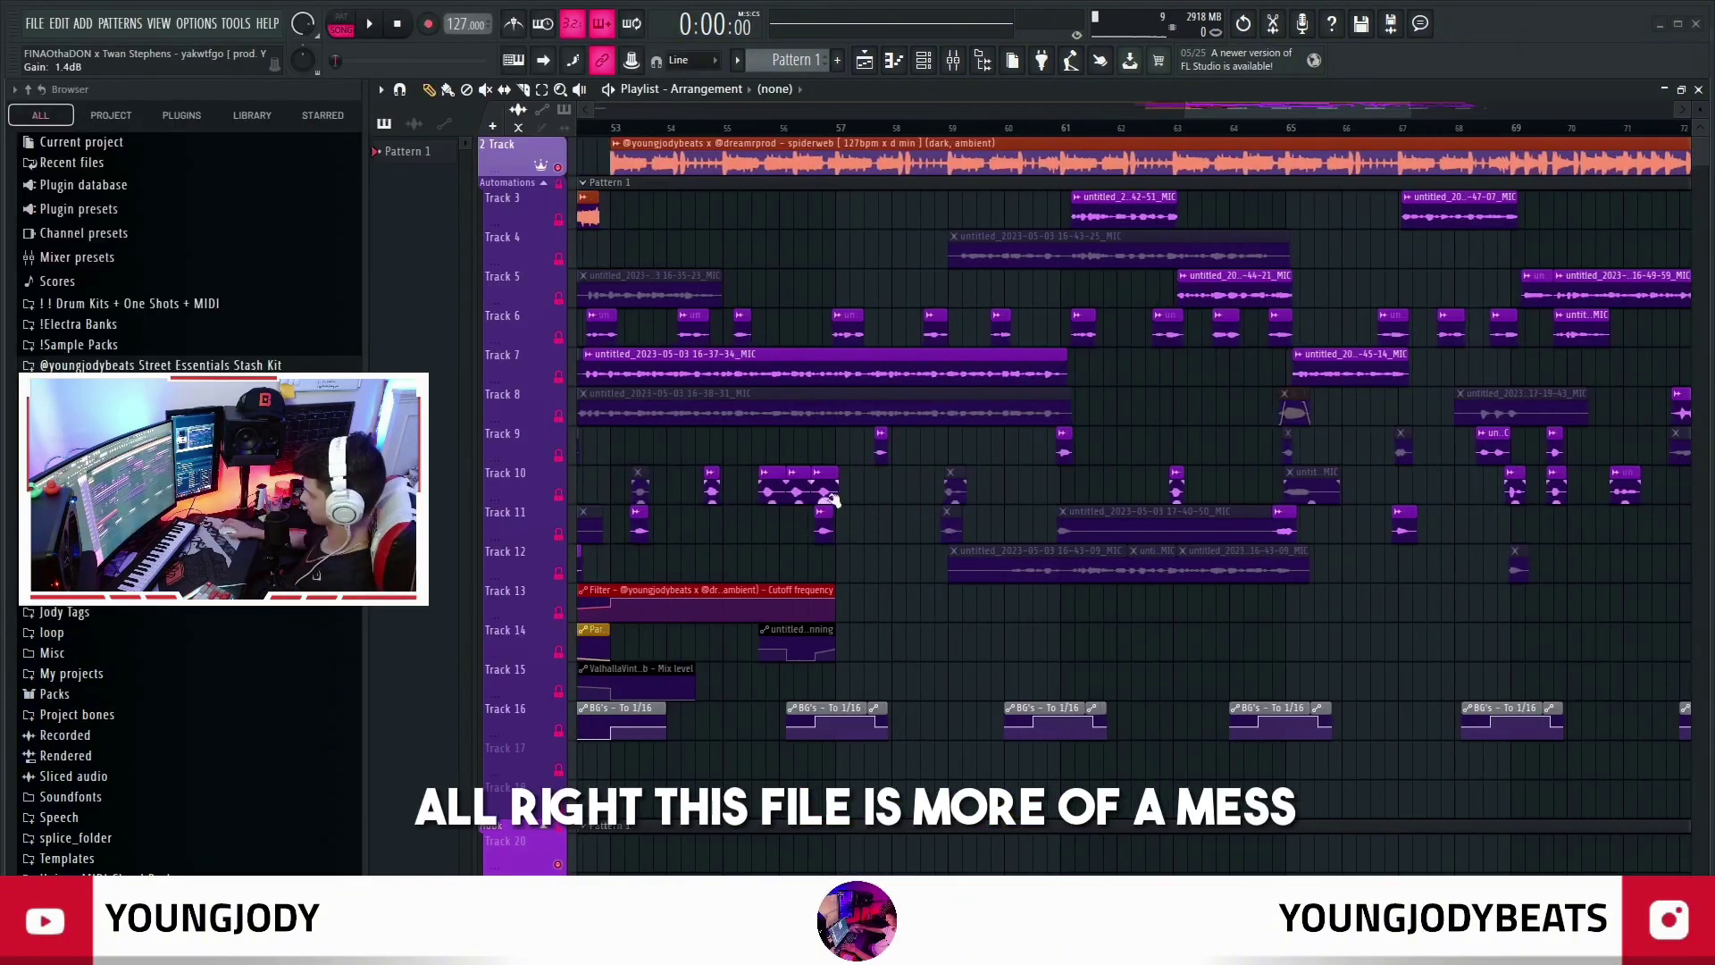
scroll(1000, 513, left, 2)
scroll(930, 533, right, 2)
scroll(861, 418, down, 3)
drag(815, 367, 1002, 386)
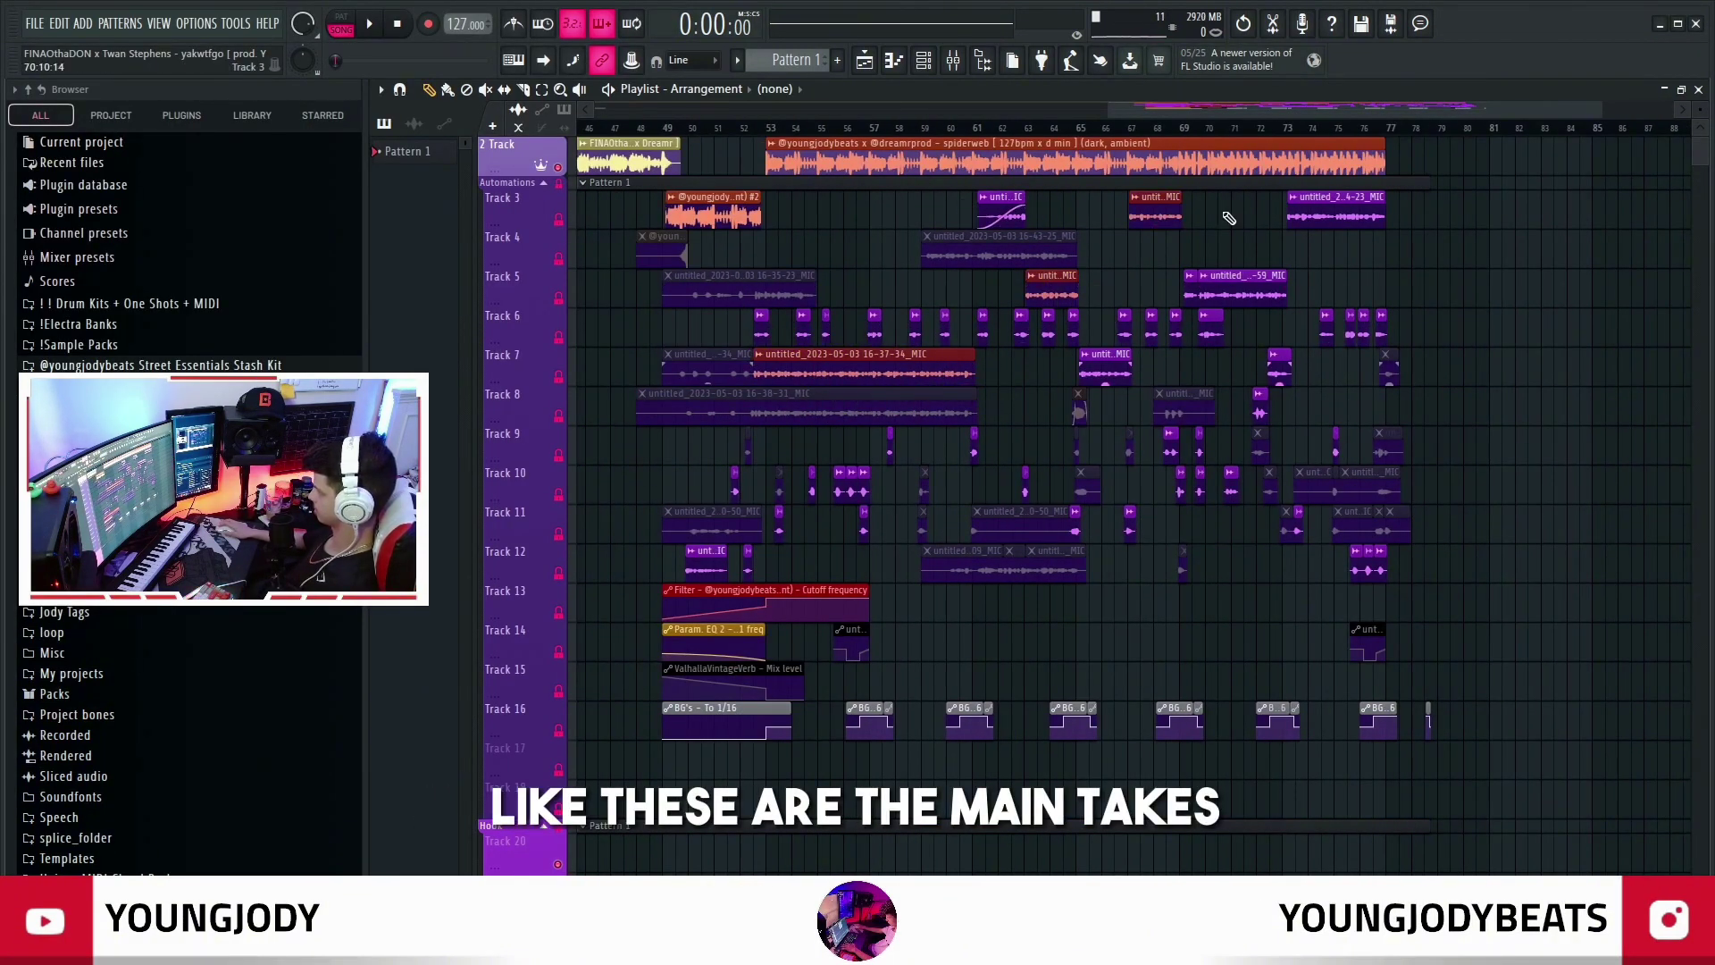
Point out the short Track 6 vocal clips by selecting them, and return to the start of the arrangement
drag(692, 308, 1394, 348)
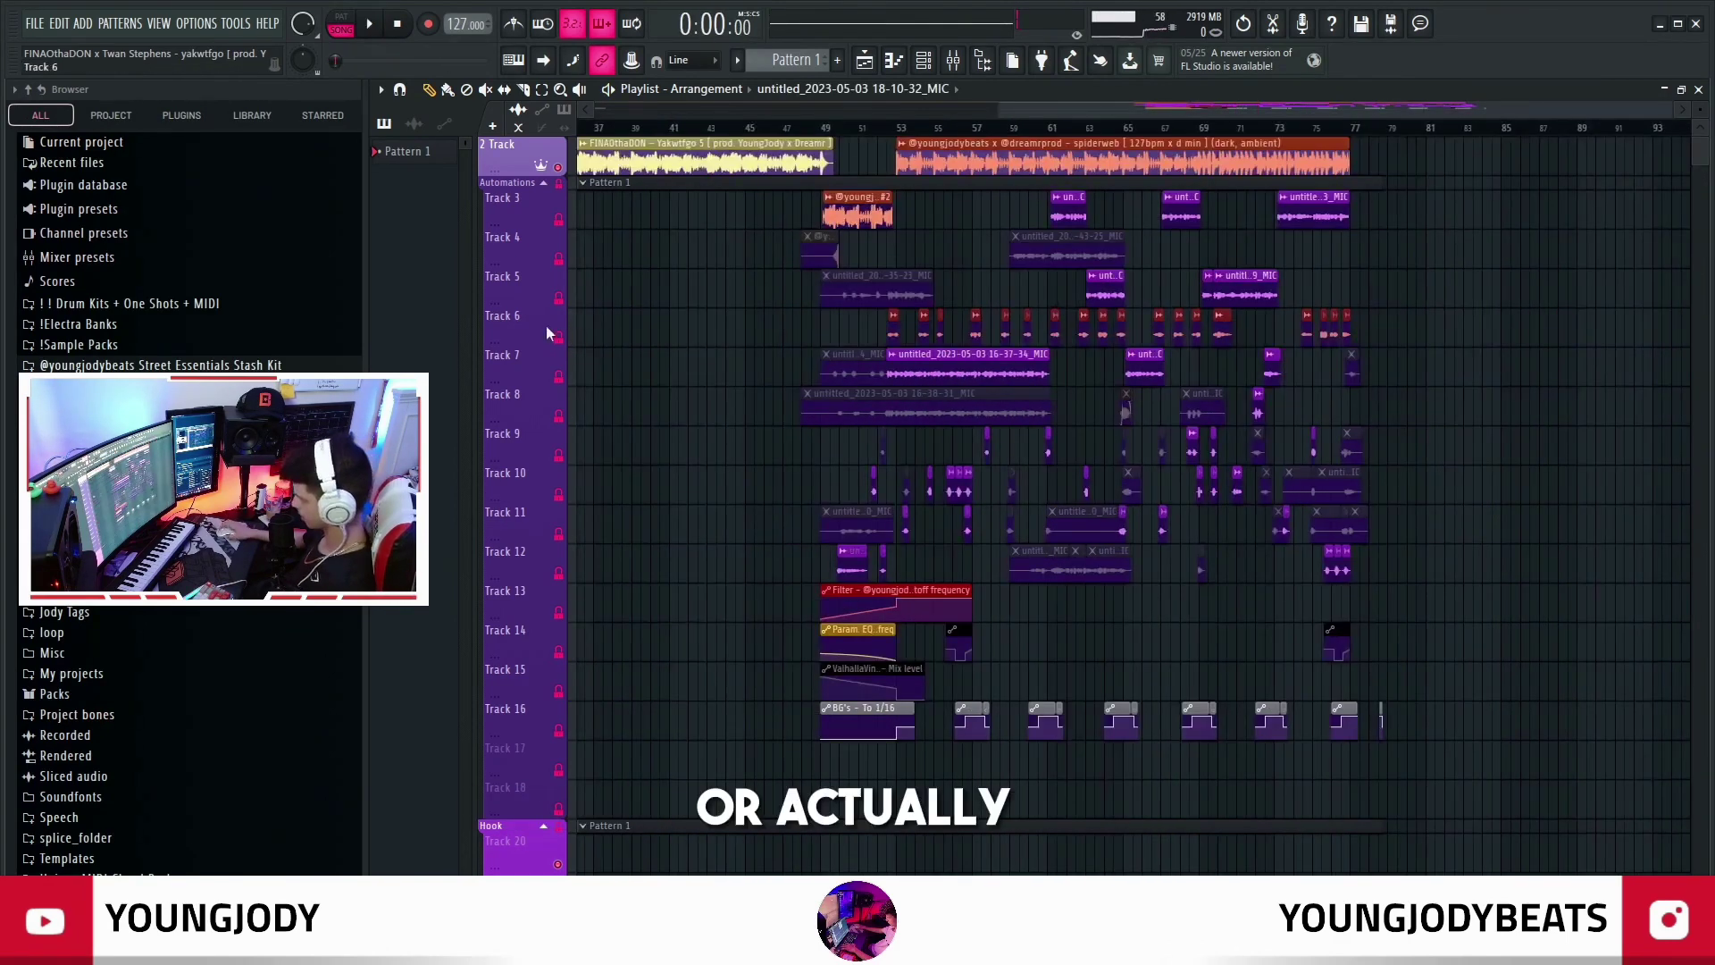
ctrl+click(528, 332)
scroll(1421, 467, up, 3)
drag(1466, 568, 464, 425)
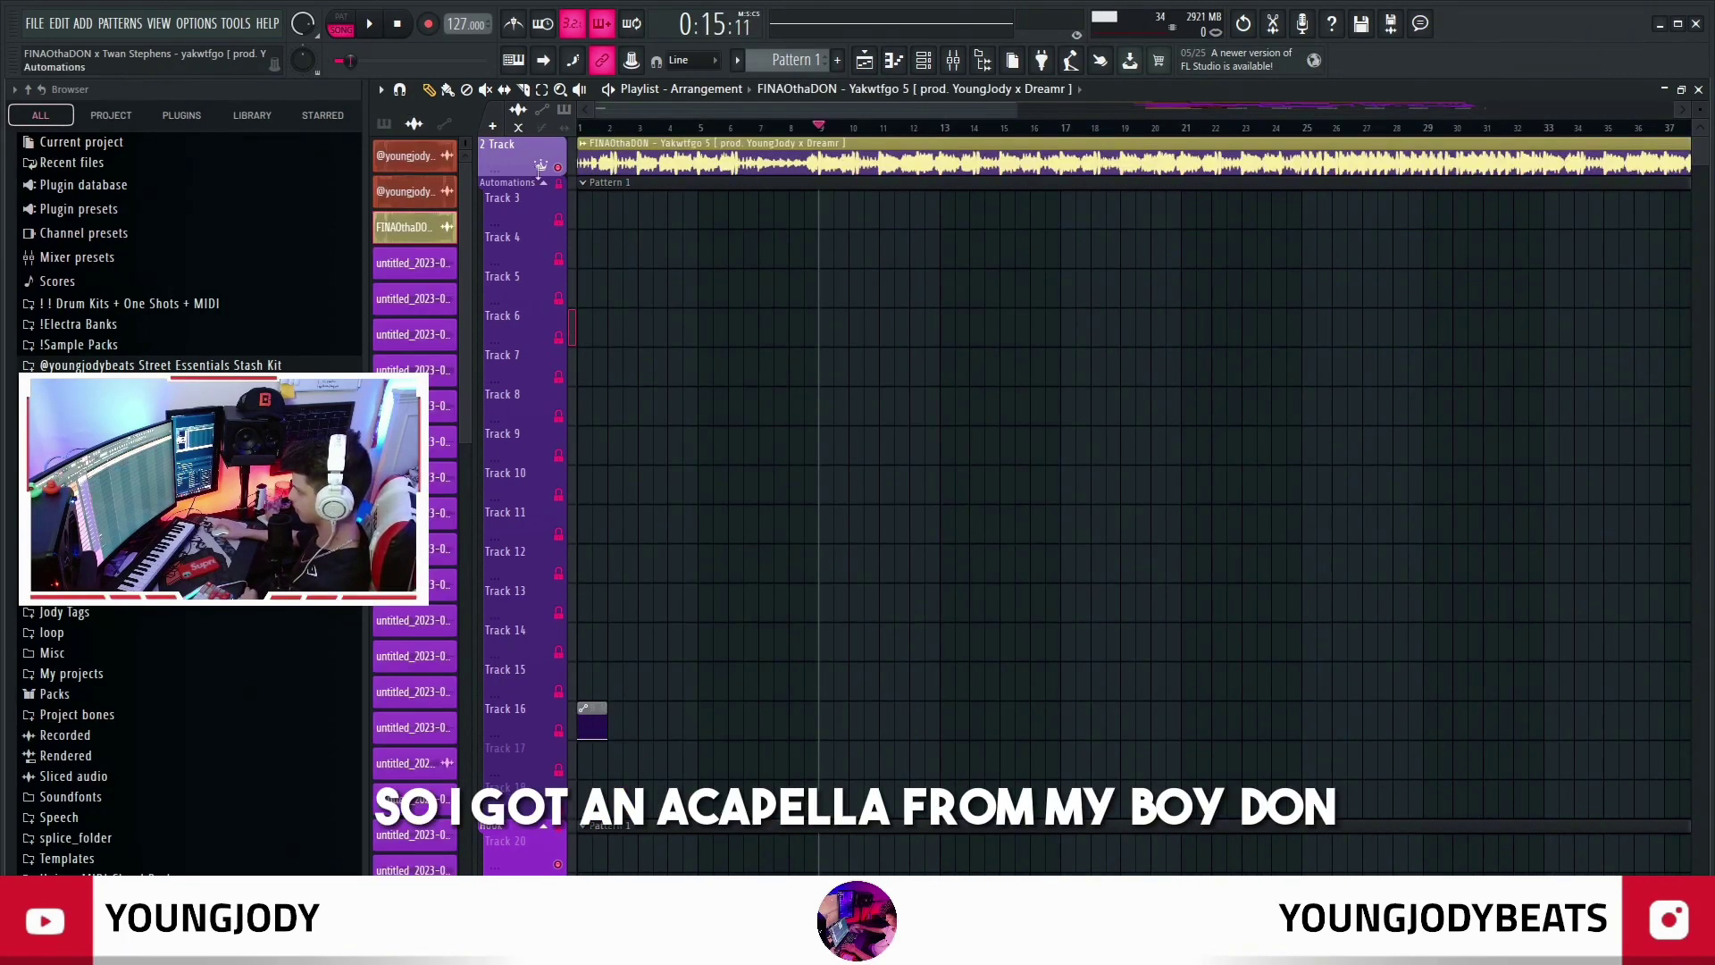
Look over the original acapella on 2 Track, from the start of the arrangement to the spiderweb beat
scroll(862, 238, down, 1)
drag(655, 143, 930, 184)
scroll(1109, 182, down, 2)
scroll(1164, 179, right, 3)
right_click(986, 282)
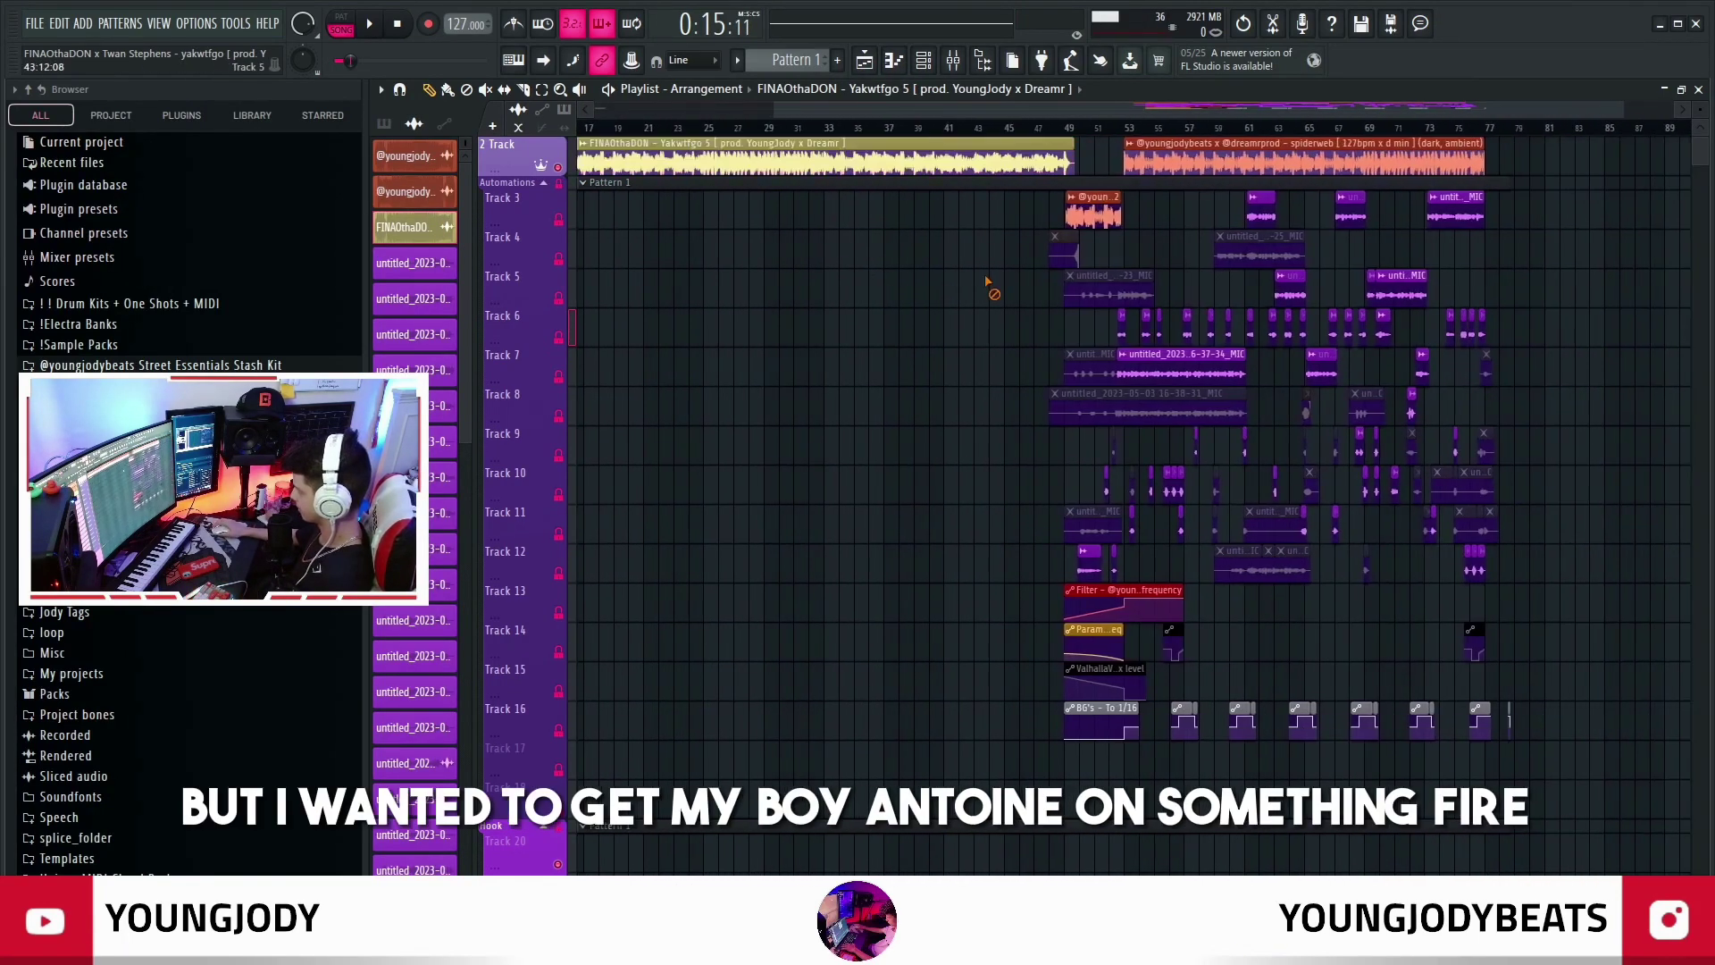
scroll(985, 282, right, 2)
scroll(946, 281, up, 2)
drag(1618, 591, 611, 168)
scroll(884, 256, left, 3)
scroll(884, 256, down, 2)
drag(713, 141, 990, 186)
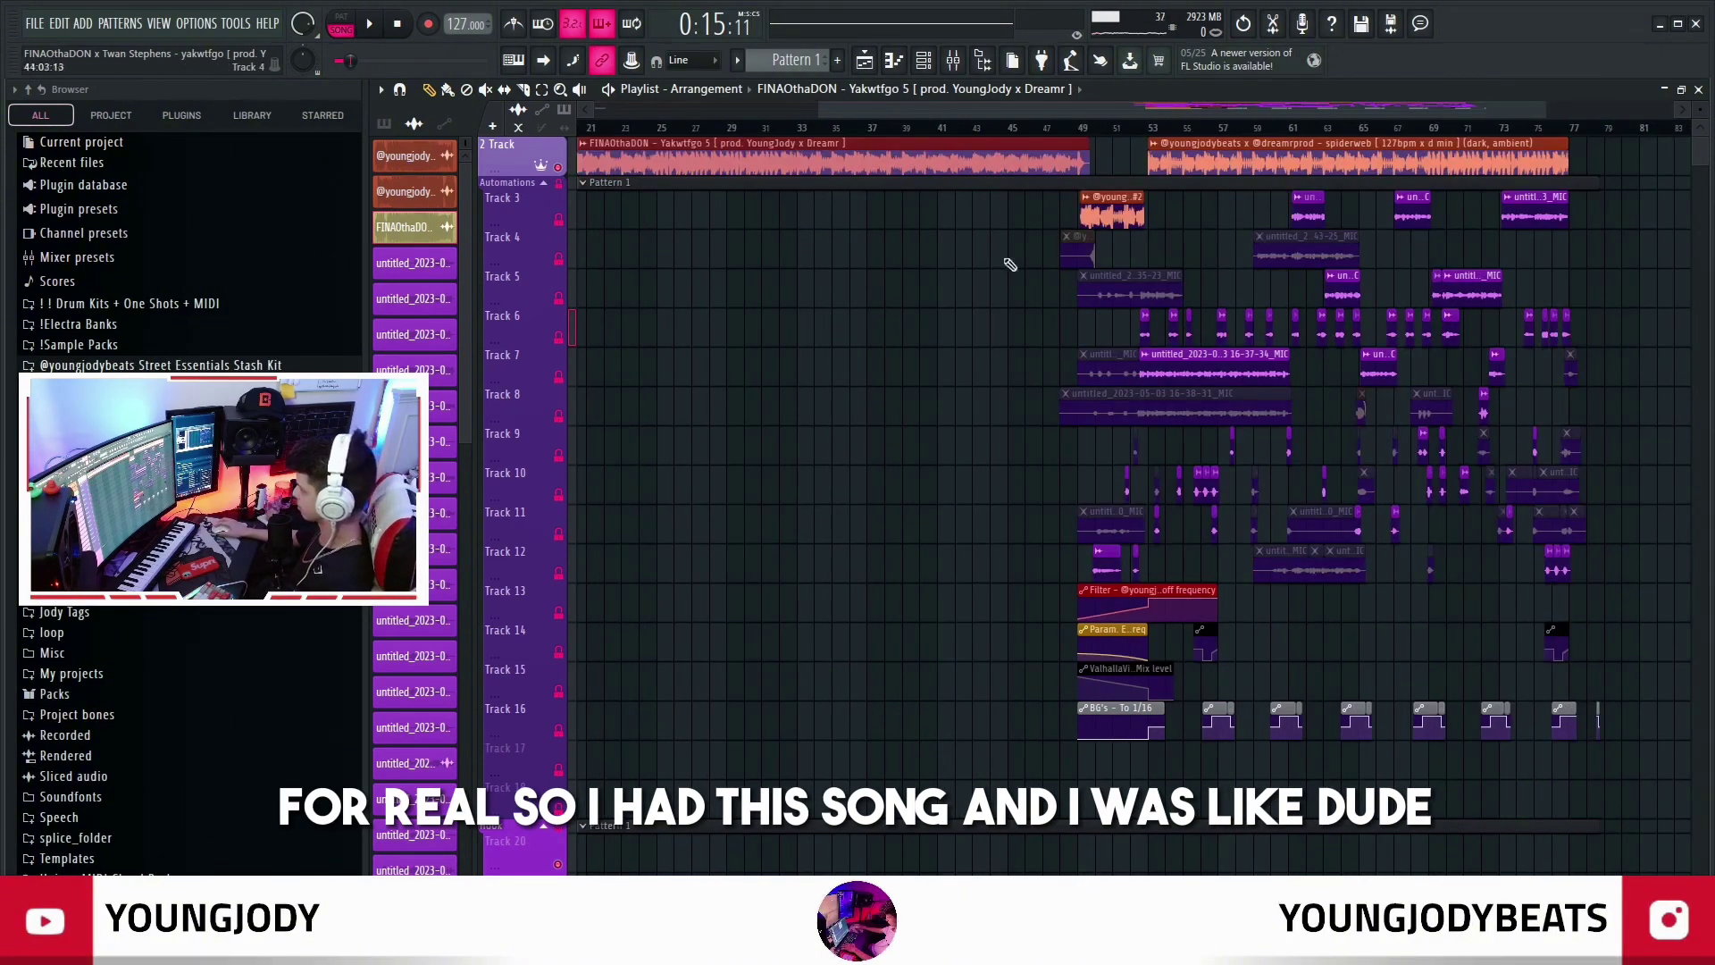
scroll(1009, 264, right, 2)
right_click(896, 305)
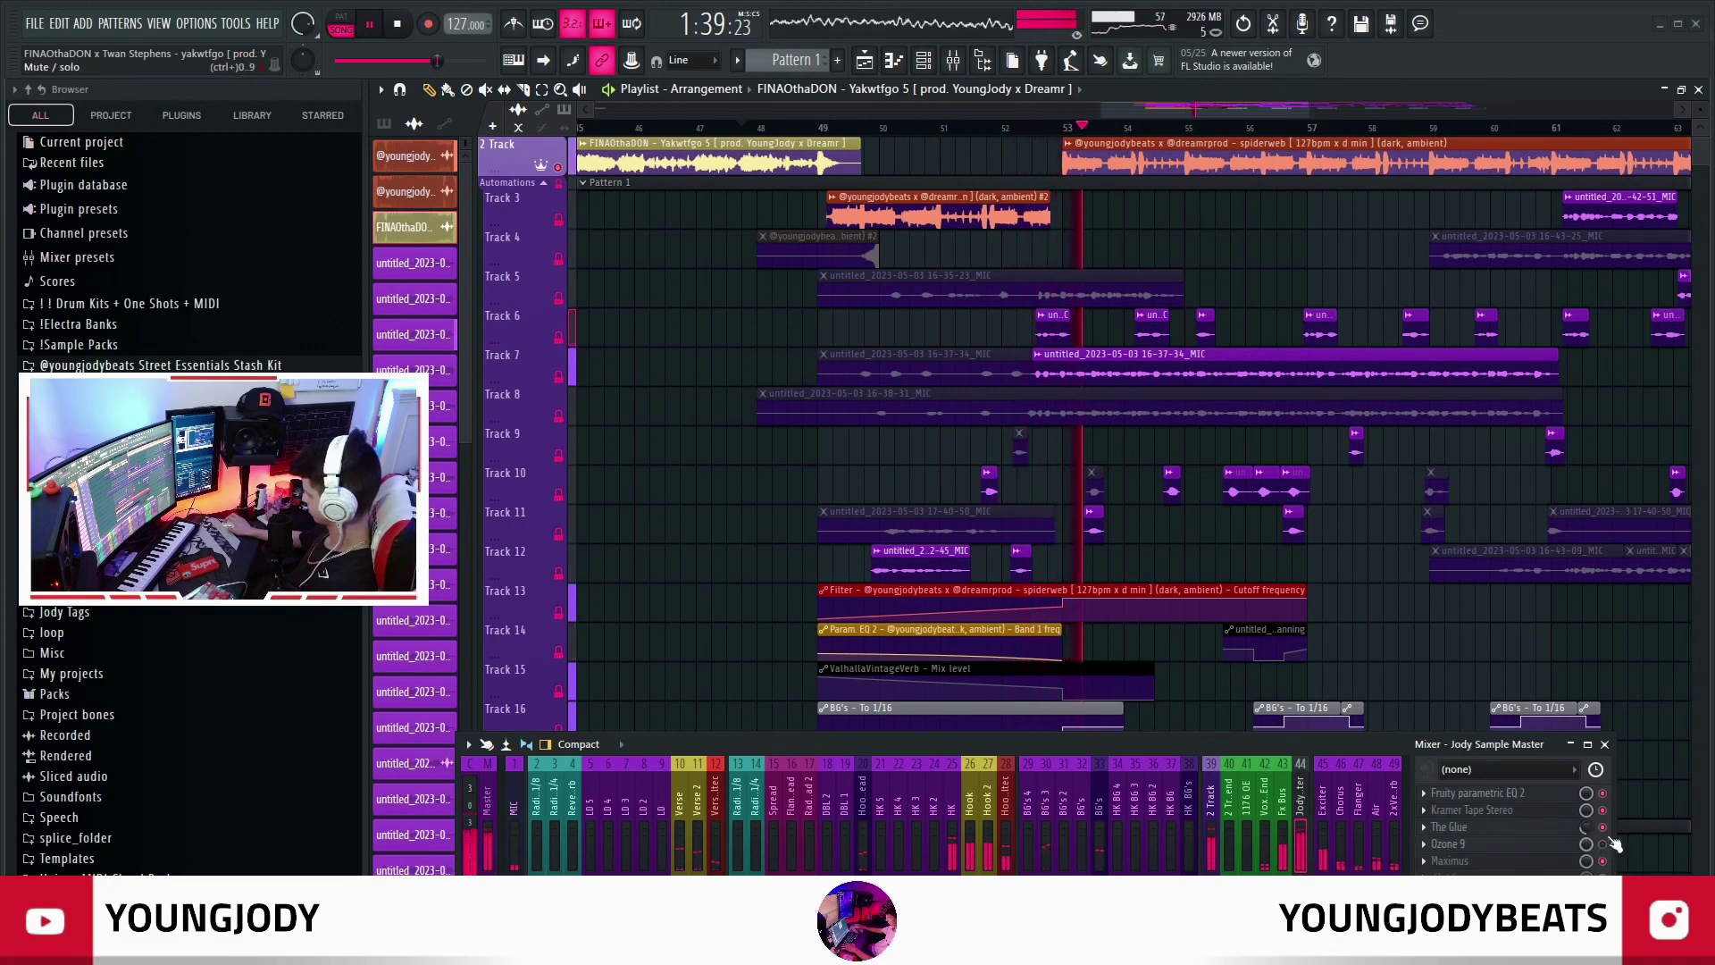
Play the hook with the beat and mute the short Track 9 clip at bar 61
scroll(1312, 474, down, 3)
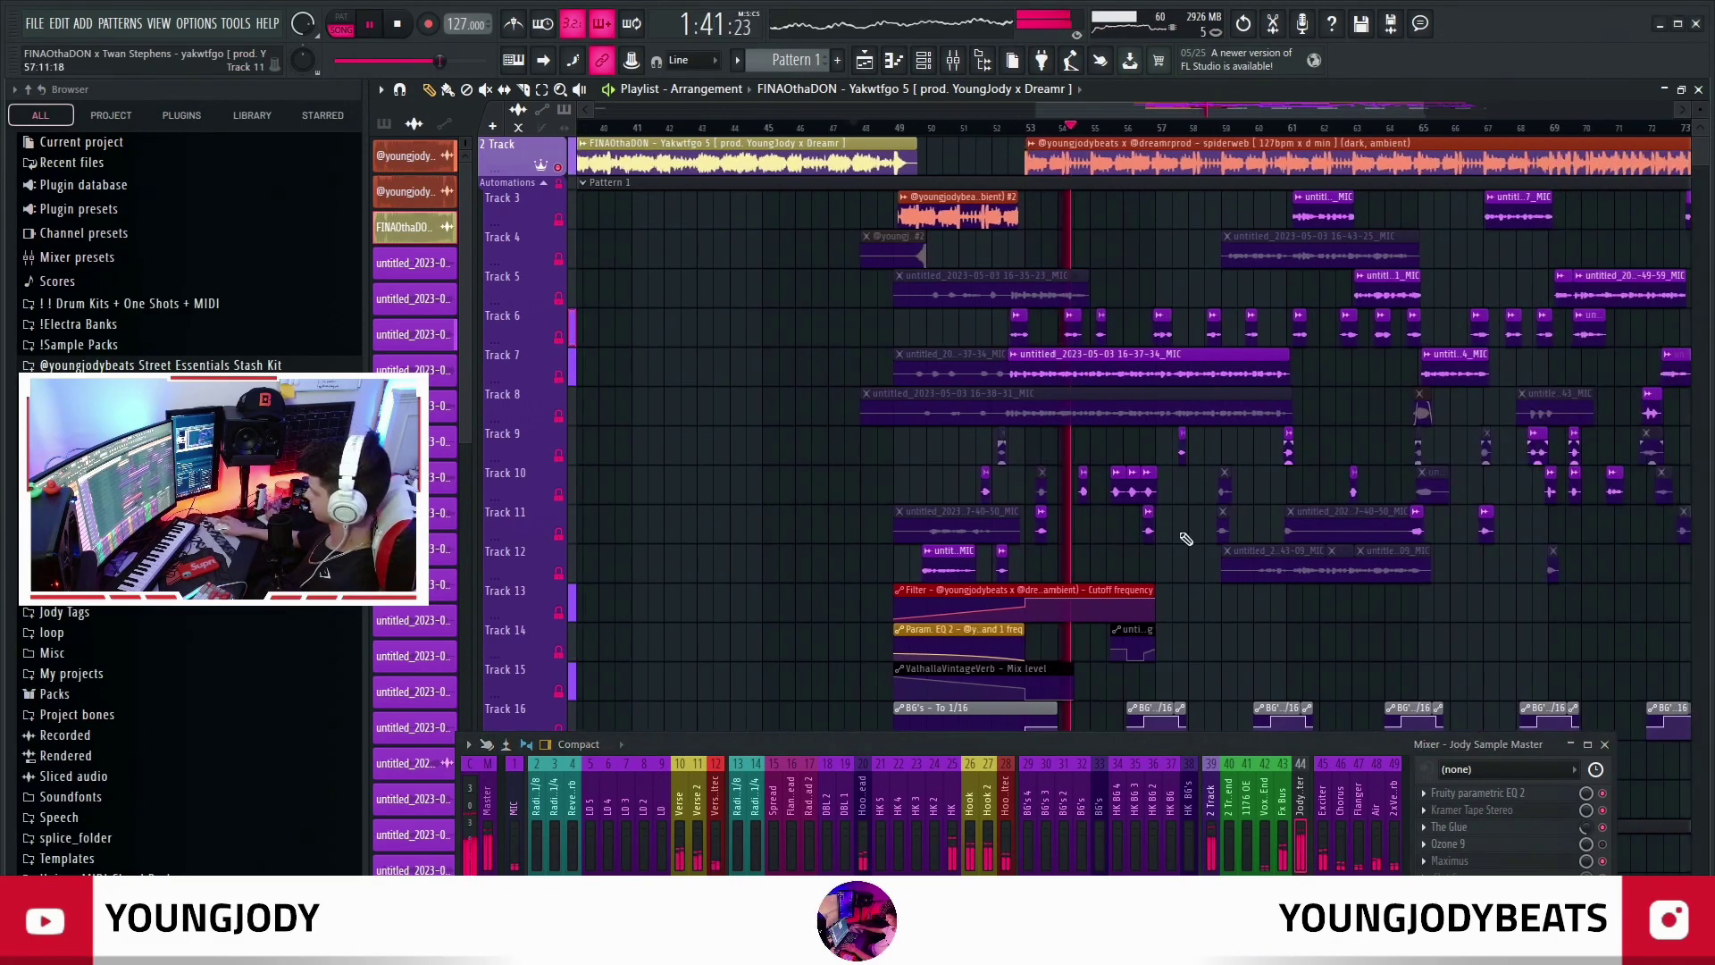
scroll(1189, 527, up, 2)
scroll(1195, 519, right, 3)
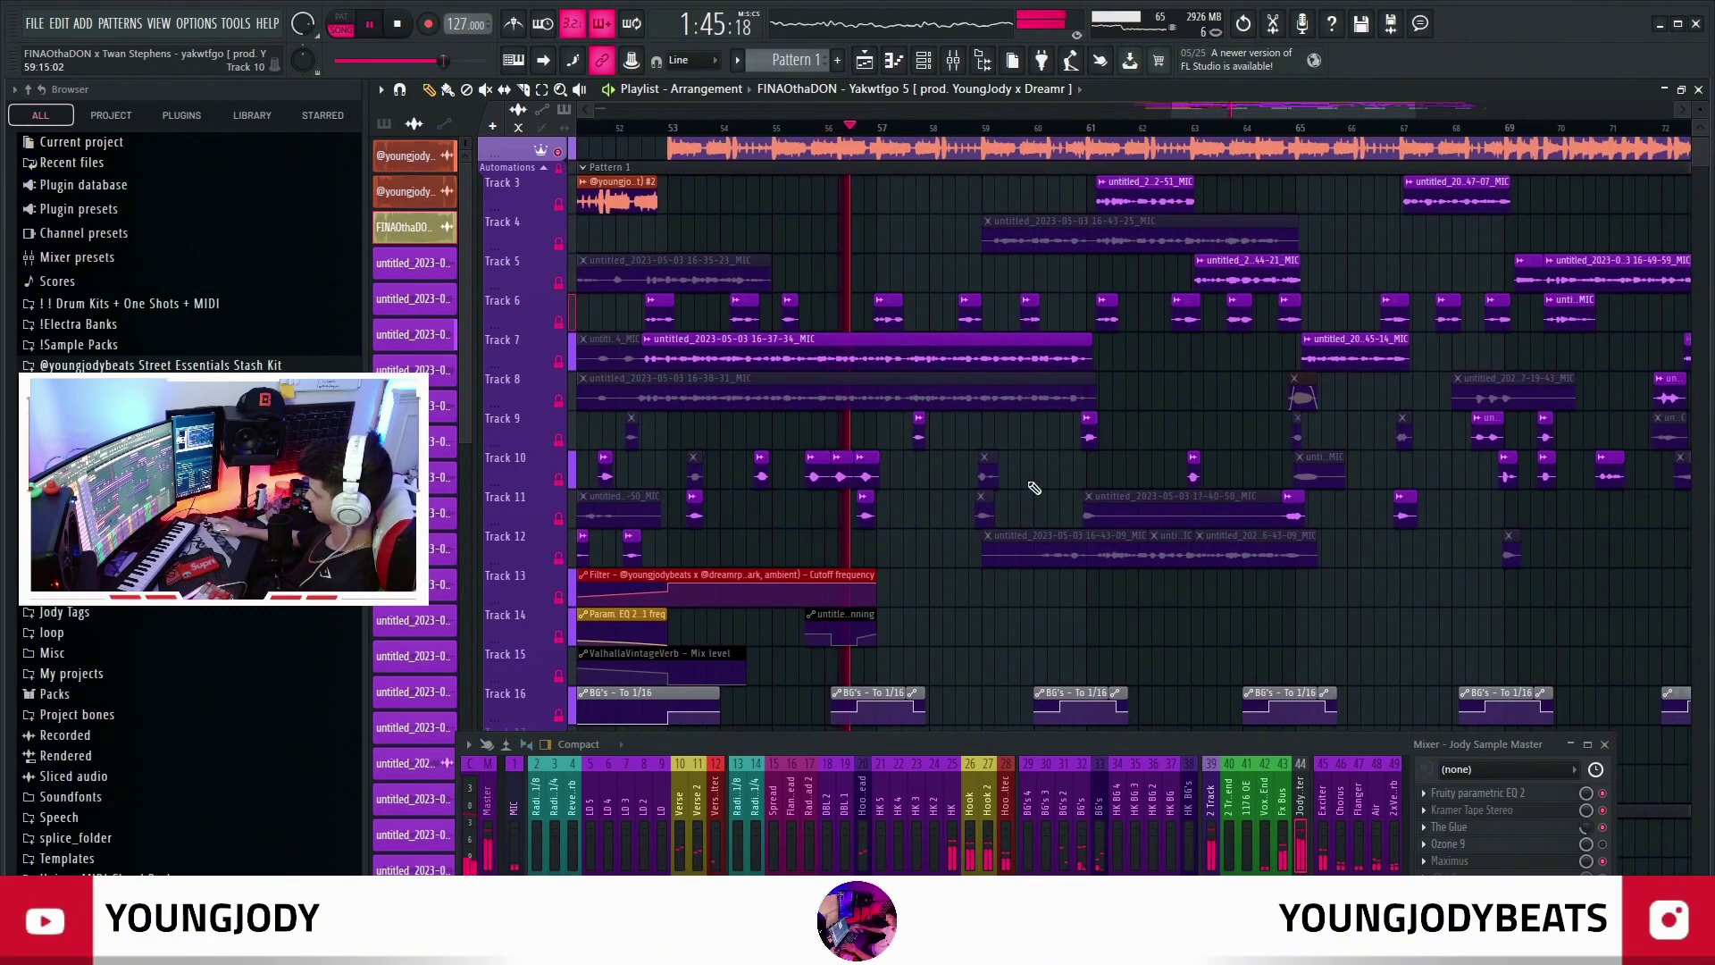
key(t)
click(1087, 436)
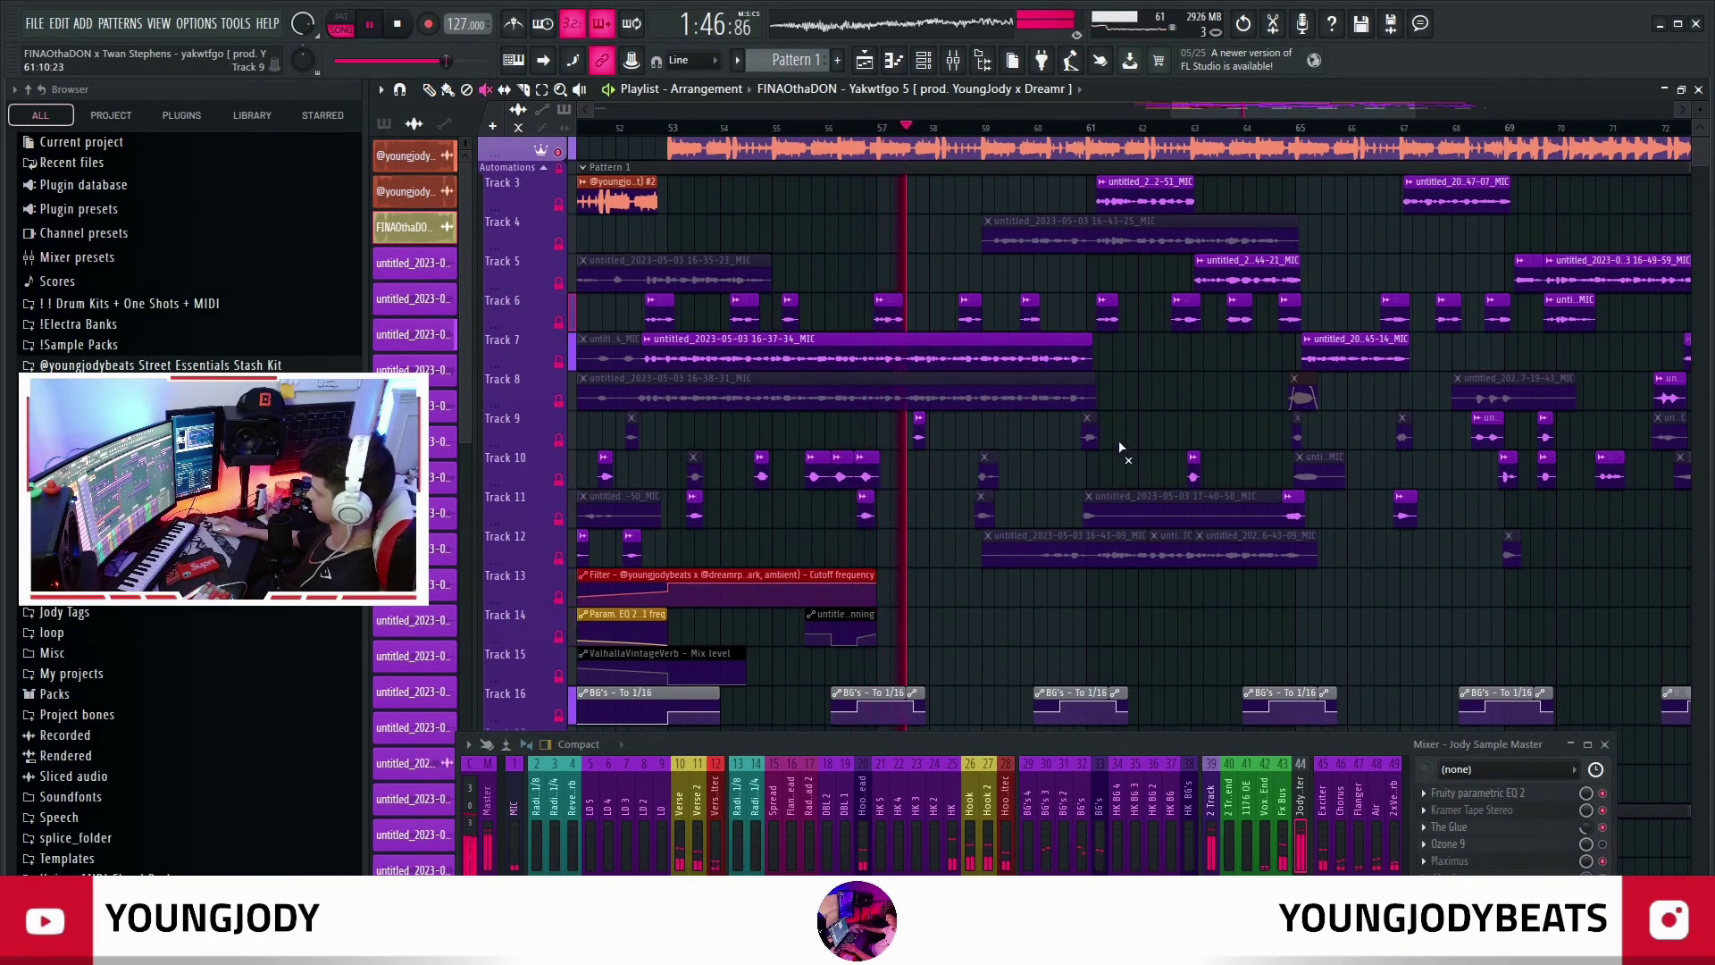
scroll(1126, 460, down, 3)
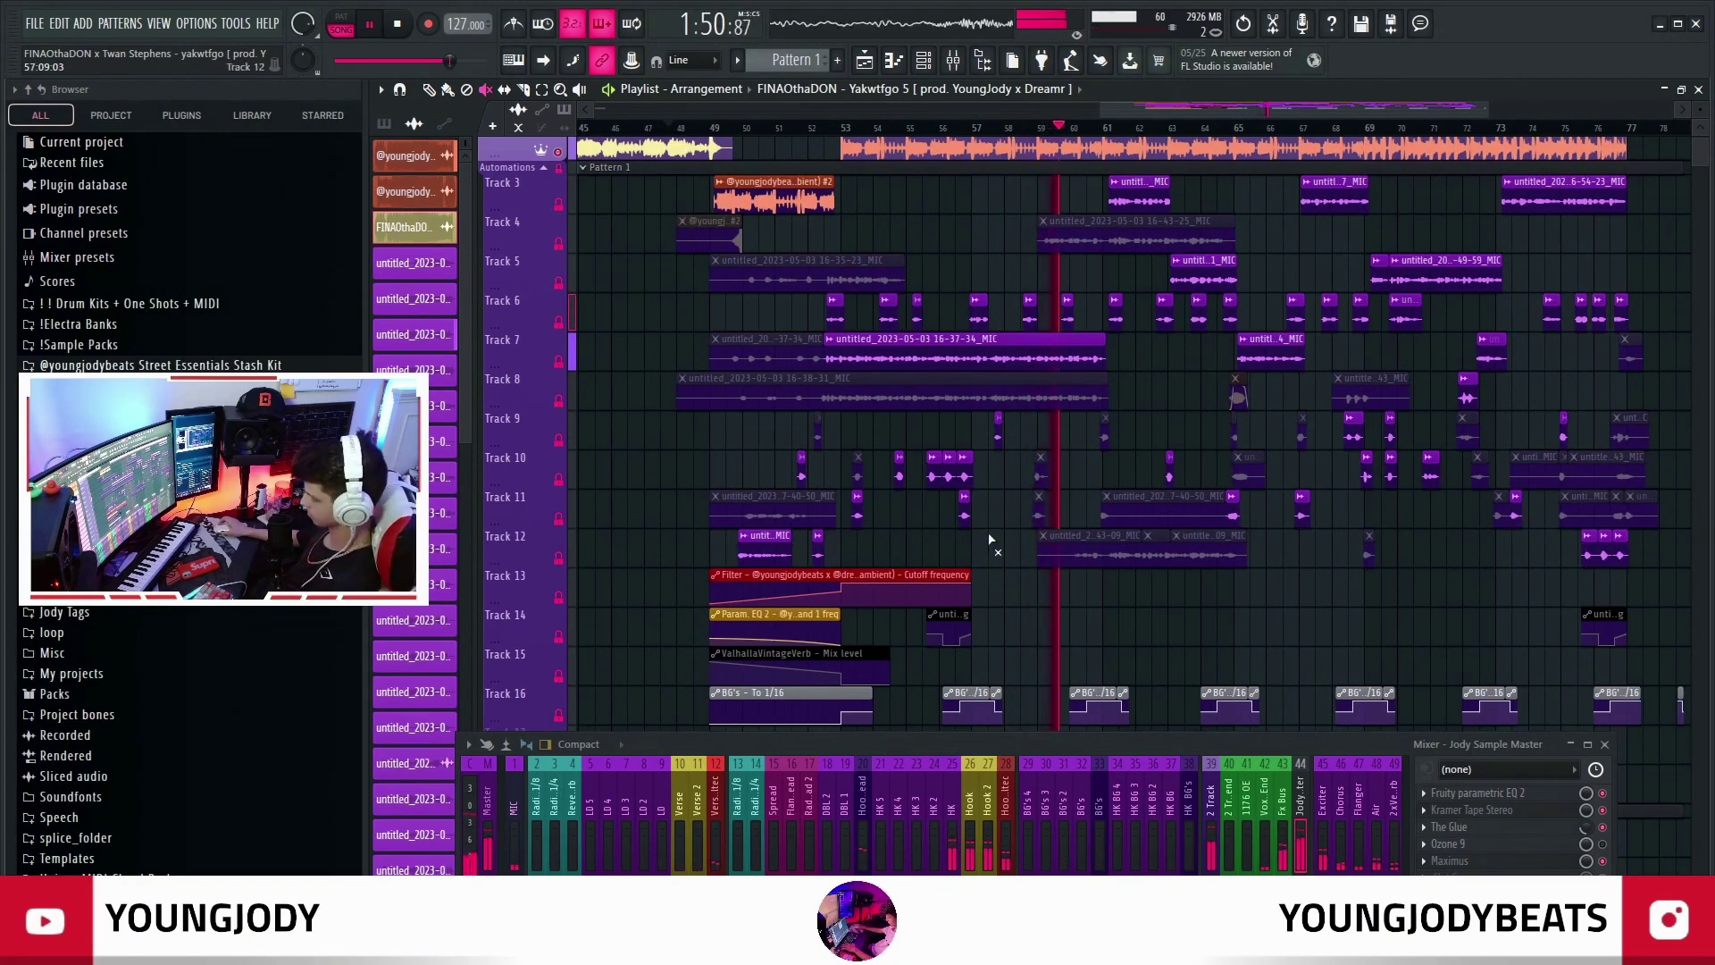
key(p)
Stop playback and look over the vocal and automation clips between bars 49 and 77
scroll(1166, 625, down, 3)
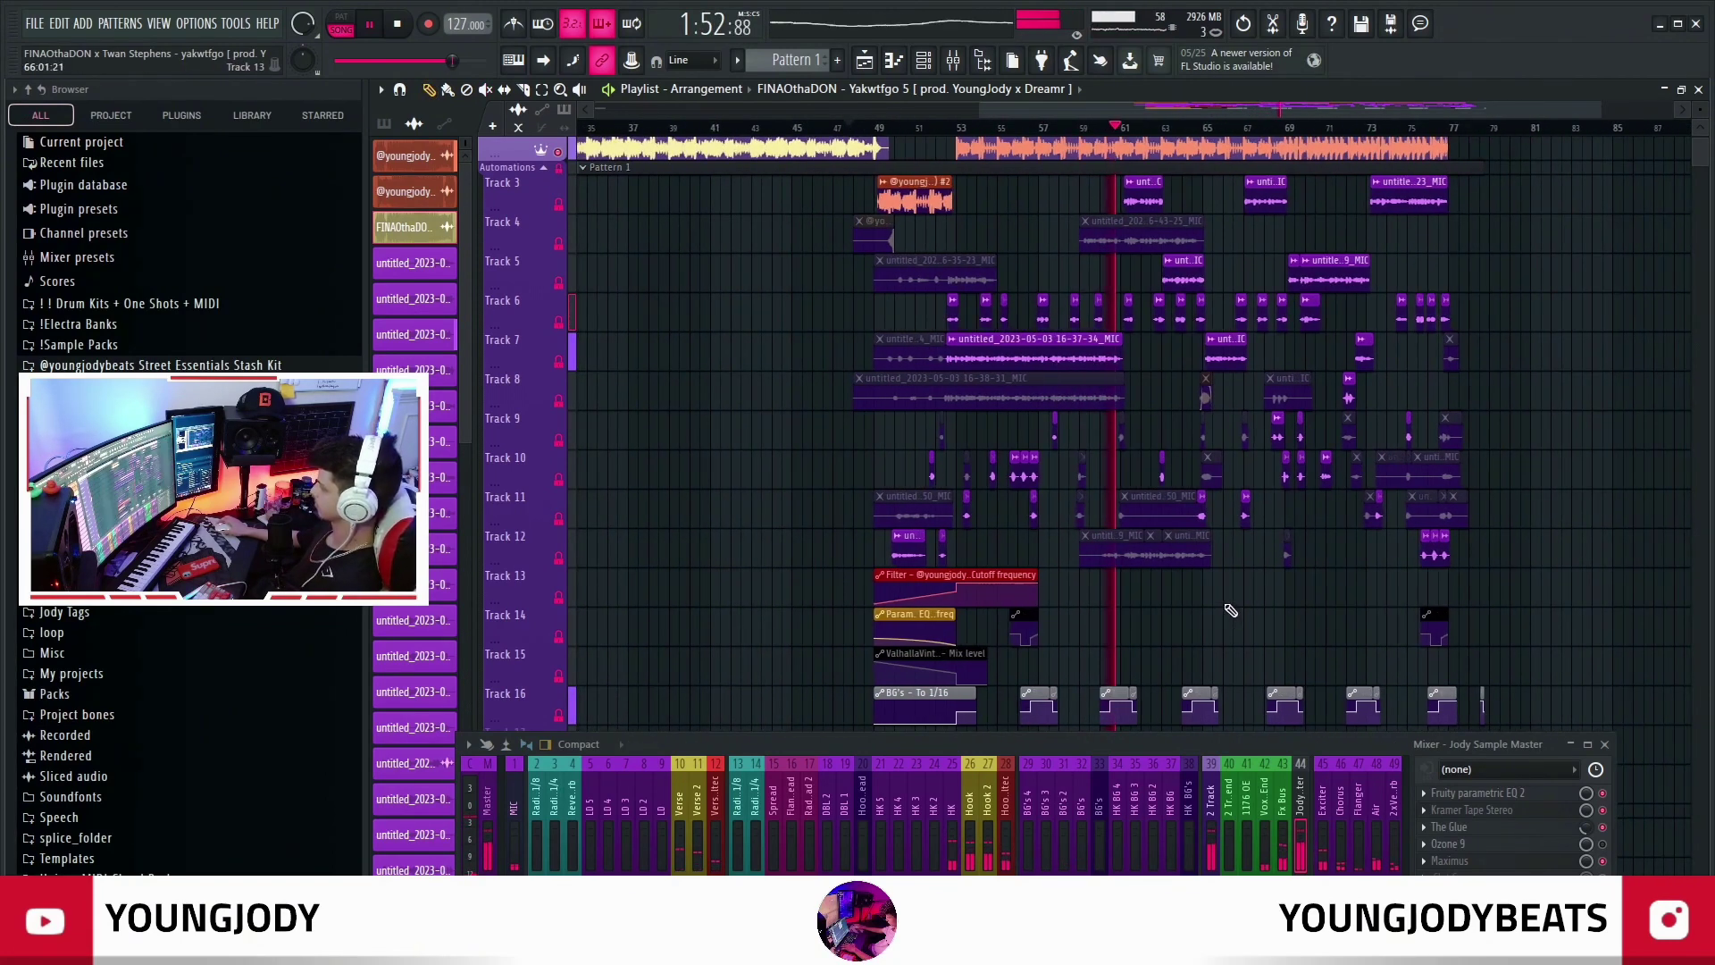
drag(1233, 608, 1099, 597)
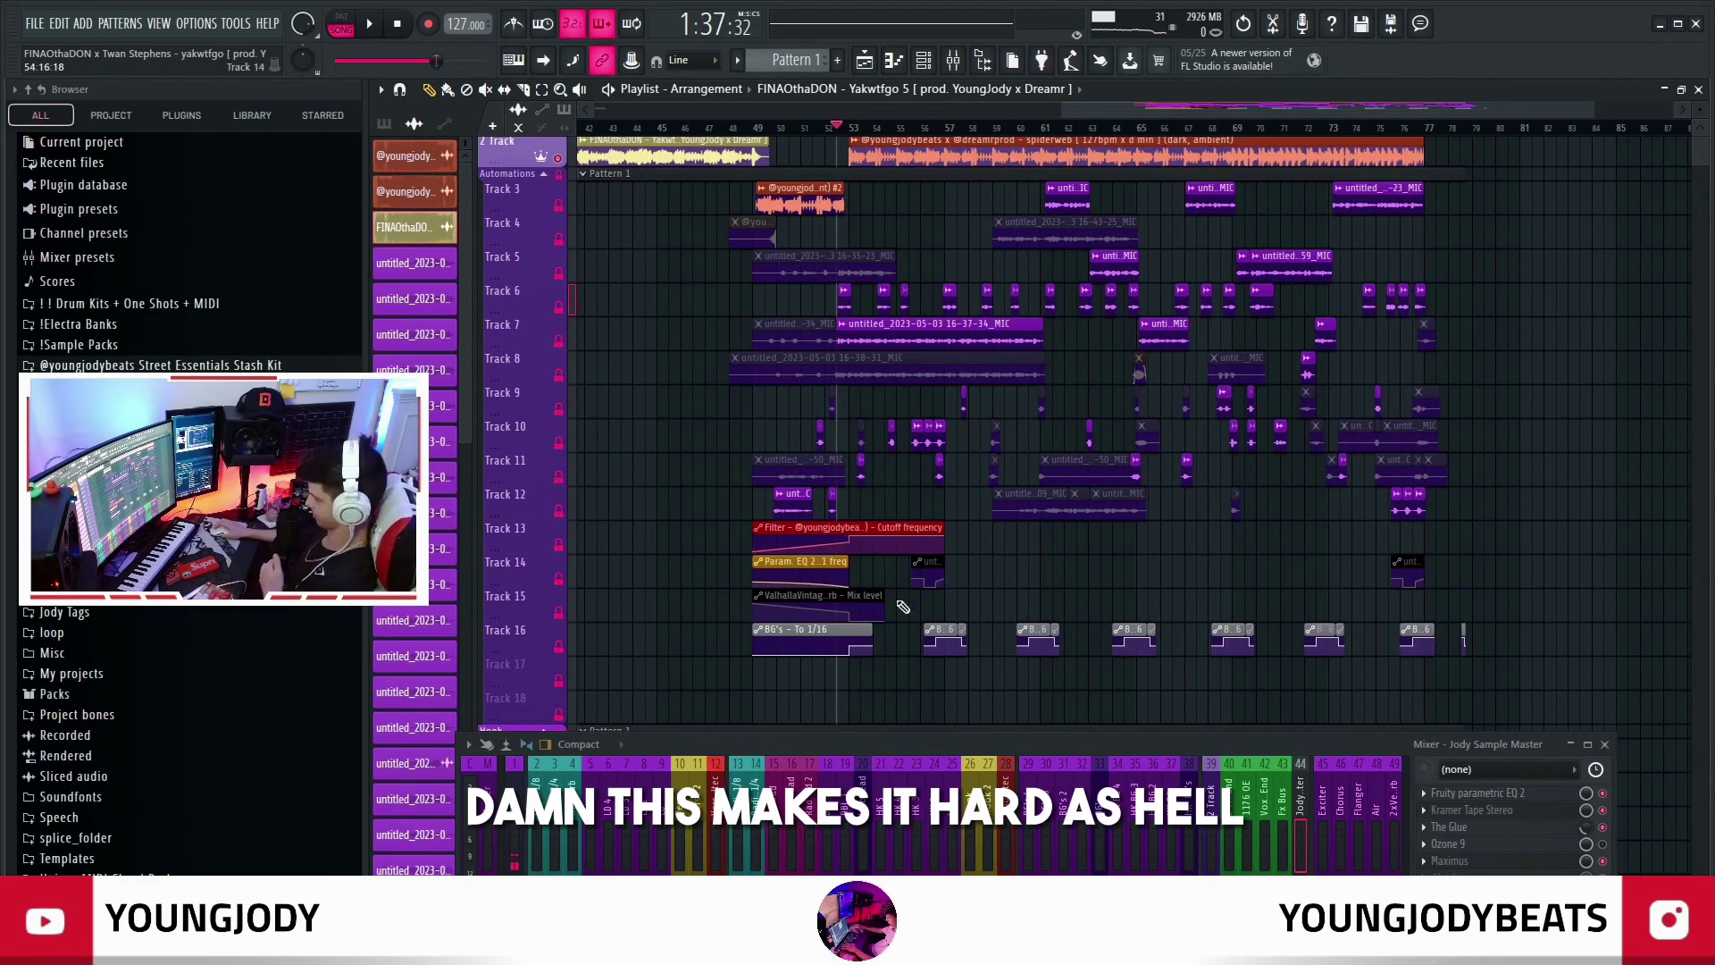
scroll(1111, 372, up, 3)
drag(989, 369, 1114, 411)
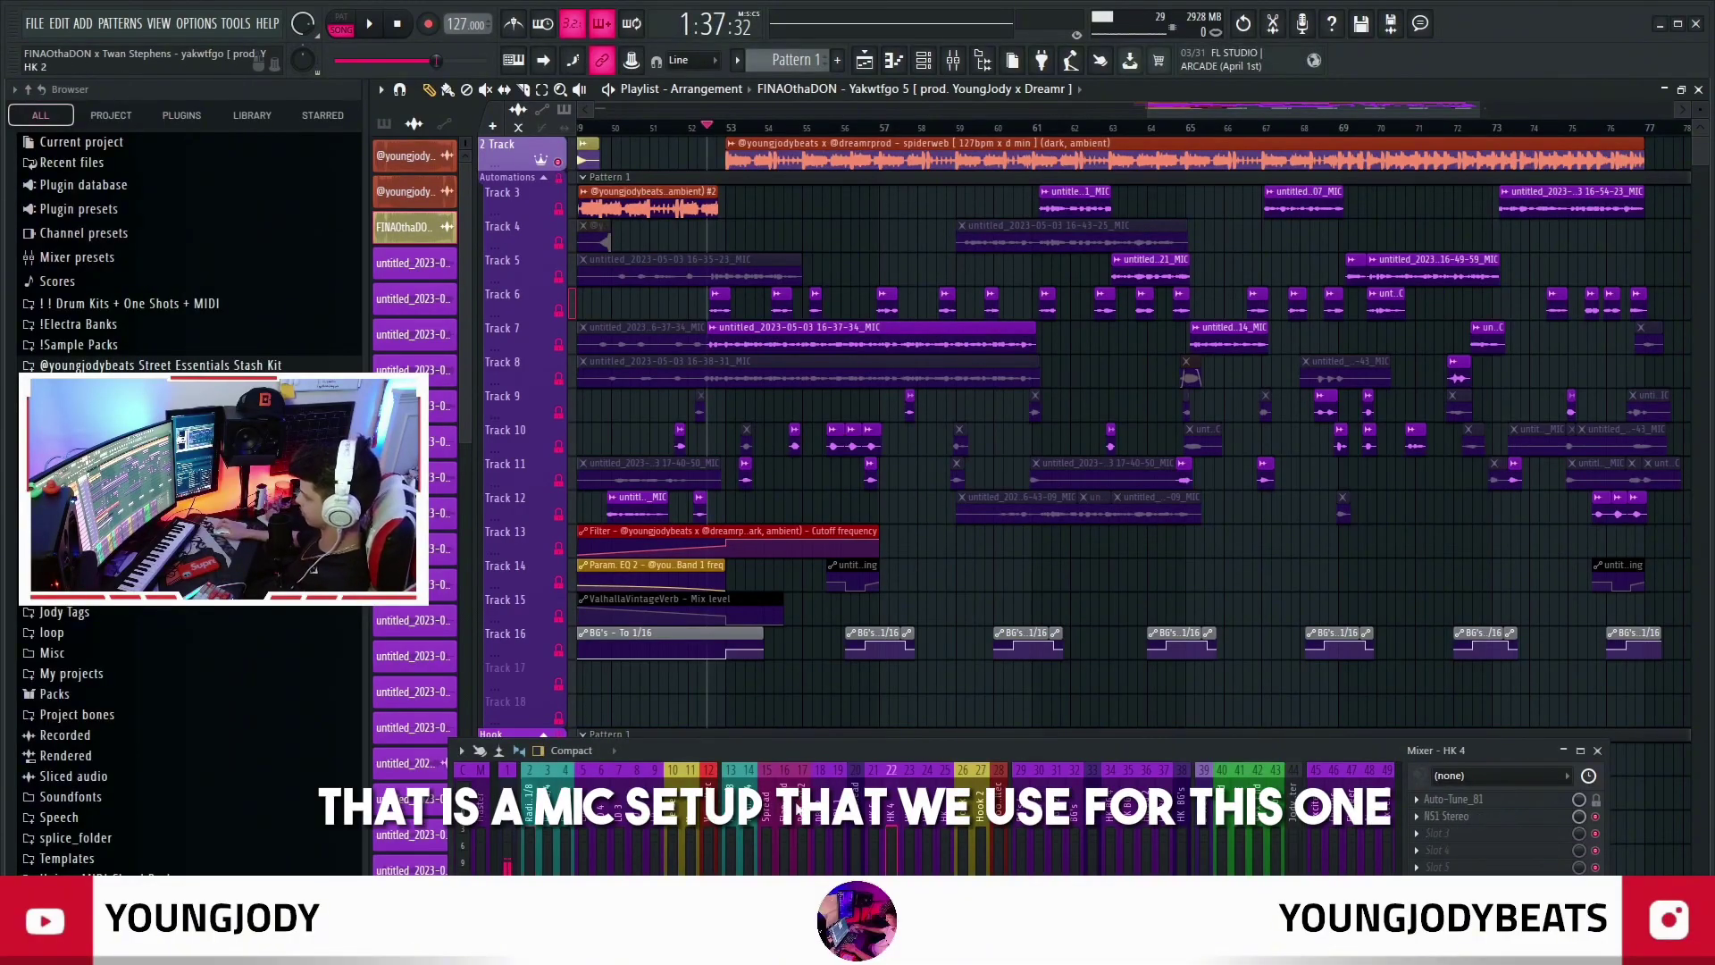
Inspect the NS1 Stereo noise suppressor on the HK mixer track
drag(1283, 758, 1267, 706)
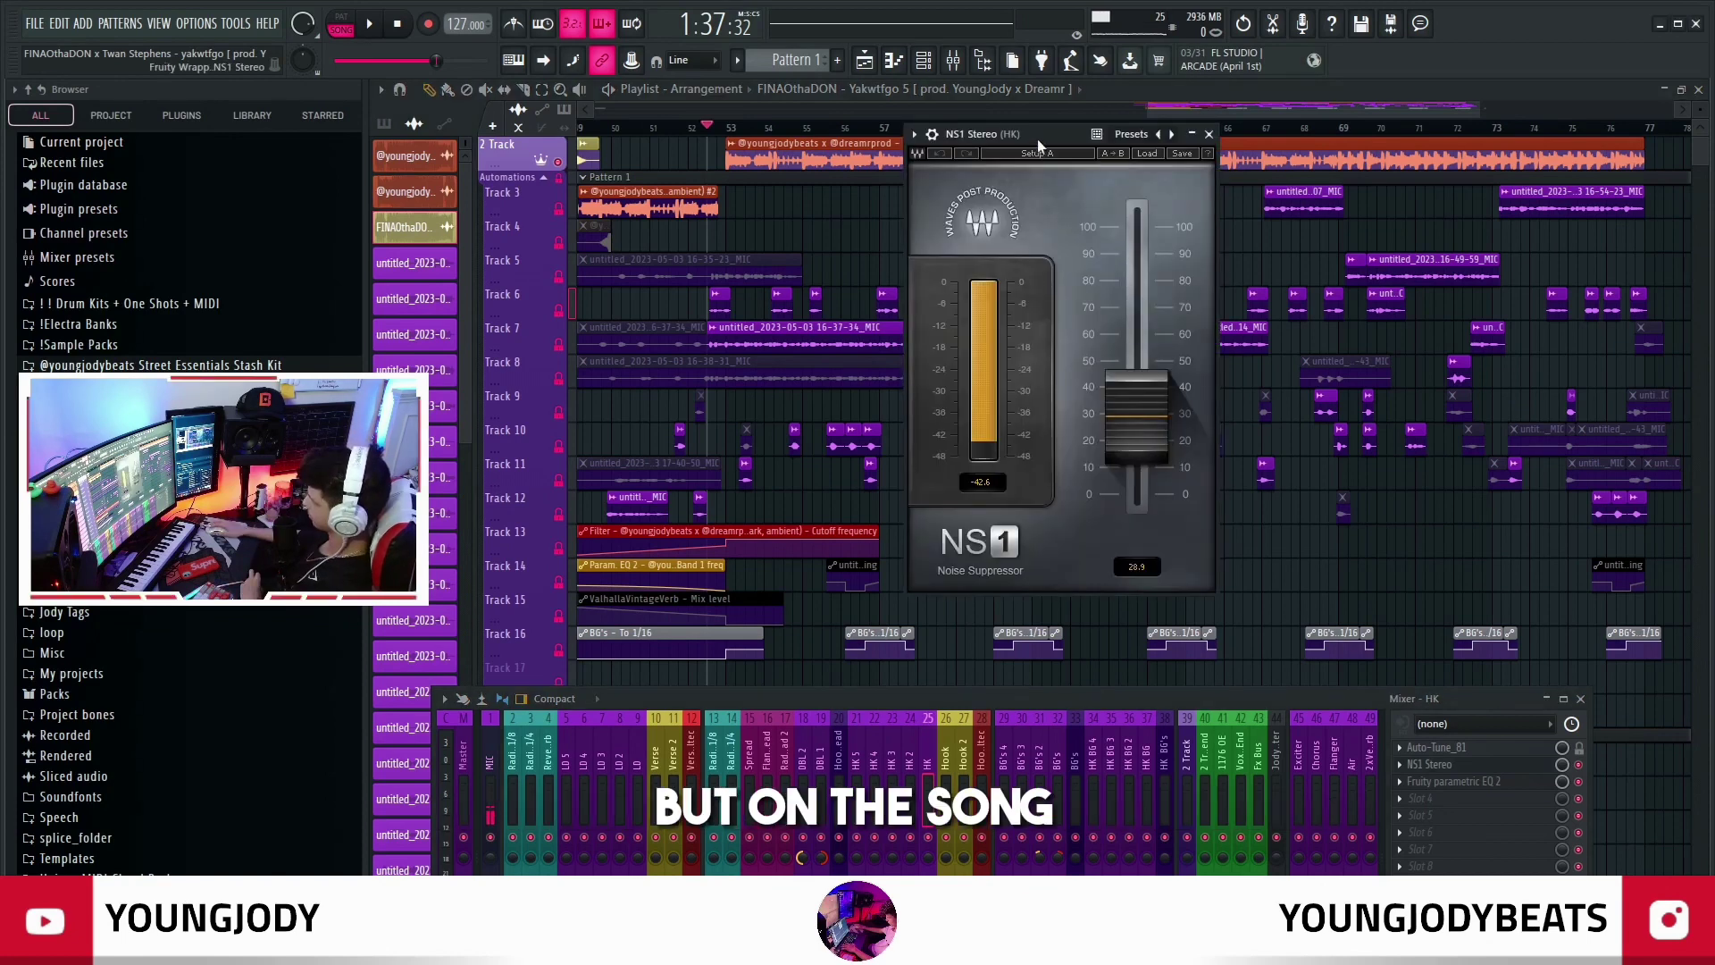
drag(1038, 138, 903, 166)
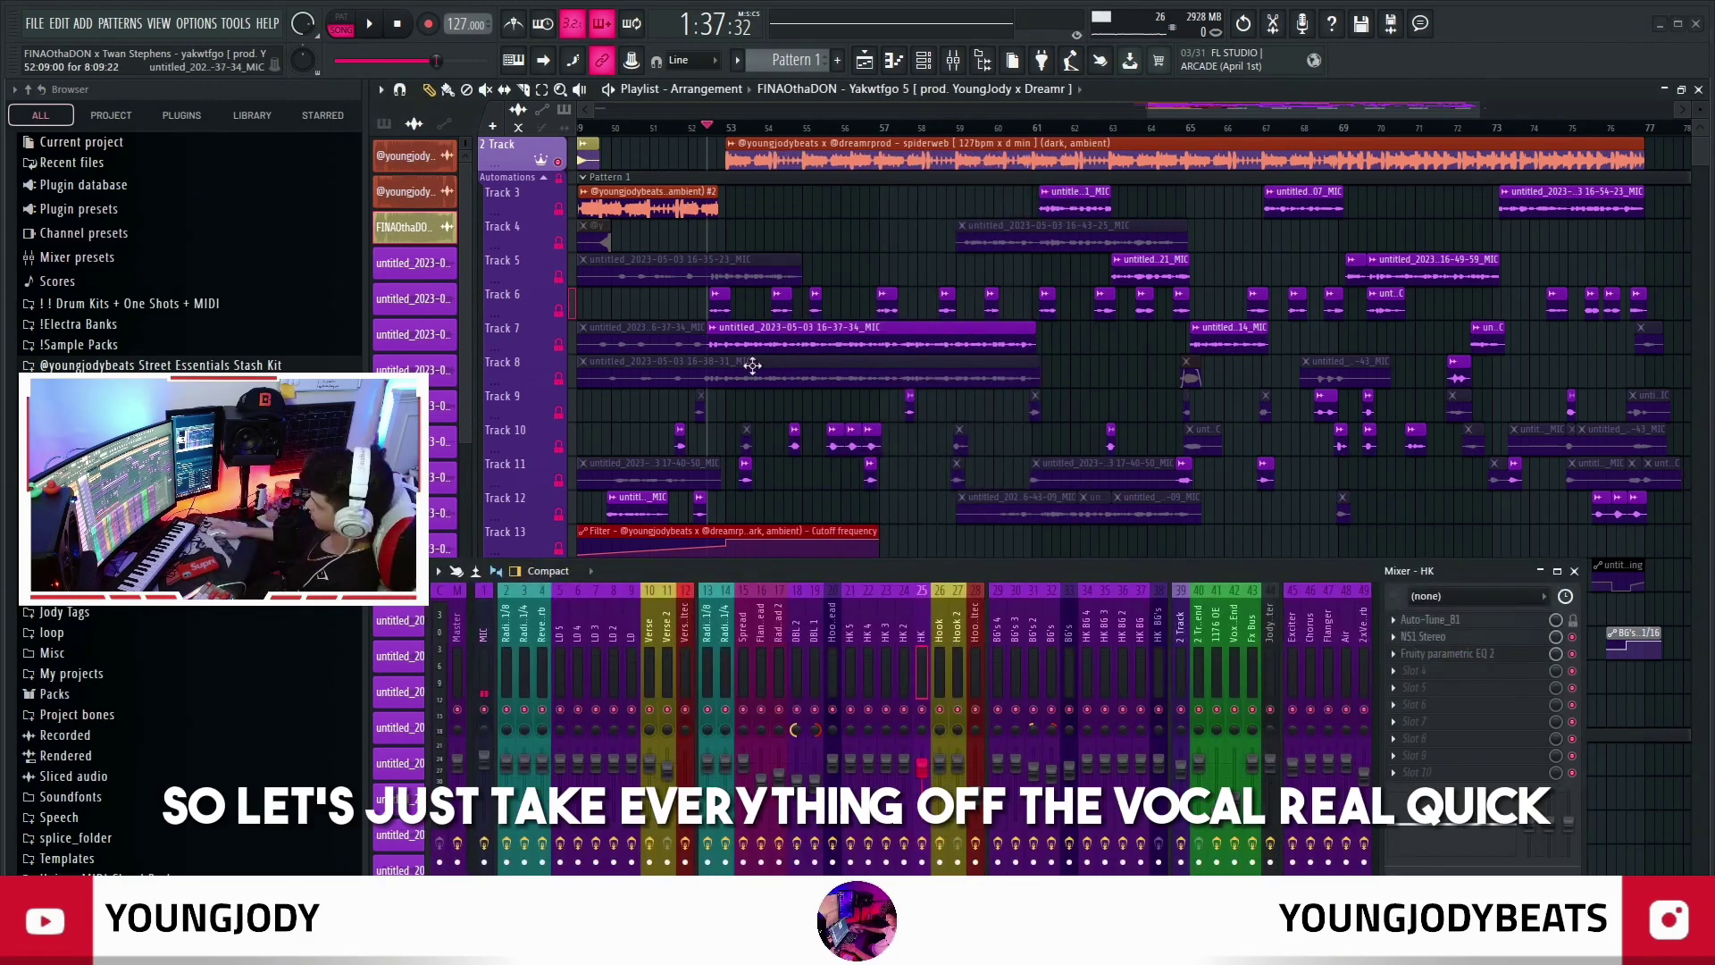
Route the main Track 7 vocal take straight to the Master and play it soloed with the beat
click(909, 357)
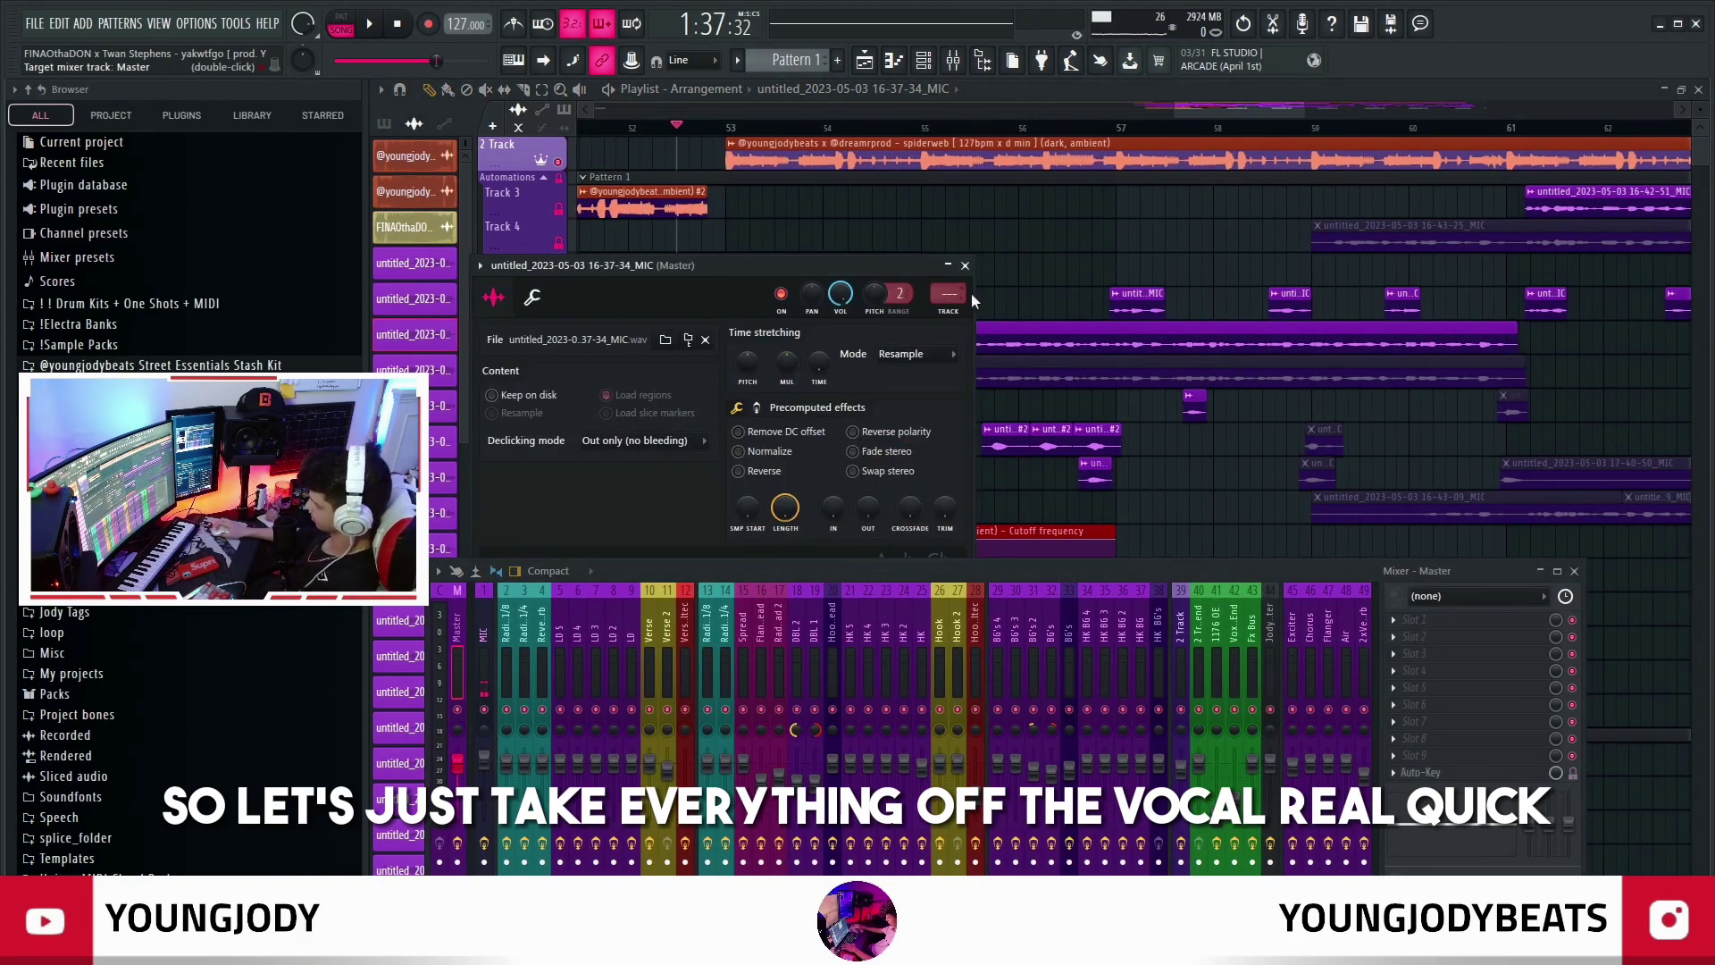
key(Escape)
key(F9)
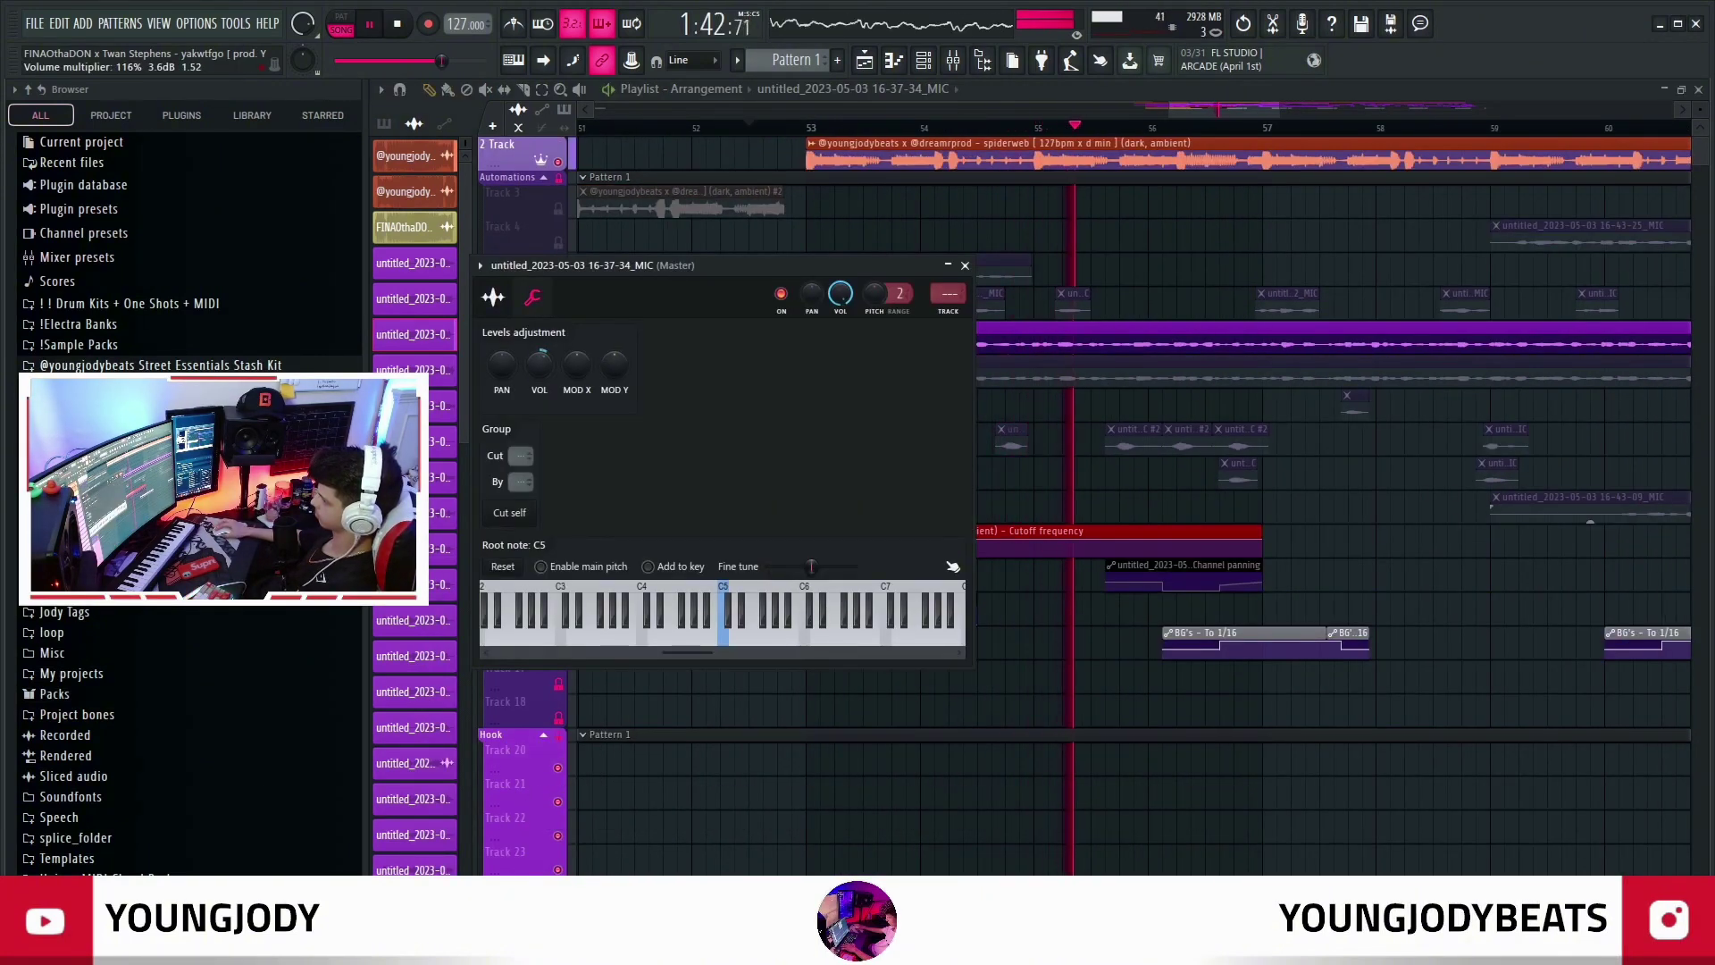
scroll(1275, 464, down, 4)
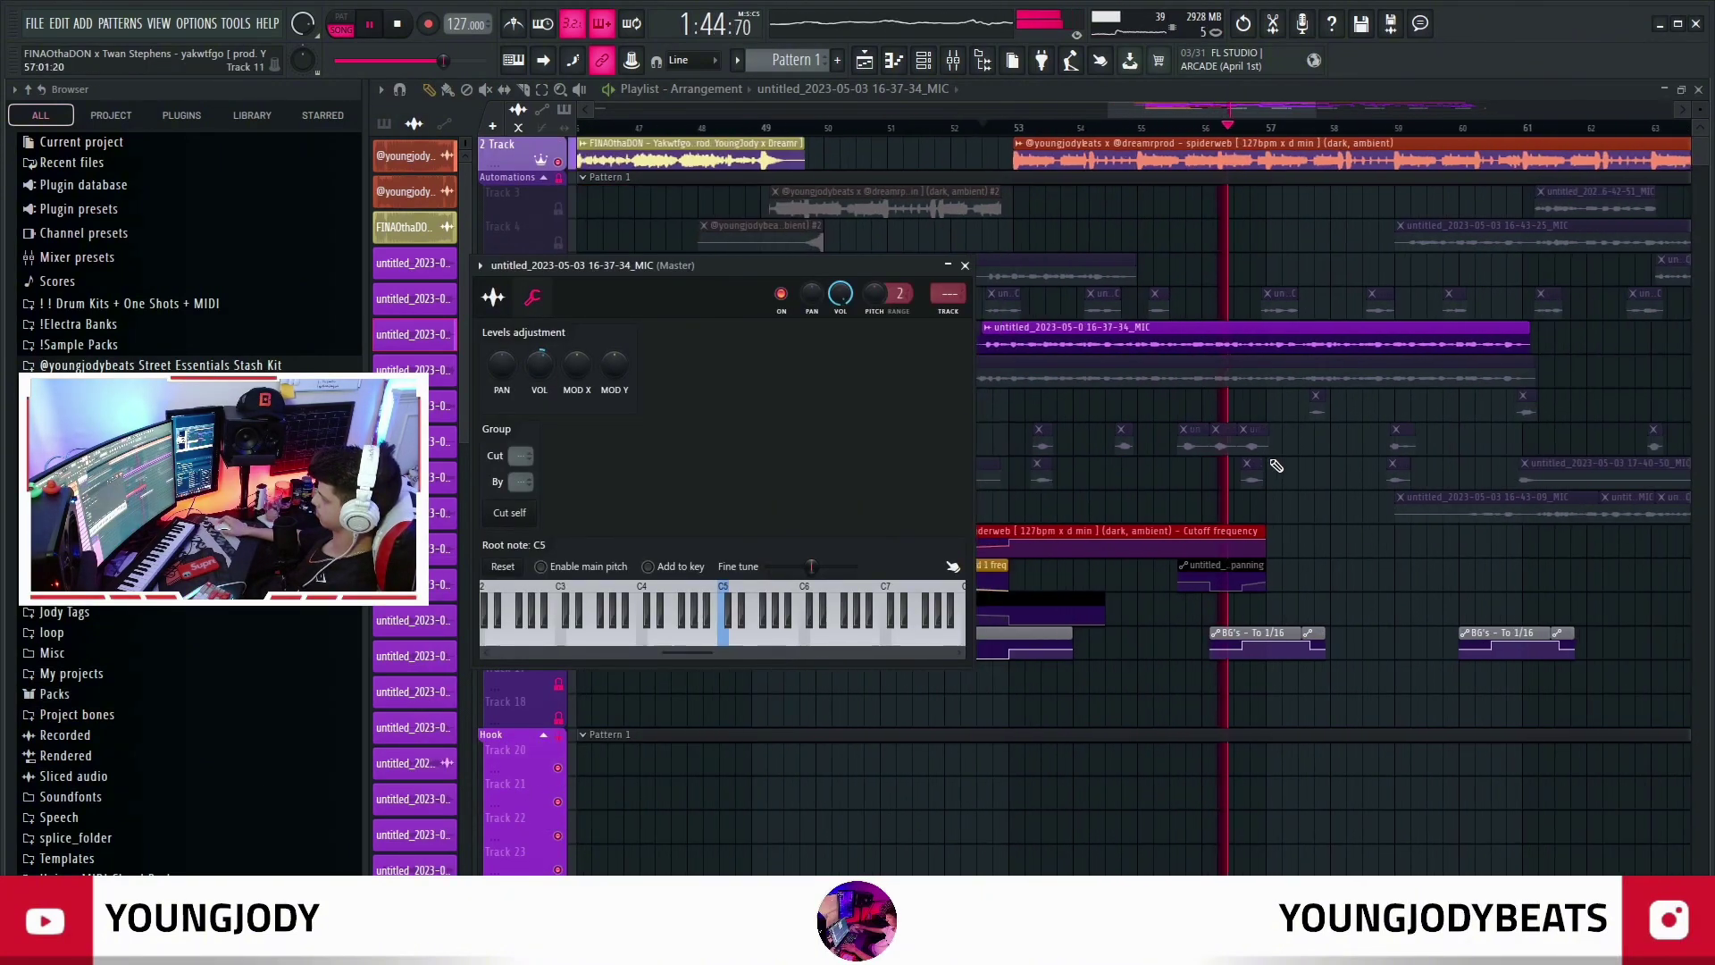
drag(1275, 464, 1055, 484)
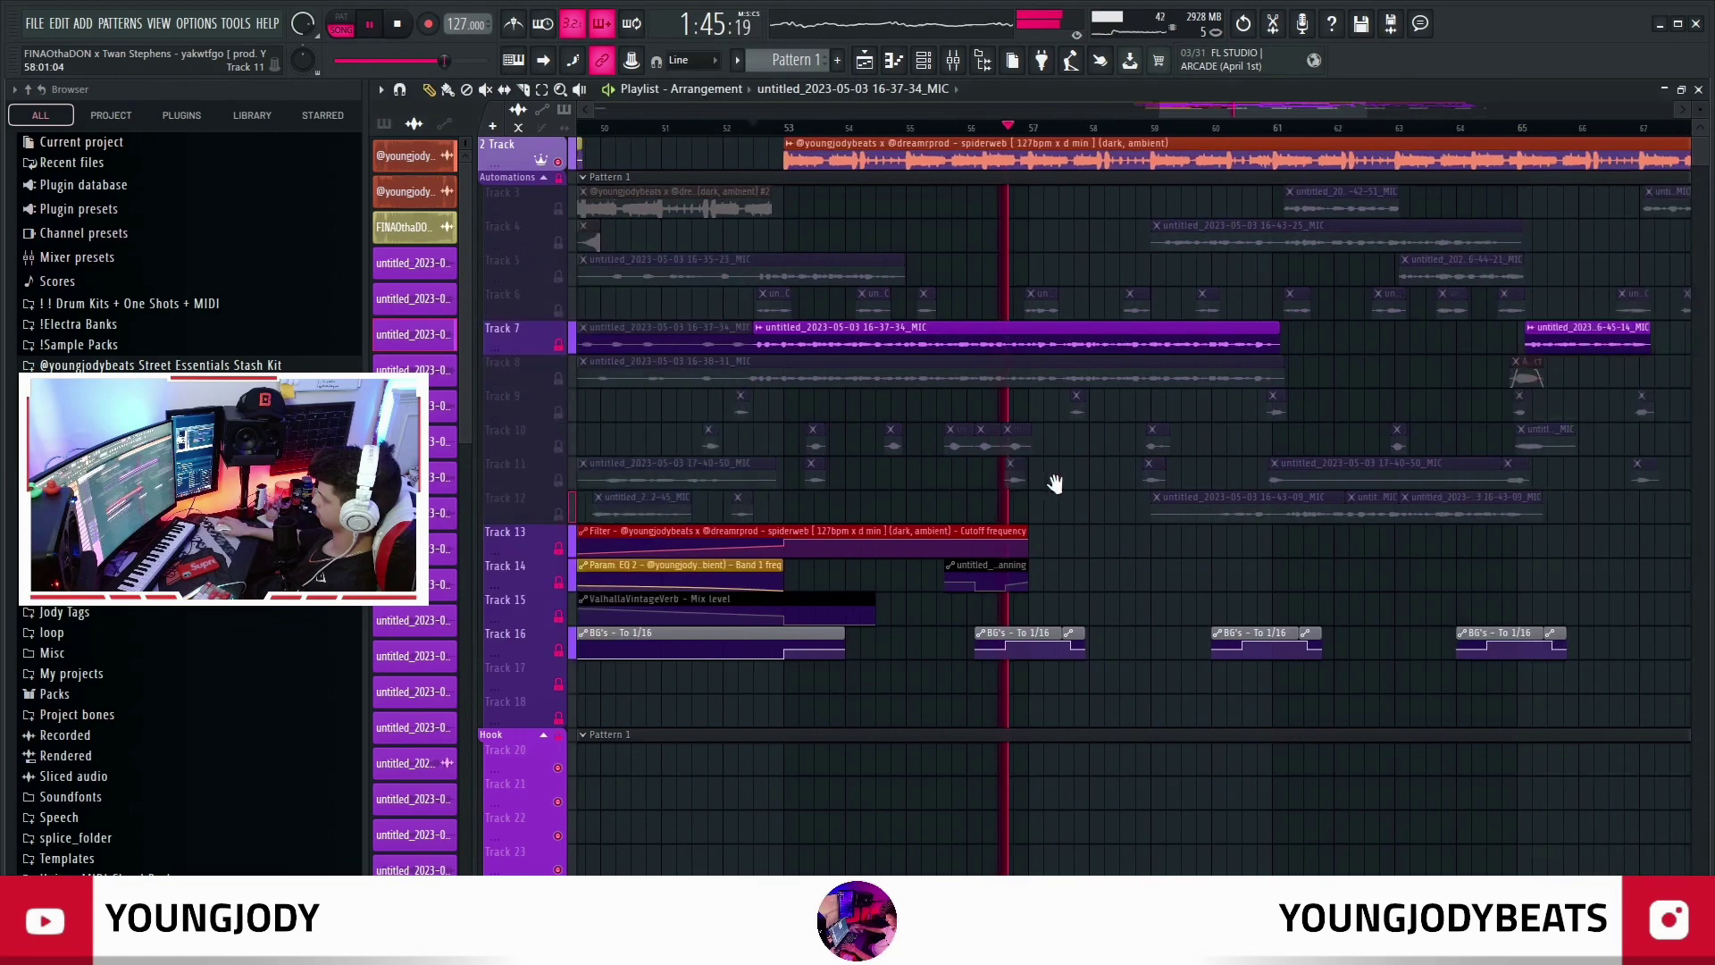
double_click(1076, 342)
key(F9)
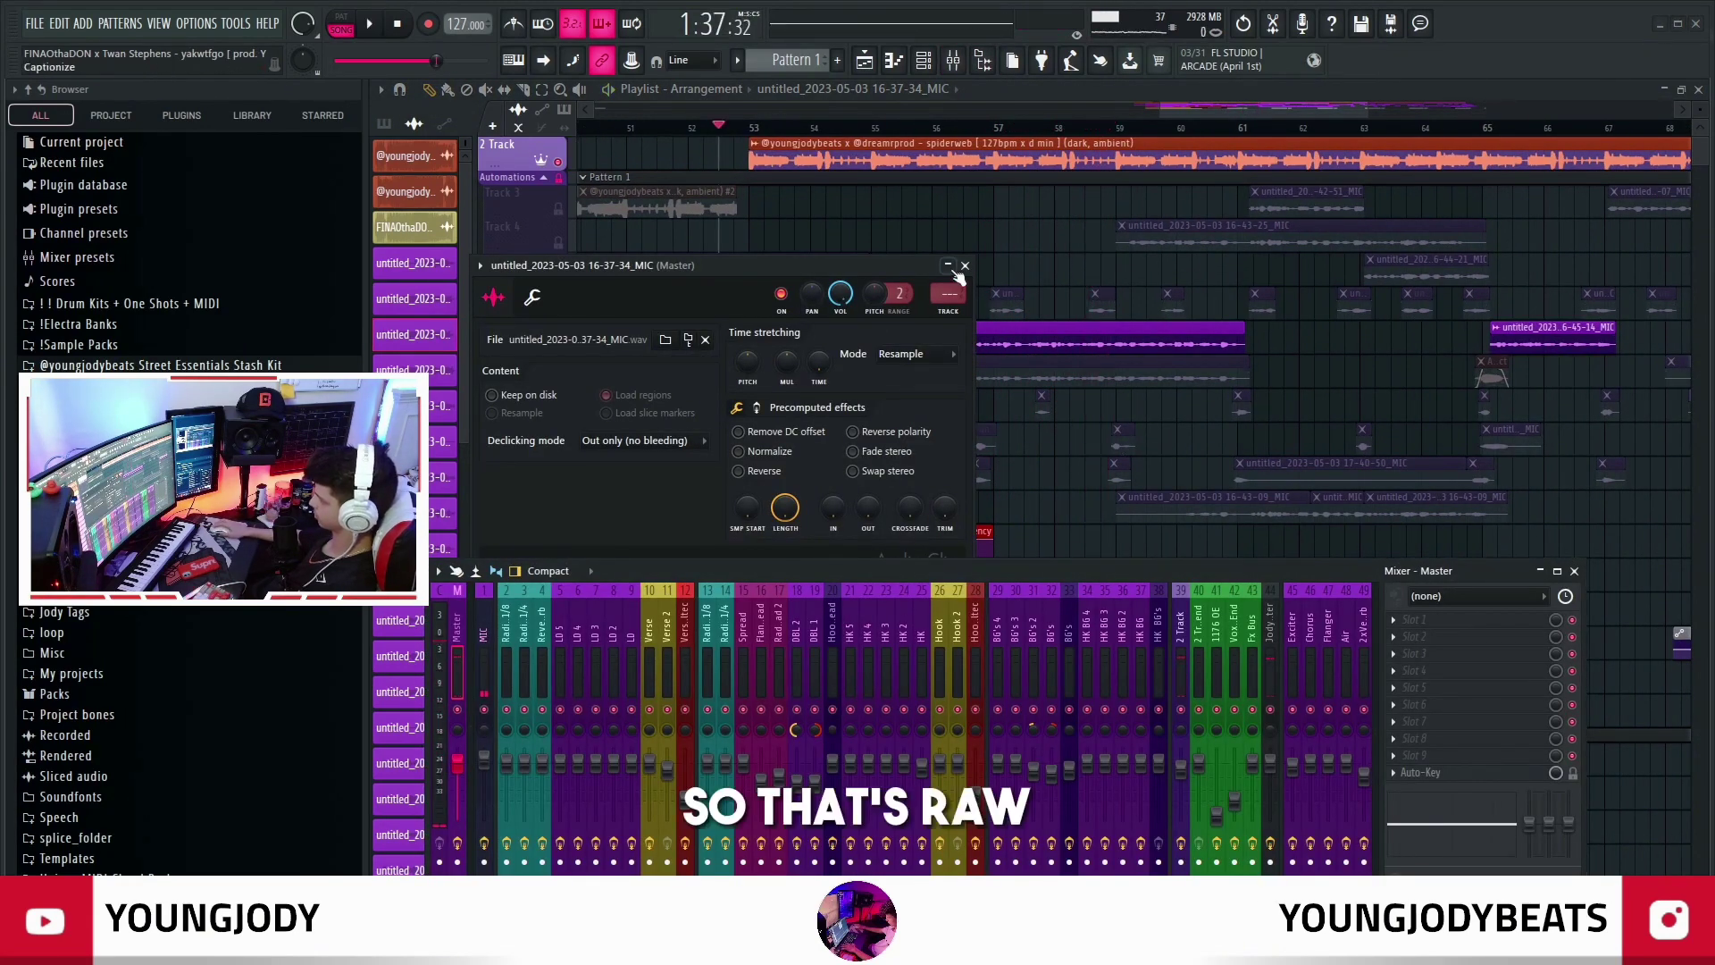
Mute the 2 Track beat and route the Track 7 vocal take to mixer track 25
key(Escape)
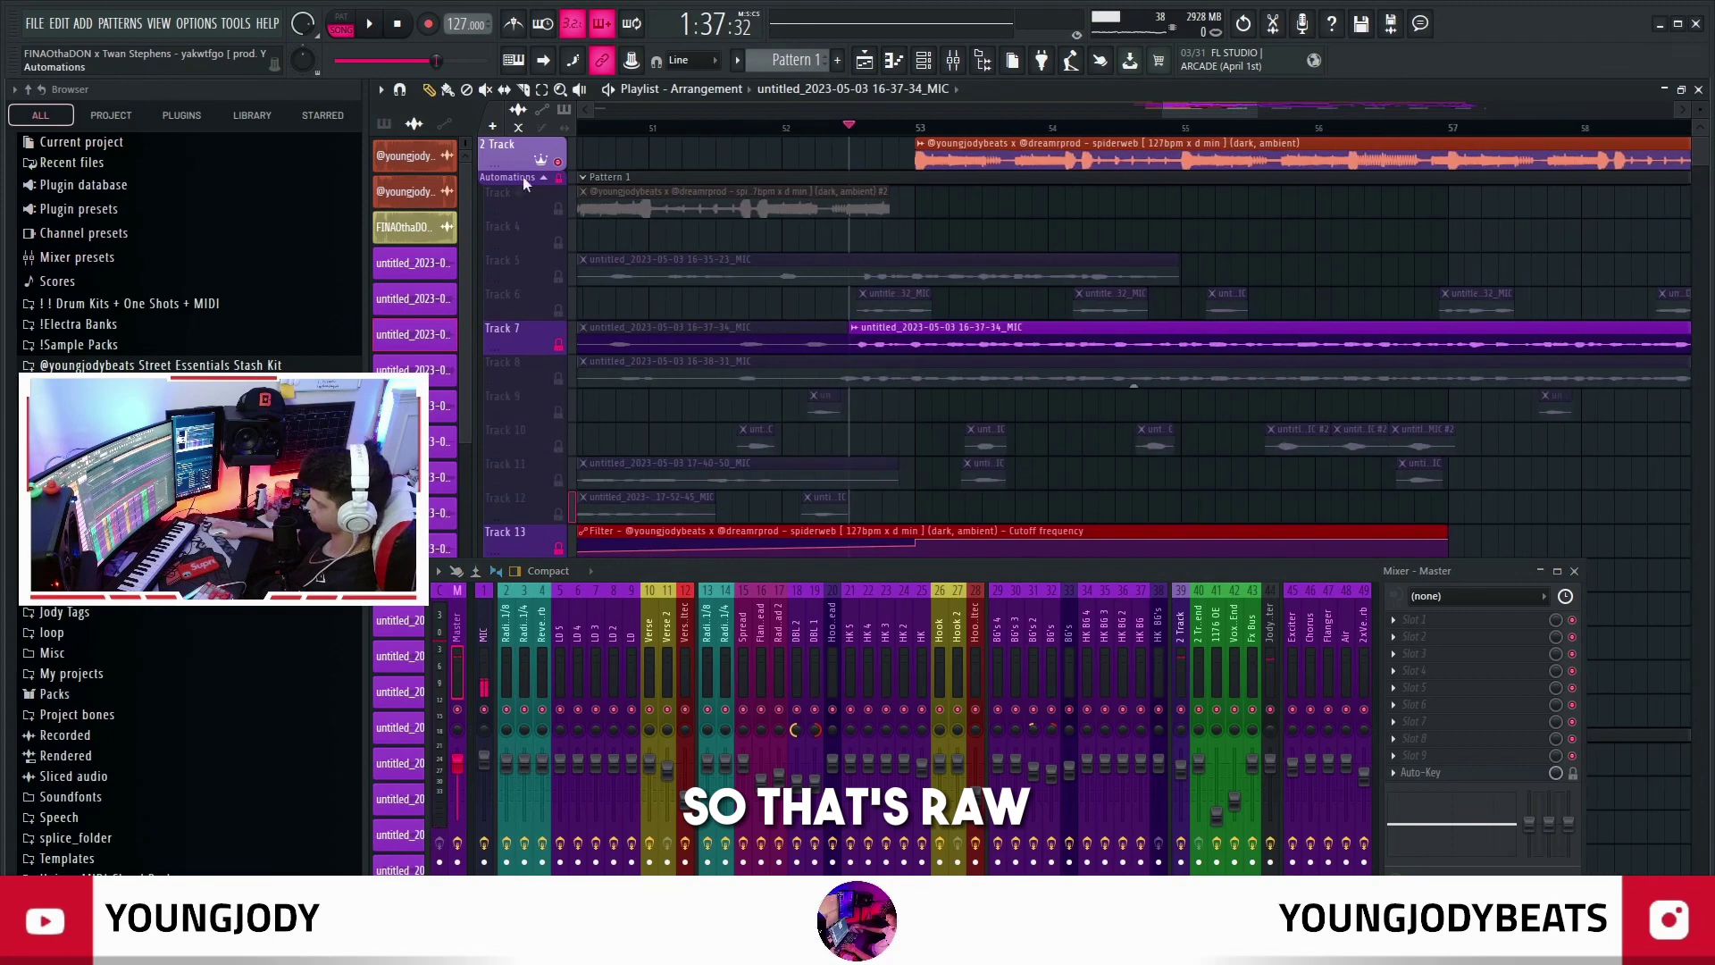
scroll(857, 329, up, 3)
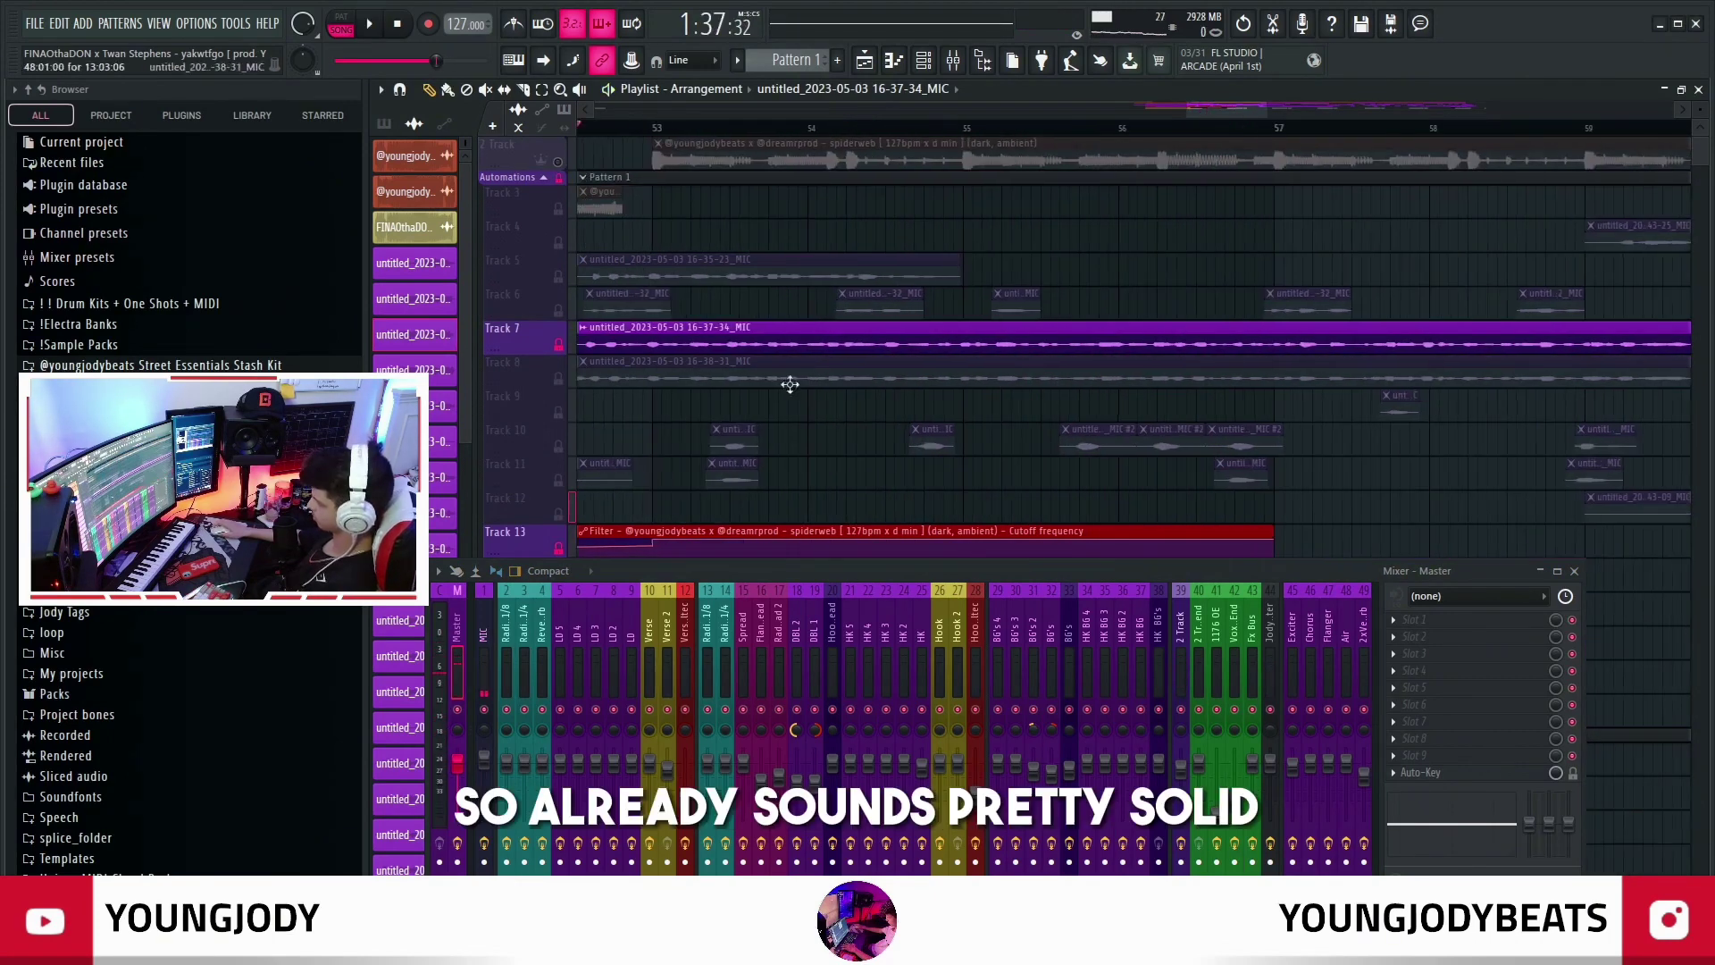
double_click(791, 339)
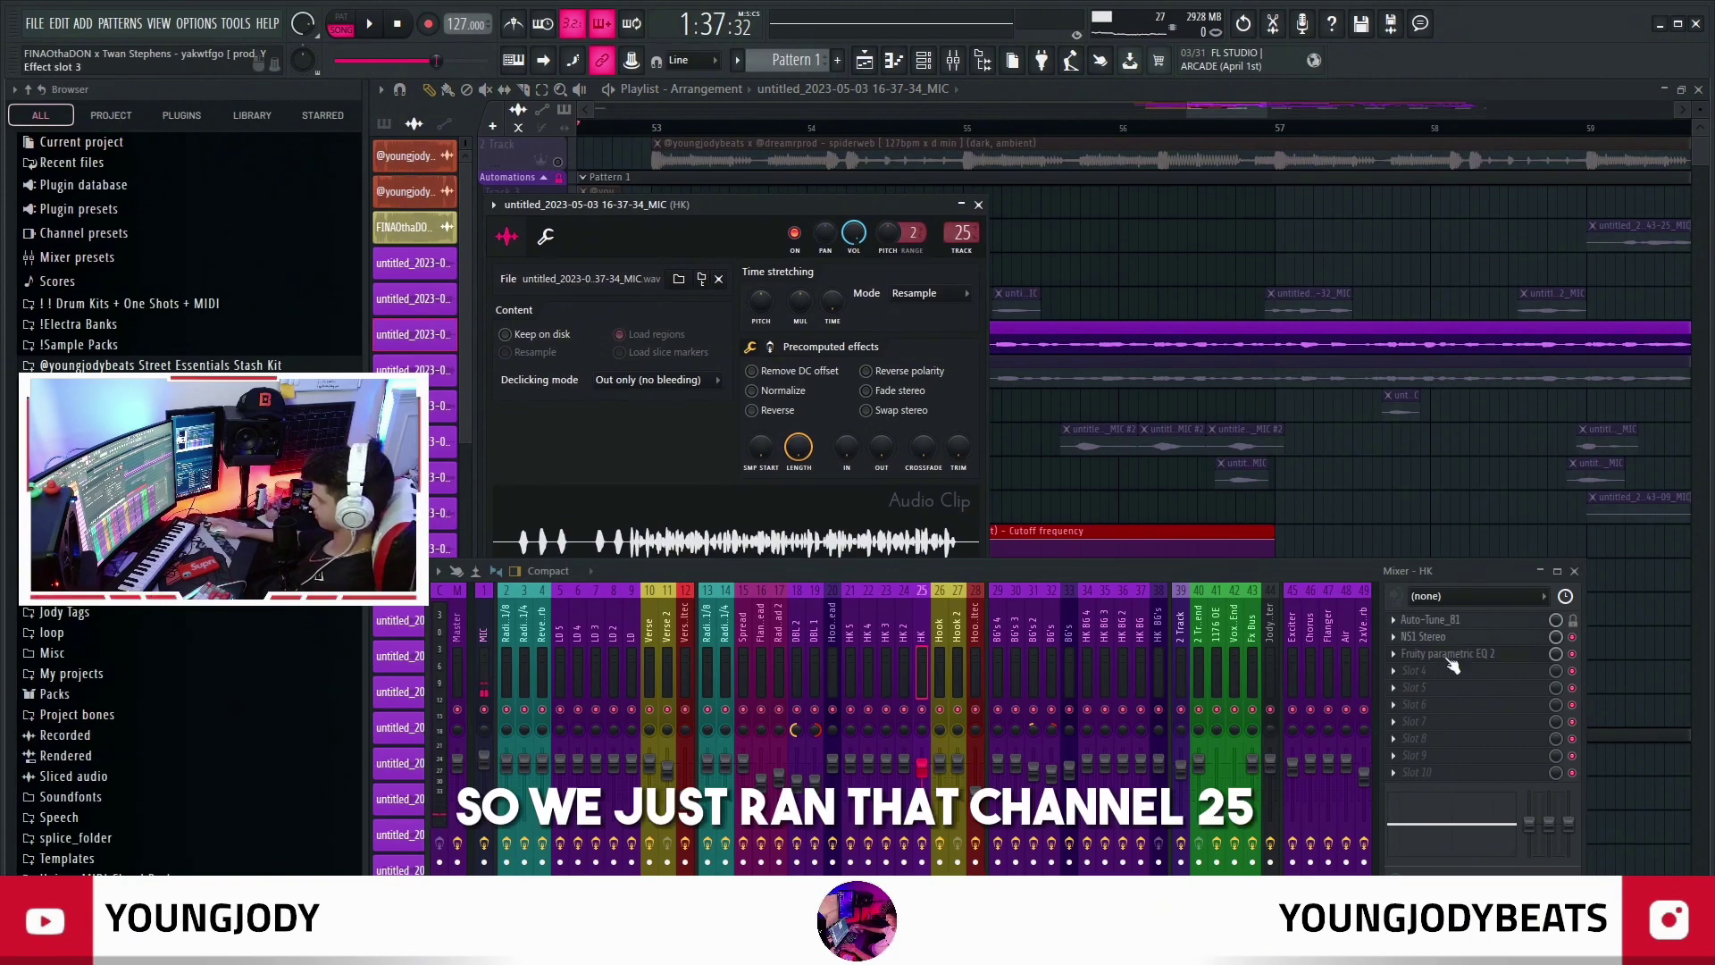
Open the HK track's Fruity parametric EQ 2 and look over the mixer's hook, bus and effect tracks
click(1448, 638)
click(1434, 672)
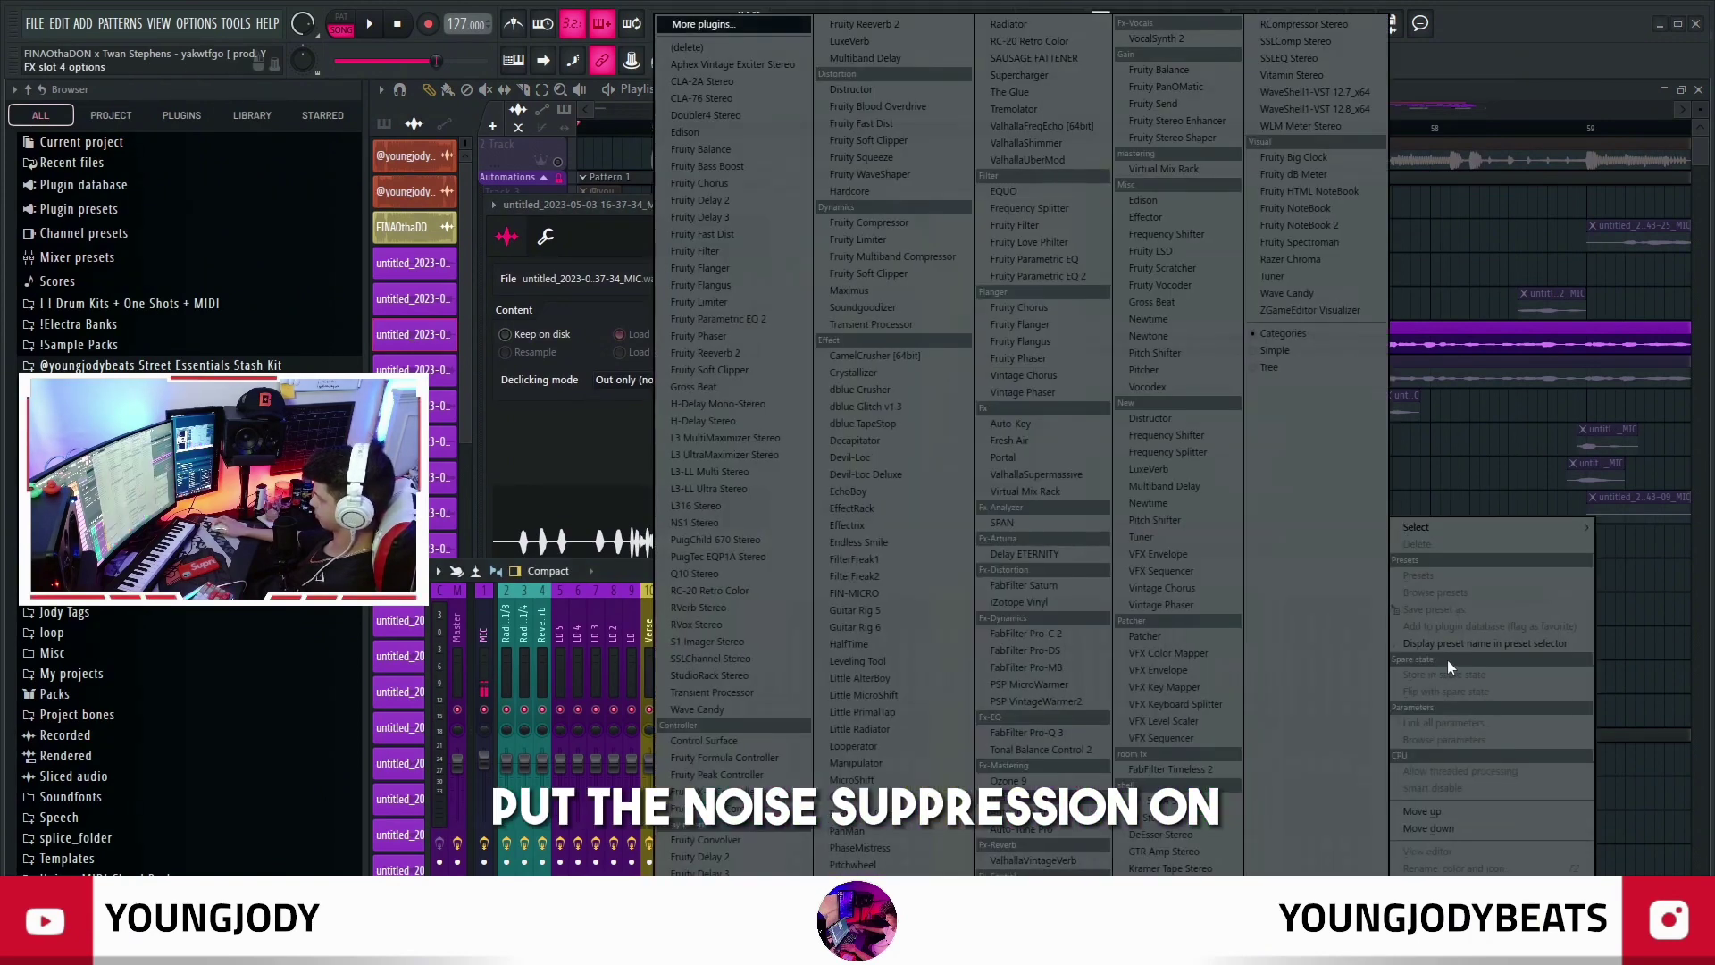
click(1448, 655)
drag(833, 337, 999, 211)
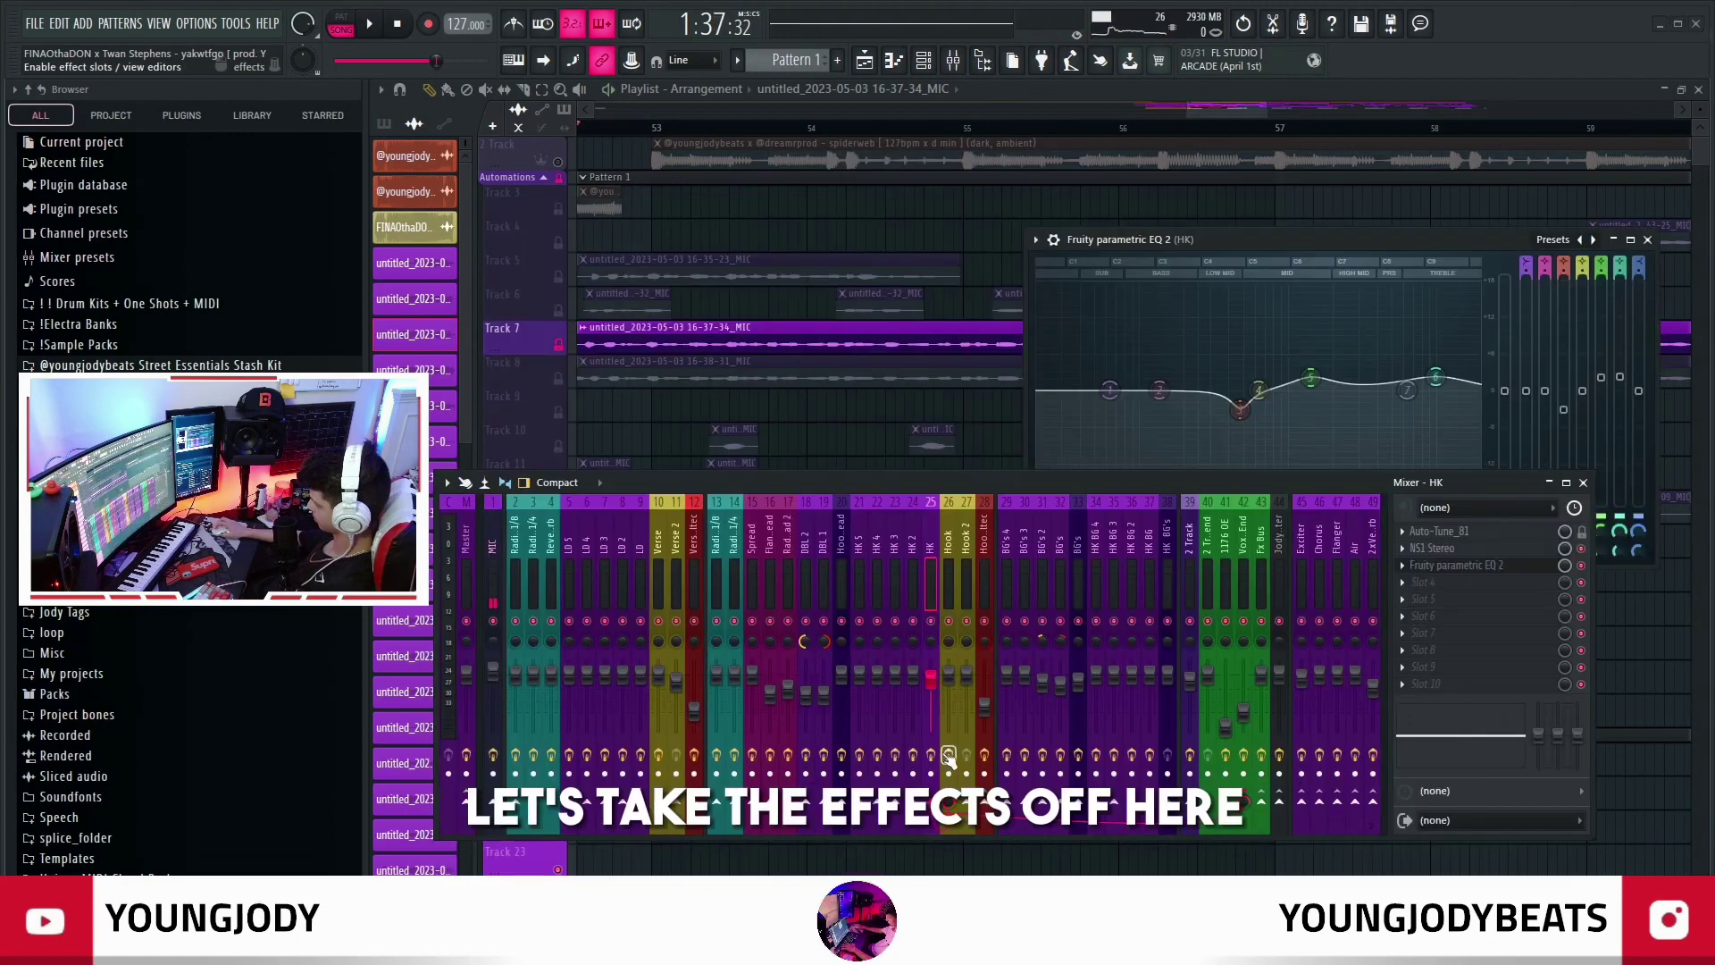
scroll(983, 679, down, 6)
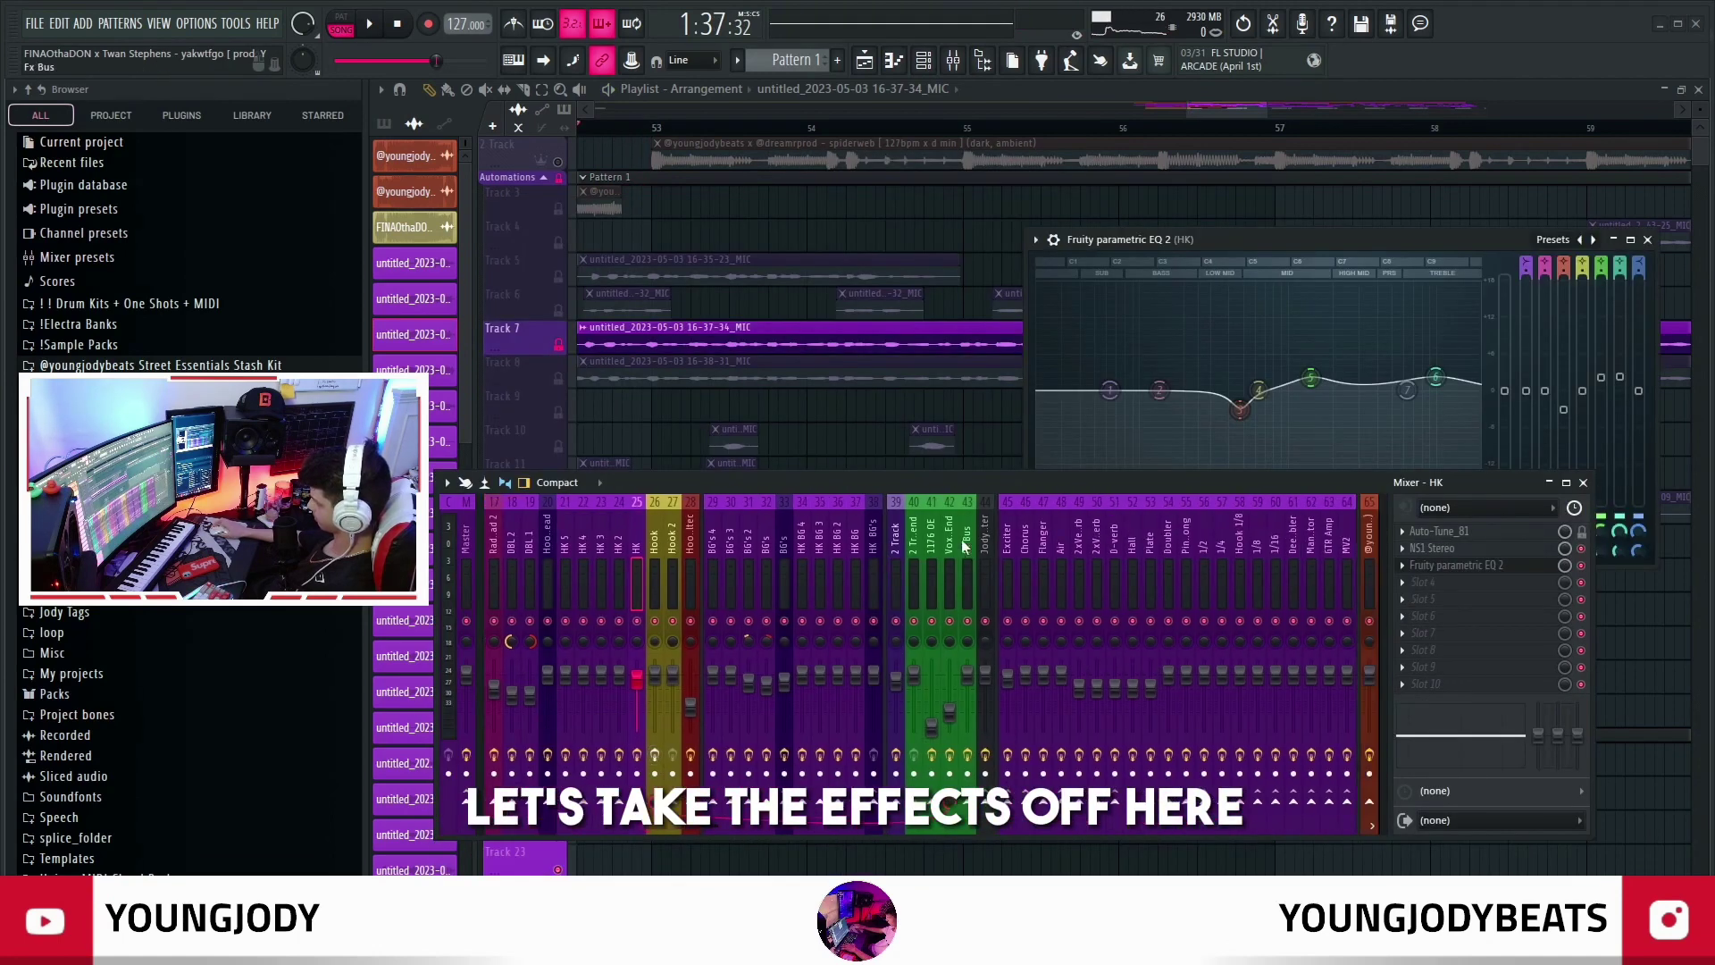
scroll(983, 625, up, 6)
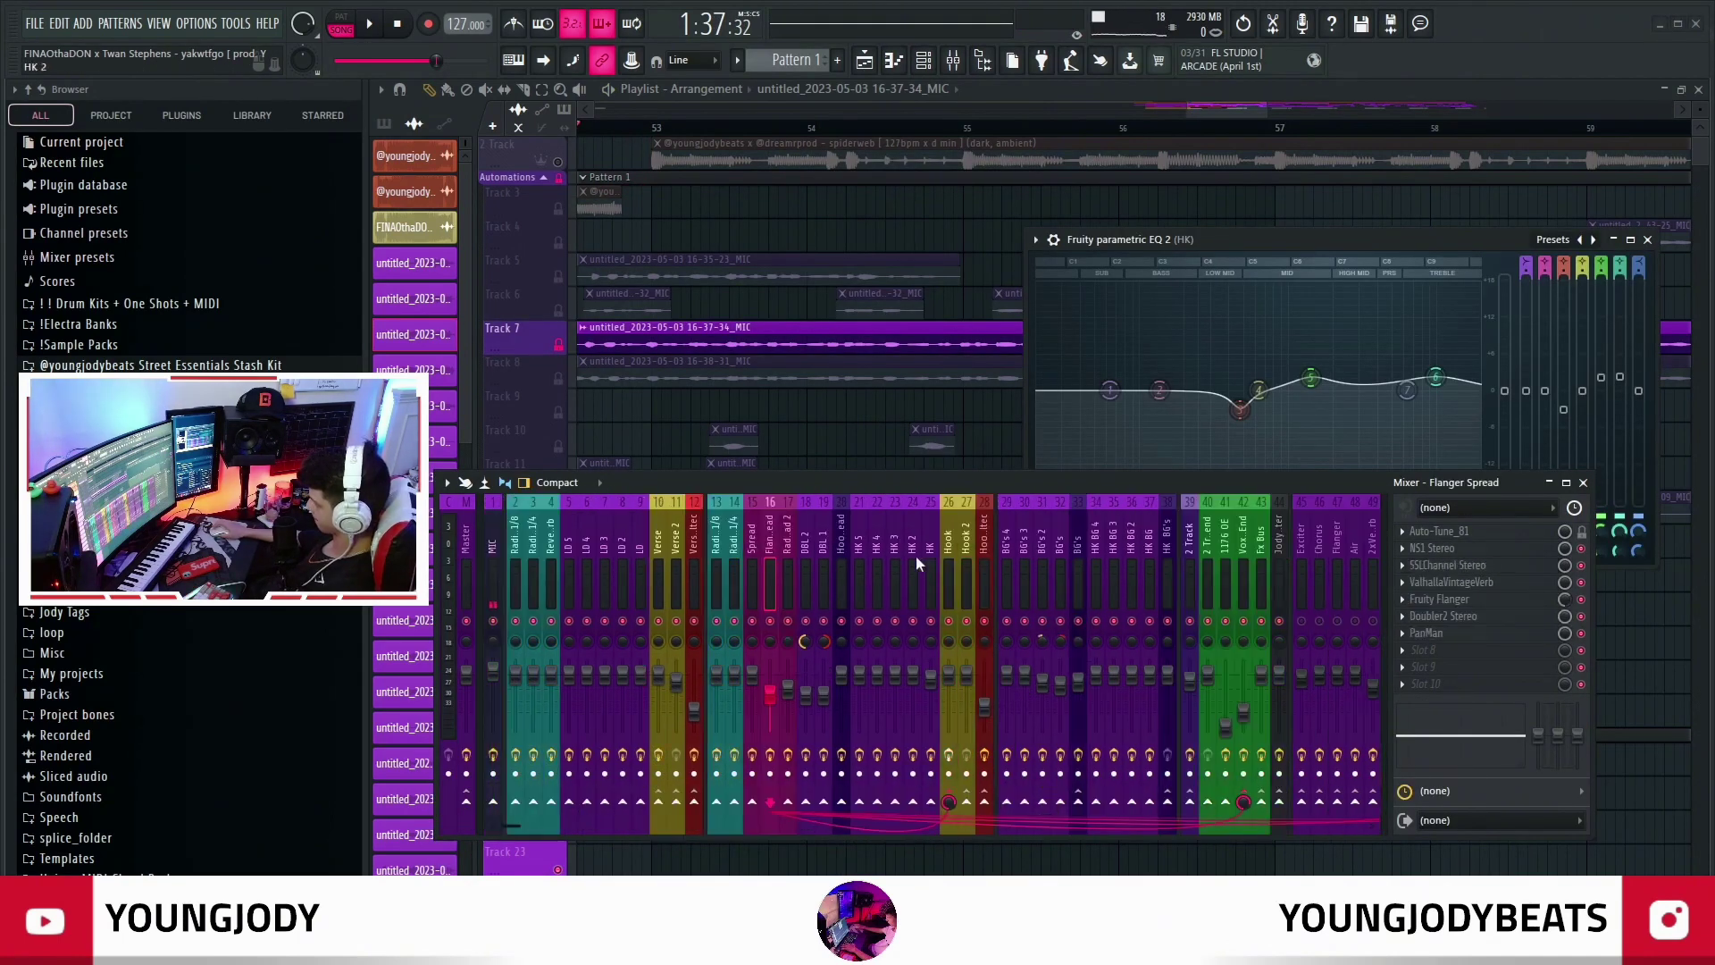
Play the soloed vocal and cut band 3 of the HK track's parametric EQ slightly deeper
key(space)
click(968, 558)
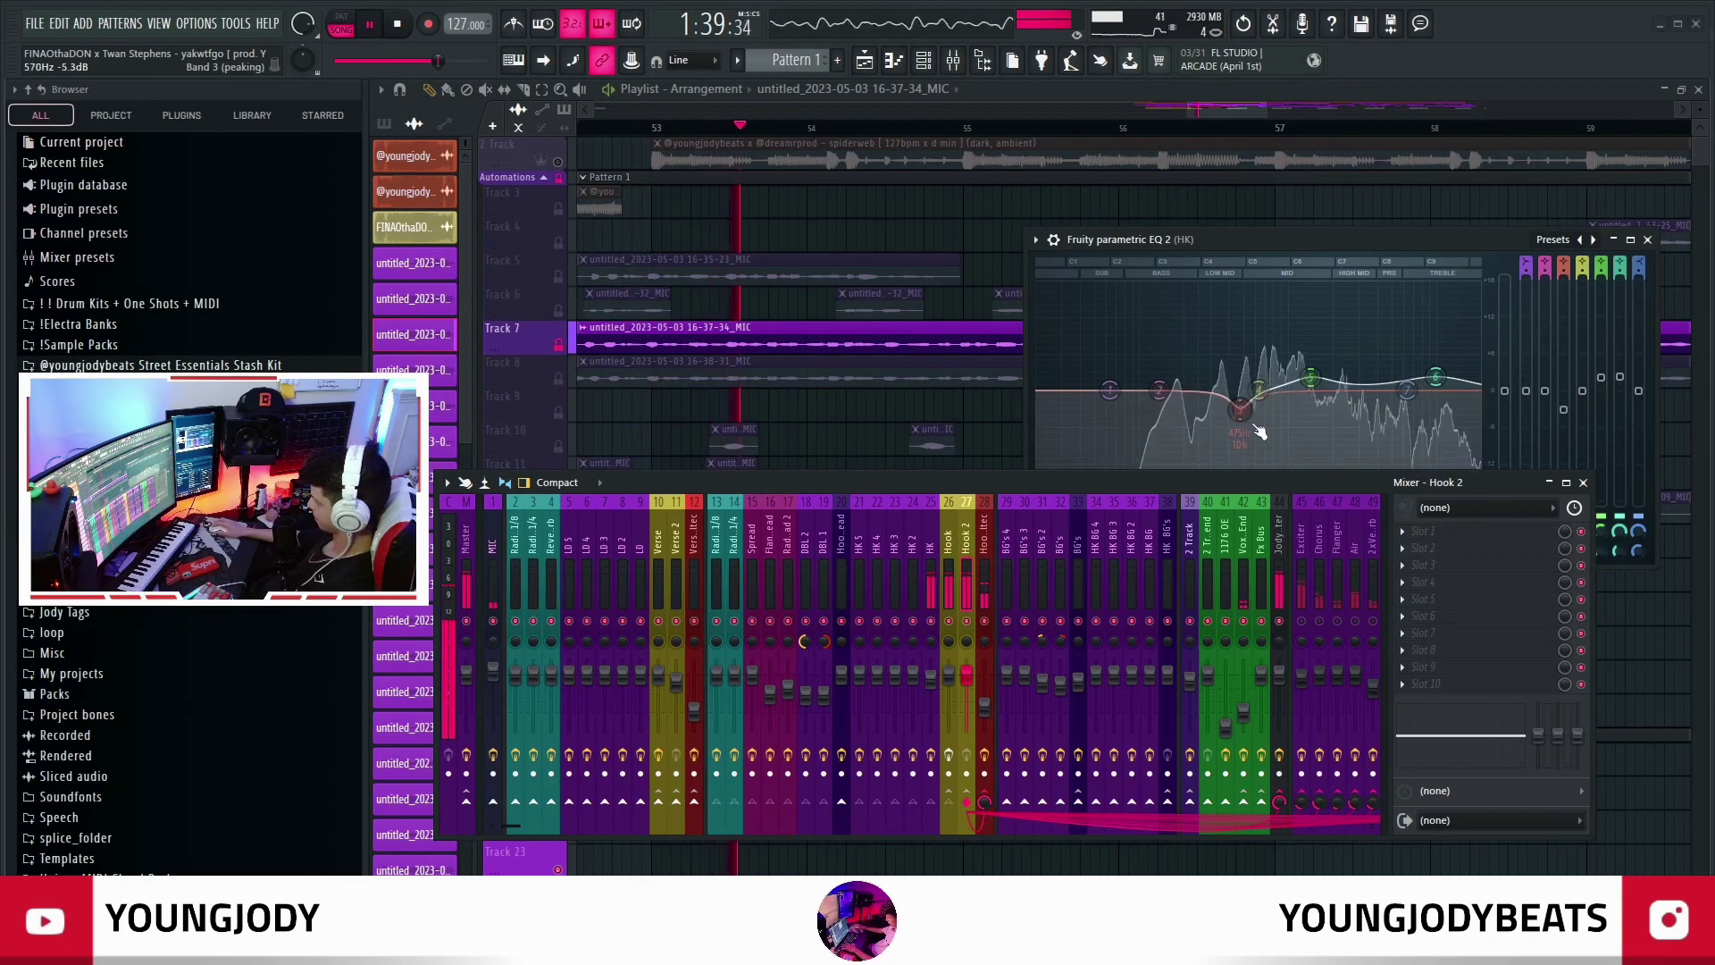
mouse_move(1564, 408)
mouse_down()
mouse_move(1564, 285)
mouse_move(1564, 417)
mouse_up()
key(space)
key(space)
key(space)
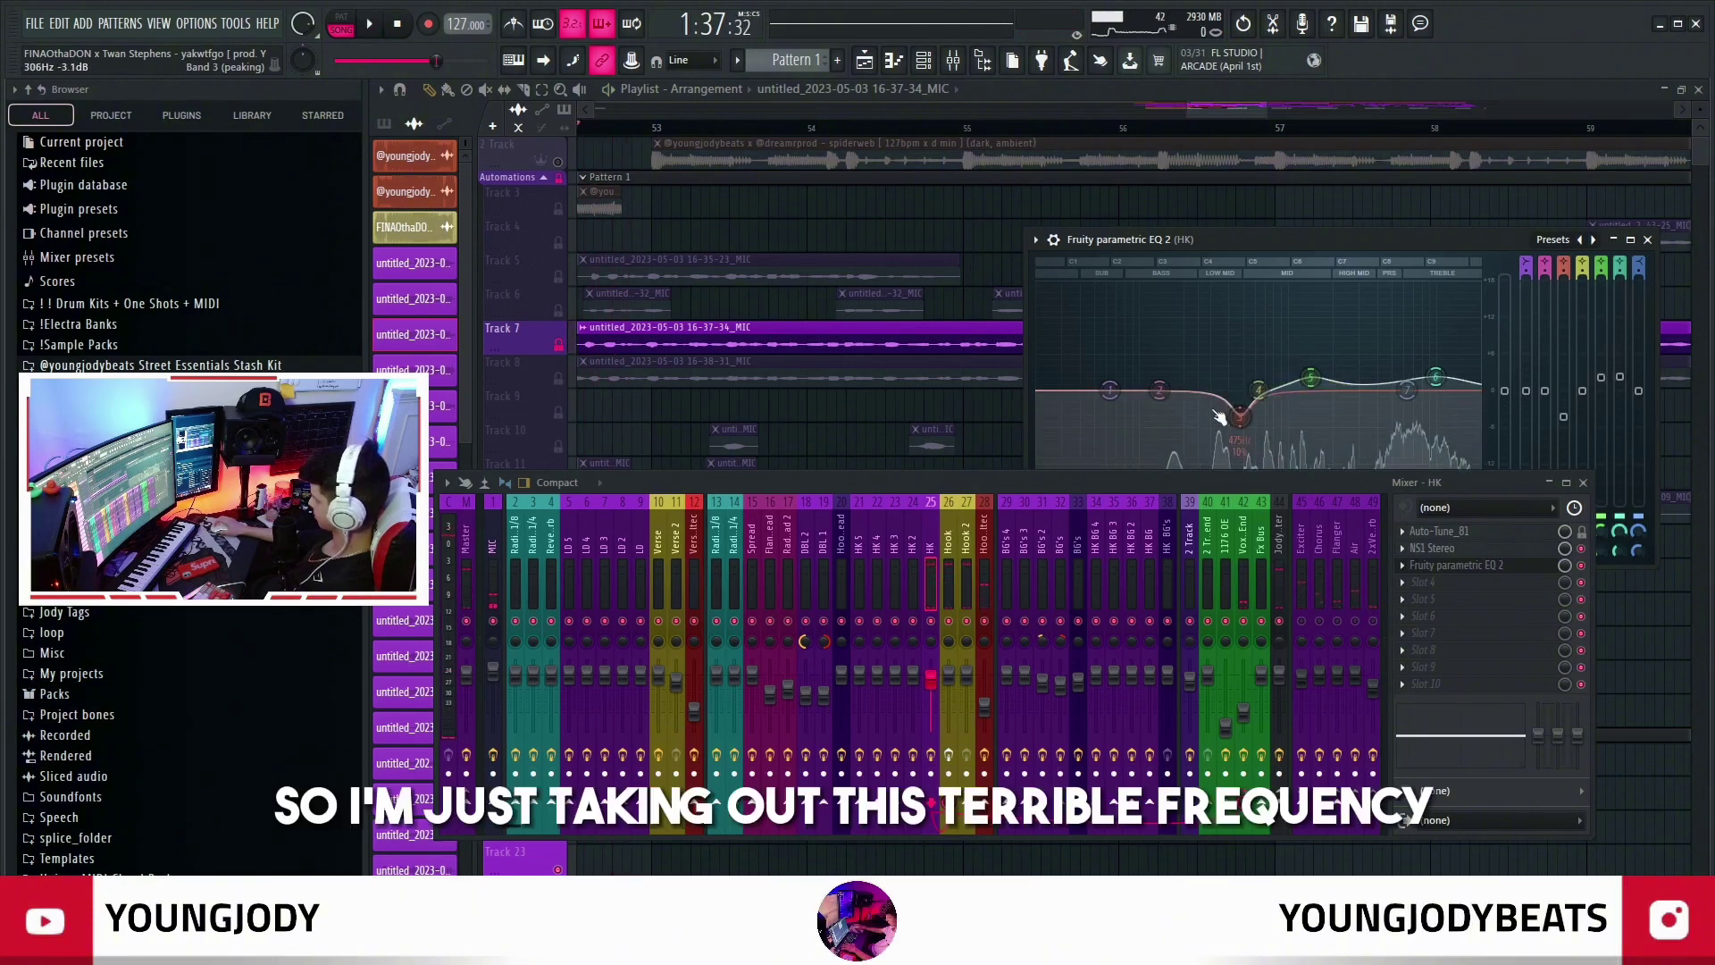
Try a stronger band 5 boost on the HK equalizer, undo it, and raise the band 6 peak while auditioning the vocal
key(space)
drag(1311, 378, 1306, 314)
key(ctrl+z)
key(space)
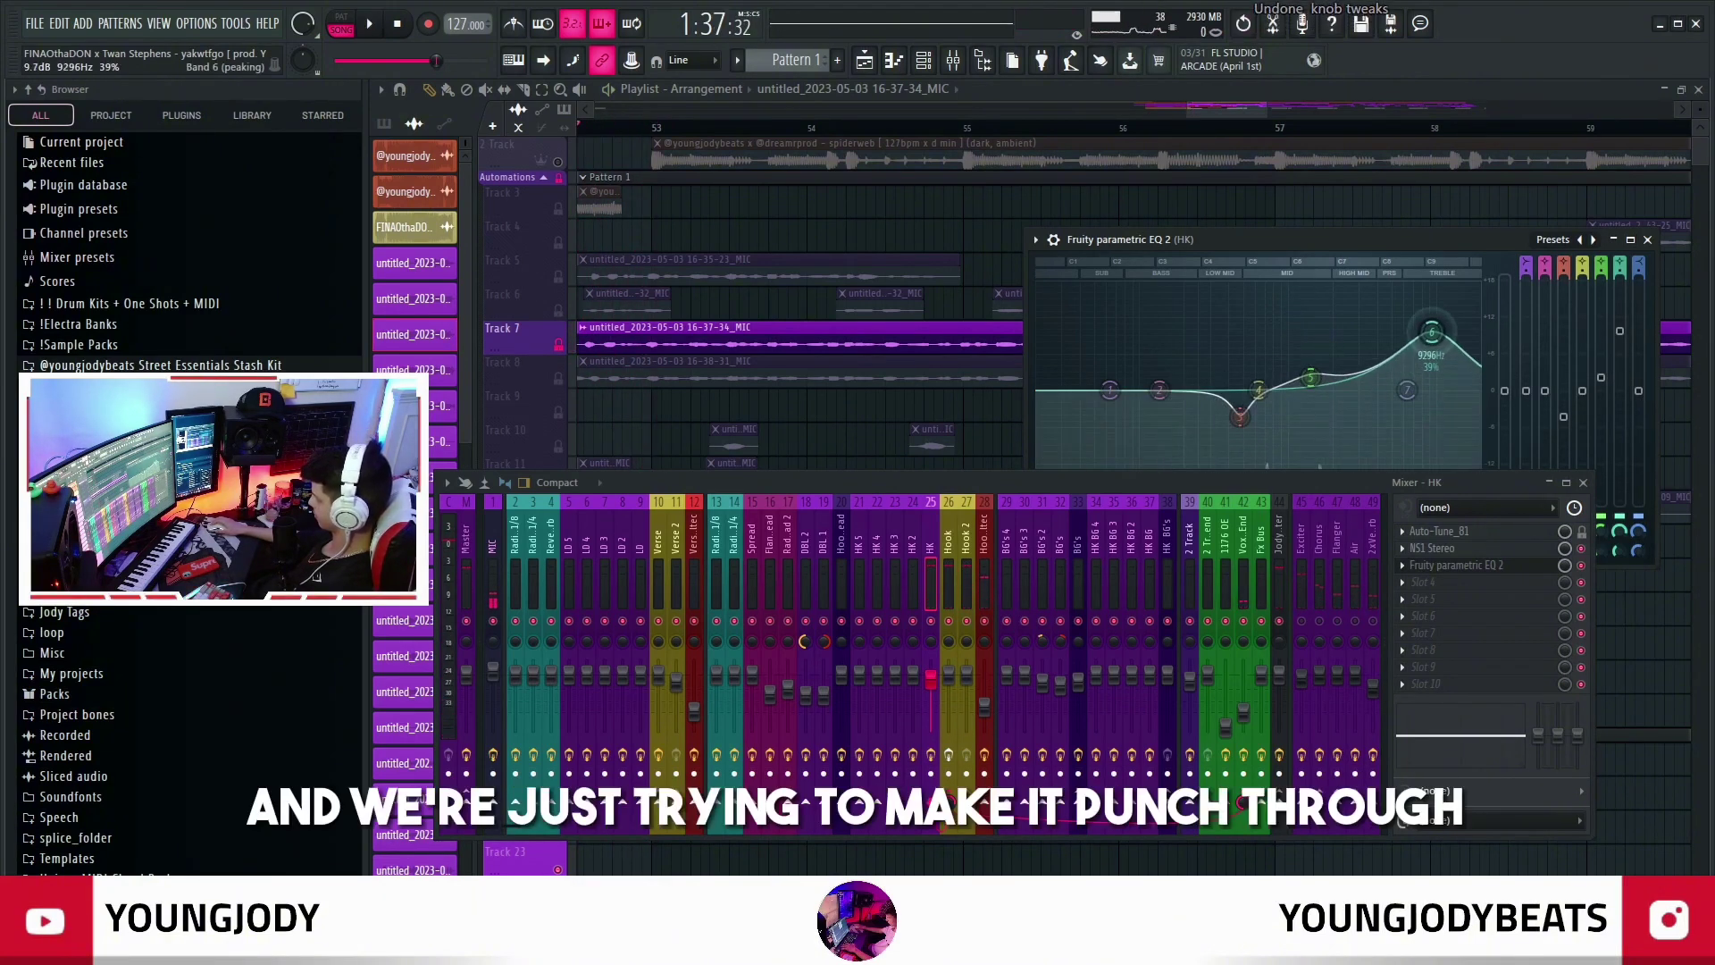
key(space)
drag(1432, 330, 1446, 289)
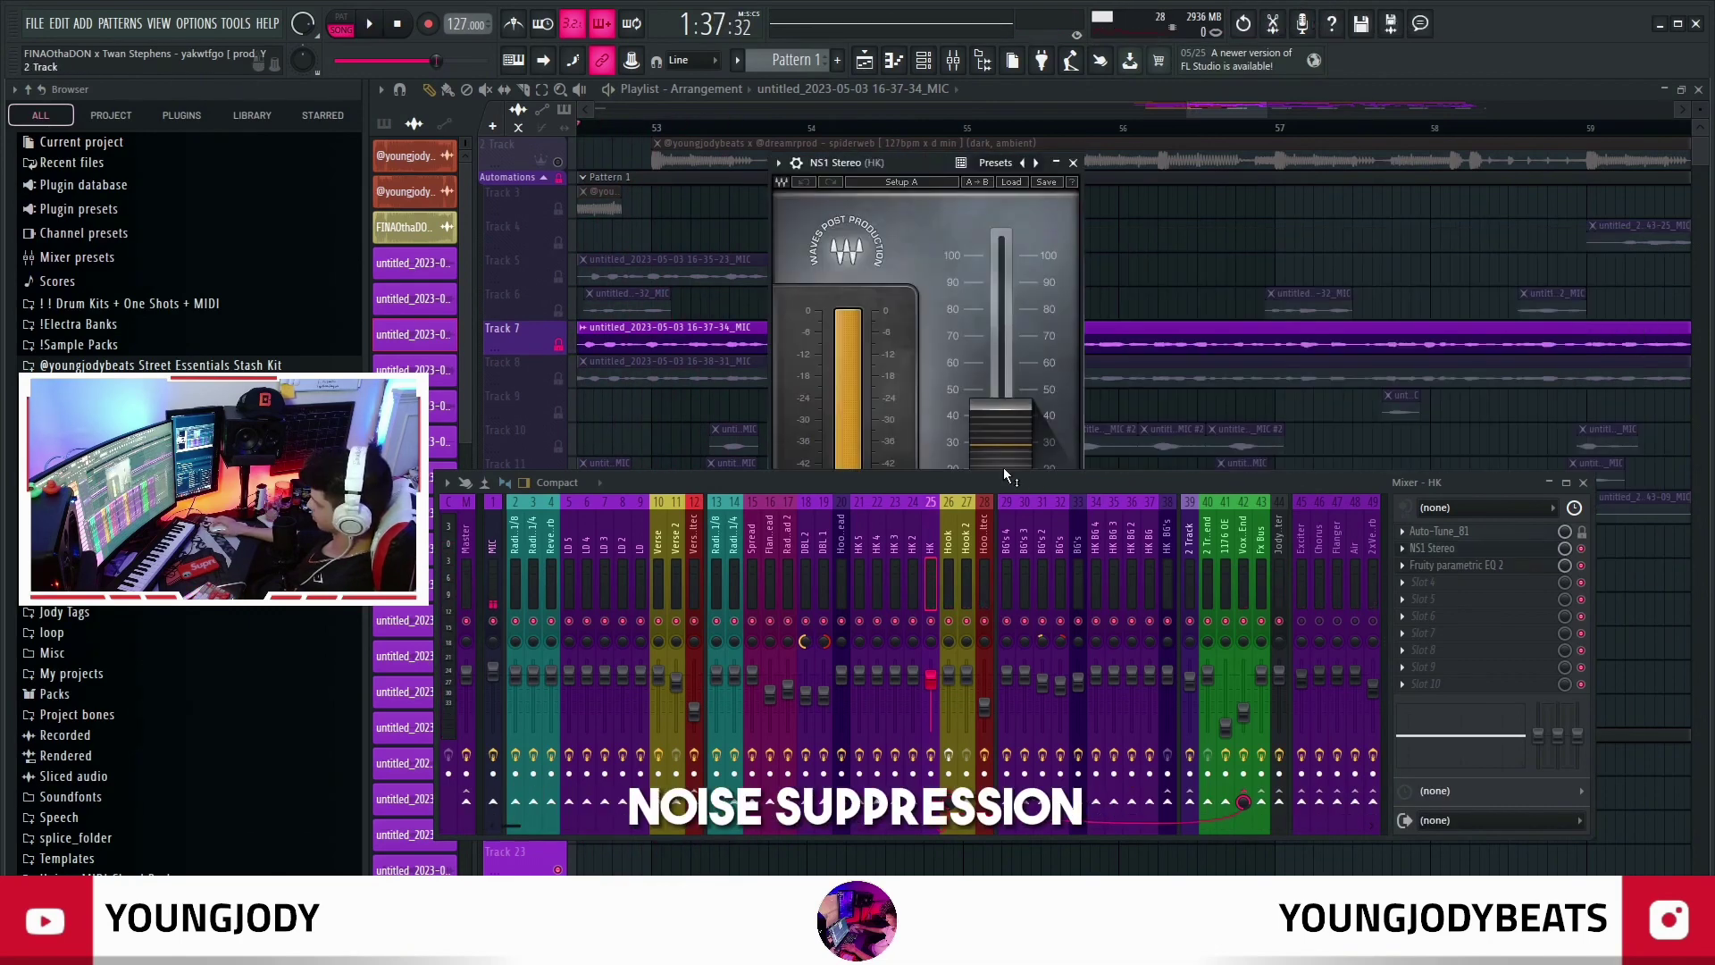
Audition the soloed vocal with different NS1 Stereo noise suppression amounts on the HK track
drag(1036, 489, 1032, 720)
drag(1001, 459, 1002, 531)
key(space)
drag(1001, 398, 1016, 456)
key(space)
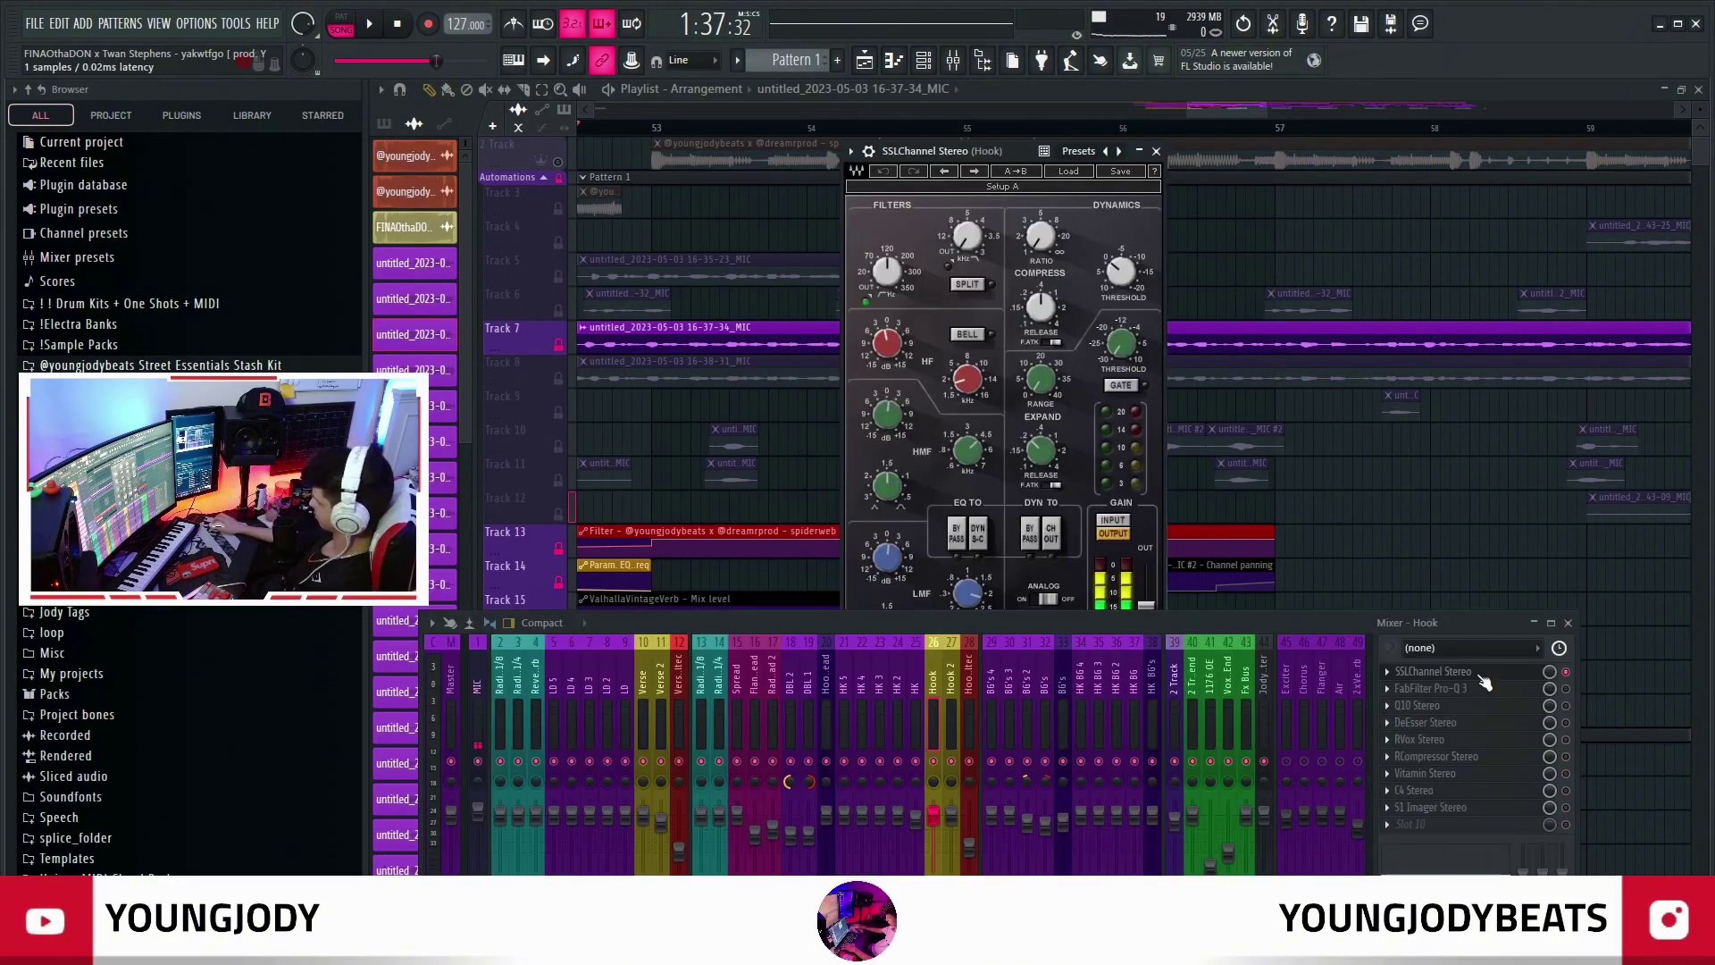
Open the Hook track's FabFilter Pro-Q 3 and inspect its EQ curve
click(1482, 689)
drag(1356, 627, 1371, 709)
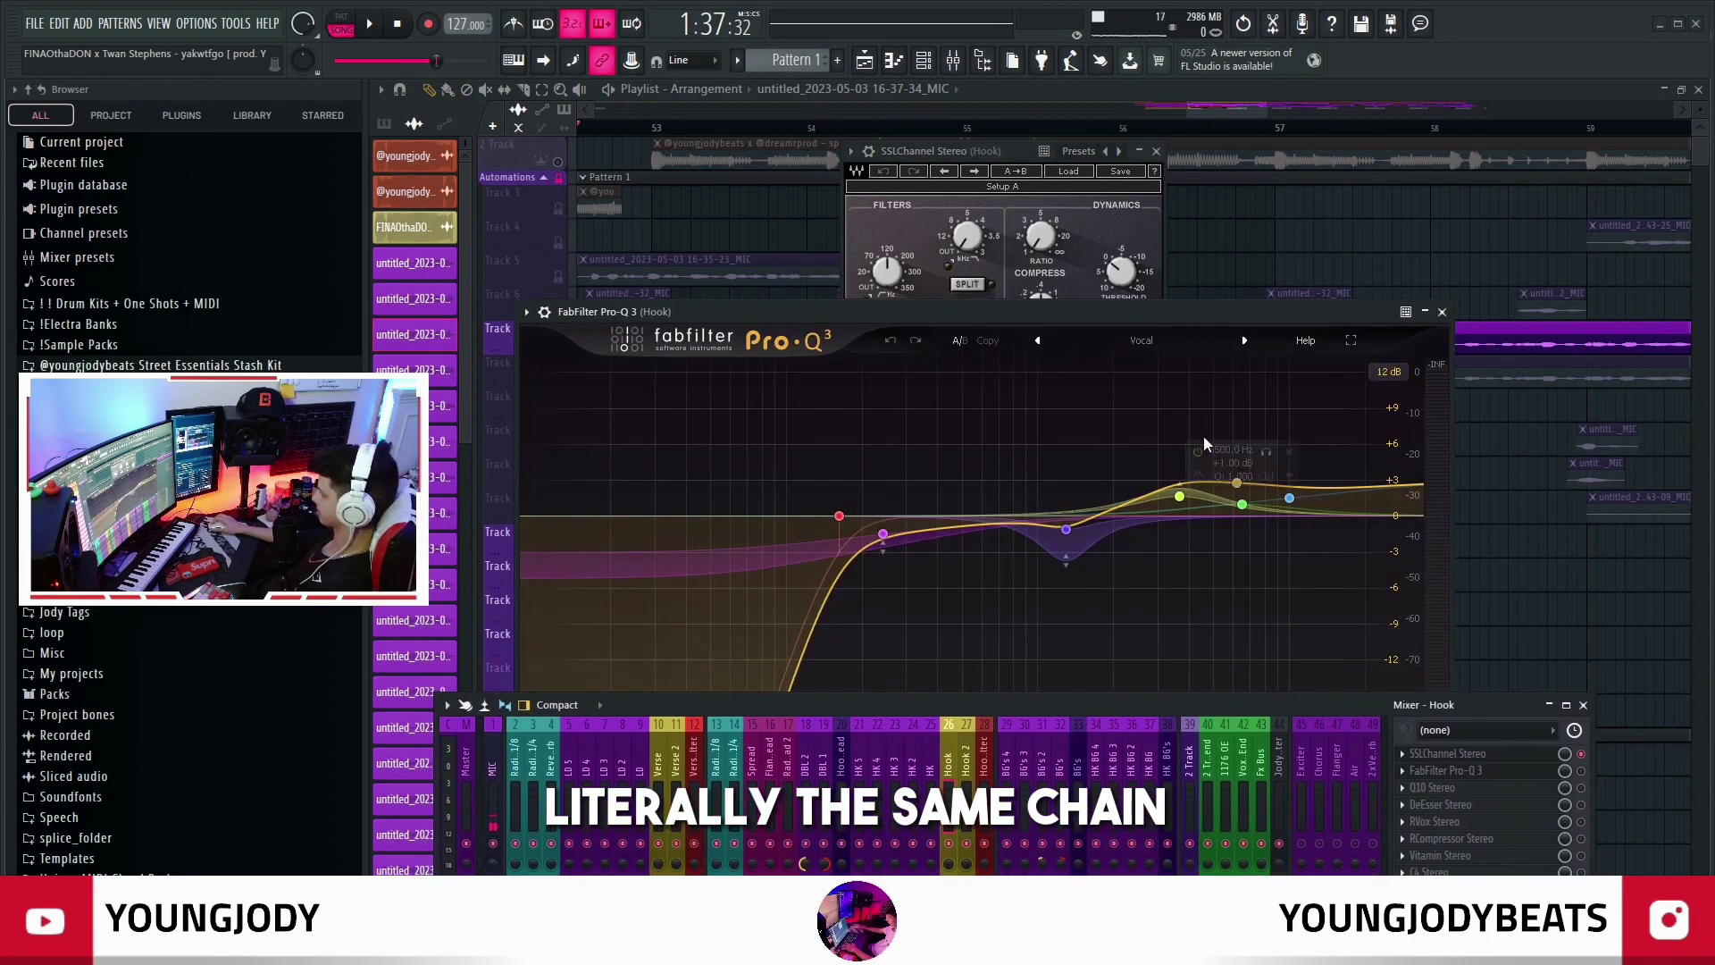
drag(1043, 311, 1103, 186)
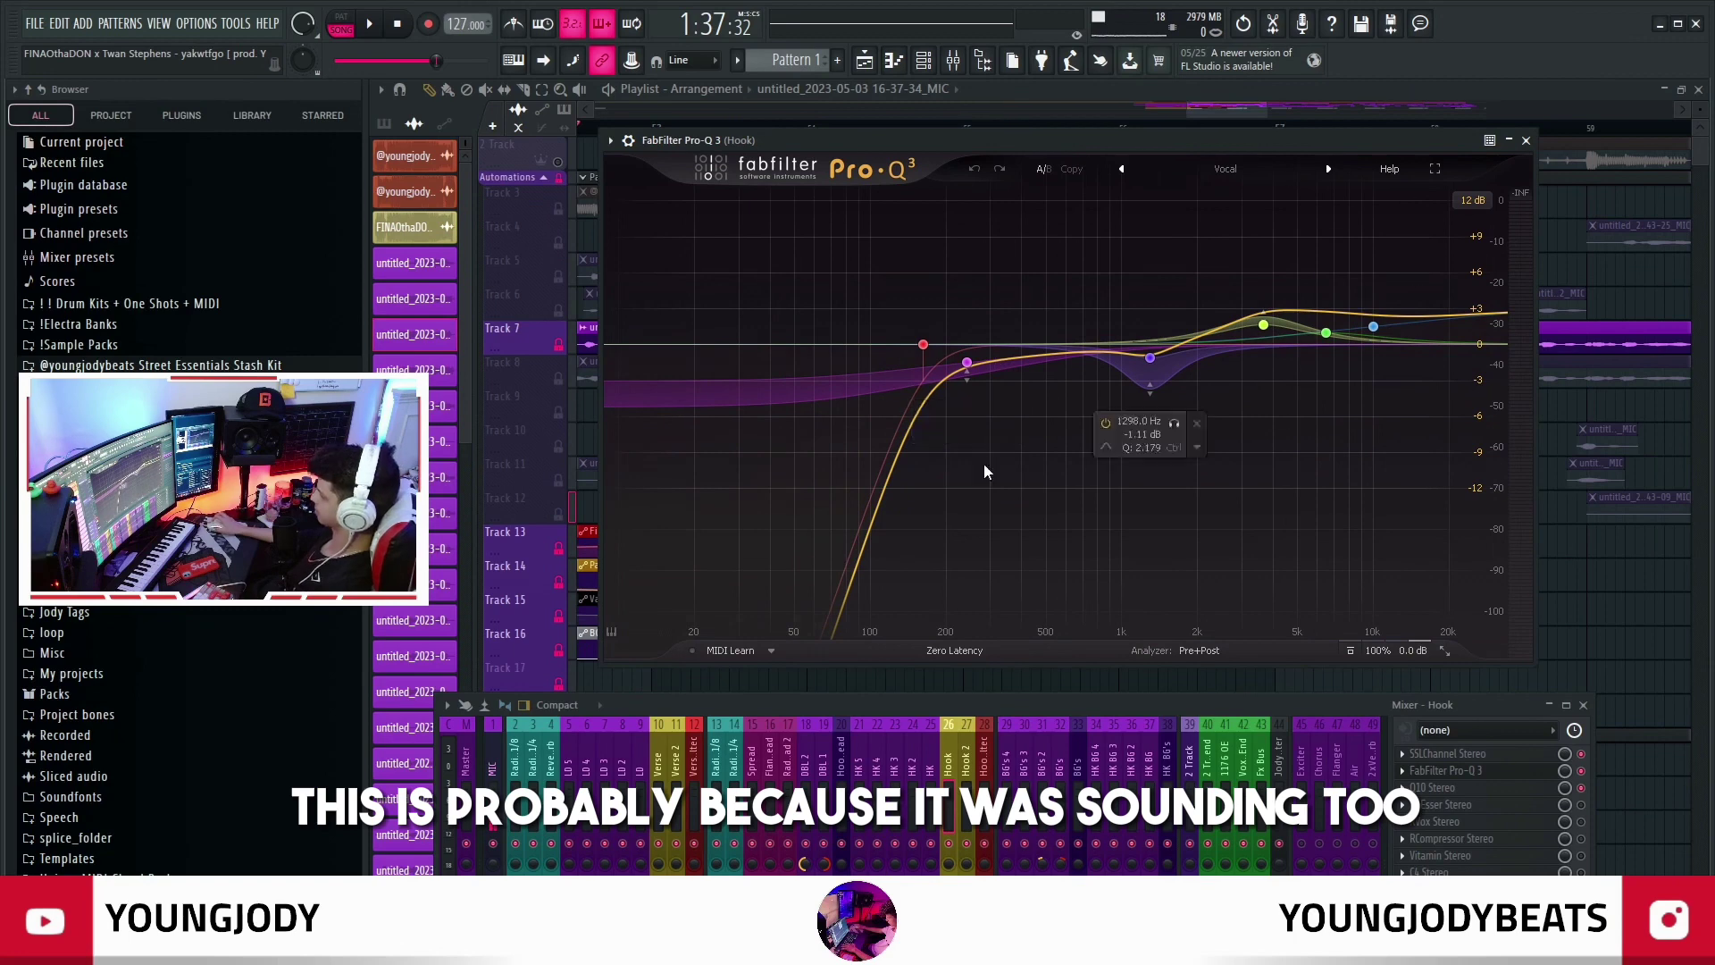
Inspect the Hook track's DeEsser Stereo, close its window and enable the effect
click(1490, 806)
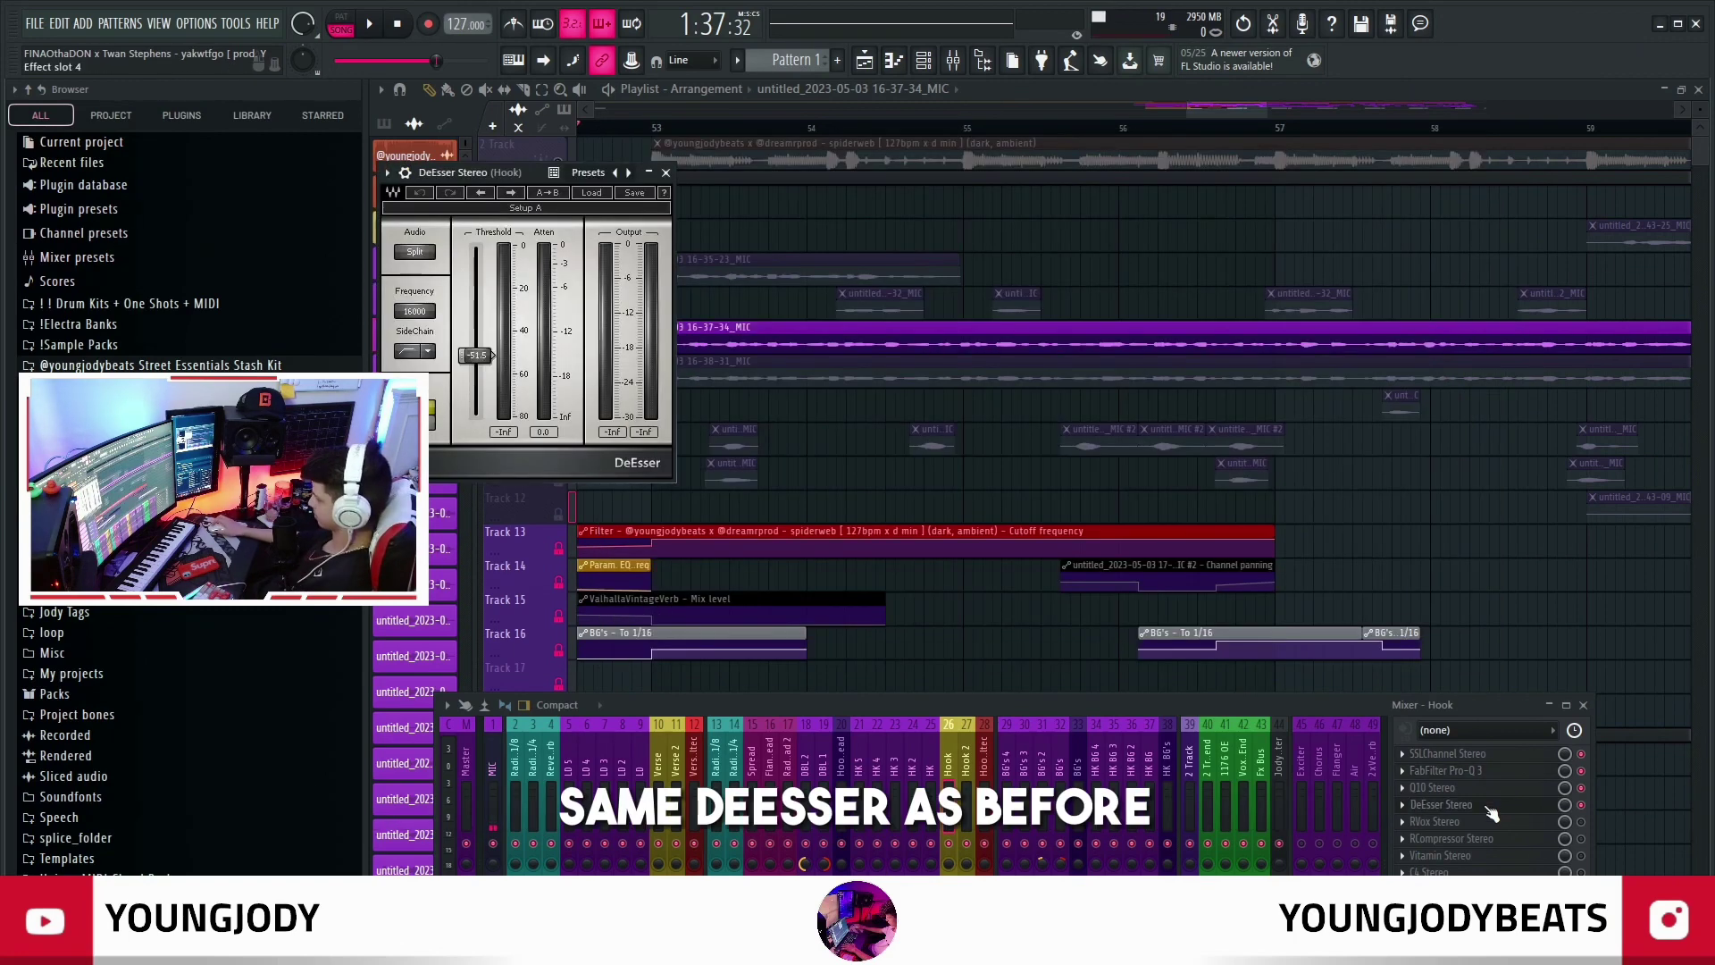
click(1491, 806)
click(1581, 804)
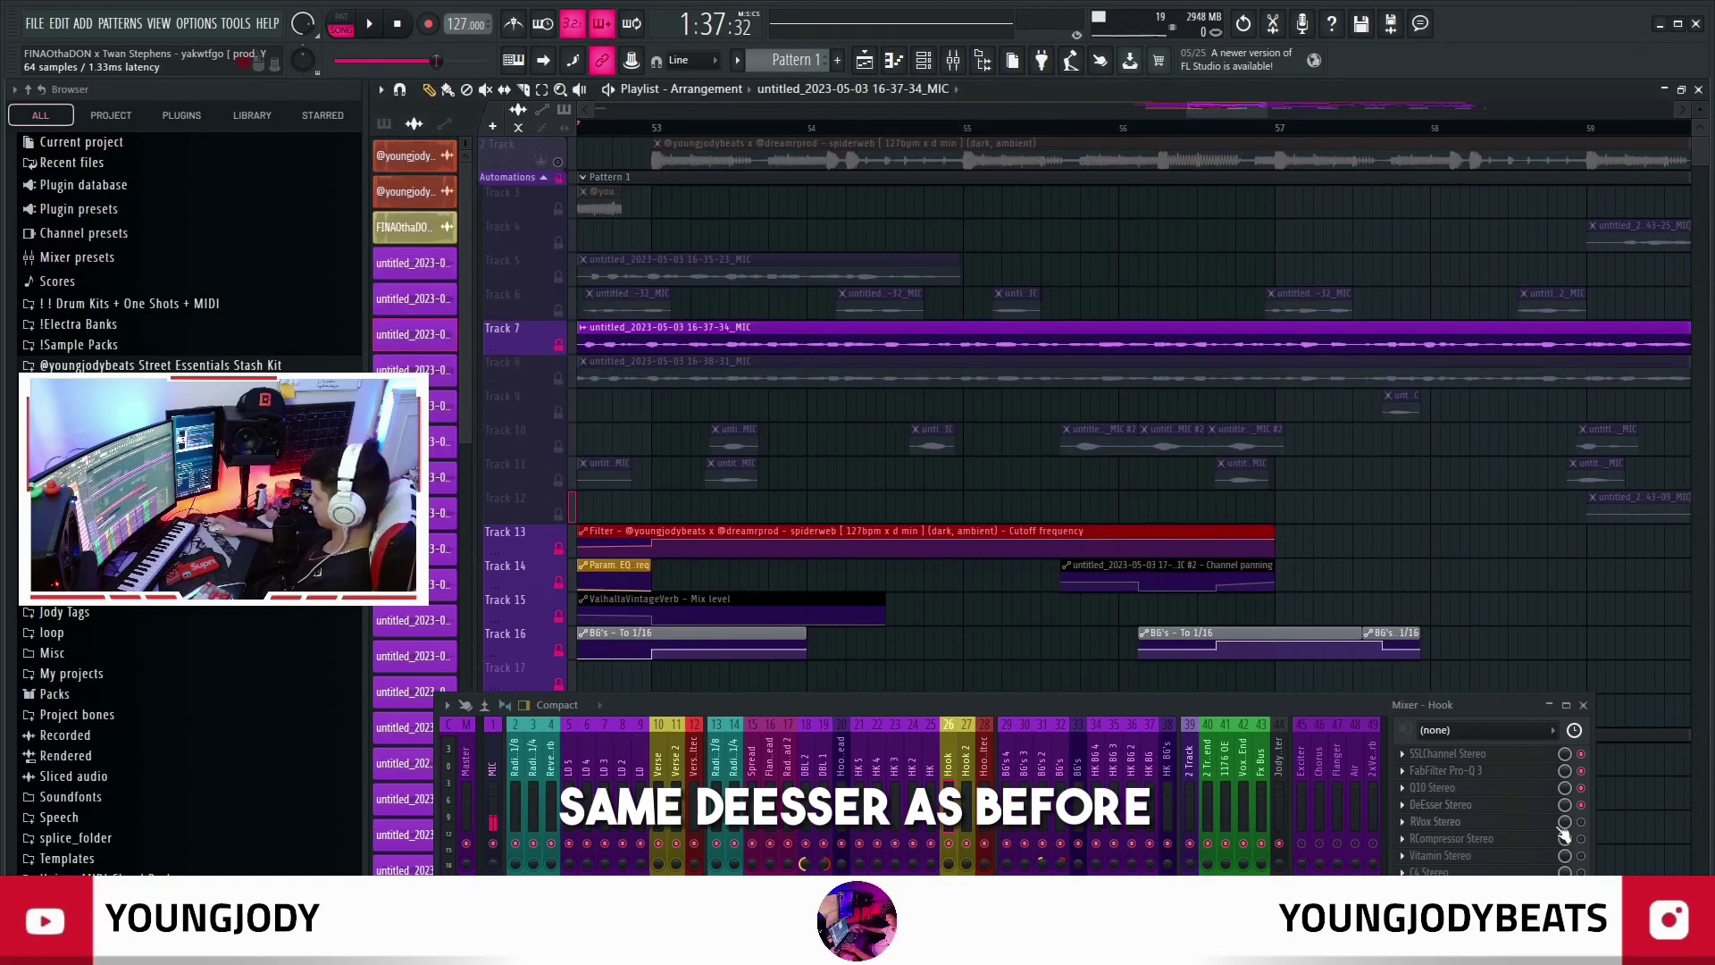
Audition the hook vocal with all its effects enabled and select the Hook mixer track
click(1504, 858)
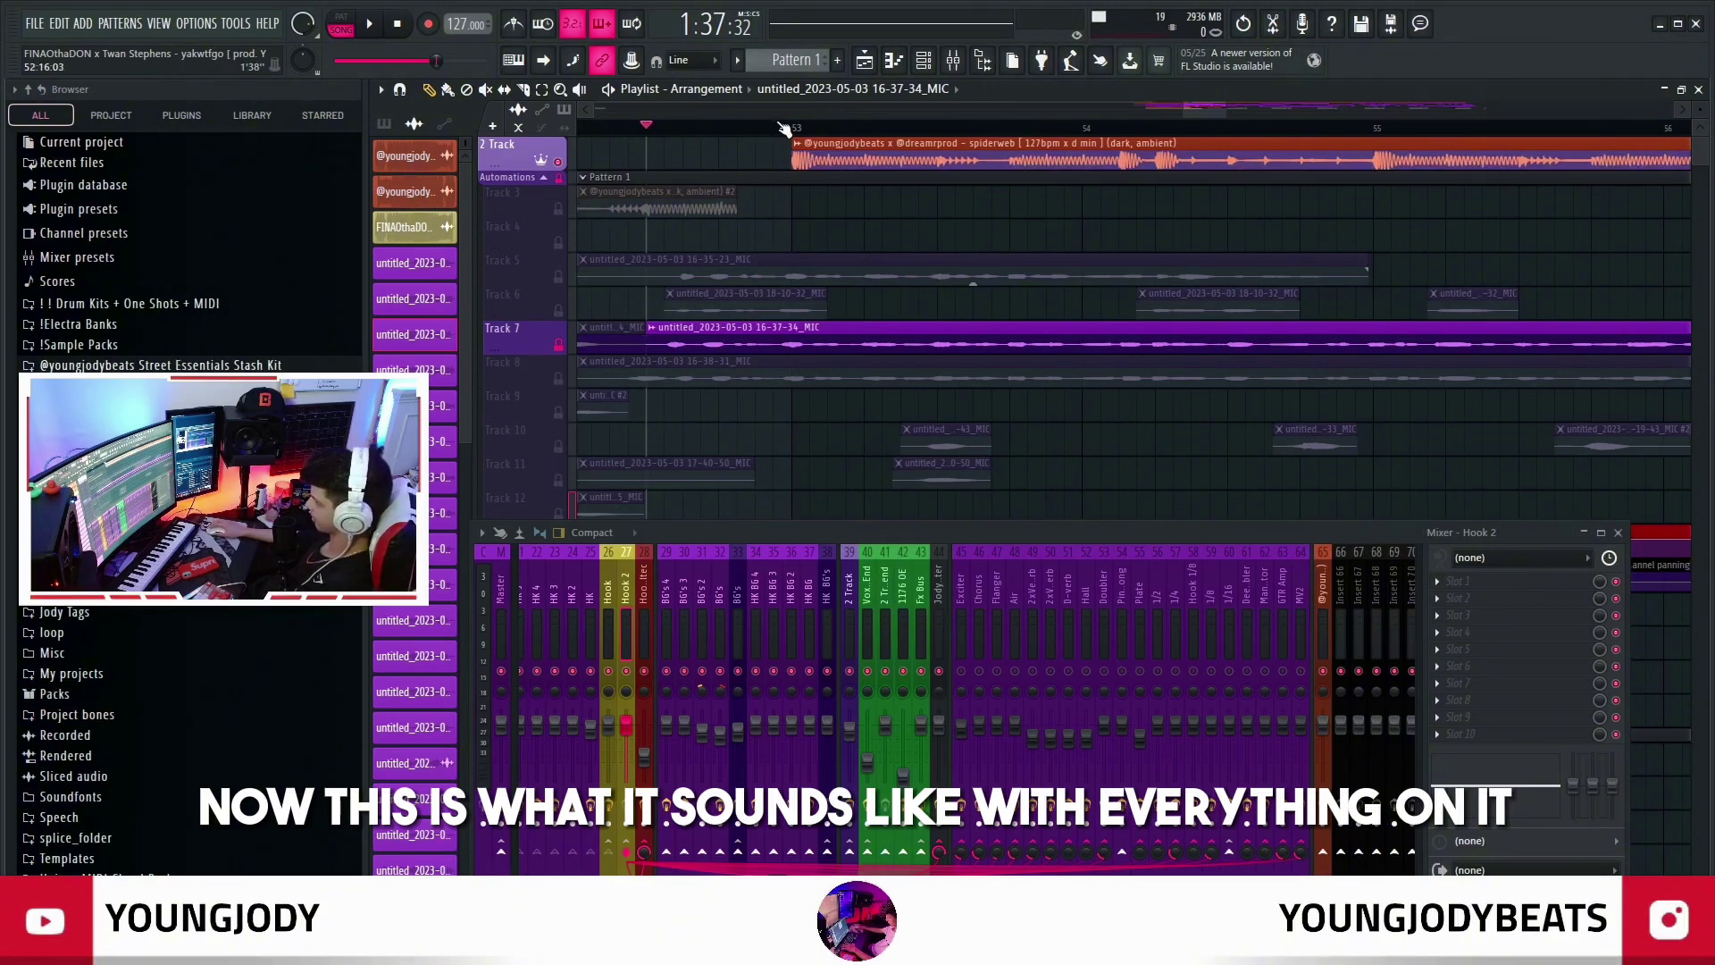
key(space)
scroll(782, 128, down, 4)
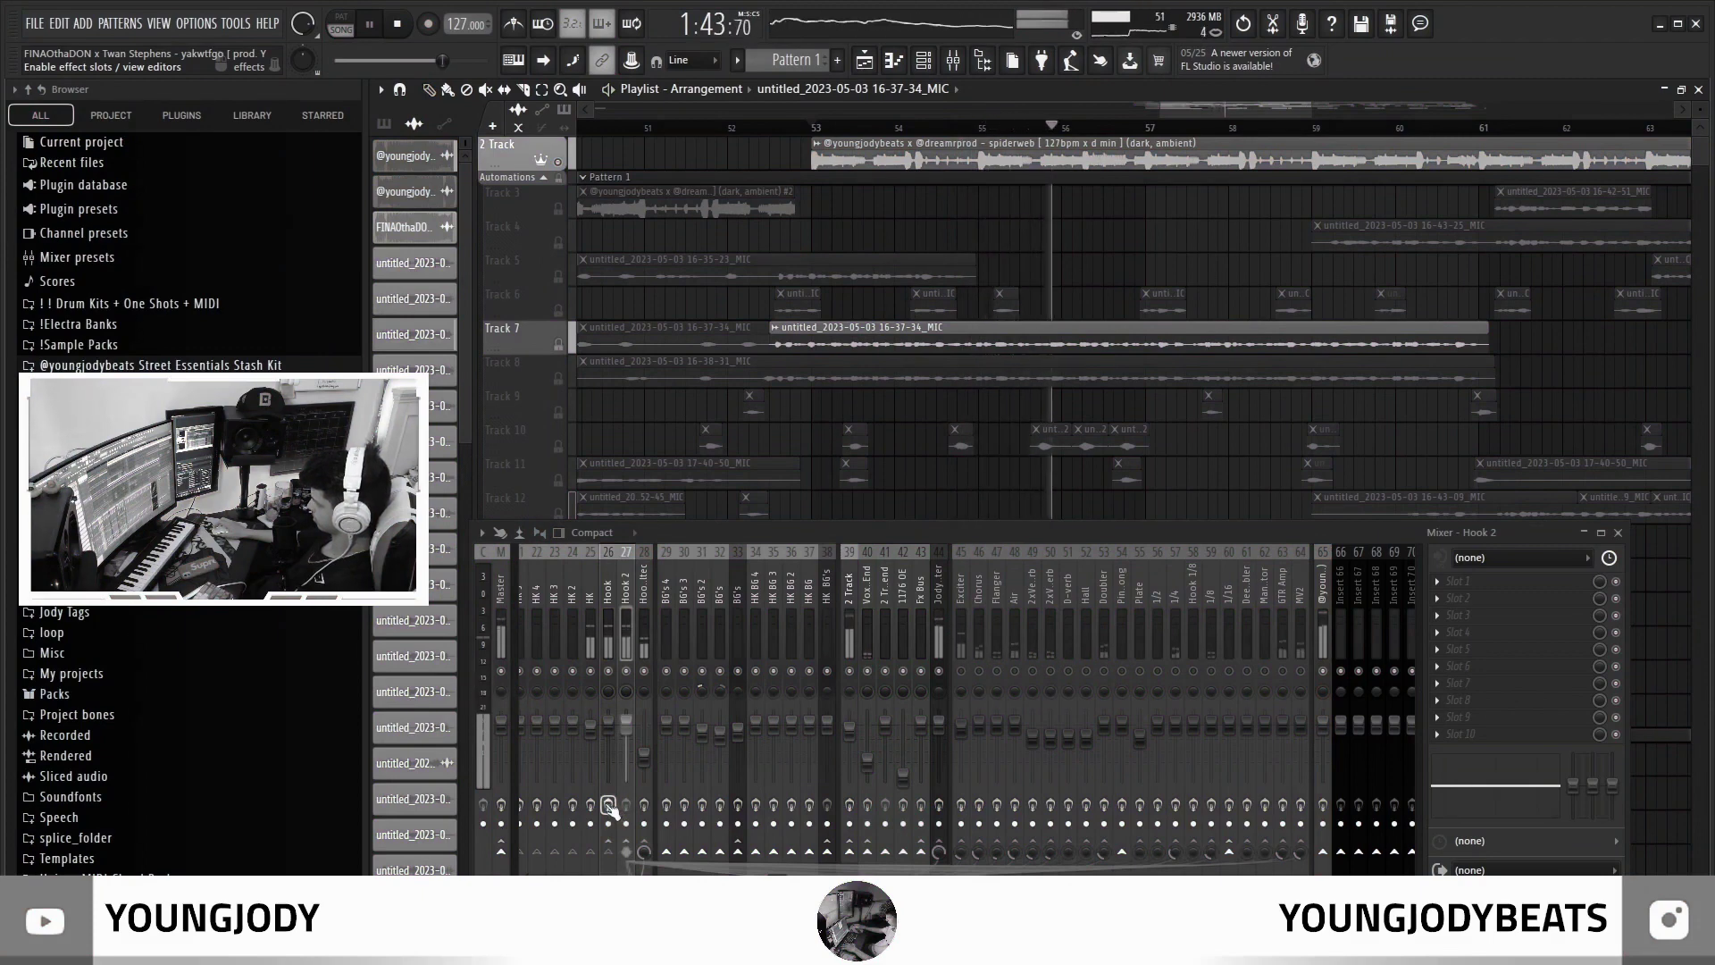
key(space)
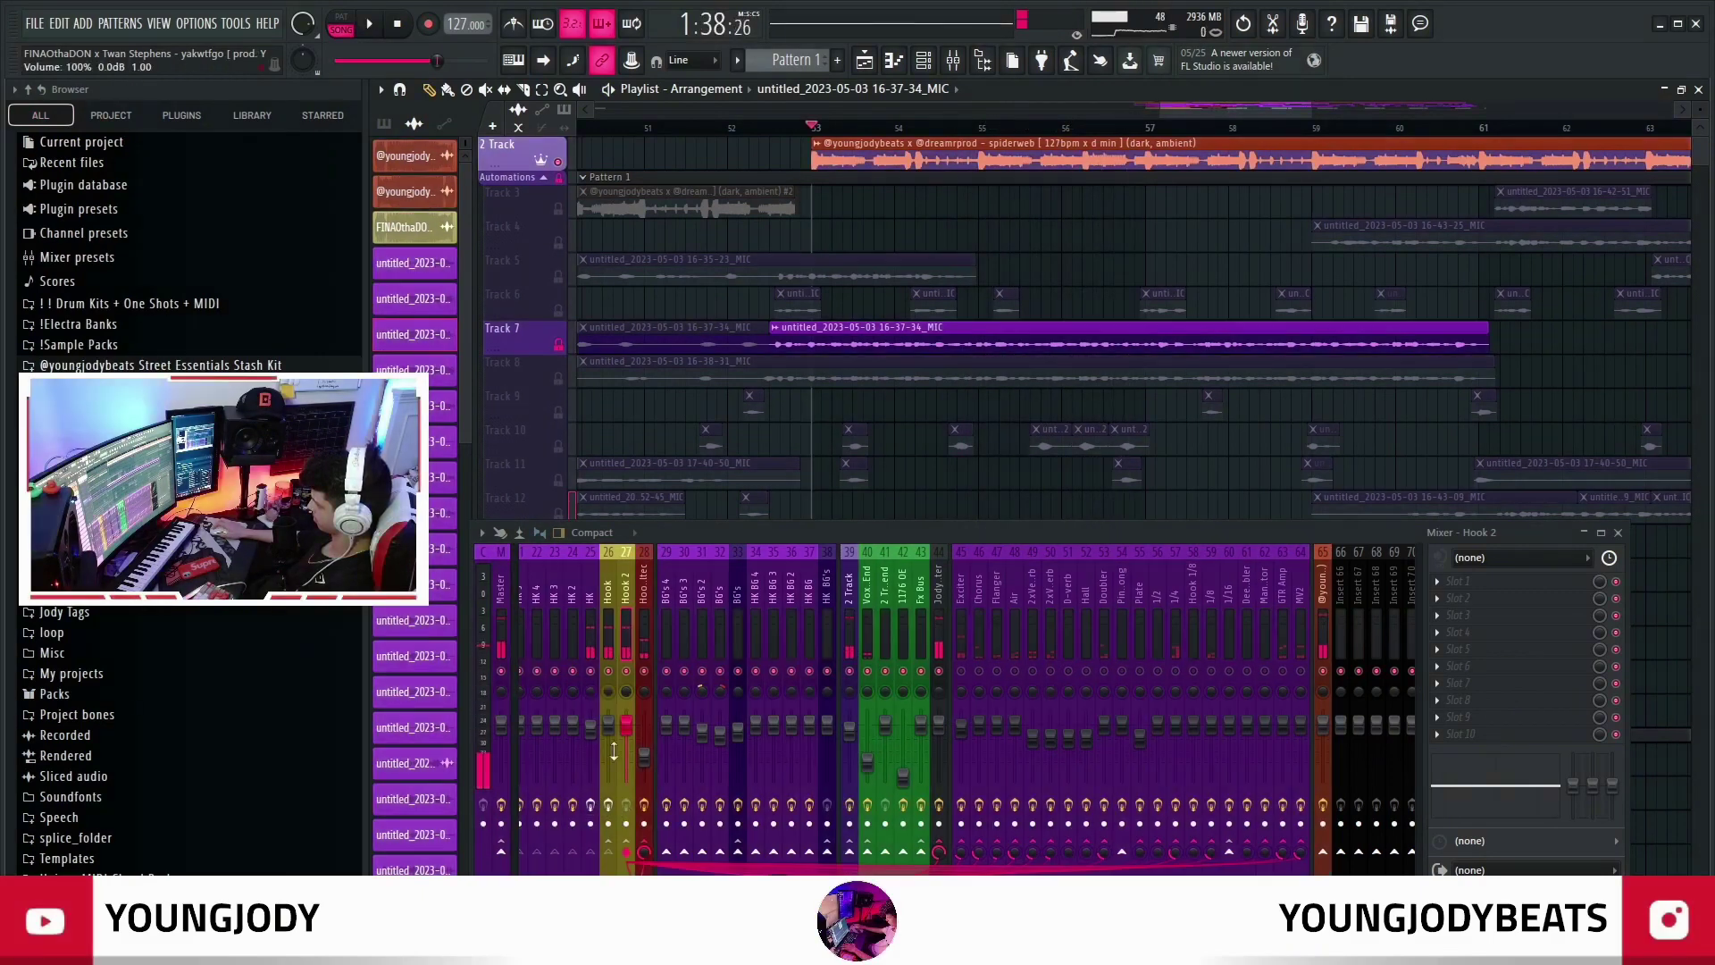
key(space)
click(616, 606)
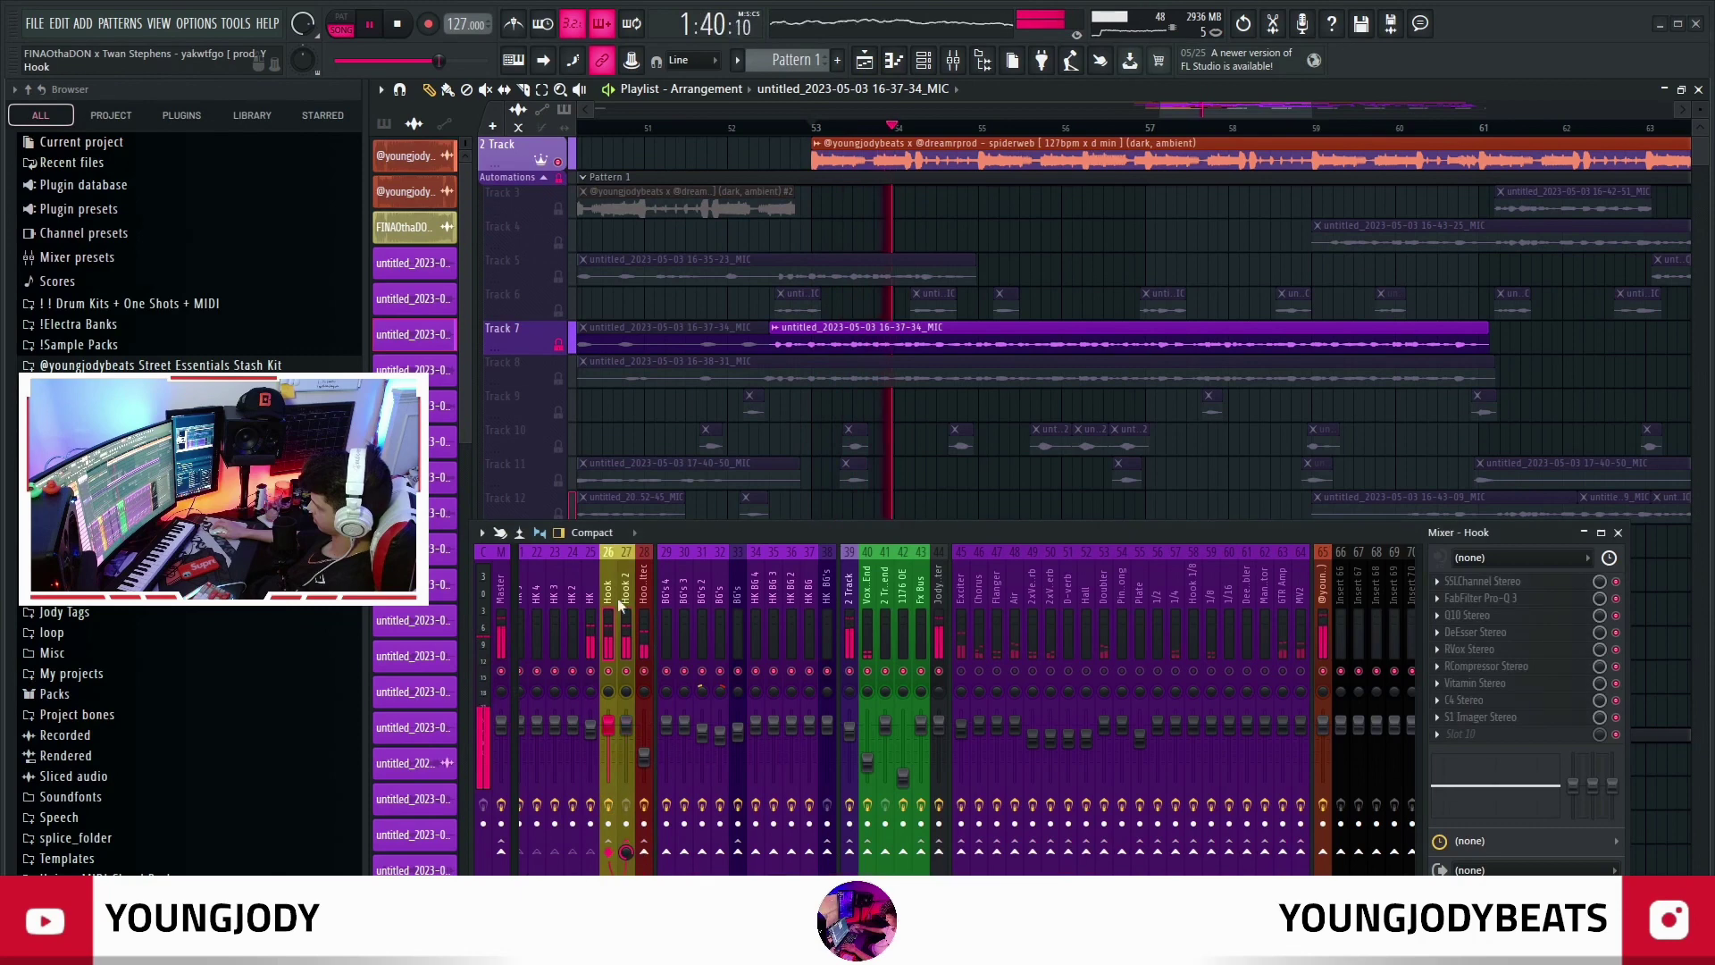
key(space)
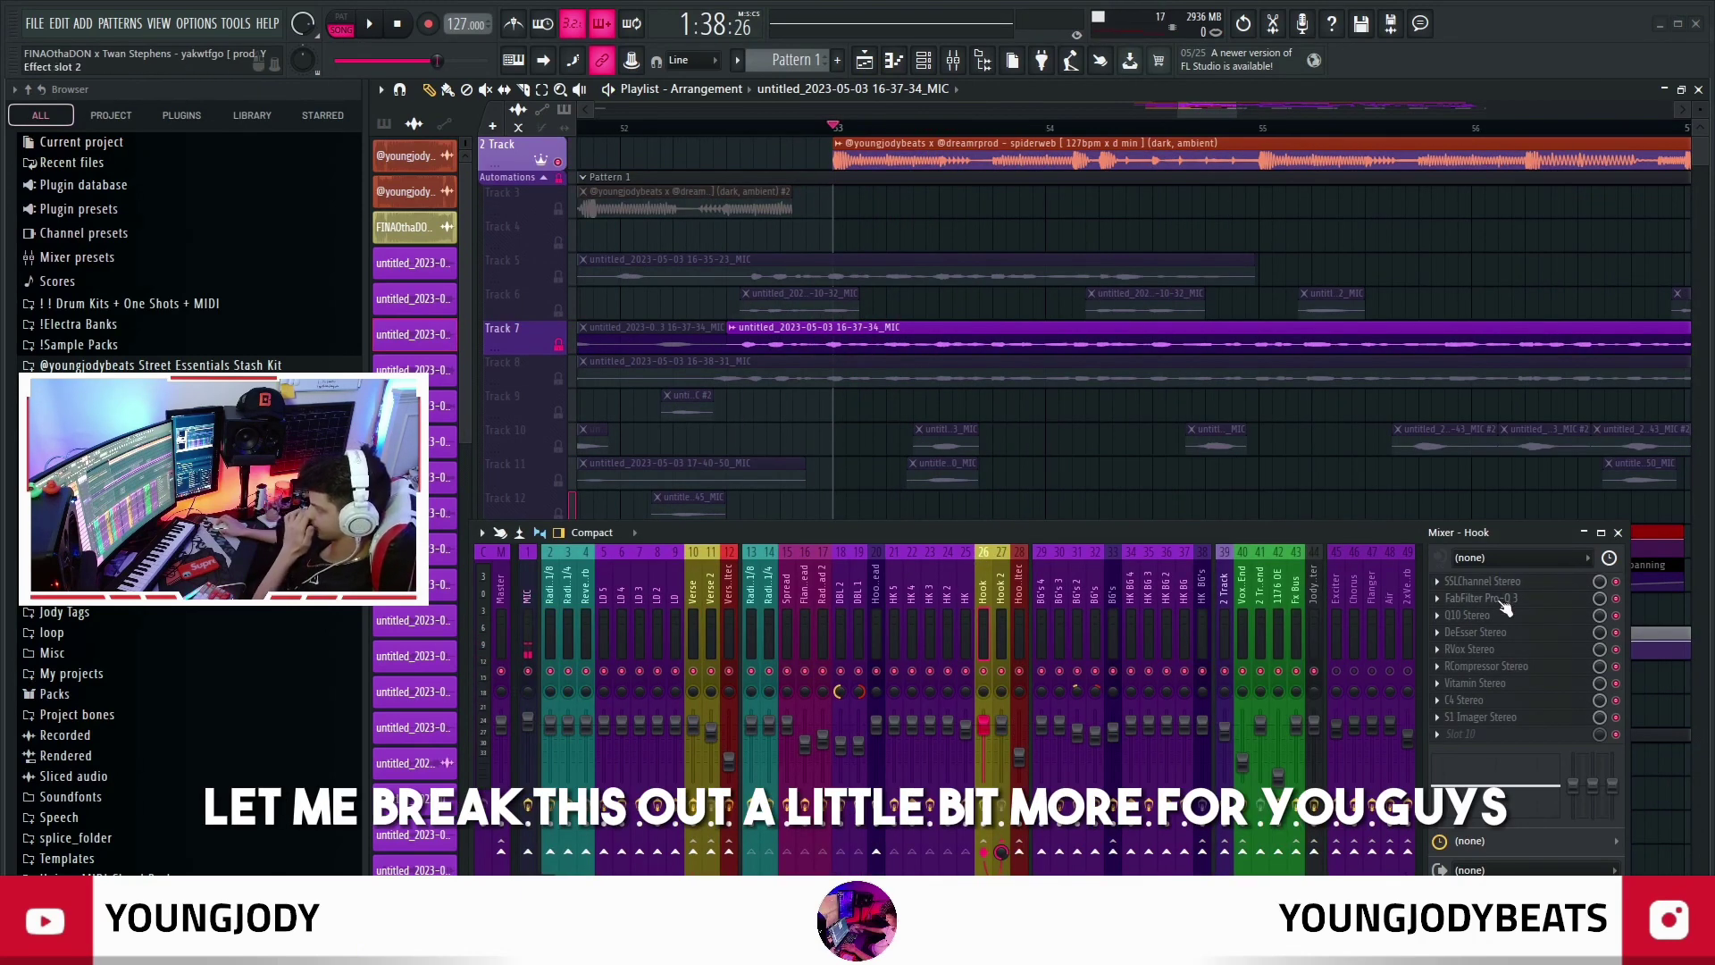
Play the hook vocal with the Hook effects bypassed, re-enabling them in order from SSLChannel Stereo through DeEsser Stereo
drag(1465, 533, 1378, 528)
right_click(1530, 576)
key(space)
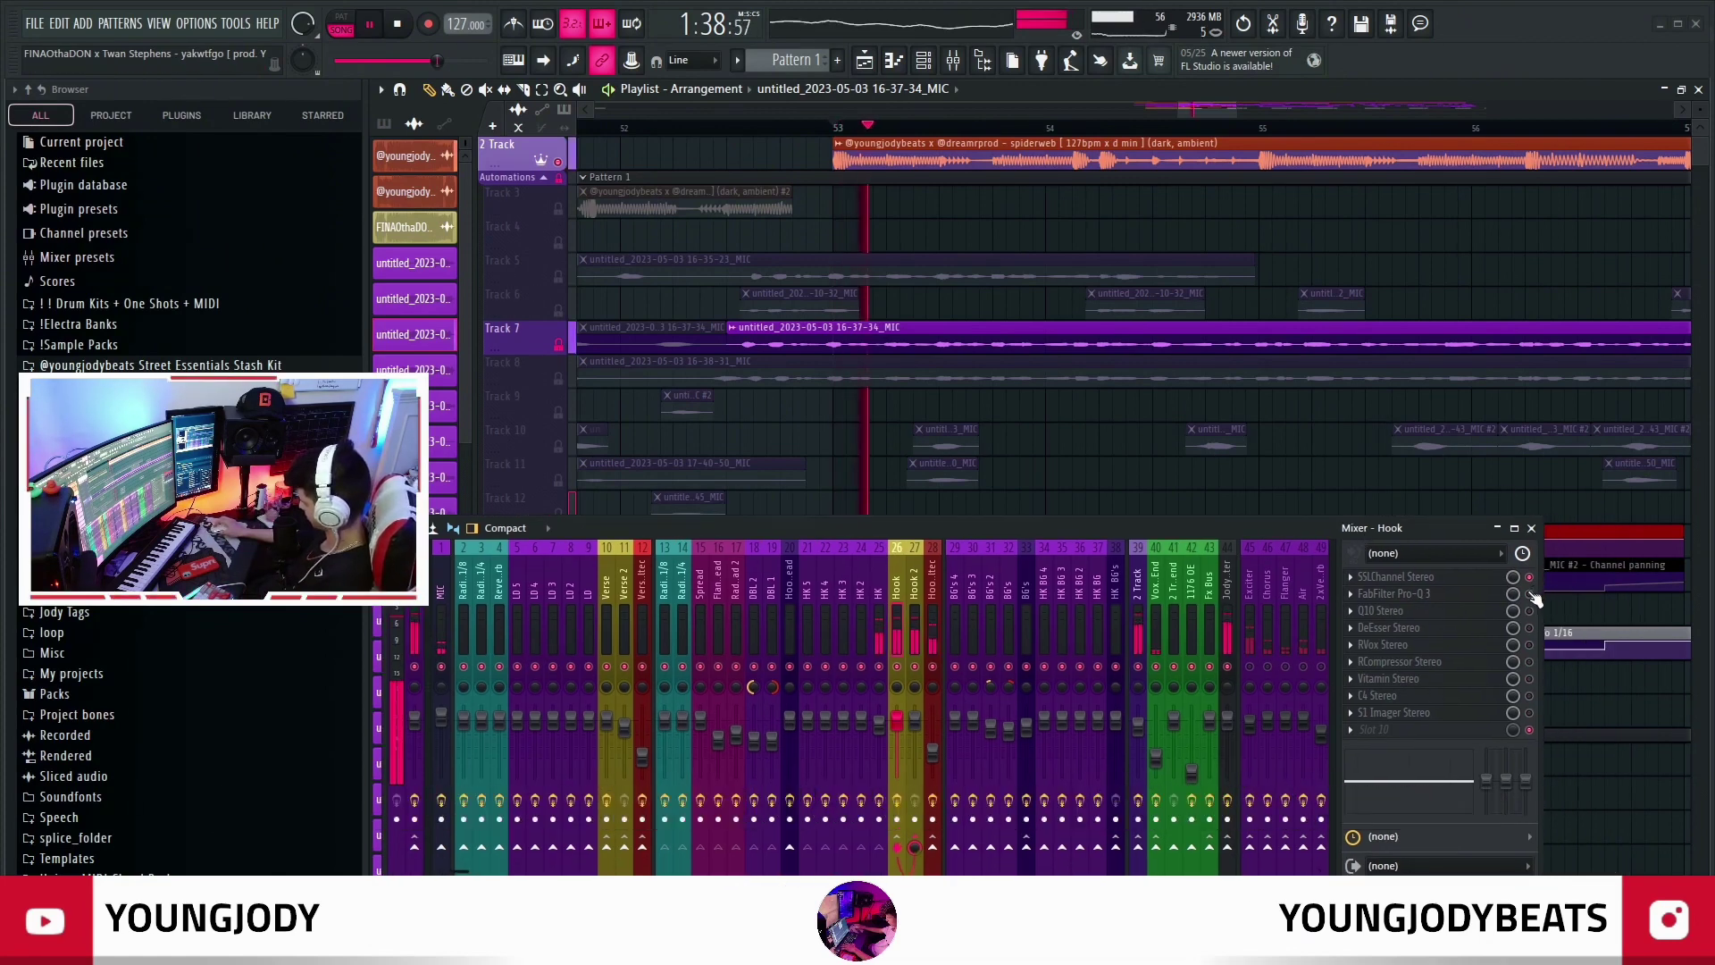
click(1530, 661)
click(1529, 645)
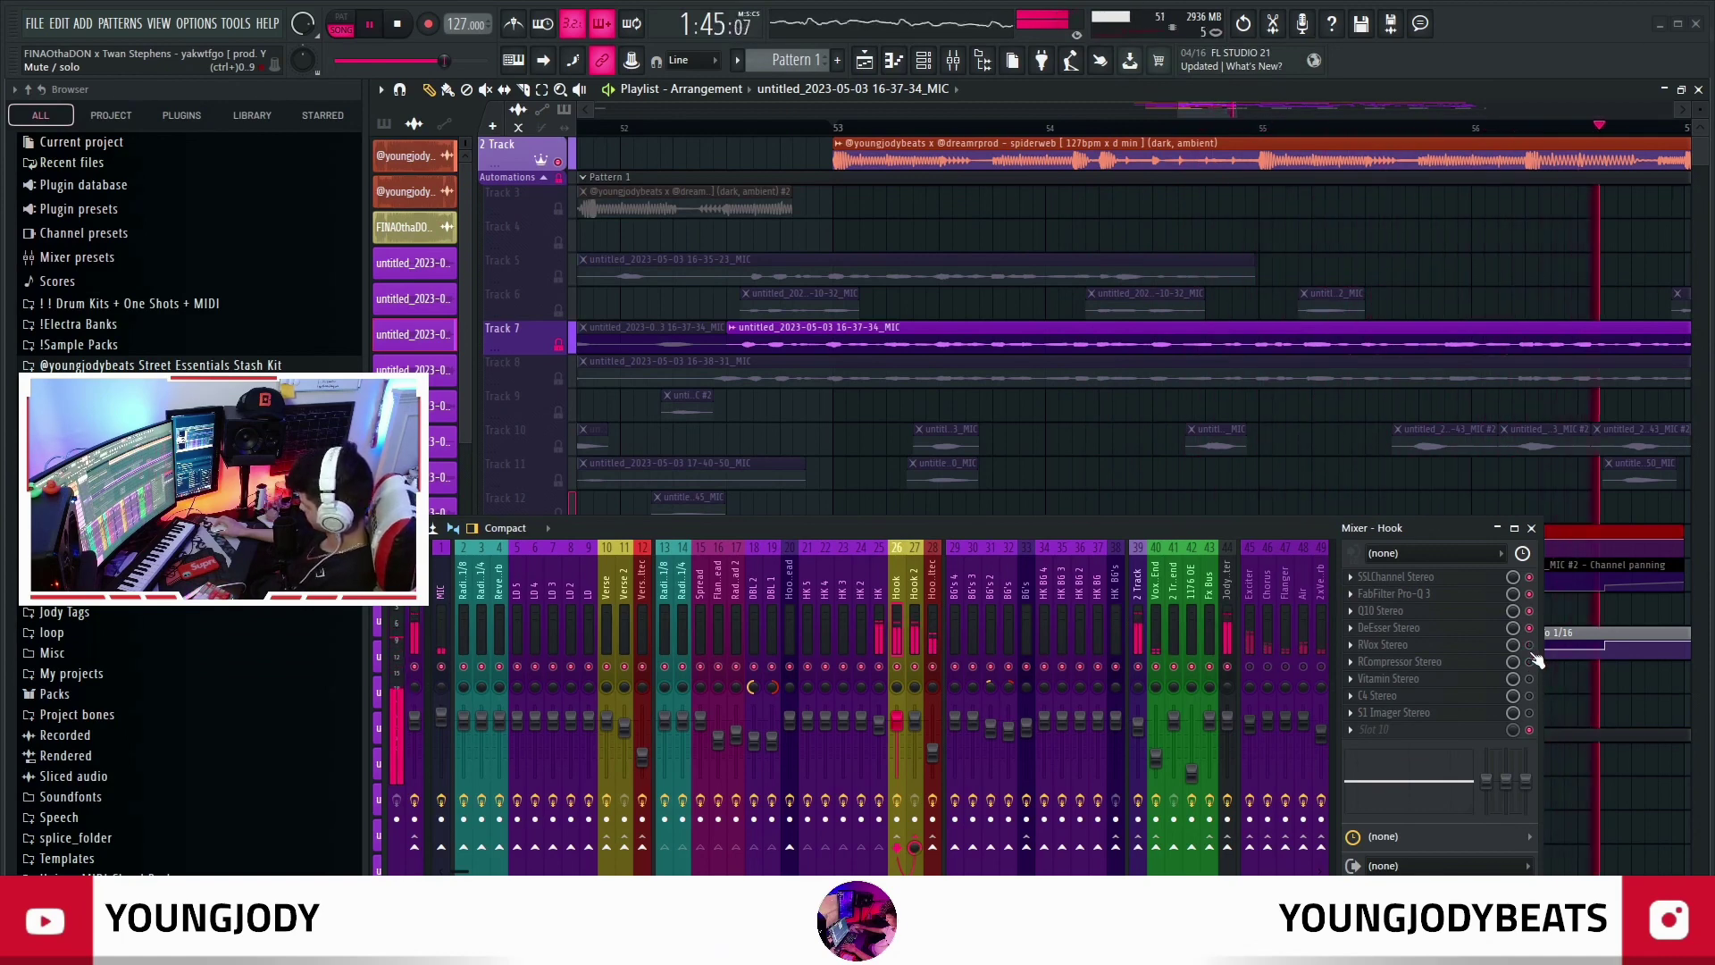
key(space)
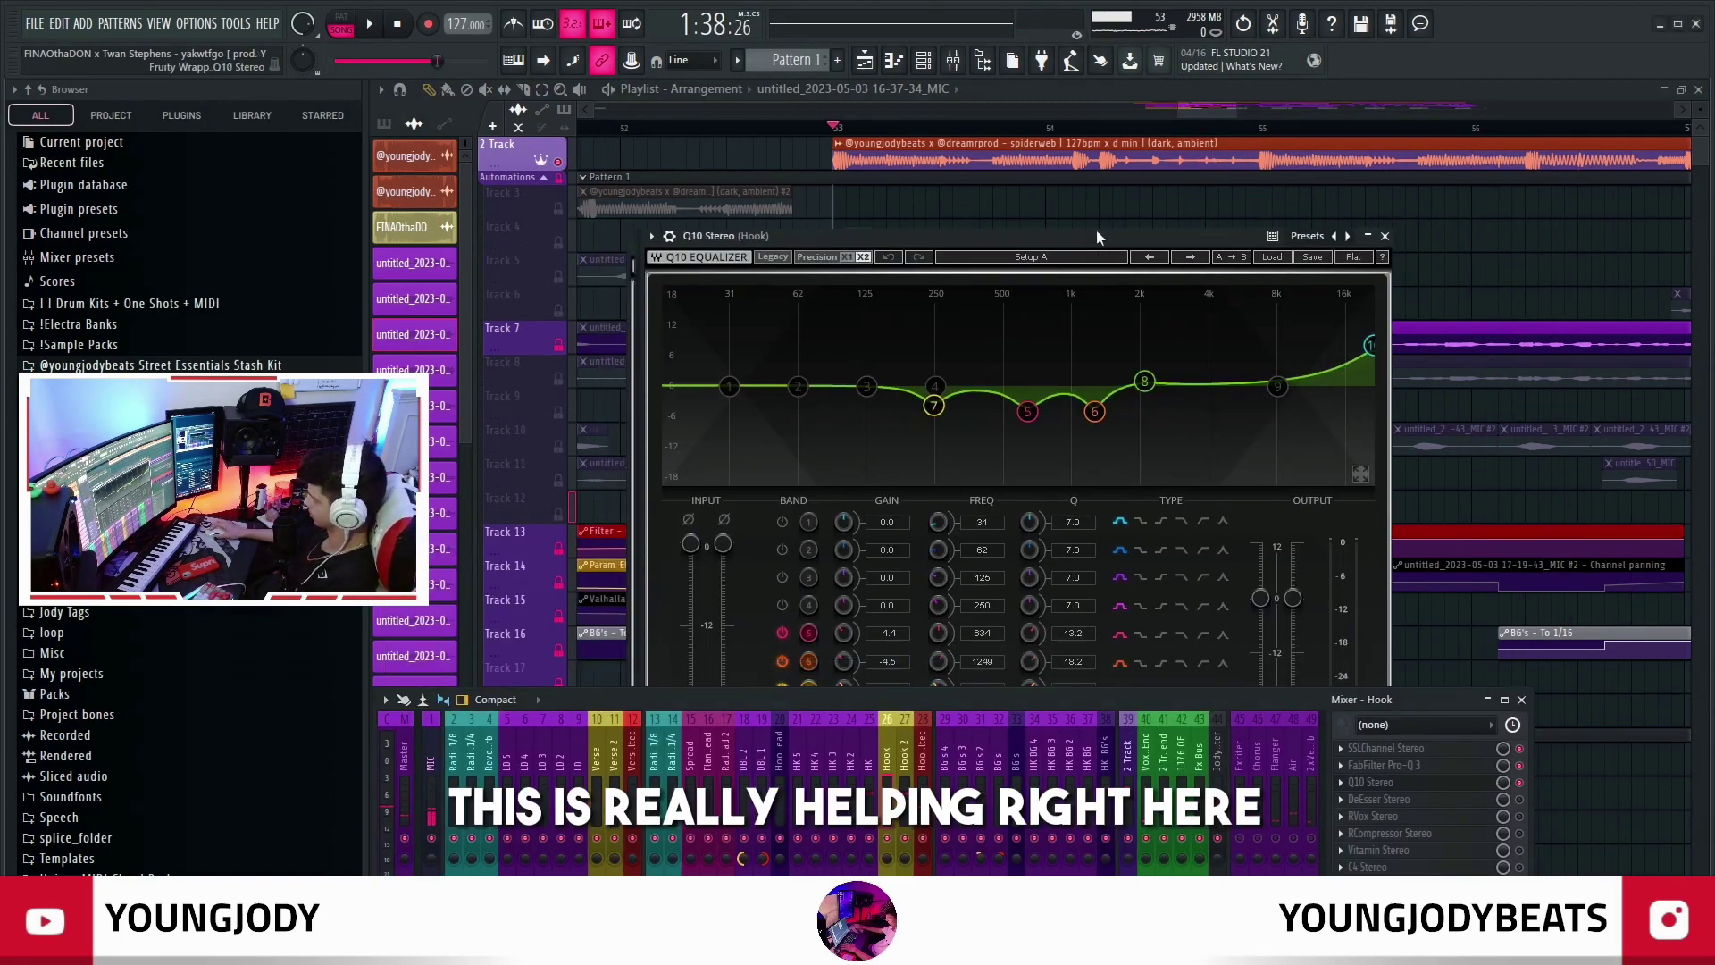
Examine the cuts at bands 5 and 6 of the Hook track's Q10 equalizer while auditioning the vocal
drag(1097, 236, 1132, 203)
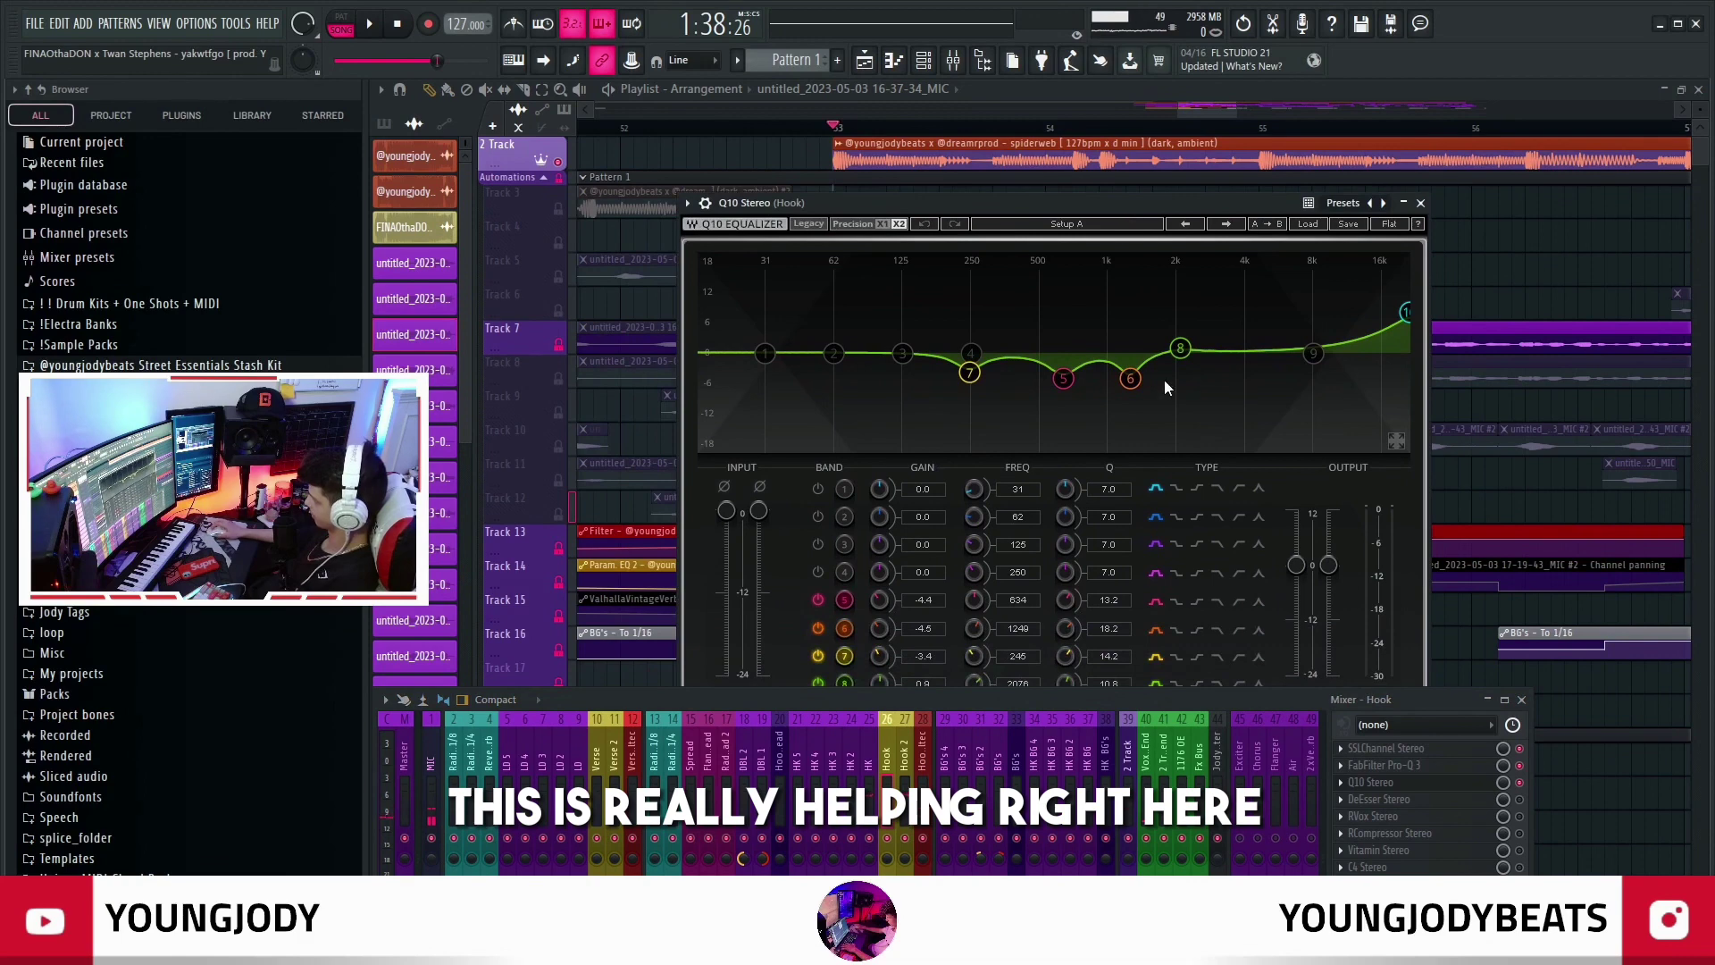
click(1063, 377)
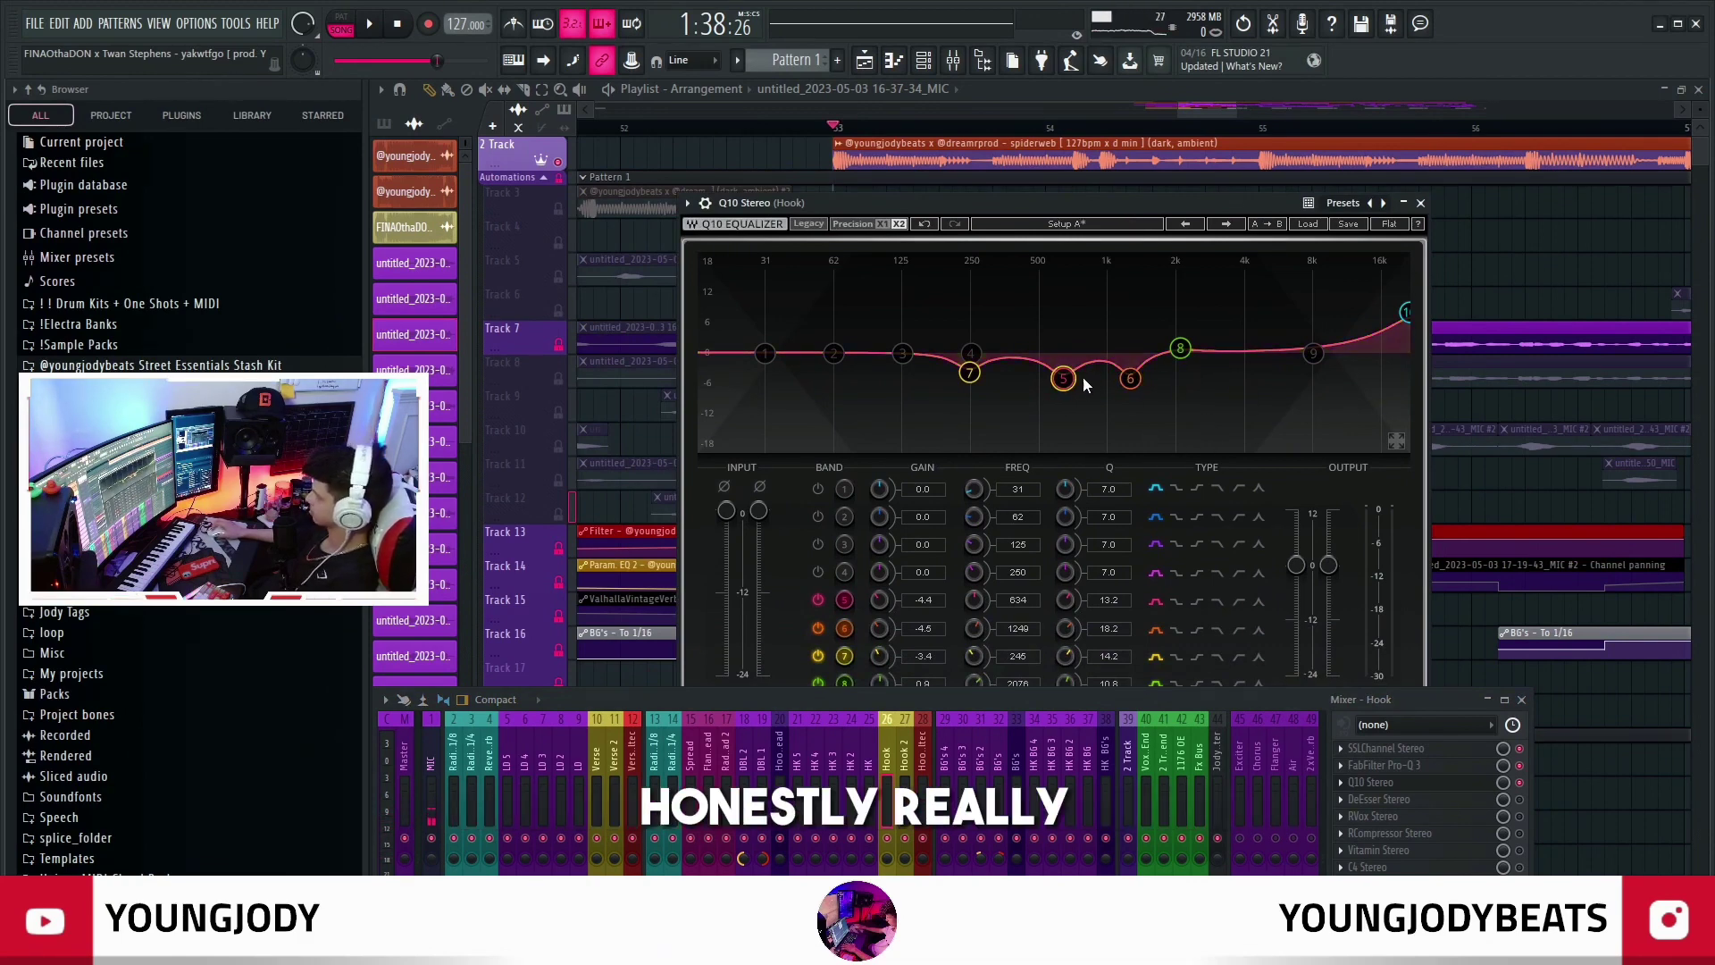
click(1063, 378)
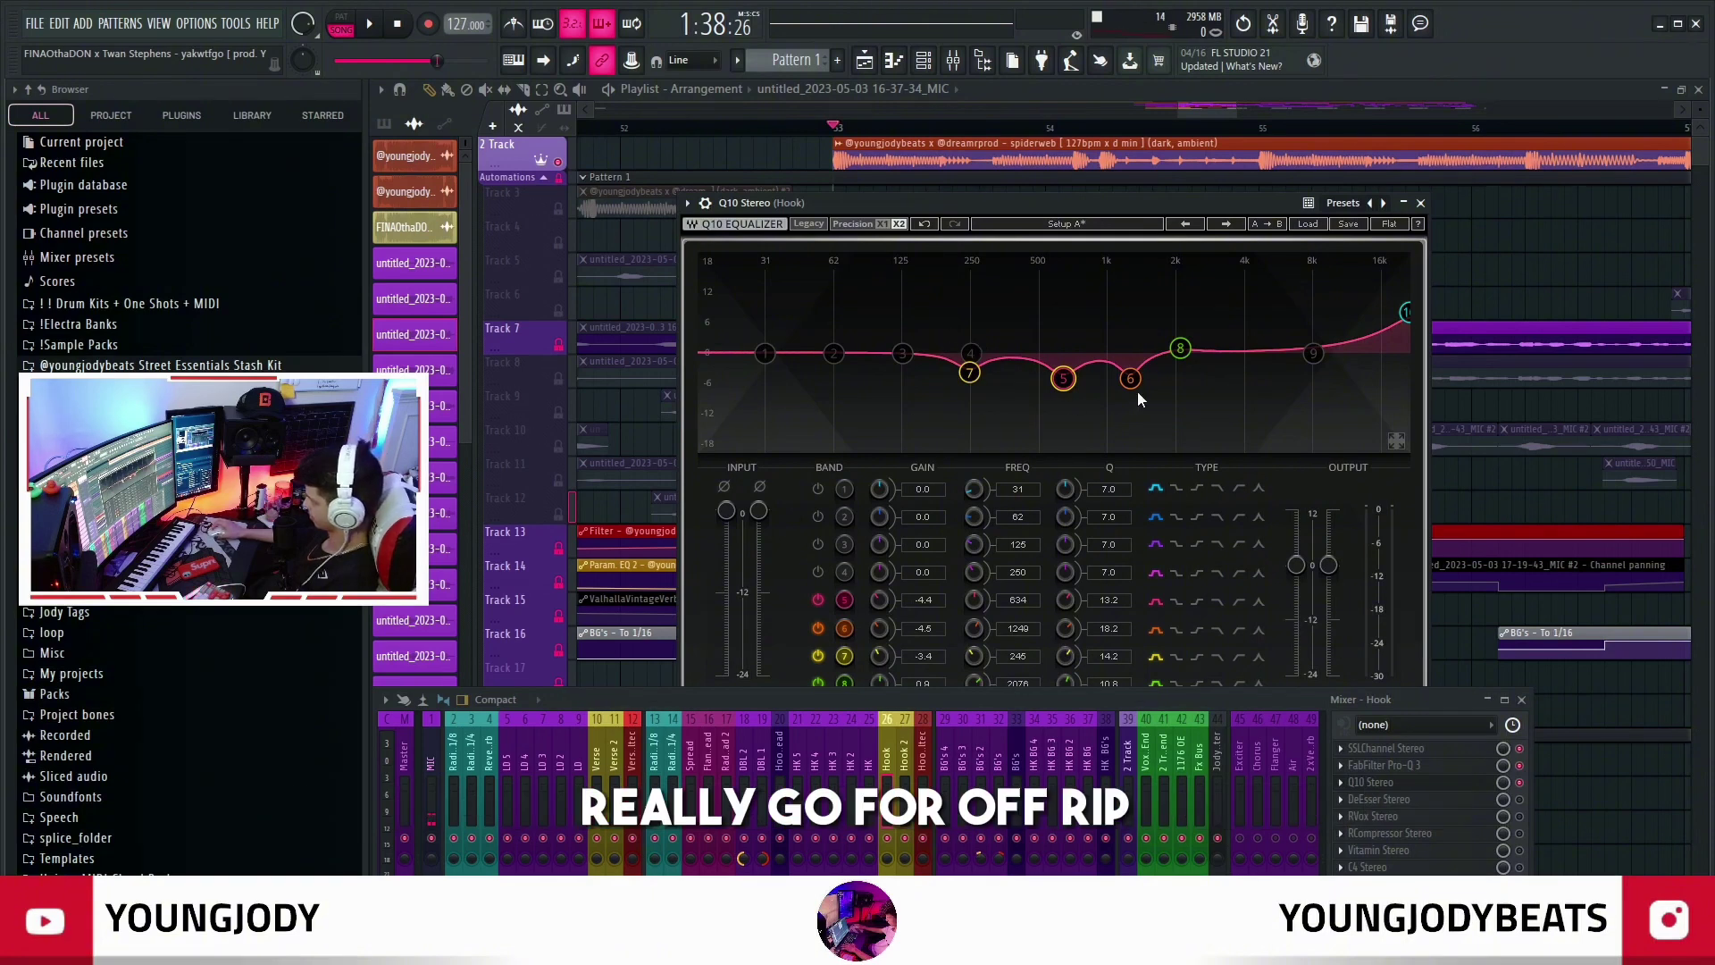
key(space)
mouse_move(1131, 379)
mouse_down()
mouse_move(1130, 282)
mouse_move(1130, 382)
mouse_up()
key(space)
Open the Hook track's FabFilter Pro-Q 3 and watch its spectrum while the vocal plays
click(1421, 766)
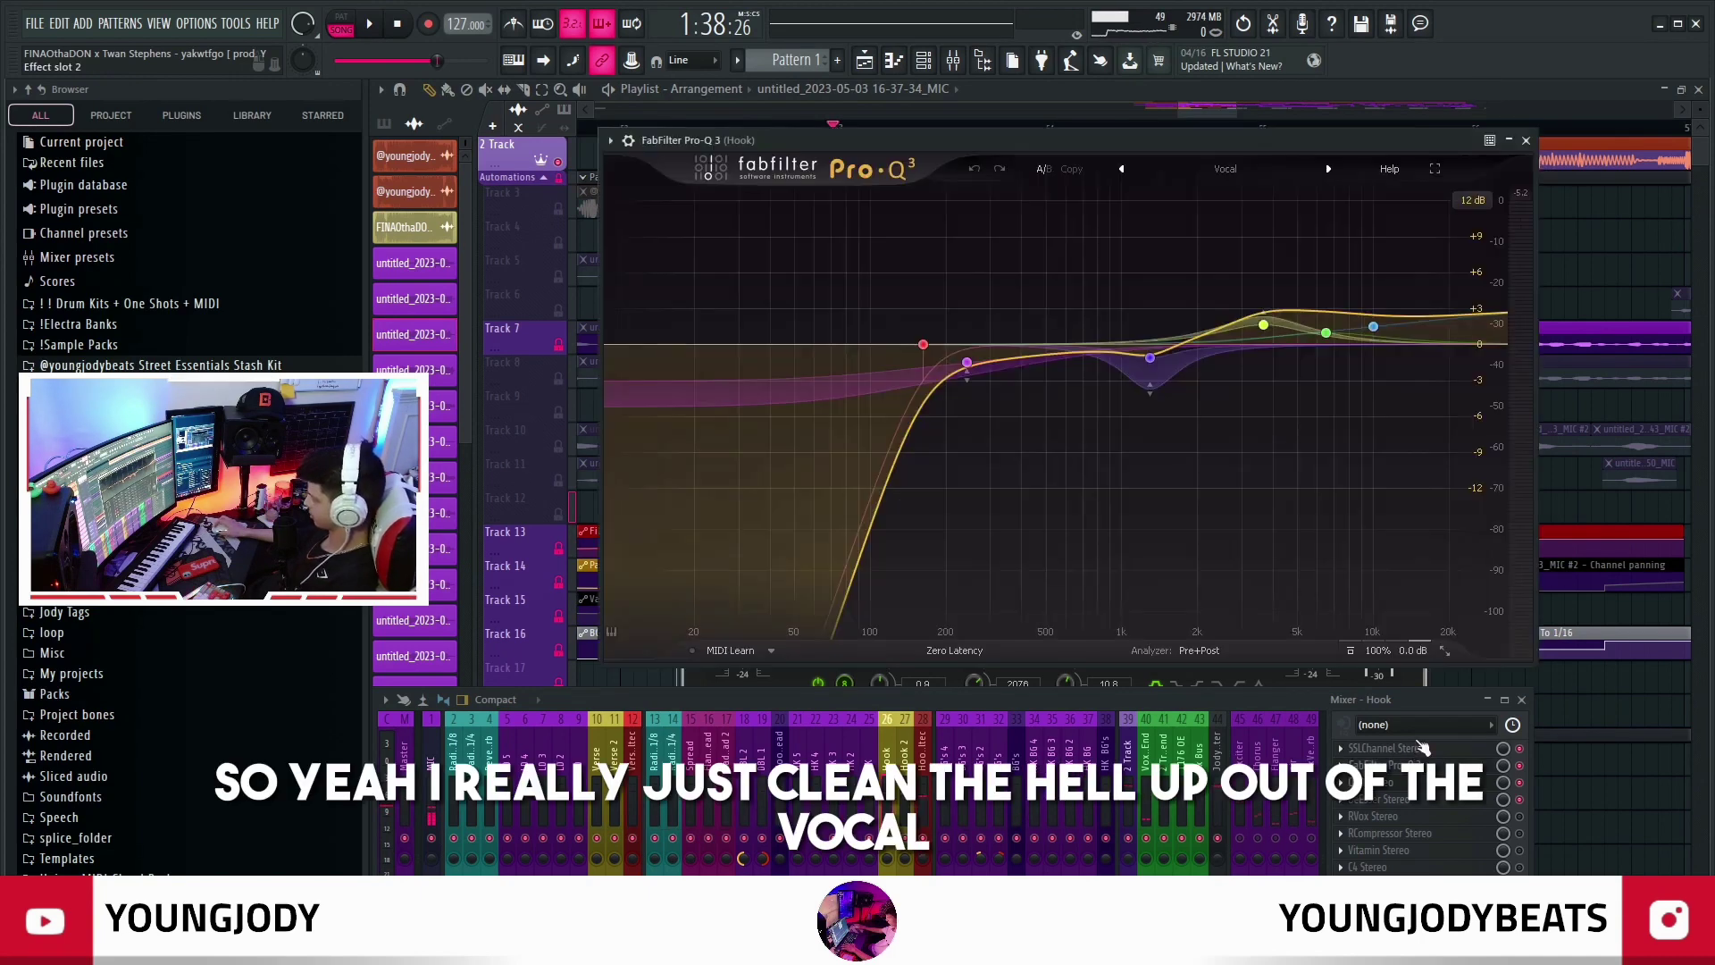
click(1422, 747)
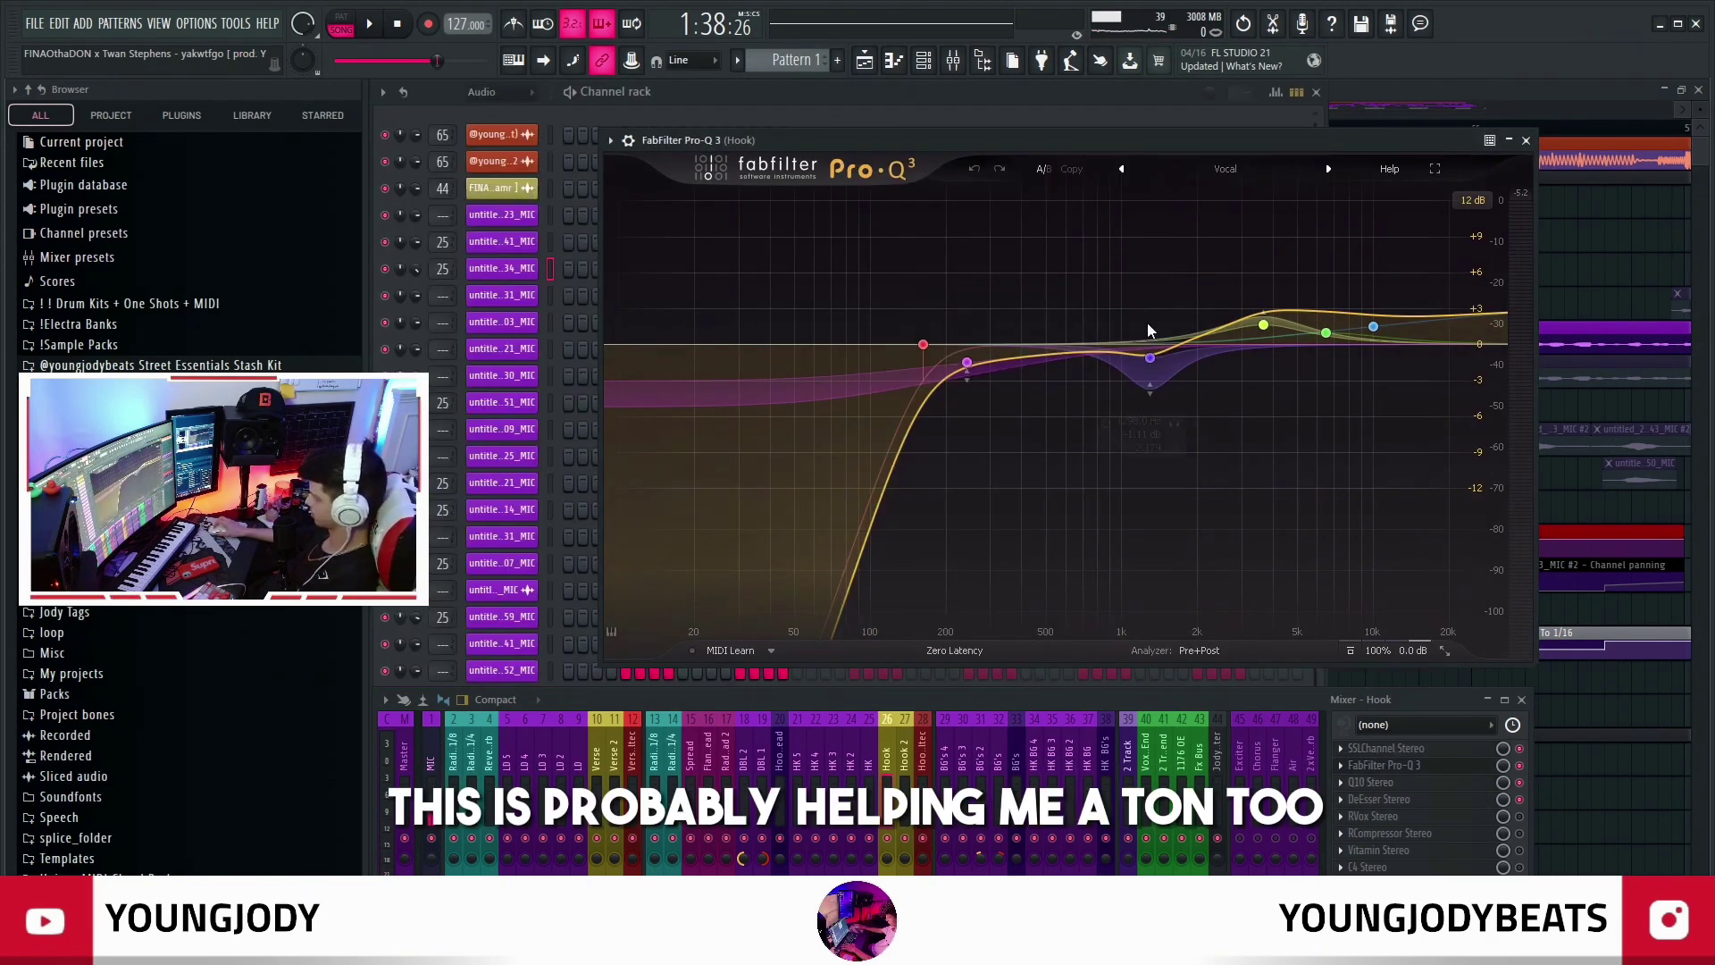
key(space)
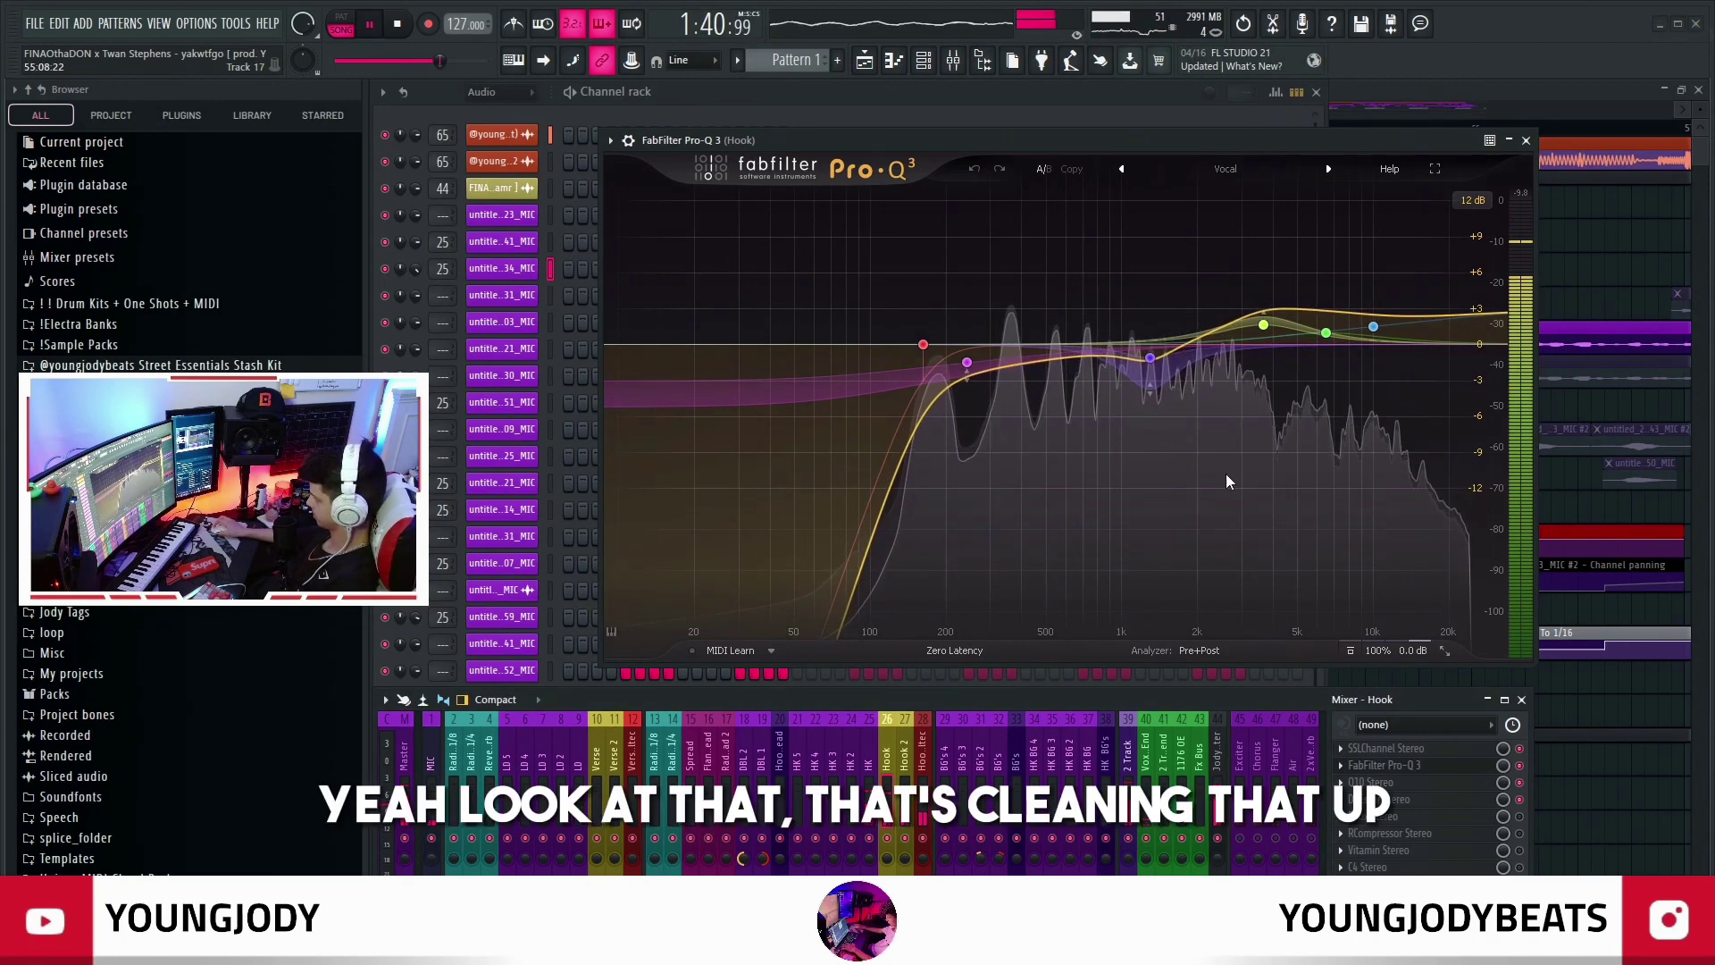
key(space)
click(1462, 753)
click(1443, 752)
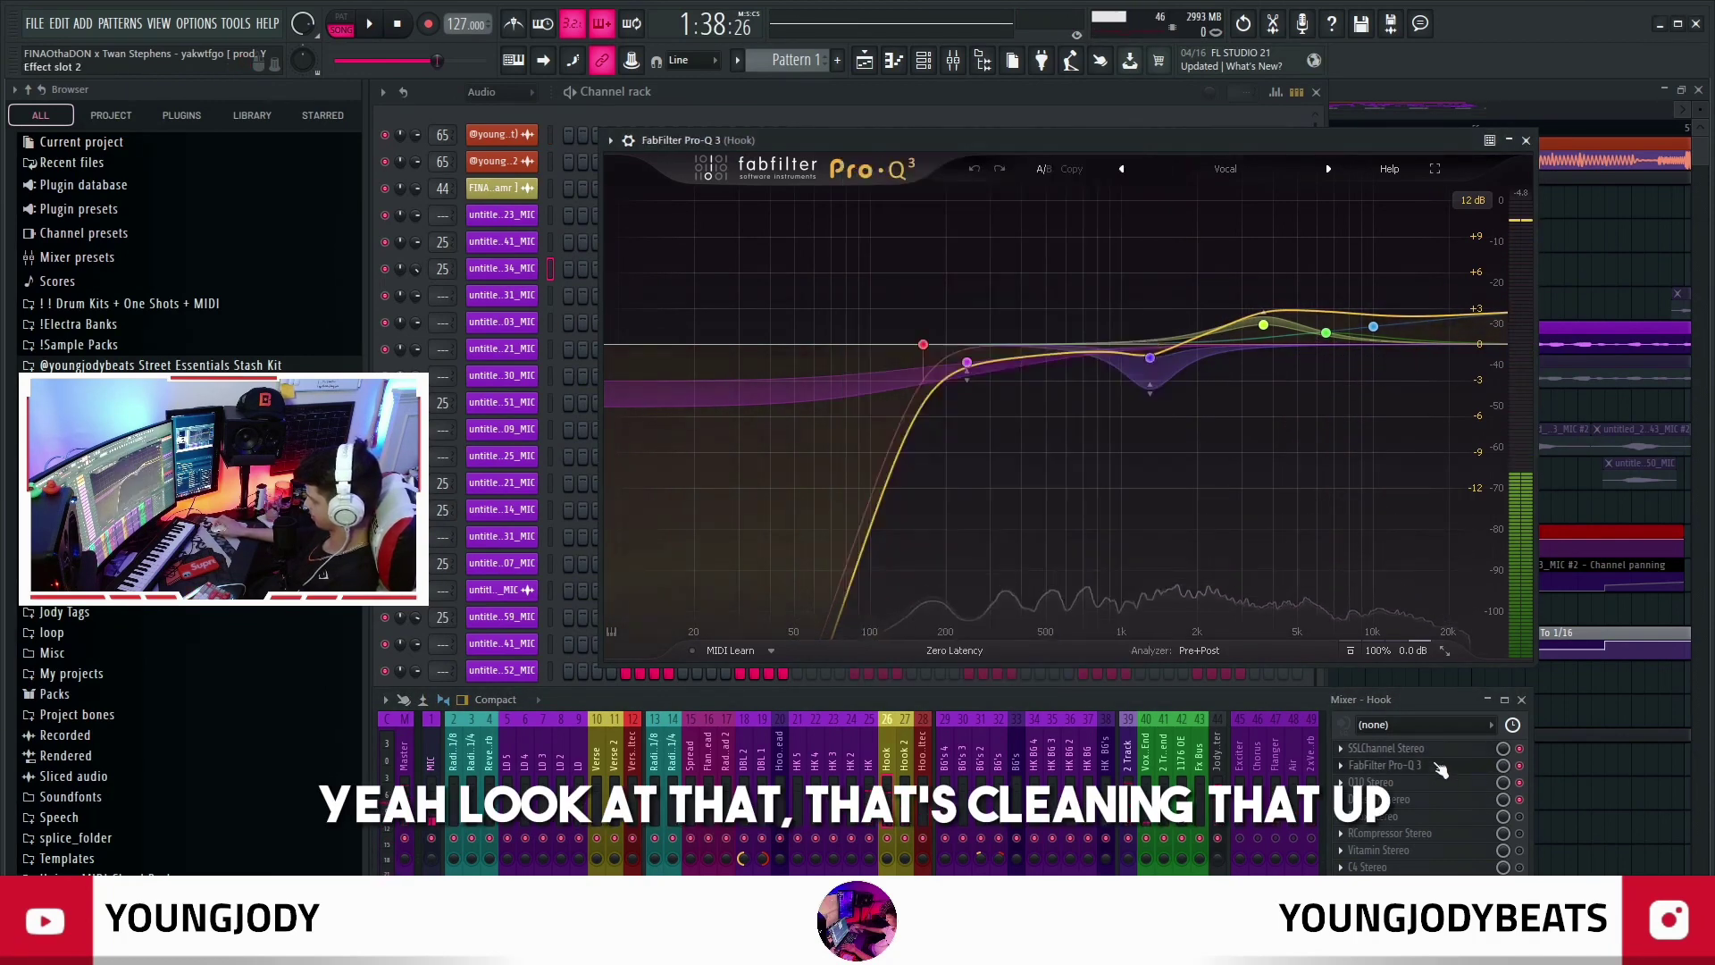
Check the Vocal preset loaded in the Hook track's Pro-Q 3, without changing it, and close the plugin window
click(1420, 765)
click(1417, 767)
drag(983, 140, 942, 148)
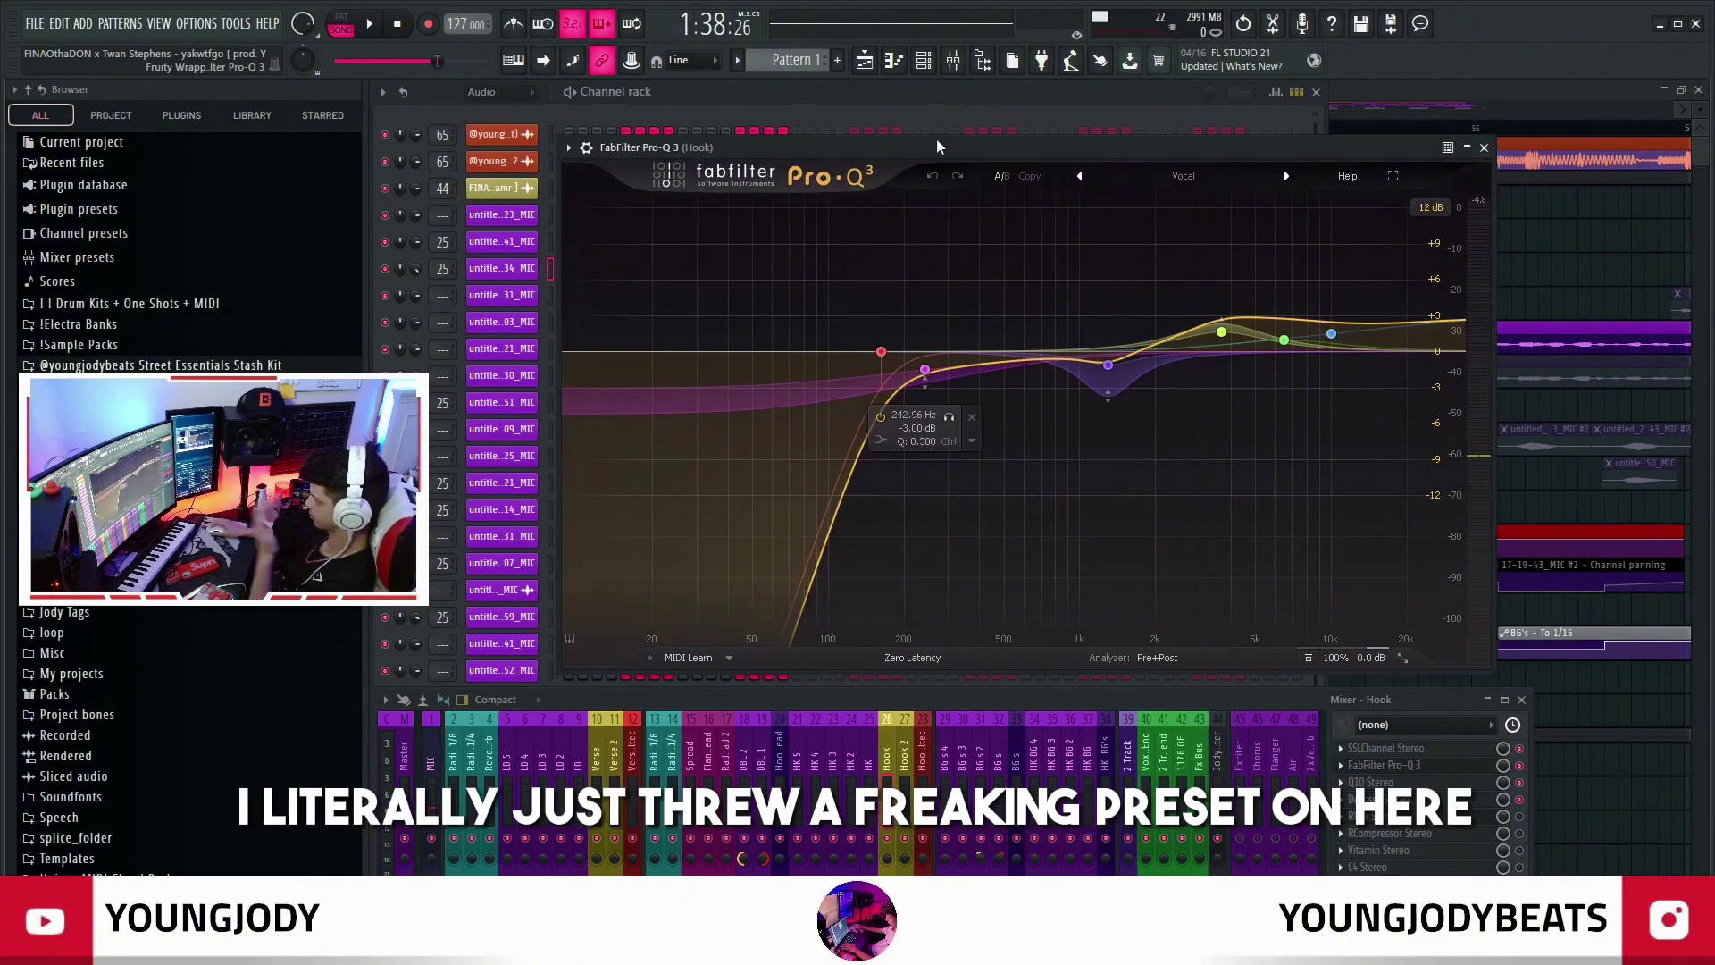
click(1184, 176)
click(1122, 147)
click(1484, 146)
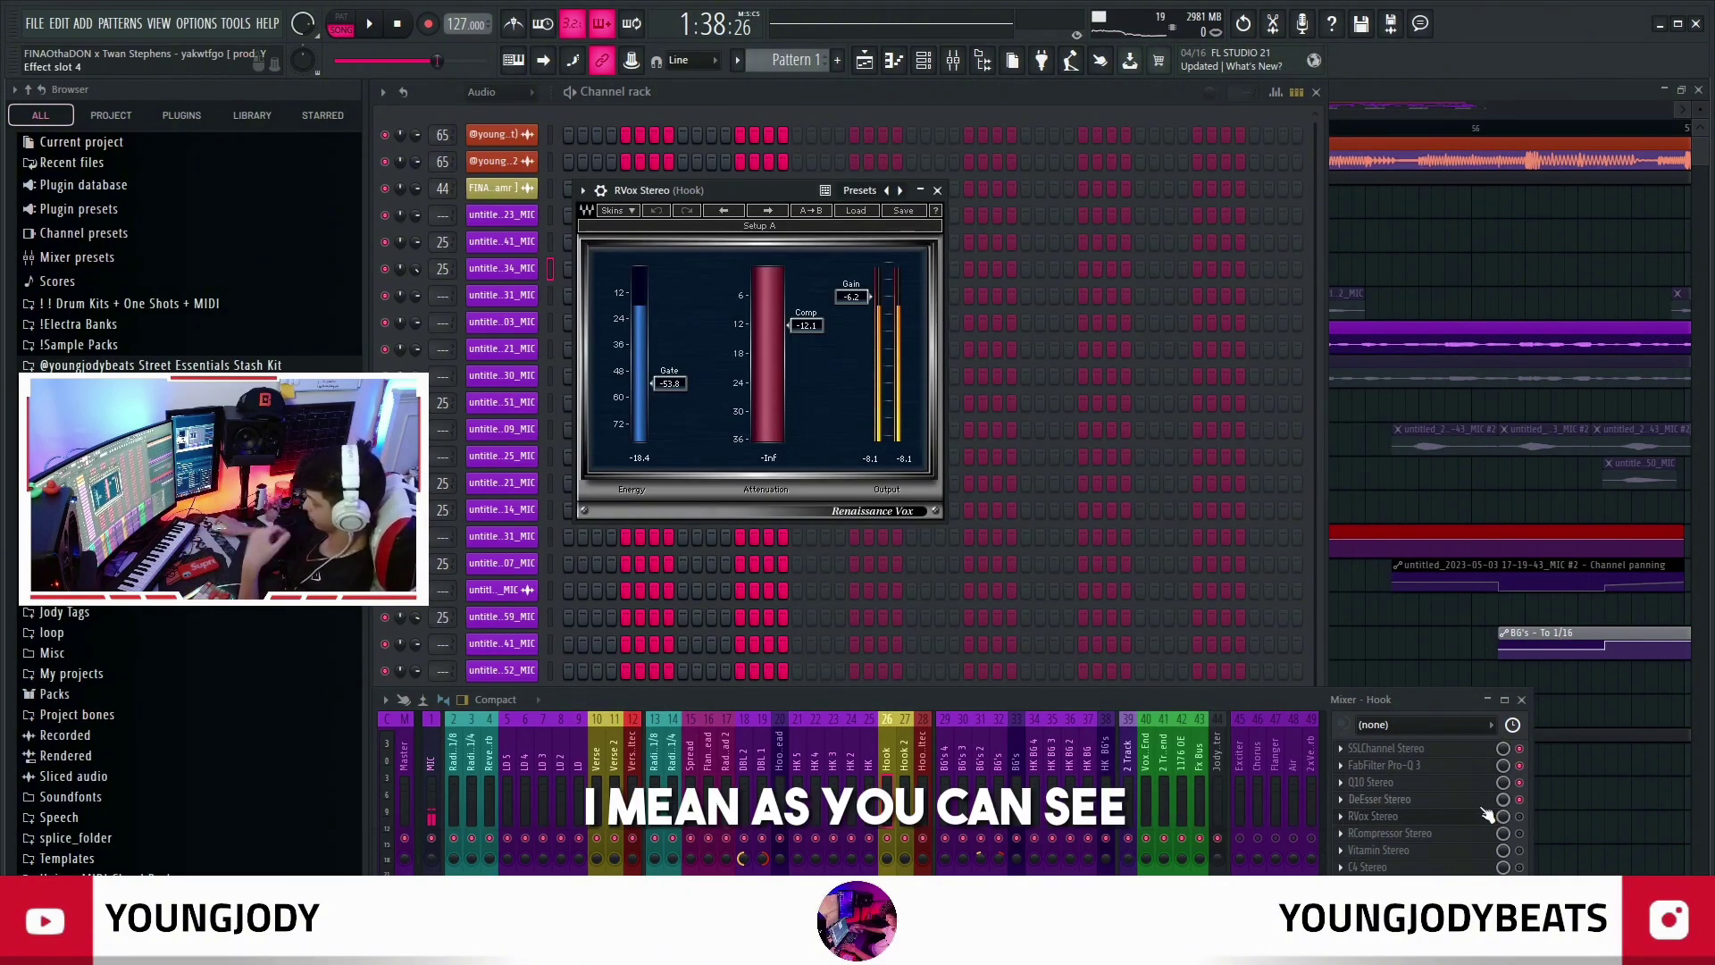
Place RVox Stereo and RCompressor Stereo side by side and audition the Hook vocal while switching the two compressors on and off
click(1411, 833)
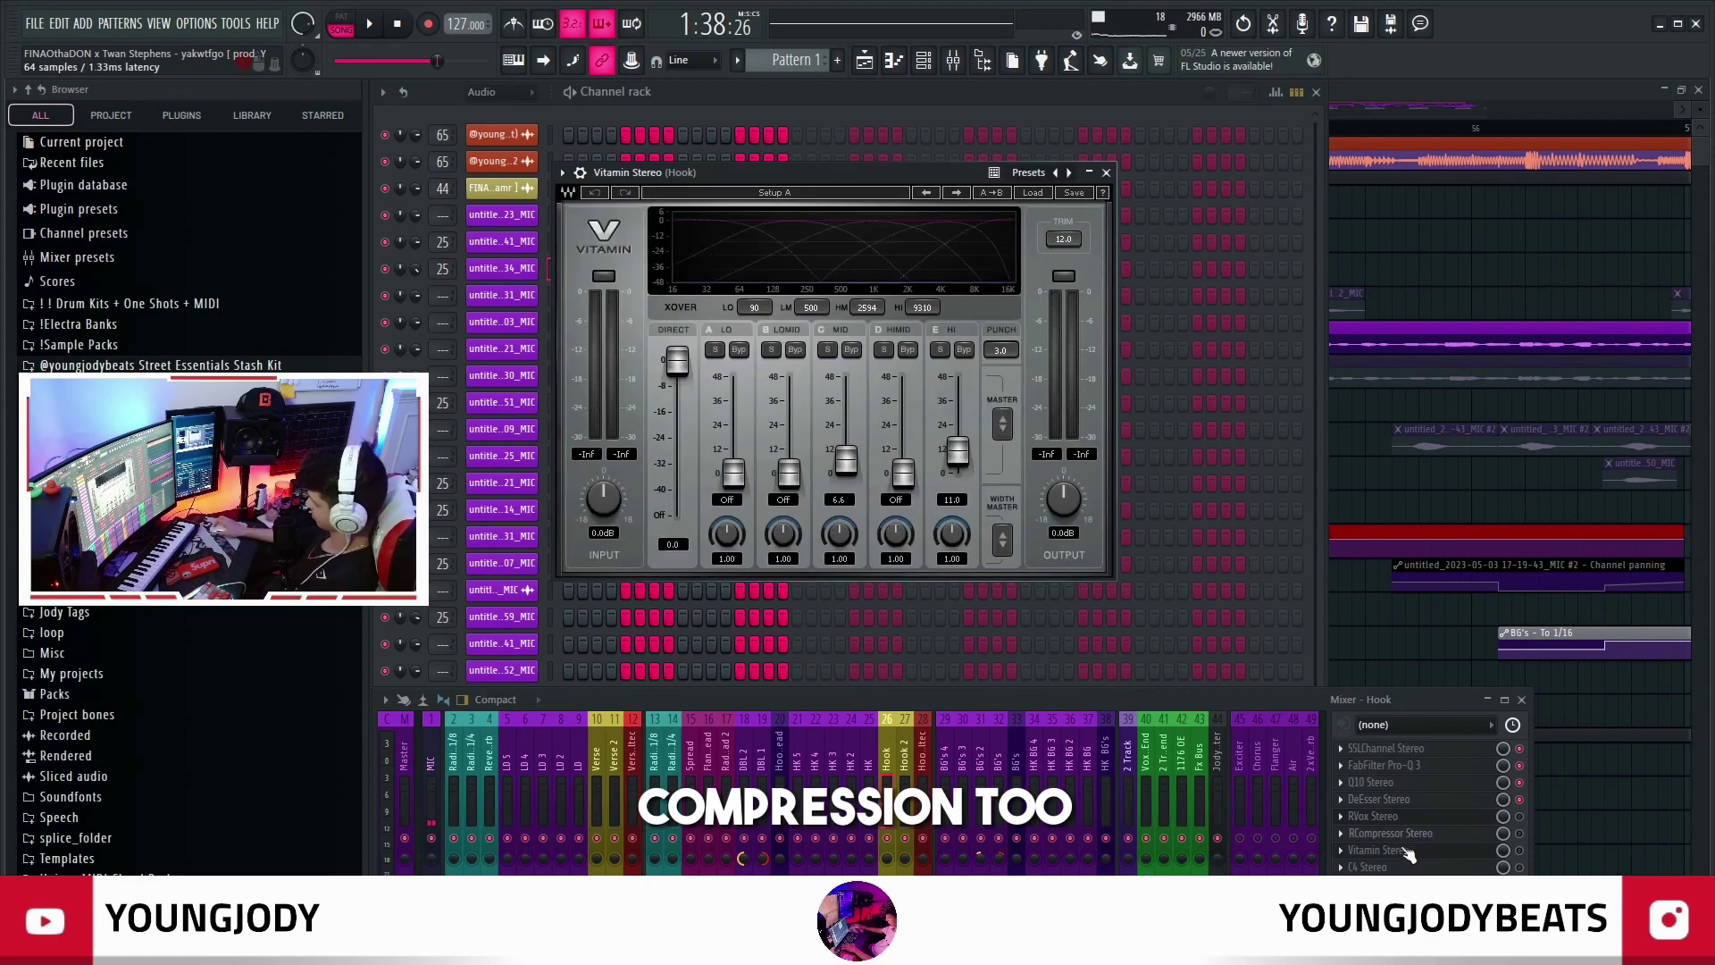
drag(625, 233, 1382, 222)
key(space)
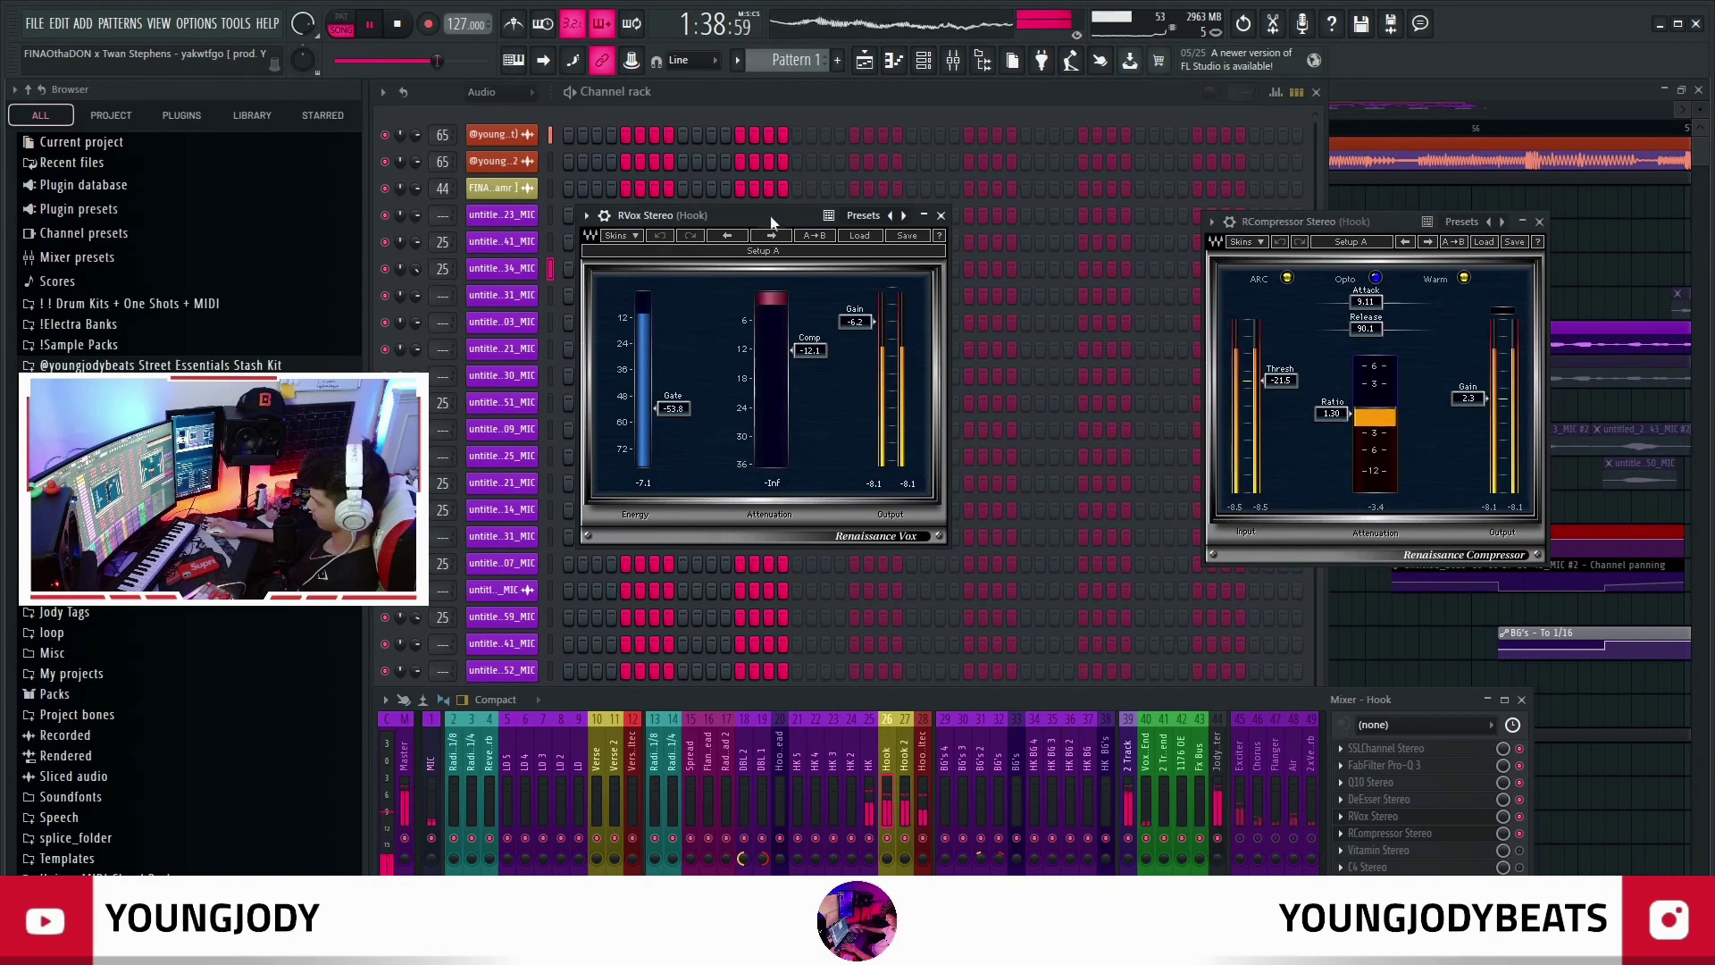
click(1519, 832)
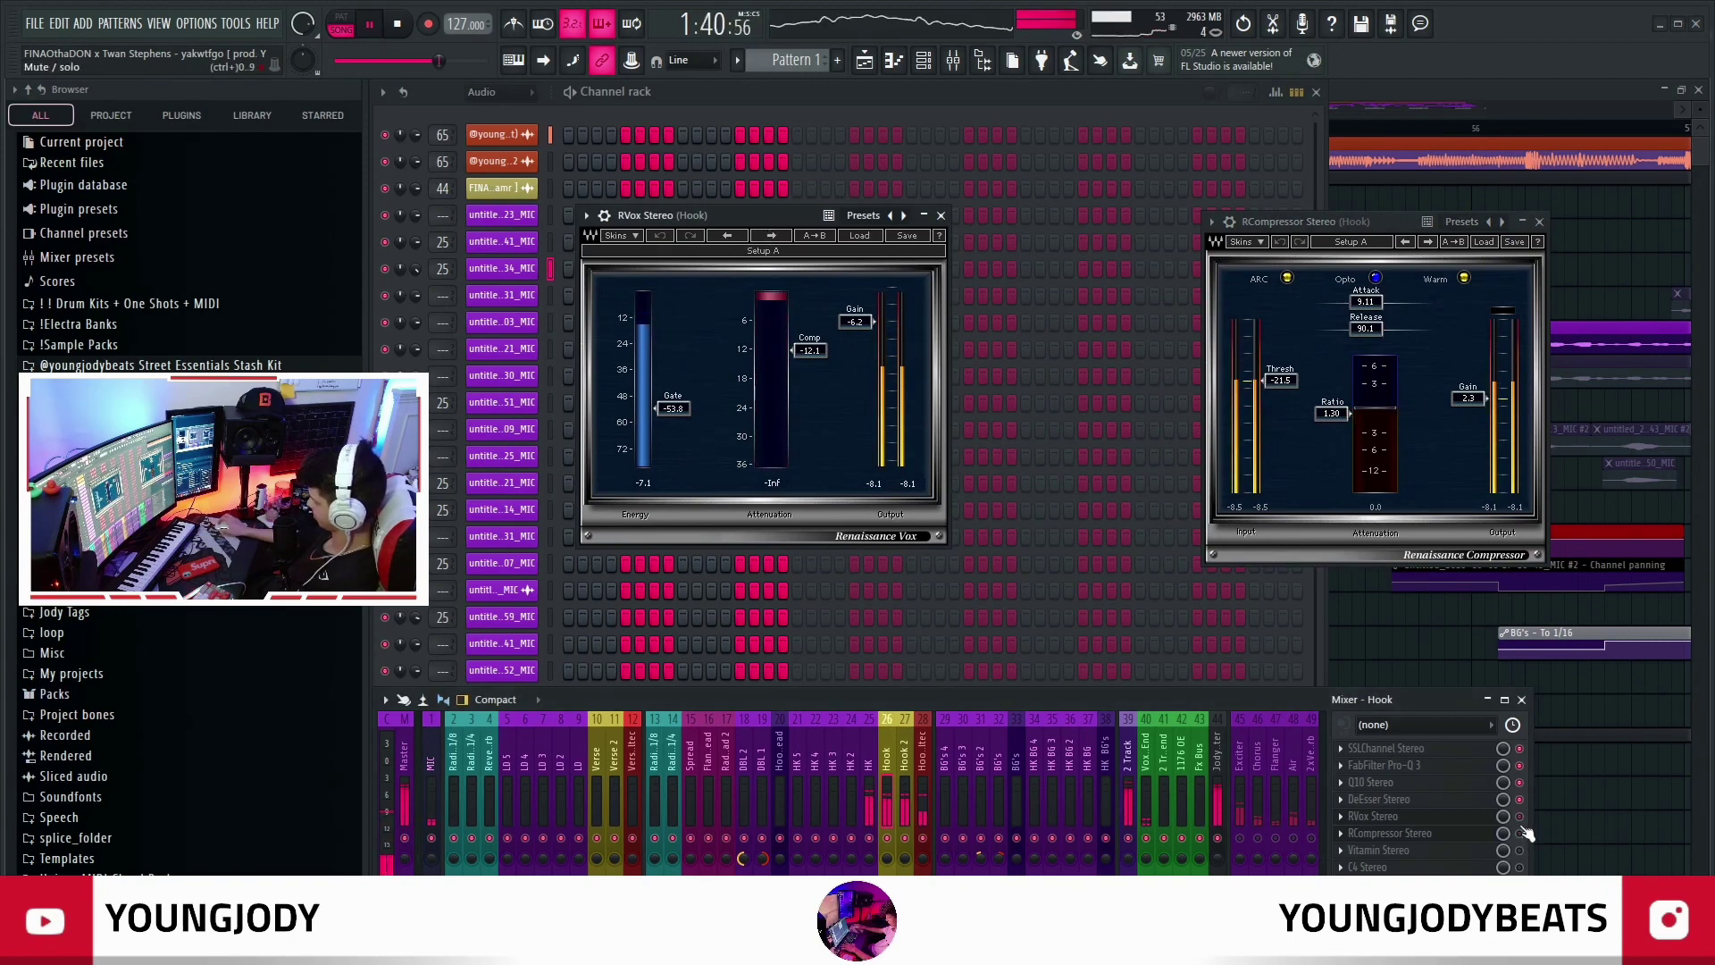
click(1520, 815)
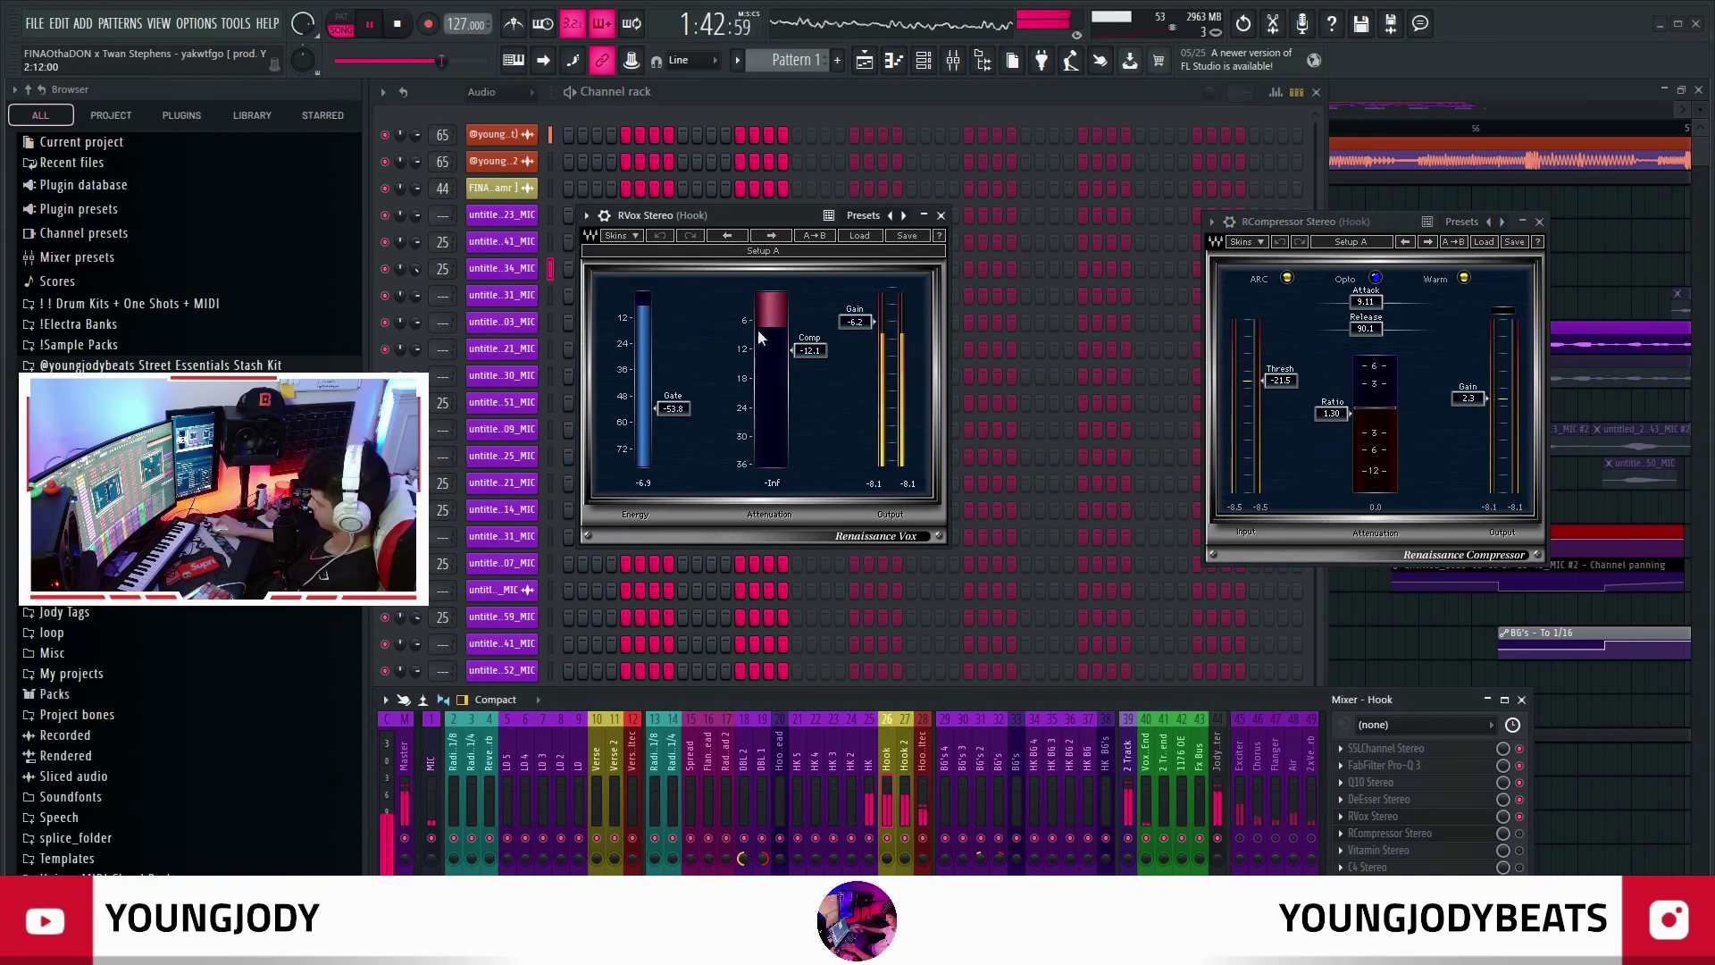
drag(760, 222, 905, 197)
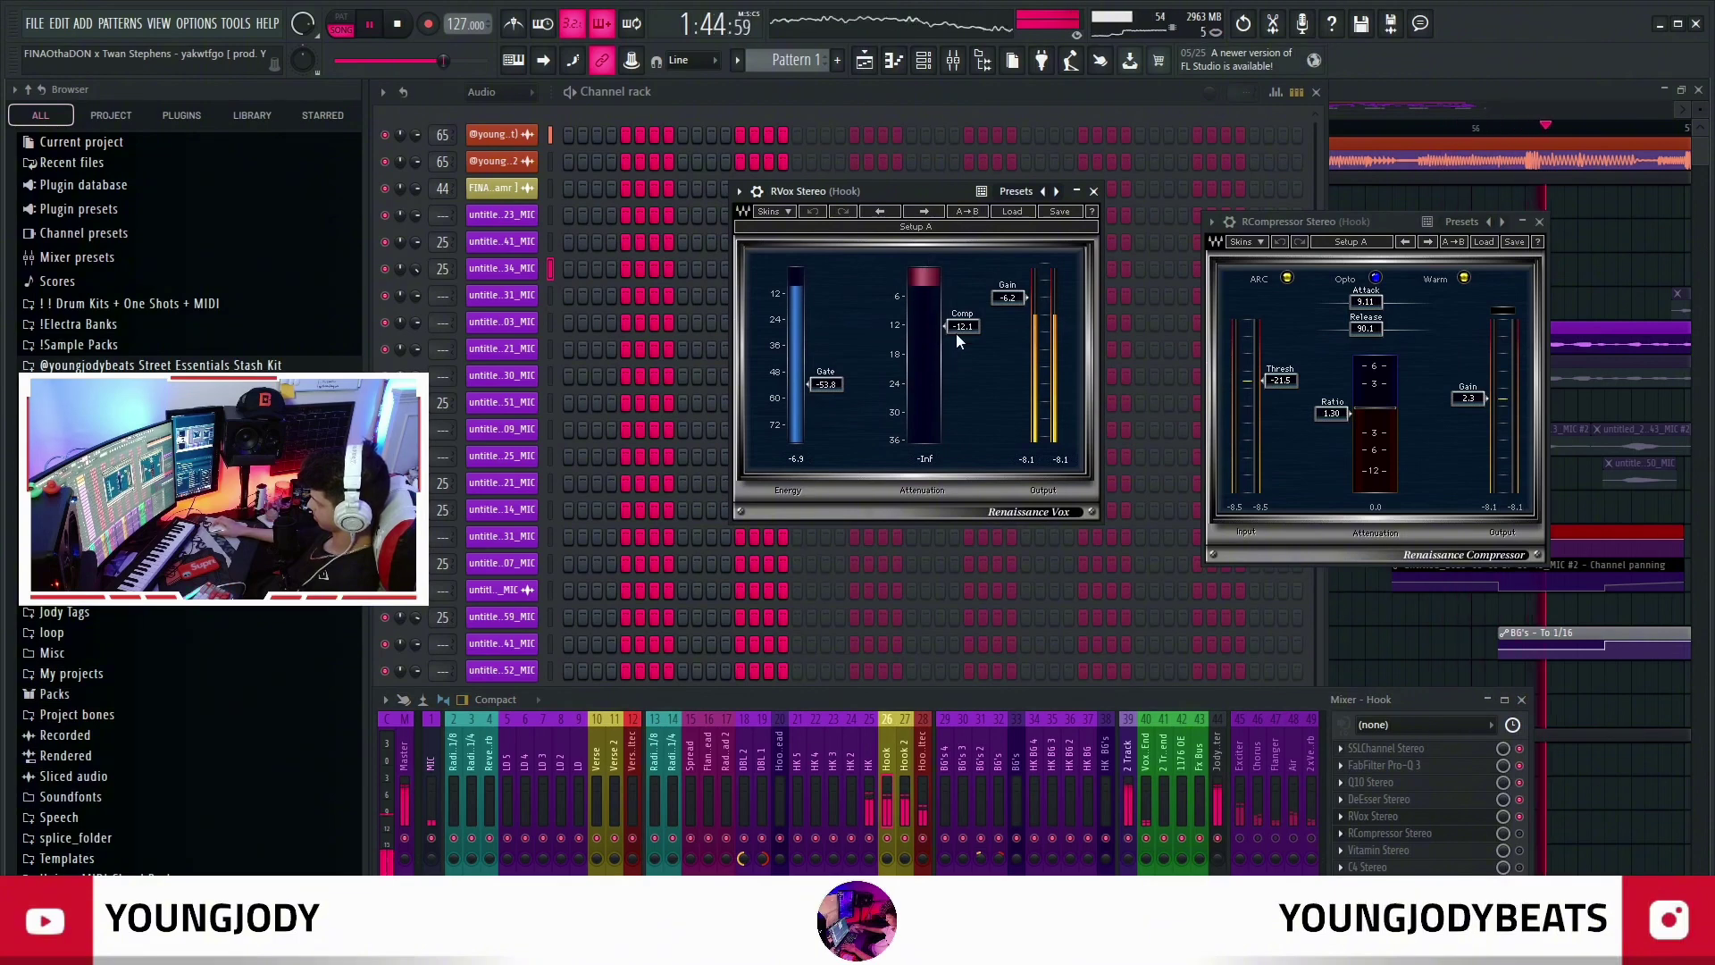
key(space)
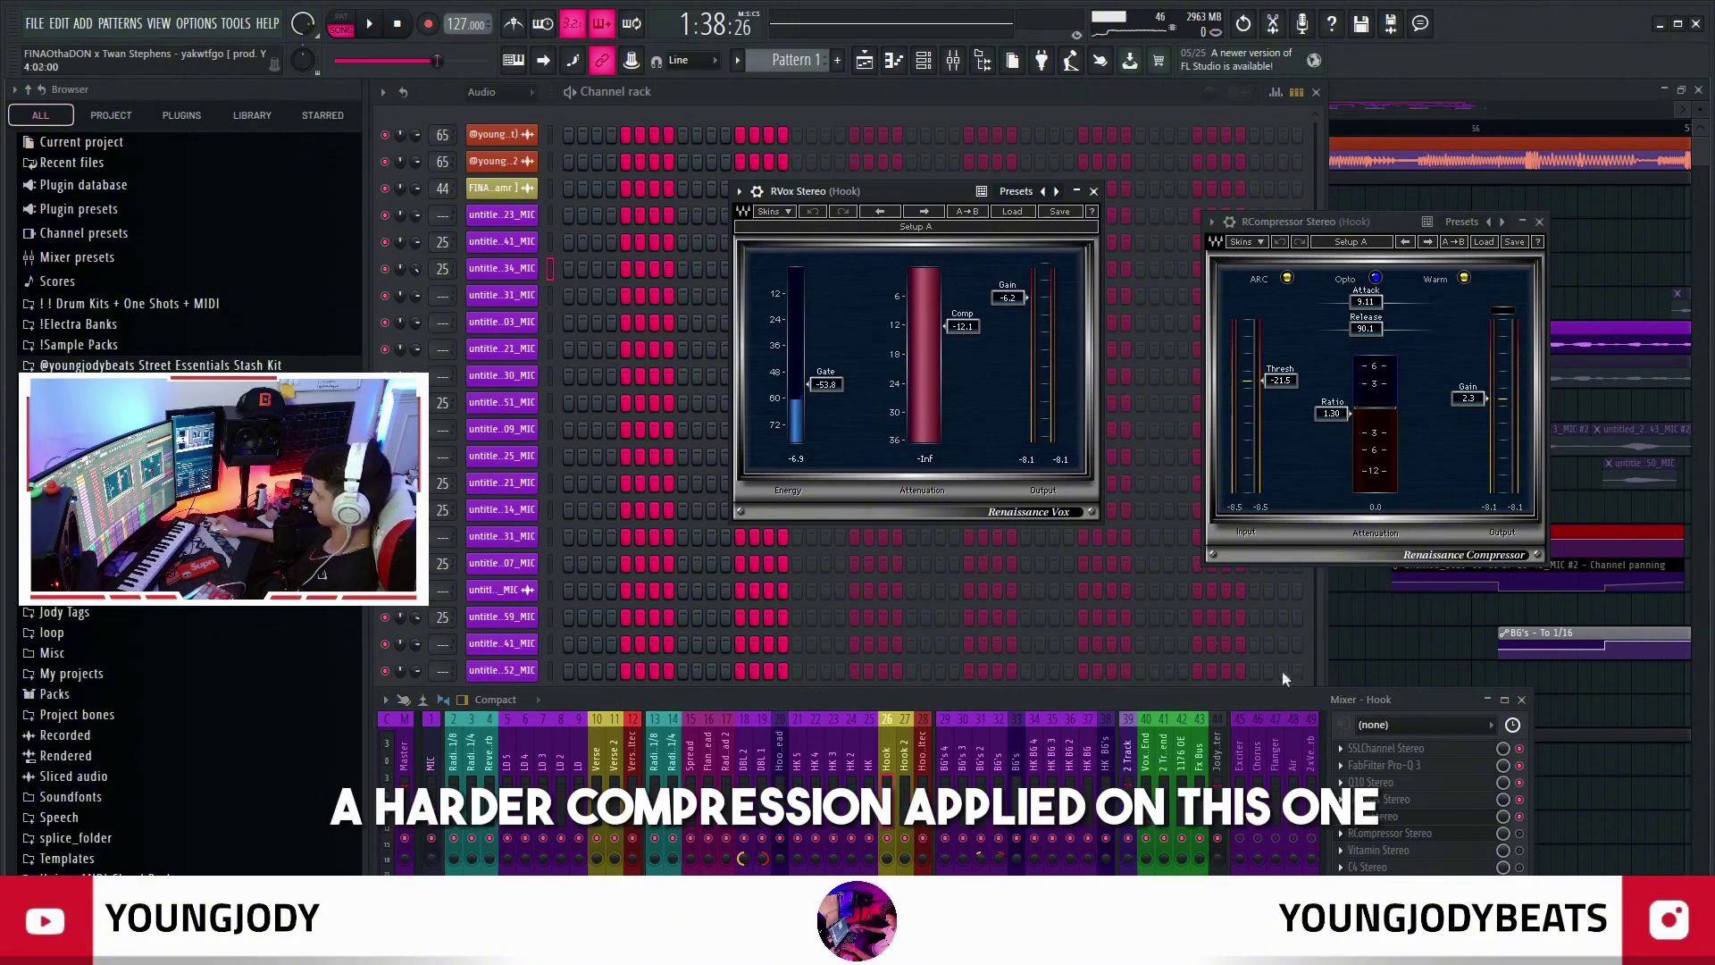
click(1427, 819)
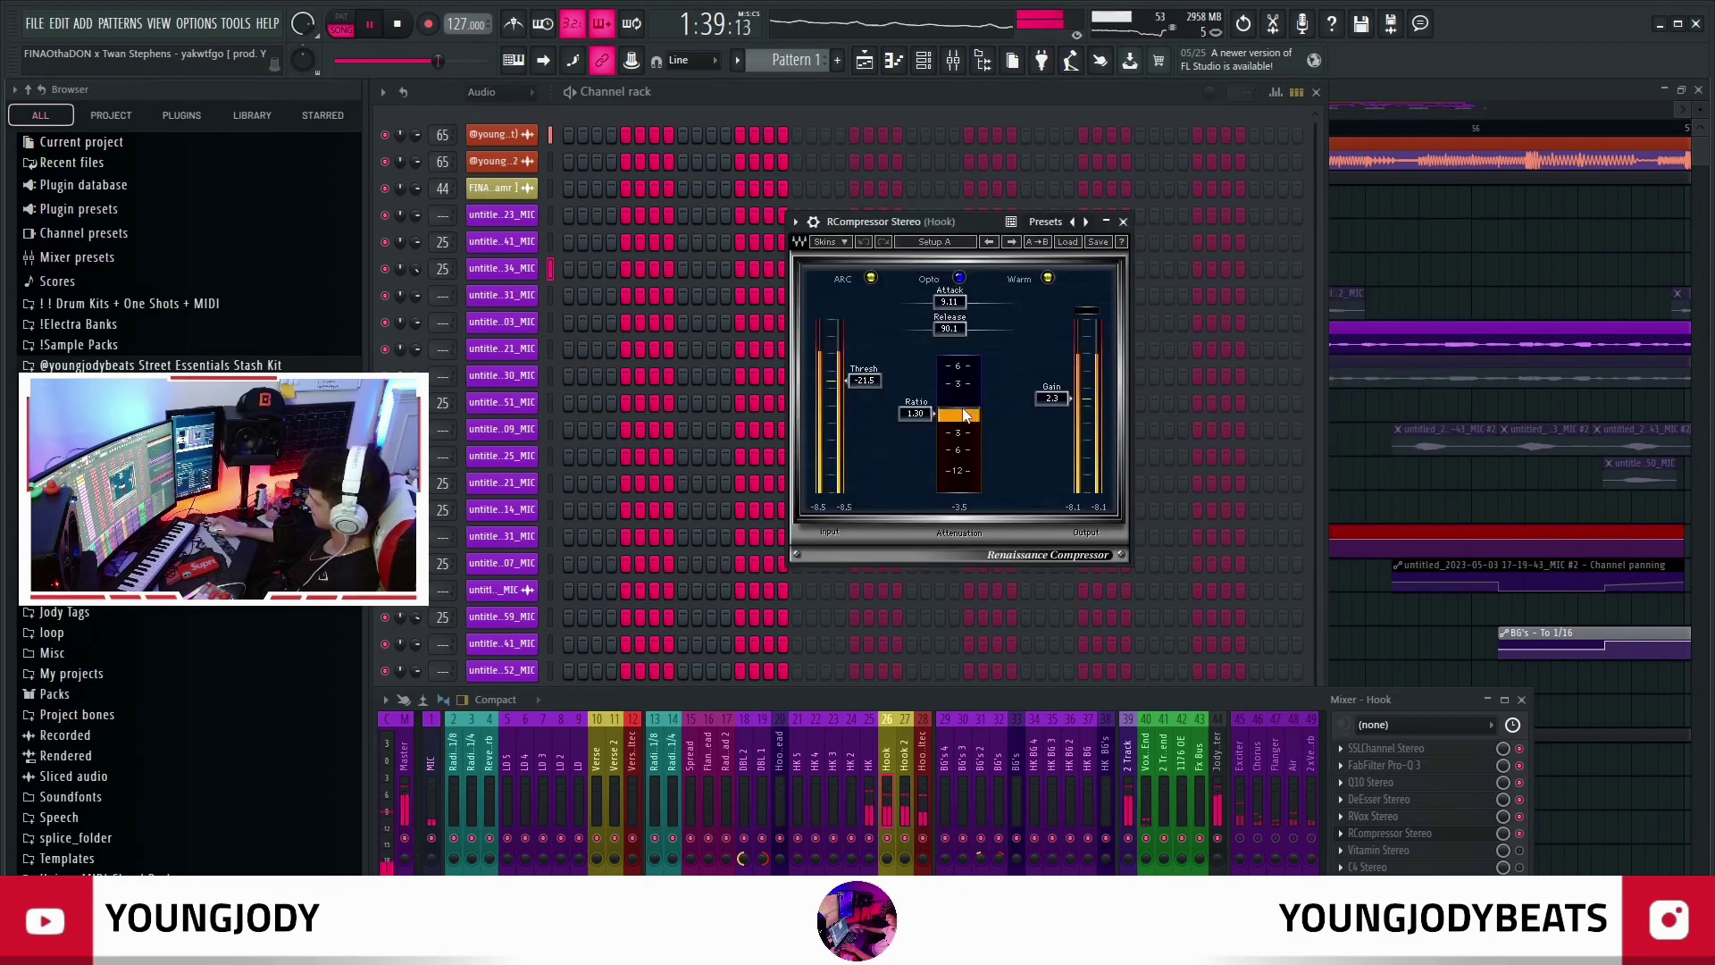
key(space)
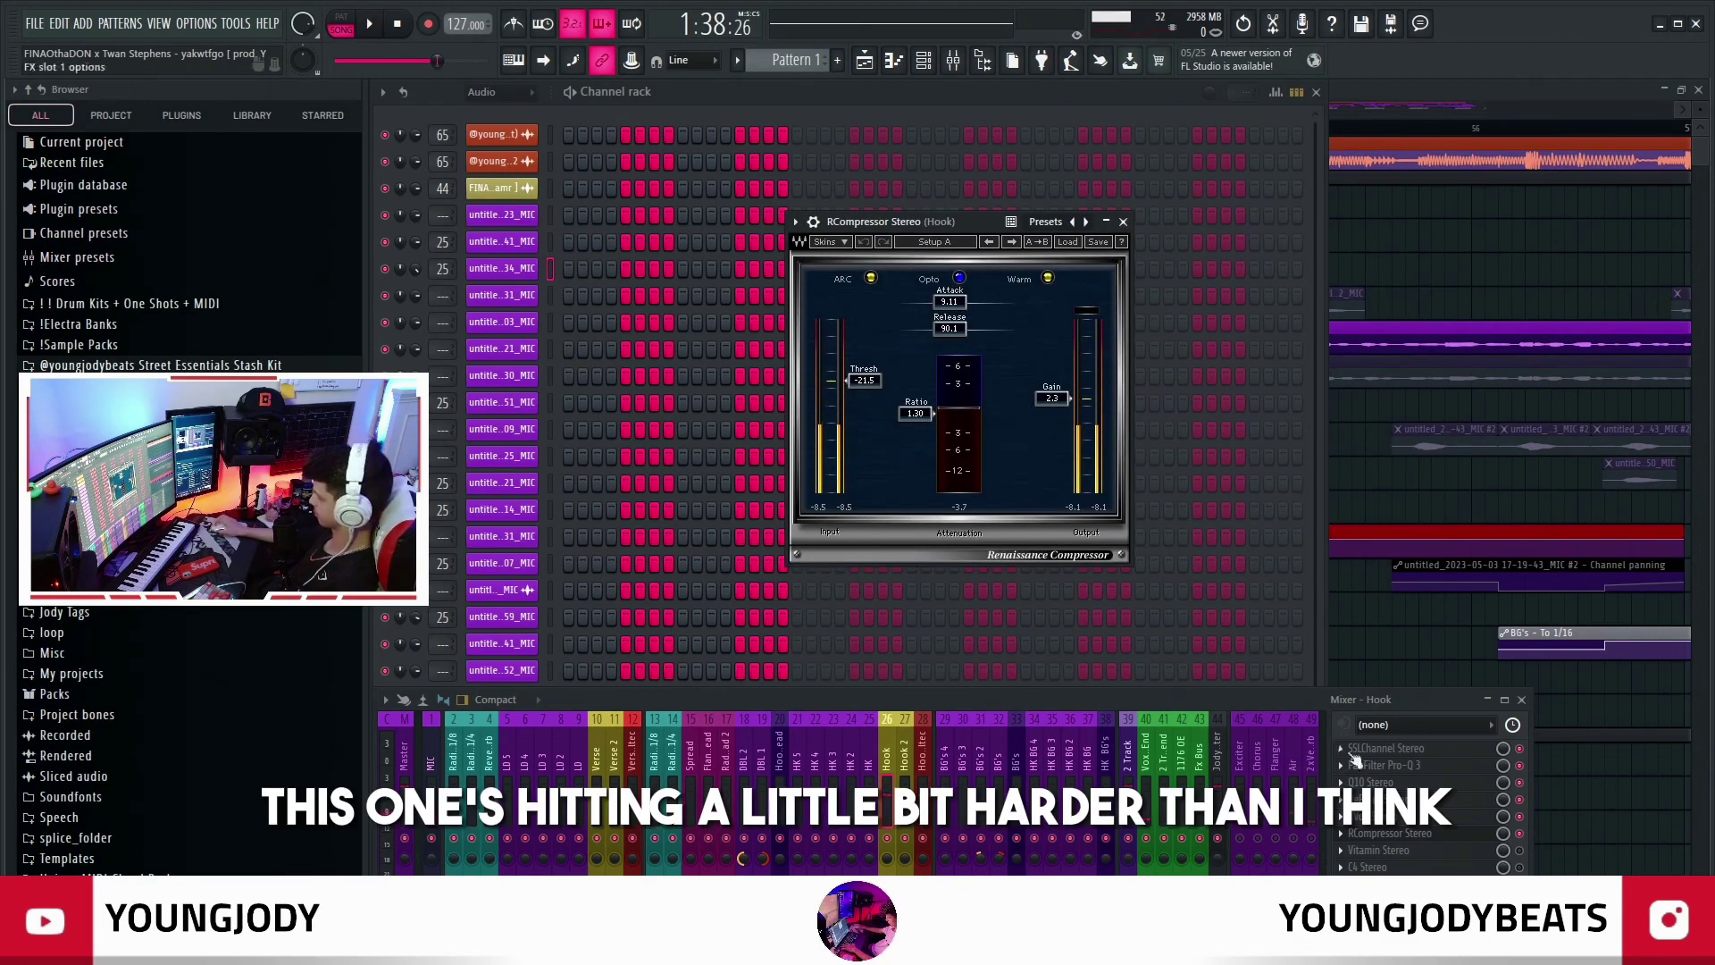
Enable Vitamin Stereo on the Hook track and raise its HI band to 11.6 while auditioning the vocal
click(1518, 850)
click(1452, 835)
click(1448, 850)
key(space)
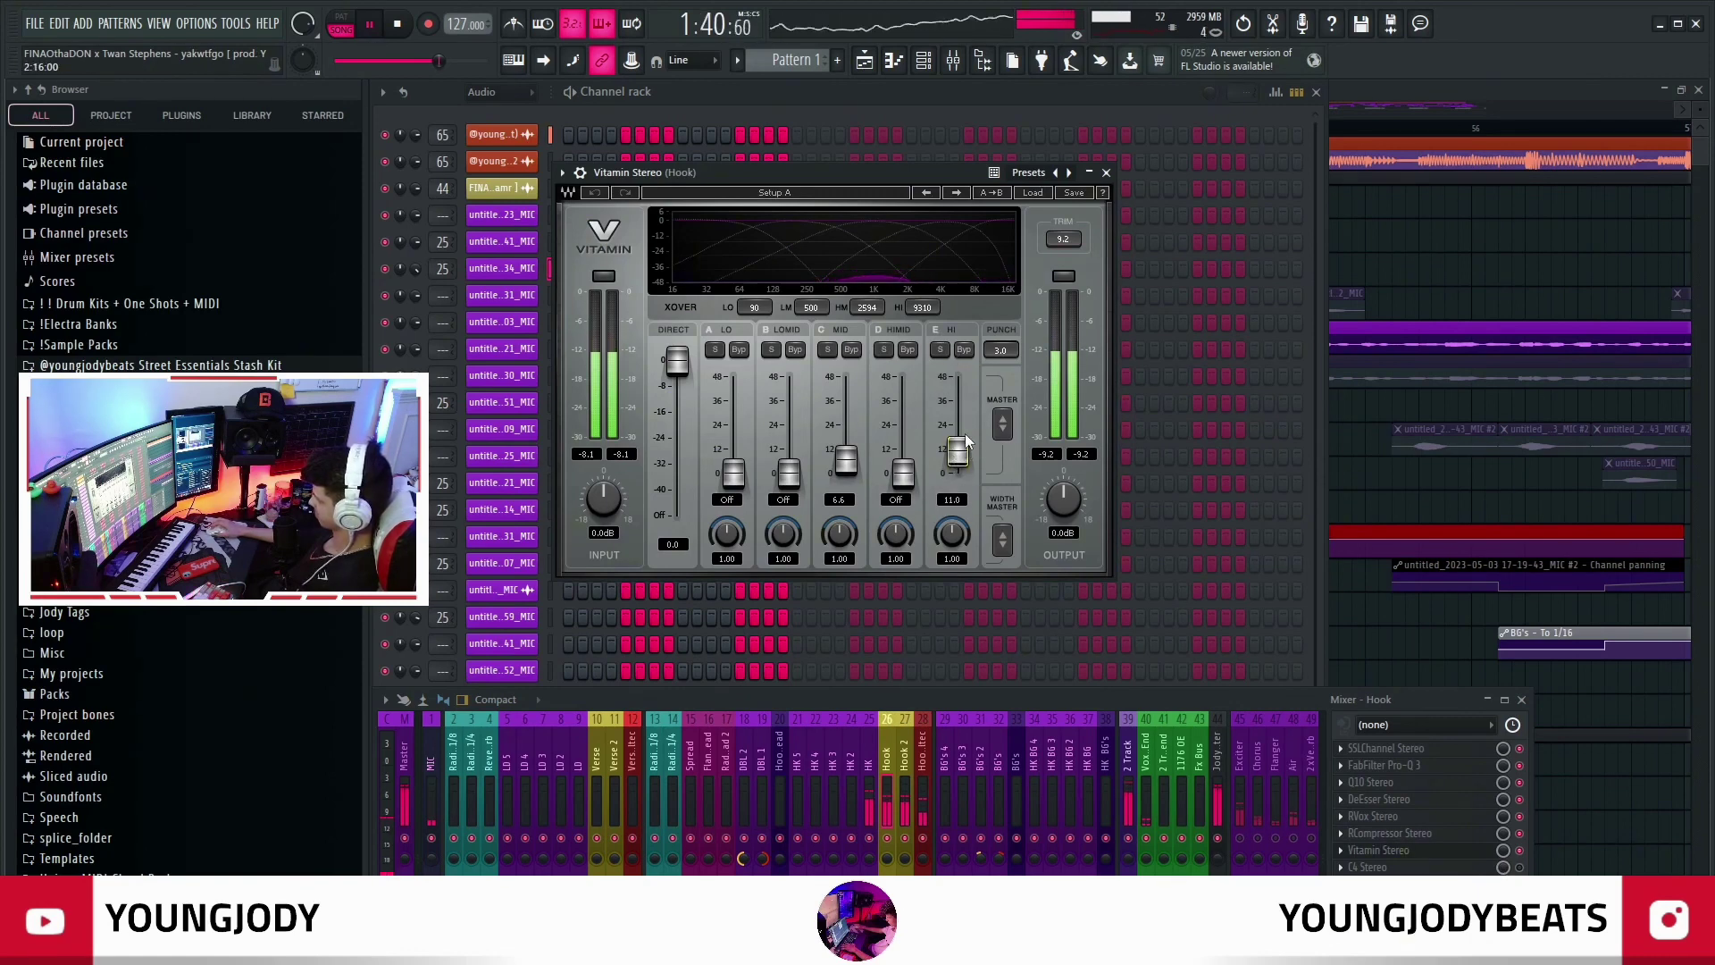
mouse_move(963, 444)
mouse_down()
mouse_move(958, 404)
mouse_move(958, 449)
mouse_up()
key(space)
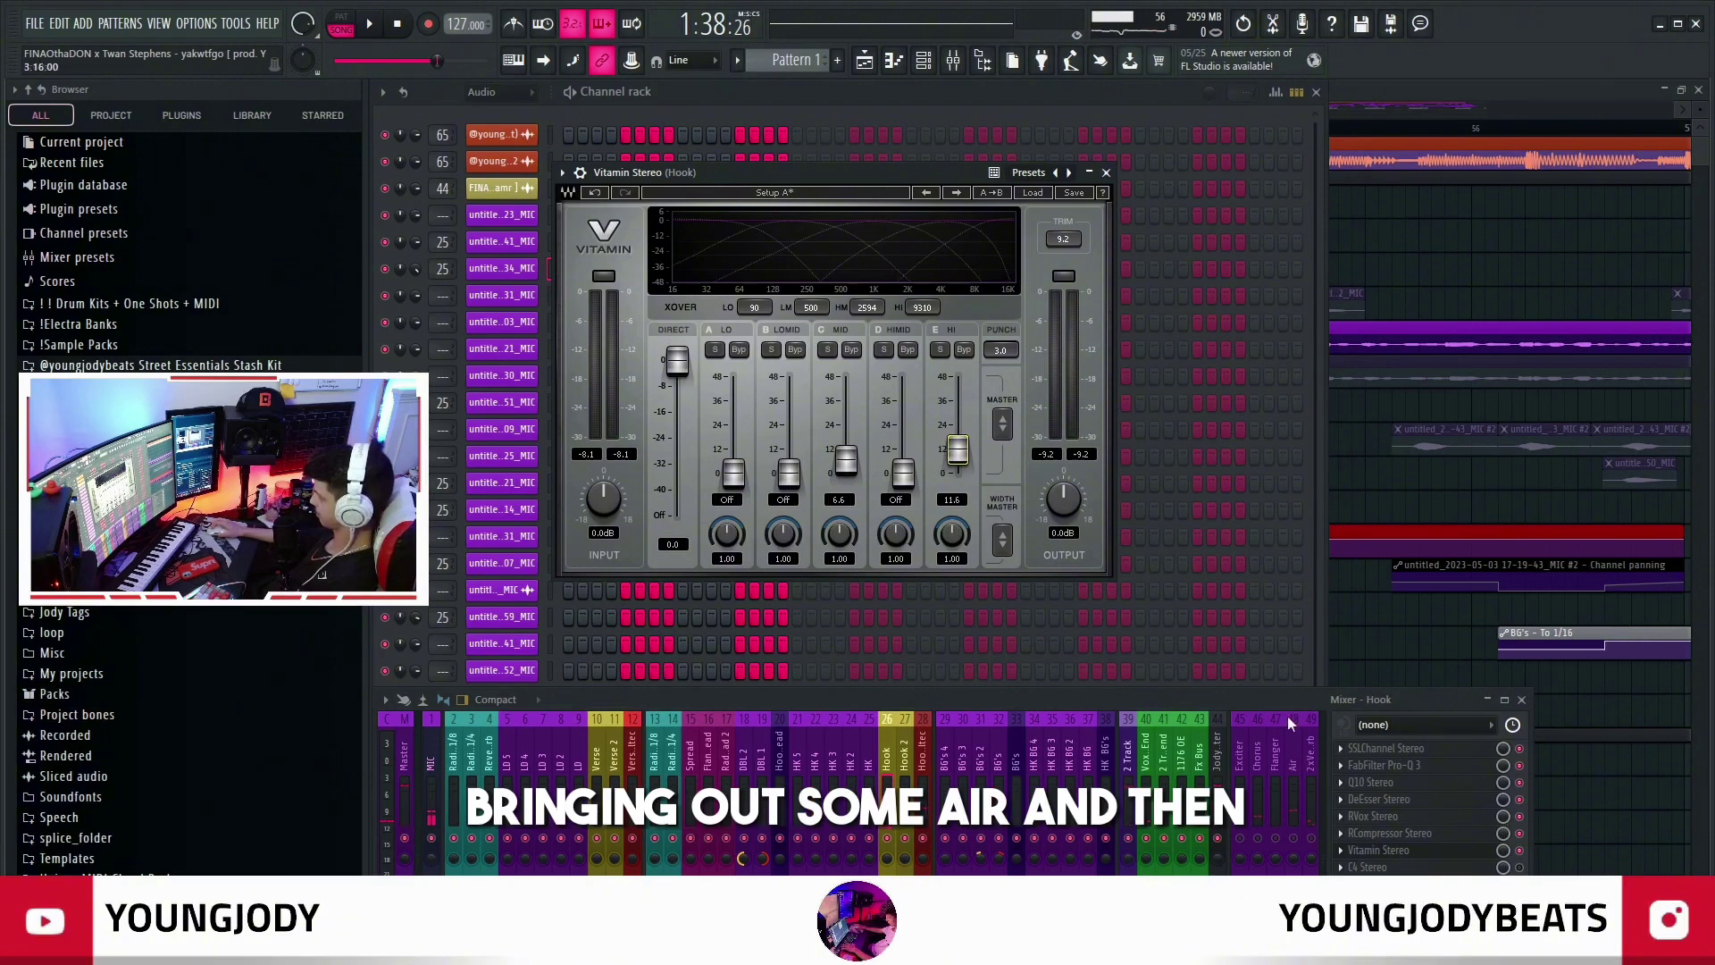
Inspect the Hook track's C4 Stereo settings and audition the vocal through the complete effects chain
click(1371, 866)
key(space)
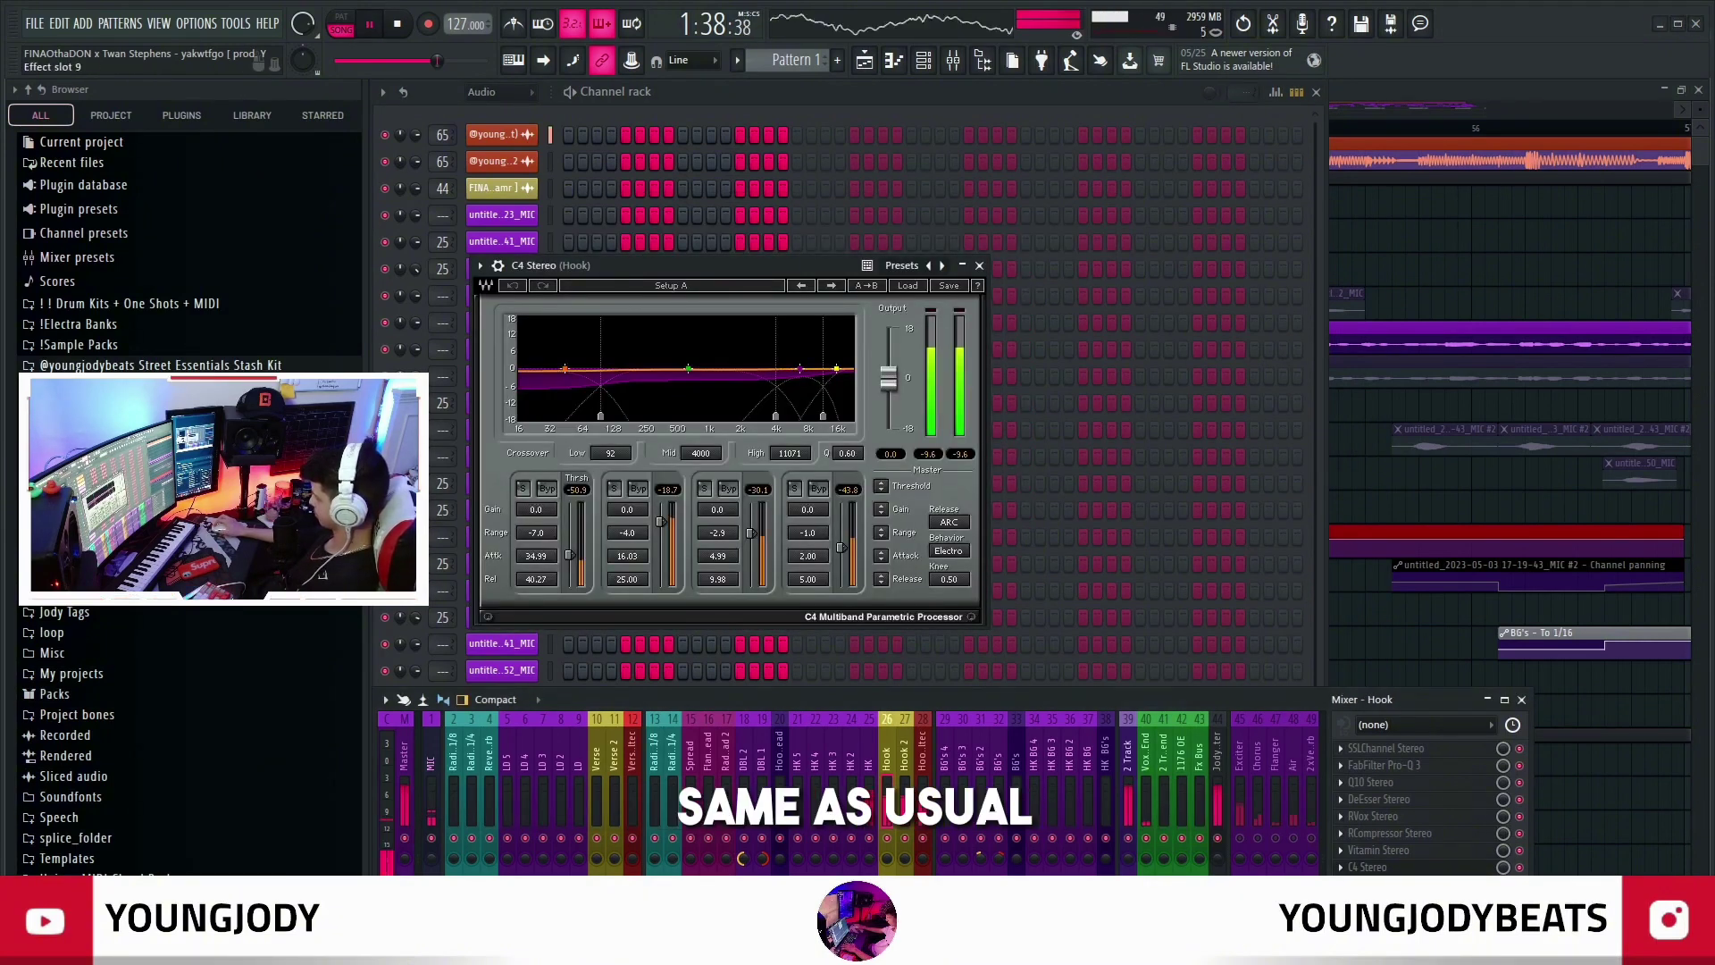
click(1349, 869)
drag(1315, 690, 1315, 444)
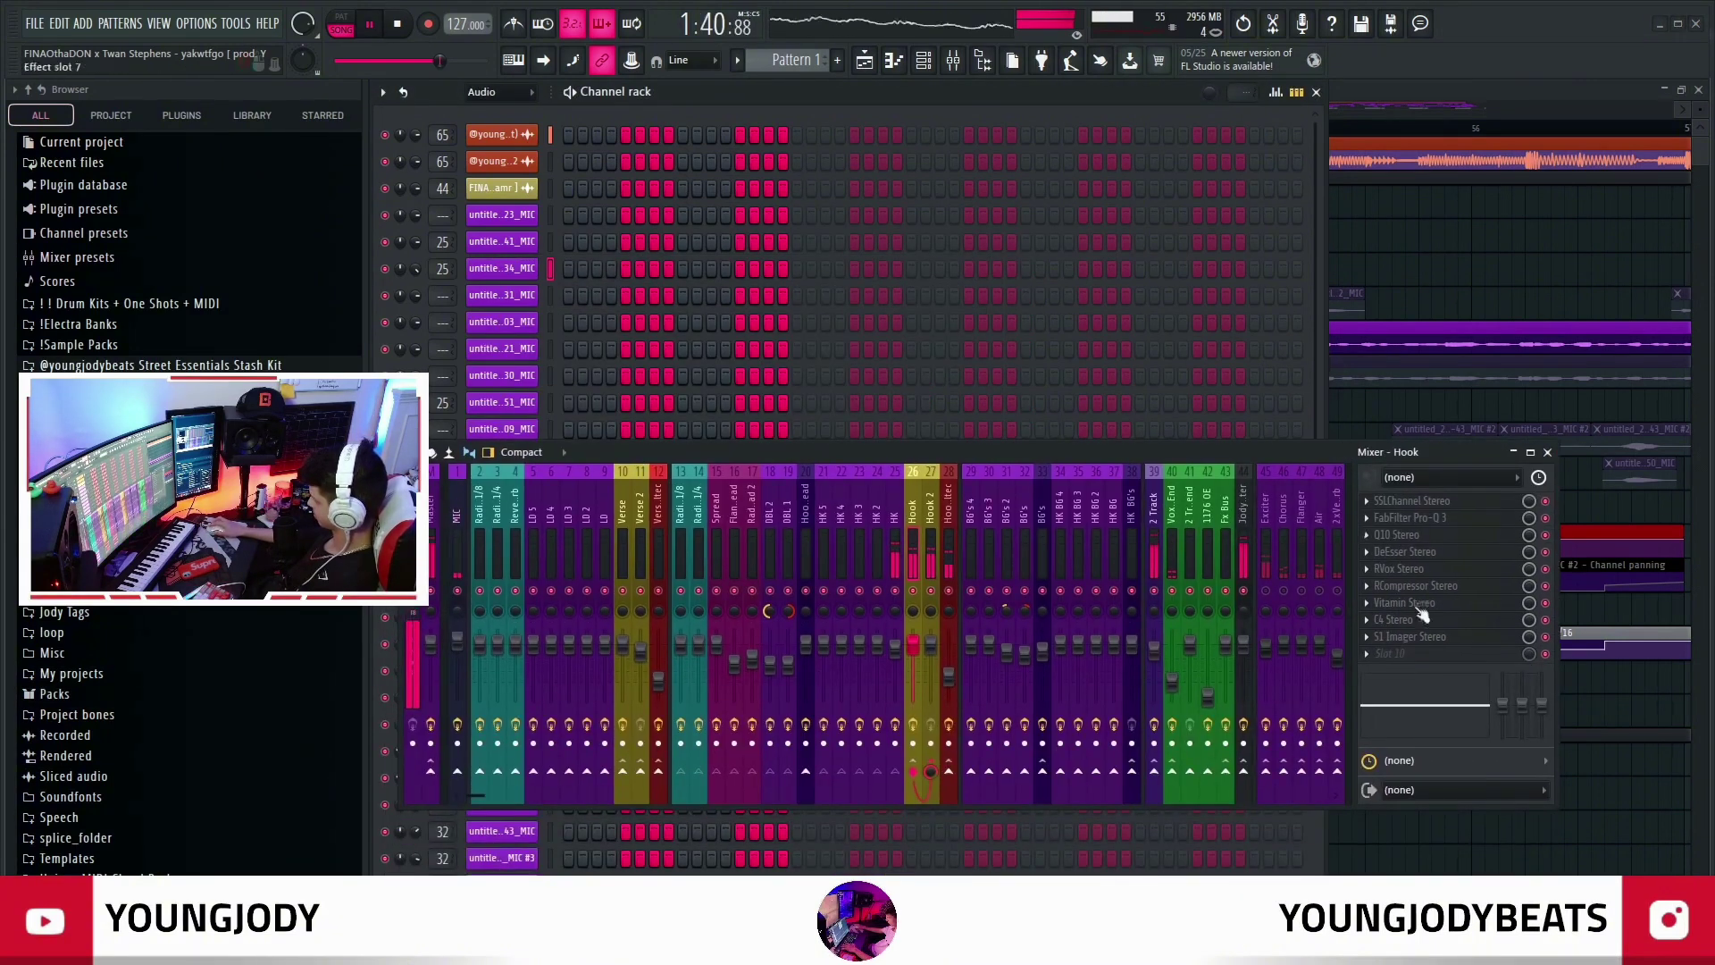
key(space)
Select the Hook 2 track and look over its routing to the send effects alongside the playlist
click(885, 518)
scroll(929, 554, right, 7)
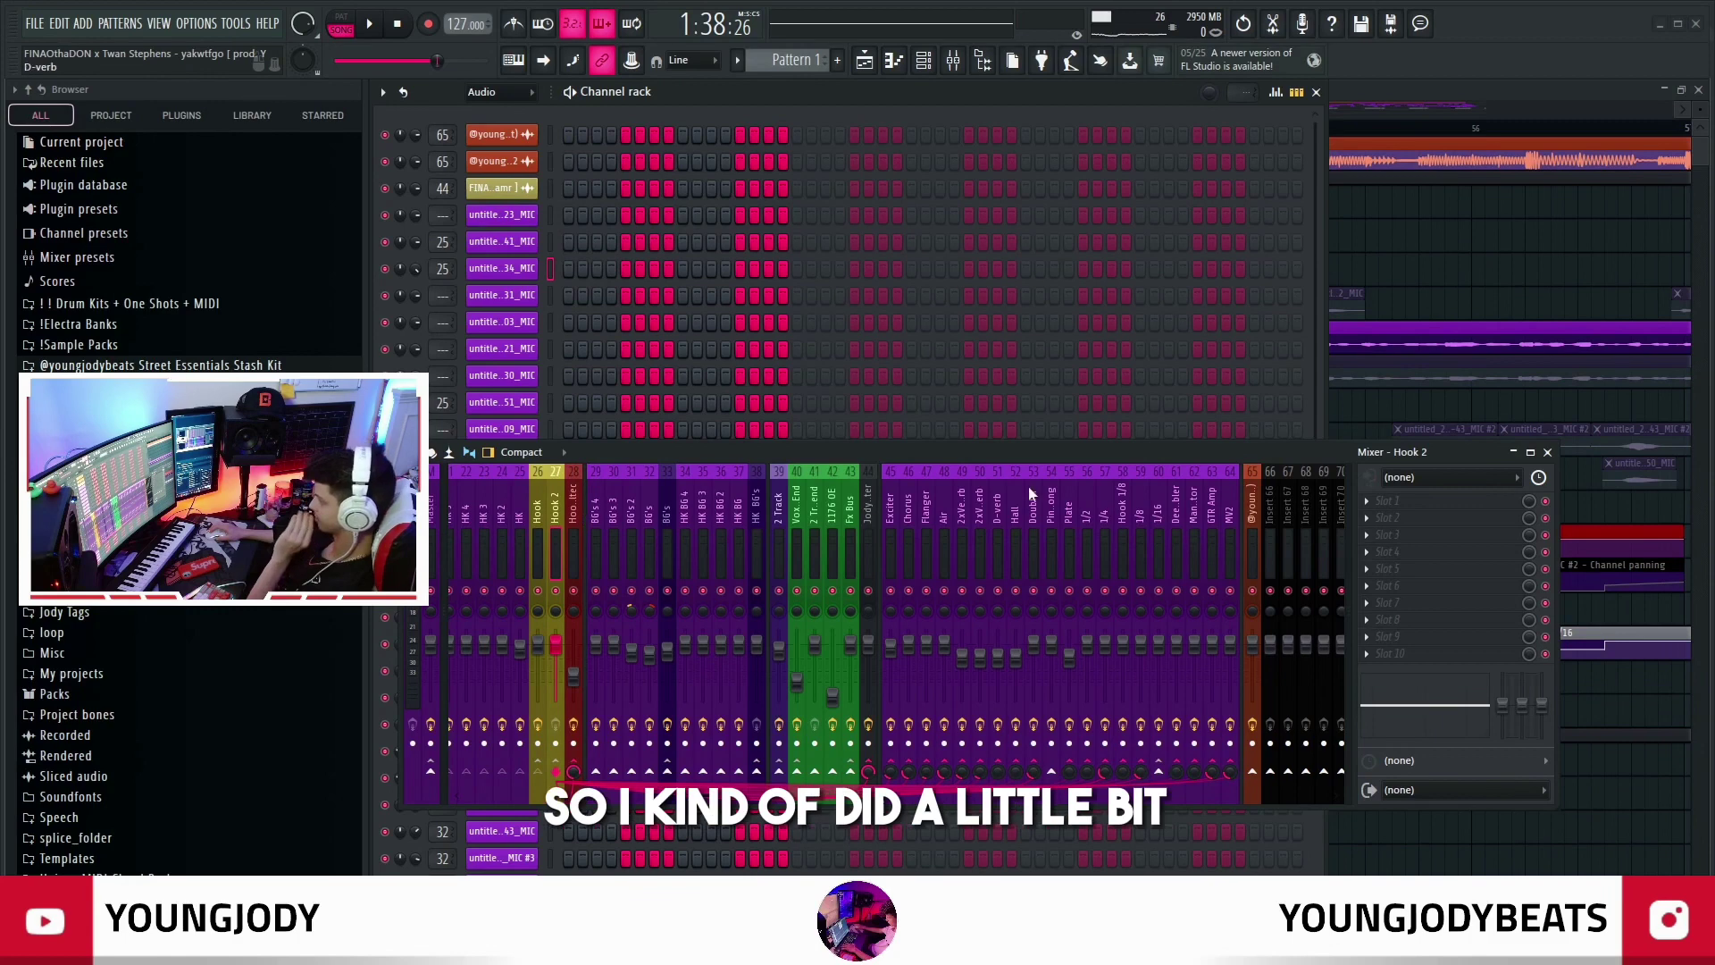
click(1460, 304)
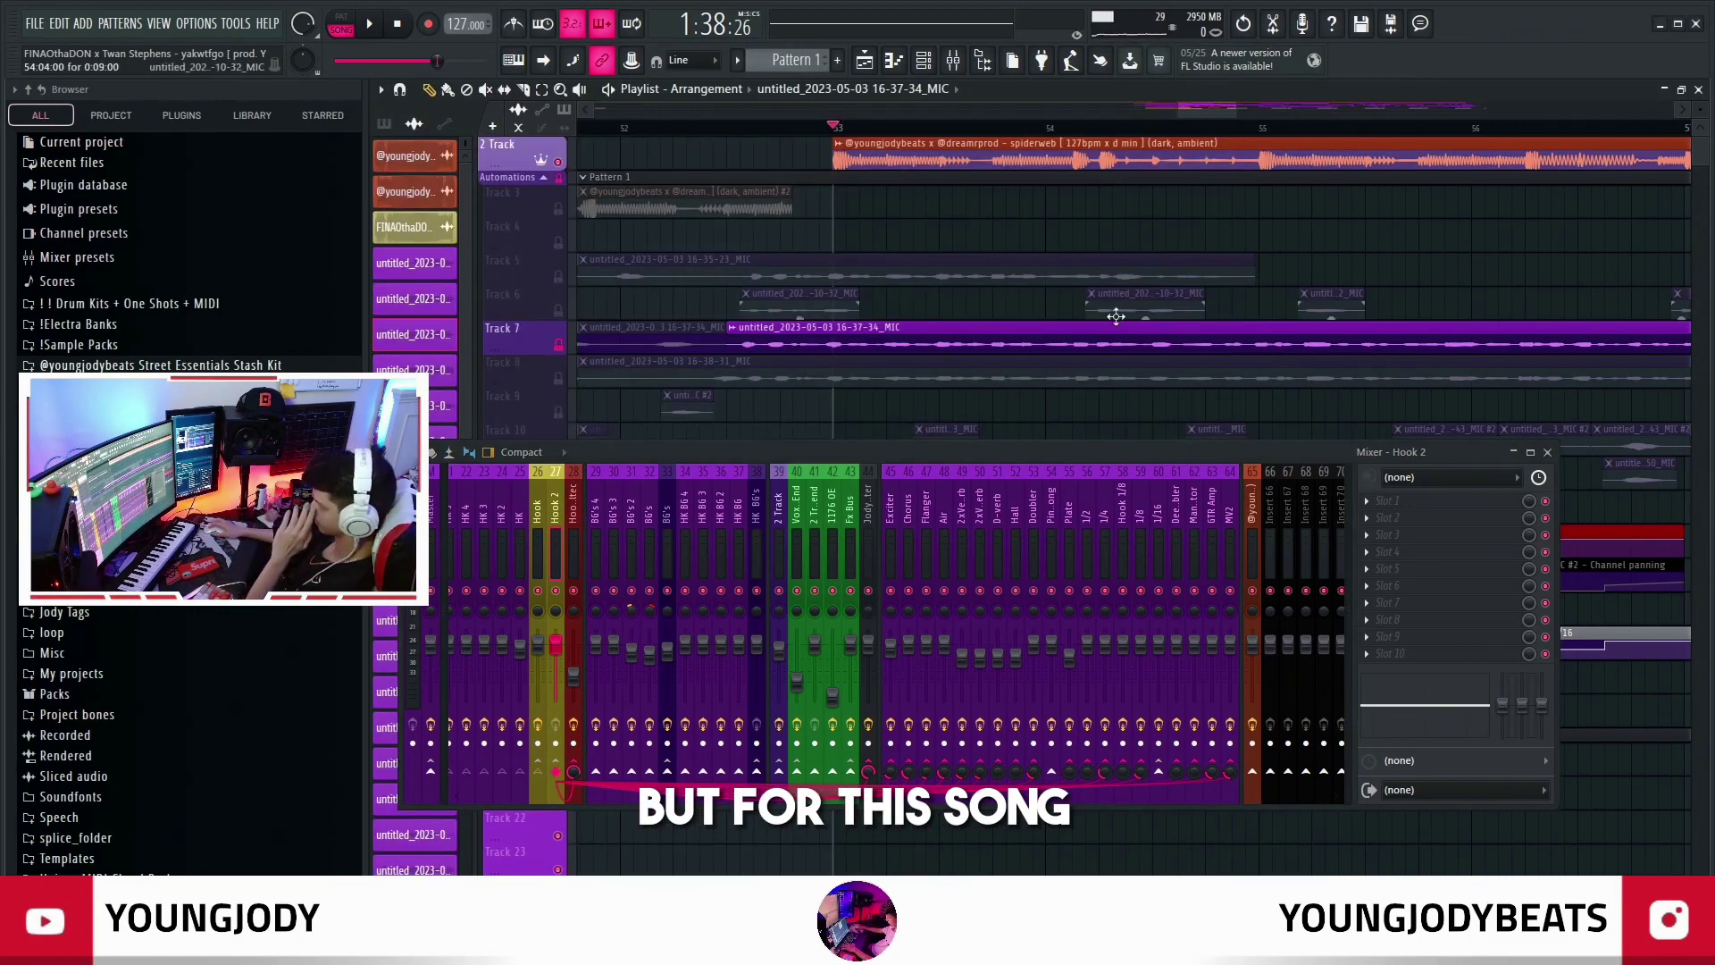
scroll(899, 284, down, 1)
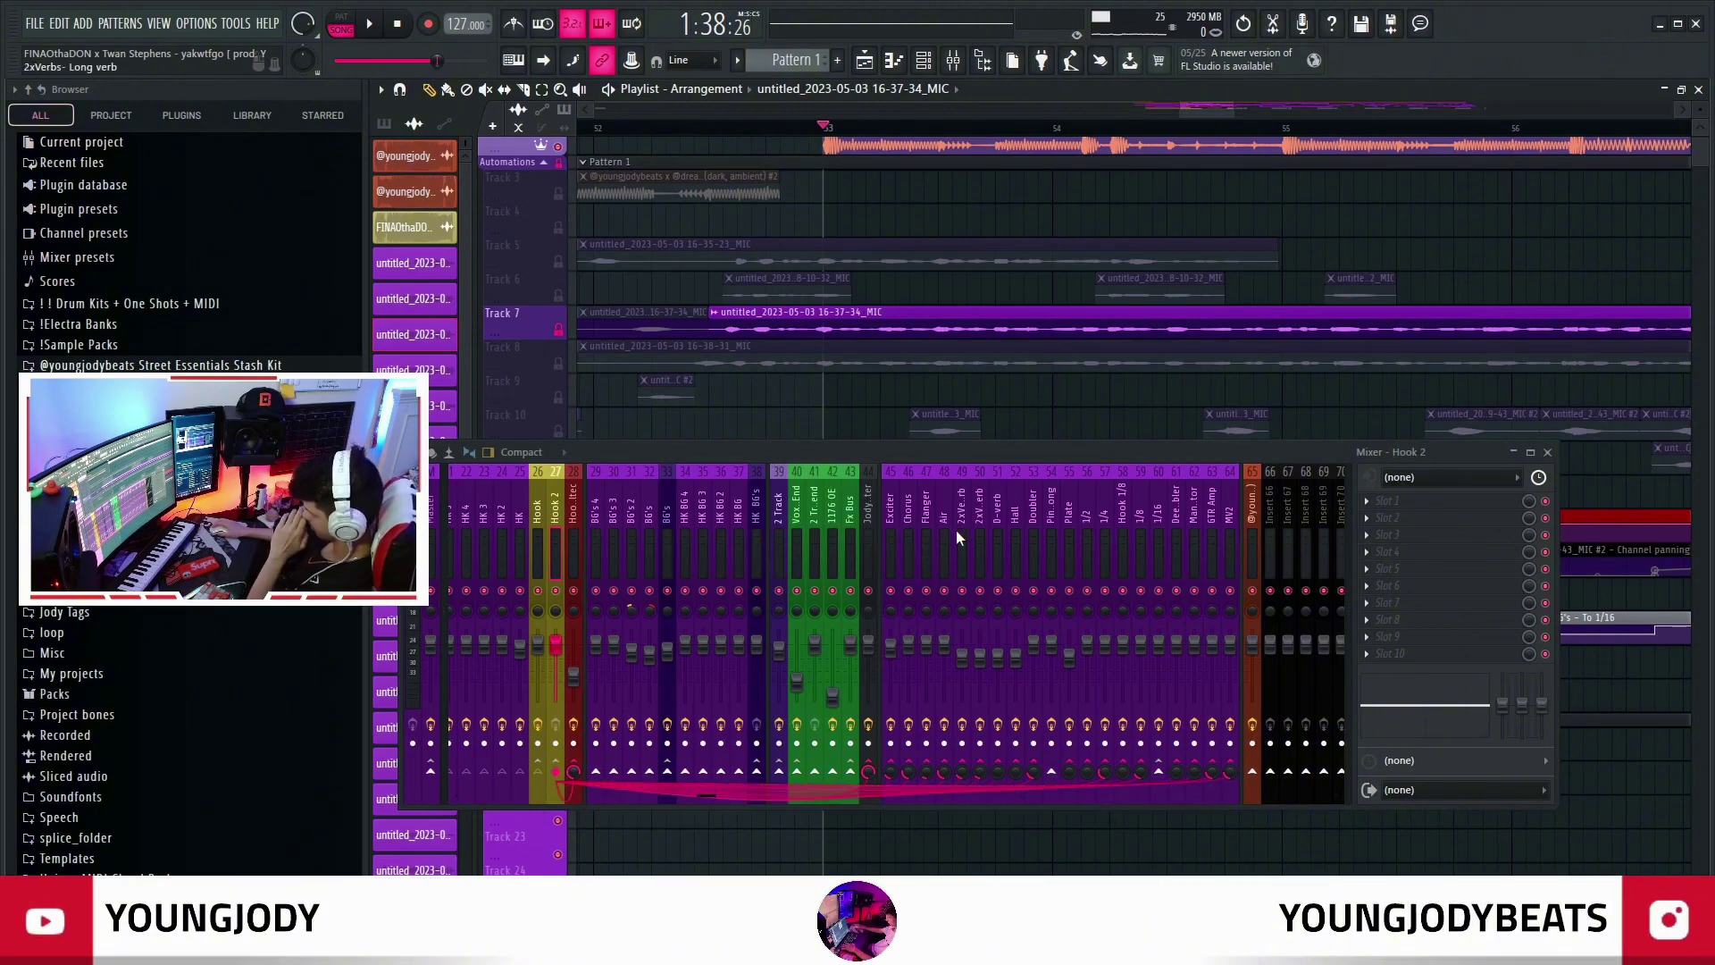
Open MV2 Stereo on the MV2 send track and GTR Amp Stereo on the GTR Amp send track to inspect their settings
click(1233, 518)
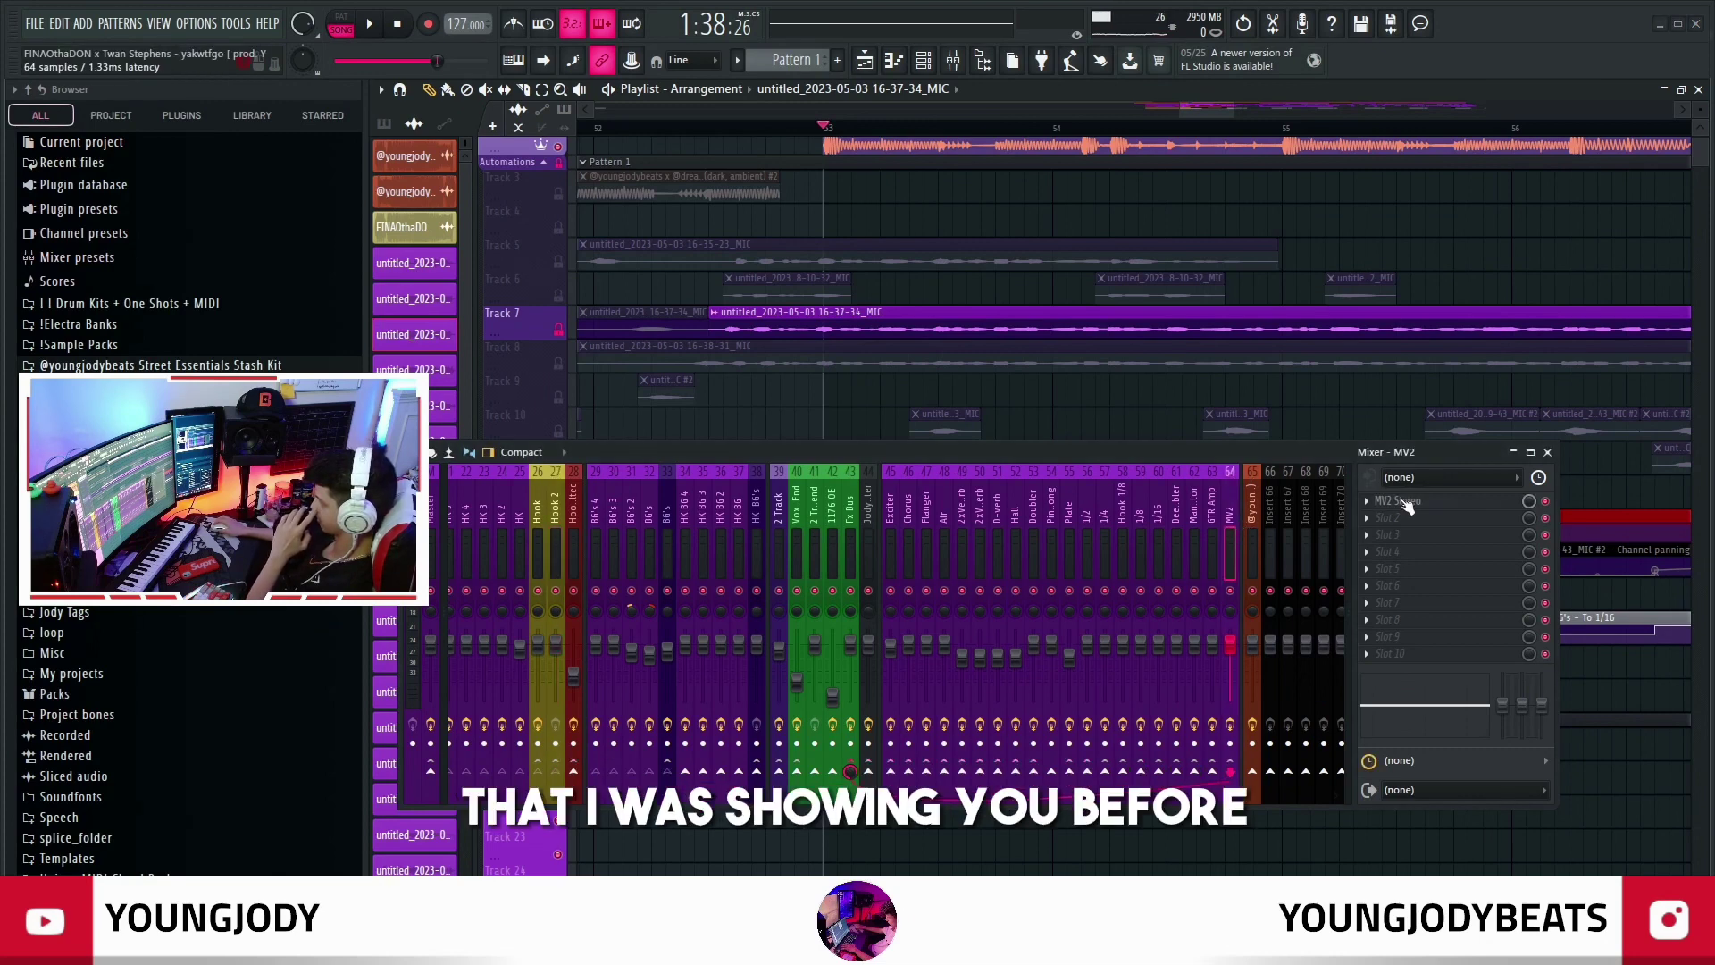
click(1411, 501)
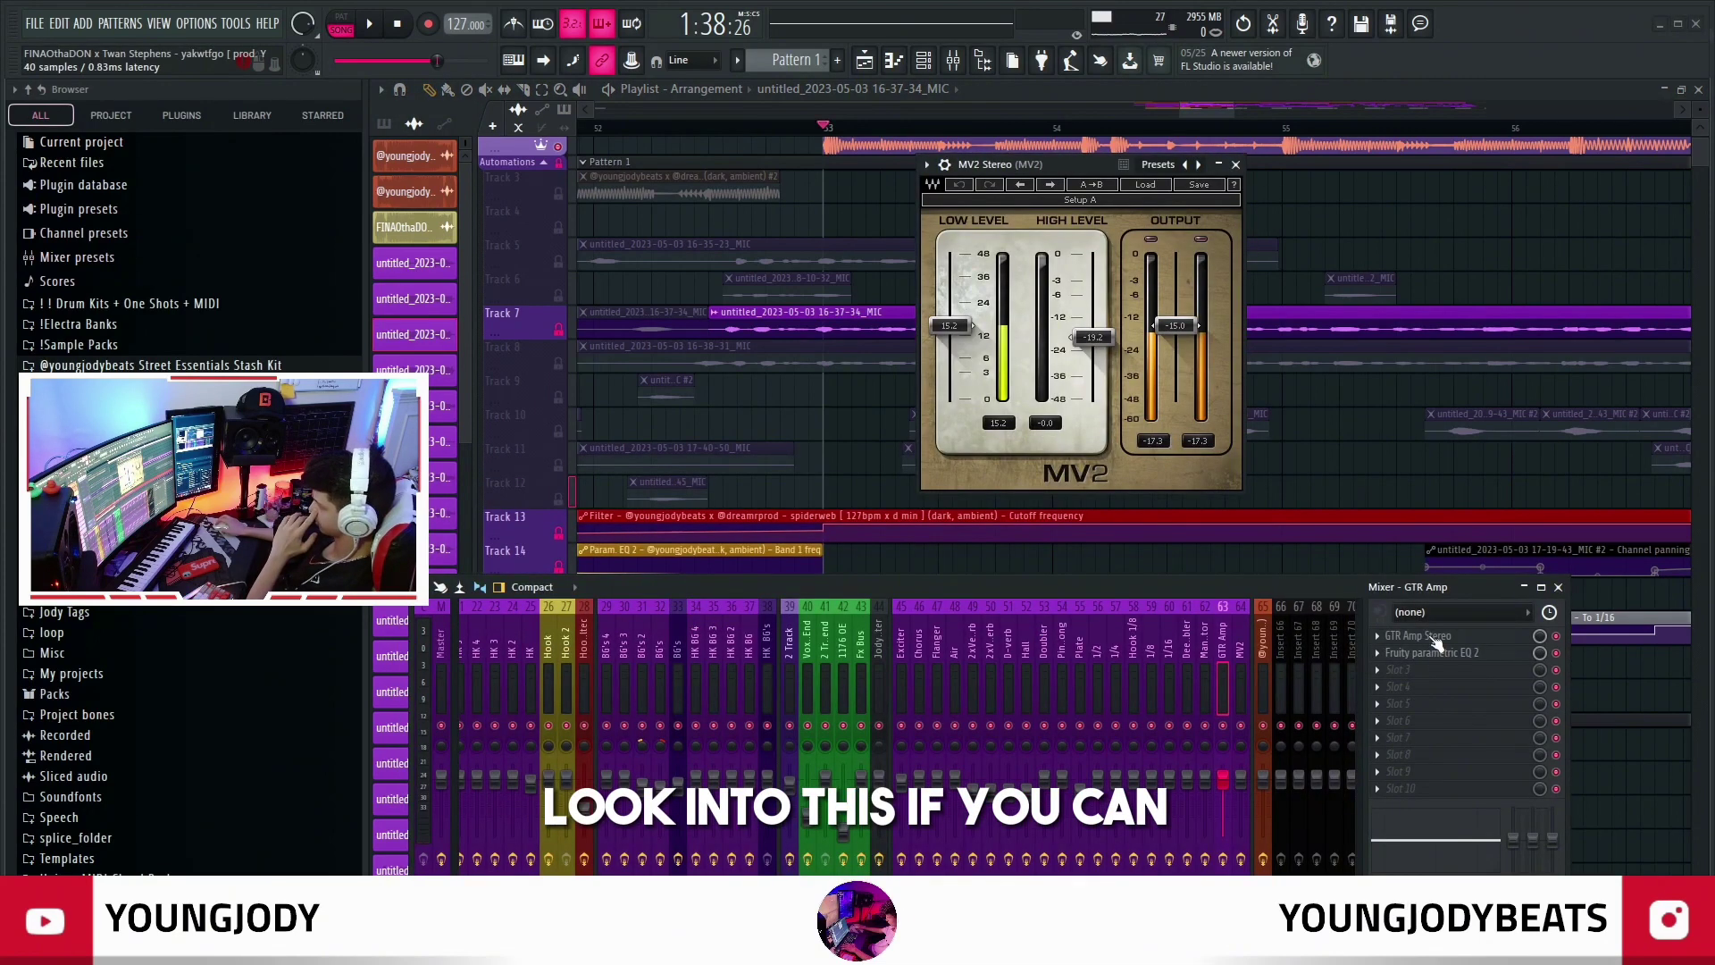
click(1430, 637)
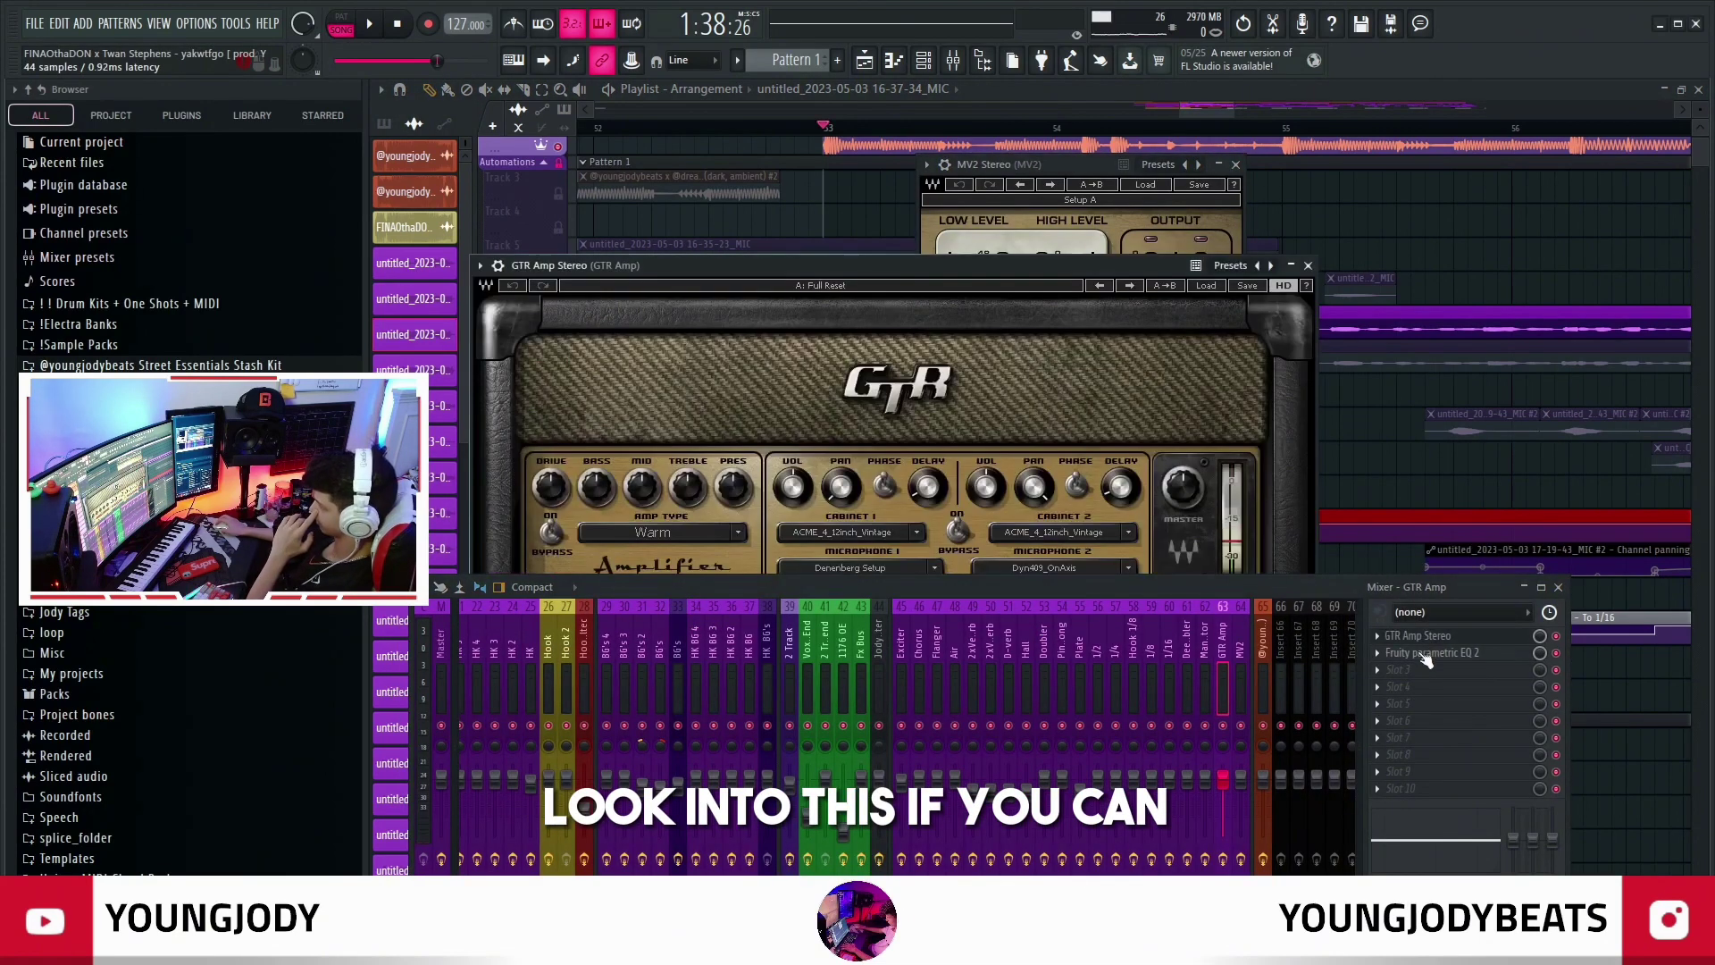
Mute playlist Tracks 10, 11 and 12, and select the Verse 2 mixer track to look over the send effects
drag(958, 249, 866, 166)
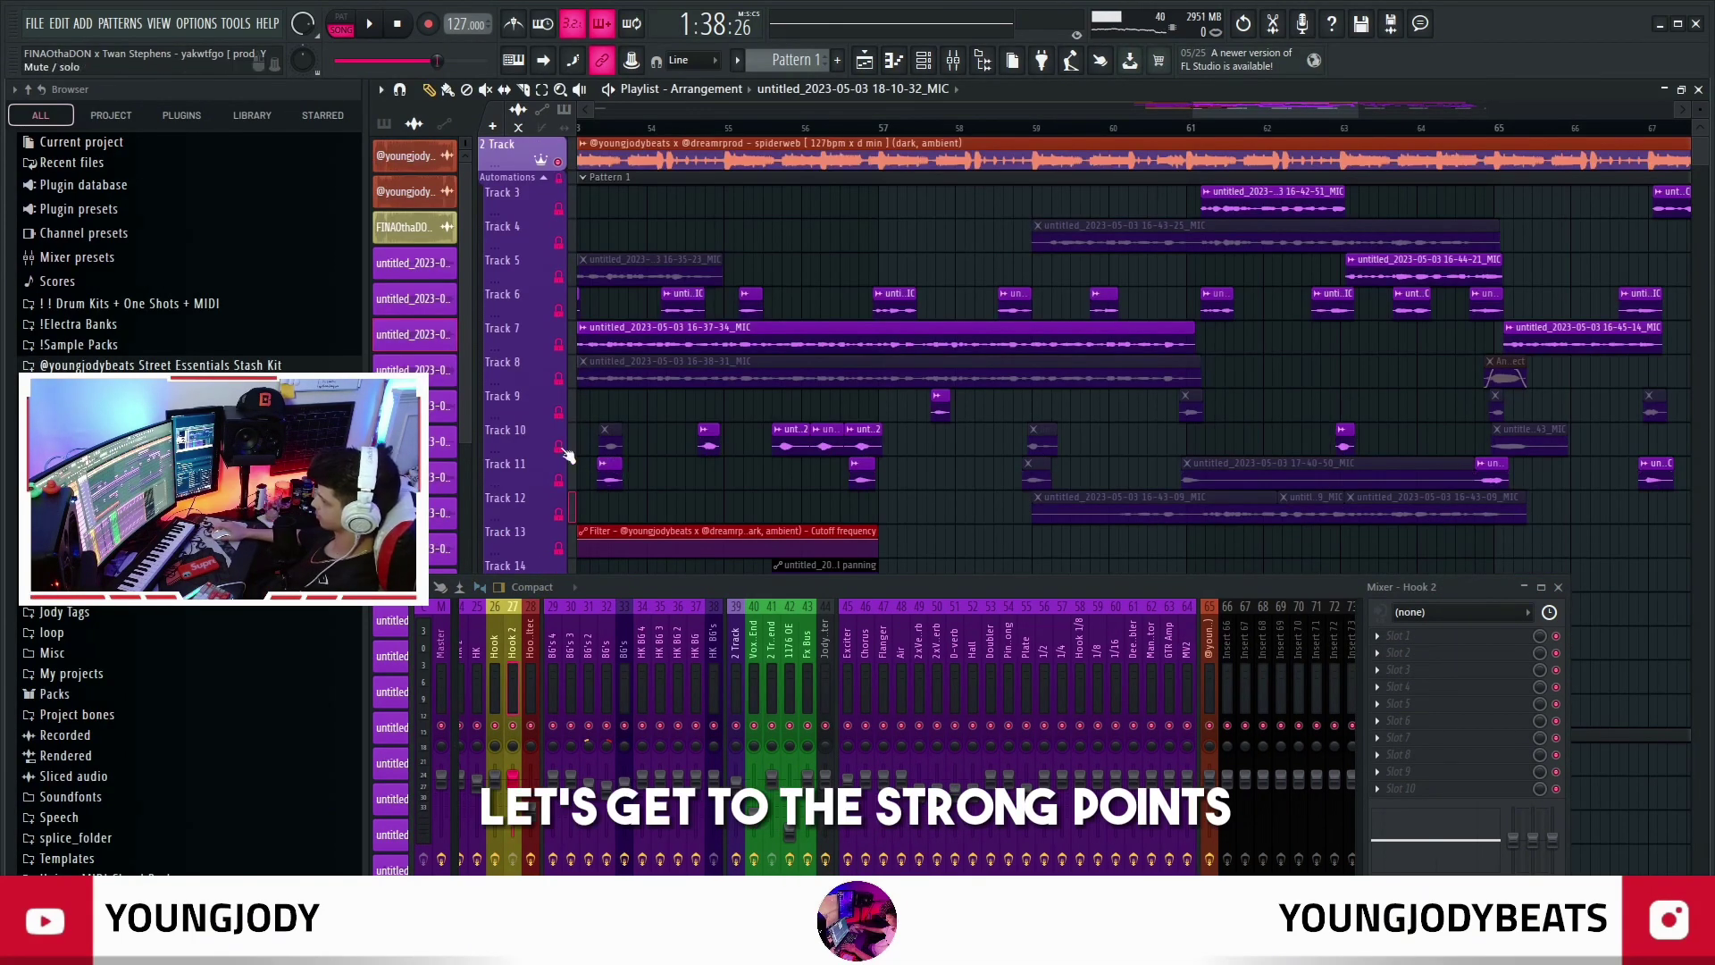
drag(560, 447, 559, 513)
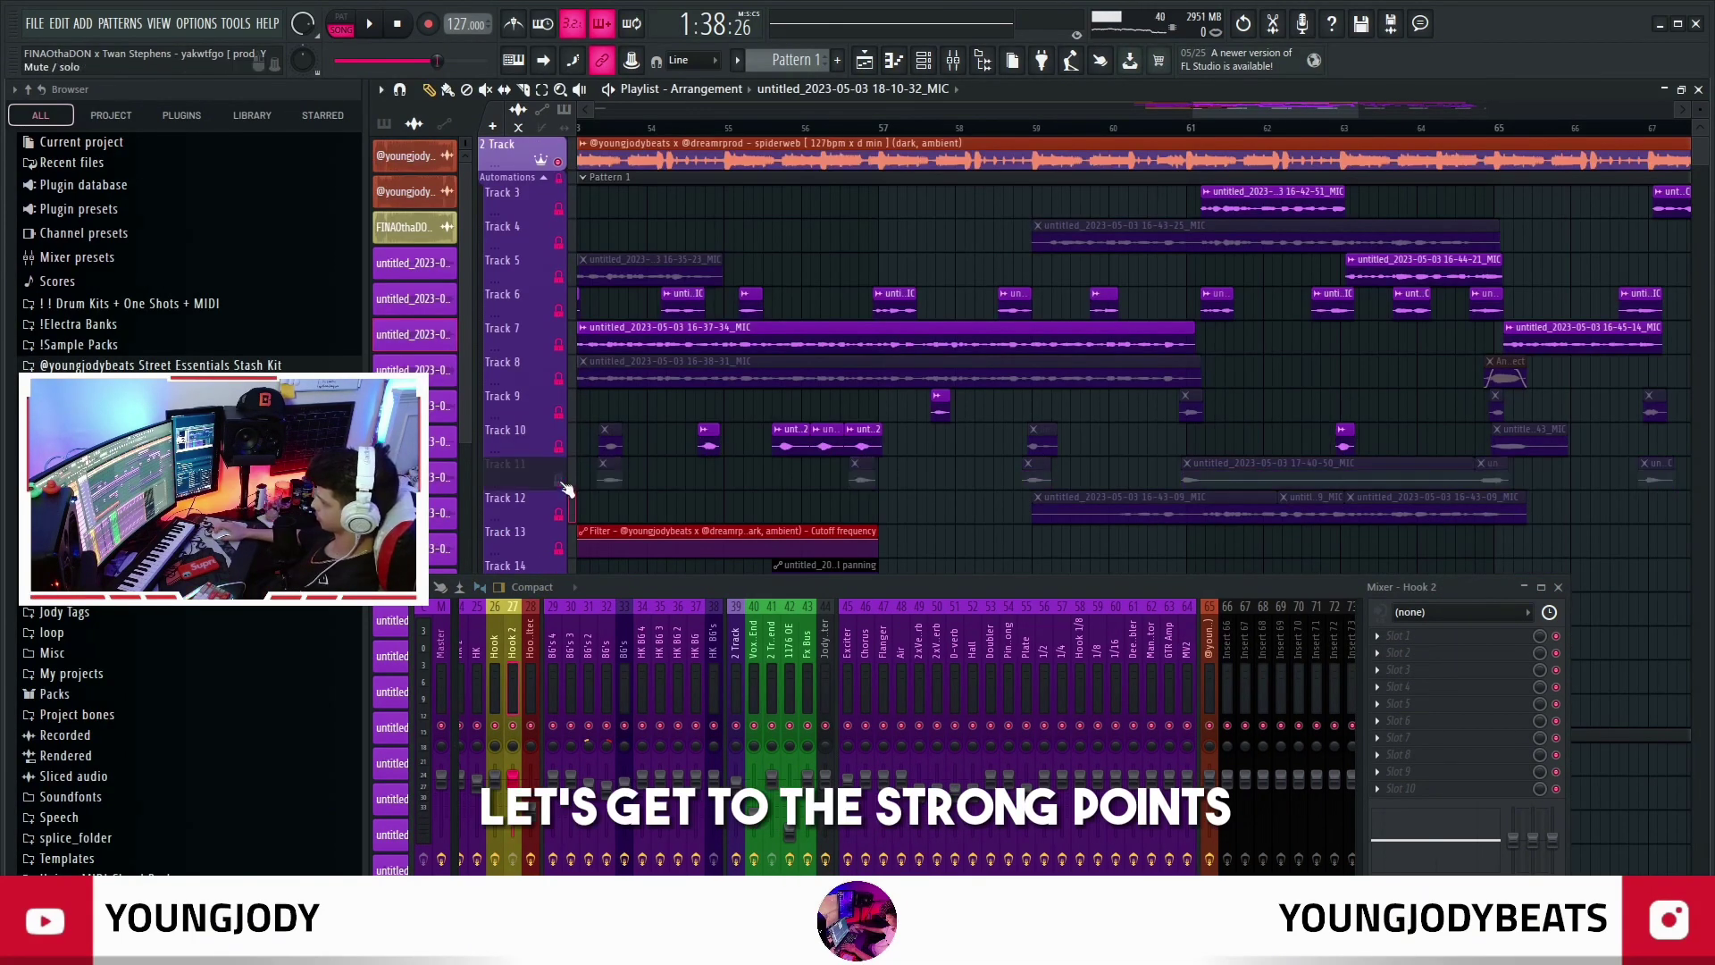
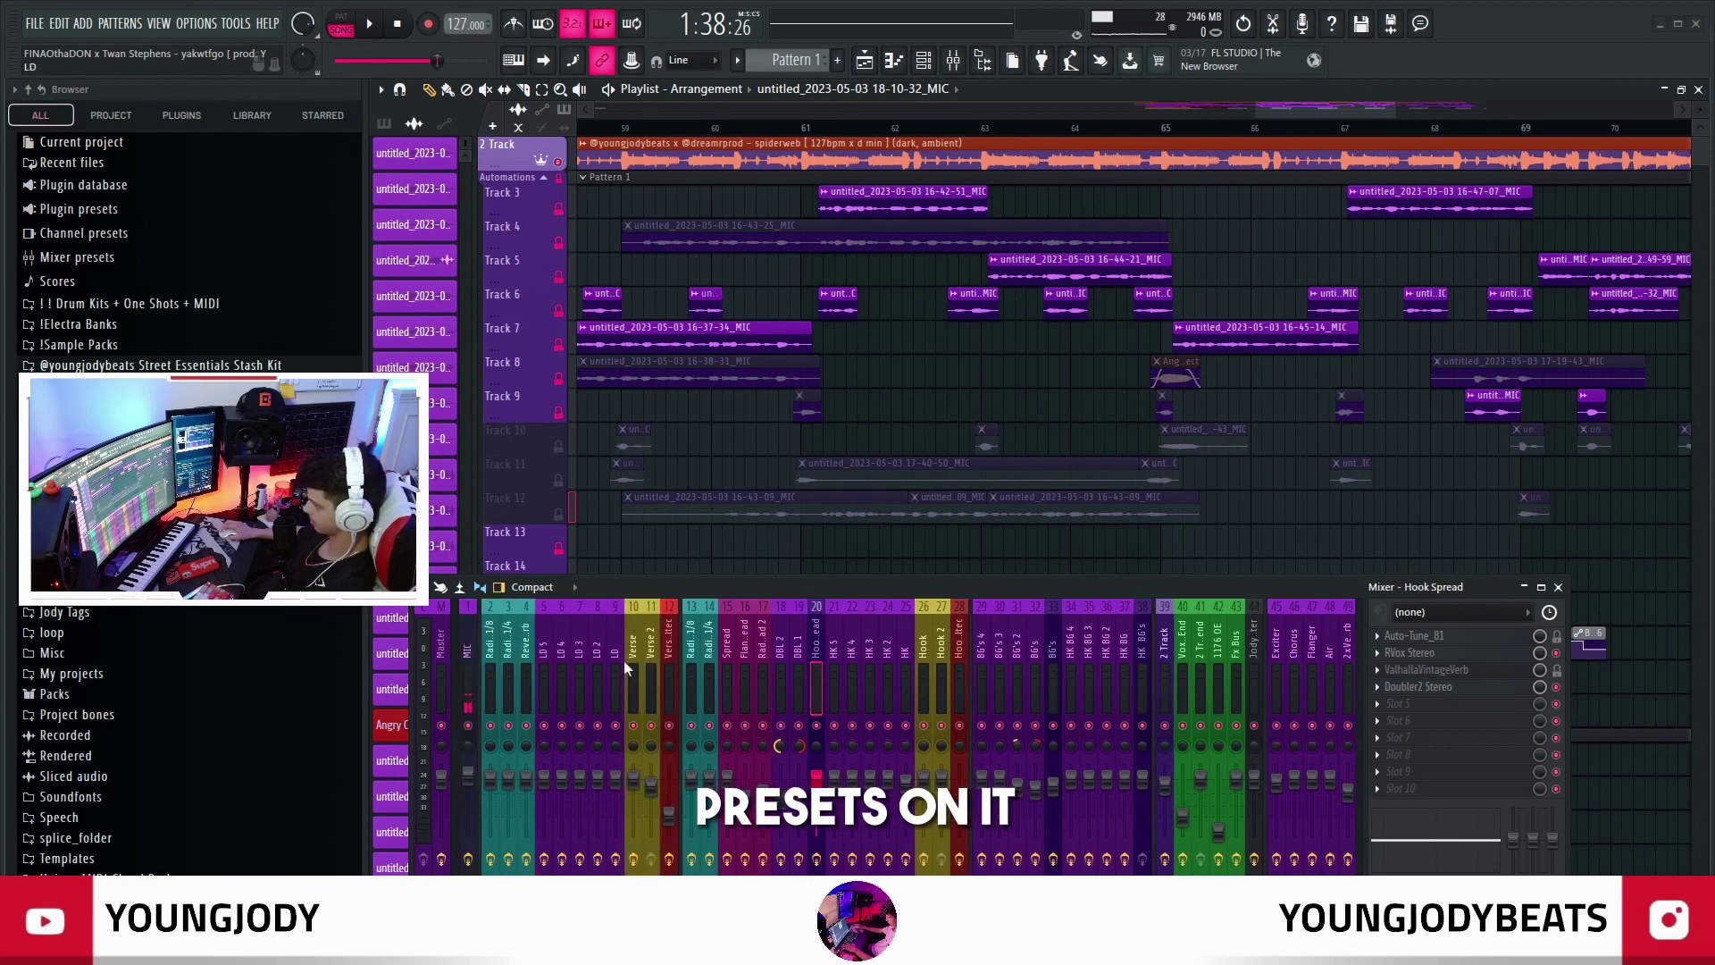
click(623, 661)
scroll(995, 804, down, 8)
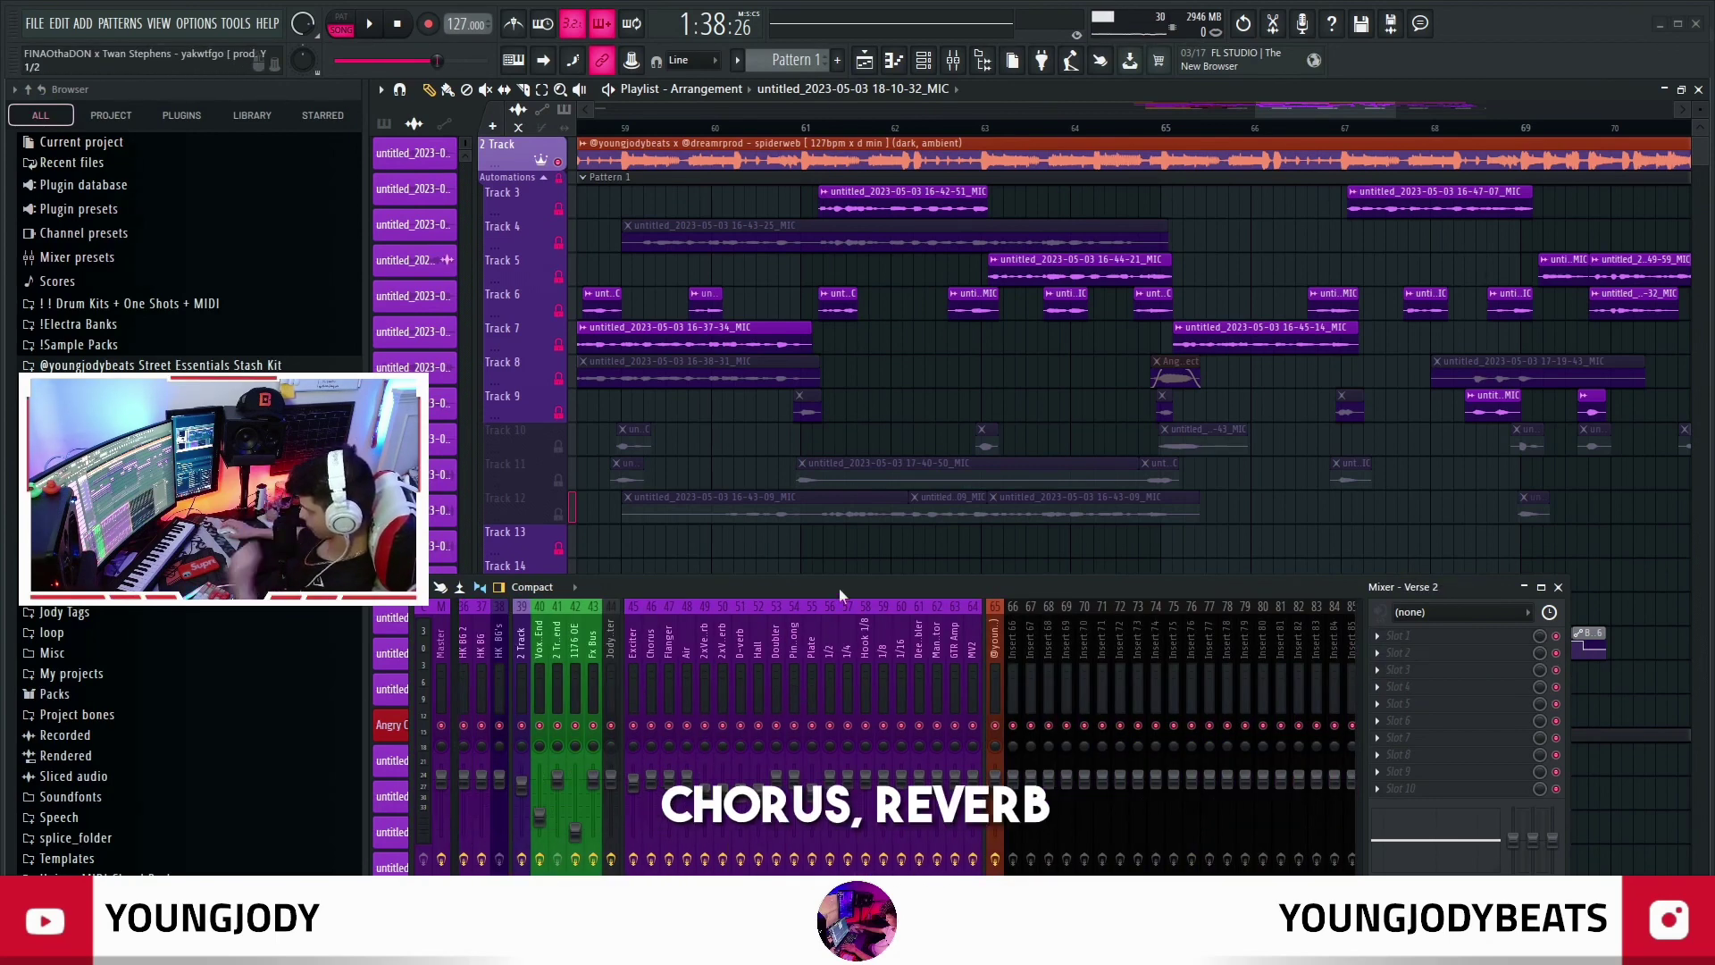
Audition the lead vocal clips on Tracks 3 and 6 from around bar 61
alt+right_click(834, 306)
scroll(831, 339, up, 4)
alt+right_click(850, 299)
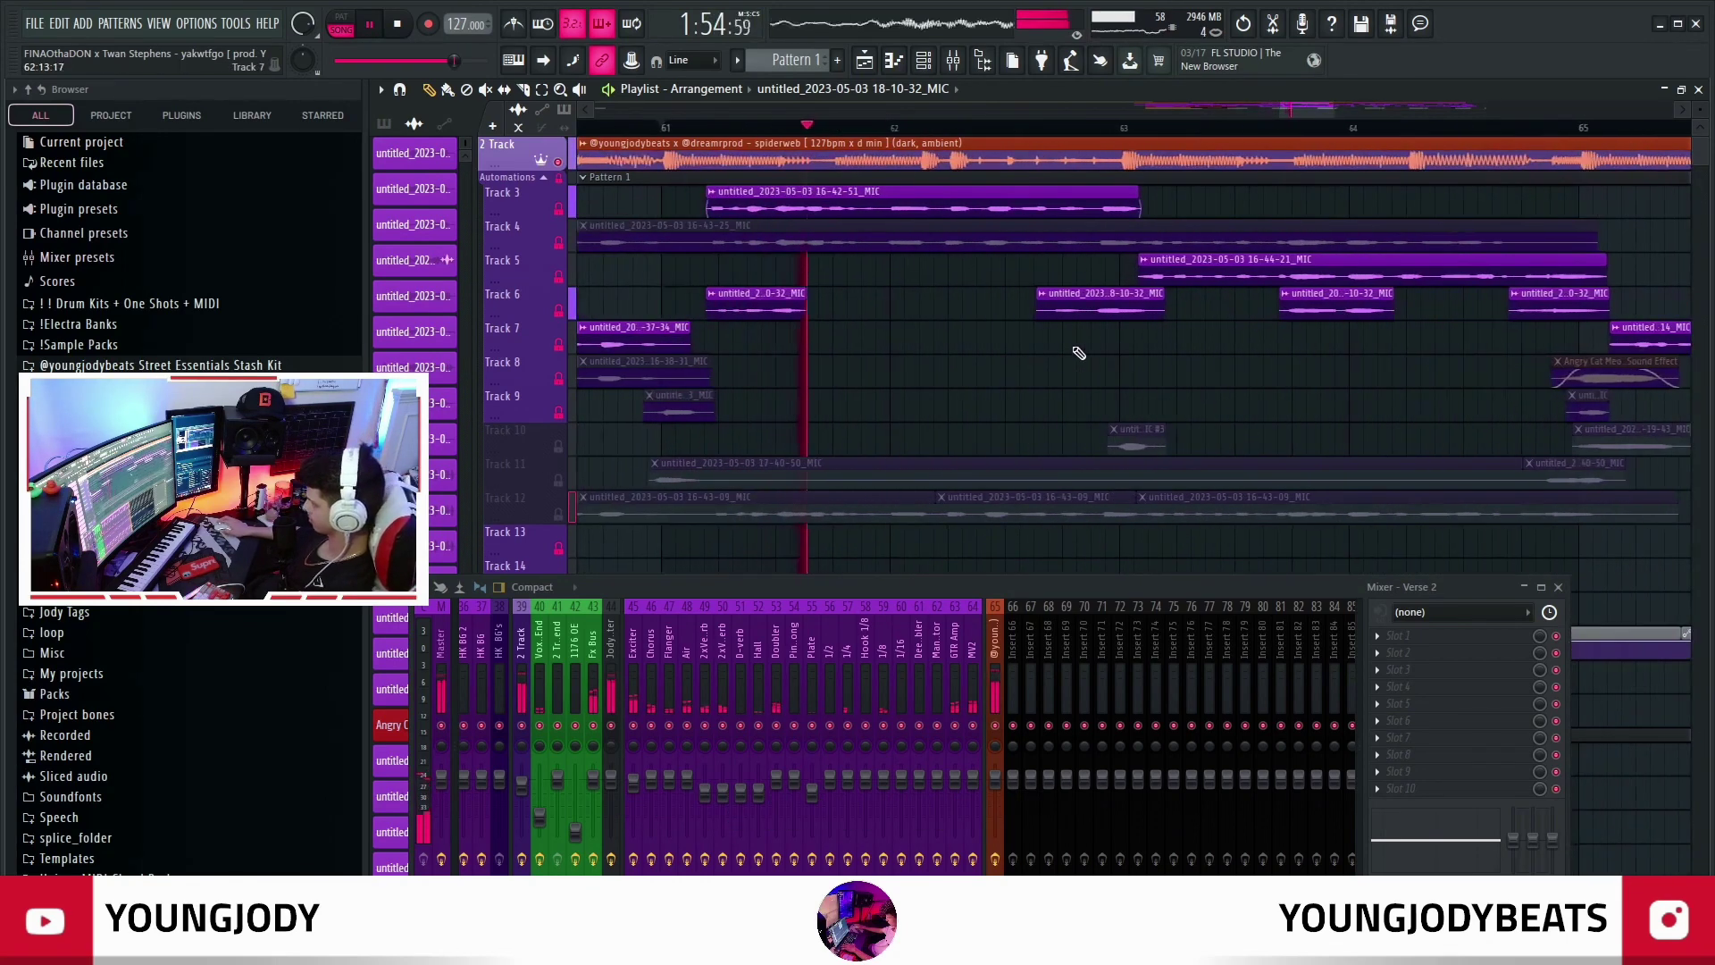
ctrl+scroll(1075, 352, up, 4)
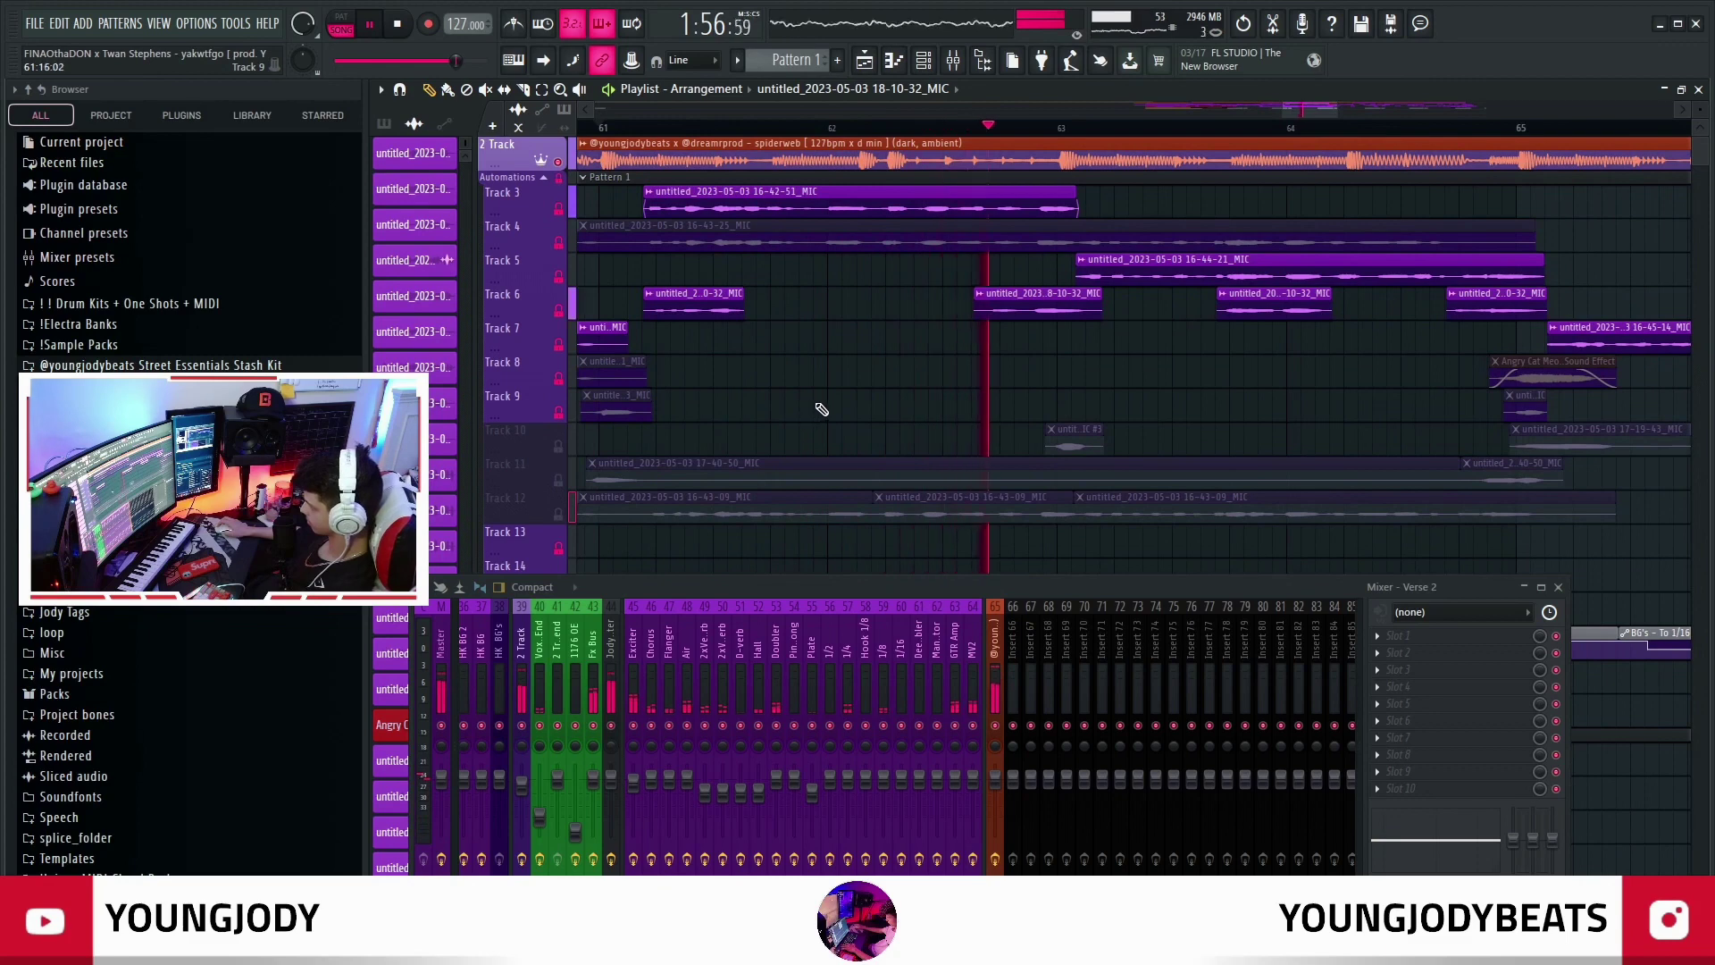
key(space)
Look over the vocal clips and mixer sends around bar 61, and select the Hook track to view its effects chain
ctrl+scroll(804, 372, up, 1)
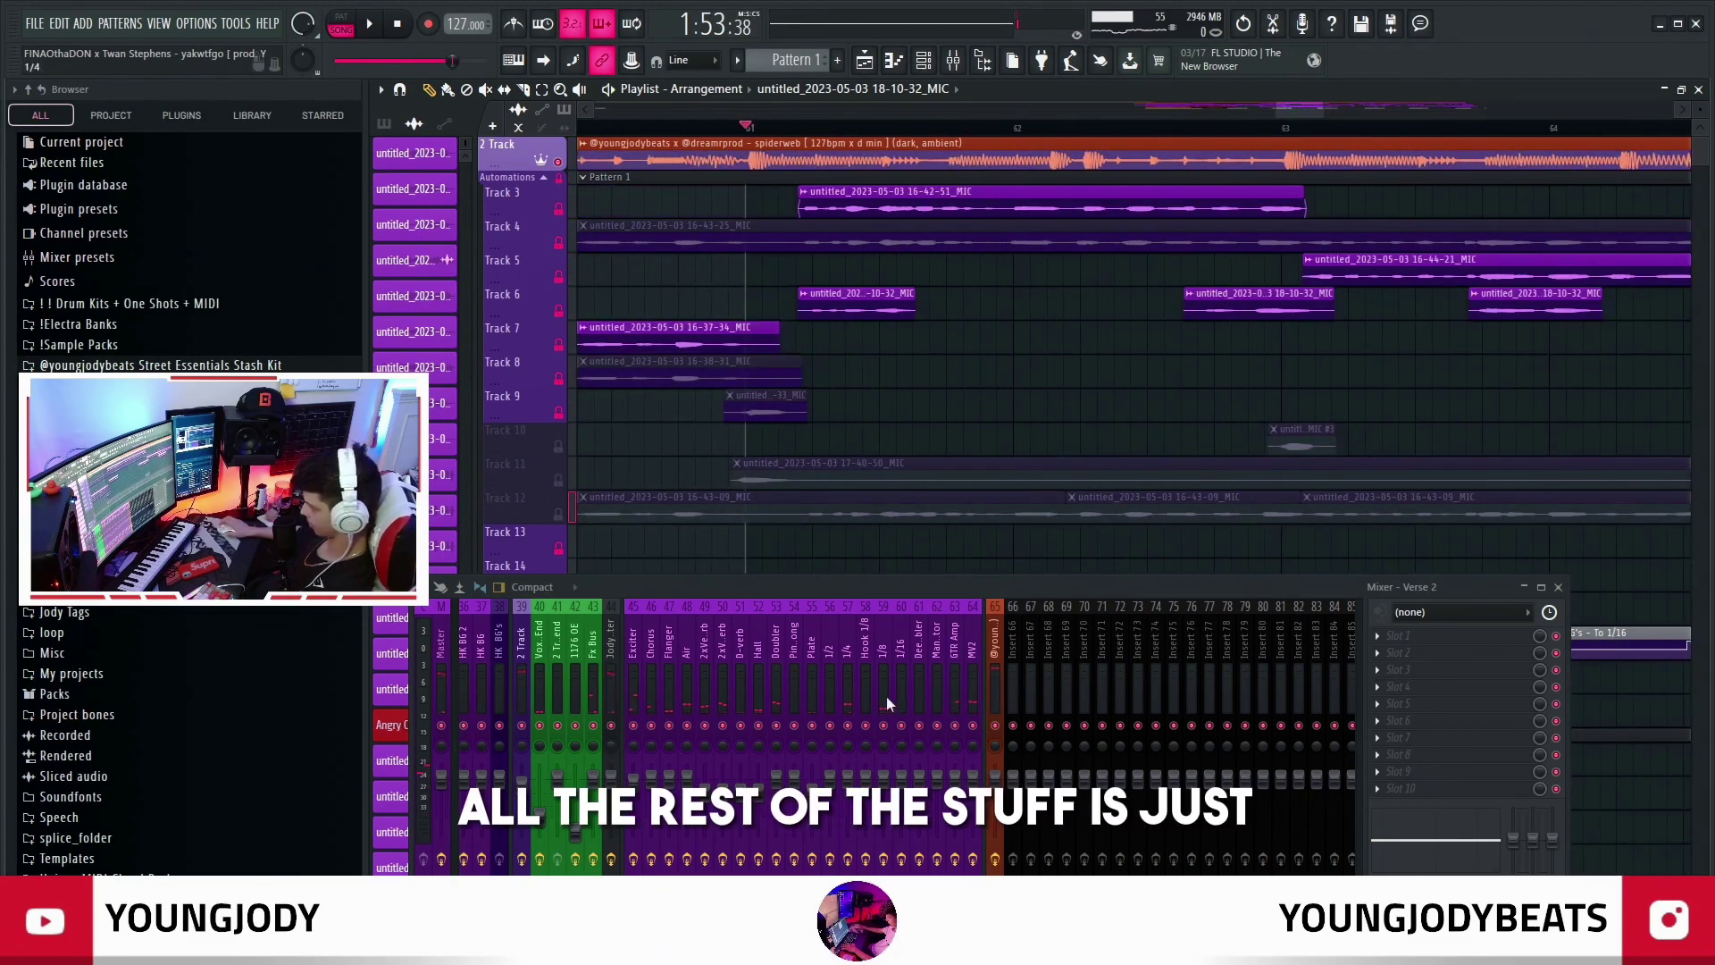
ctrl+scroll(989, 307, up, 3)
drag(988, 307, 1167, 360)
ctrl+scroll(912, 352, down, 2)
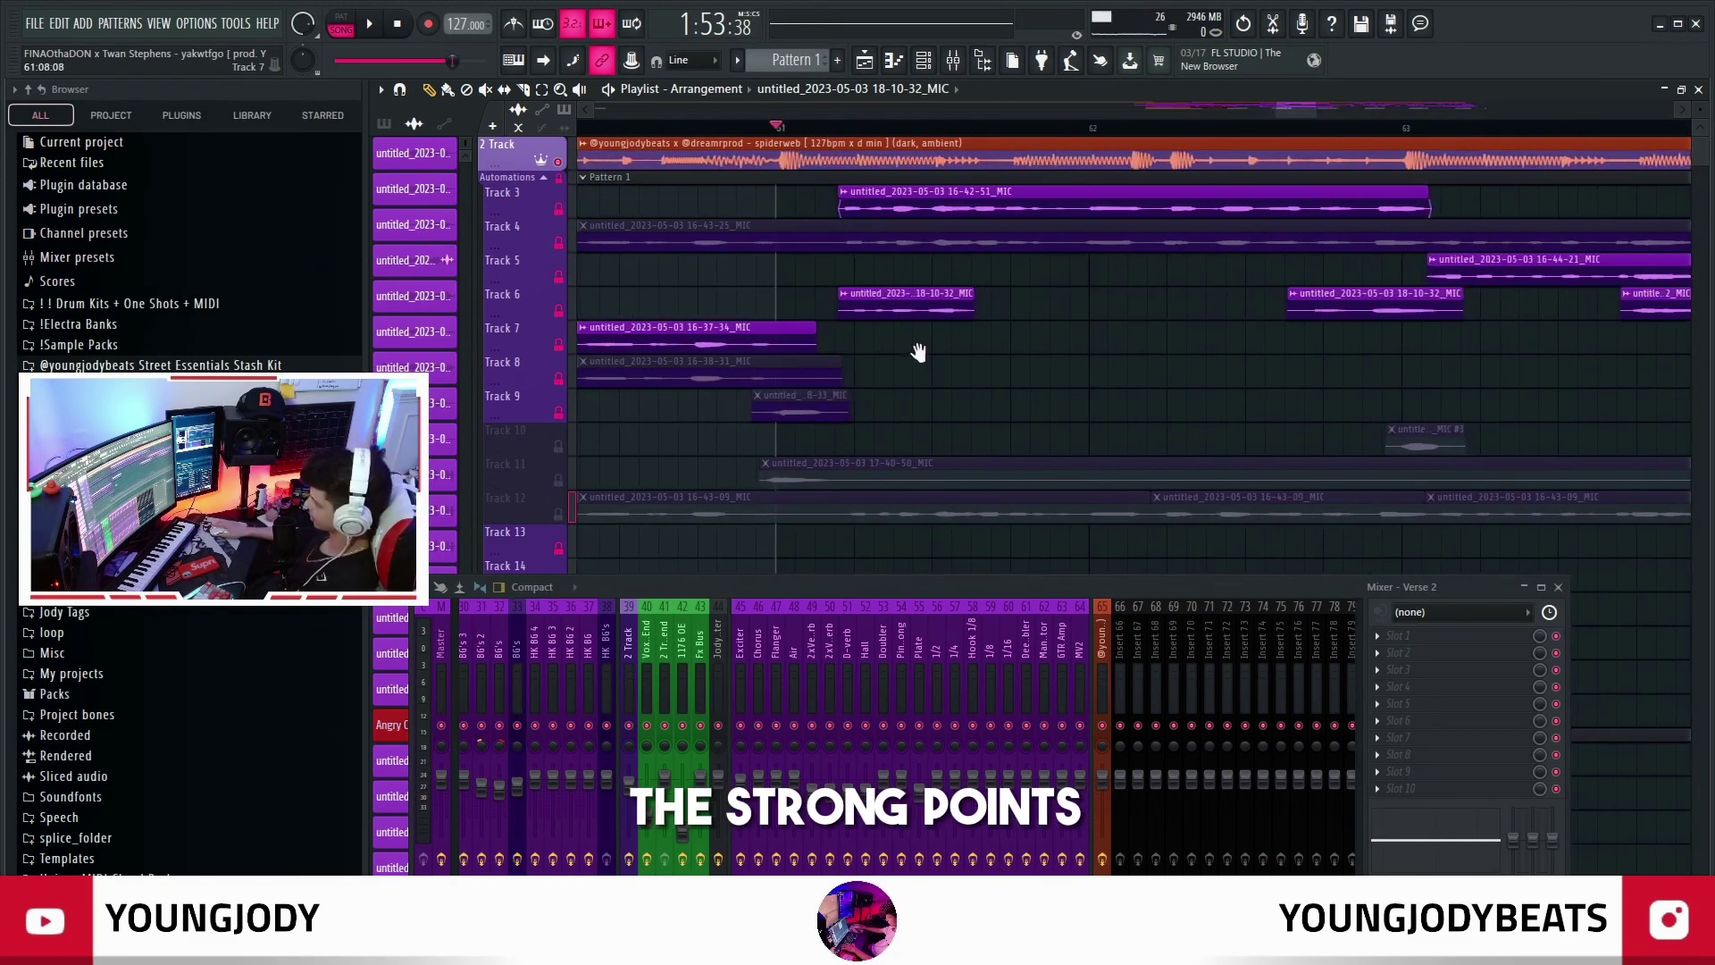
drag(949, 304, 906, 347)
scroll(838, 614, up, 5)
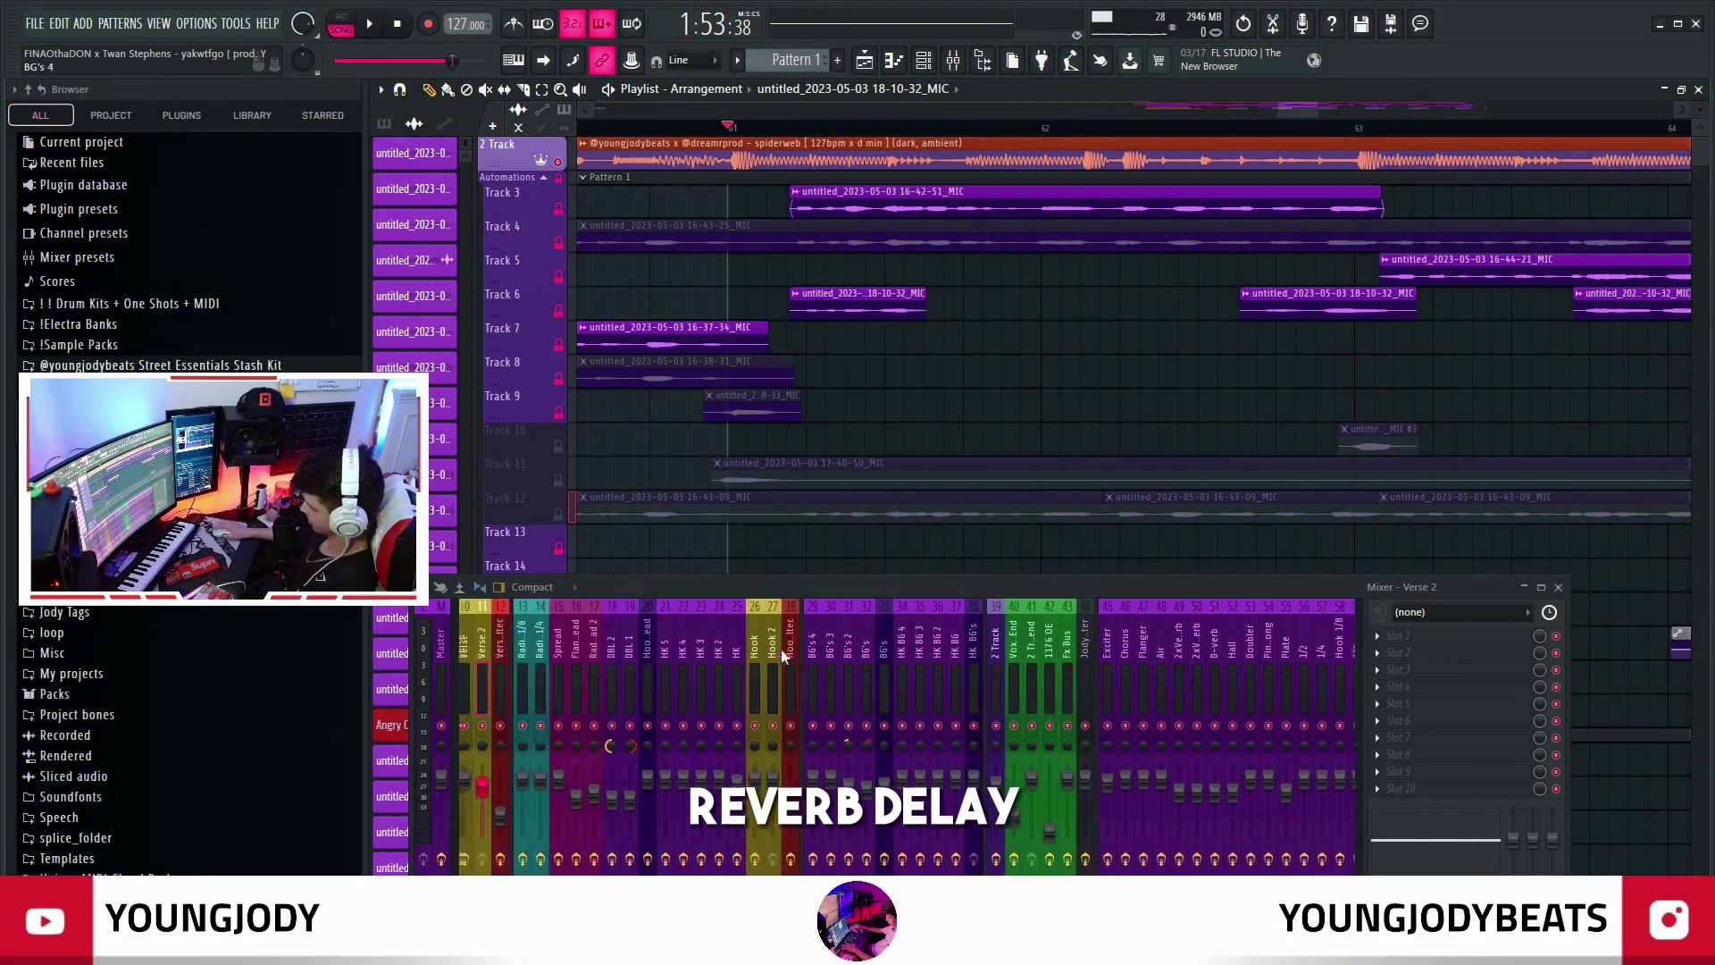
click(921, 660)
ctrl+scroll(786, 357, down, 4)
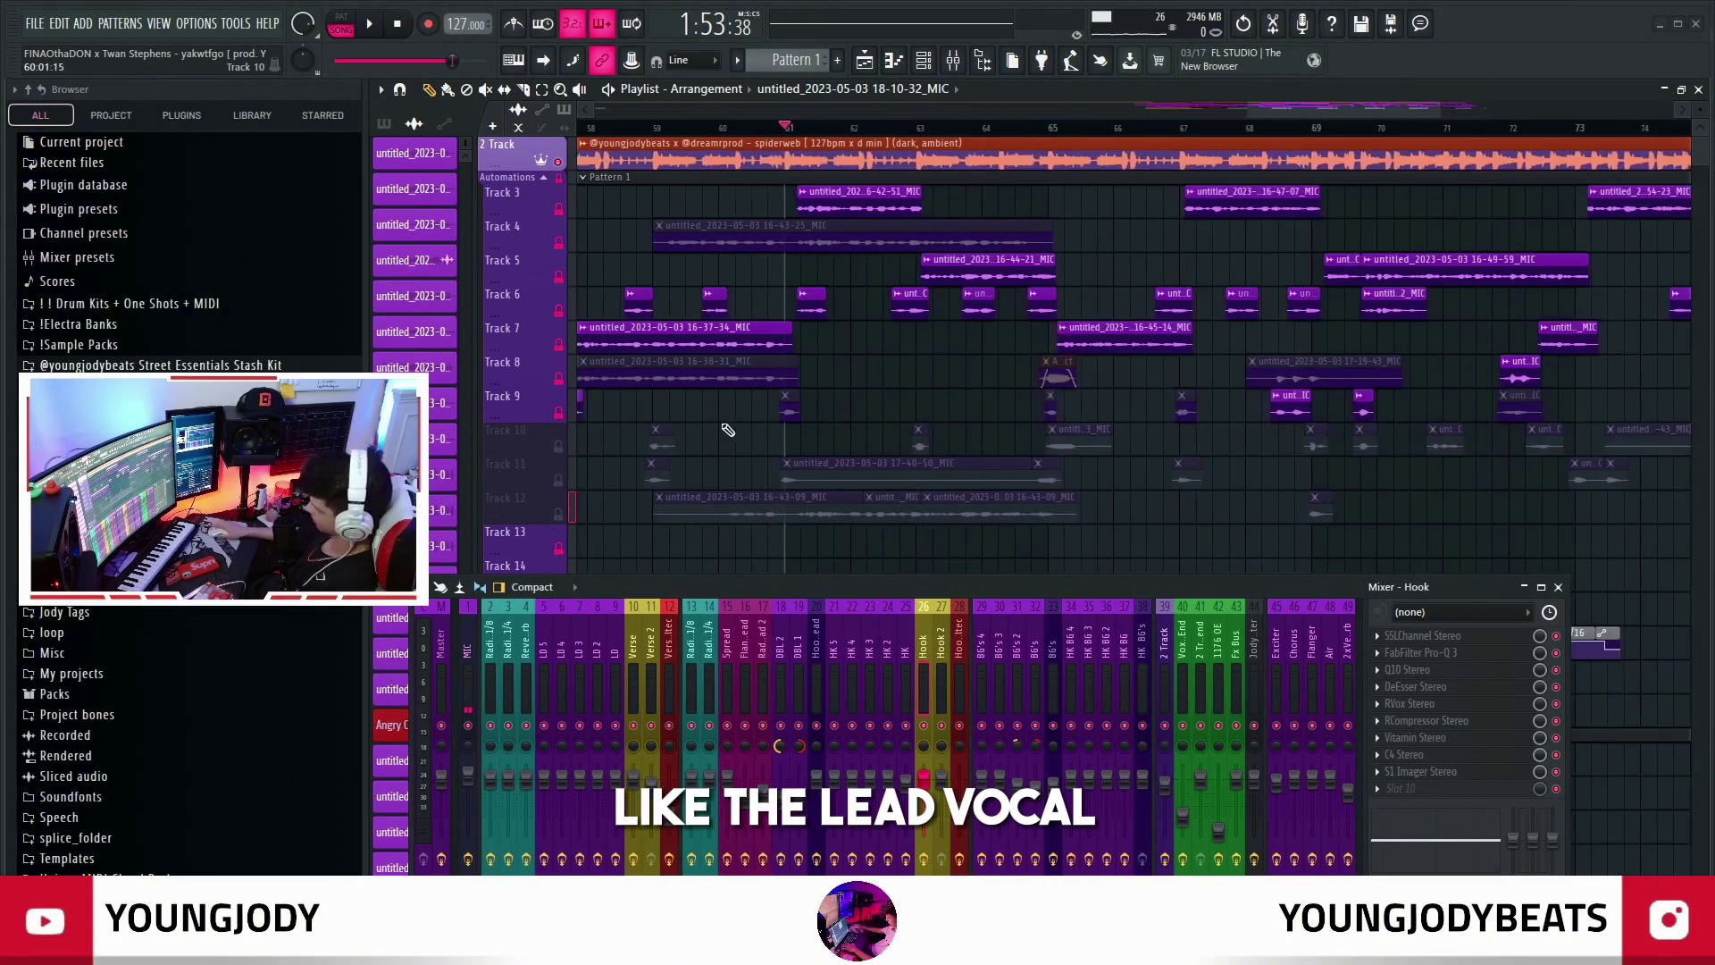
Select the 16-37-34 vocal clip on Track 7 and unmute playlist Tracks 10, 11 and 12
click(766, 344)
click(558, 445)
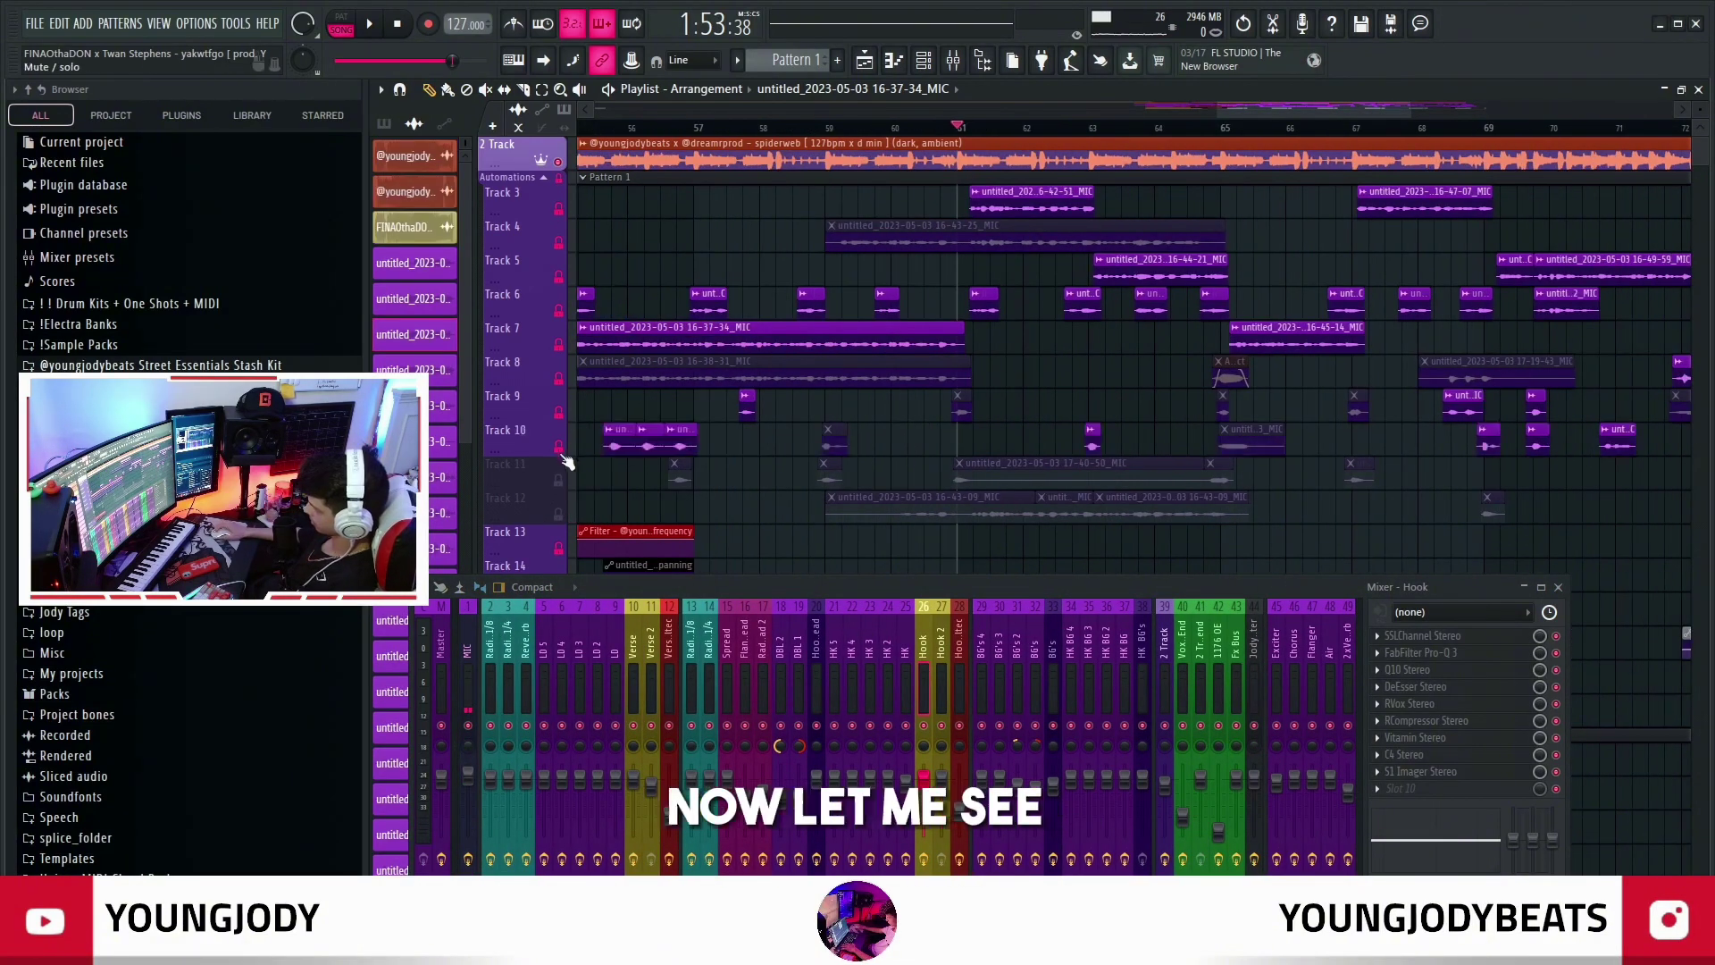
click(559, 479)
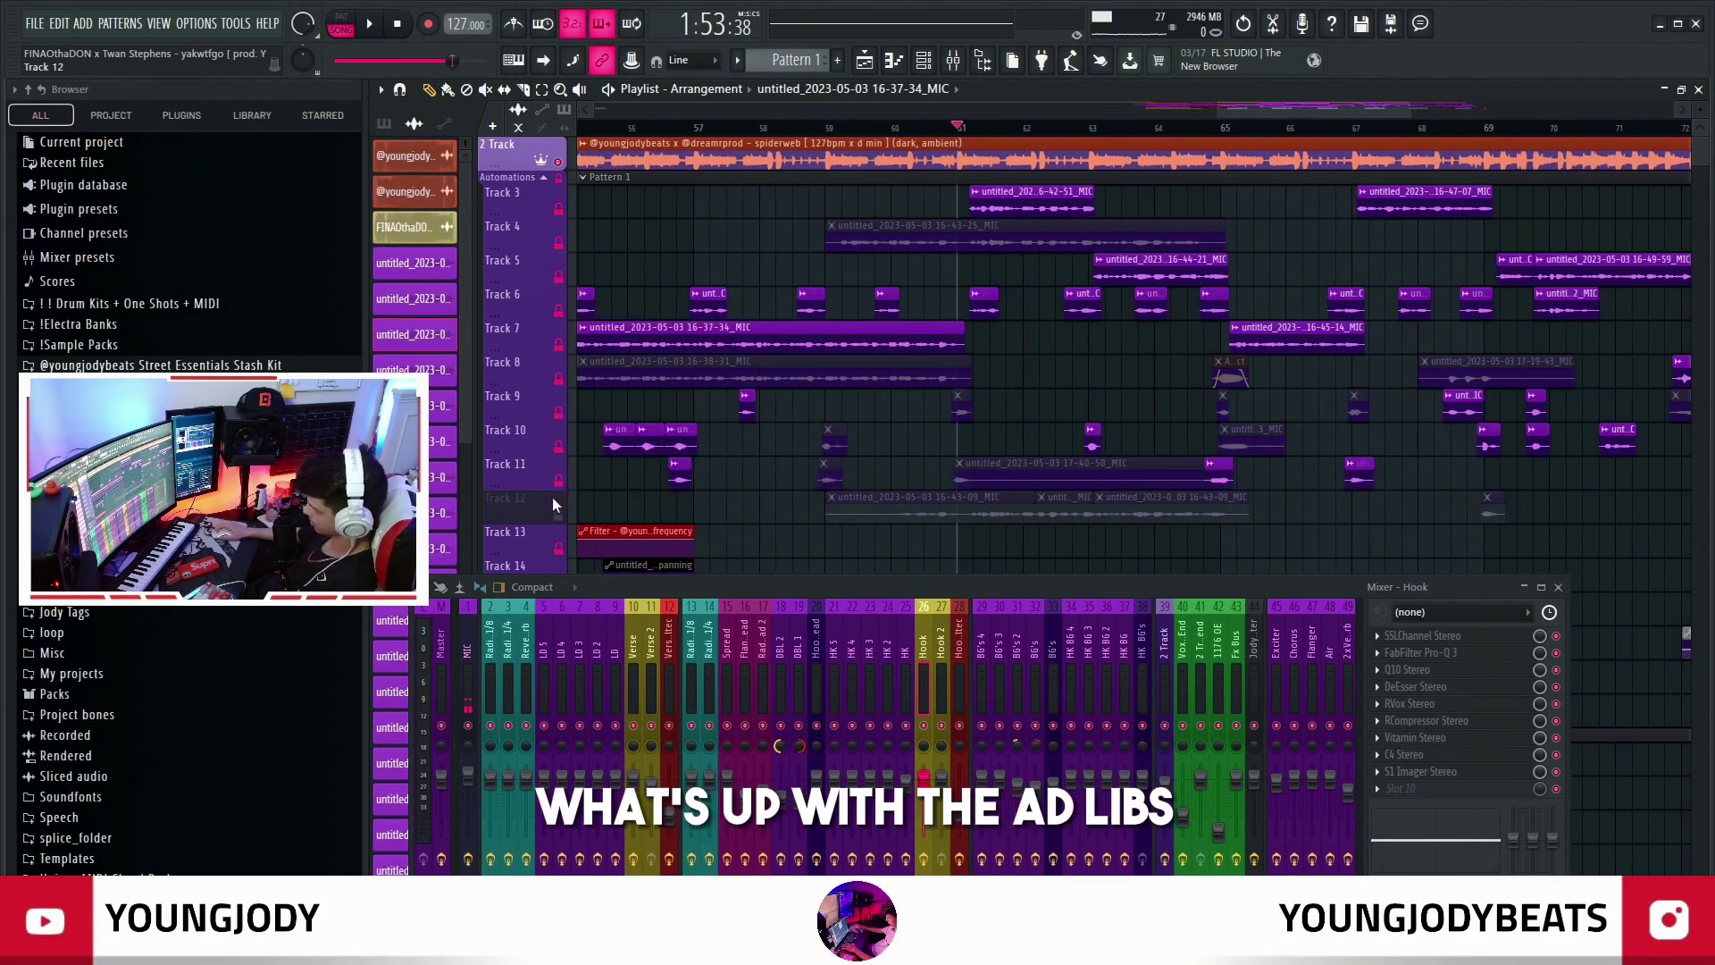
Select an ad-lib clip on Track 10 and compare the BG's bus effects chain with the Hook 2 track
click(643, 442)
scroll(999, 635, down, 4)
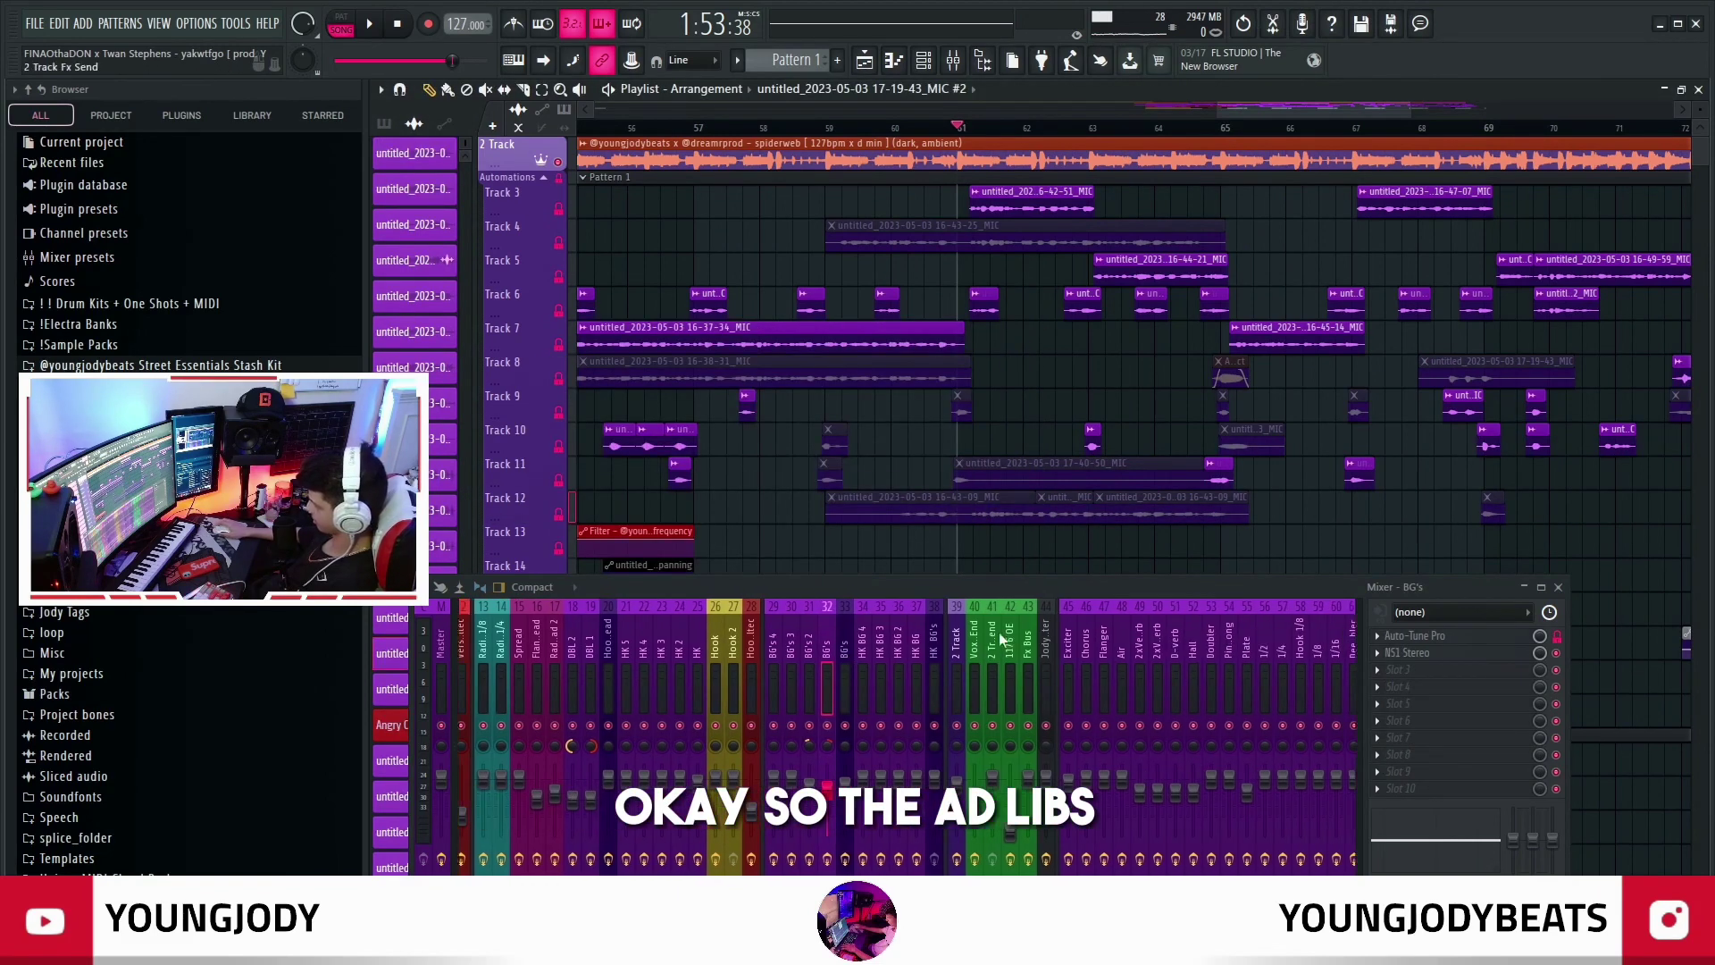
click(839, 677)
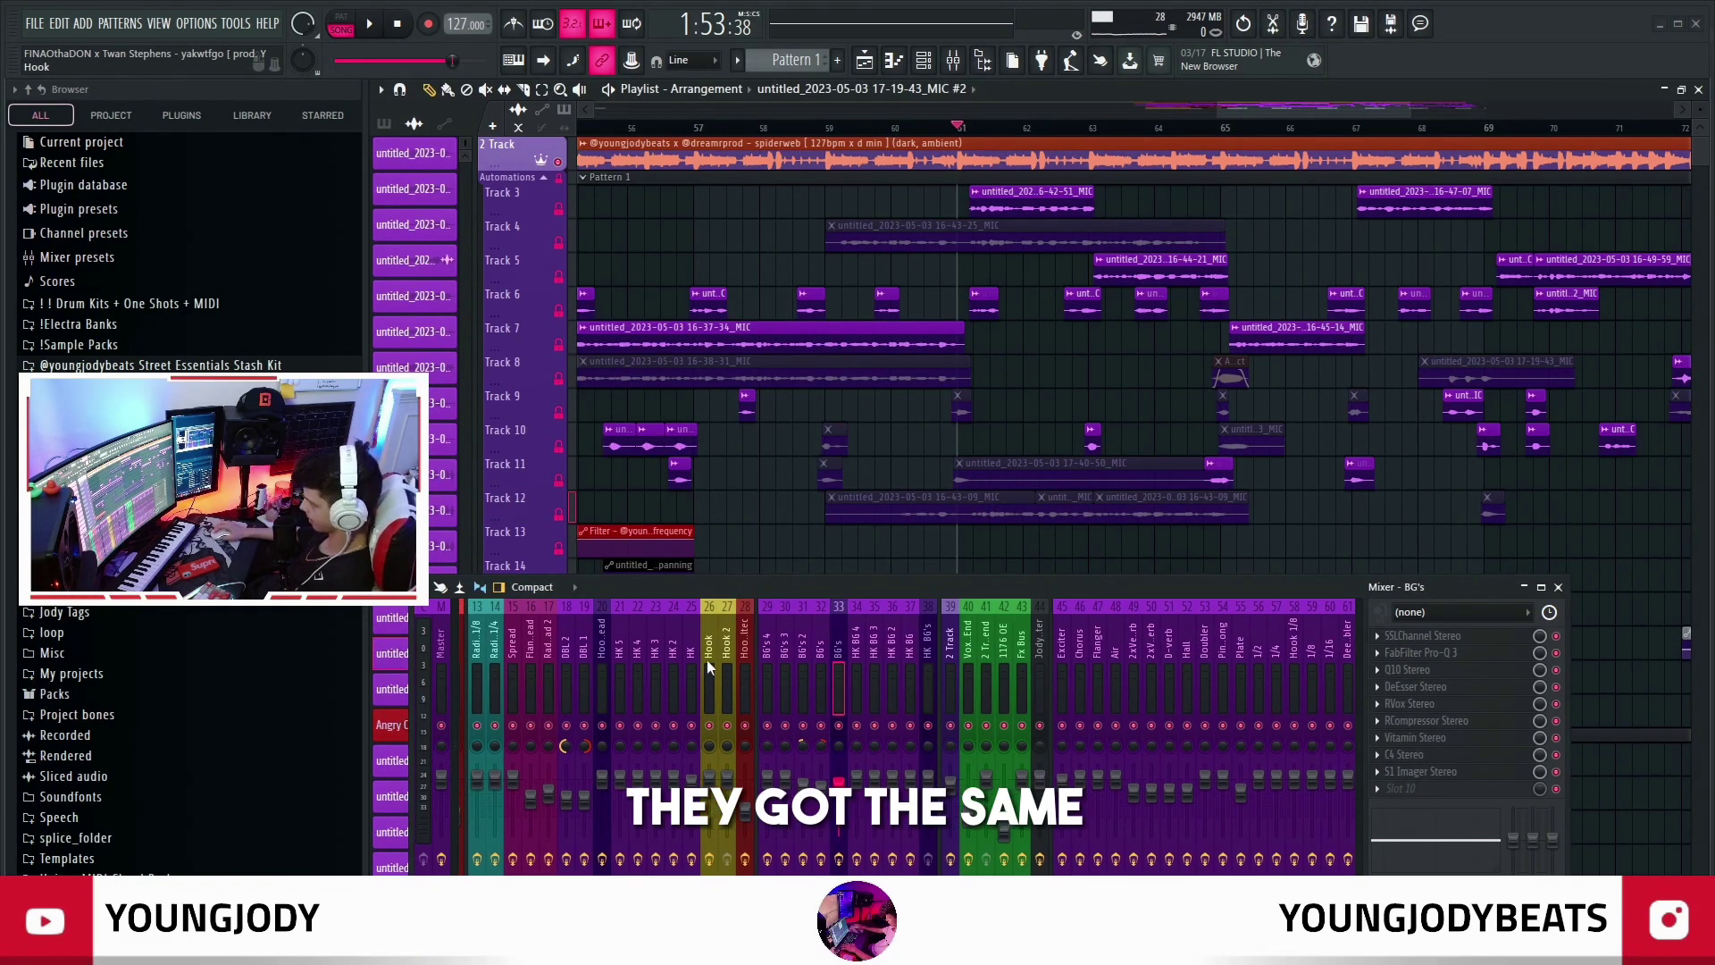
click(727, 668)
scroll(683, 660, up, 4)
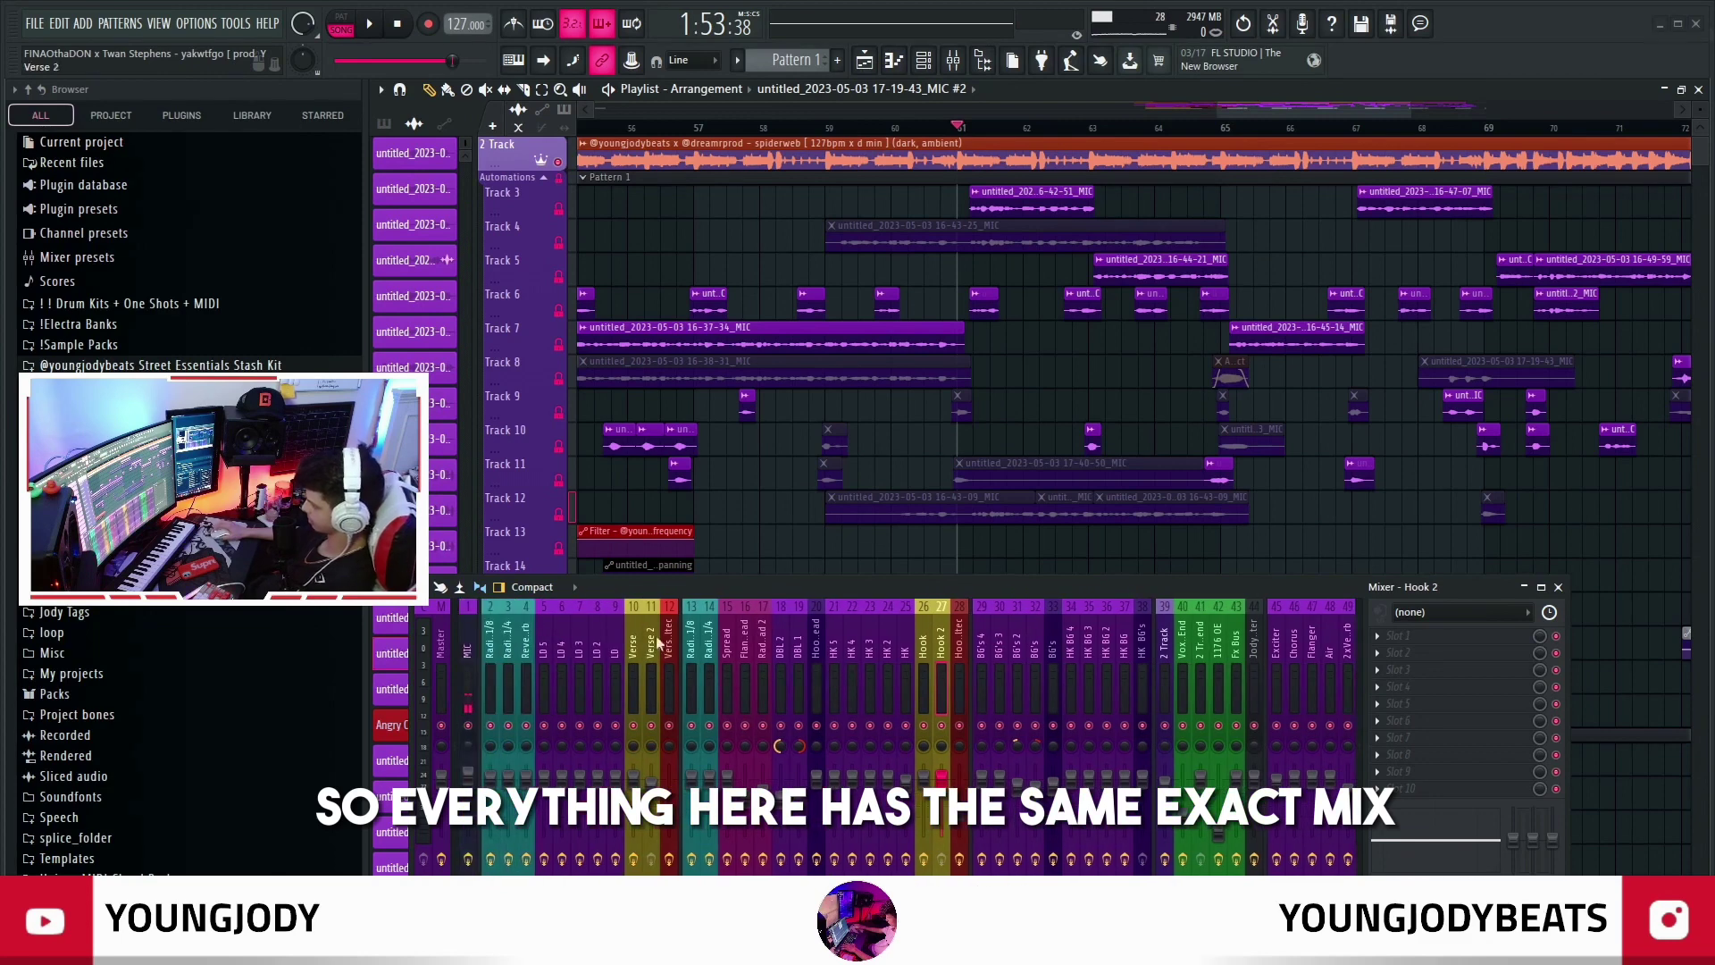
Step through the send tracks, including the 1/4 delay and 2xVerbs long reverb, to inspect their effects
scroll(892, 642, down, 2)
scroll(999, 668, down, 3)
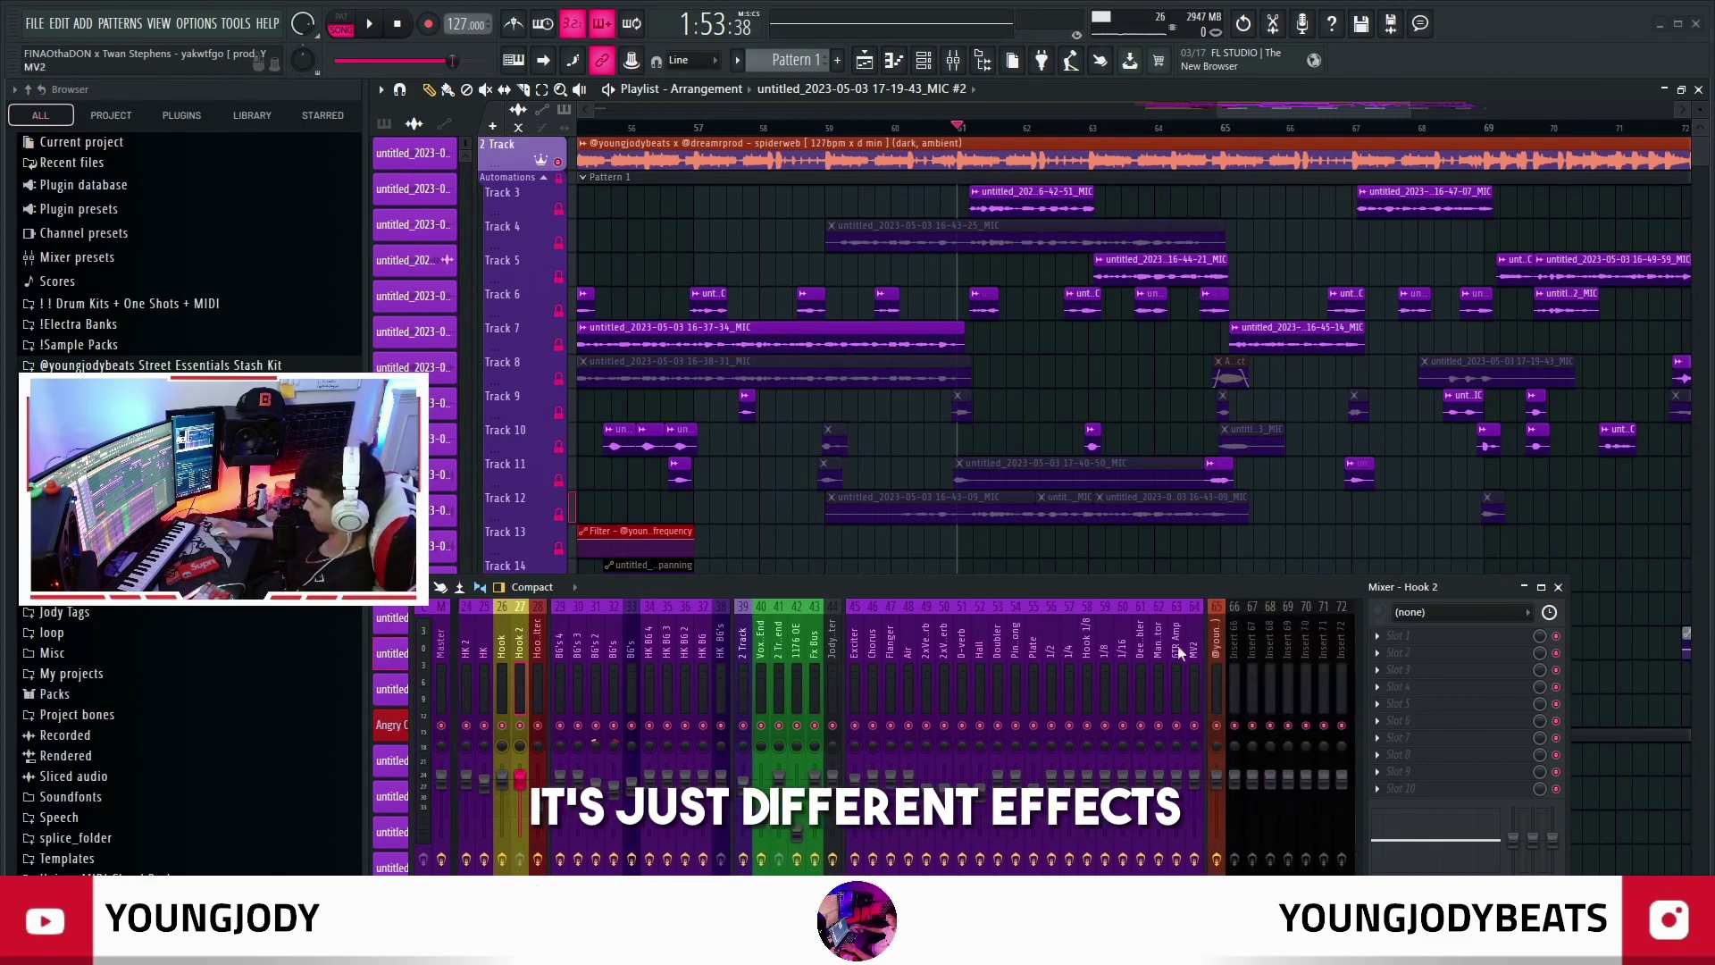
click(919, 671)
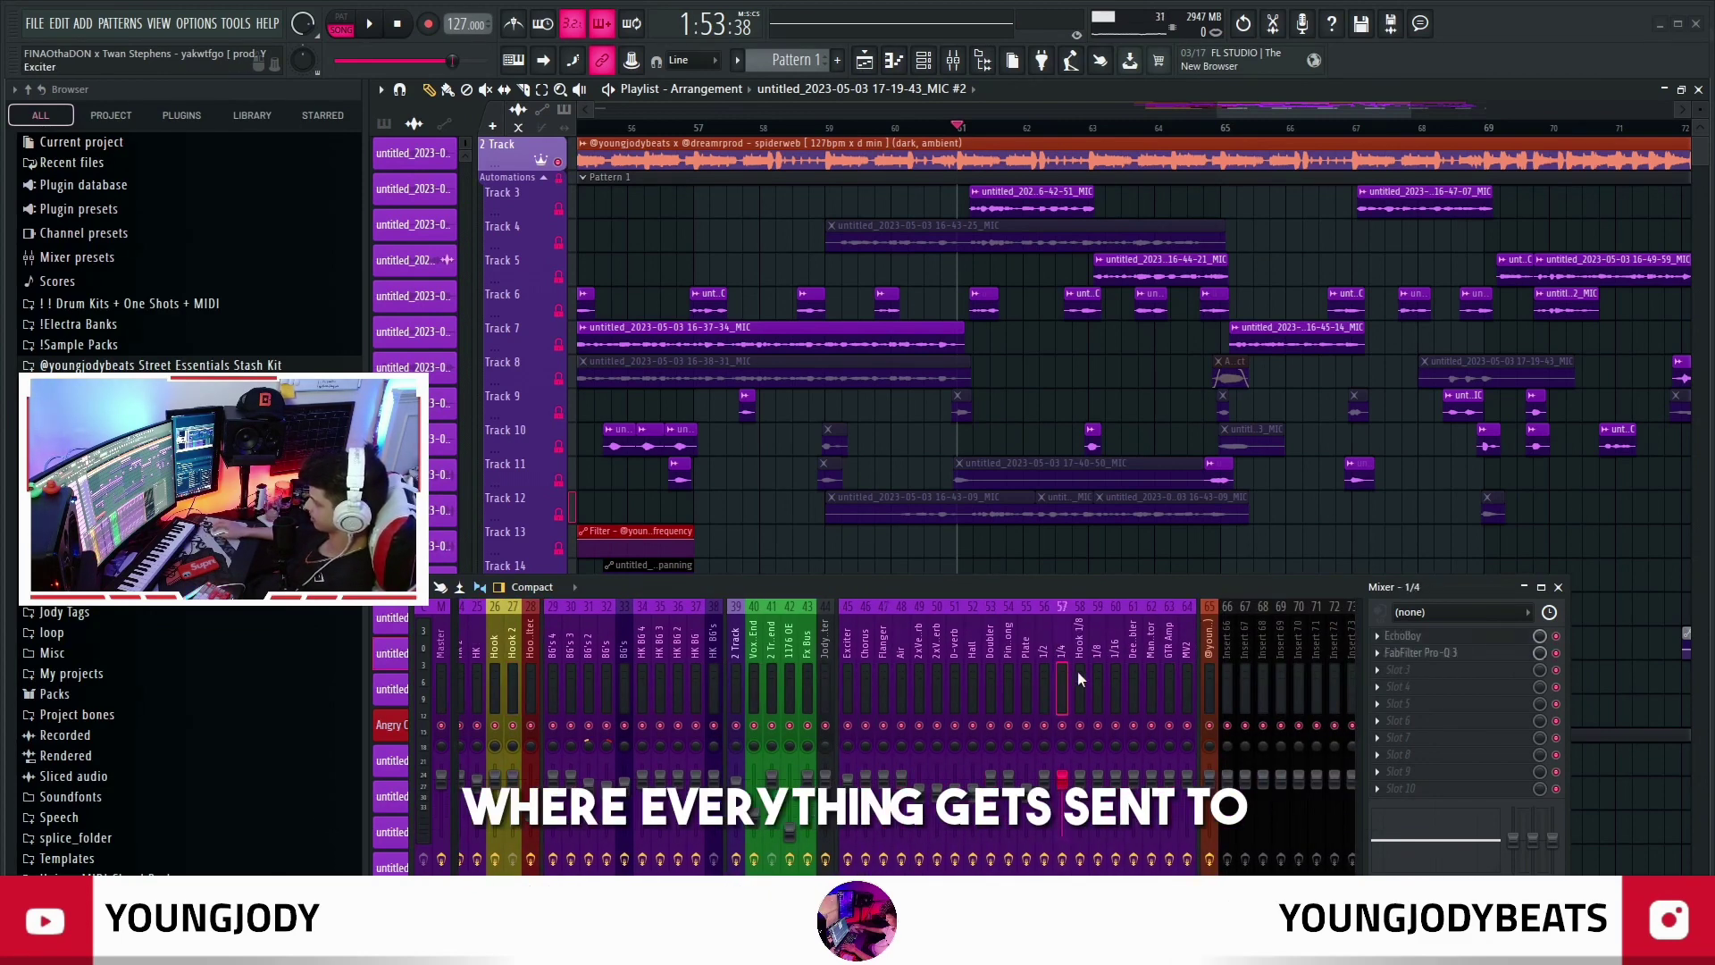
click(1133, 672)
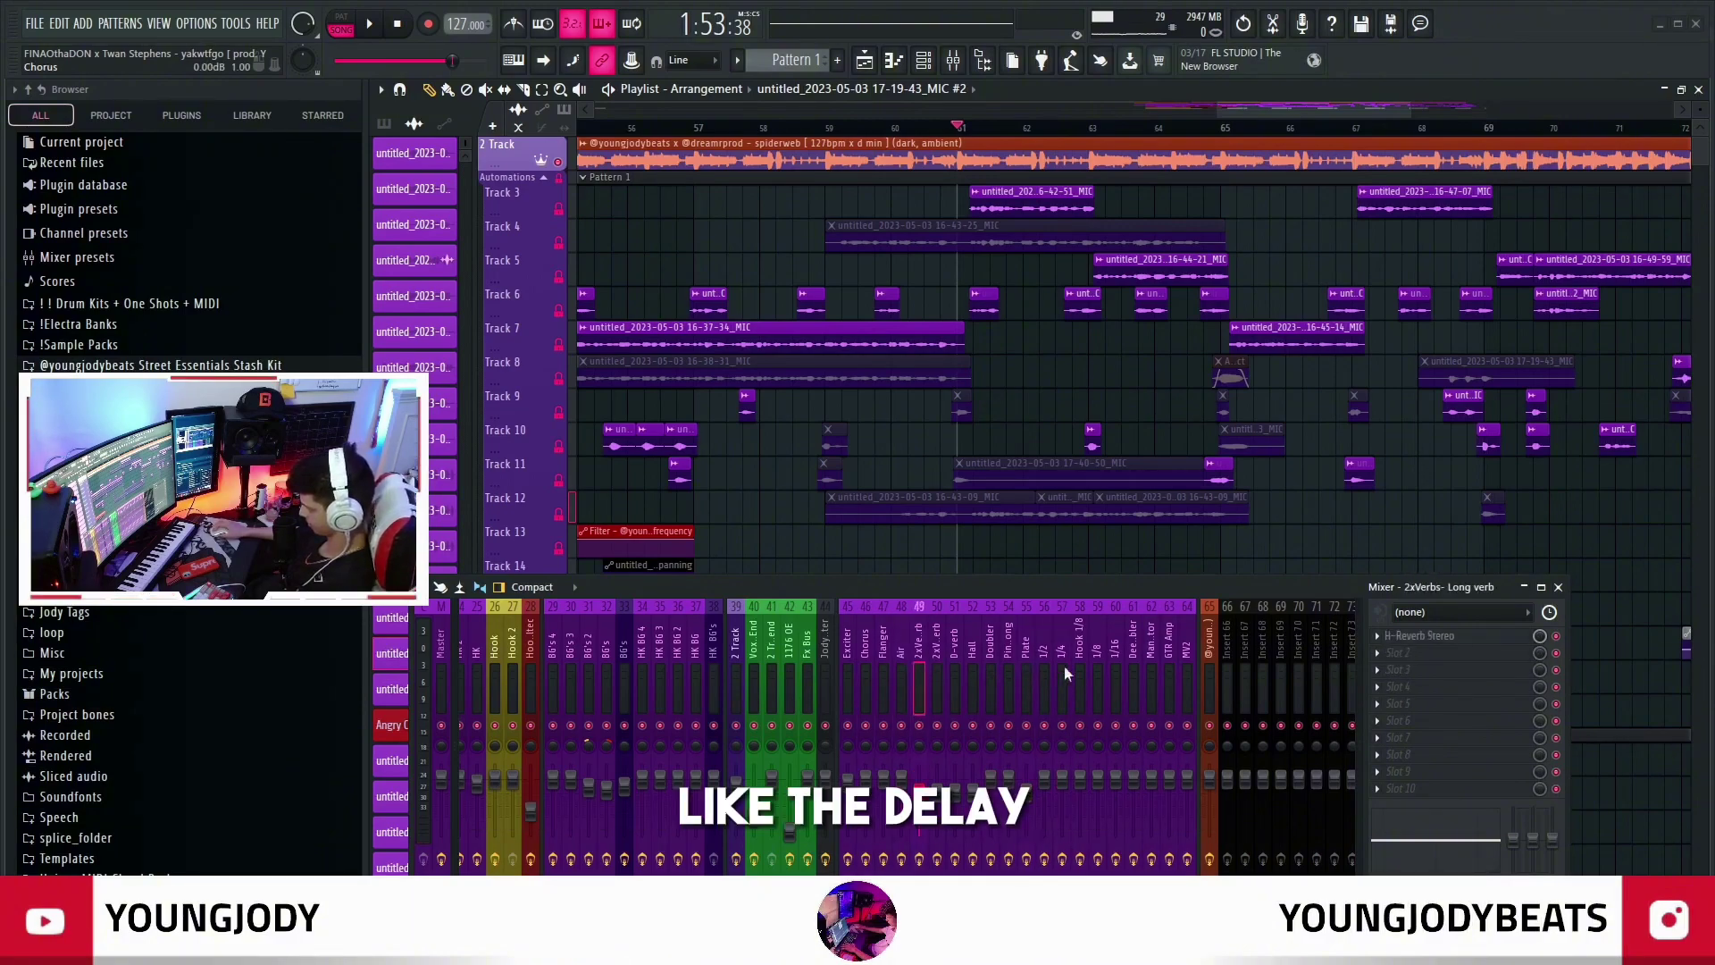
click(1097, 672)
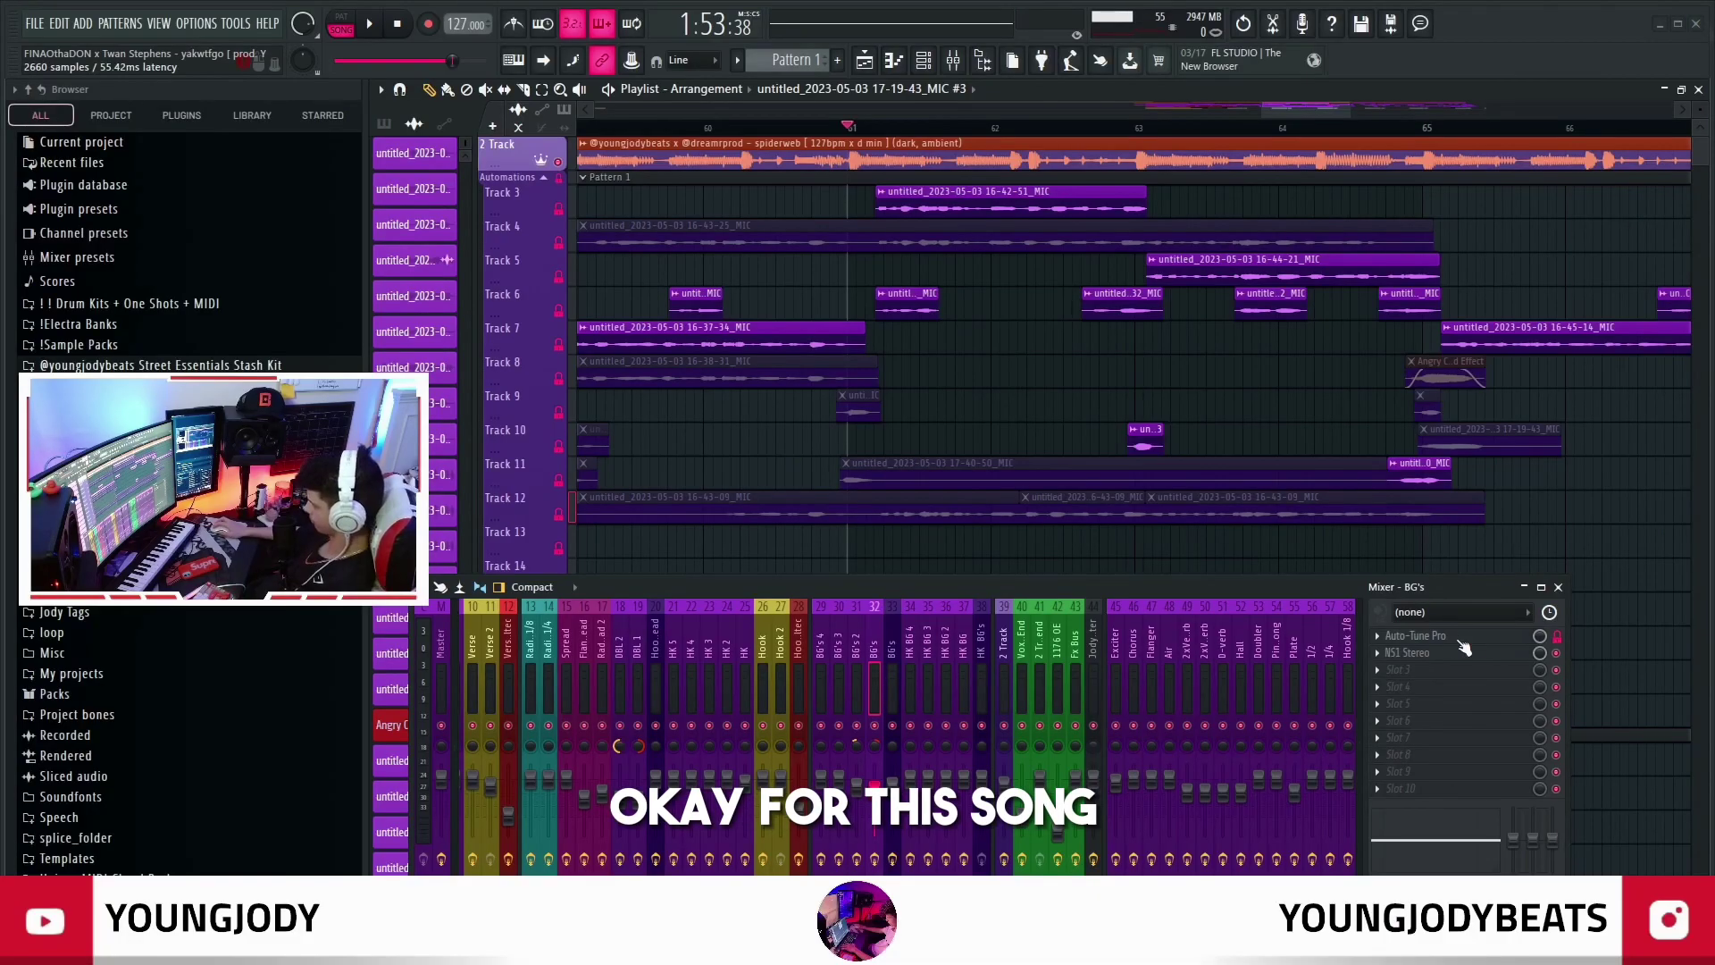
Open Auto-Tune Pro on the BG's ad-lib track and inspect its settings beside the playlist
click(1458, 639)
drag(1063, 583, 1103, 737)
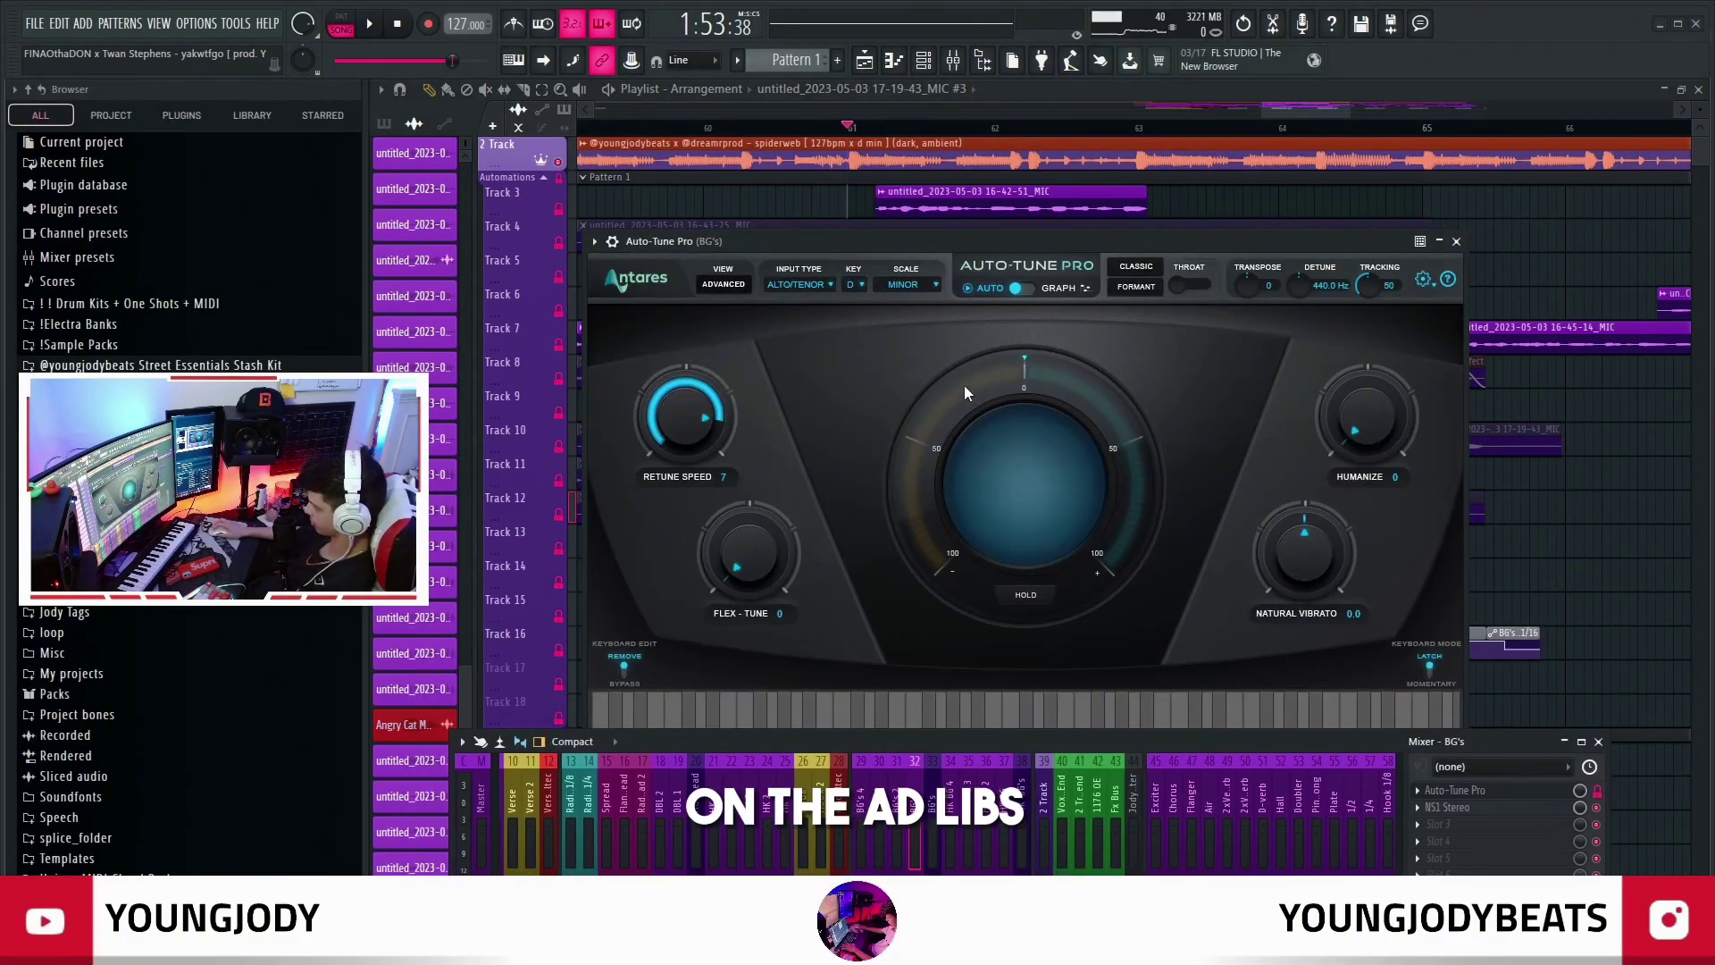
drag(916, 240, 981, 565)
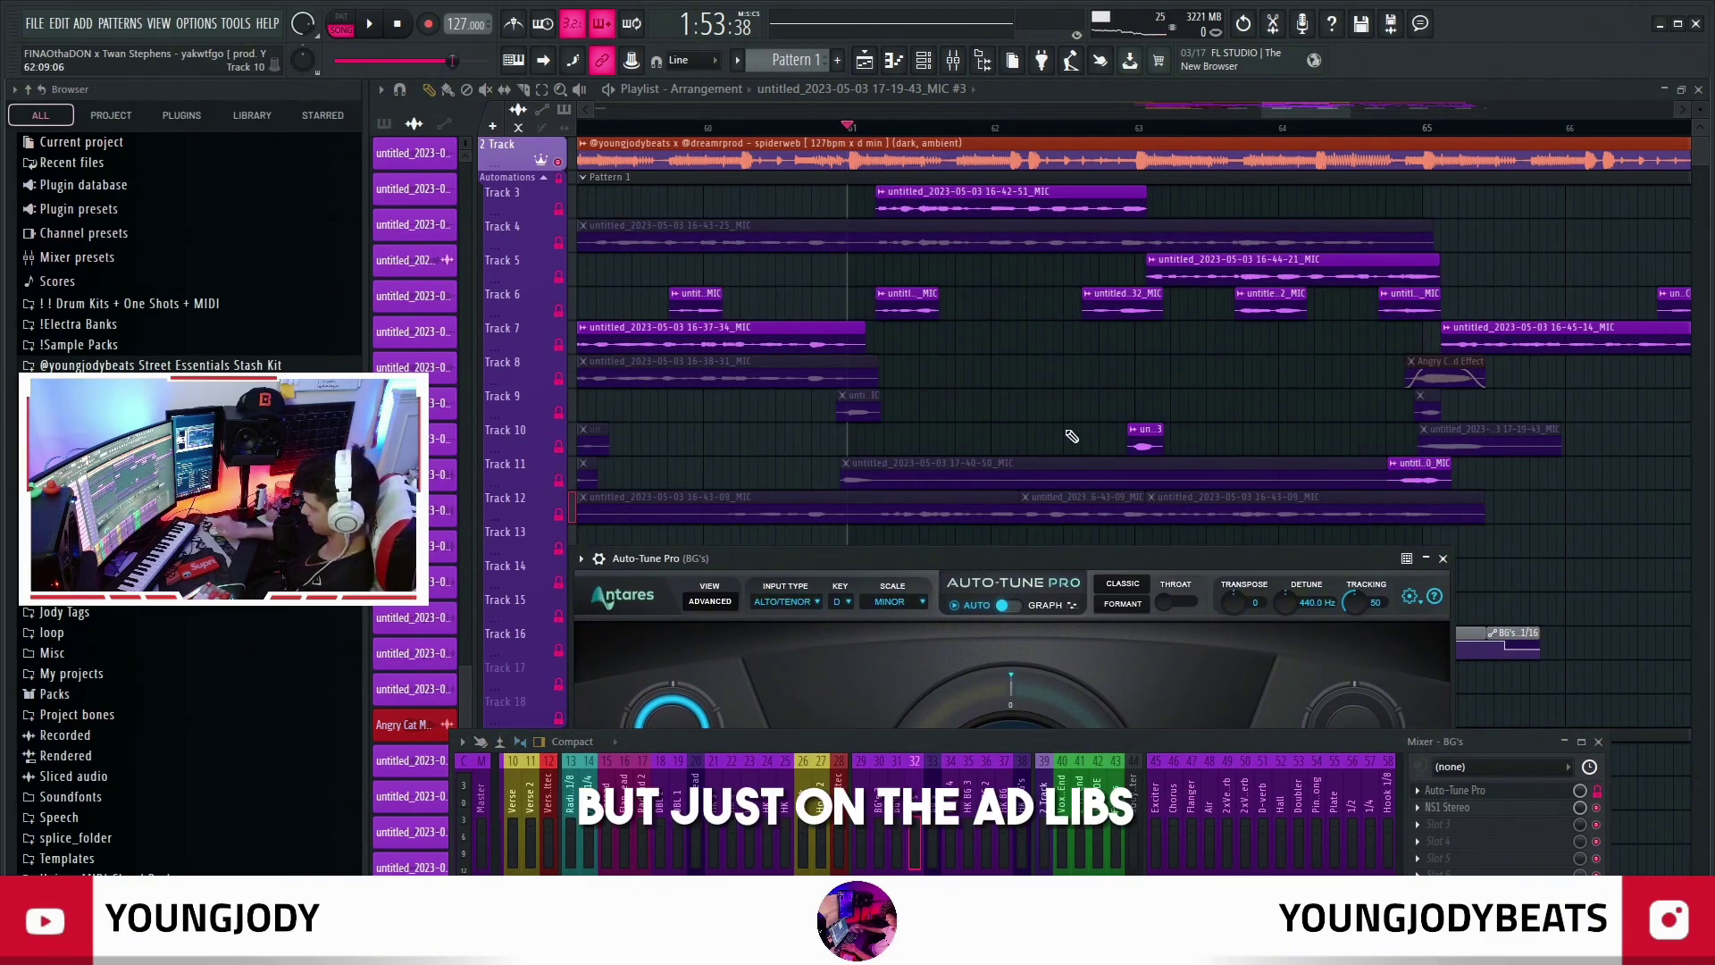
Locate the panned ad-lib clips on Tracks 9 and 10 around bar 69 and audition them
drag(1116, 433, 915, 417)
scroll(915, 417, up, 4)
alt+right_click(966, 431)
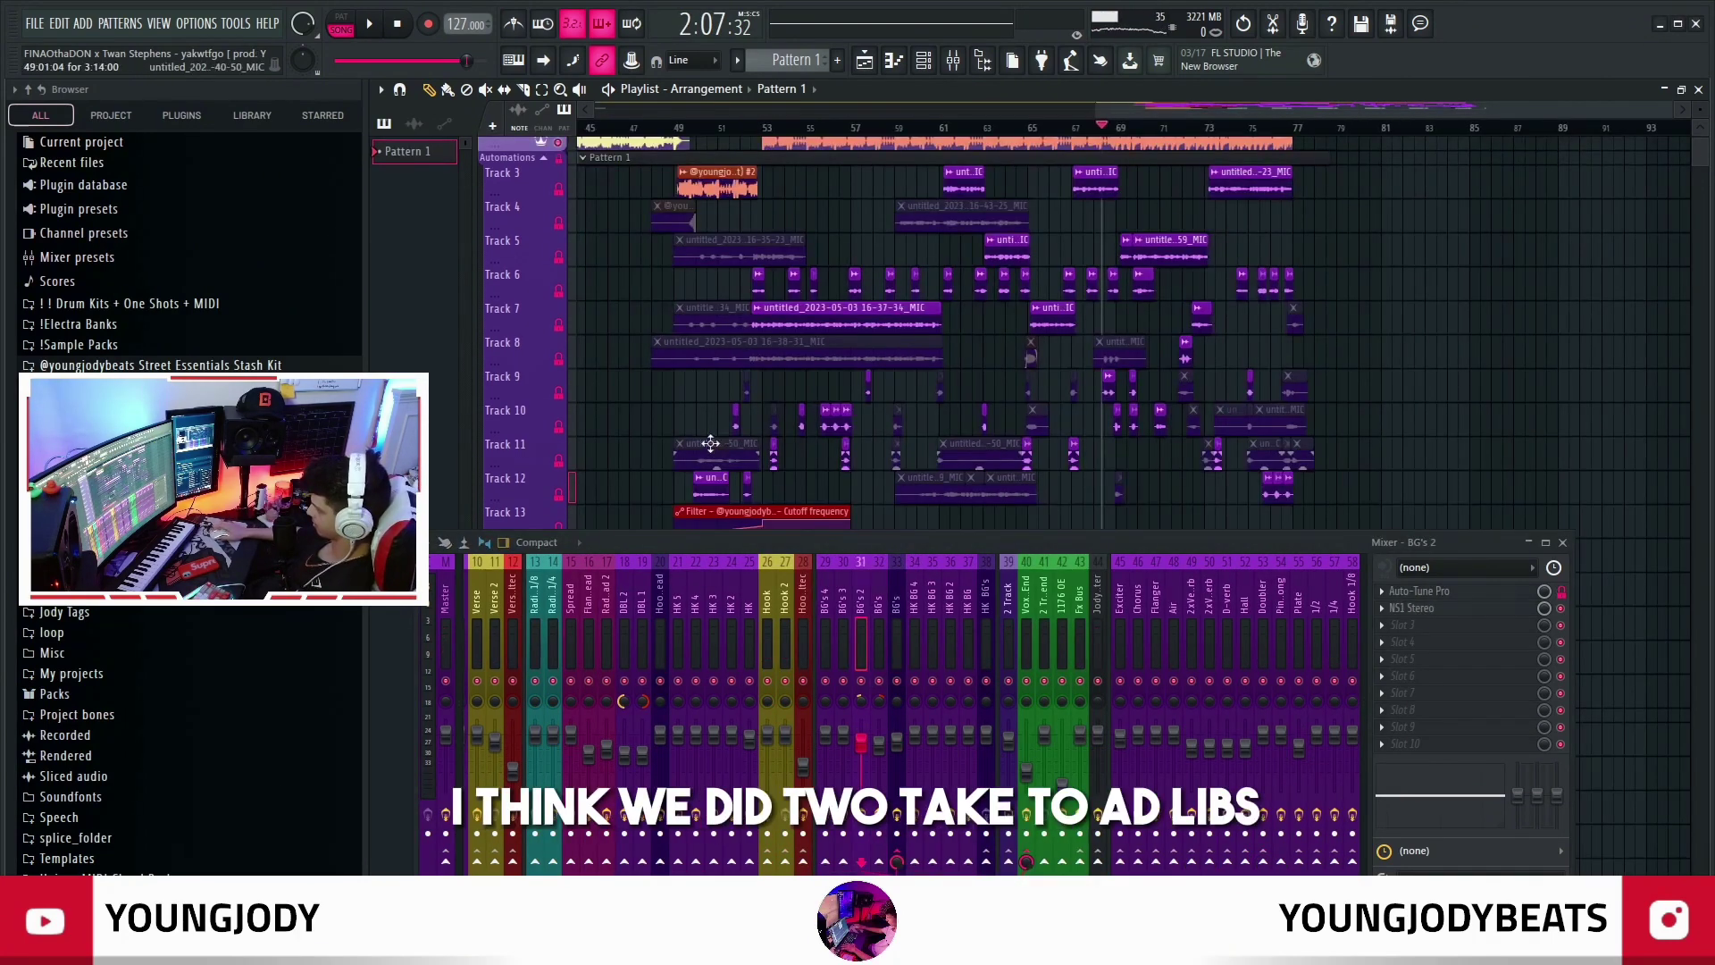
scroll(1114, 444, up, 3)
scroll(768, 500, up, 3)
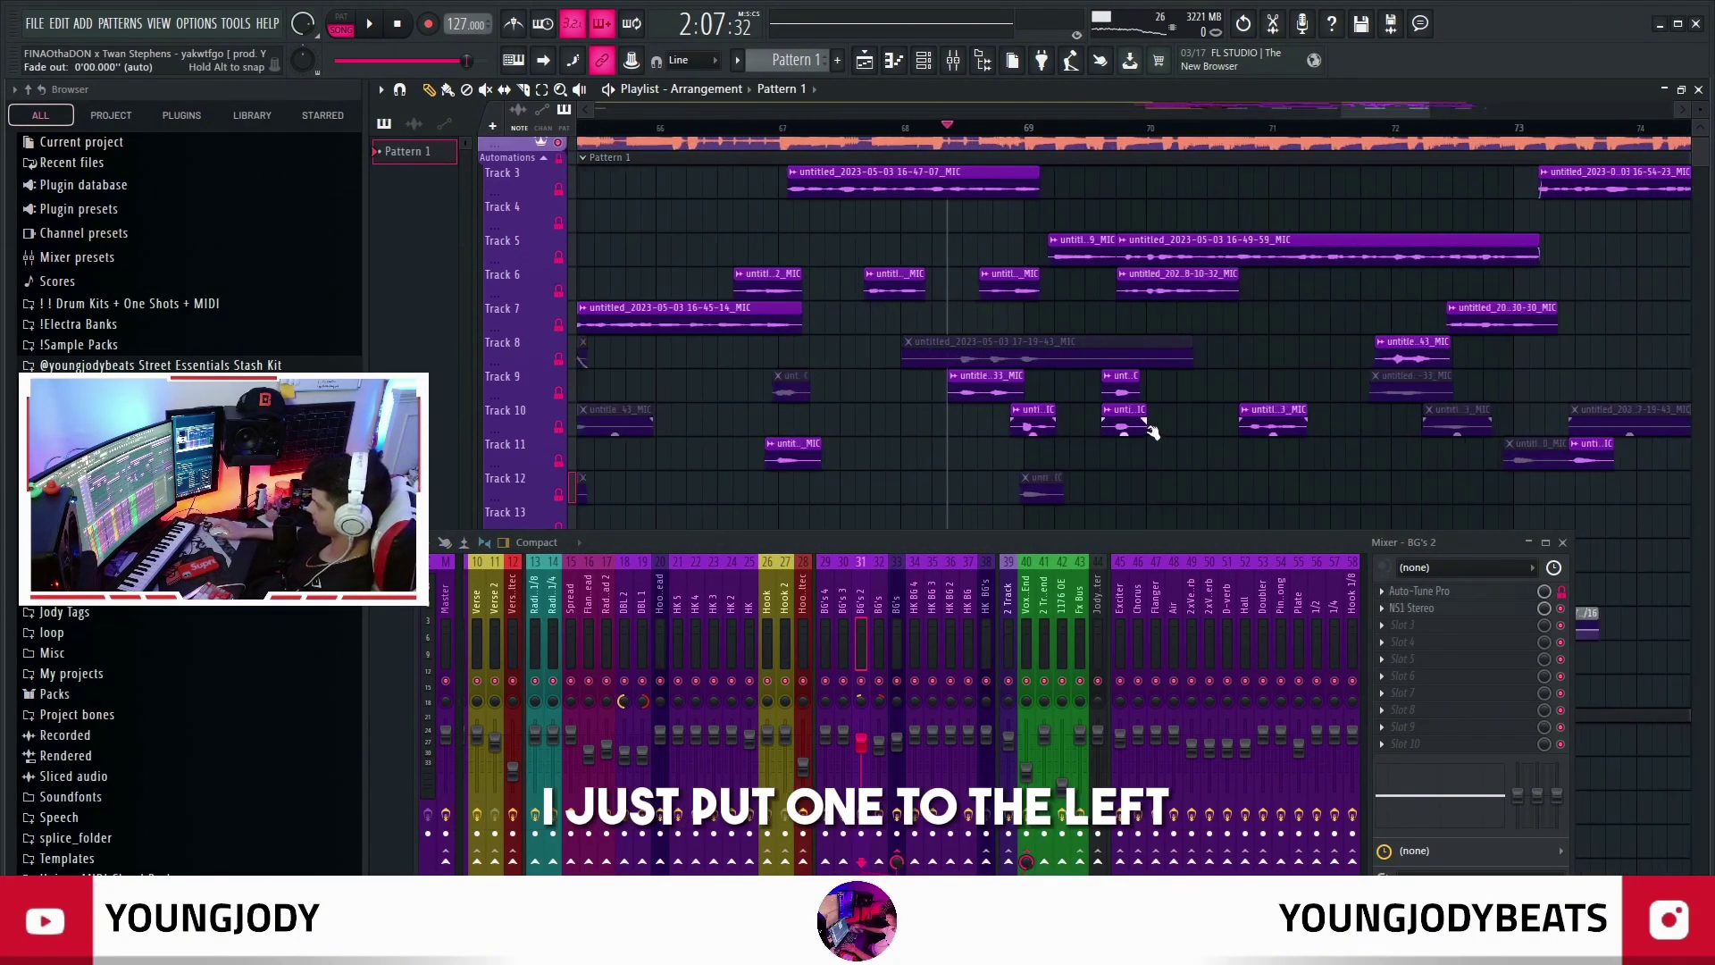
scroll(1088, 444, up, 4)
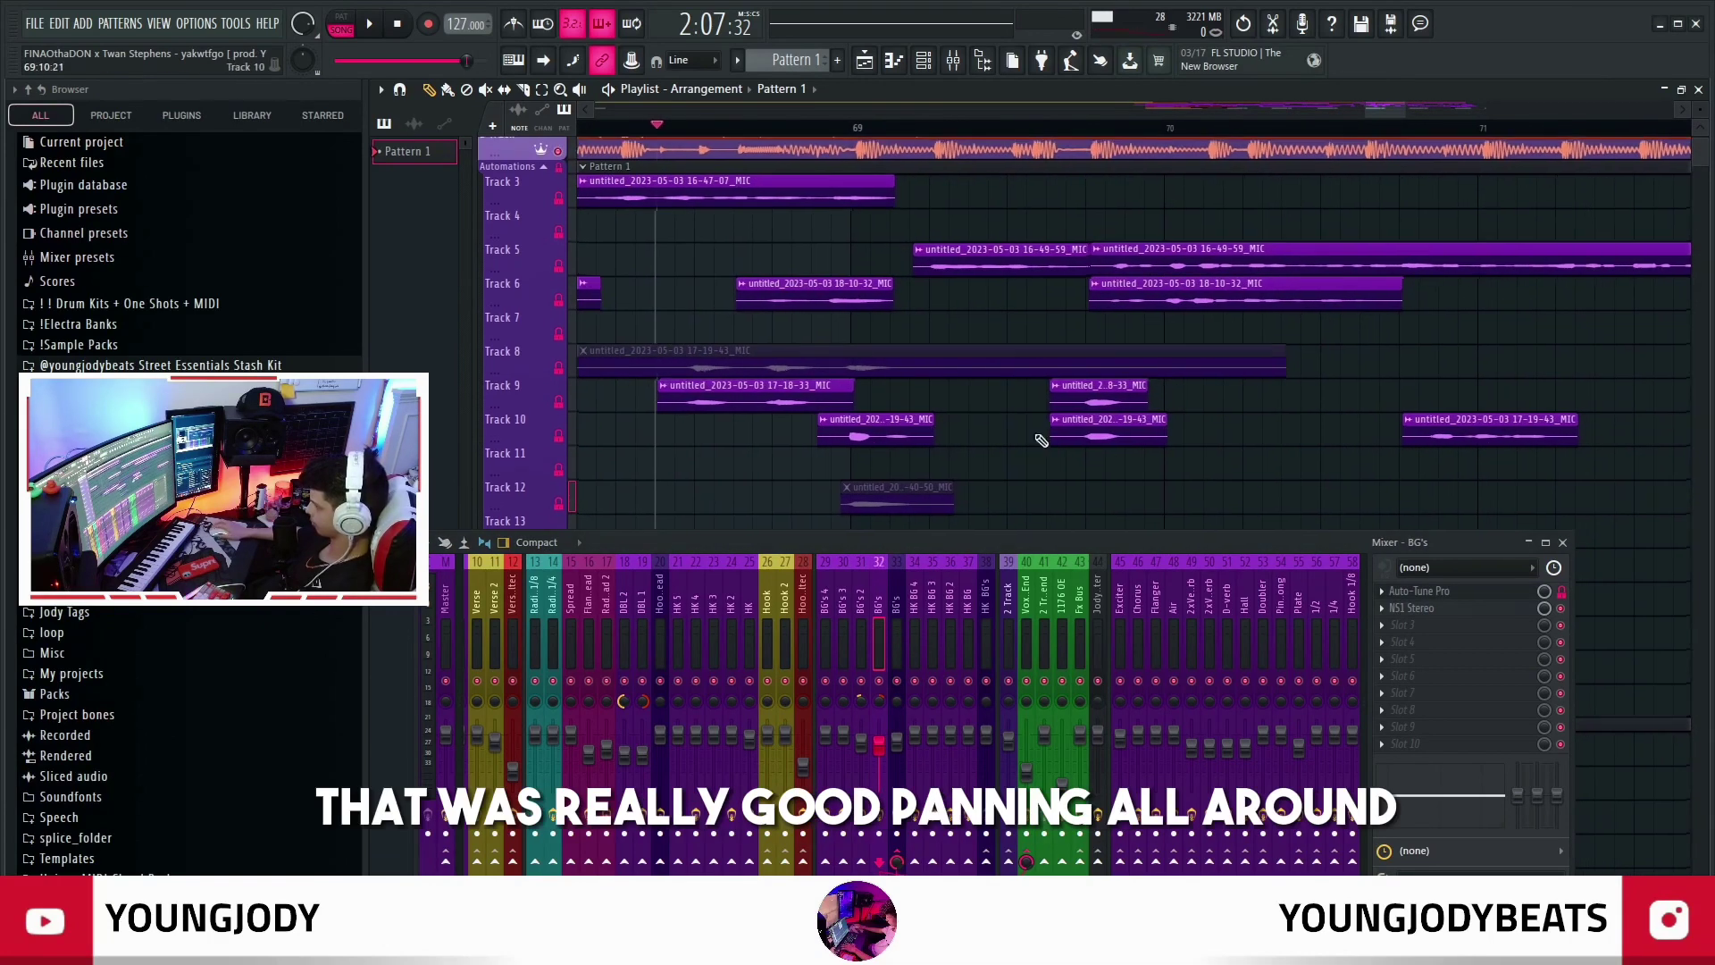
click(1047, 437)
key(space)
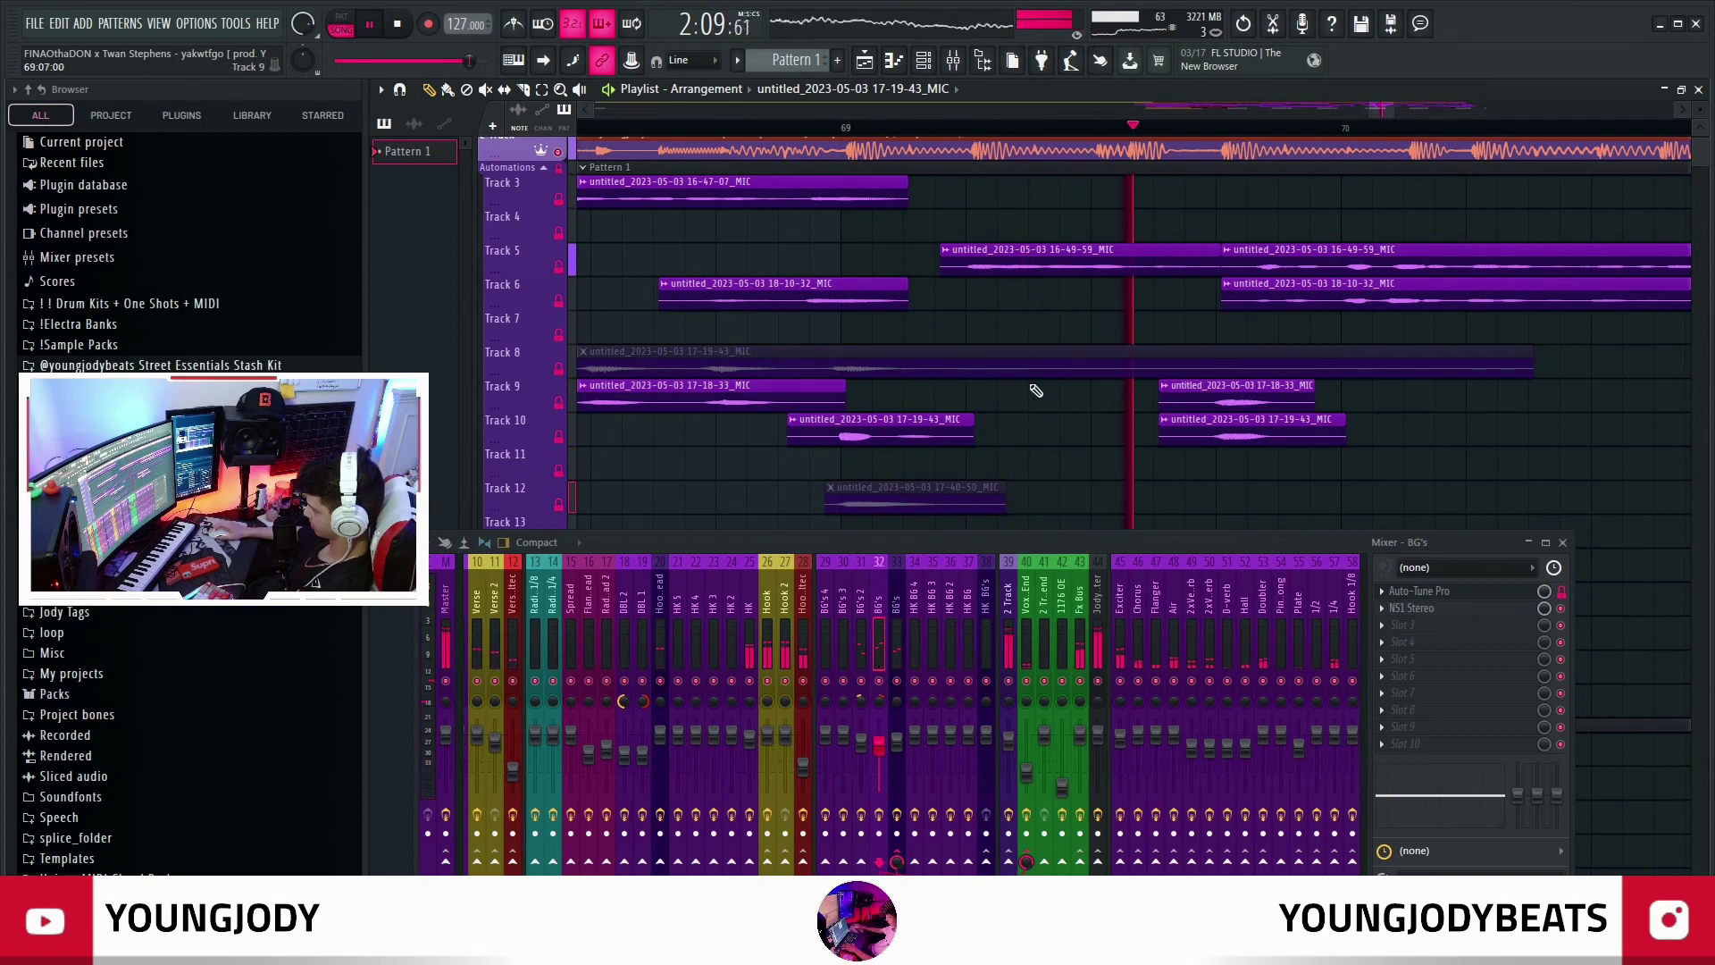
scroll(1153, 420, down, 5)
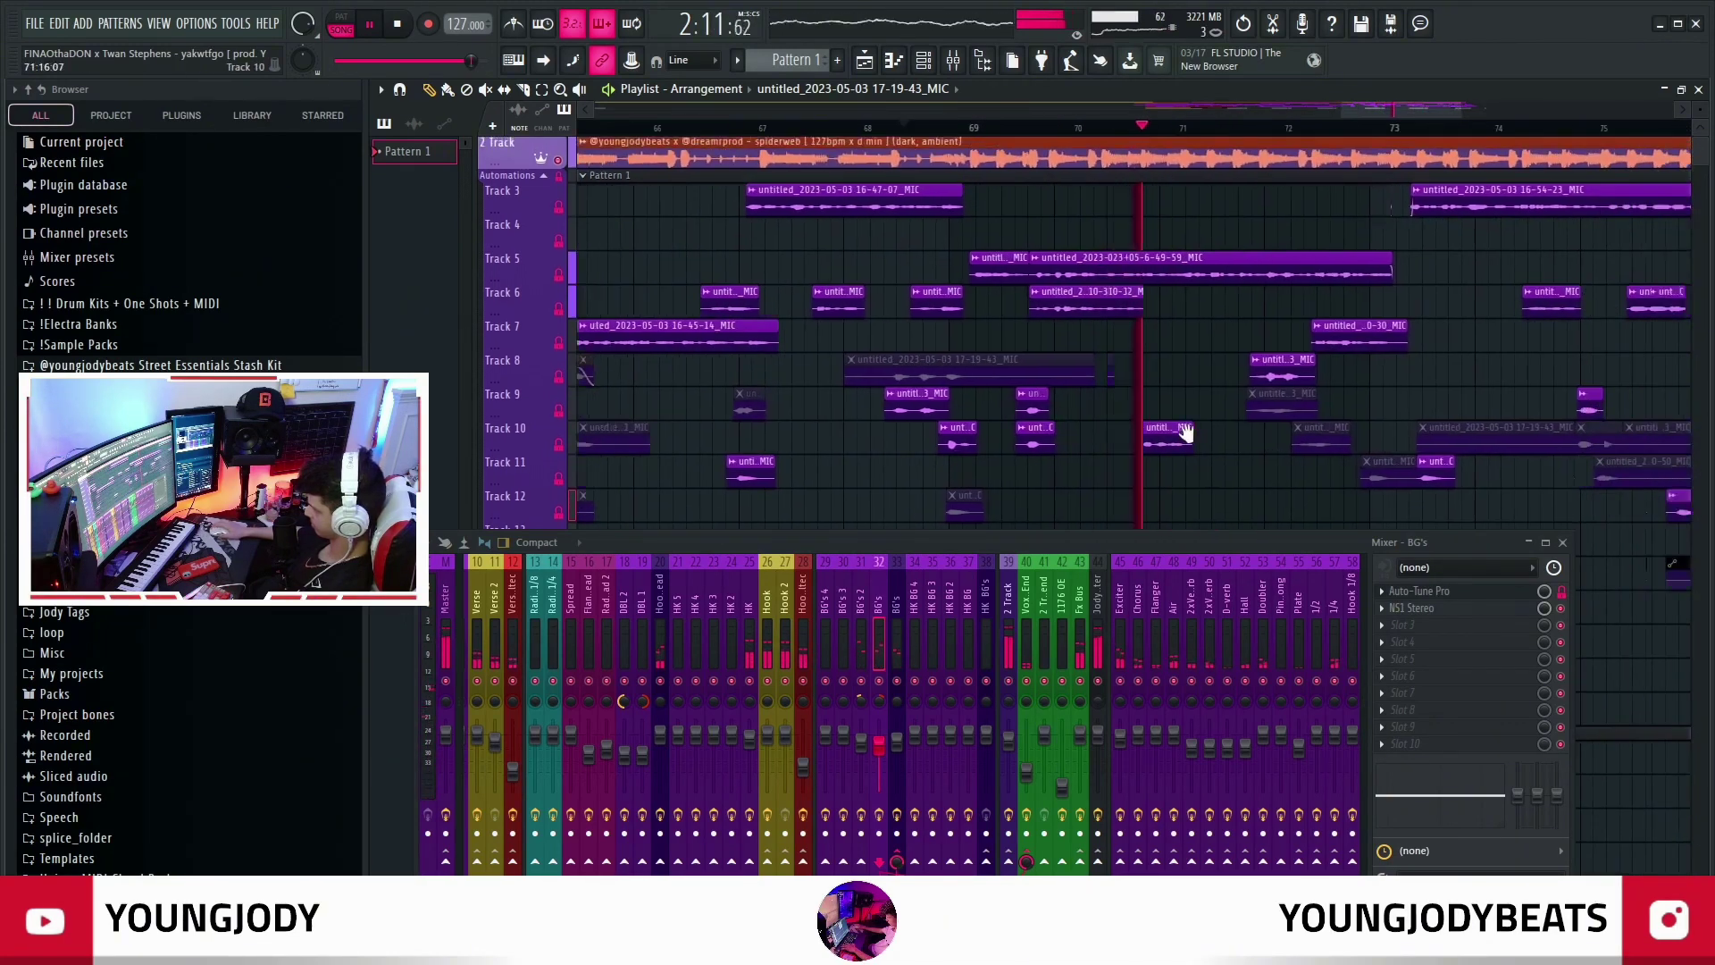
key(space)
Examine the BG's – To 1/16 delay automation clips on Track 16 around bar 69
scroll(894, 581, down, 5)
scroll(893, 578, up, 6)
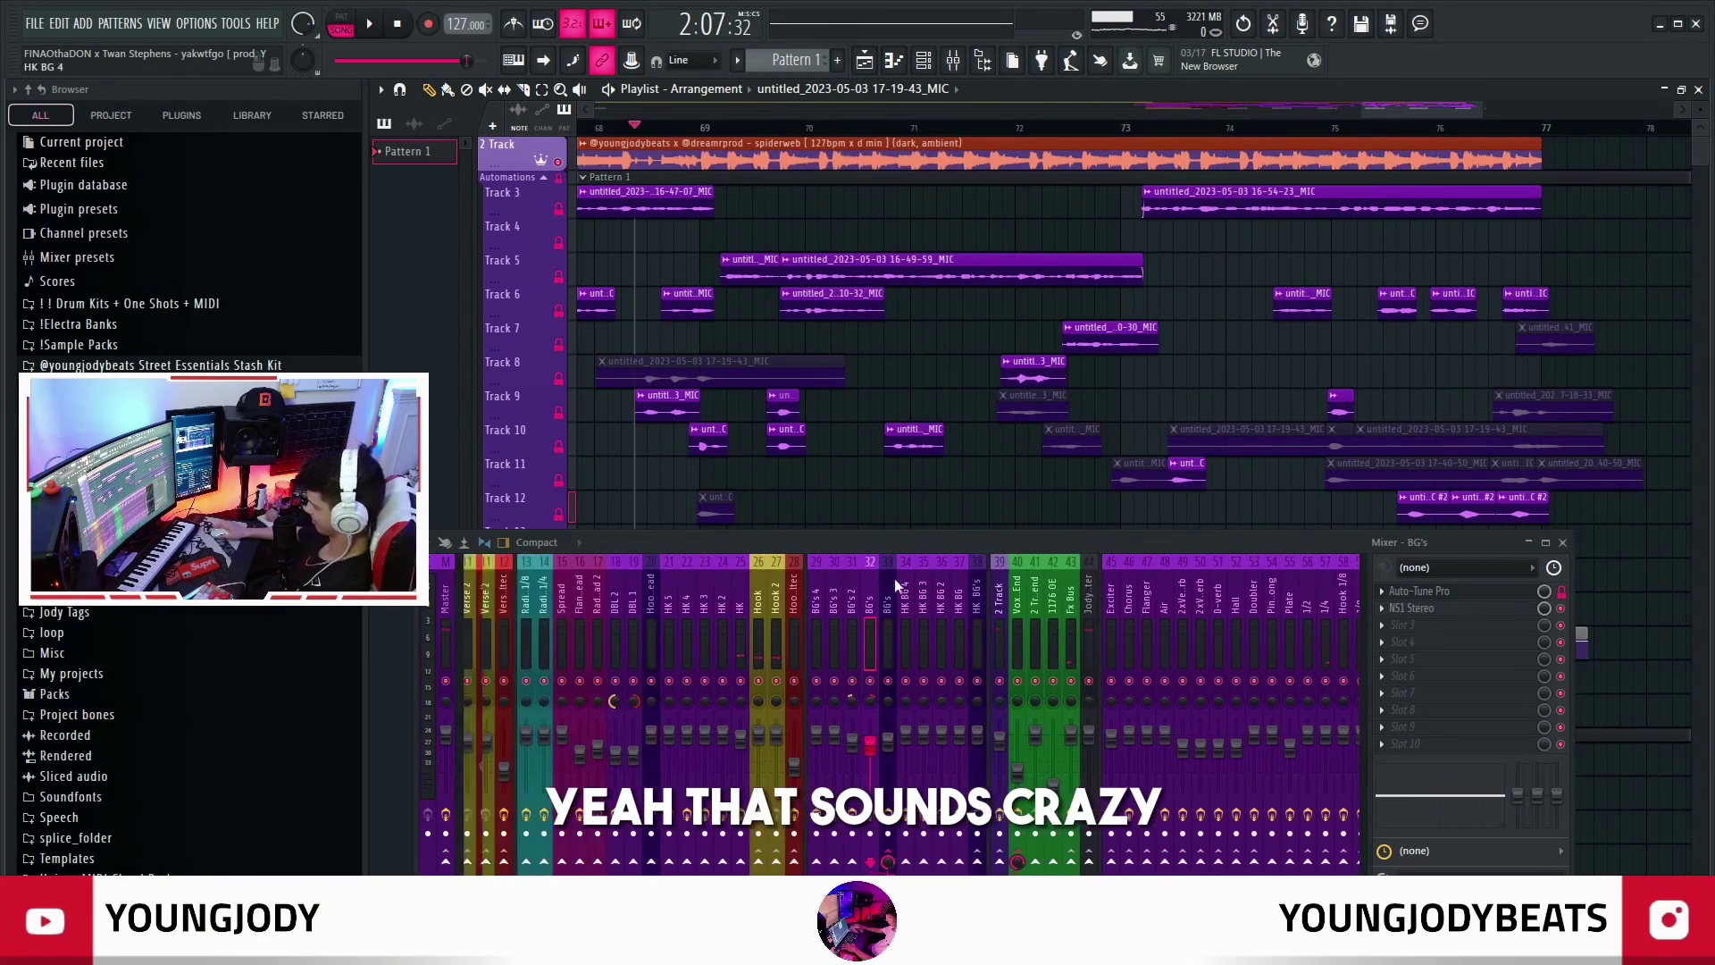
scroll(893, 577, down, 6)
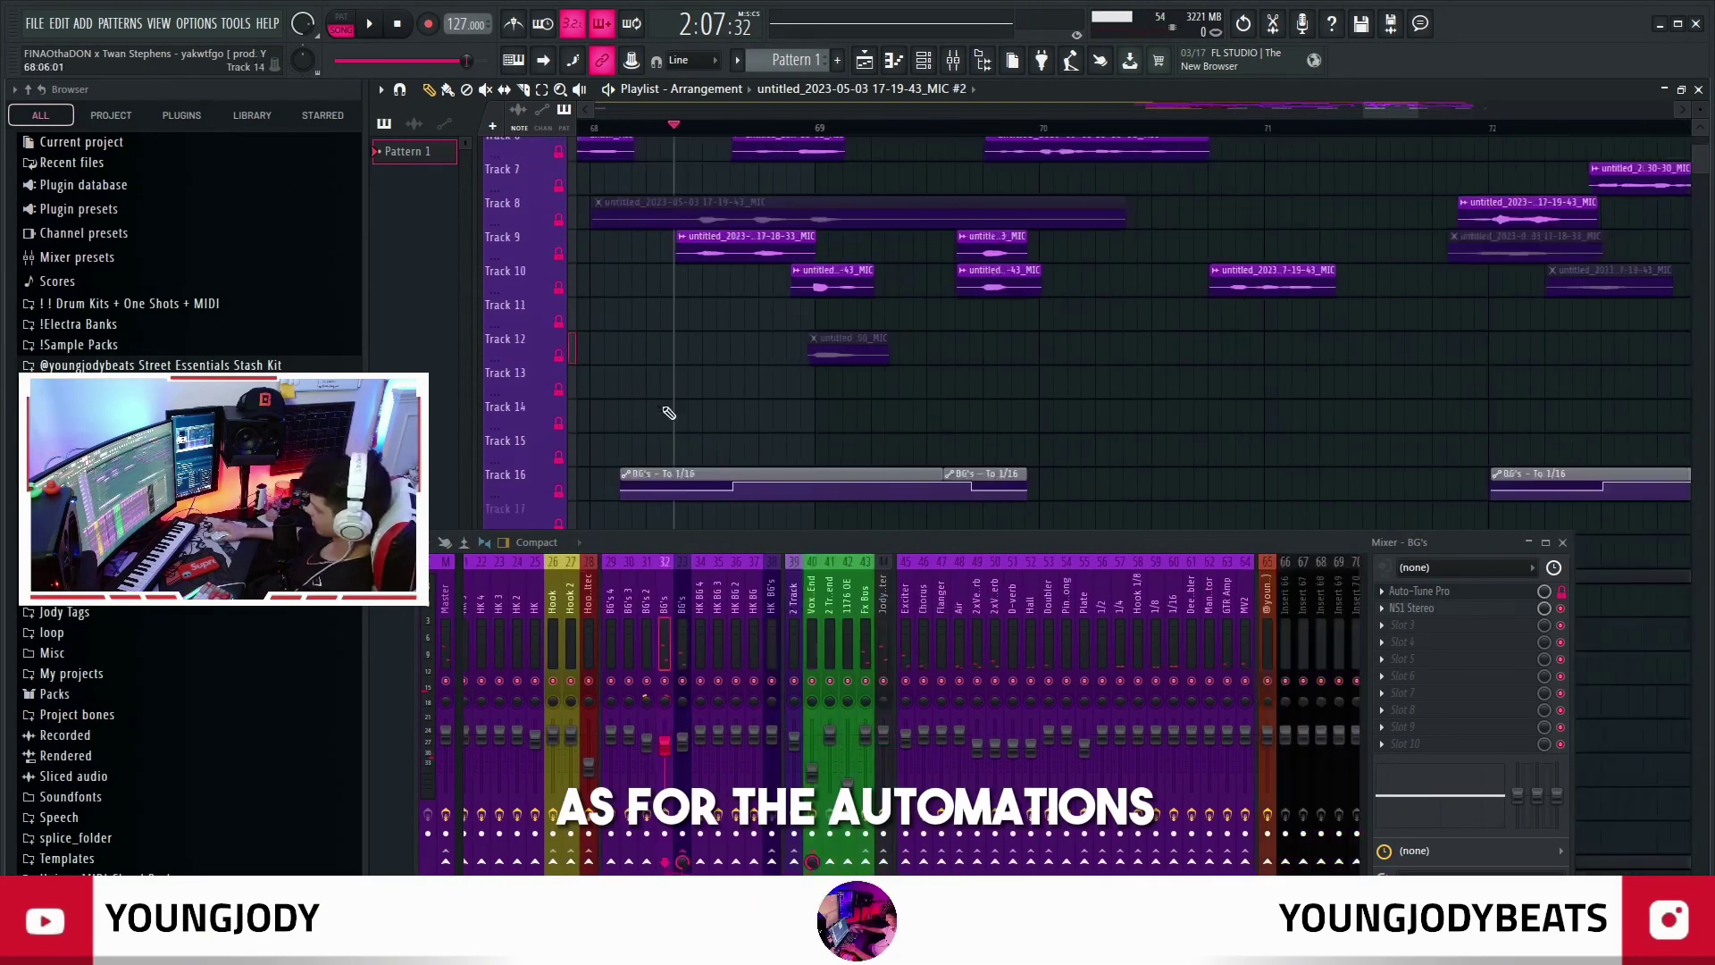
scroll(670, 413, up, 3)
scroll(893, 375, down, 3)
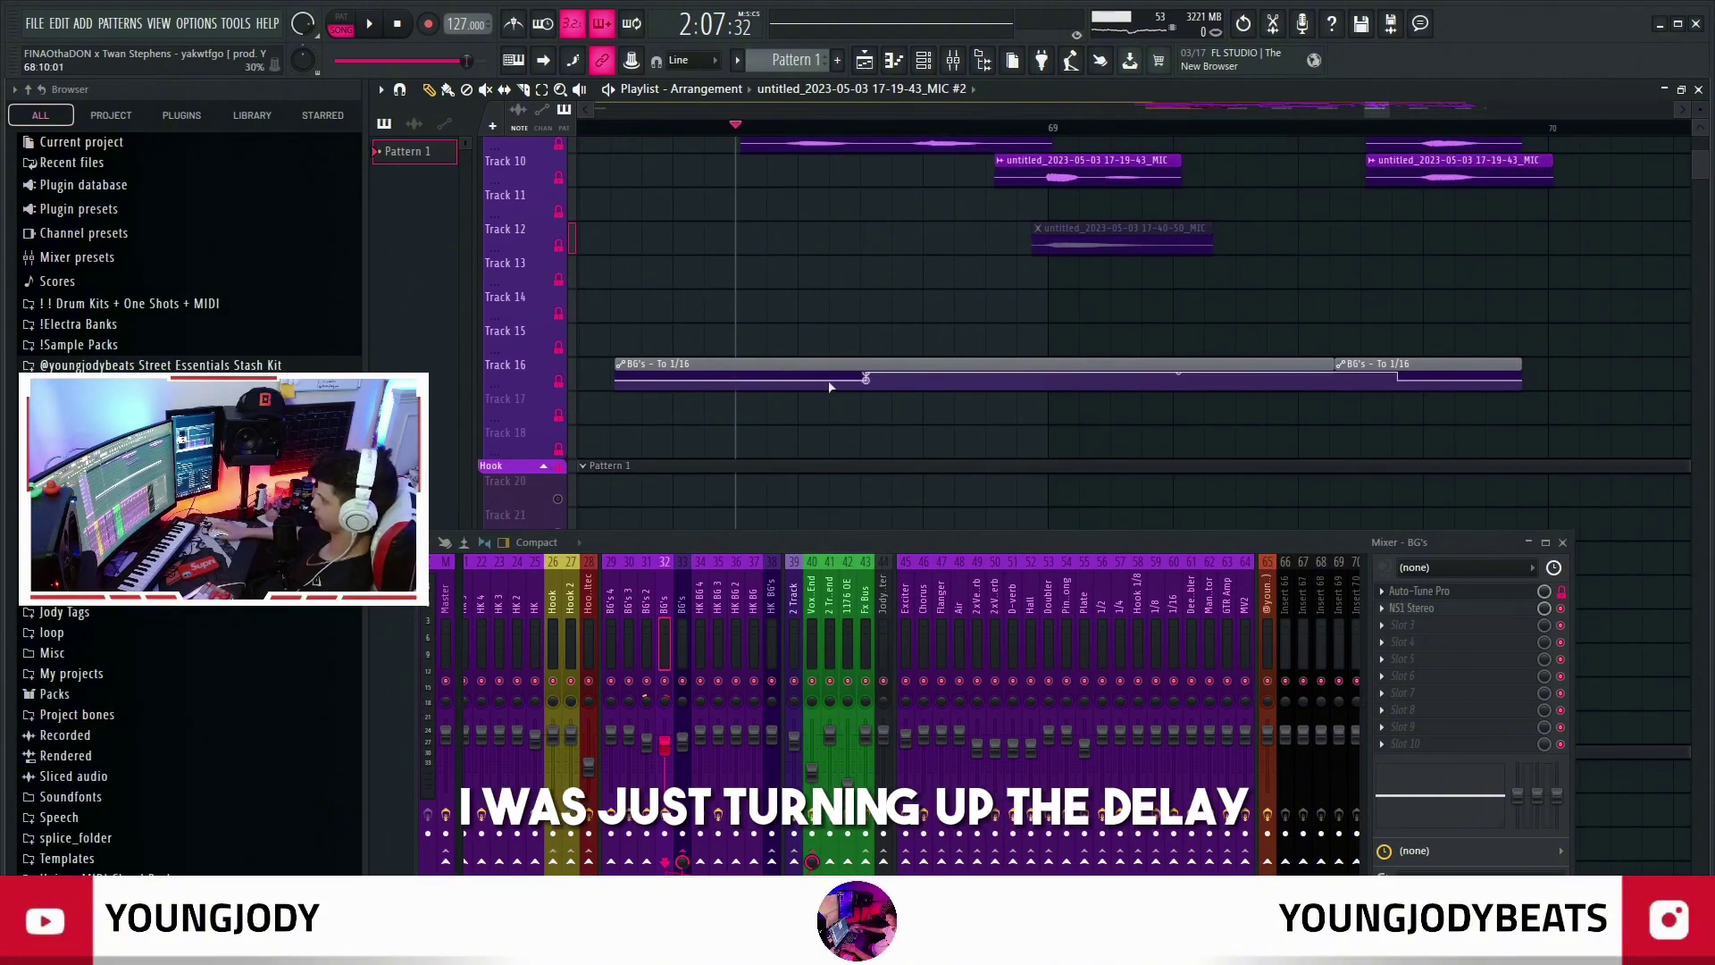
Create an automation clip for the BG's bus send level to the Plate track
click(683, 593)
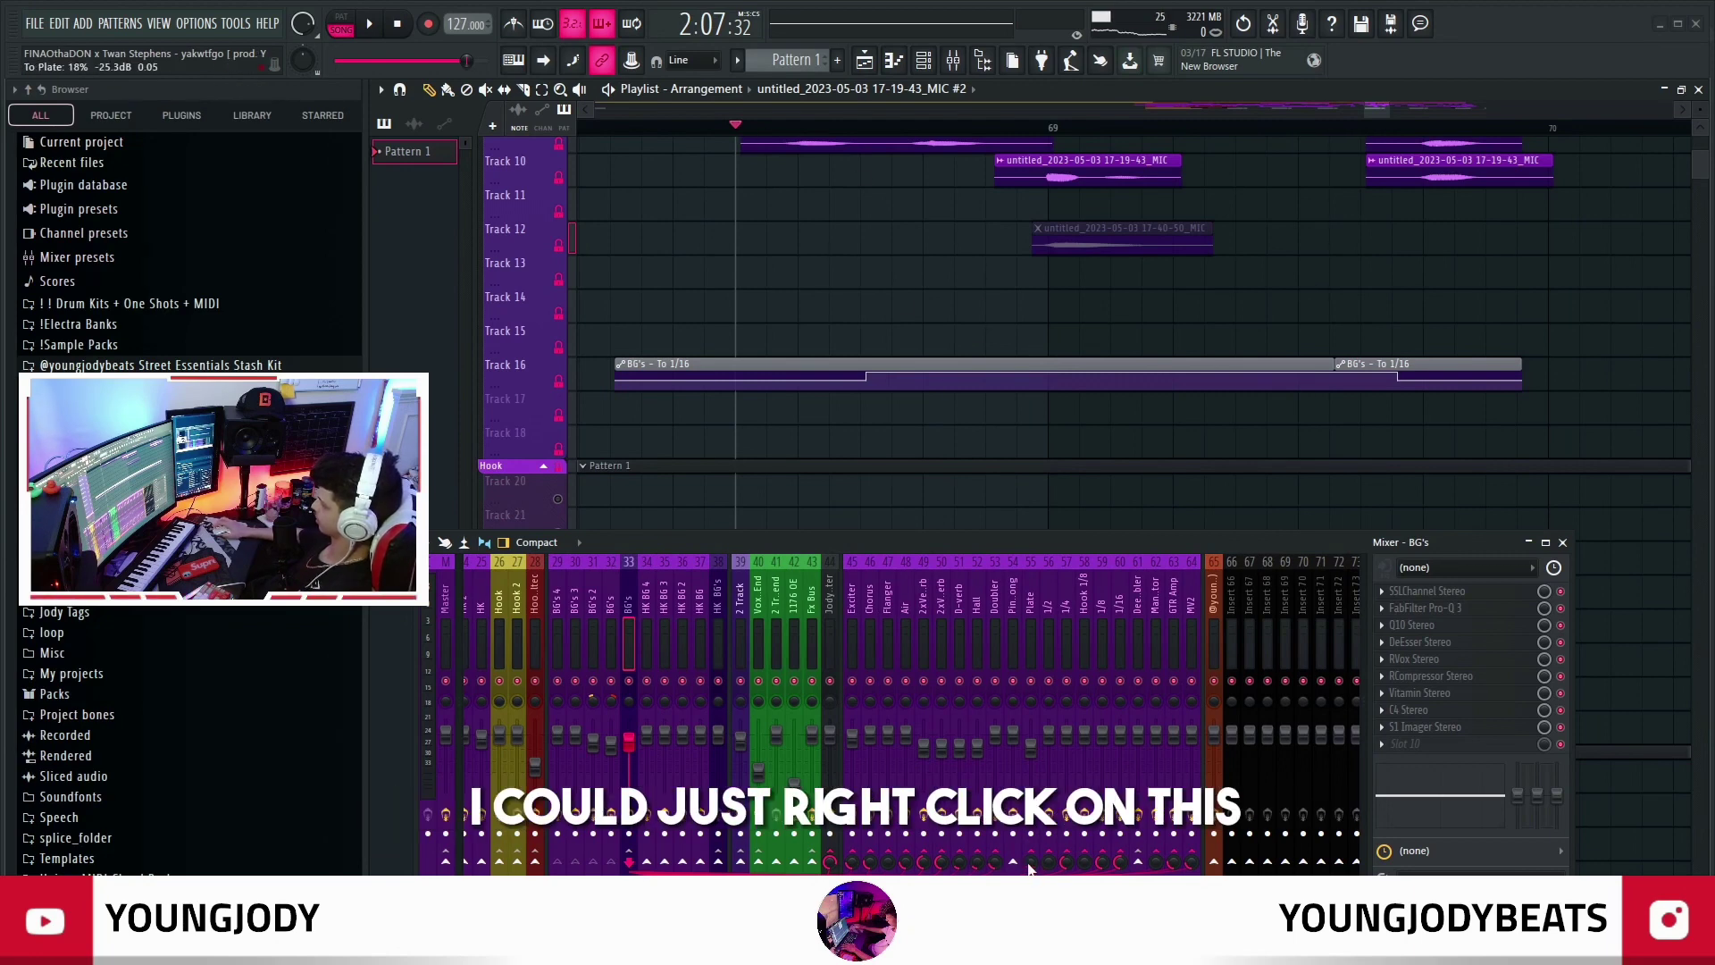
right_click(1032, 864)
click(1090, 716)
scroll(1141, 414, down, 5)
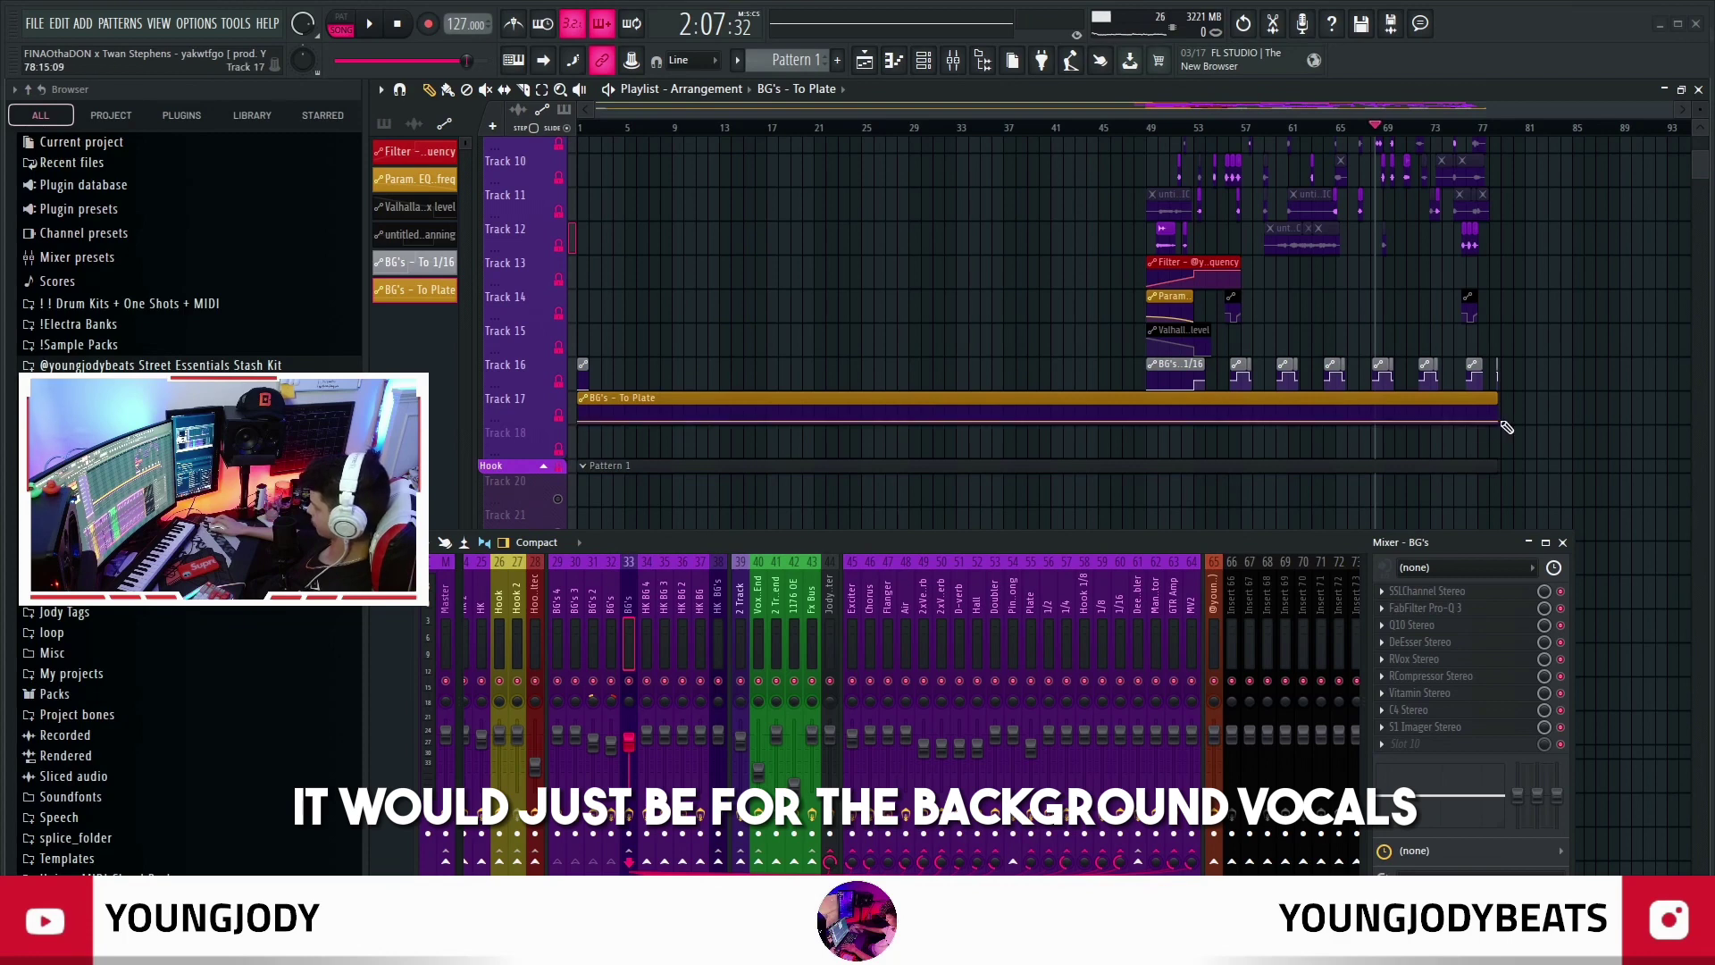
scroll(1150, 426, up, 8)
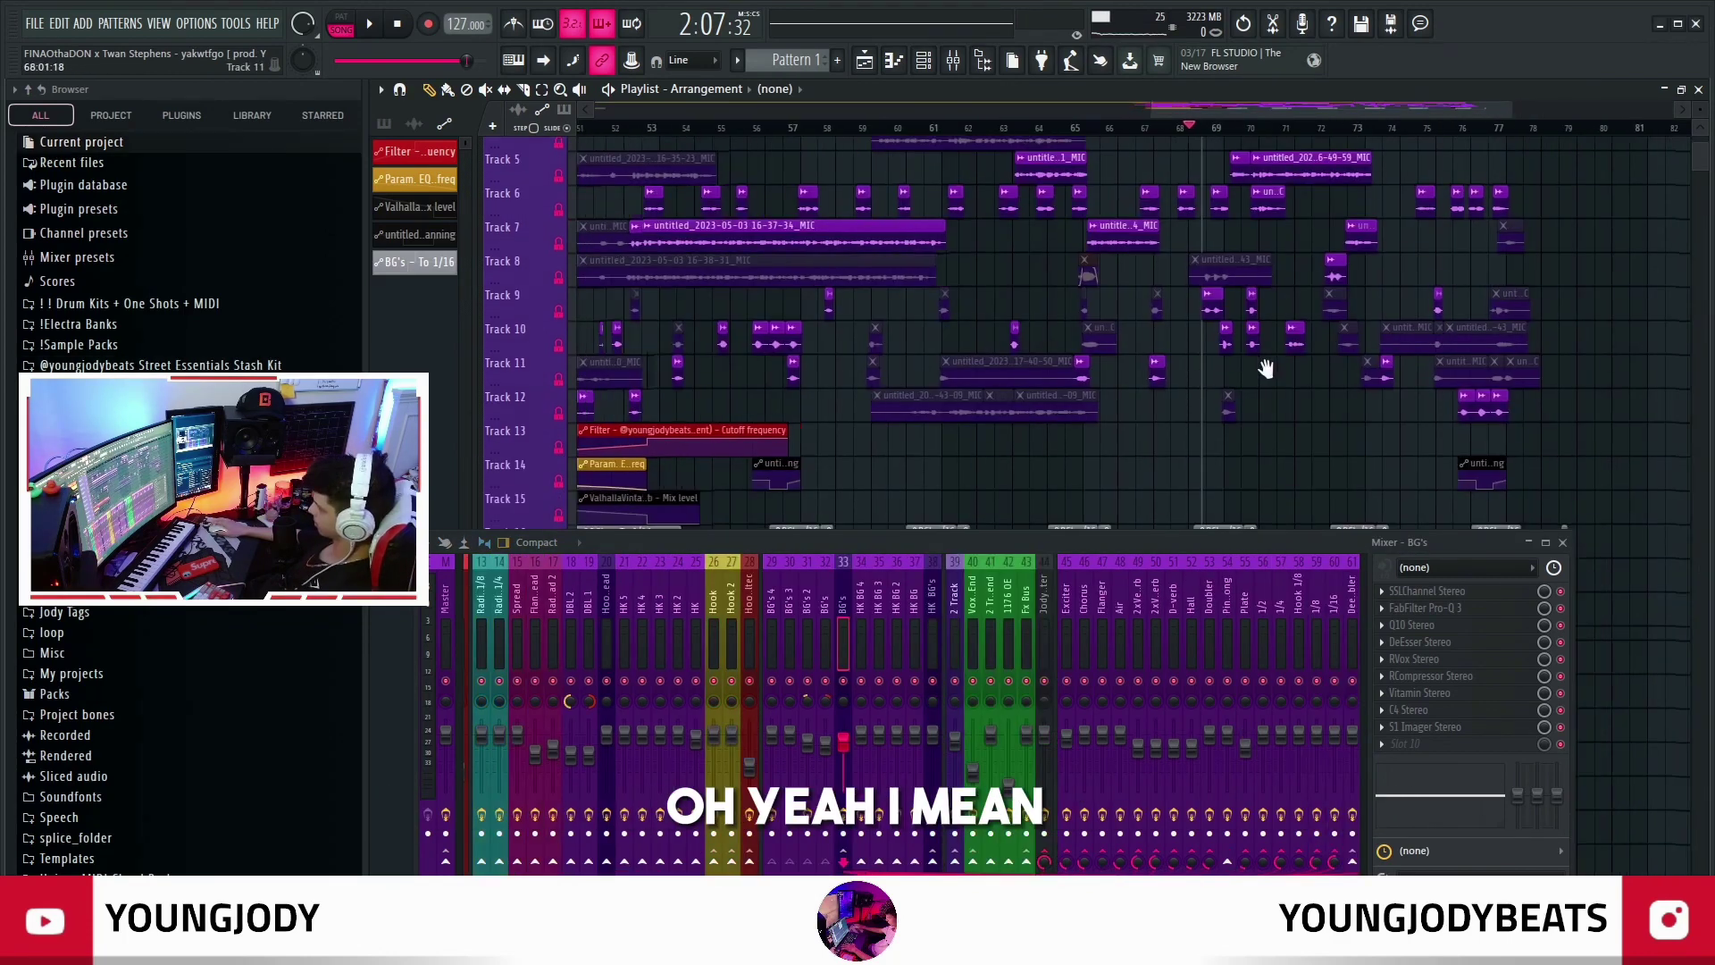
Select the vocal clips on Tracks 3 to 8 in the playlist to point out the takes that need cleaning up
drag(1267, 367, 834, 330)
drag(658, 329, 860, 307)
drag(701, 293, 1083, 304)
drag(872, 195, 1134, 261)
scroll(1411, 417, down, 4)
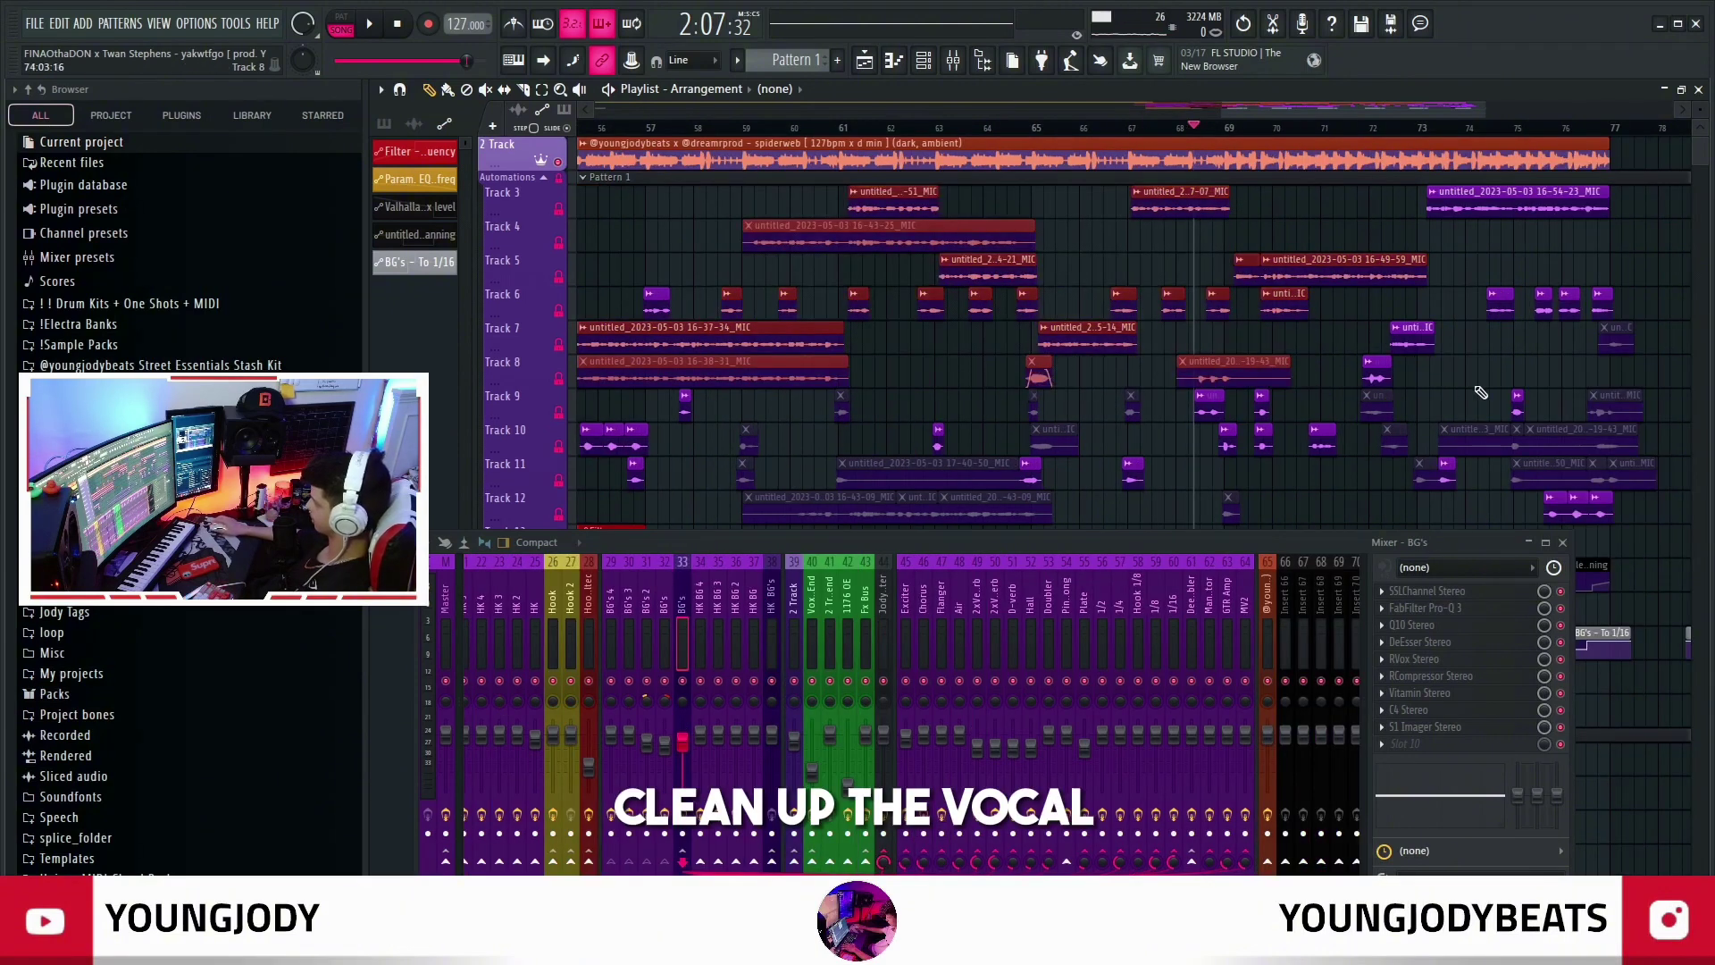
Select the Jody Sample Master mixer track to view its master effects chain
scroll(1354, 396, down, 3)
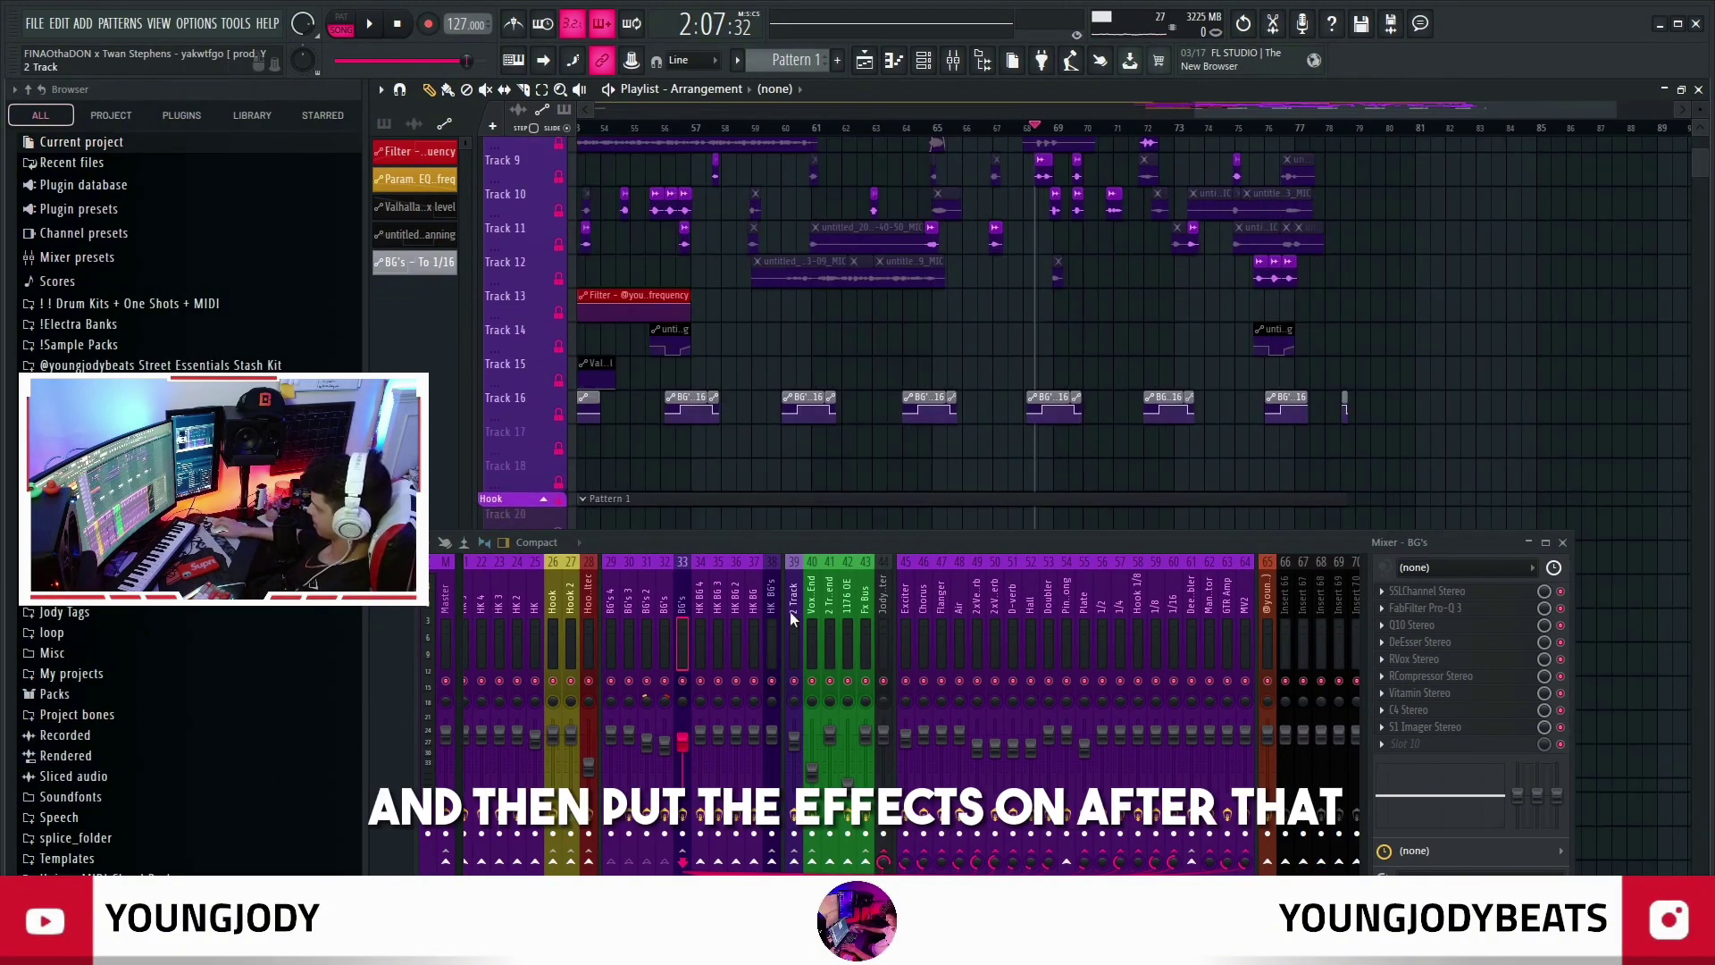
click(791, 613)
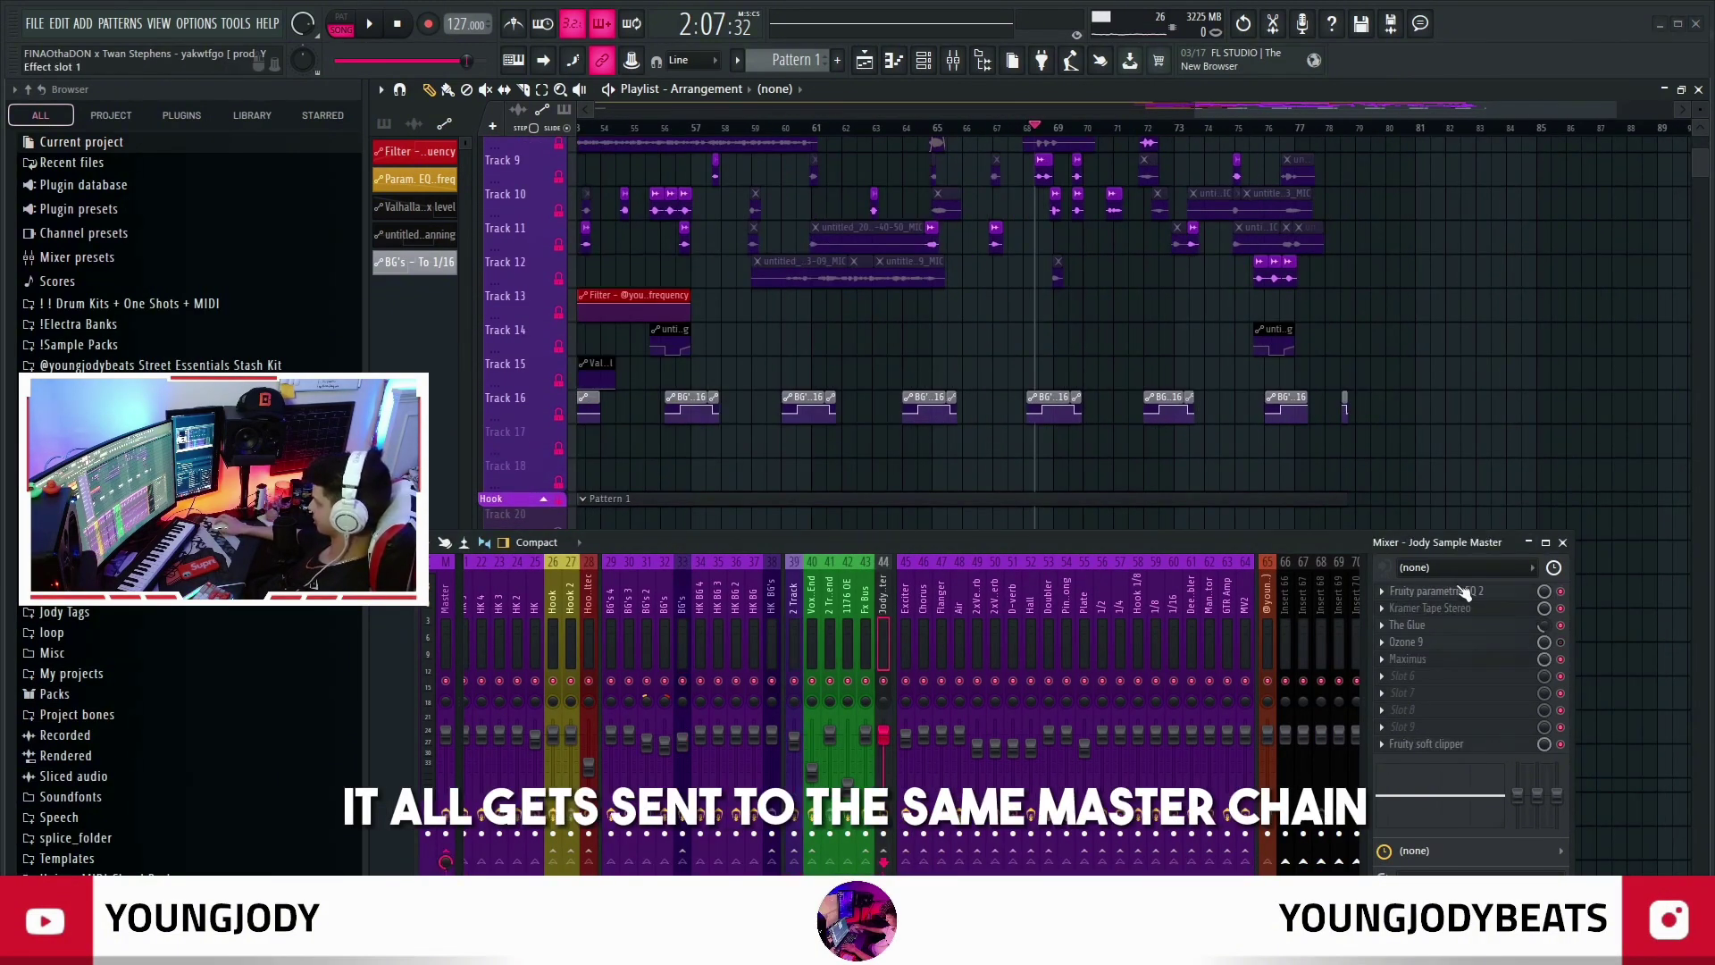
Inspect Kramer Tape Stereo and The Glue on the Jody Sample Master track, briefly playing the song to check The Glue's compression meter
click(1447, 608)
drag(1347, 548, 1348, 688)
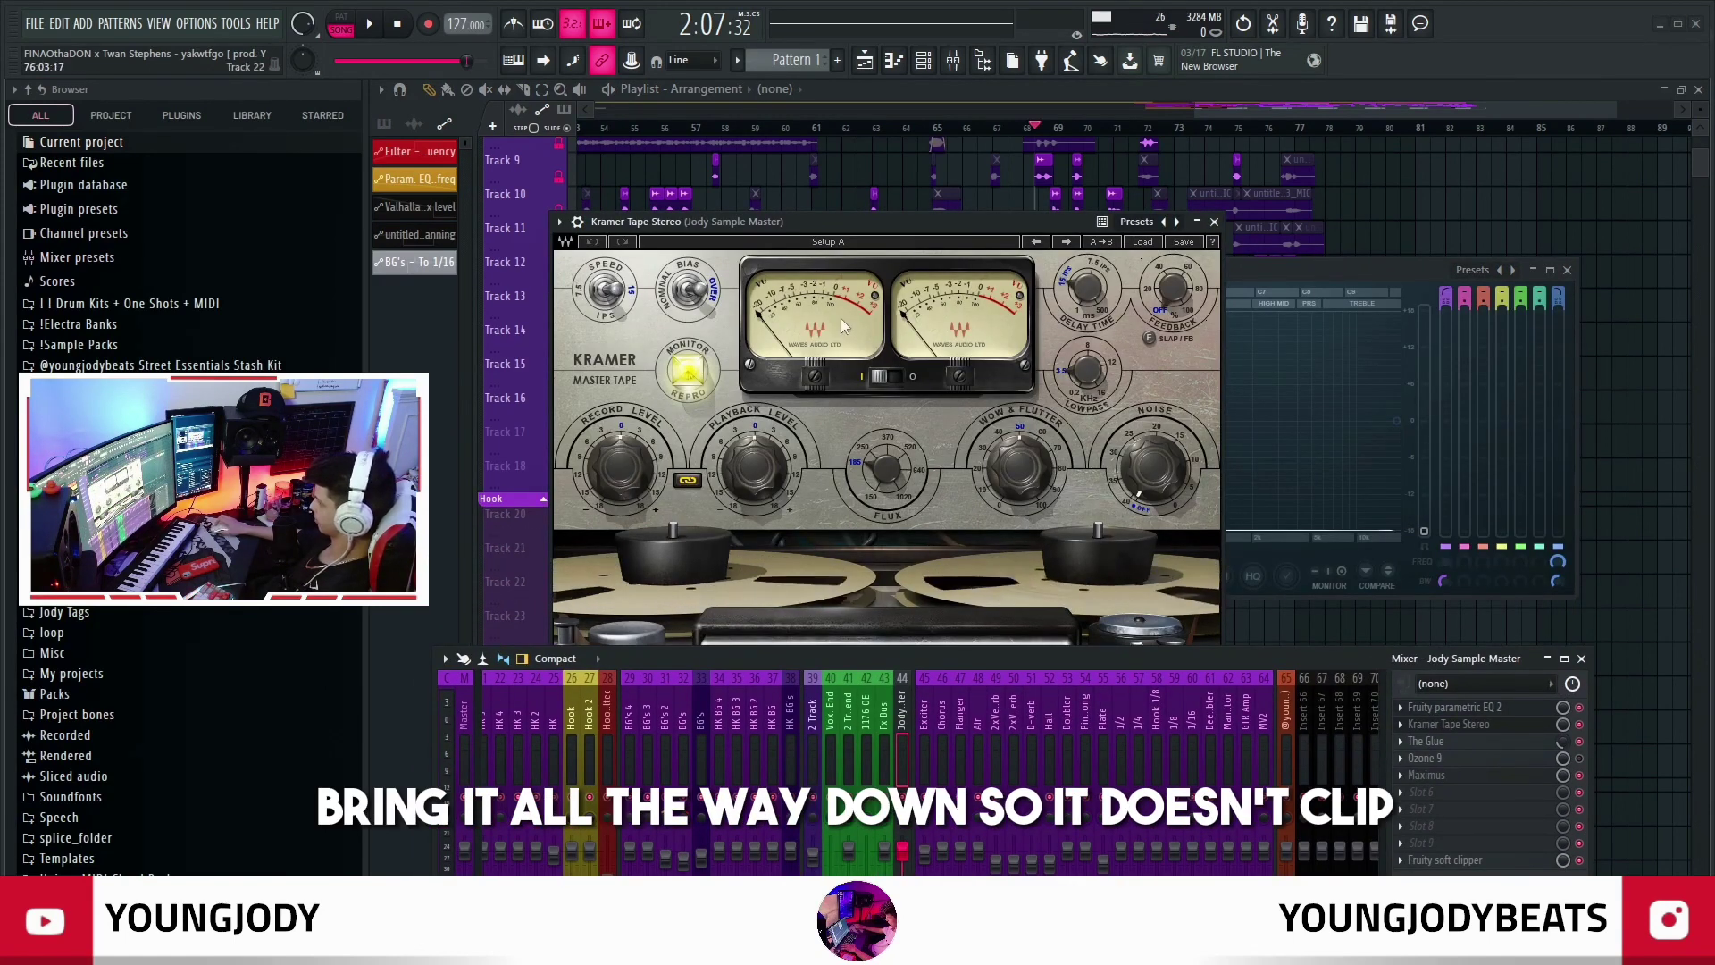
click(1451, 741)
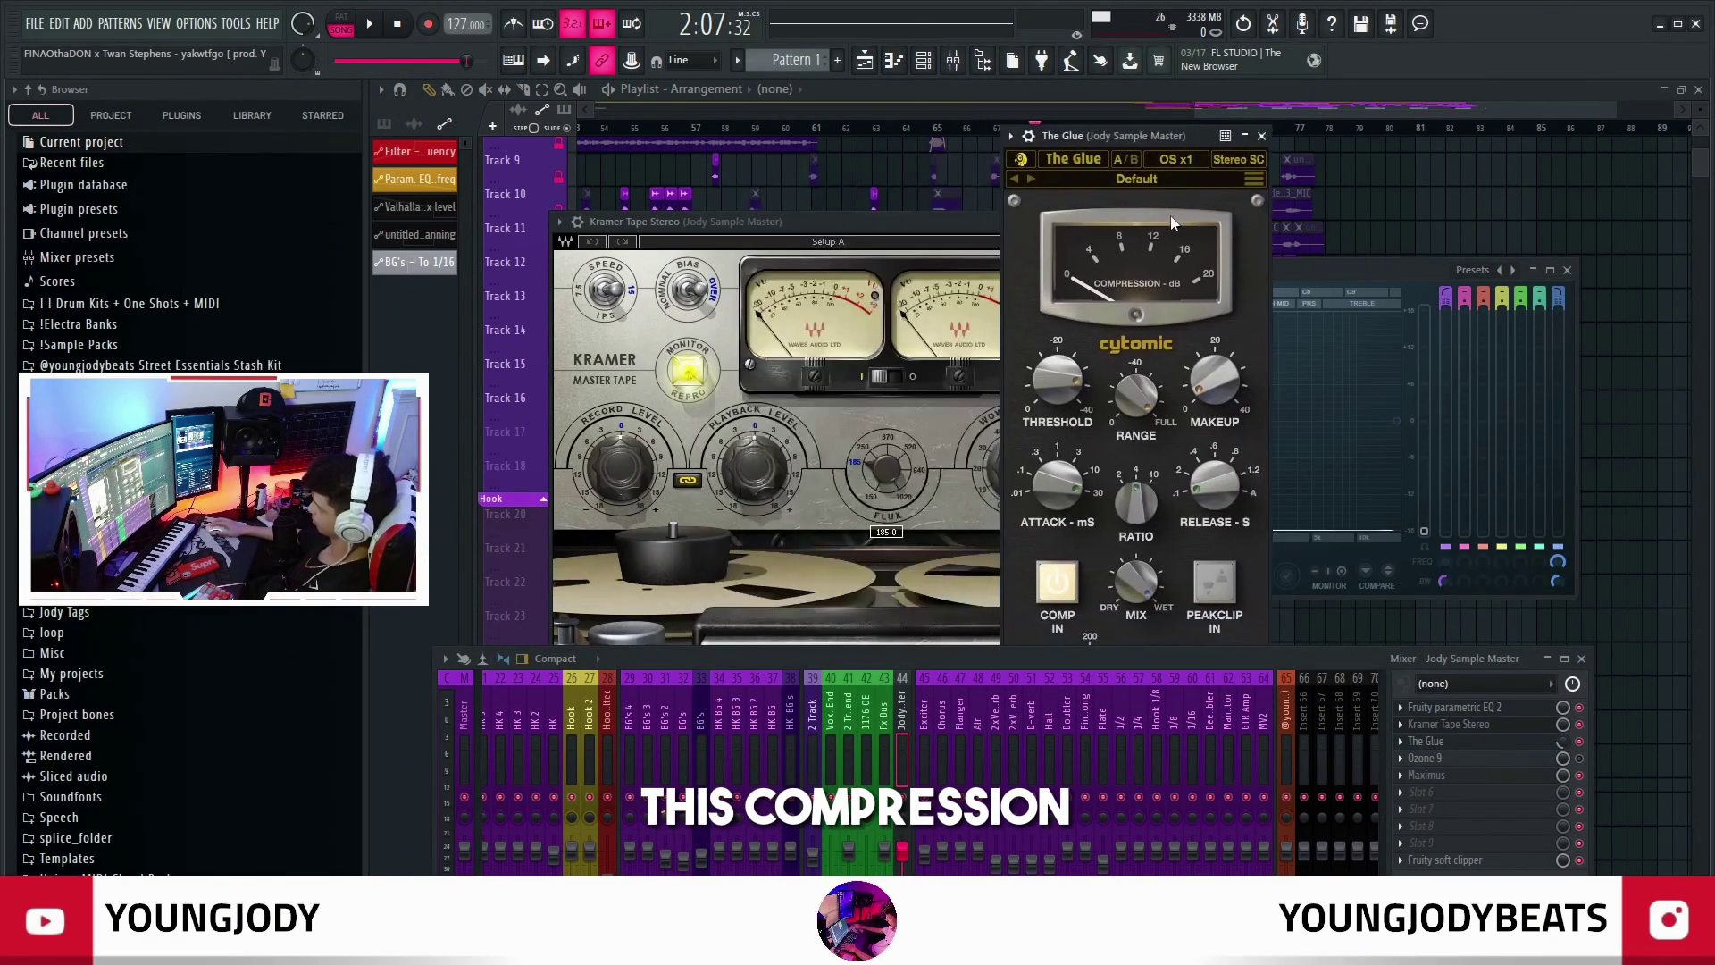
key(space)
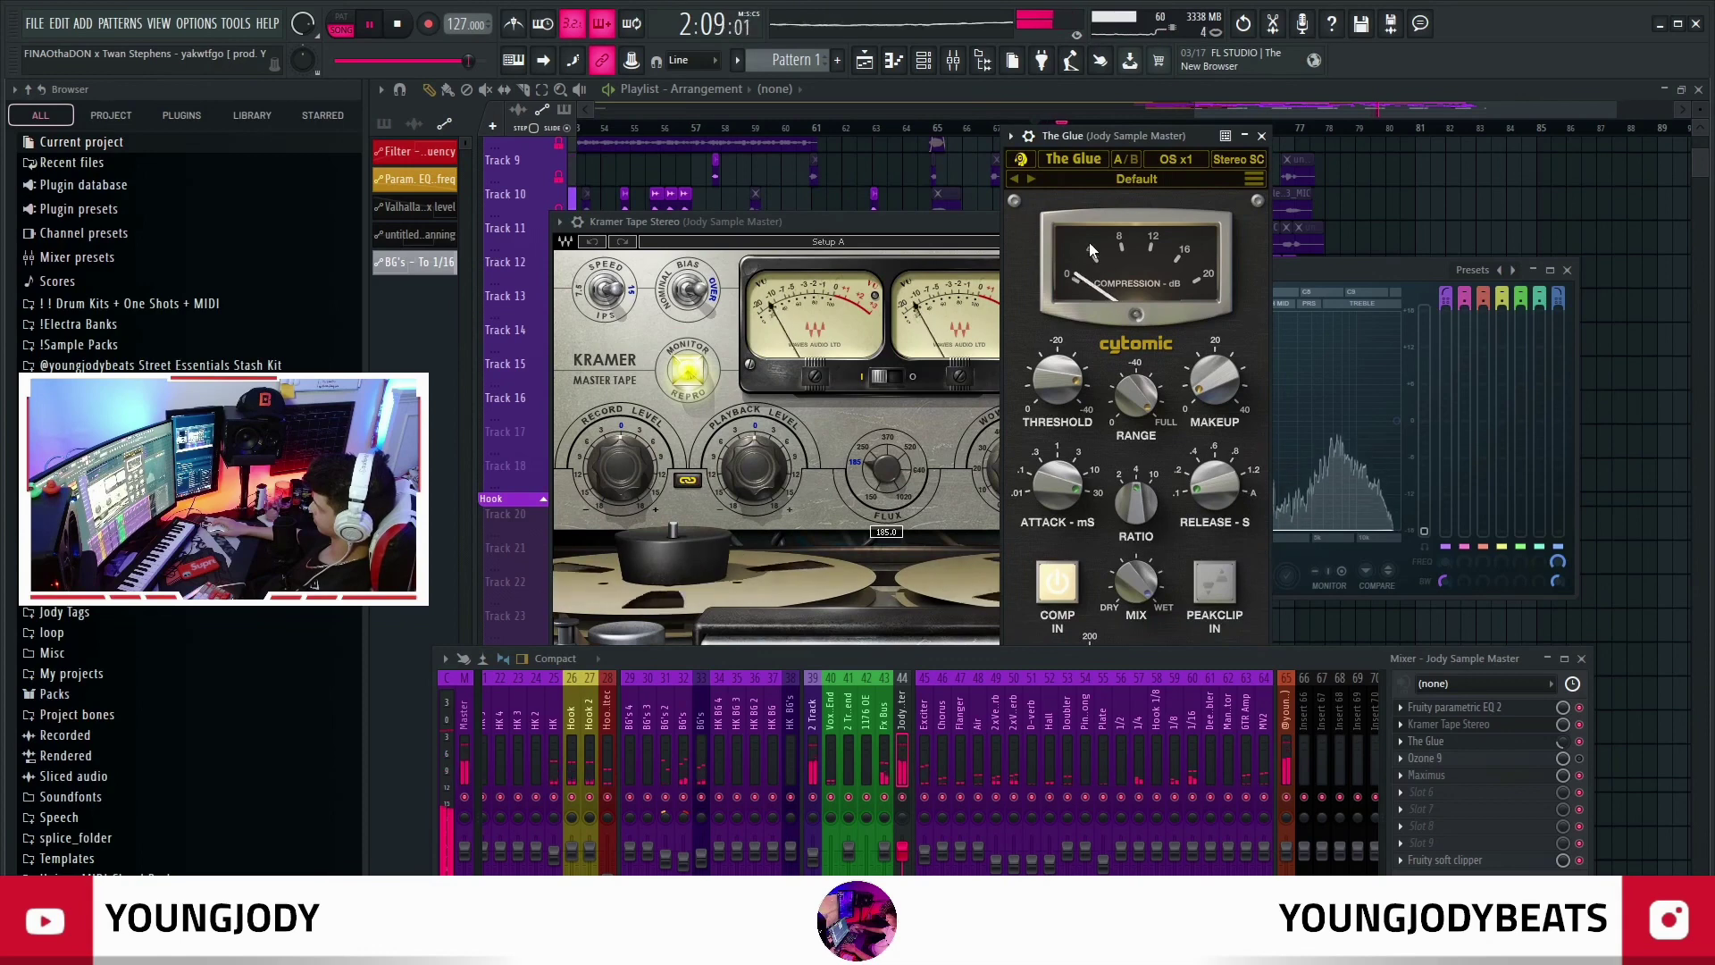
key(space)
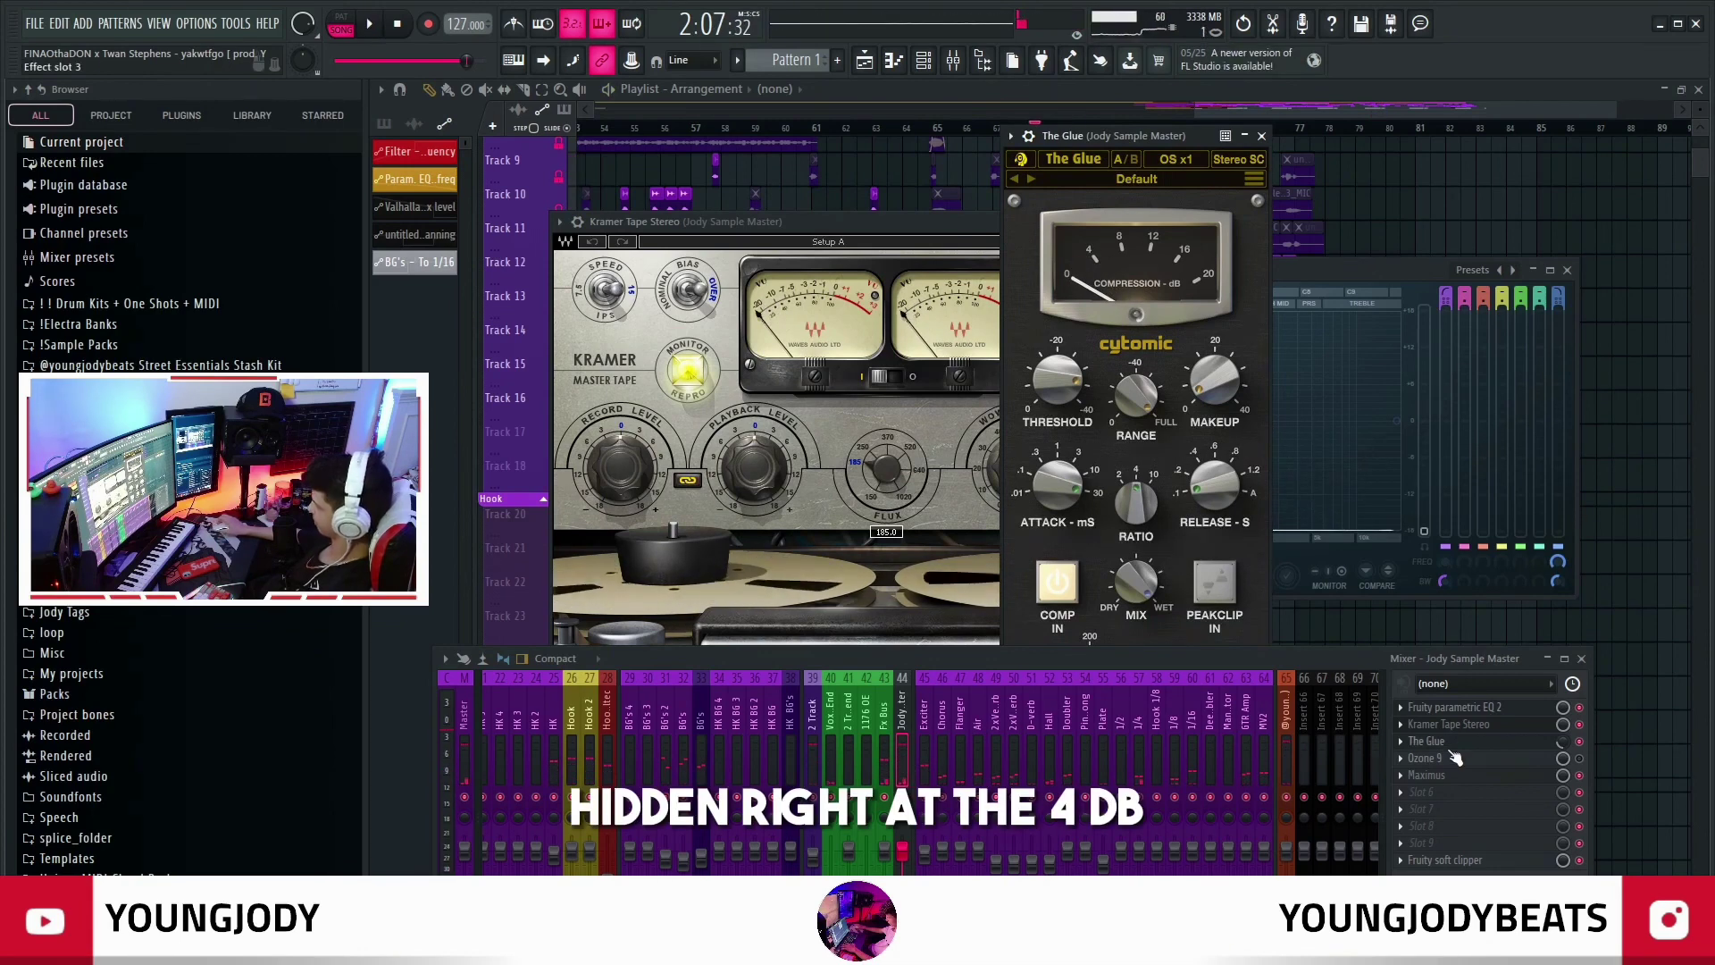
Review the settings of Ozone 9, Maximus and Fruity soft clipper in the Jody Sample Master effects chain
click(1455, 758)
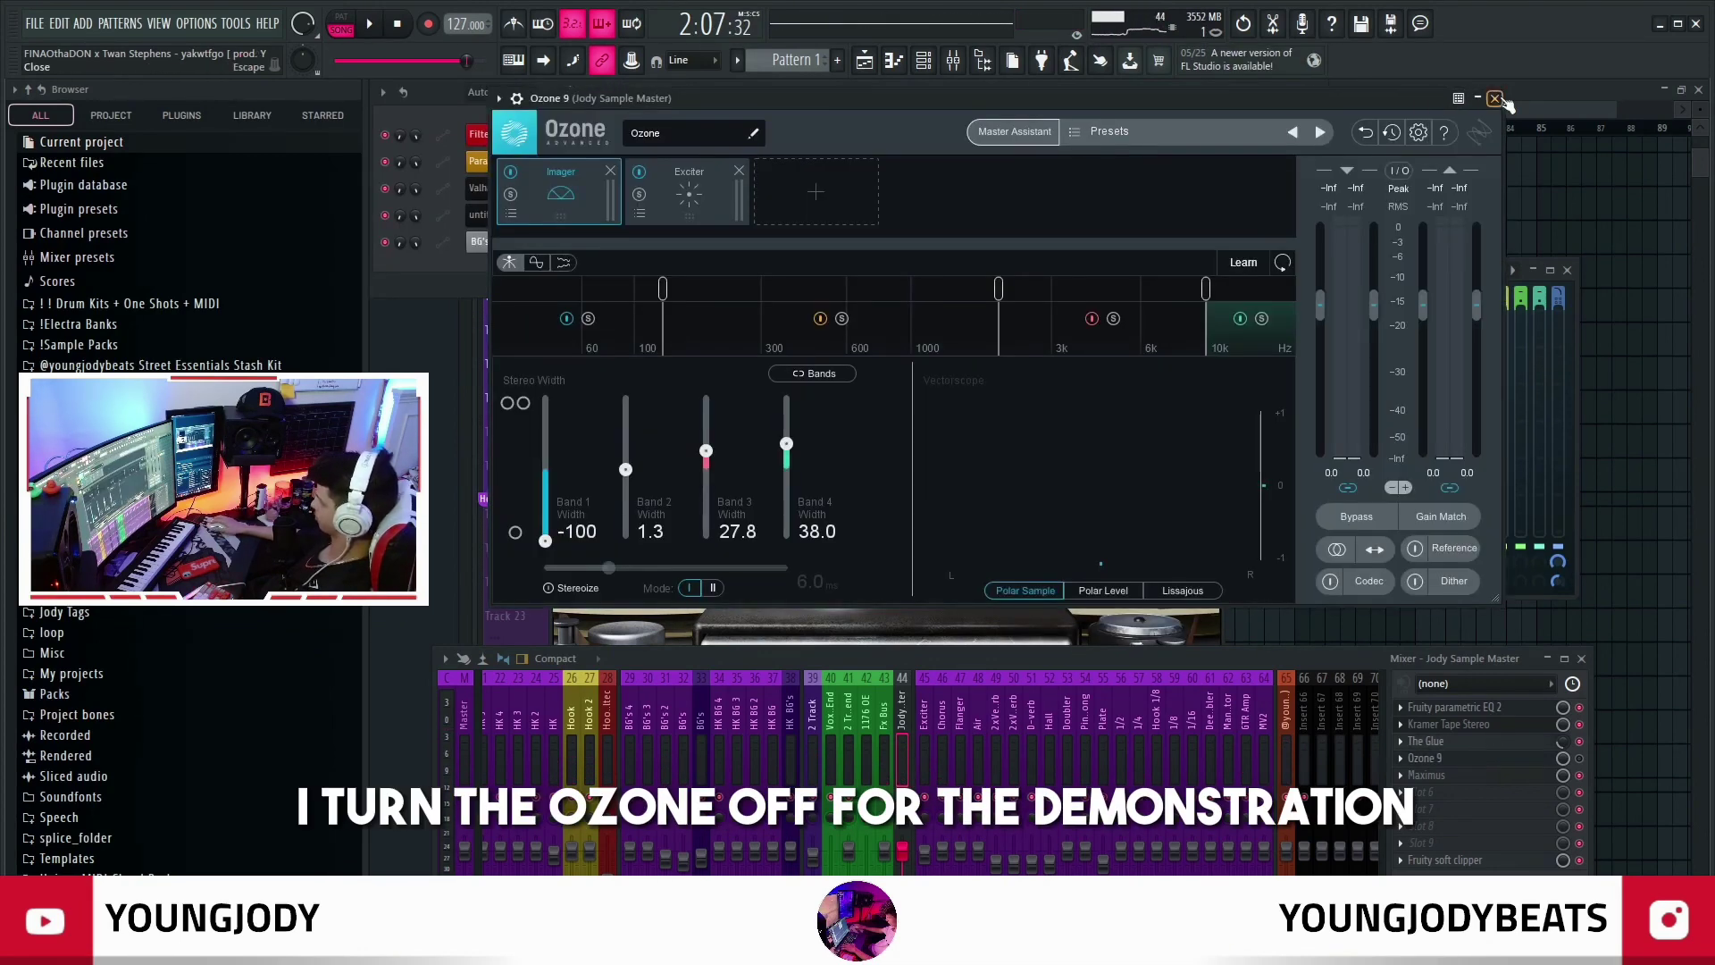
click(1495, 98)
click(1477, 777)
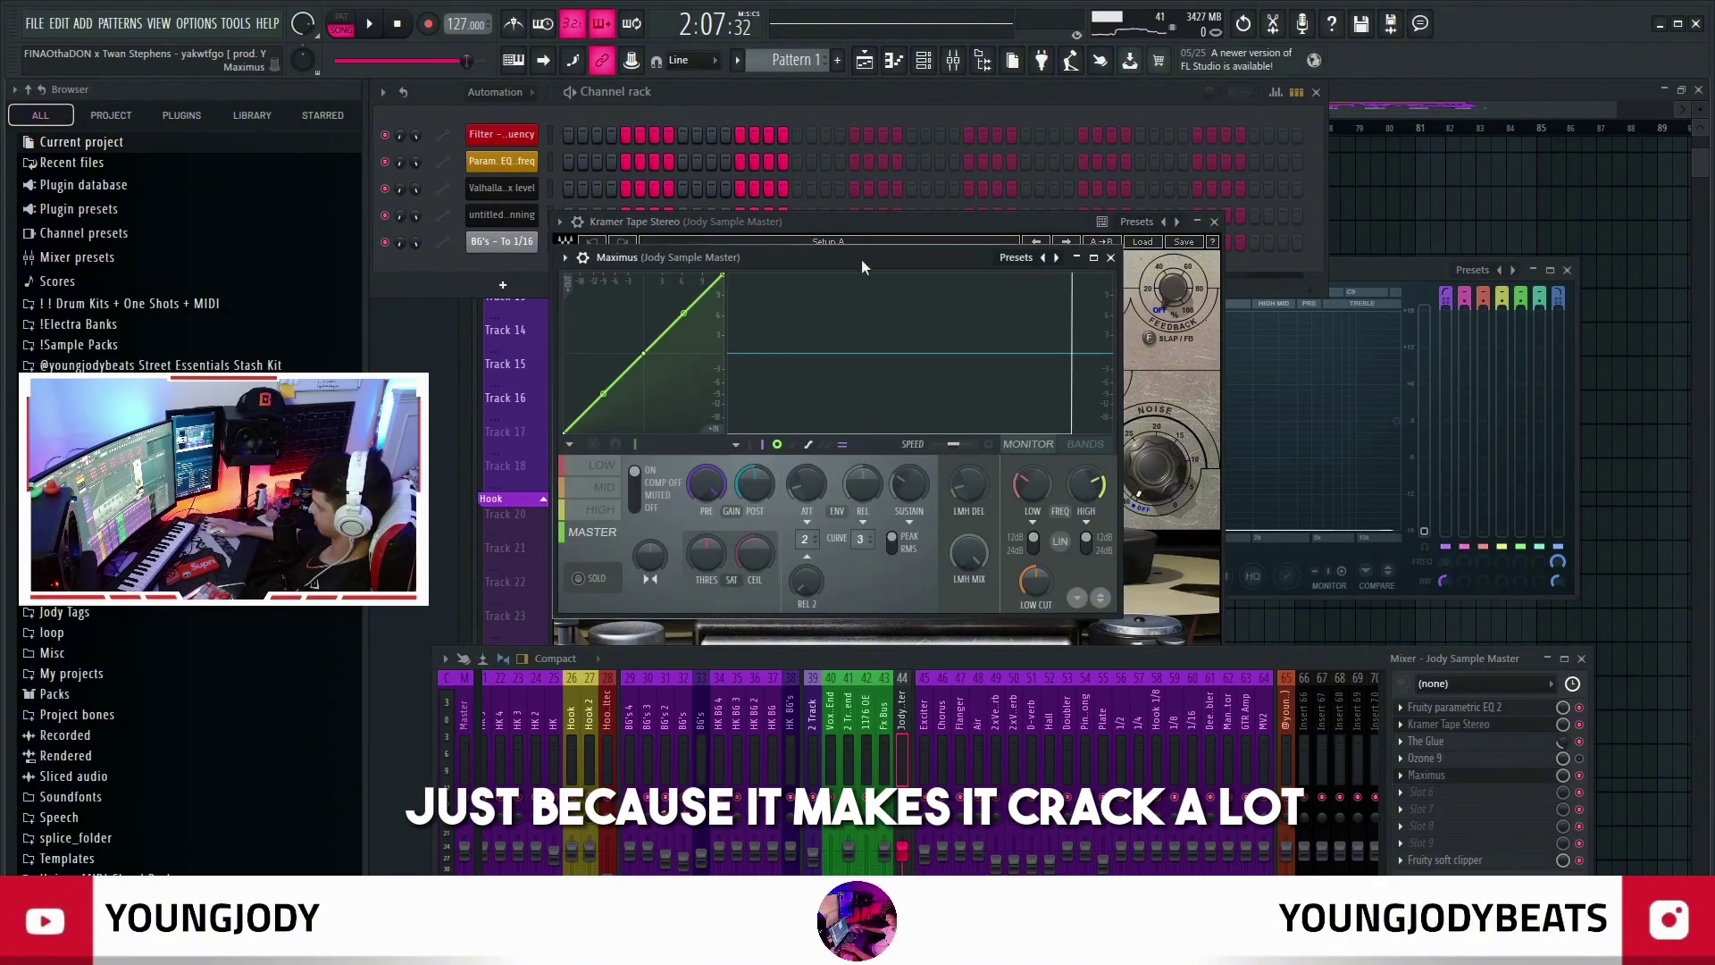
drag(861, 259, 992, 213)
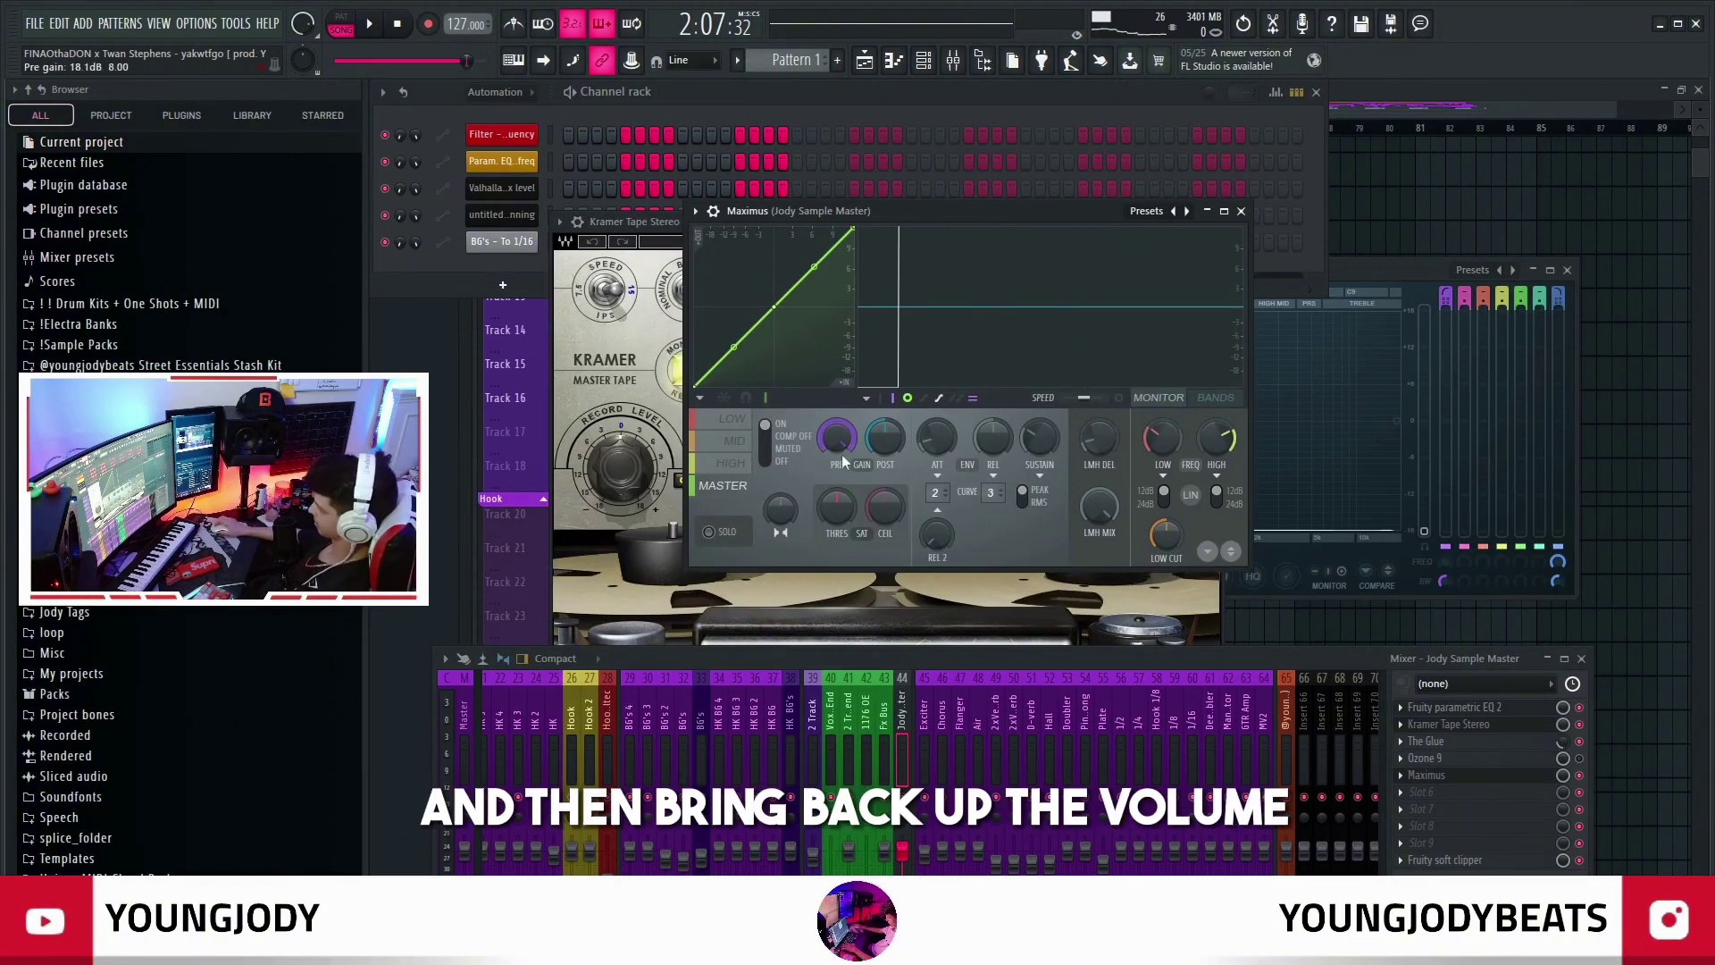
click(1445, 860)
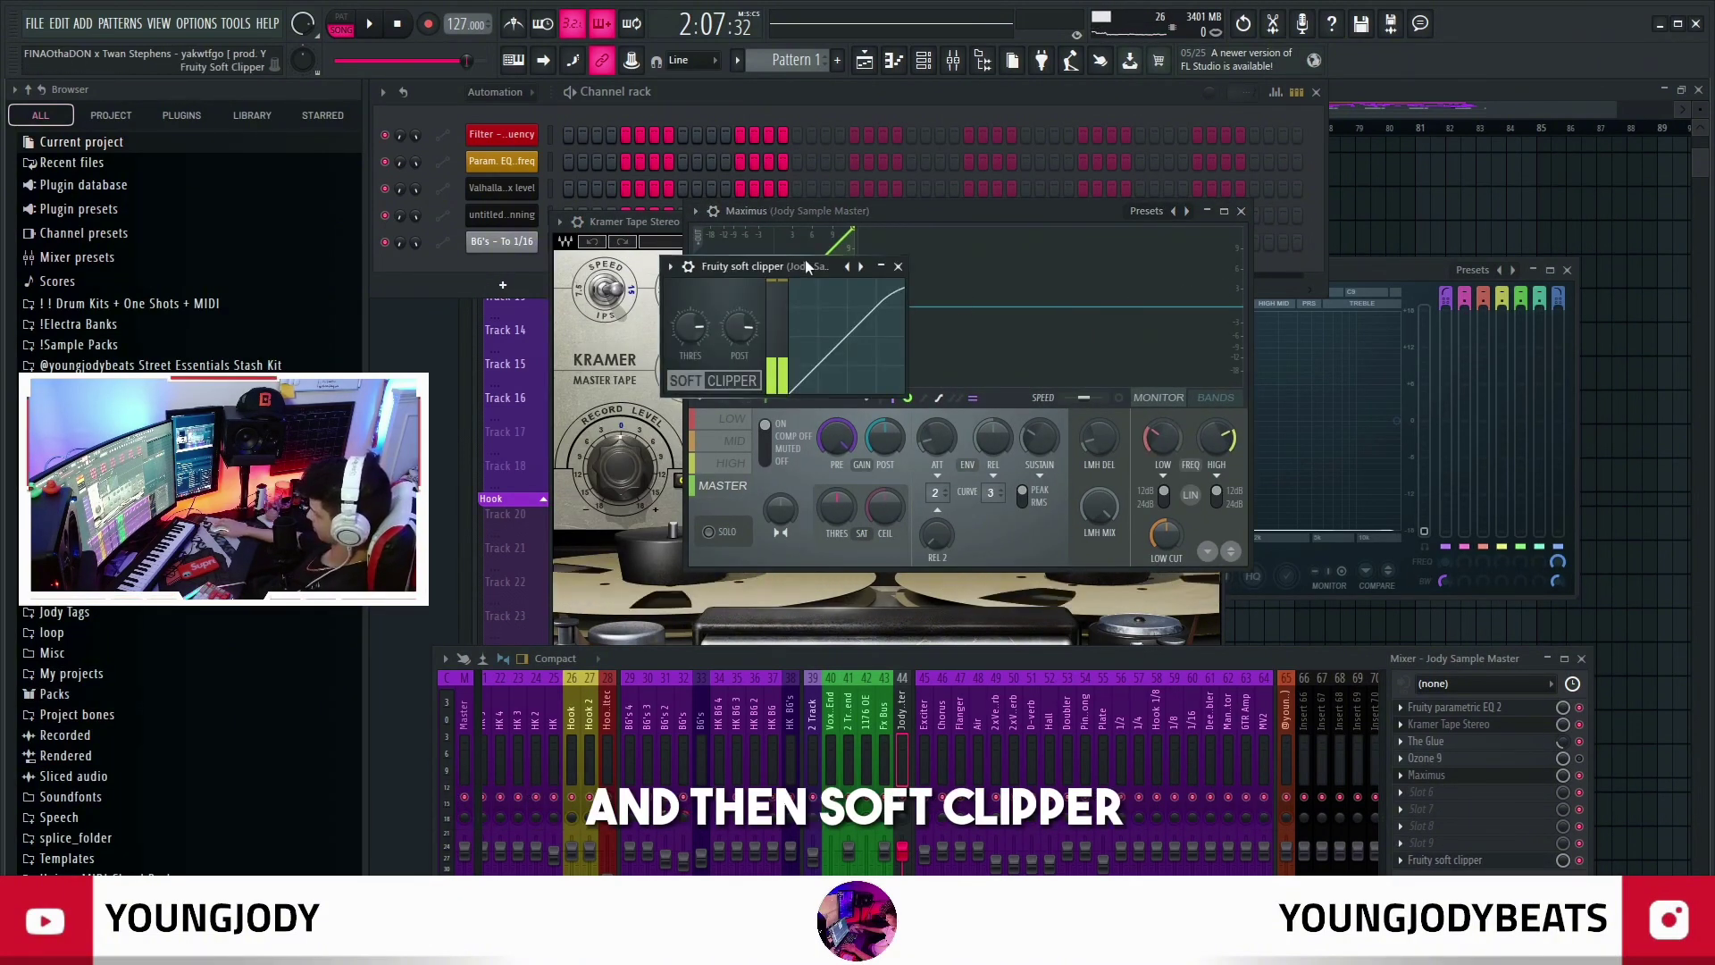
drag(817, 260, 989, 316)
scroll(647, 713, up, 7)
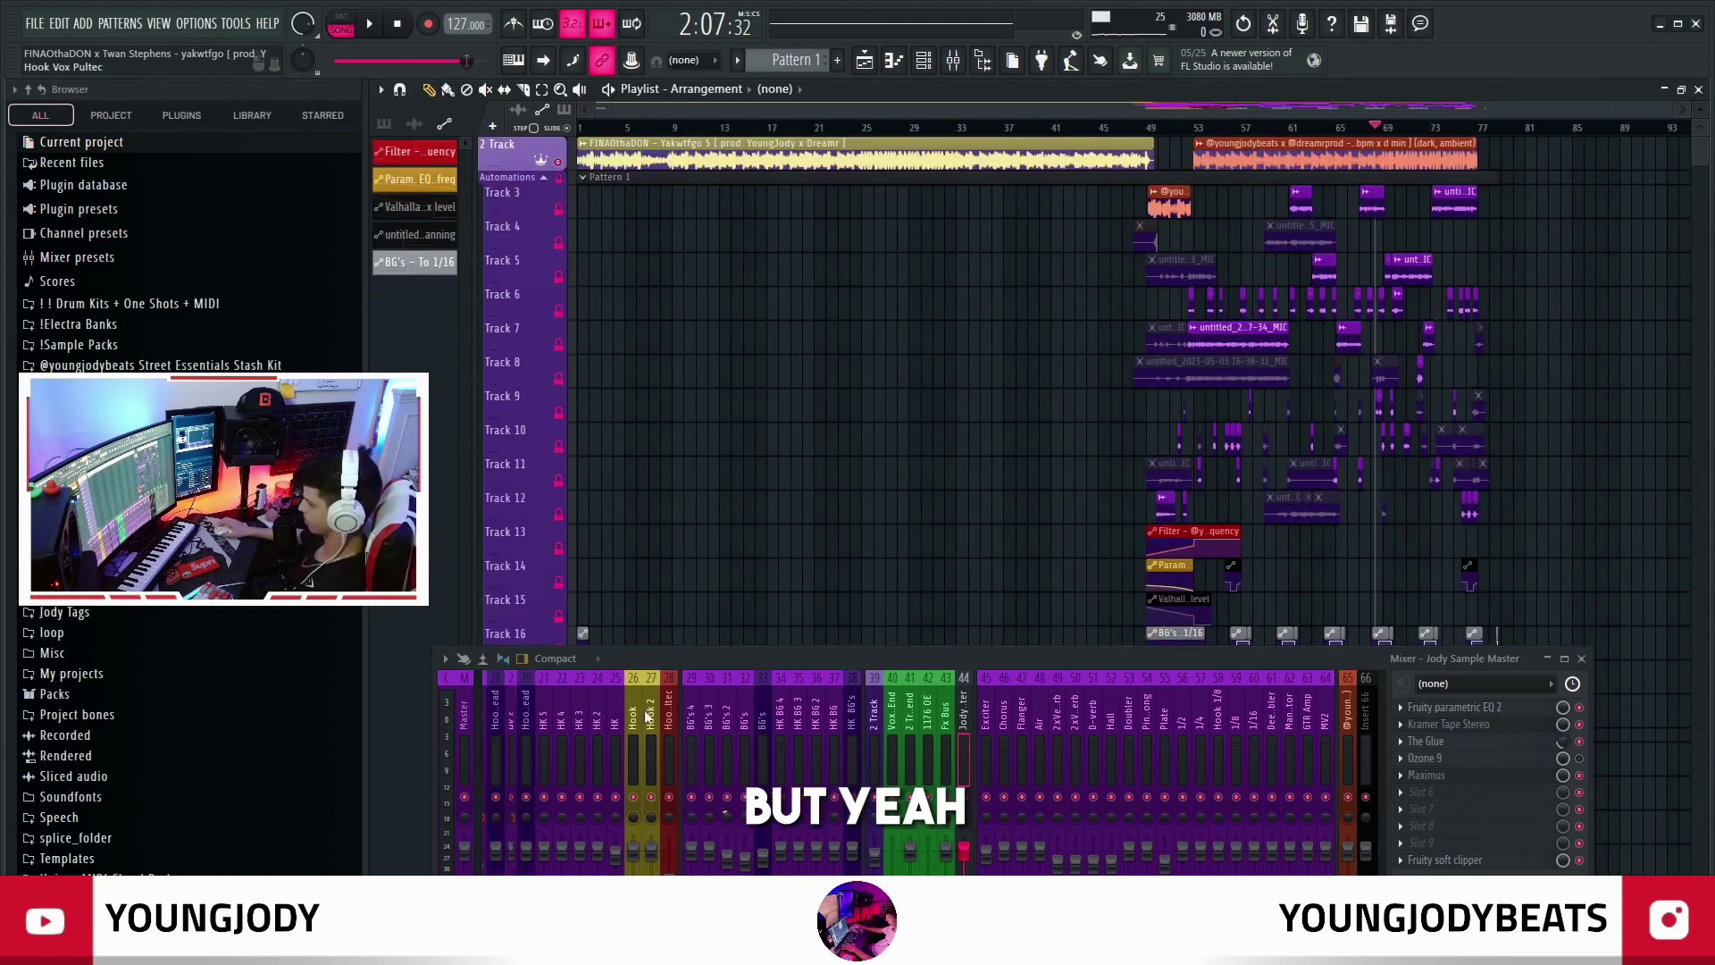